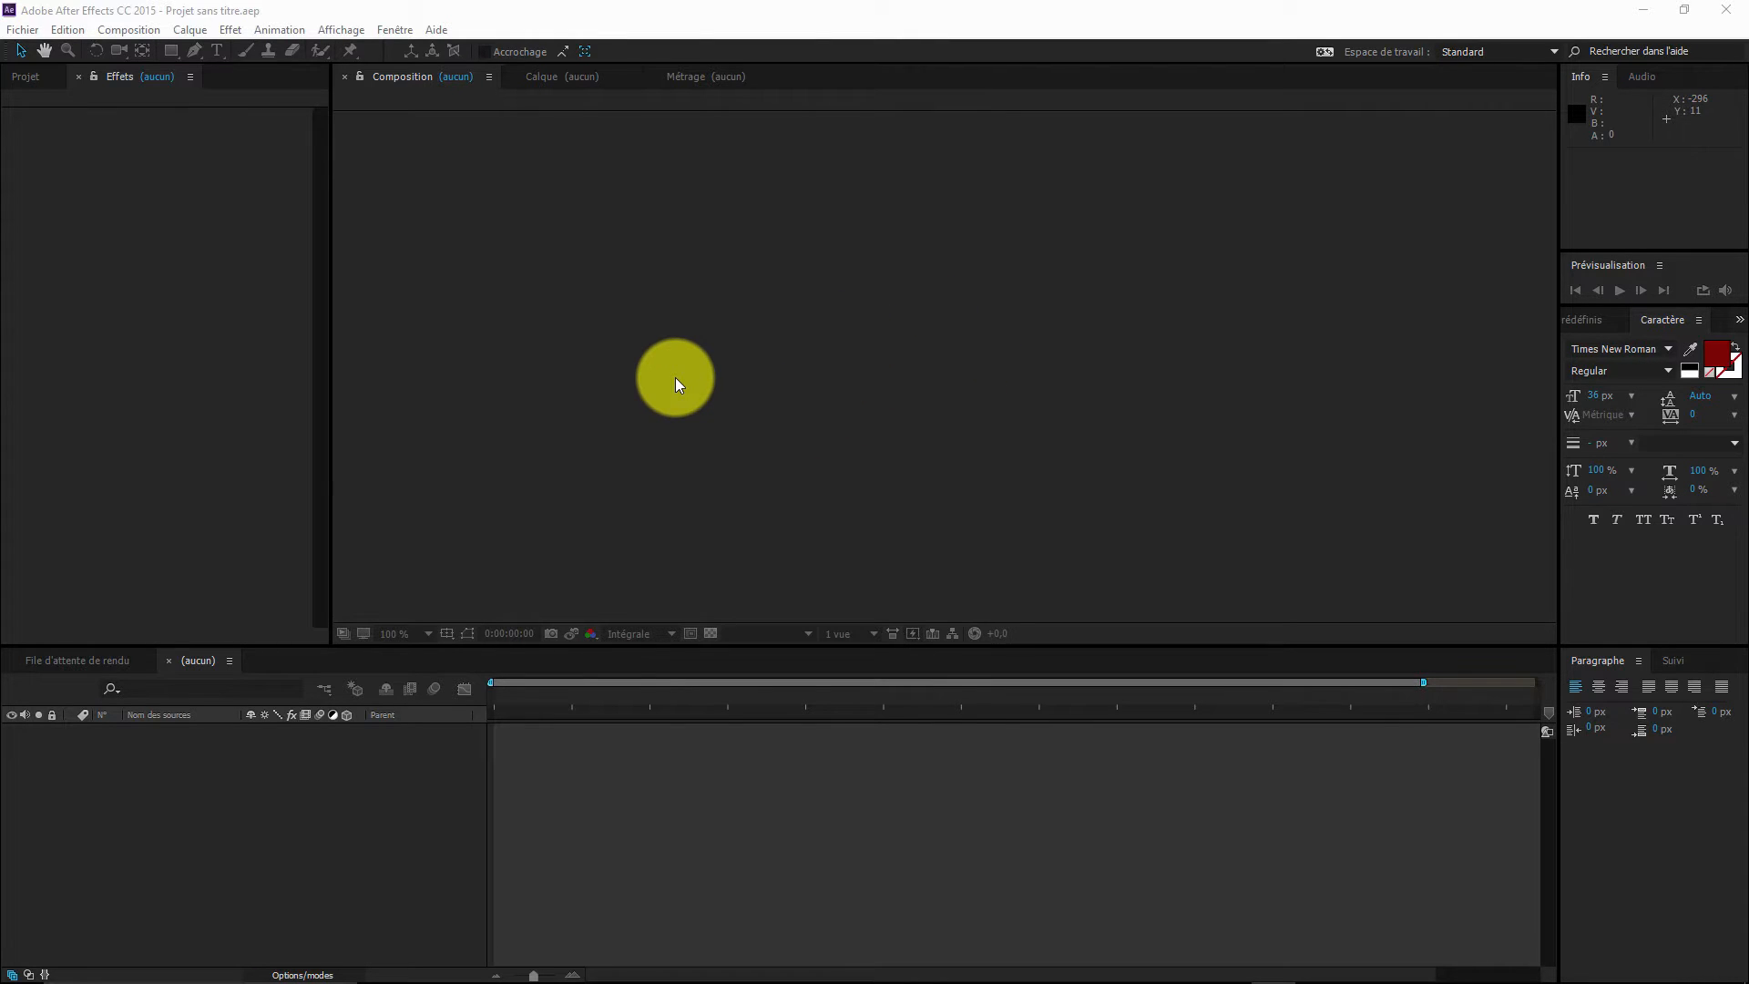
# - Create a new composition named glow
pyautogui.click(675, 377)
pyautogui.hotkey('ctrl', 'n')
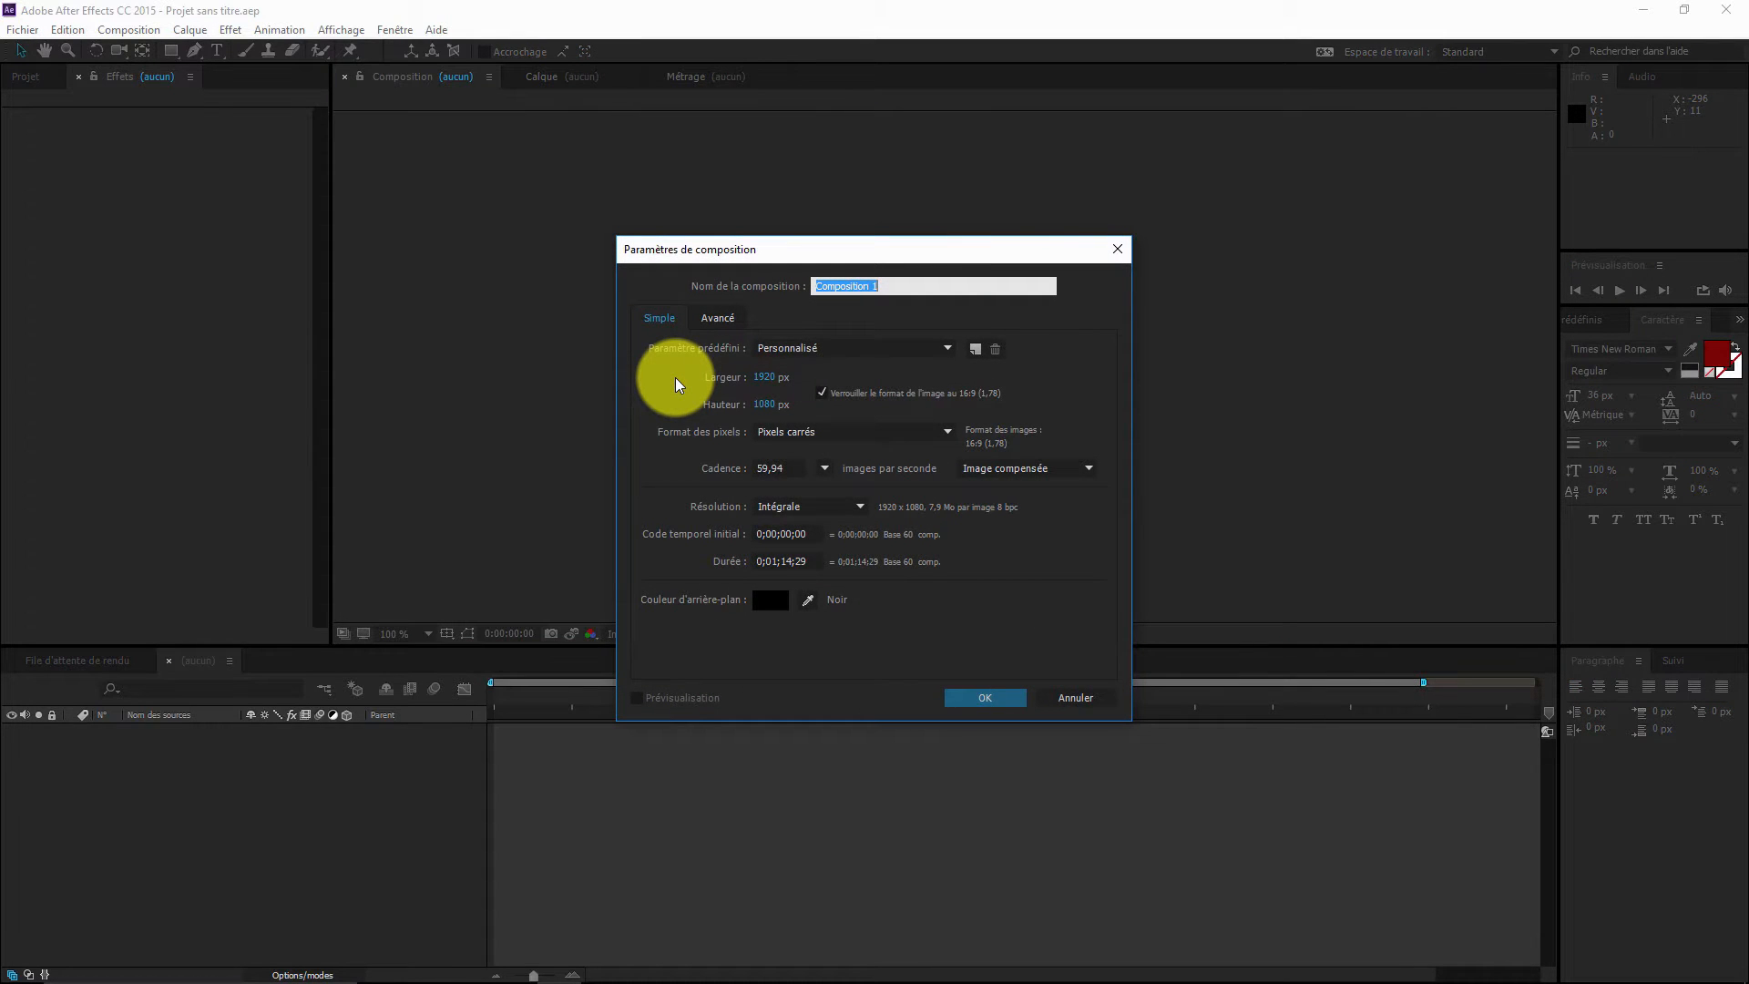
pyautogui.press('BackSpace')
pyautogui.write('glow')
pyautogui.press('Return')
# - Add a white solid layer named e3d to the glow composition
pyautogui.hotkey('ctrl', 'y')
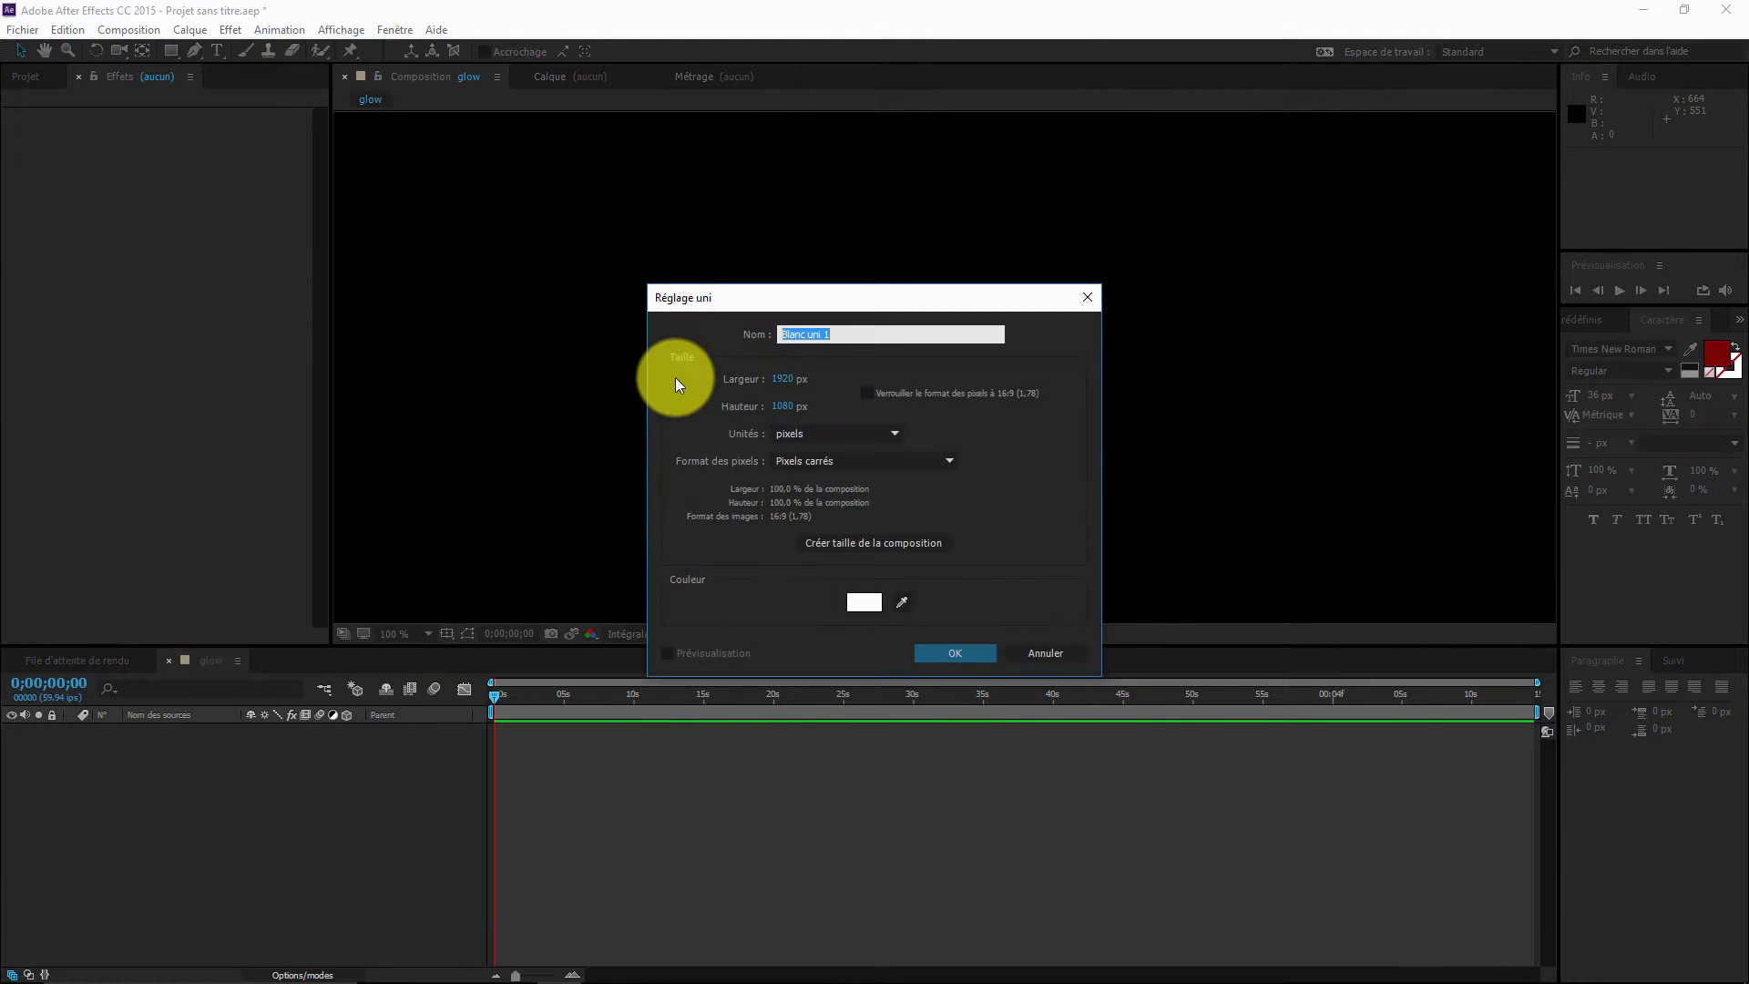
pyautogui.press('BackSpace')
pyautogui.write('e3d')
pyautogui.press('Return')
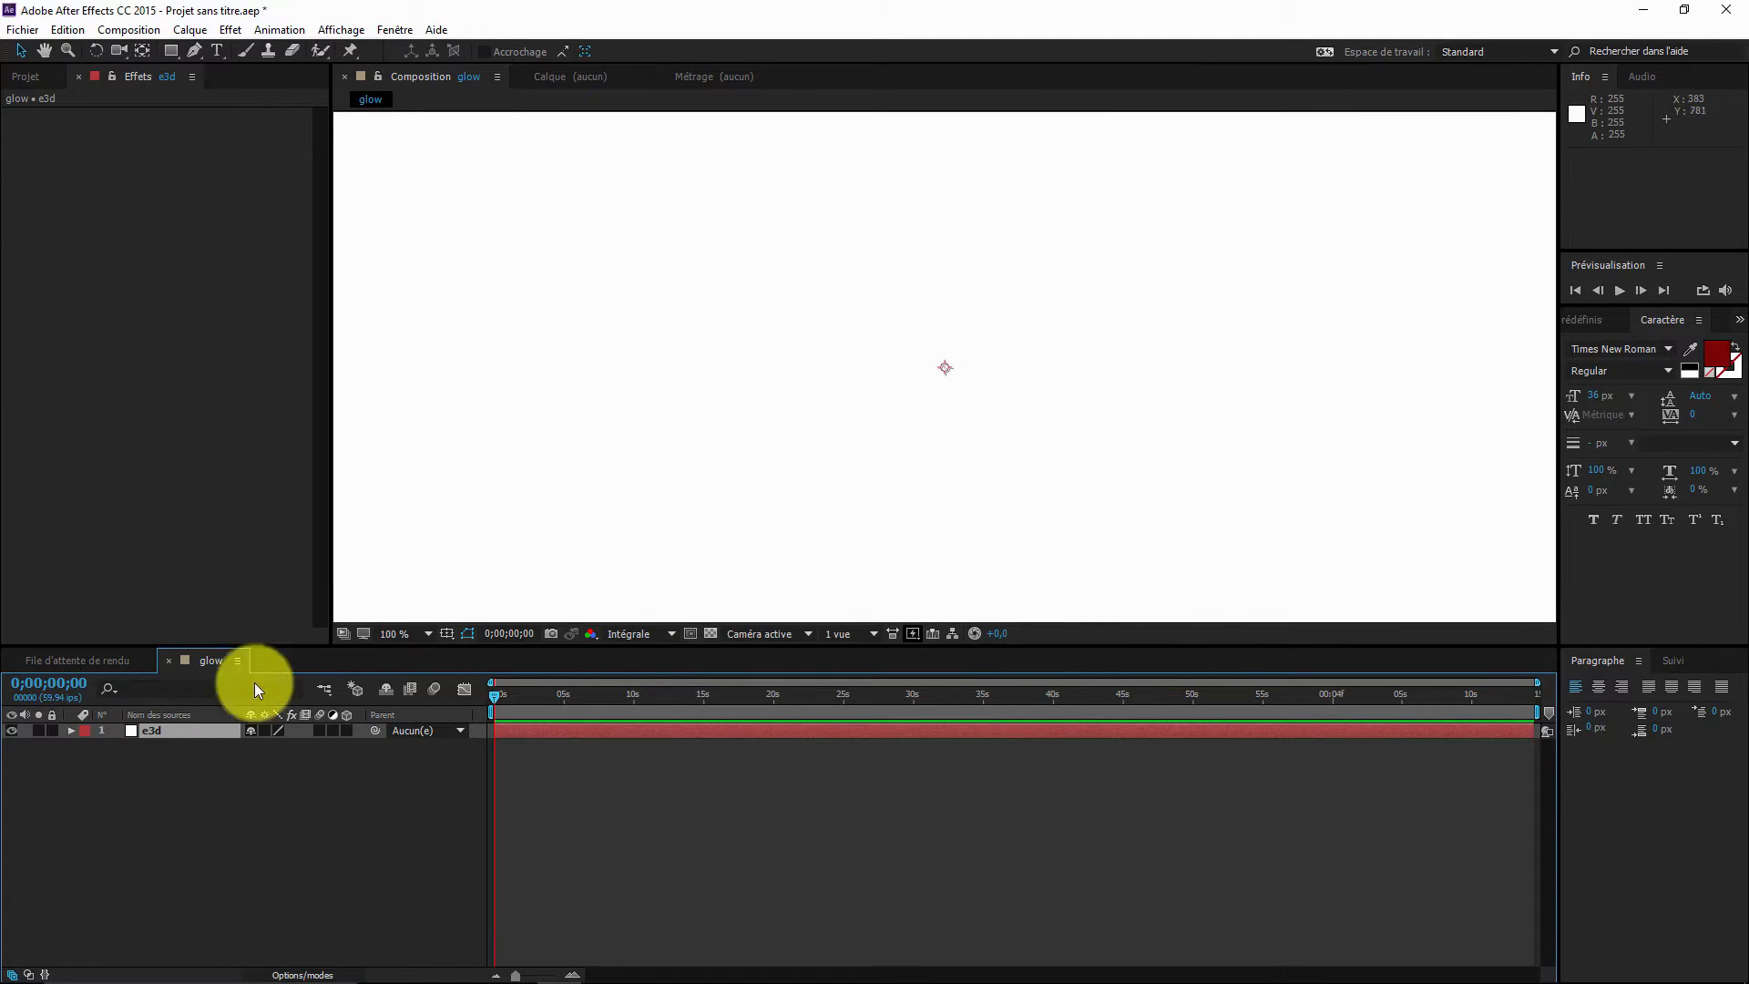
# - Apply the Video Copilot Element effect to the e3d solid layer
pyautogui.rightClick(166, 727)
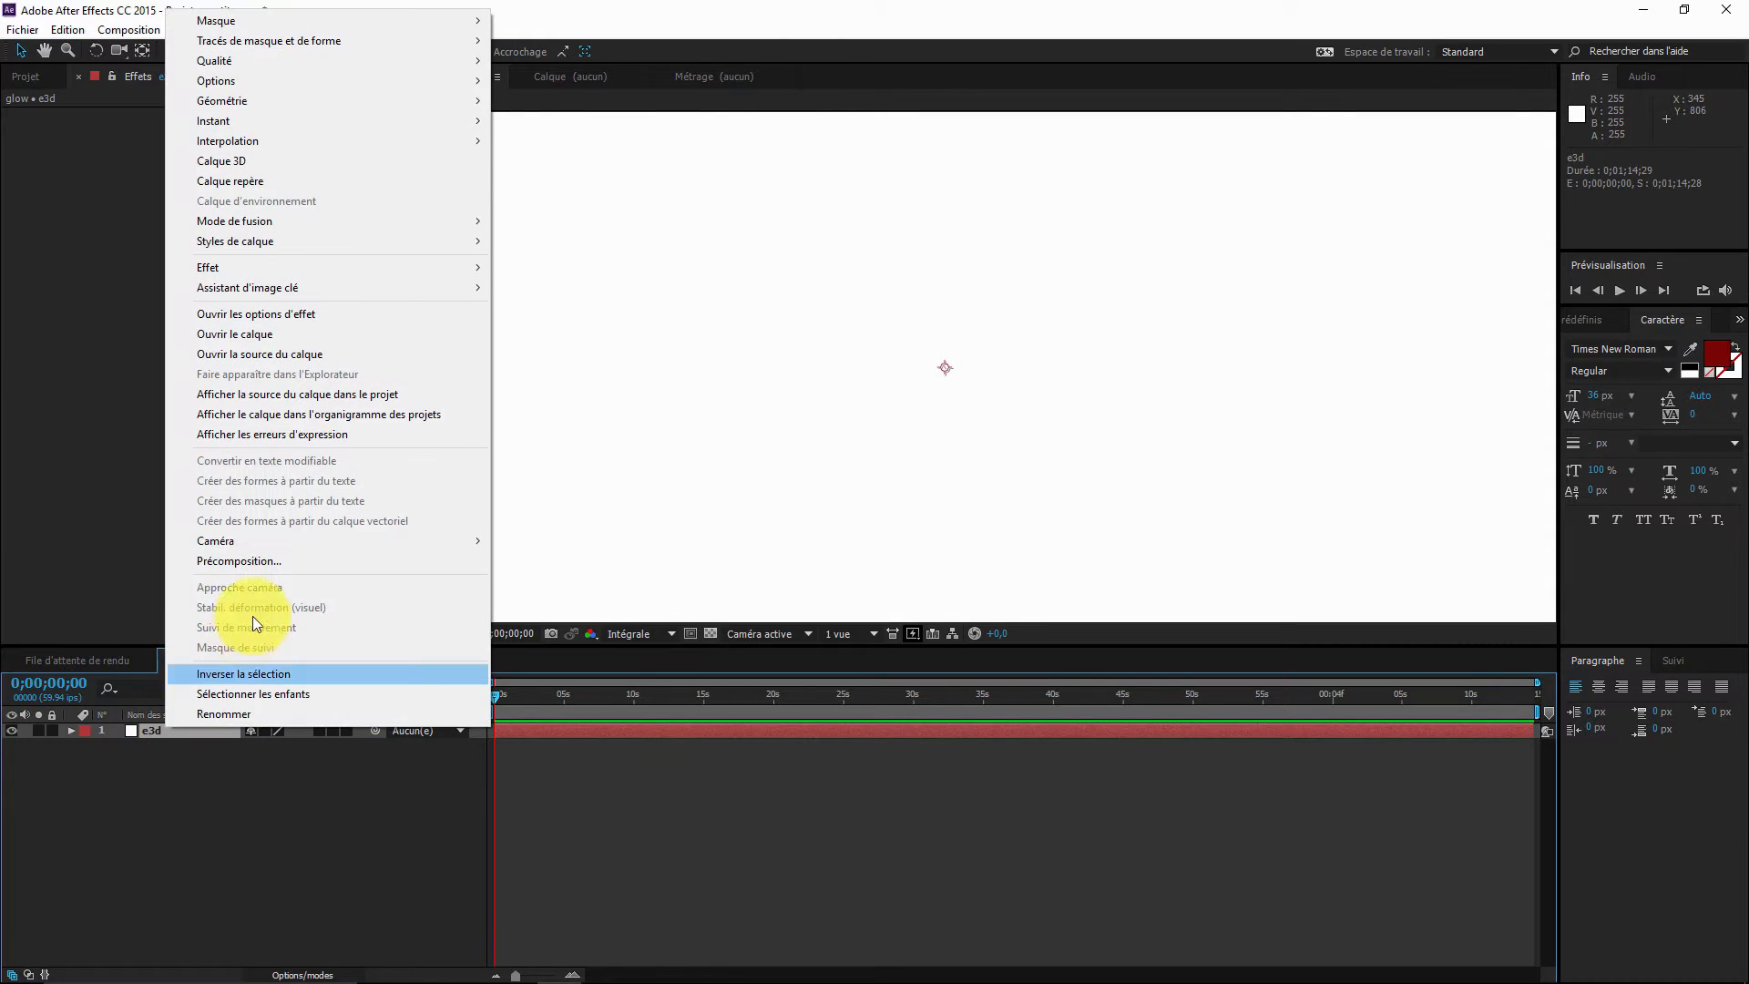
pyautogui.moveTo(394, 268)
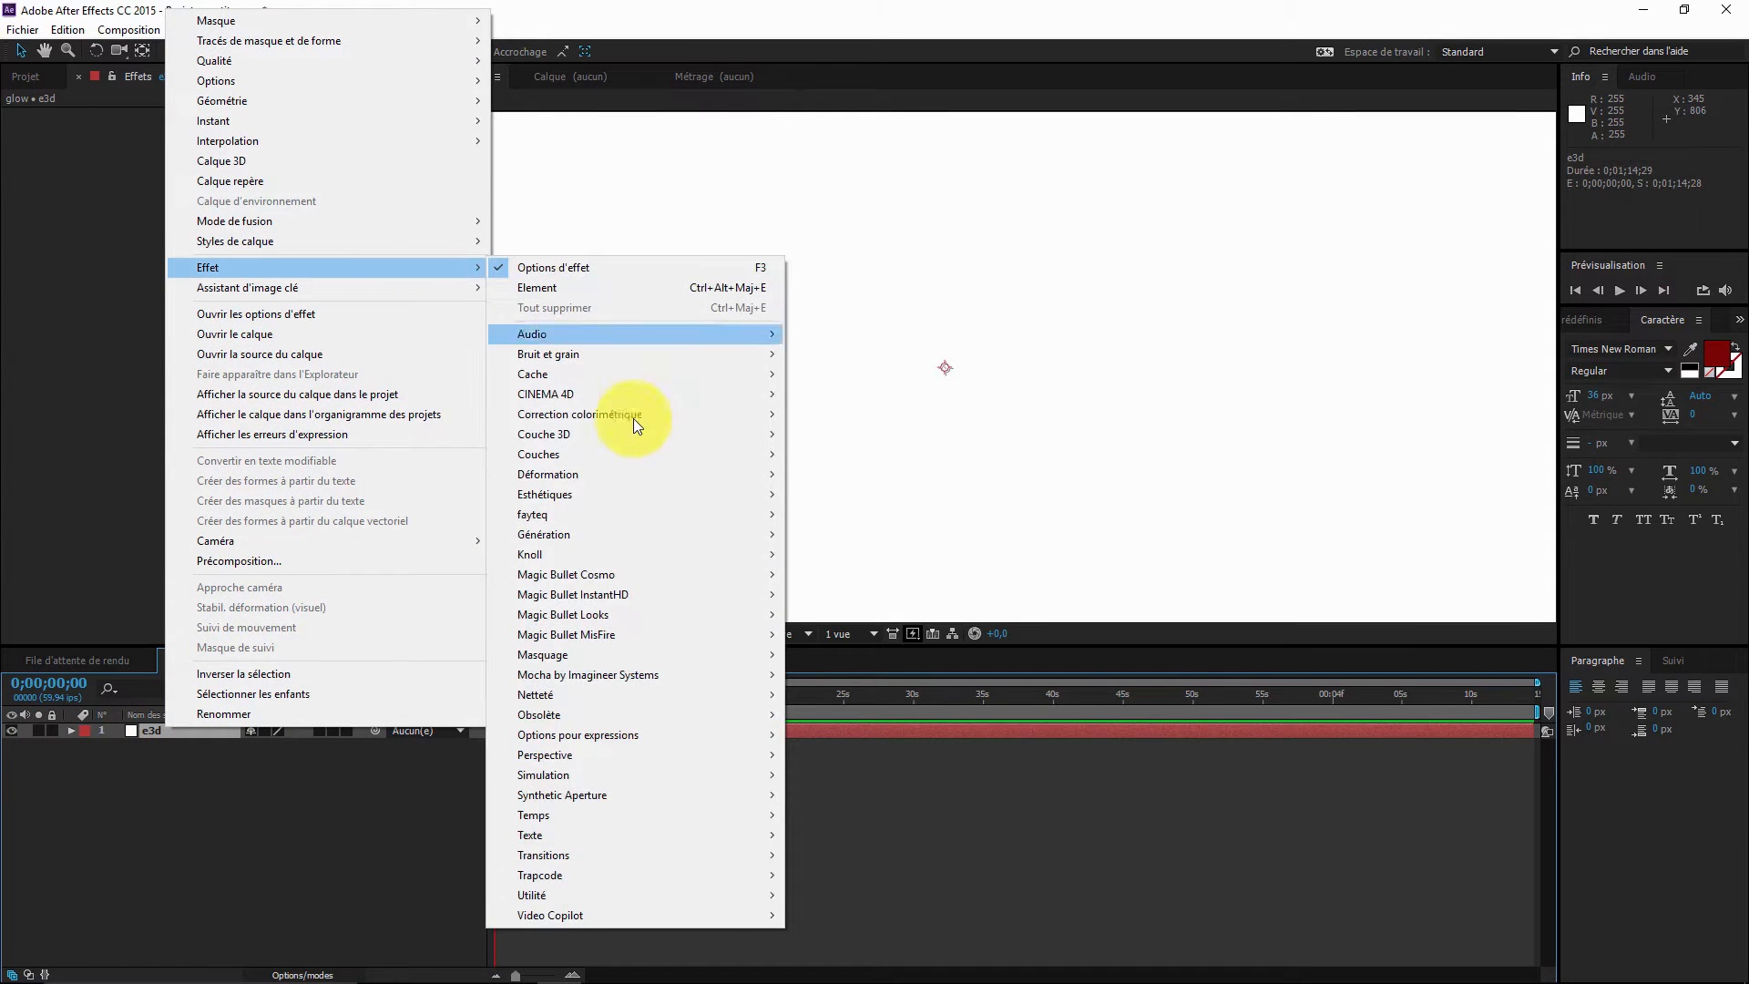
pyautogui.moveTo(701, 913)
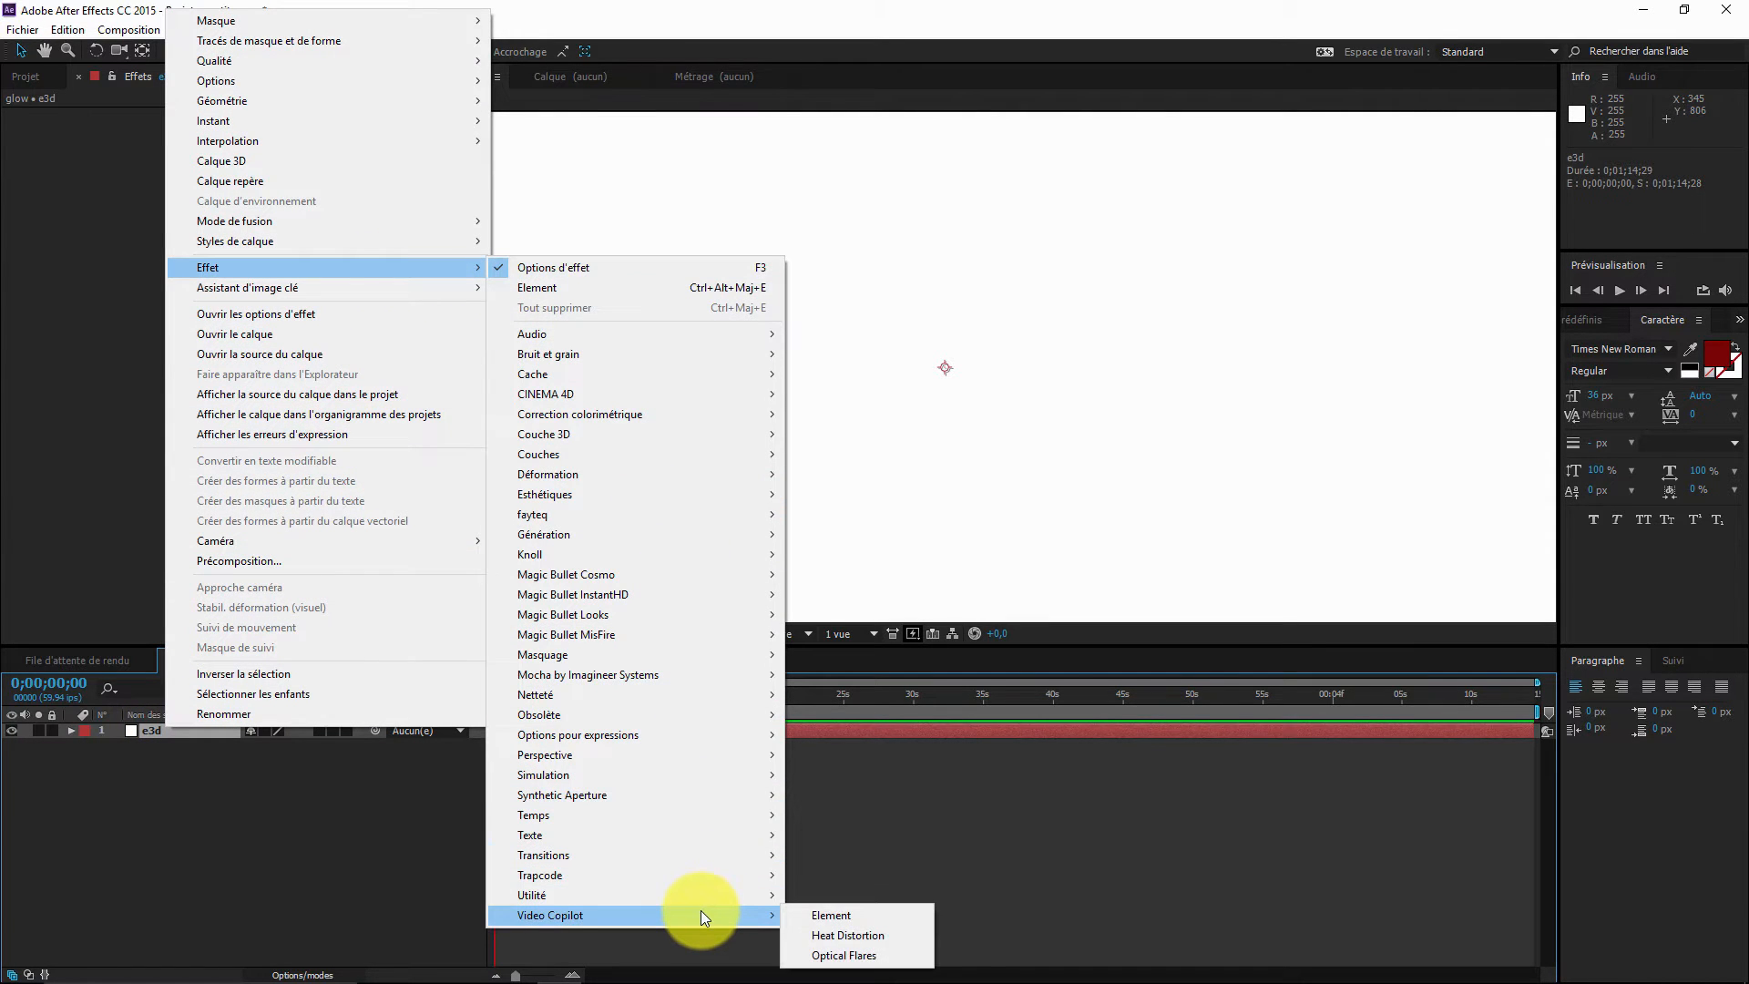
pyautogui.click(818, 915)
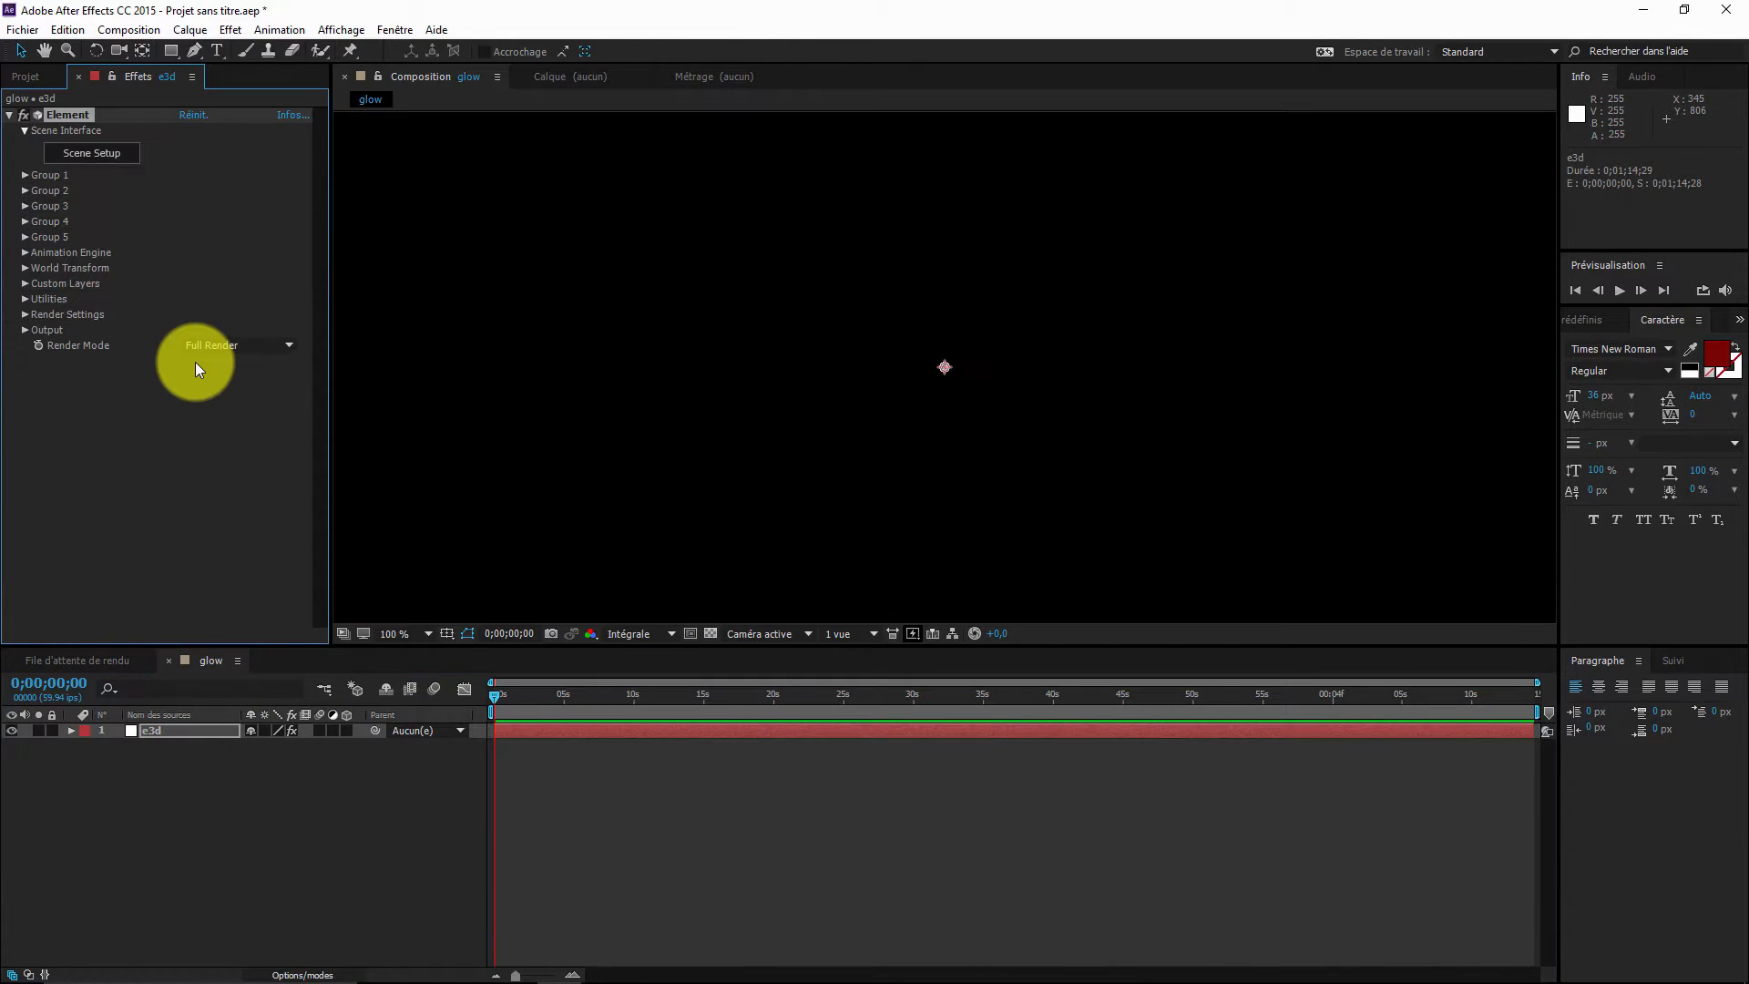
# - Open the Element scene setup and create a cylinder primitive in the scene
pyautogui.click(105, 152)
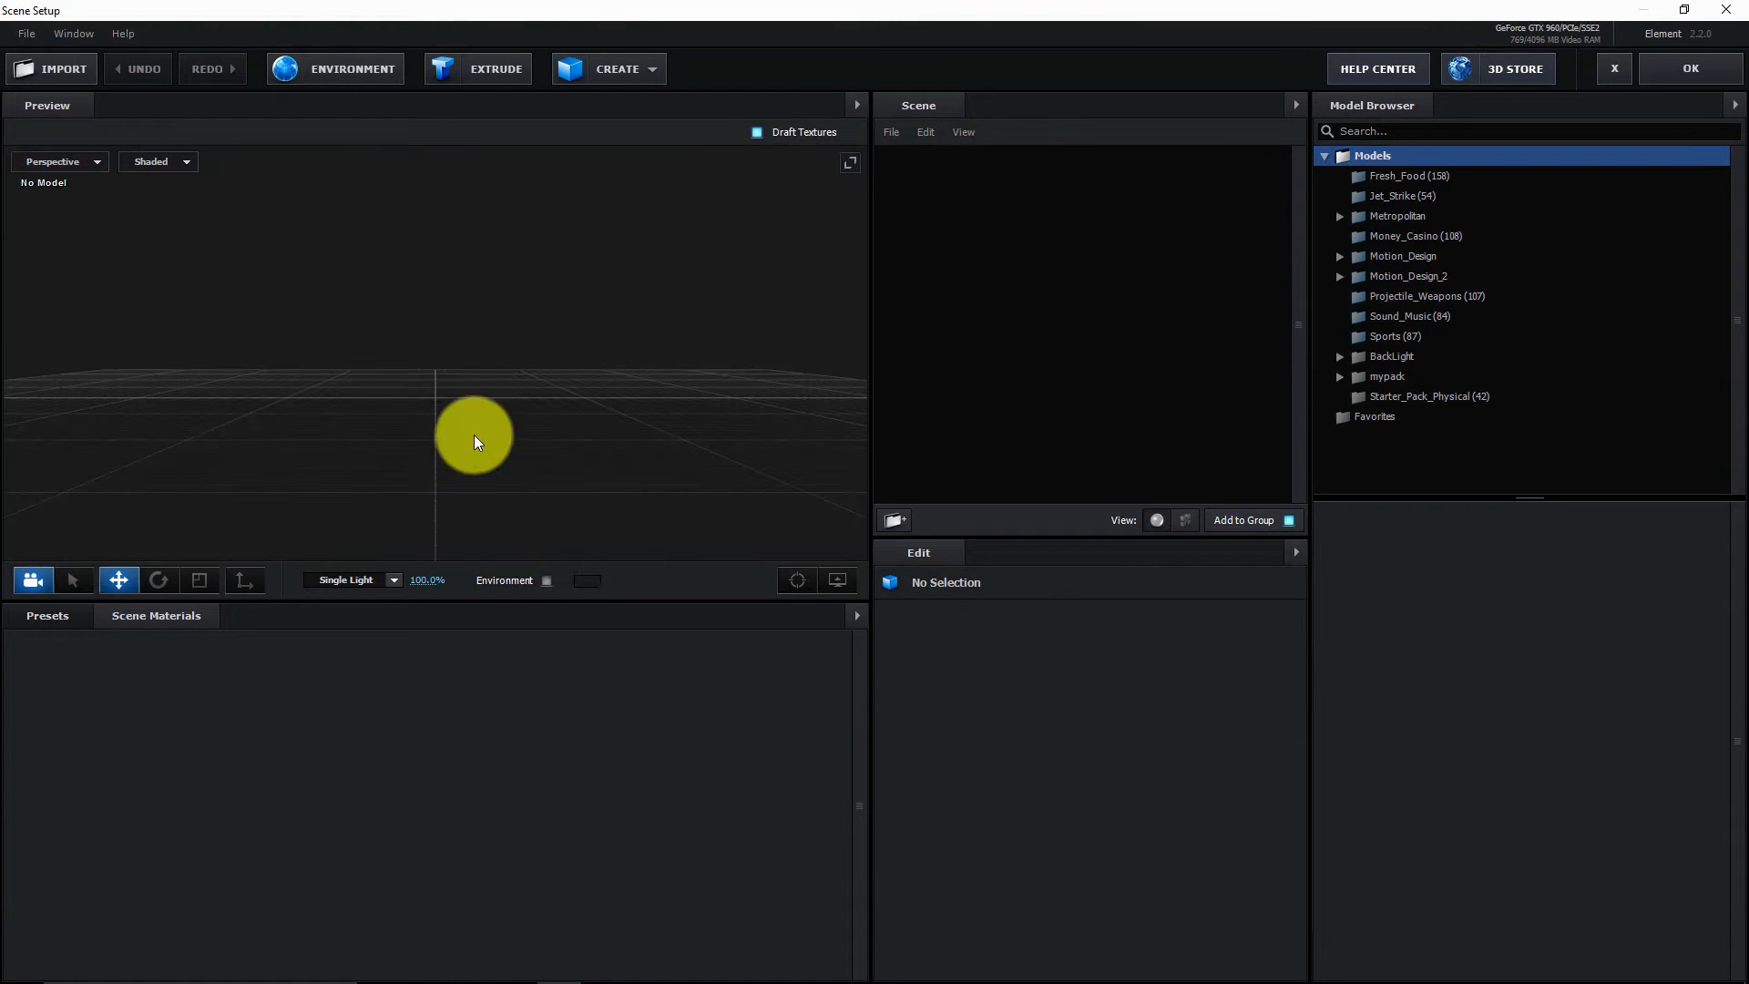
pyautogui.moveTo(474, 435); pyautogui.dragTo(510, 481)
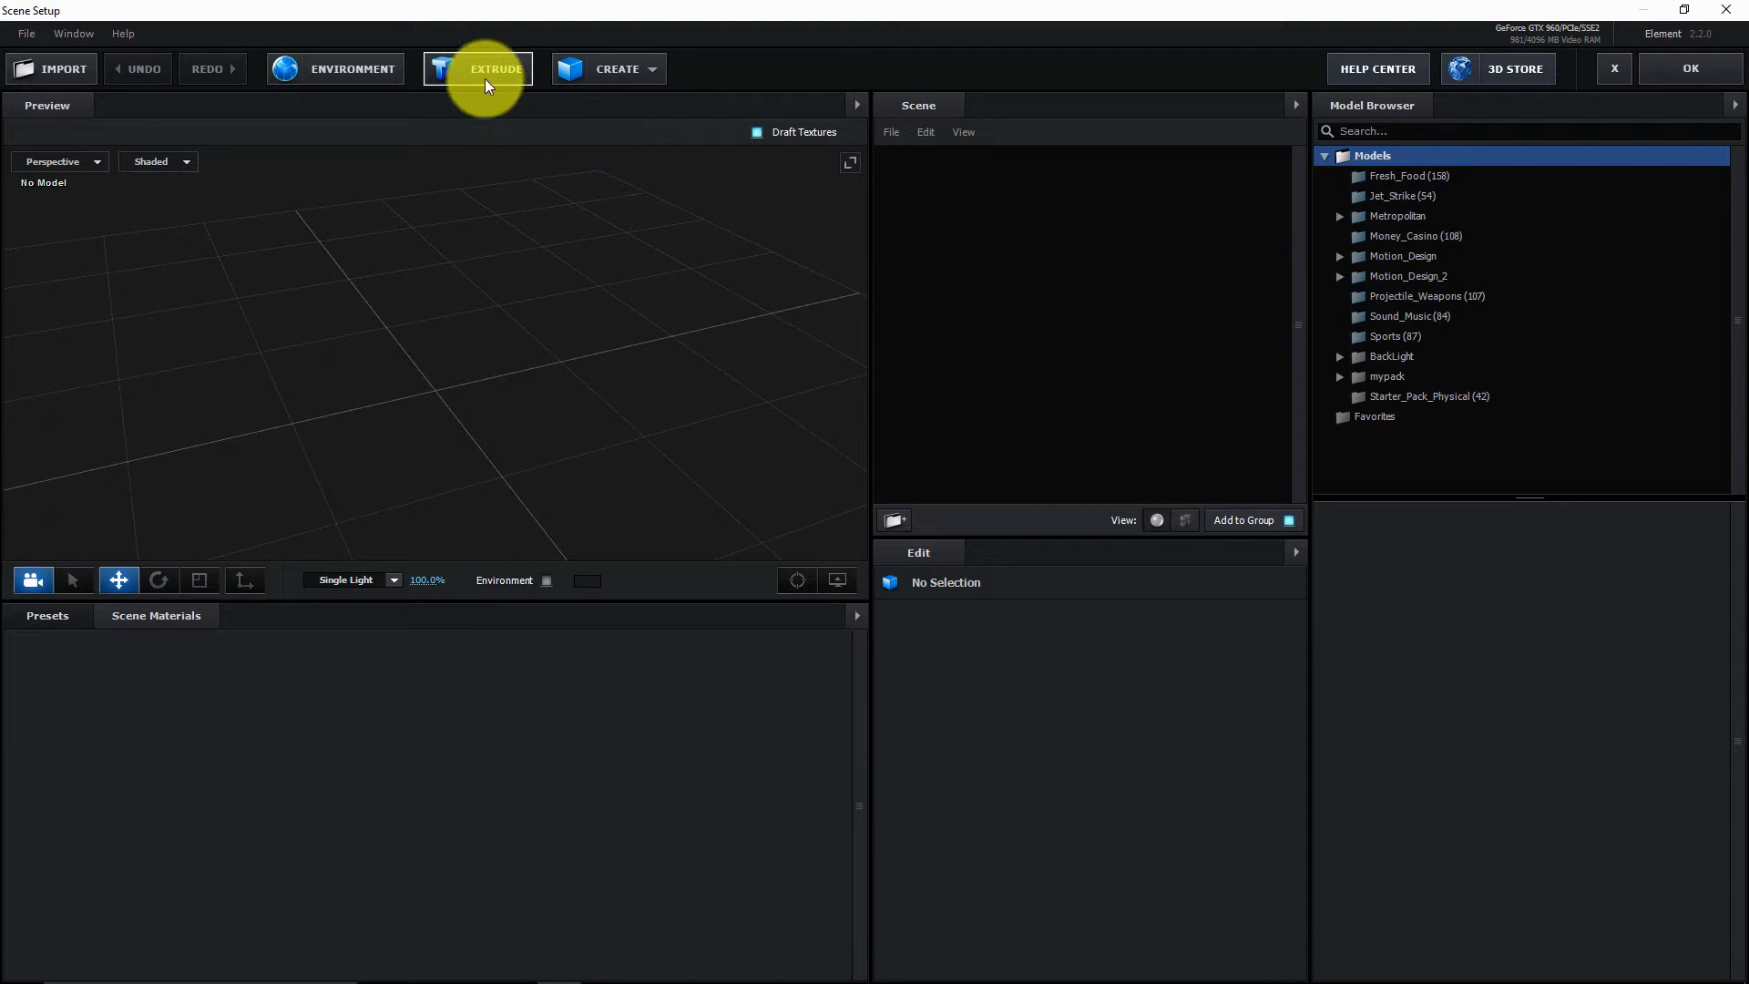
pyautogui.click(637, 71)
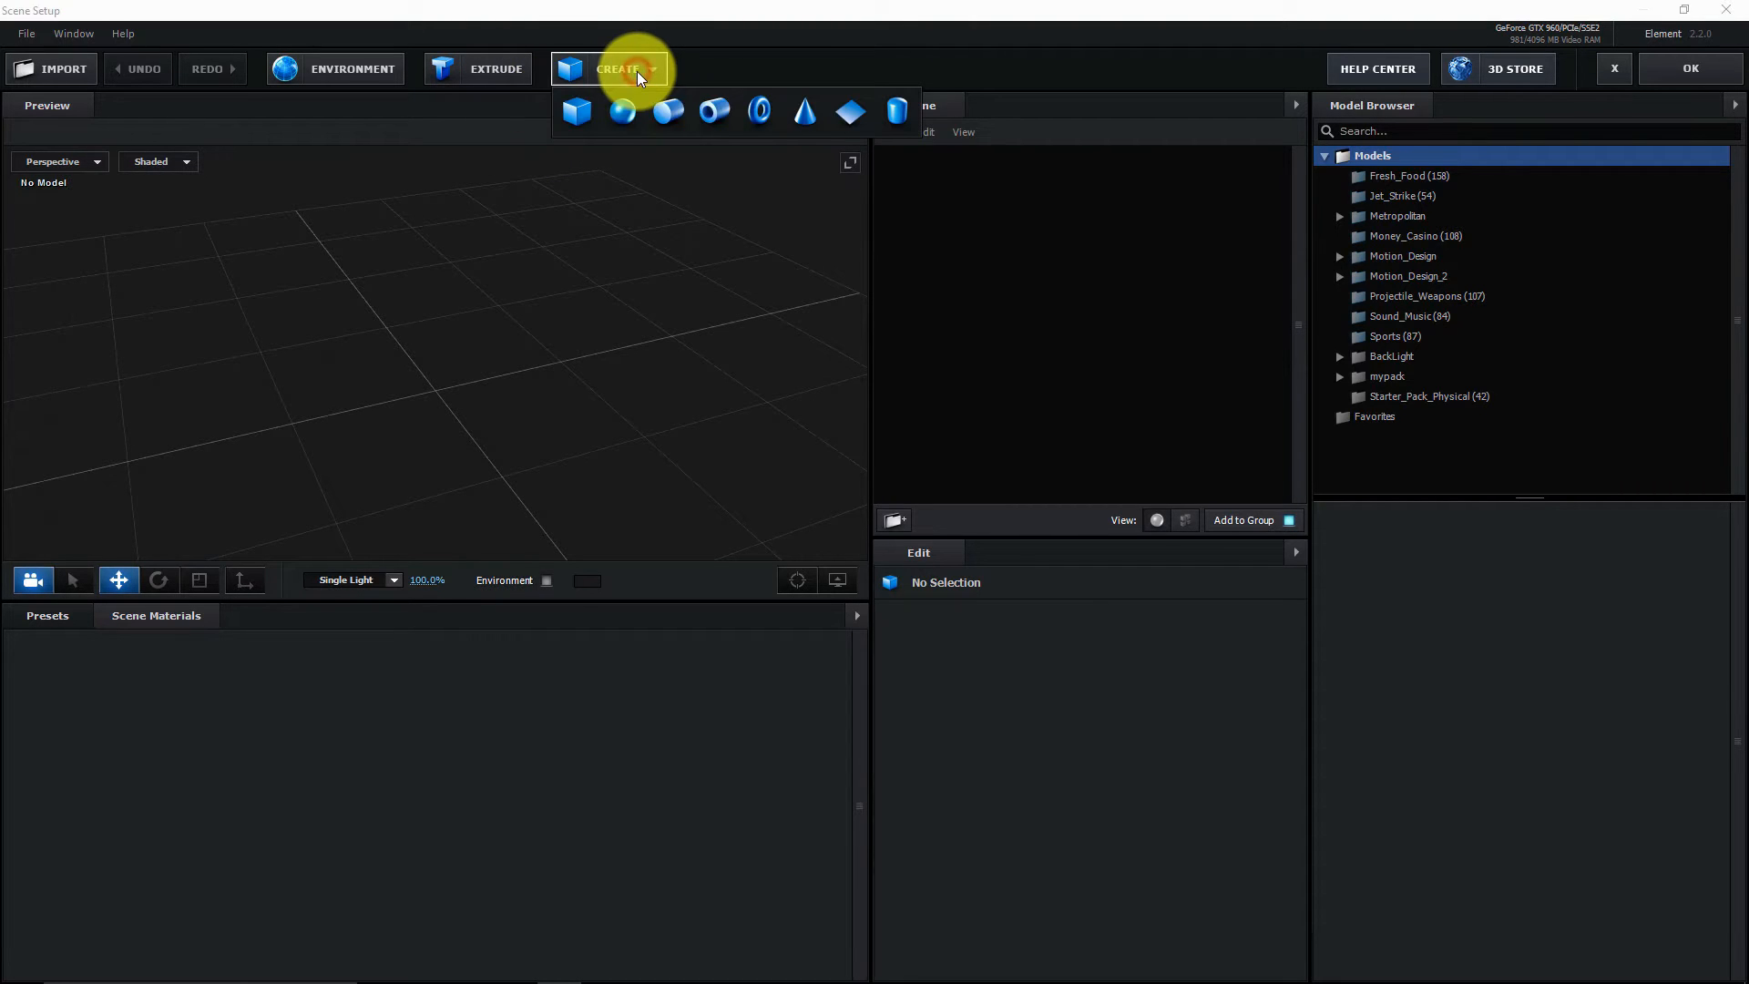
pyautogui.click(669, 110)
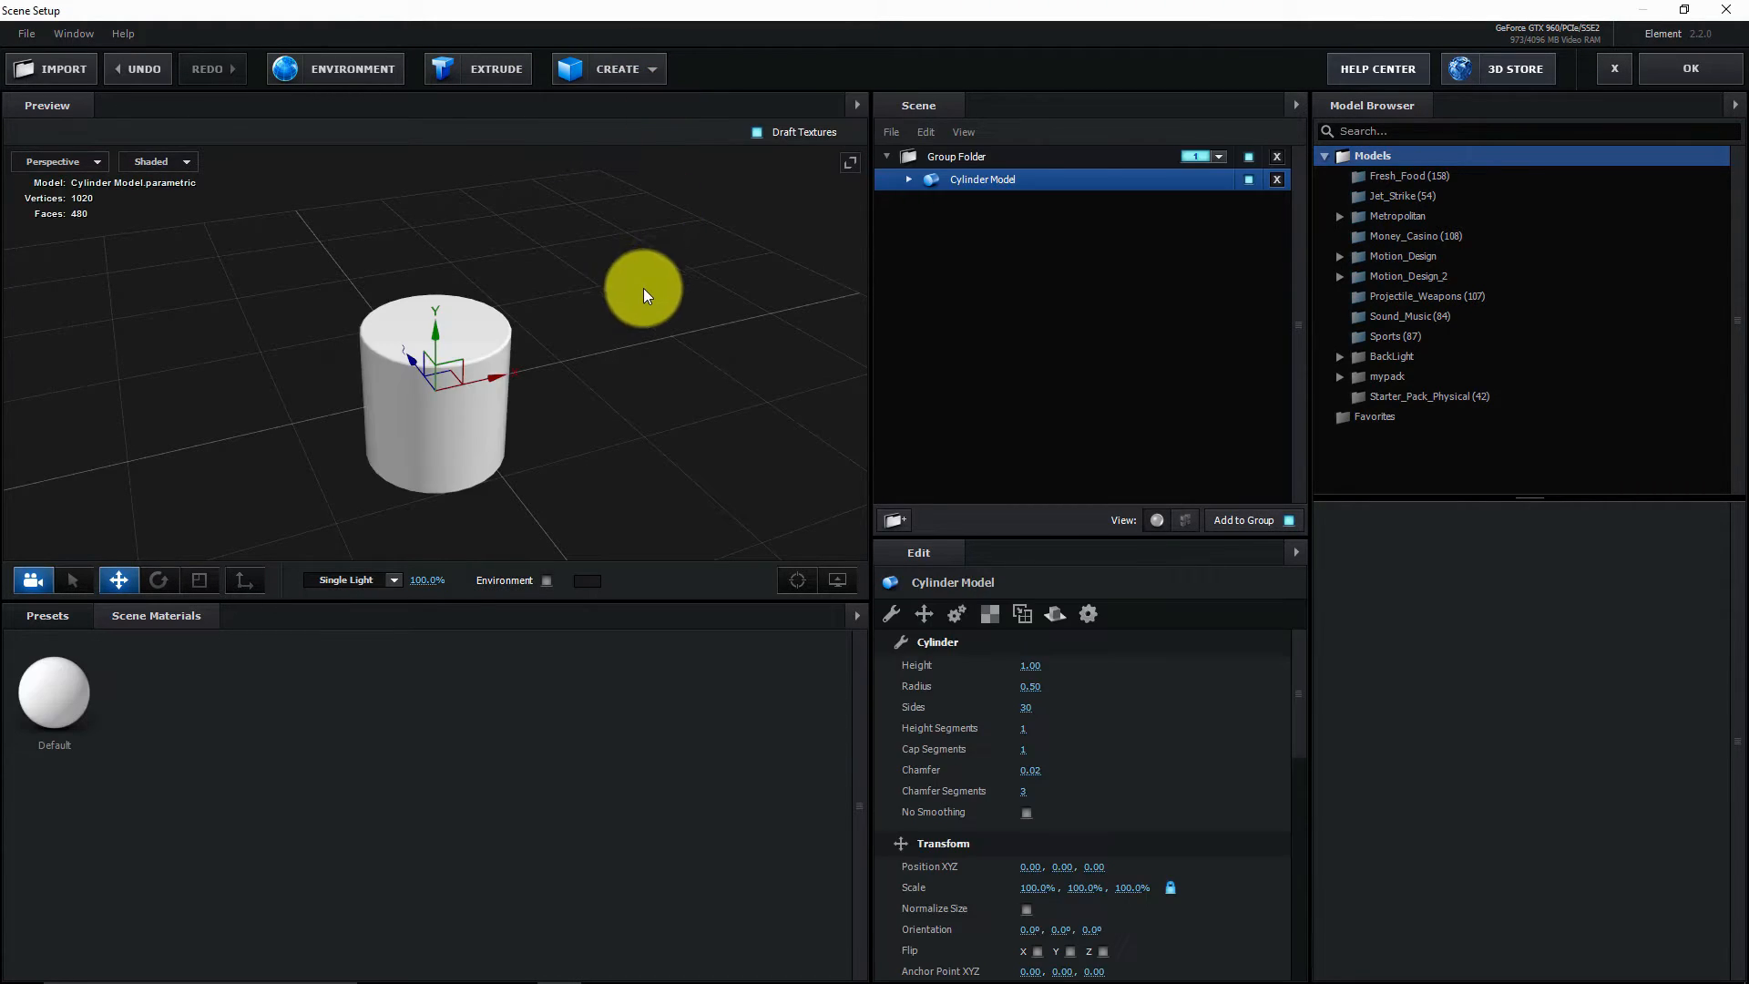
# - Create a plane primitive and scale it up uniformly to about 970% as a large ground surface
pyautogui.click(631, 71)
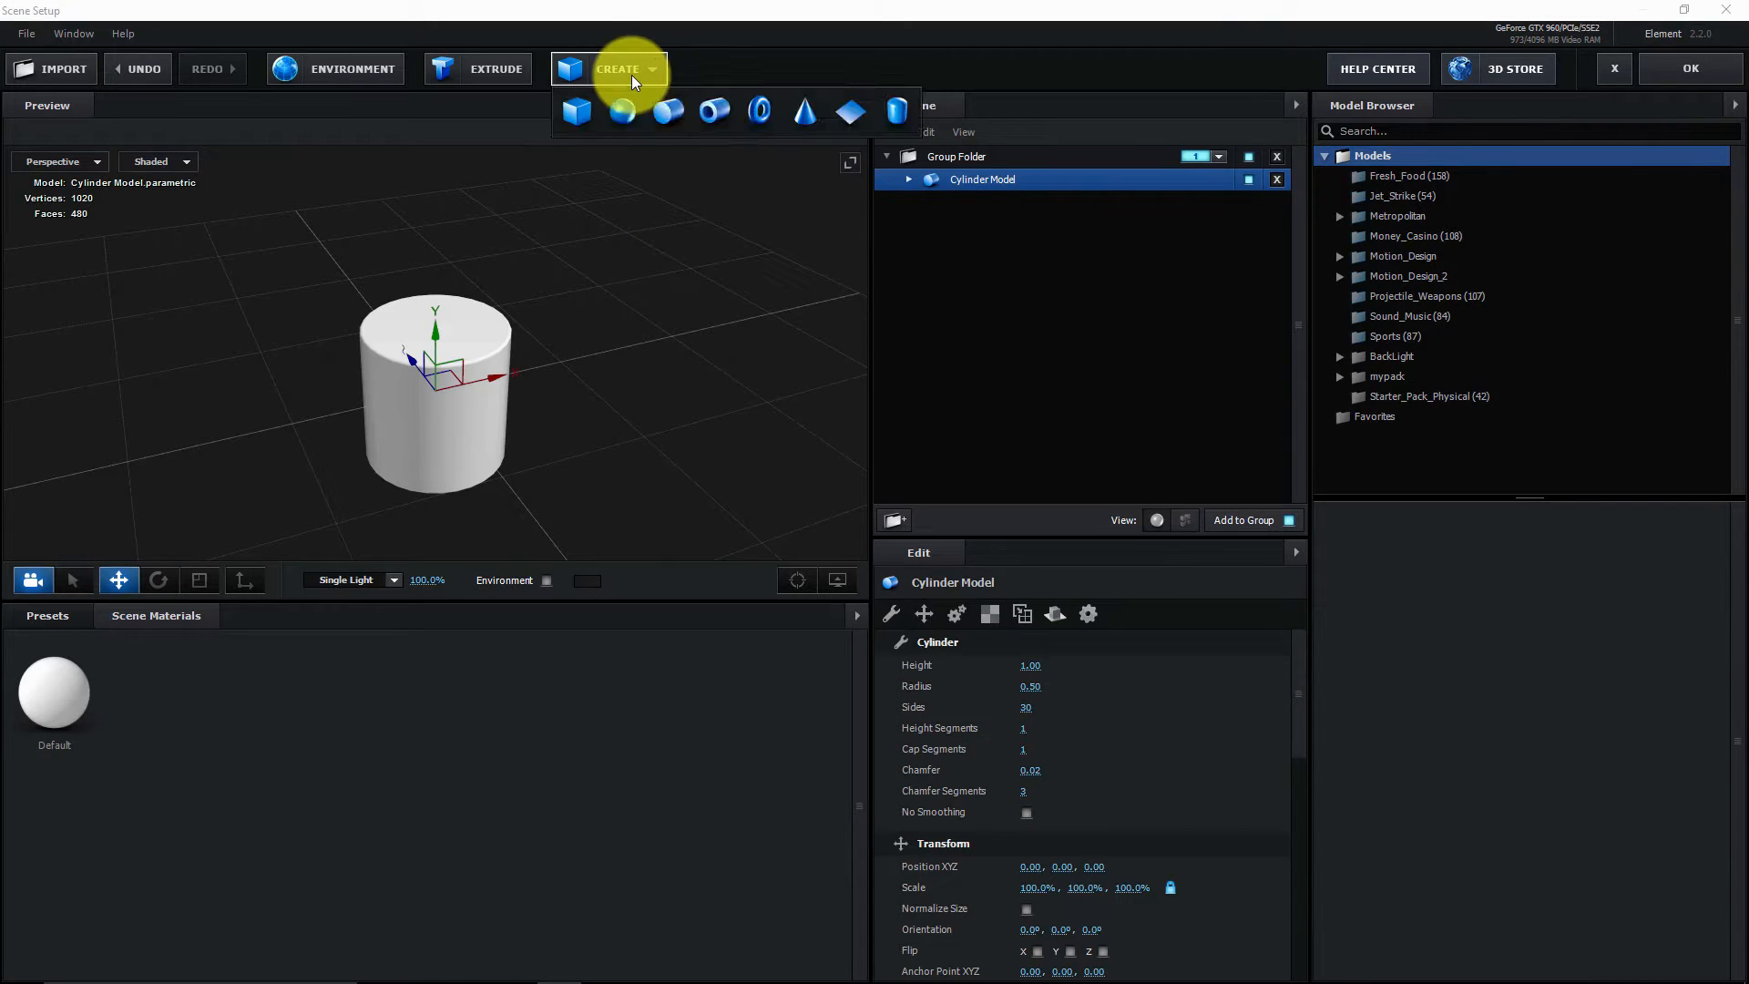
pyautogui.click(847, 112)
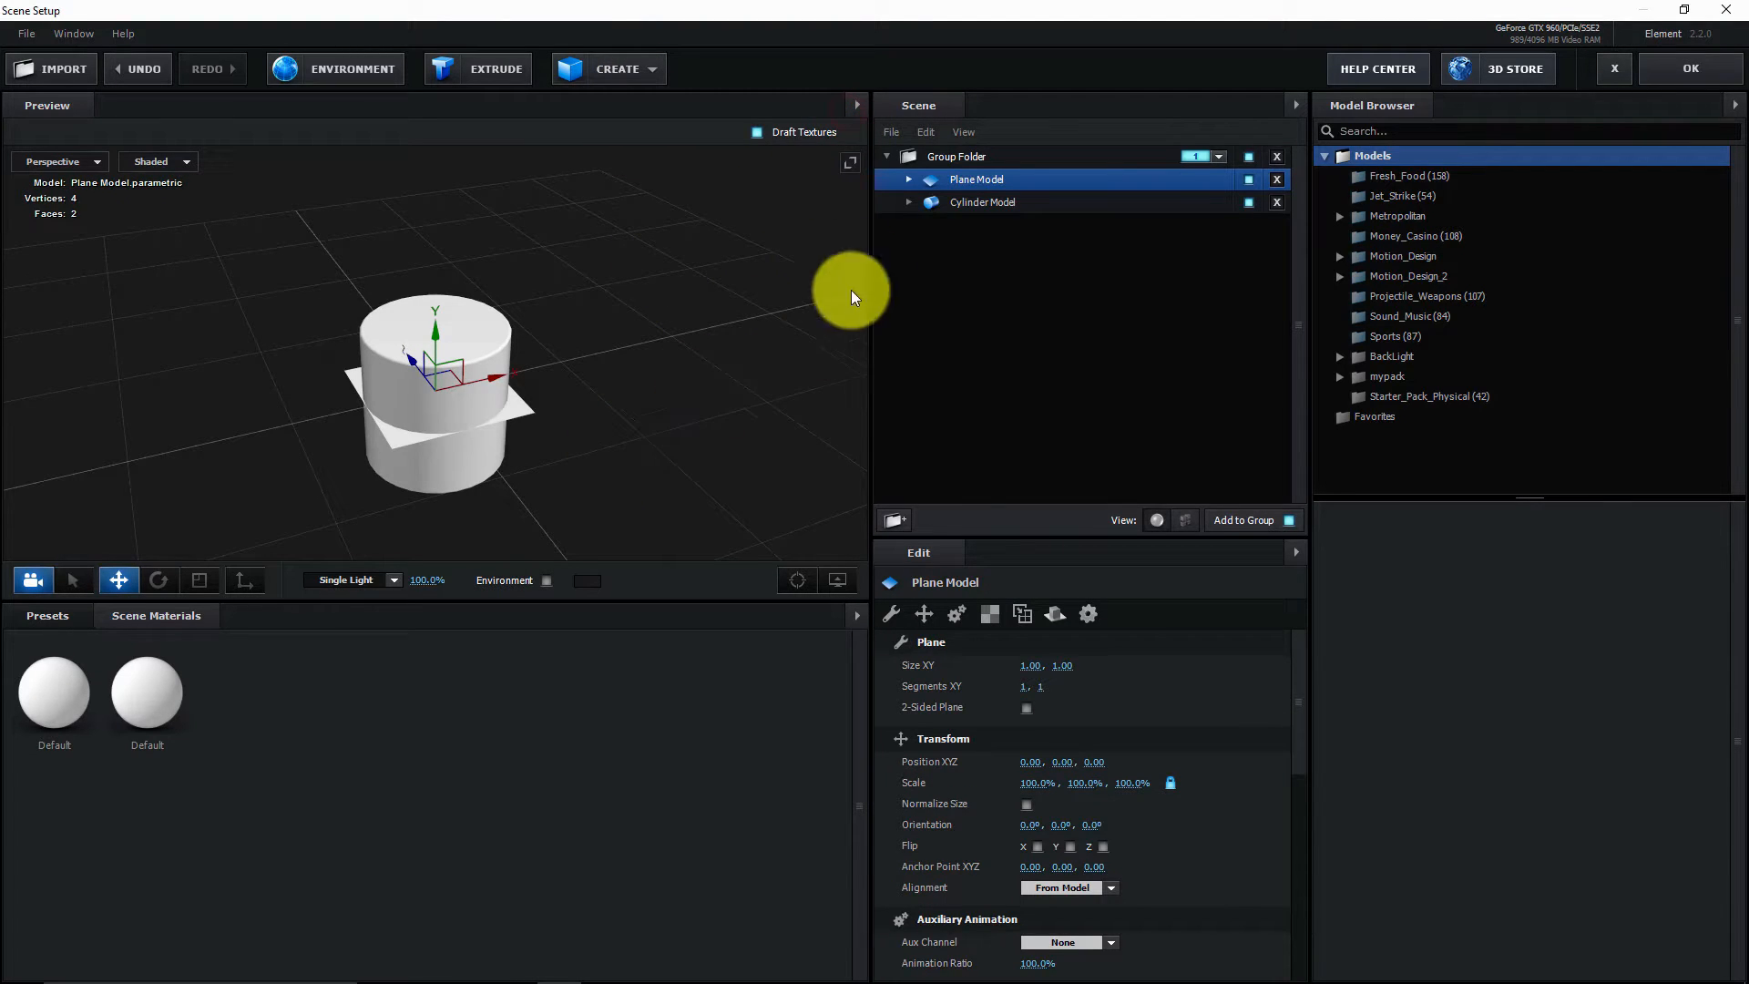
pyautogui.click(200, 581)
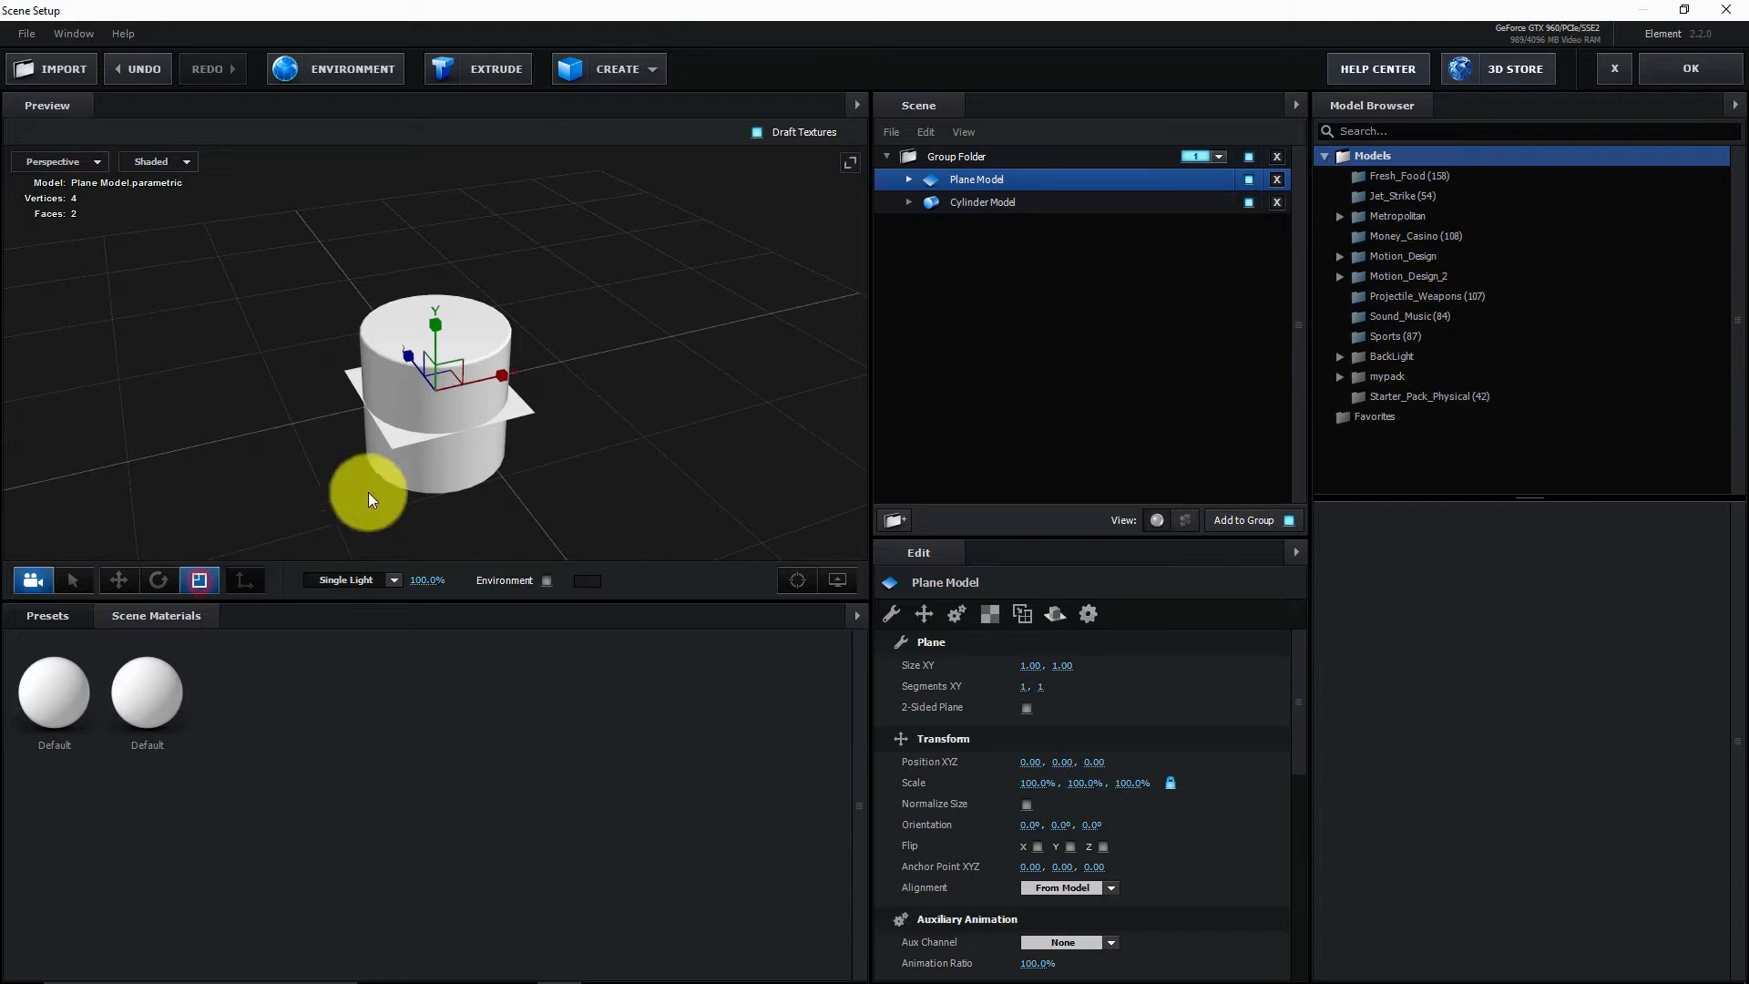
pyautogui.moveTo(438, 390); pyautogui.dragTo(1194, 347)
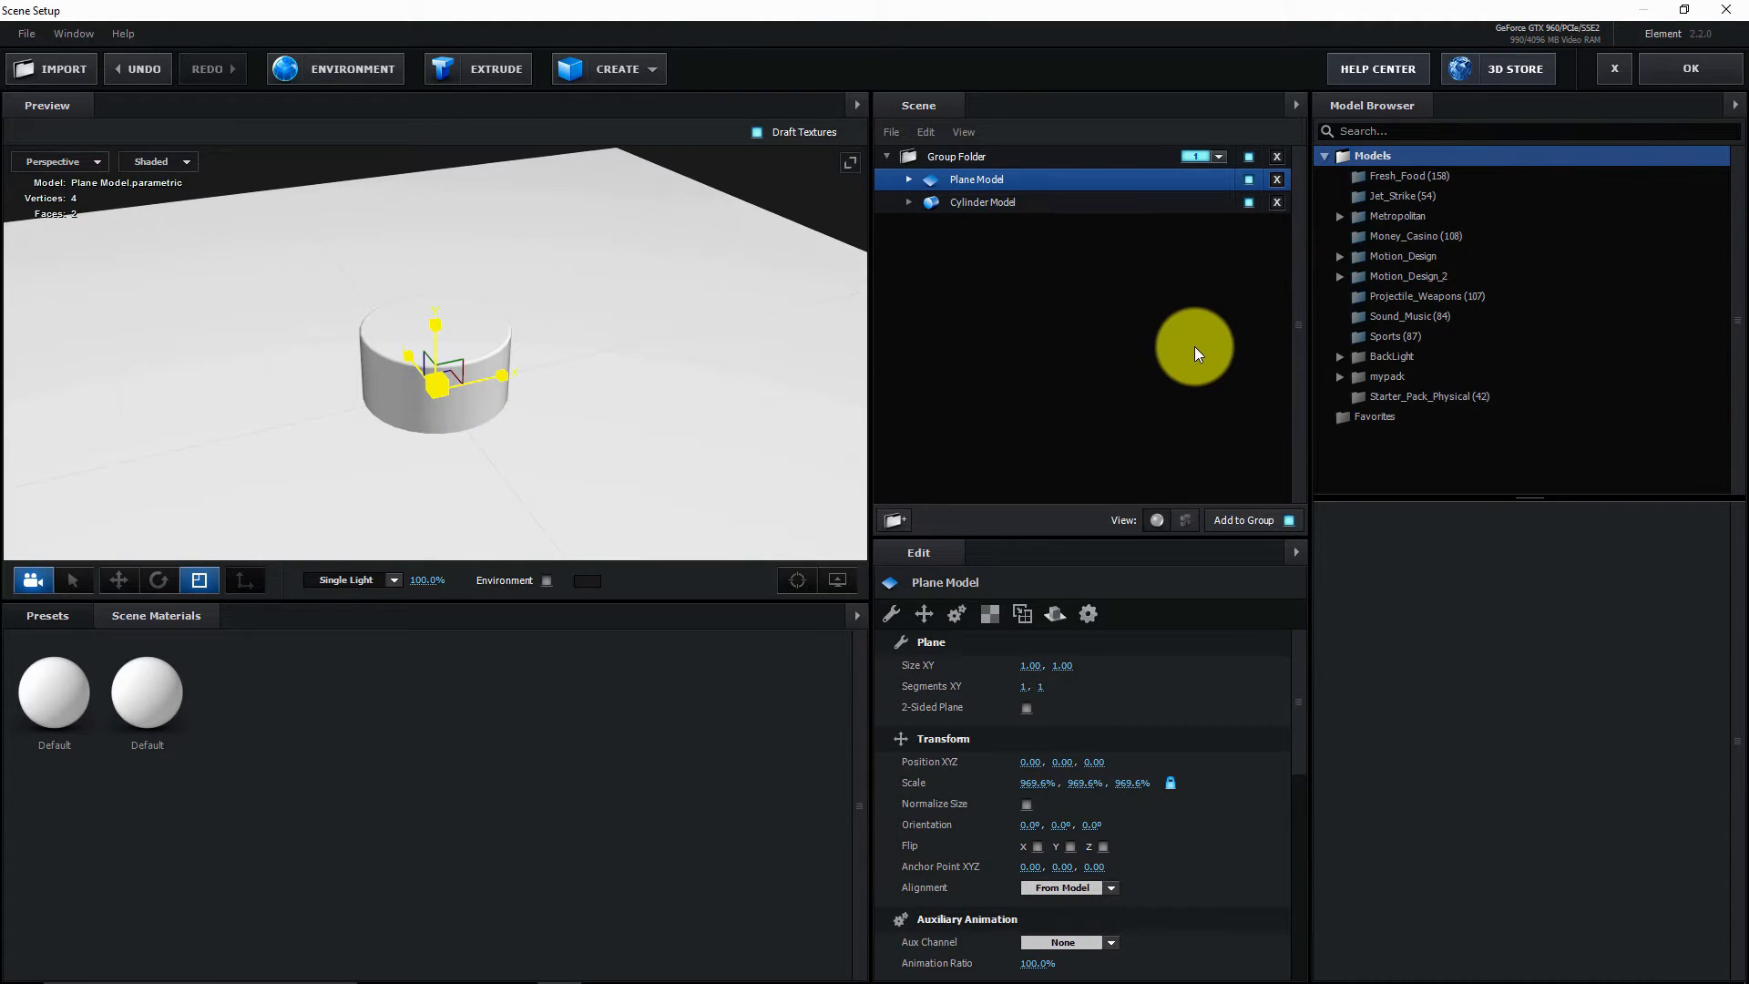
# - Apply the grey cobblestone material with dark joints from the Pro_Shaders_2 Ground presets to the plane
pyautogui.click(47, 612)
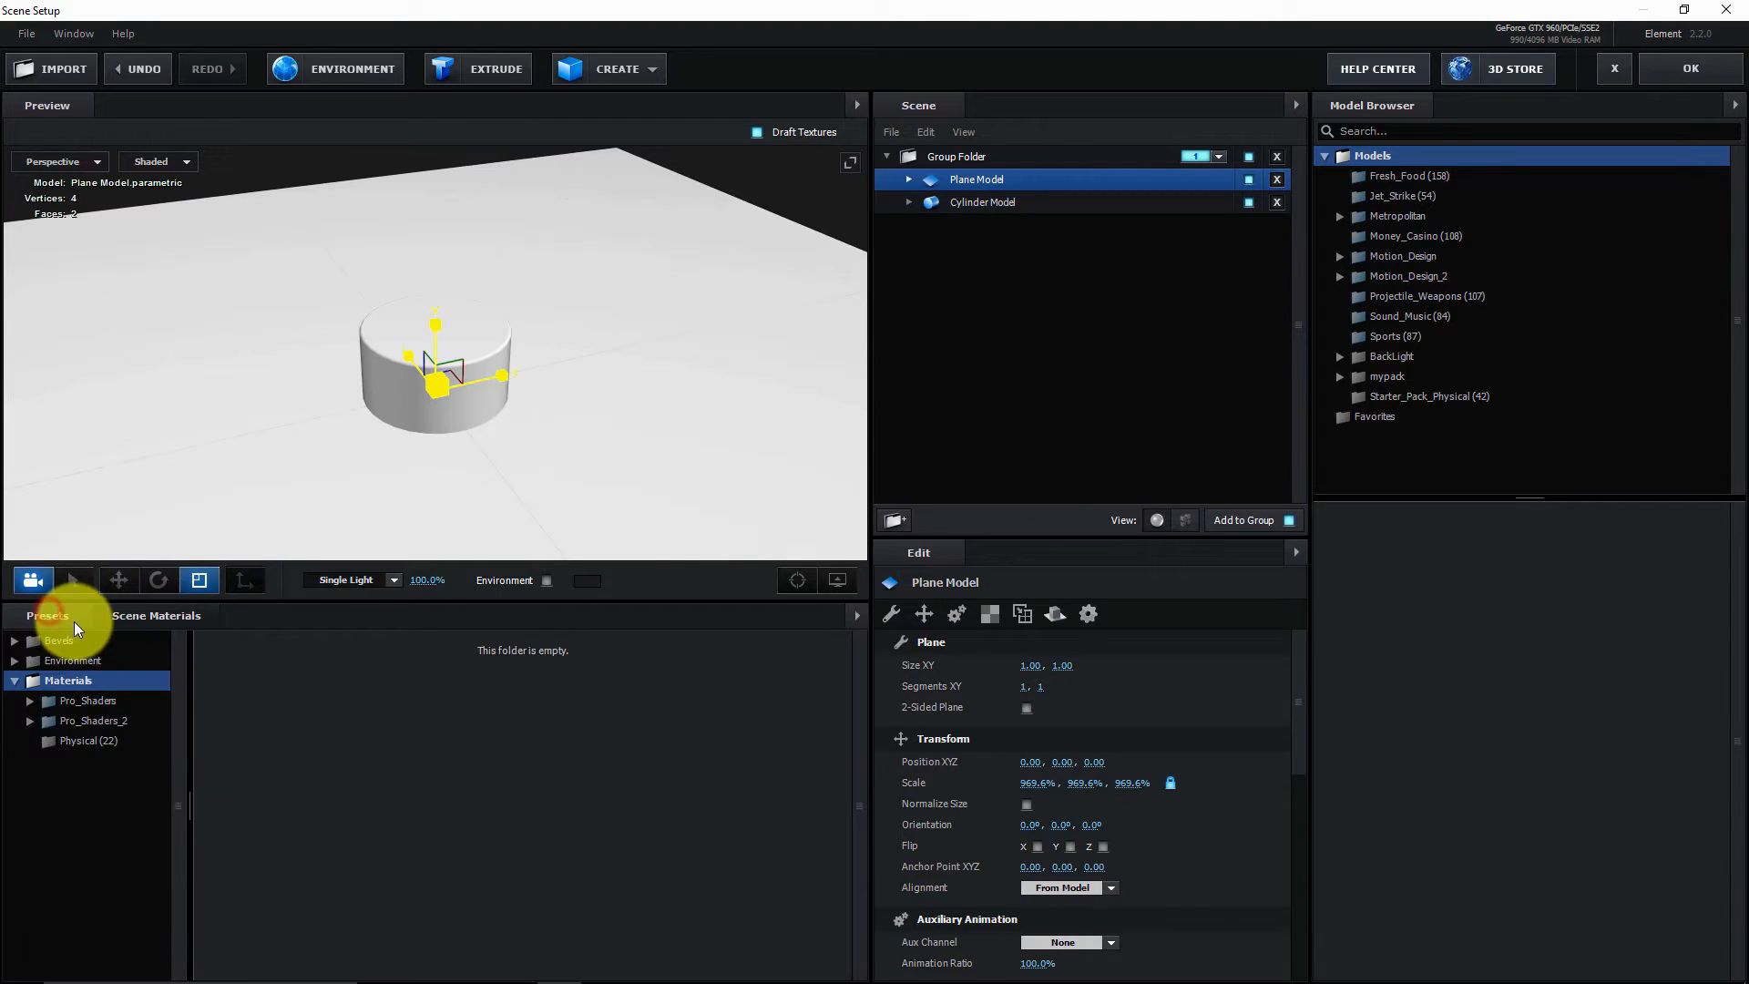
pyautogui.click(31, 719)
pyautogui.click(101, 800)
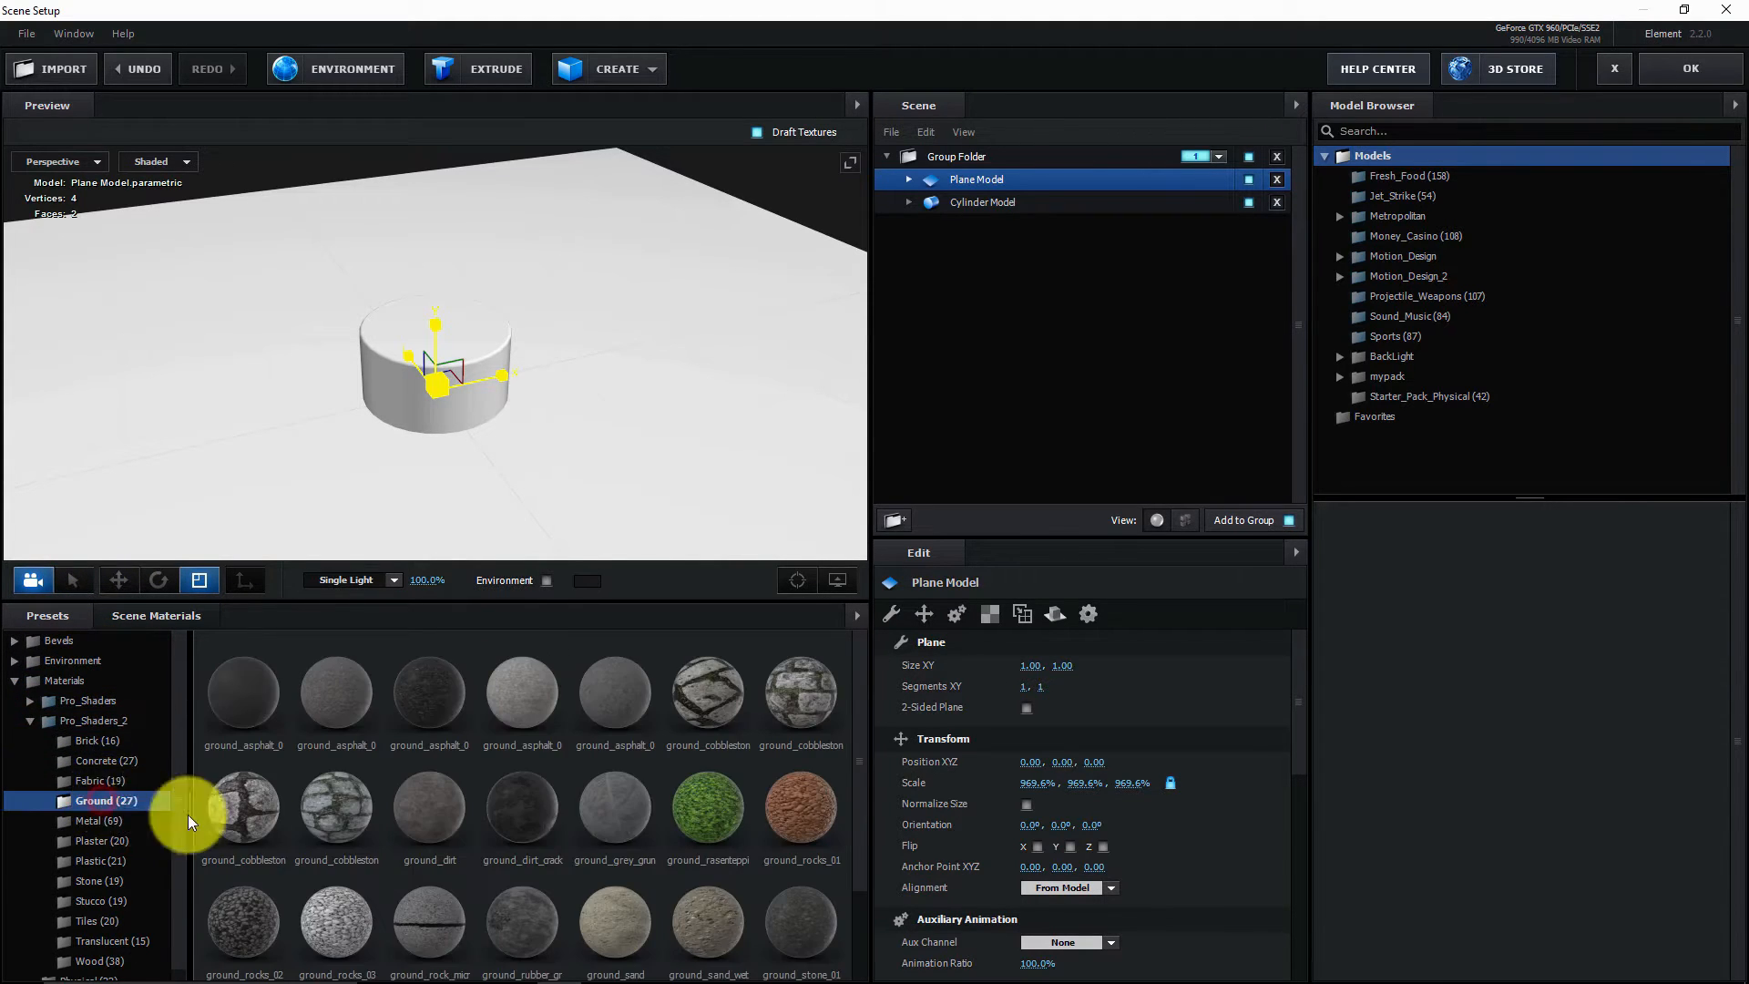
pyautogui.scroll(-1, 364, 816)
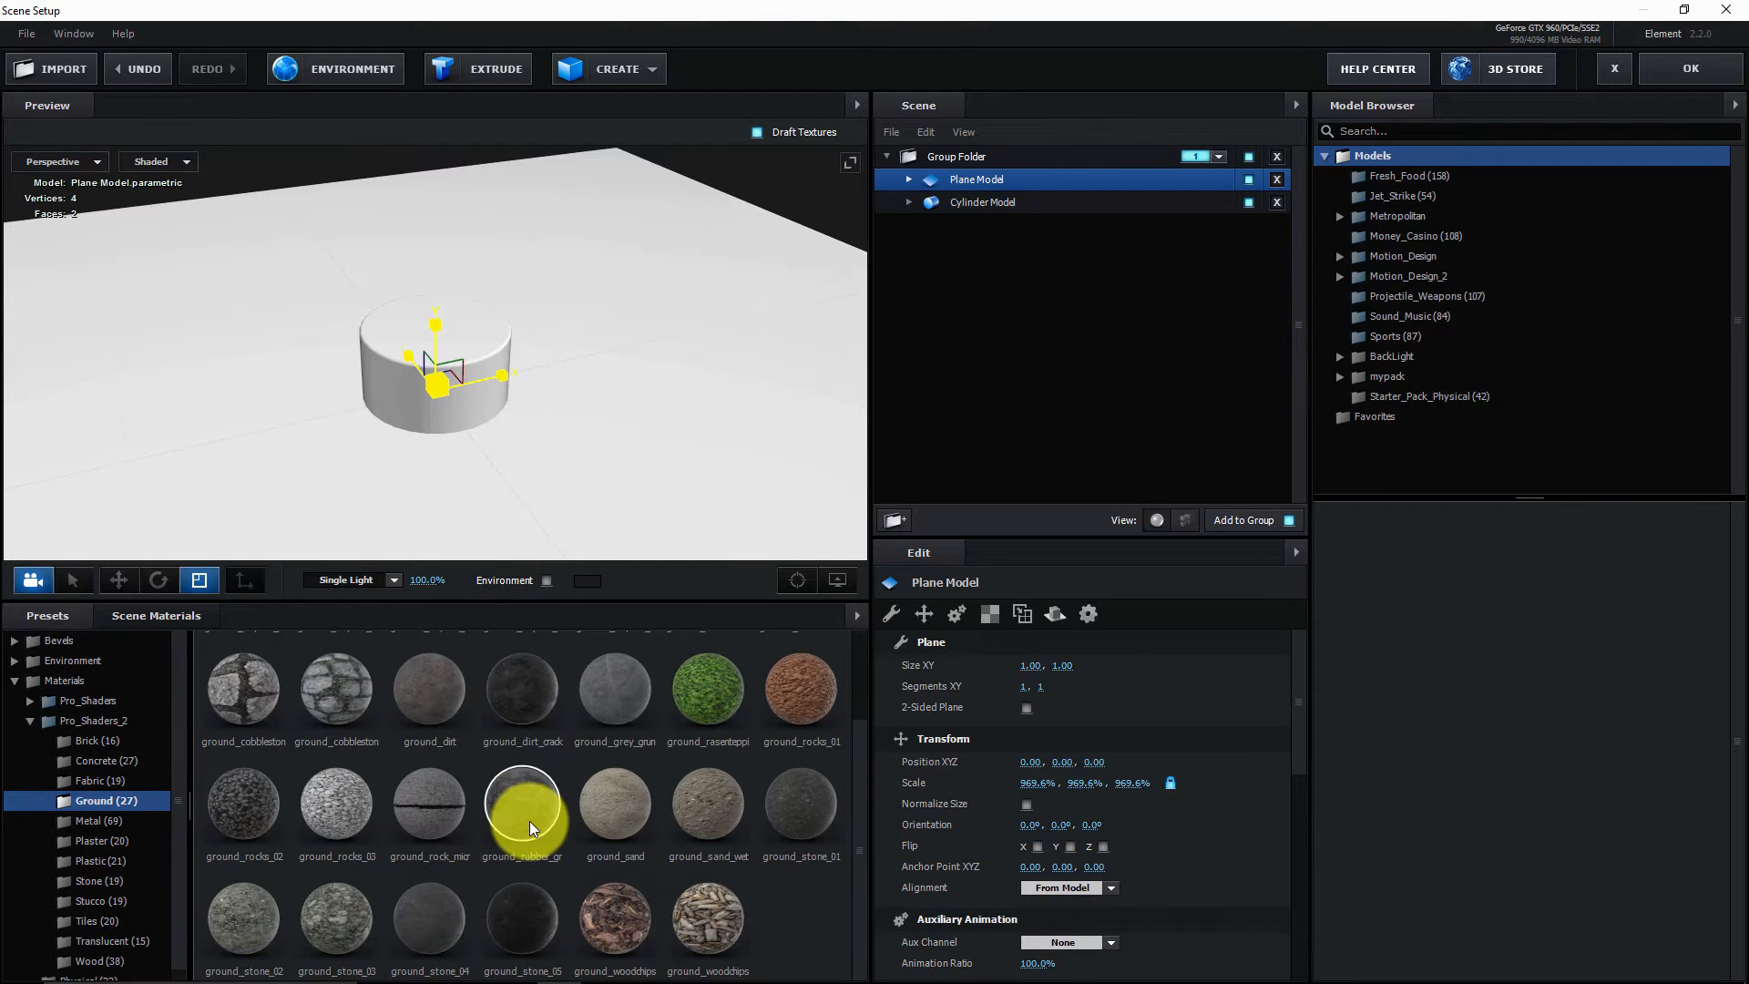
pyautogui.click(237, 701)
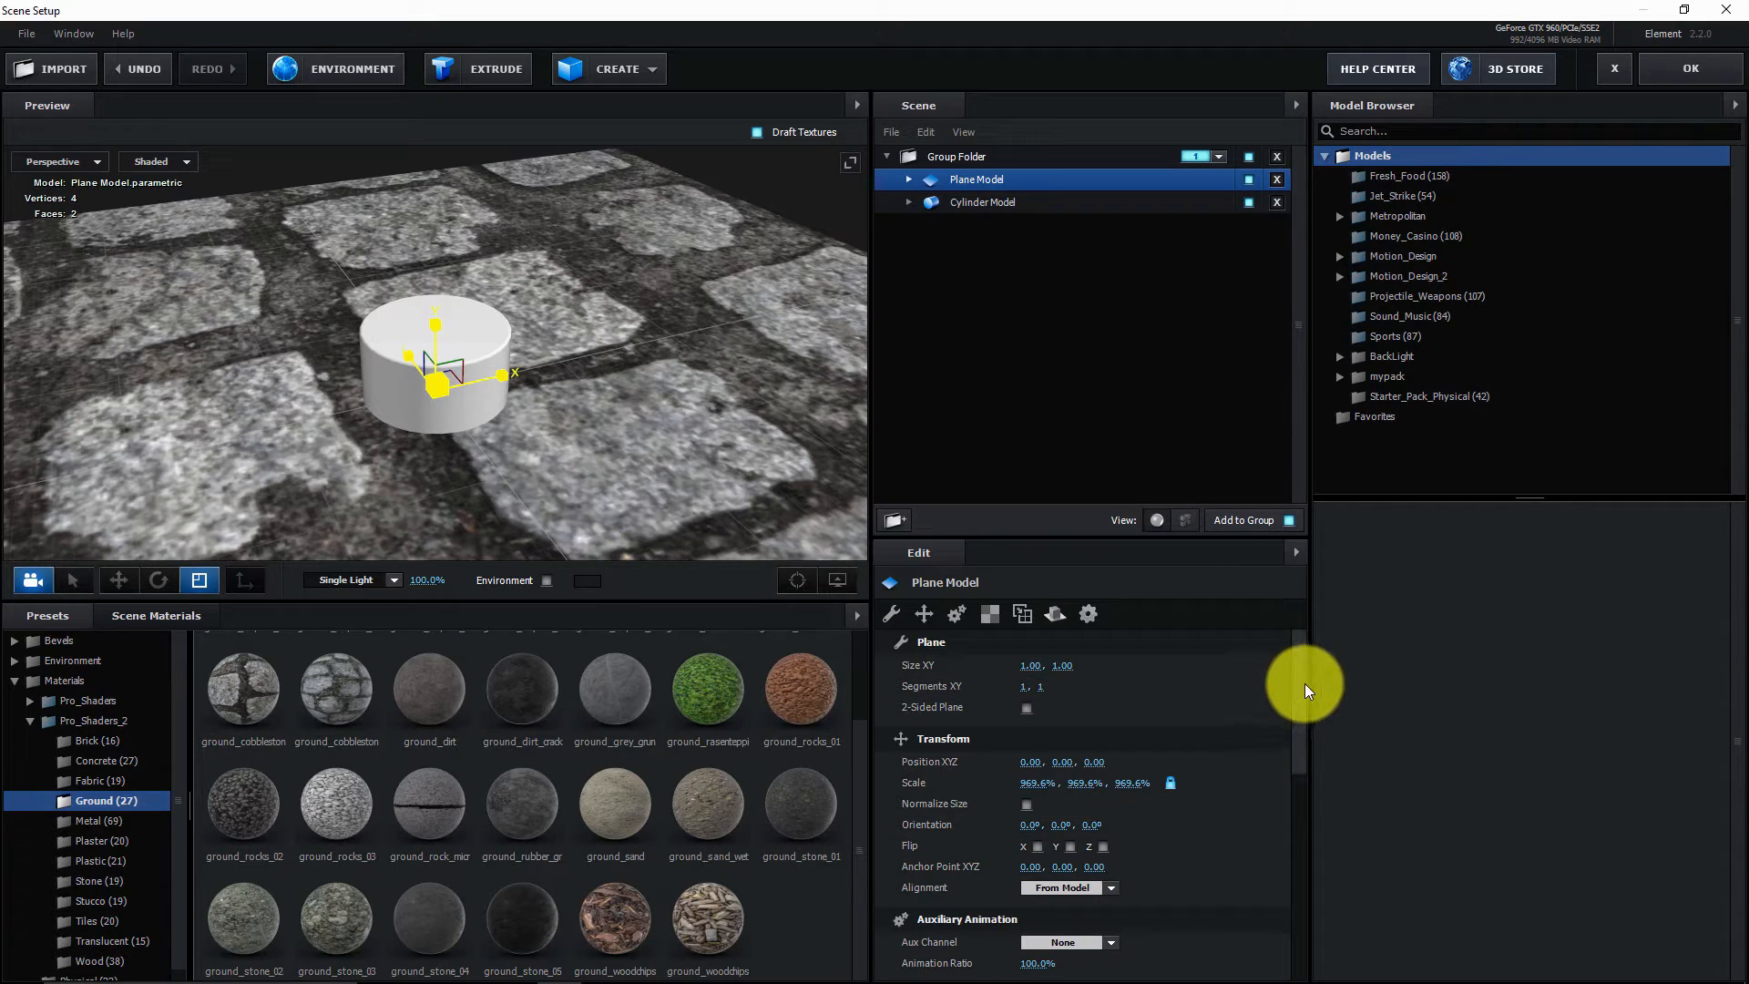
# - Set the plane's UV Repeat to 7 in both directions
pyautogui.moveTo(1303, 685); pyautogui.dragTo(1293, 781)
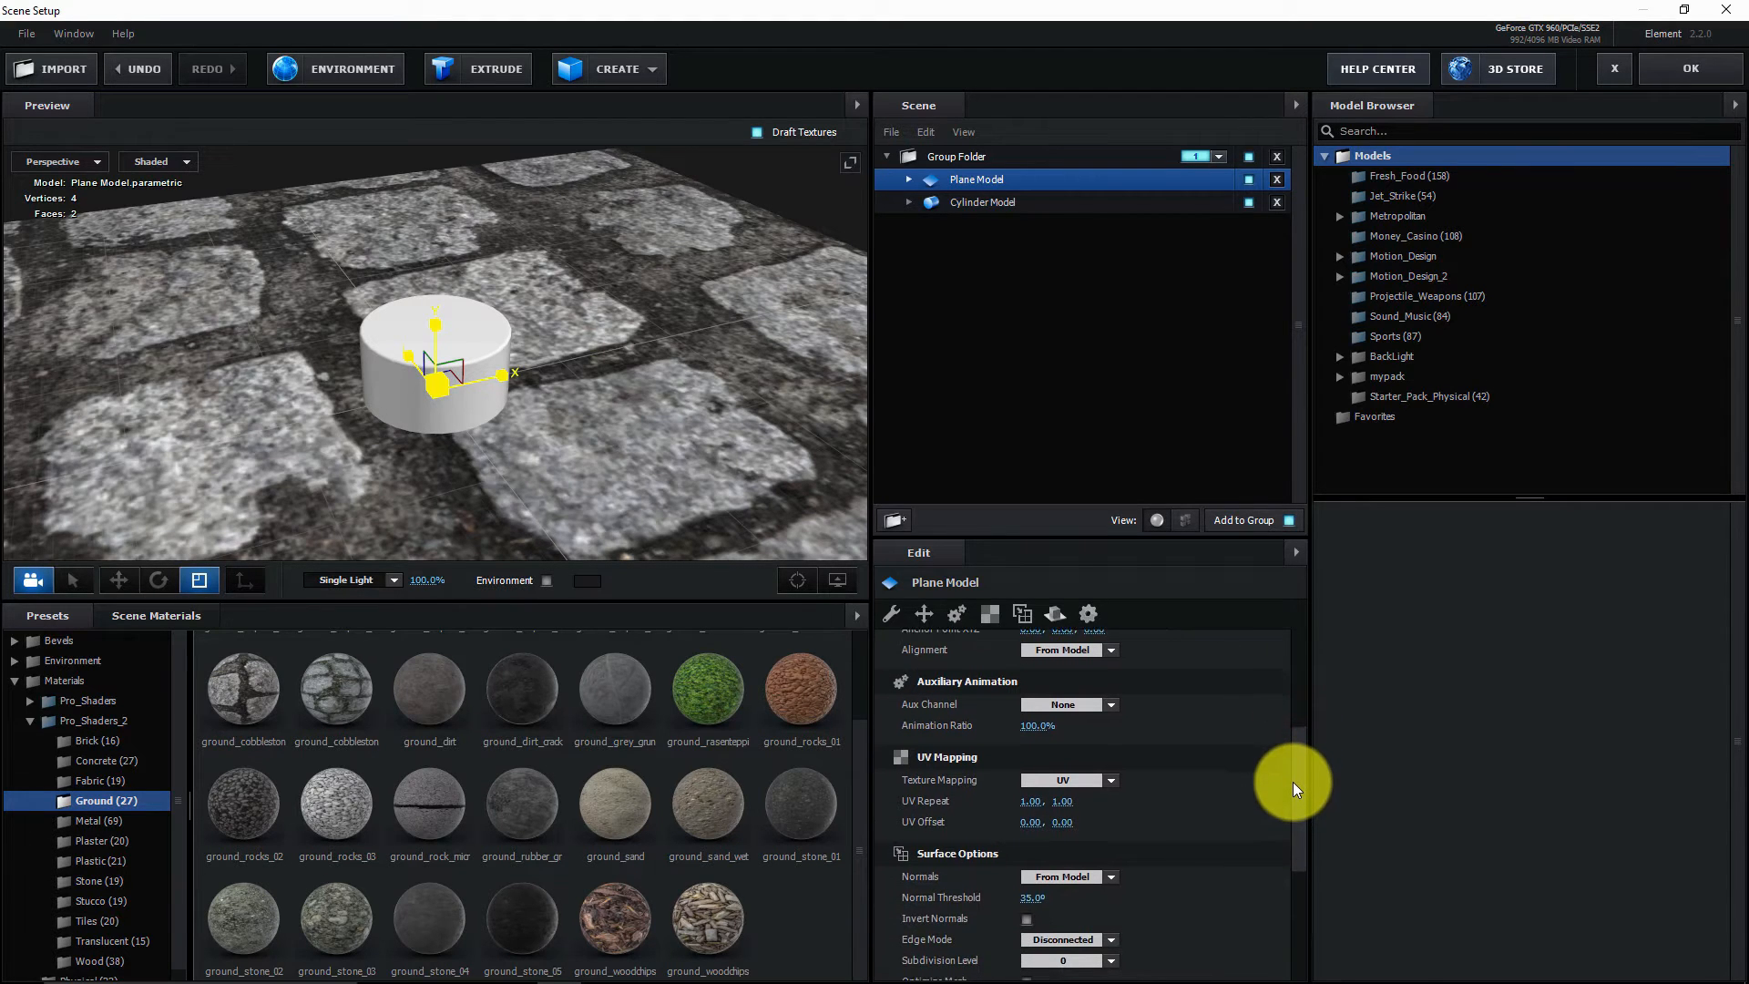
pyautogui.moveTo(1027, 800); pyautogui.dragTo(1739, 801)
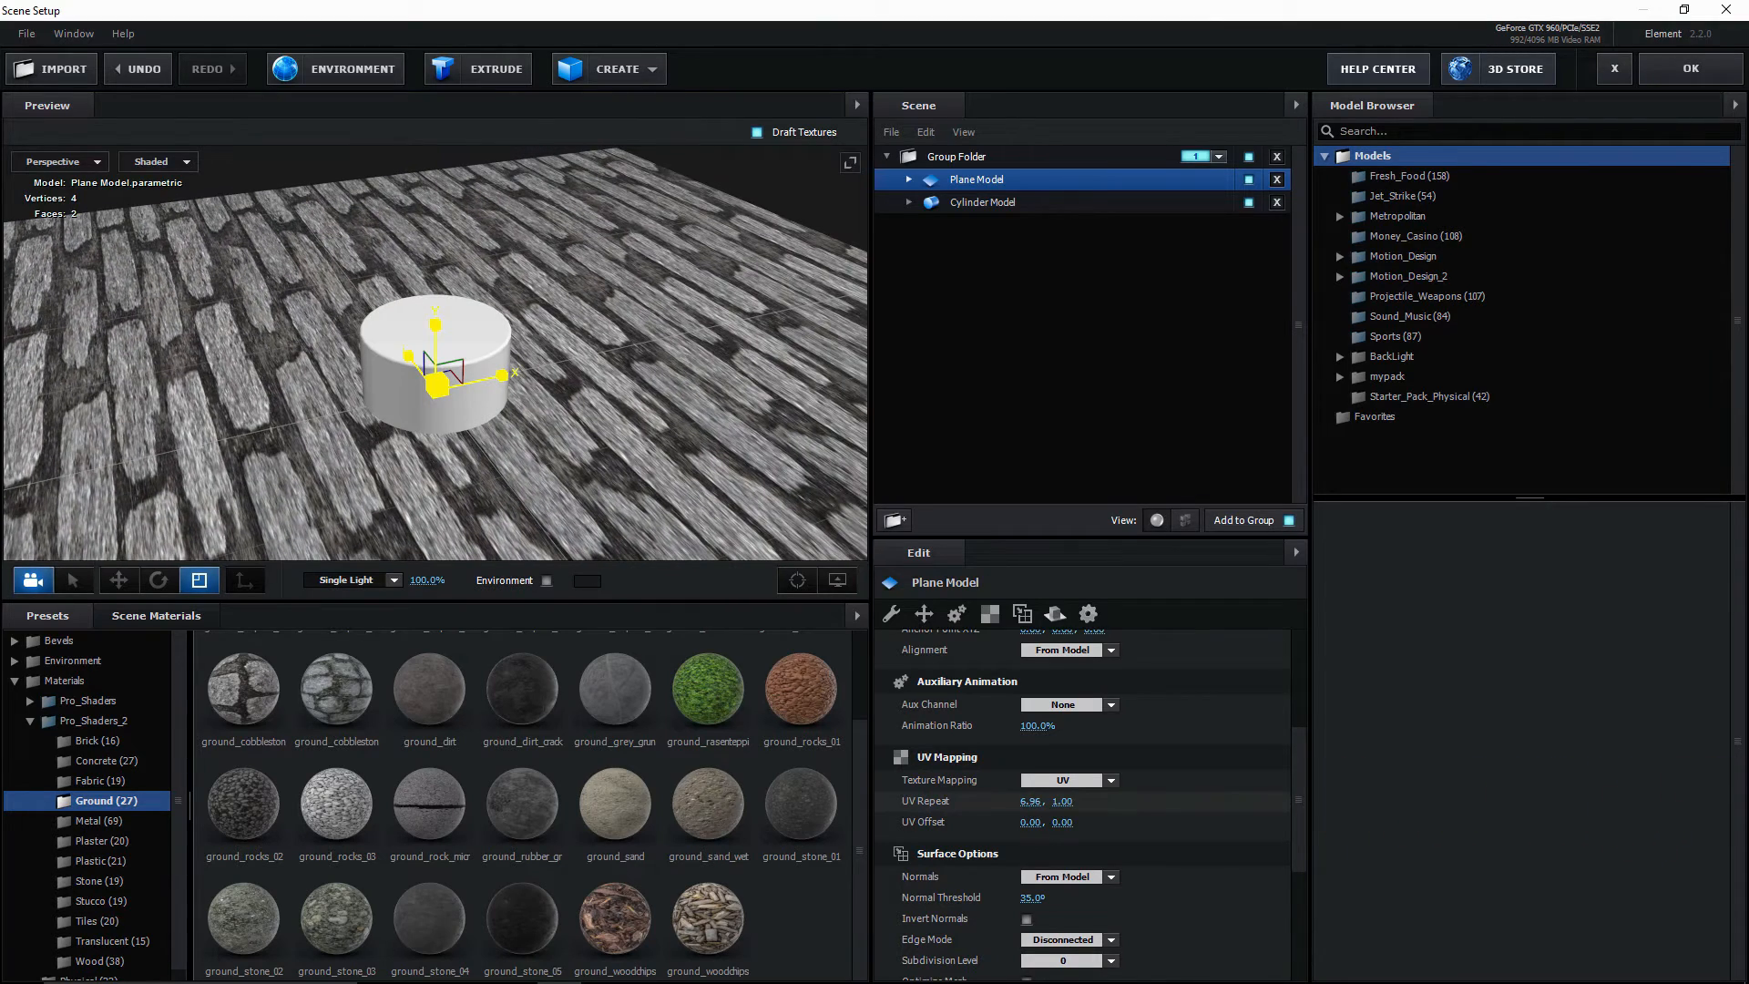
pyautogui.click(1027, 805)
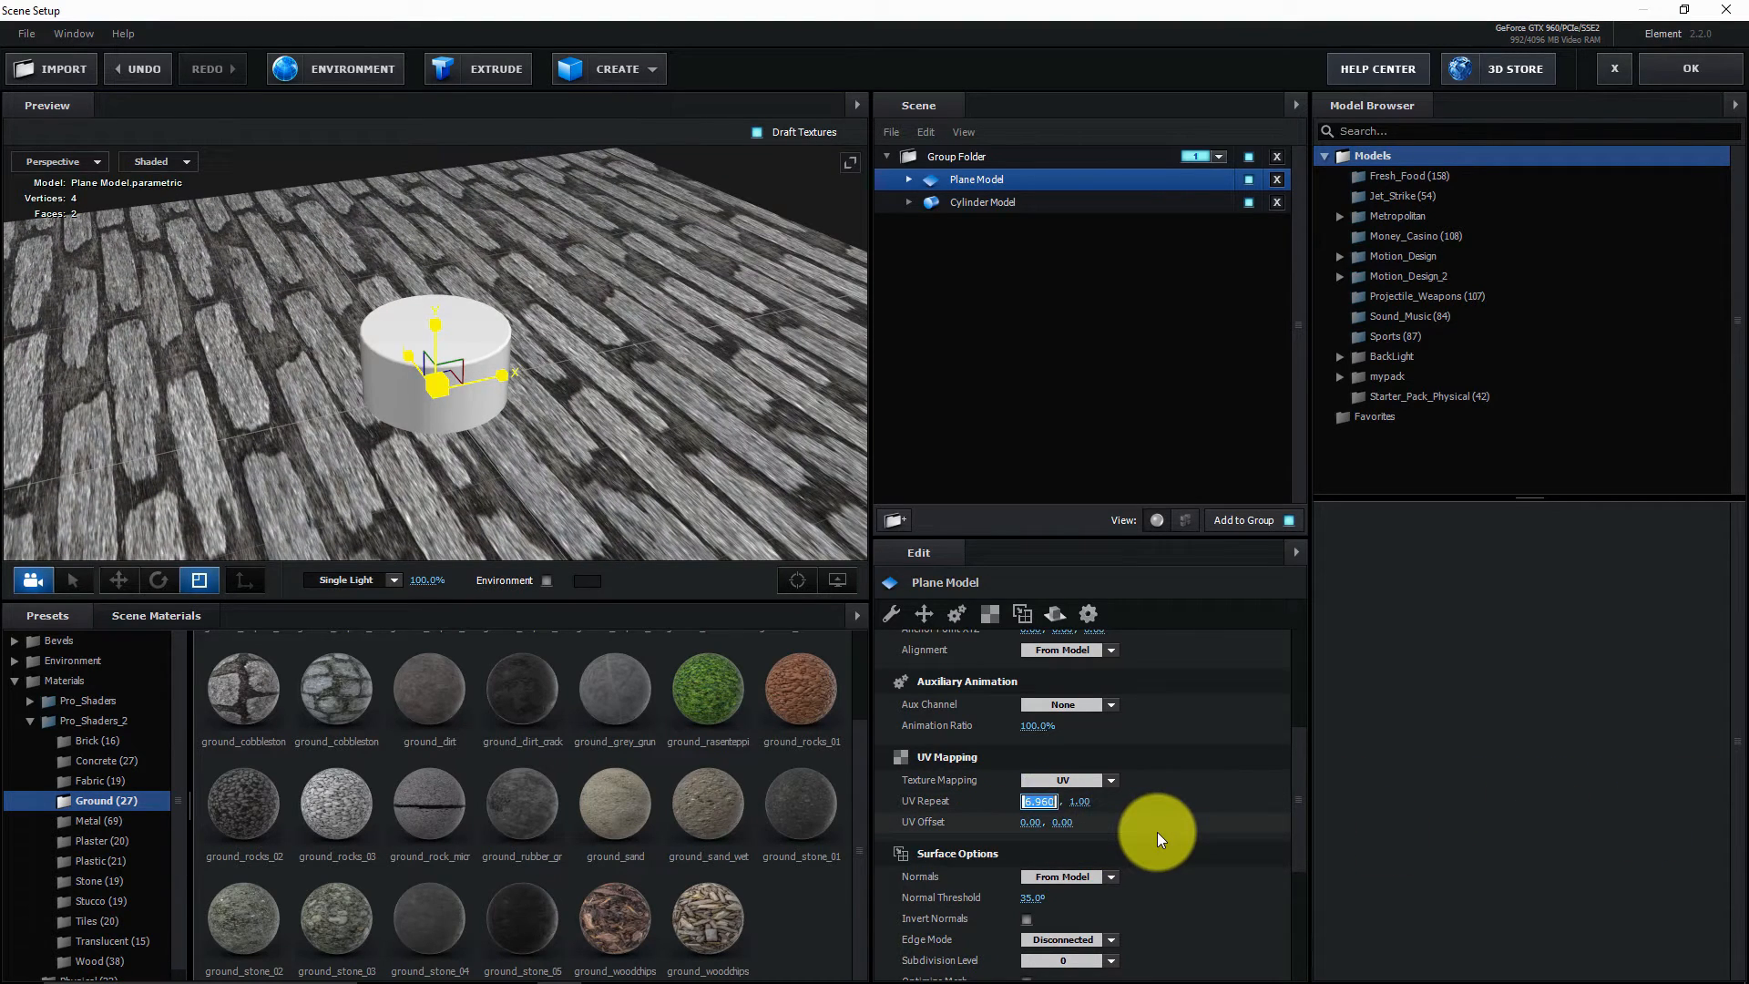
pyautogui.write('7')
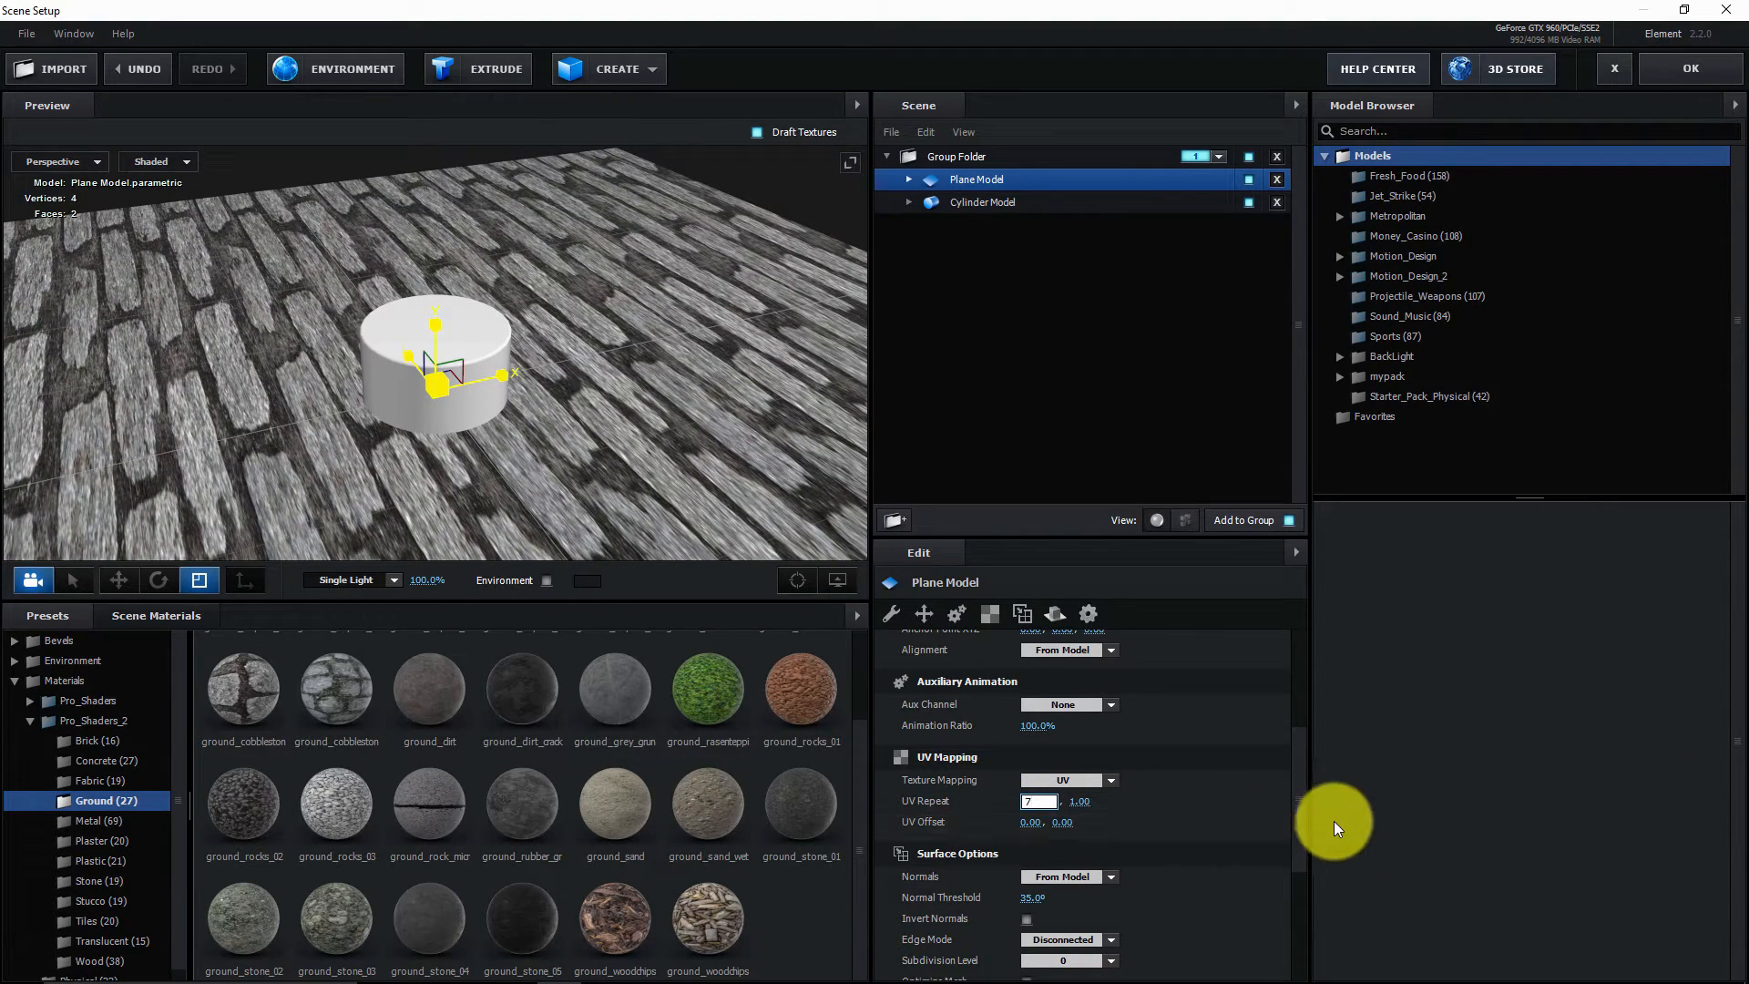
pyautogui.click(1078, 803)
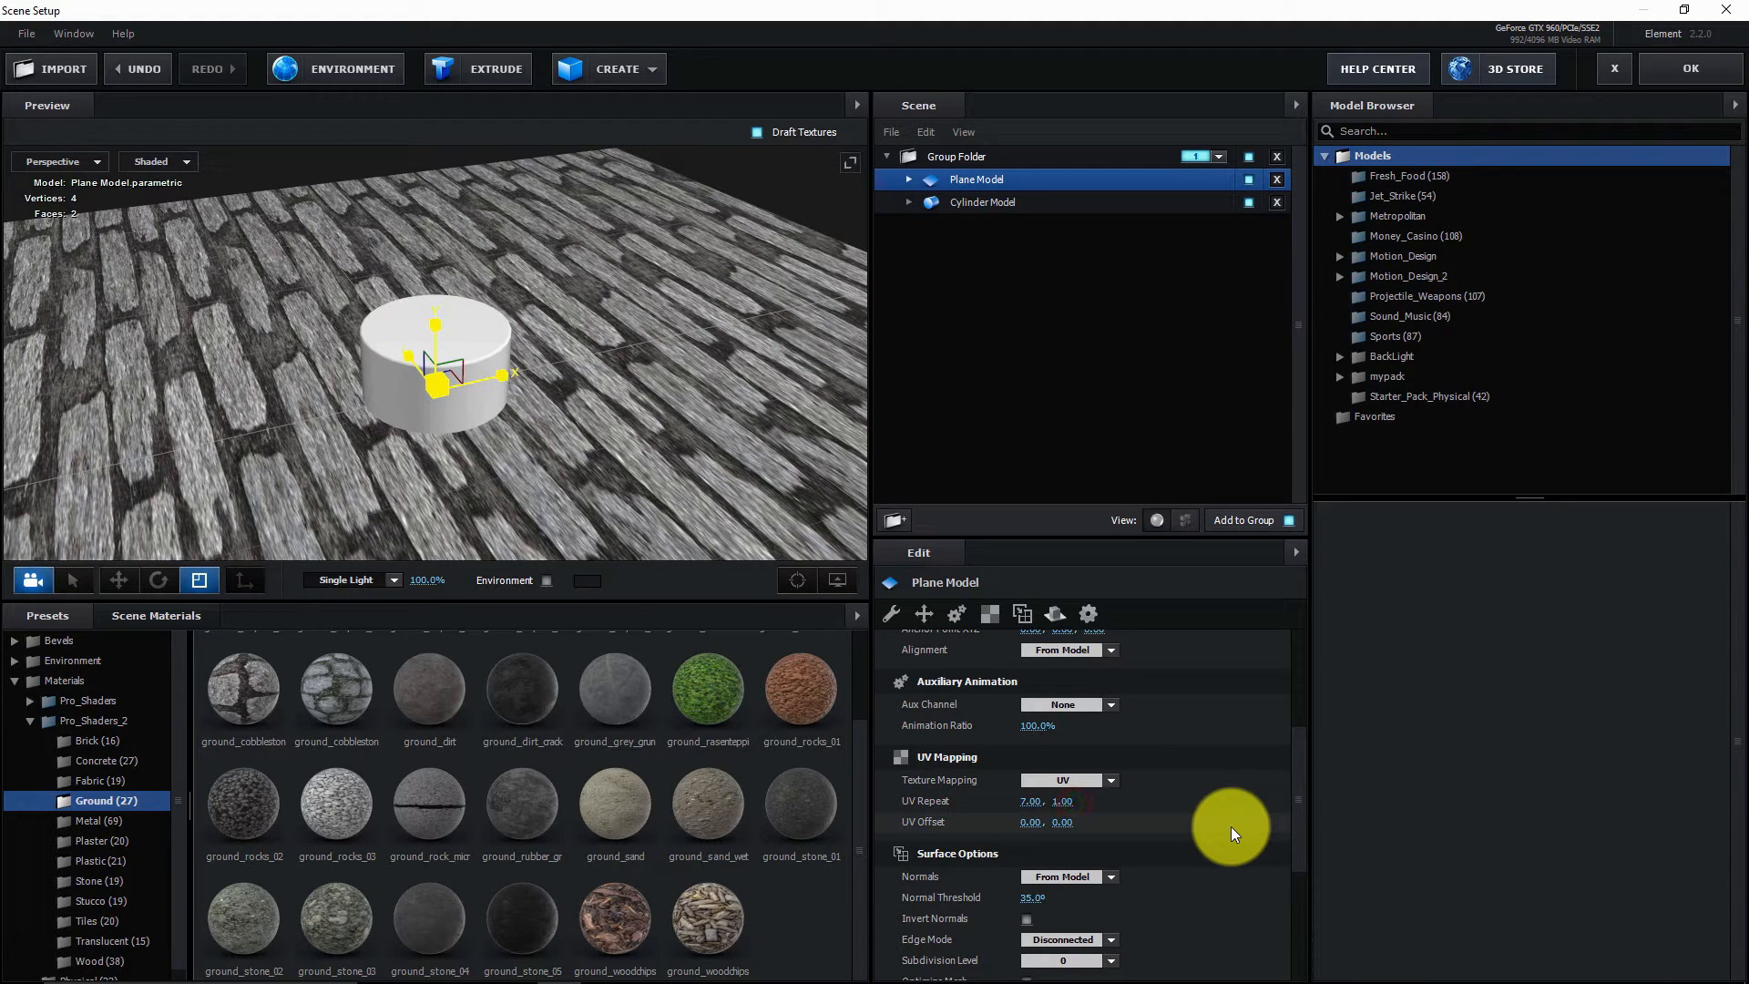
pyautogui.click(1064, 802)
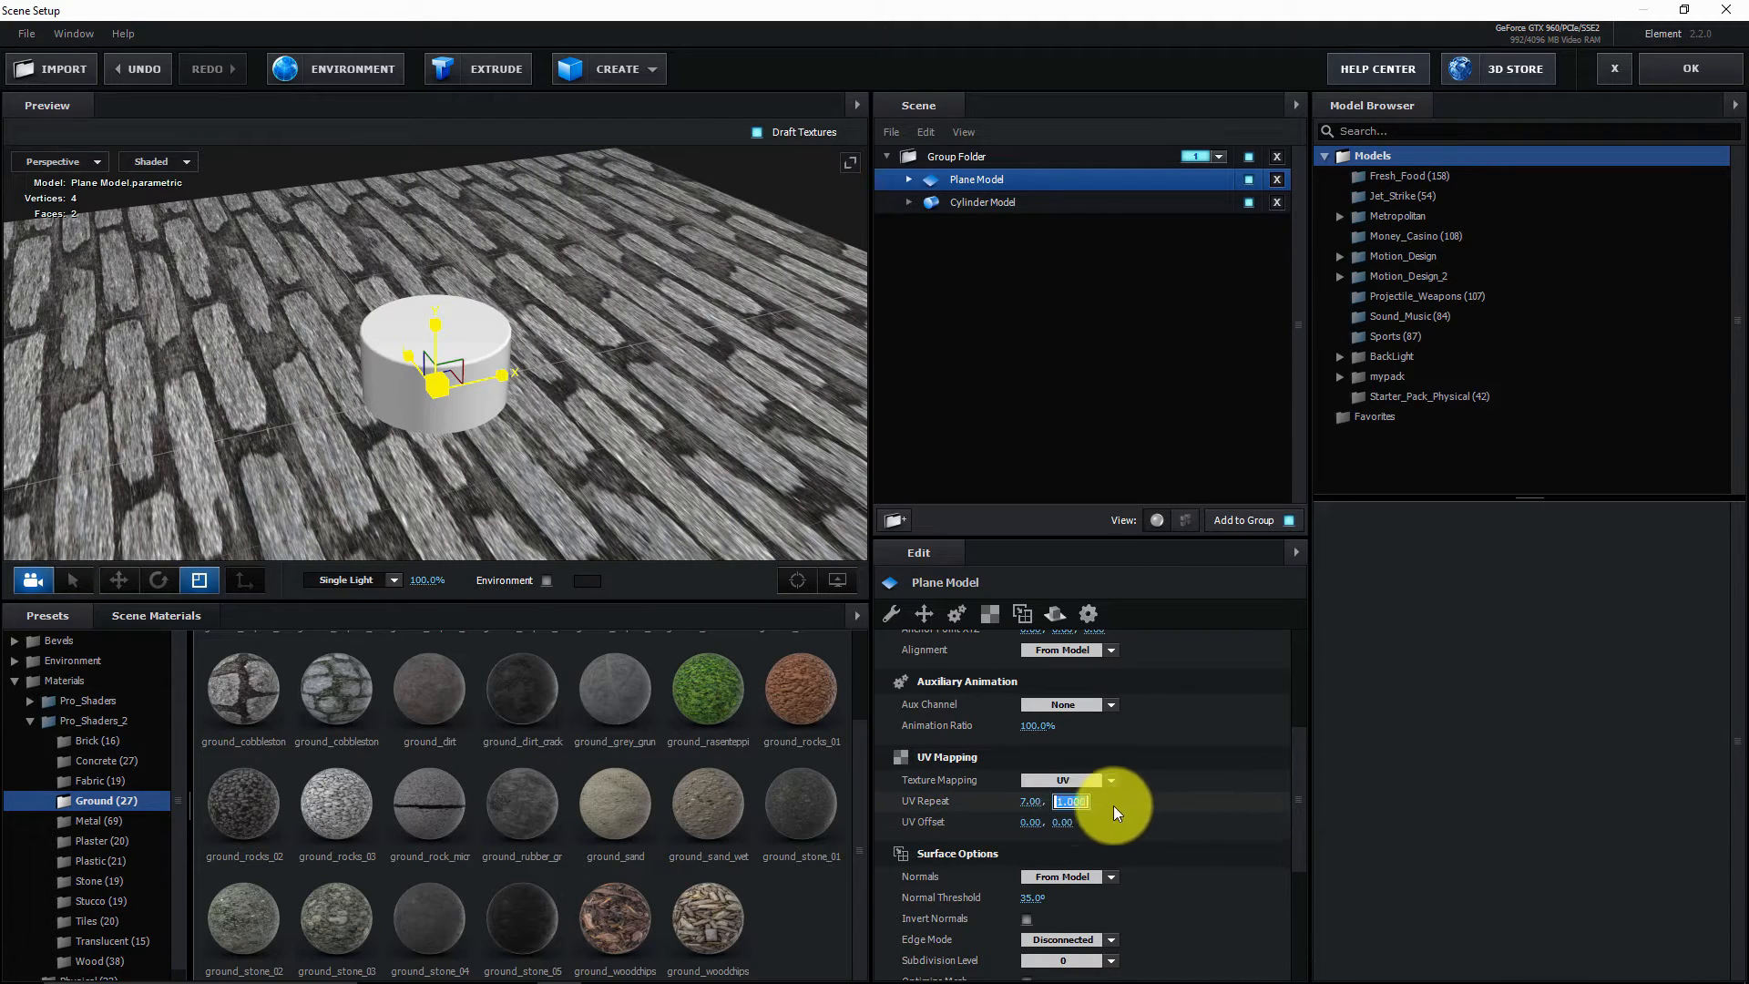
pyautogui.write('7')
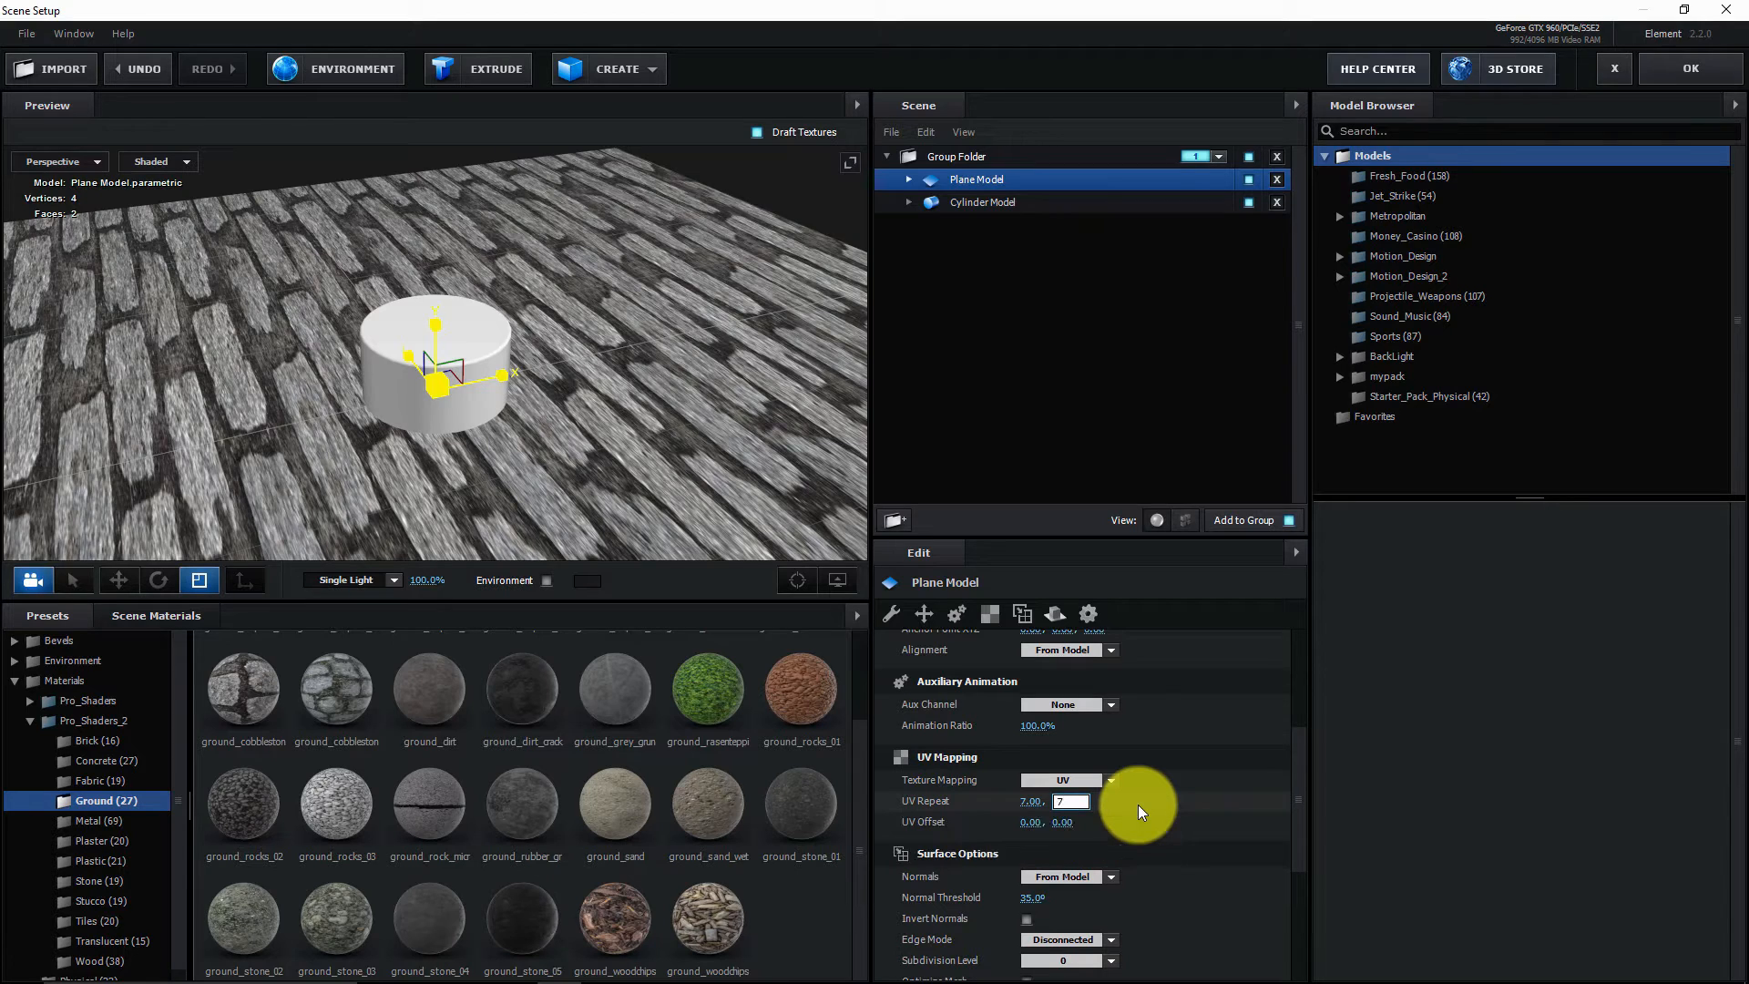
pyautogui.press('Return')
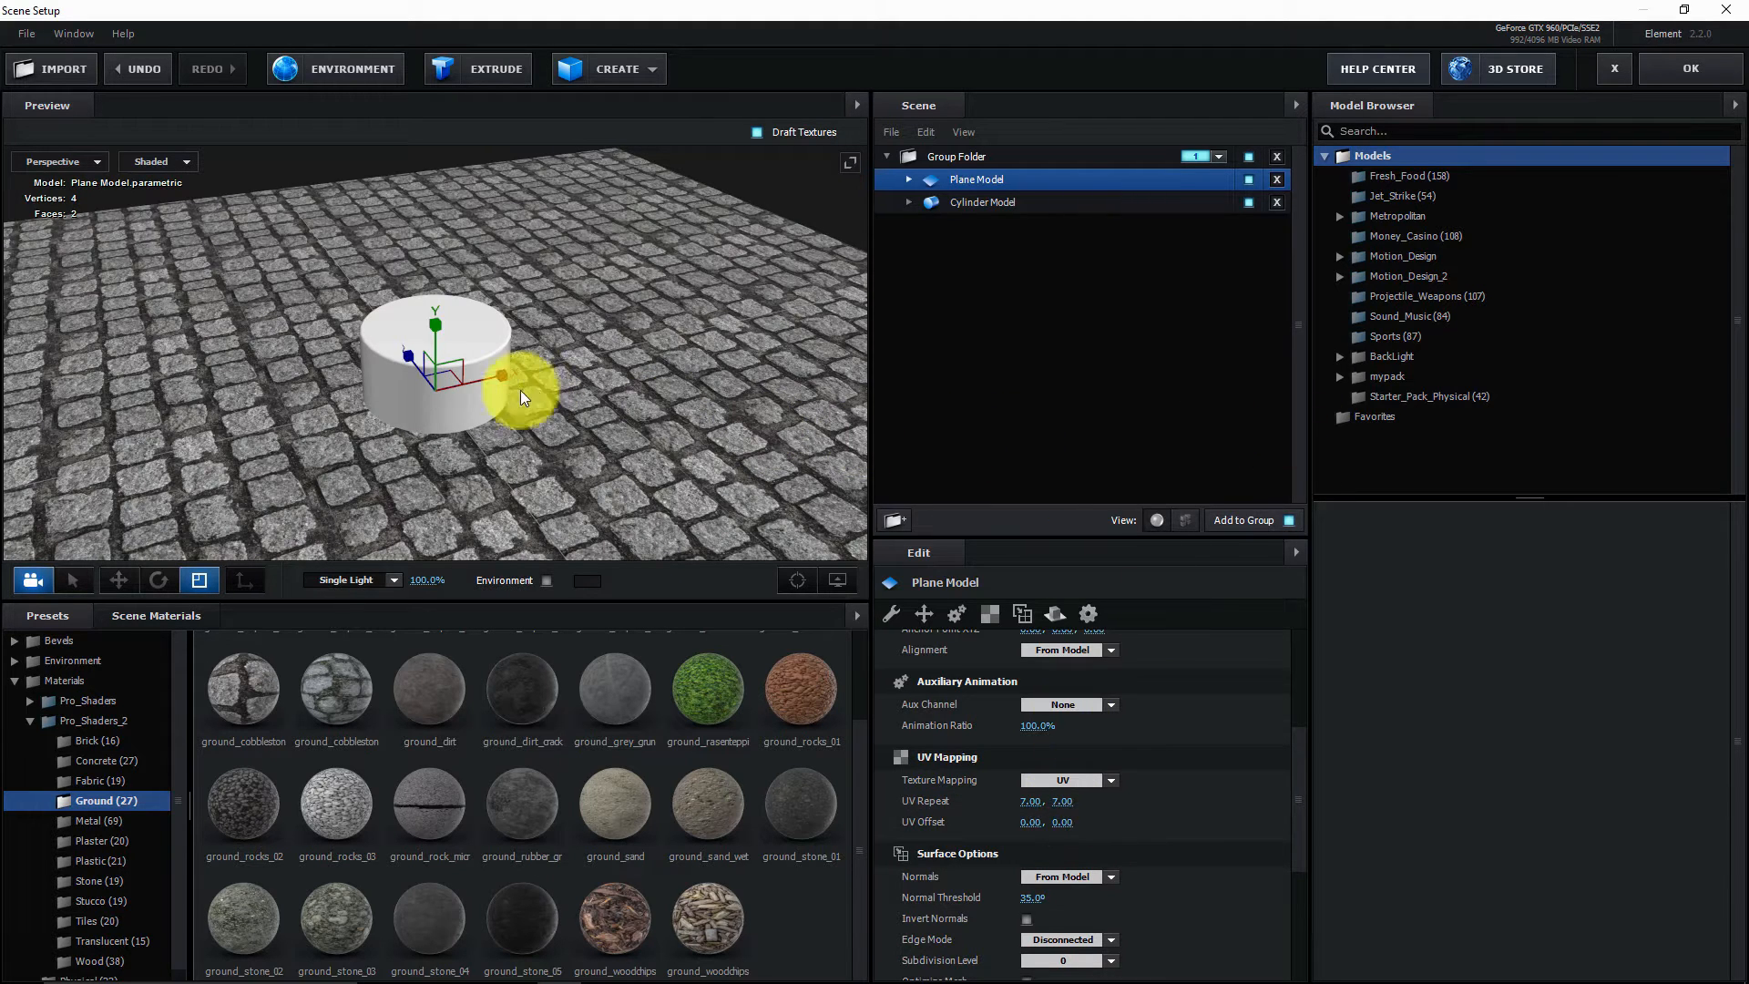
# - Raise the cylinder above the ground to about Y 0.85, scale it down uniformly to about 29%, and accept the scene
pyautogui.click(984, 202)
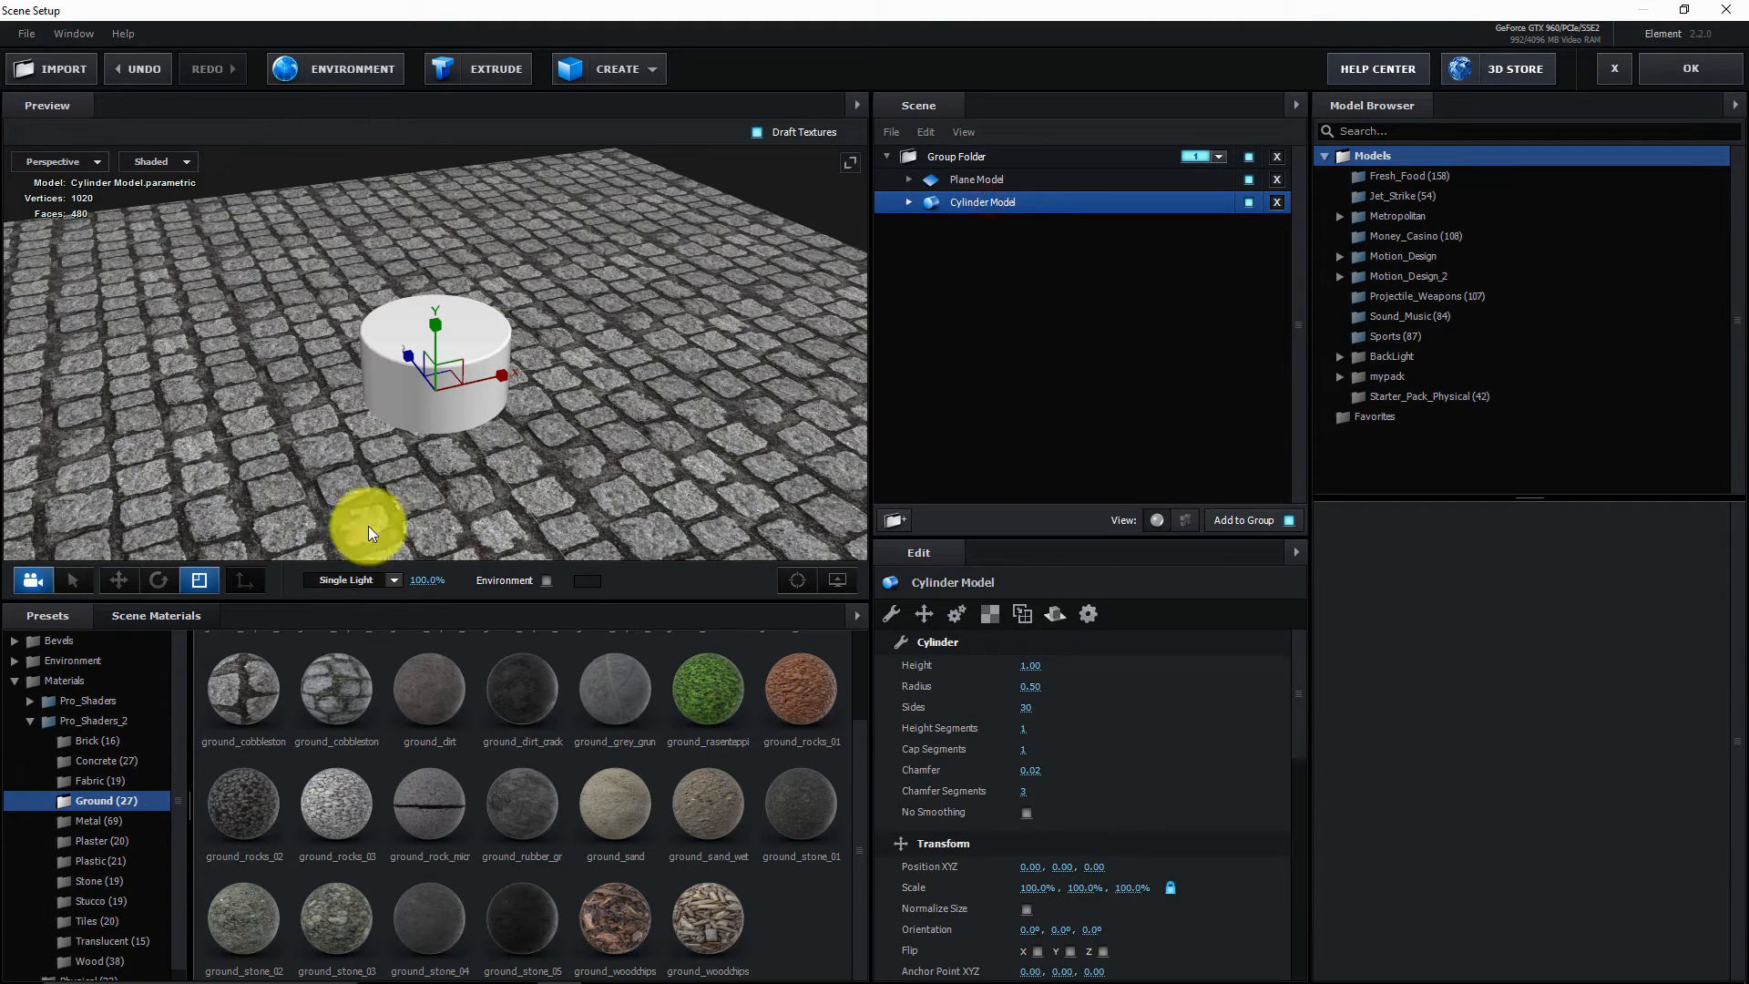
pyautogui.click(126, 581)
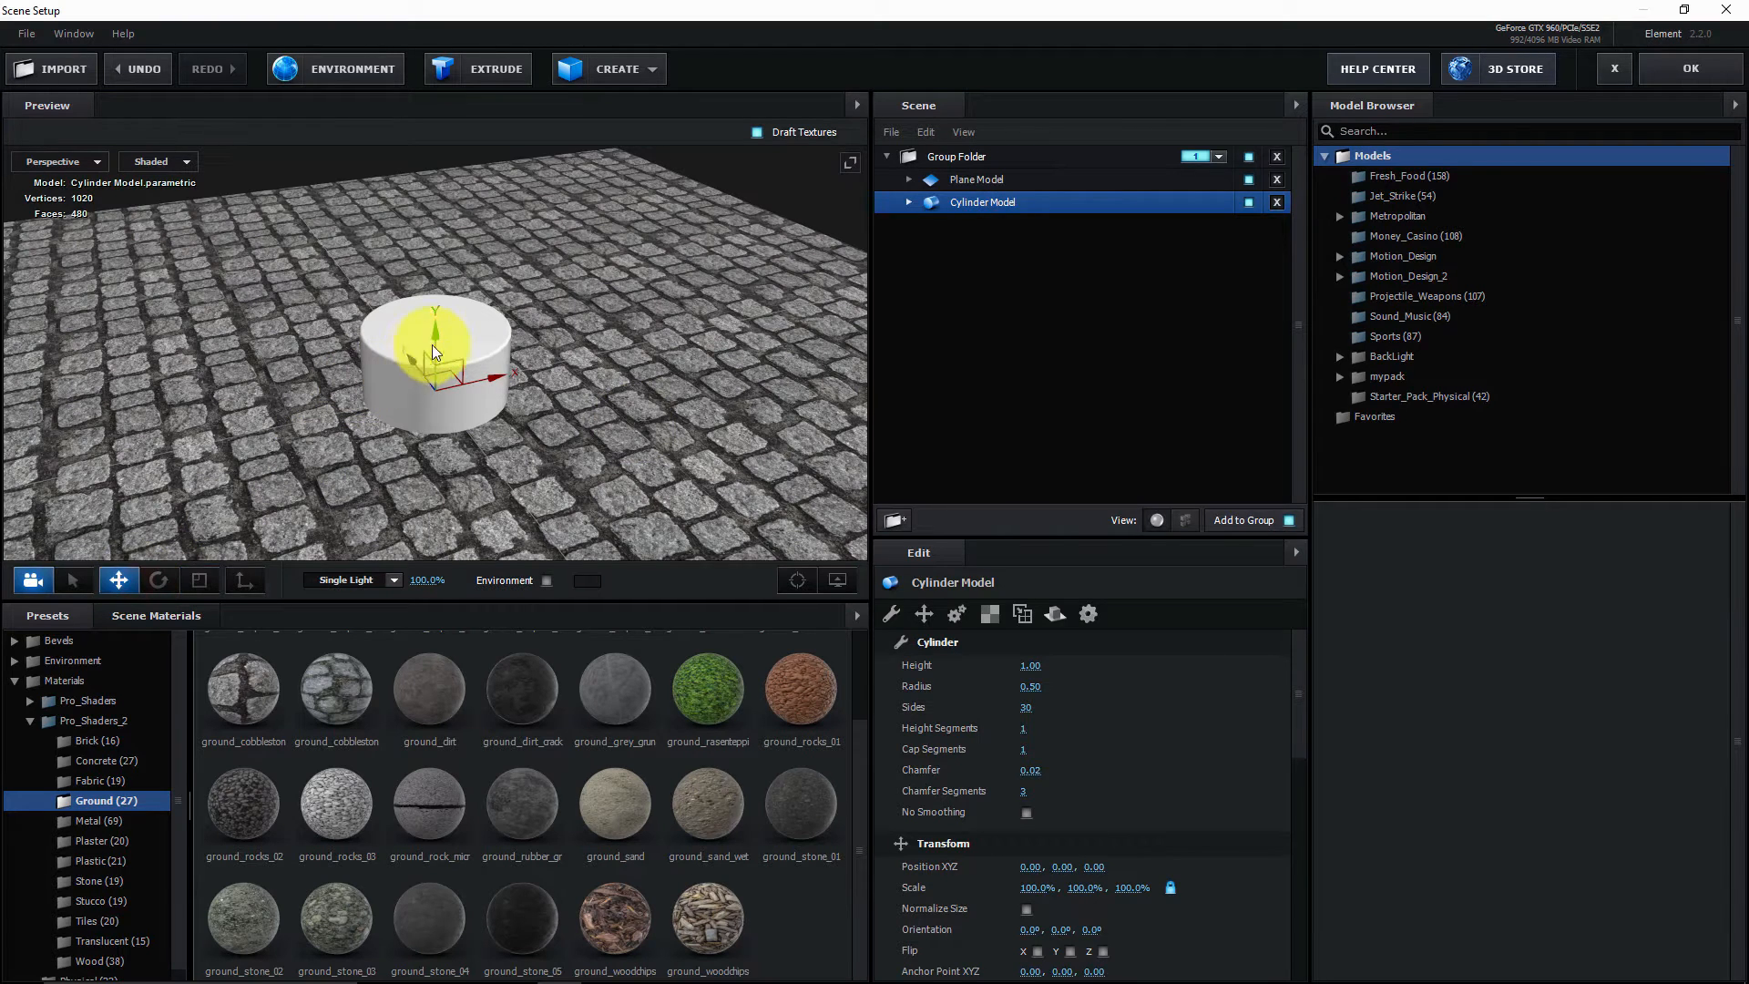
pyautogui.moveTo(436, 352); pyautogui.dragTo(364, 293)
pyautogui.click(195, 580)
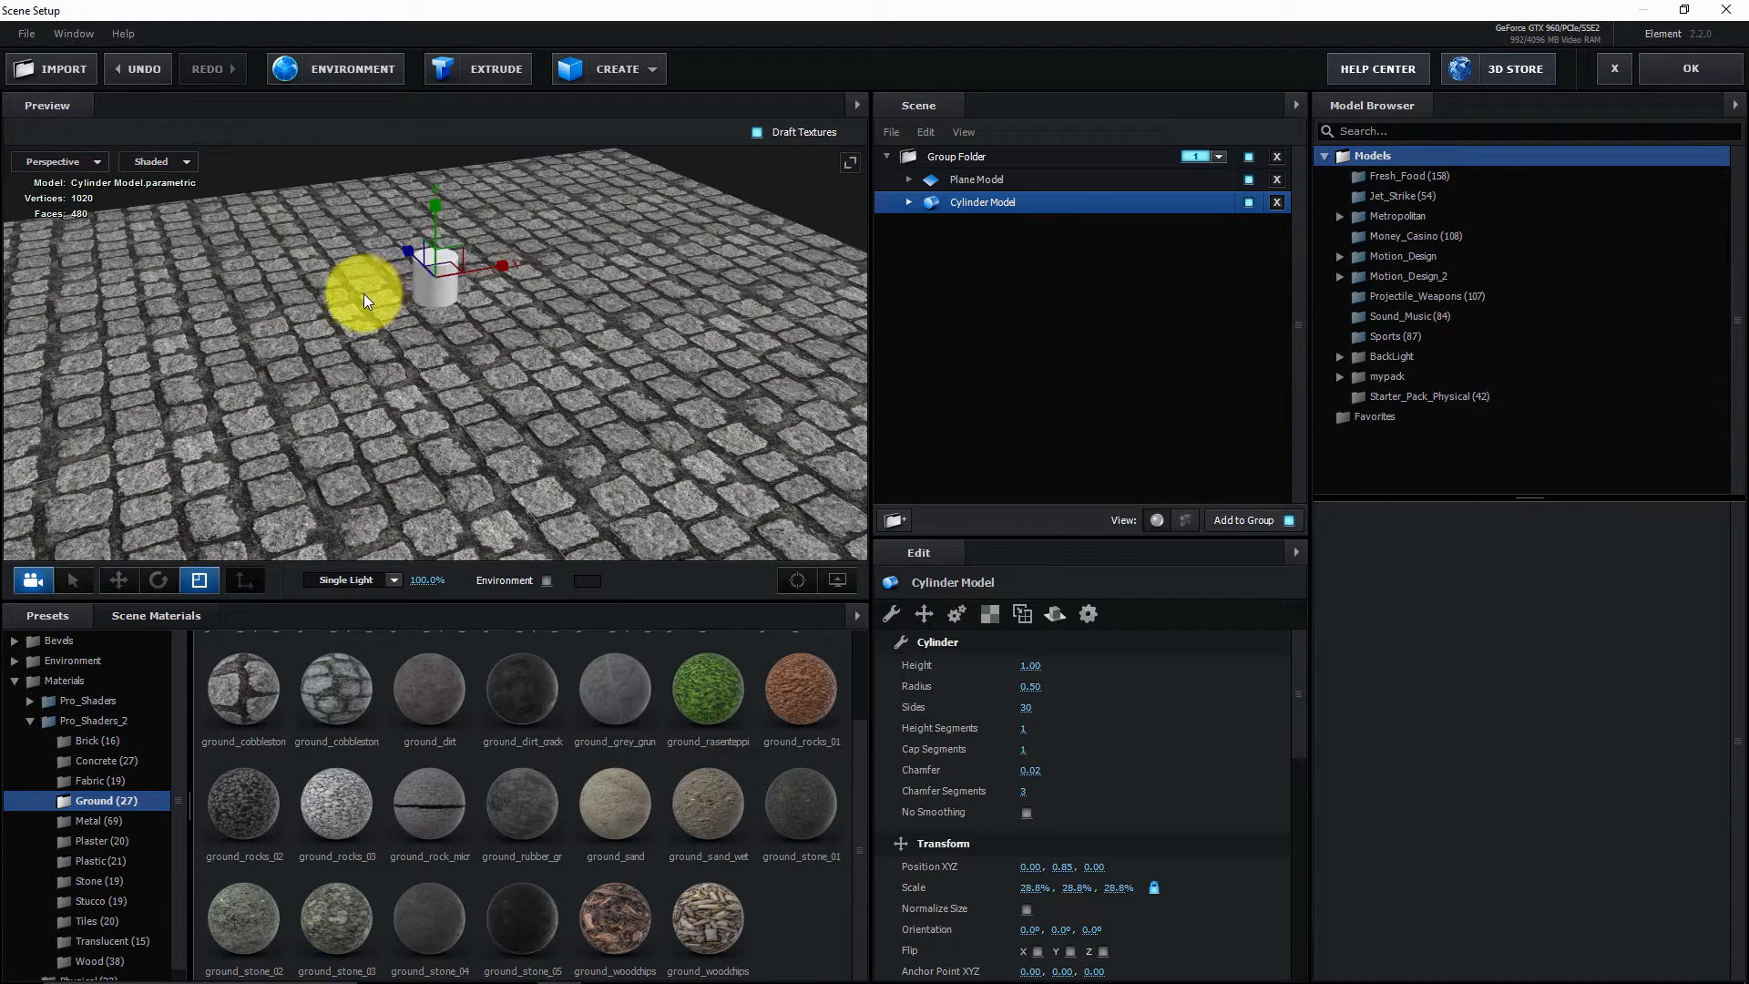
pyautogui.click(1687, 68)
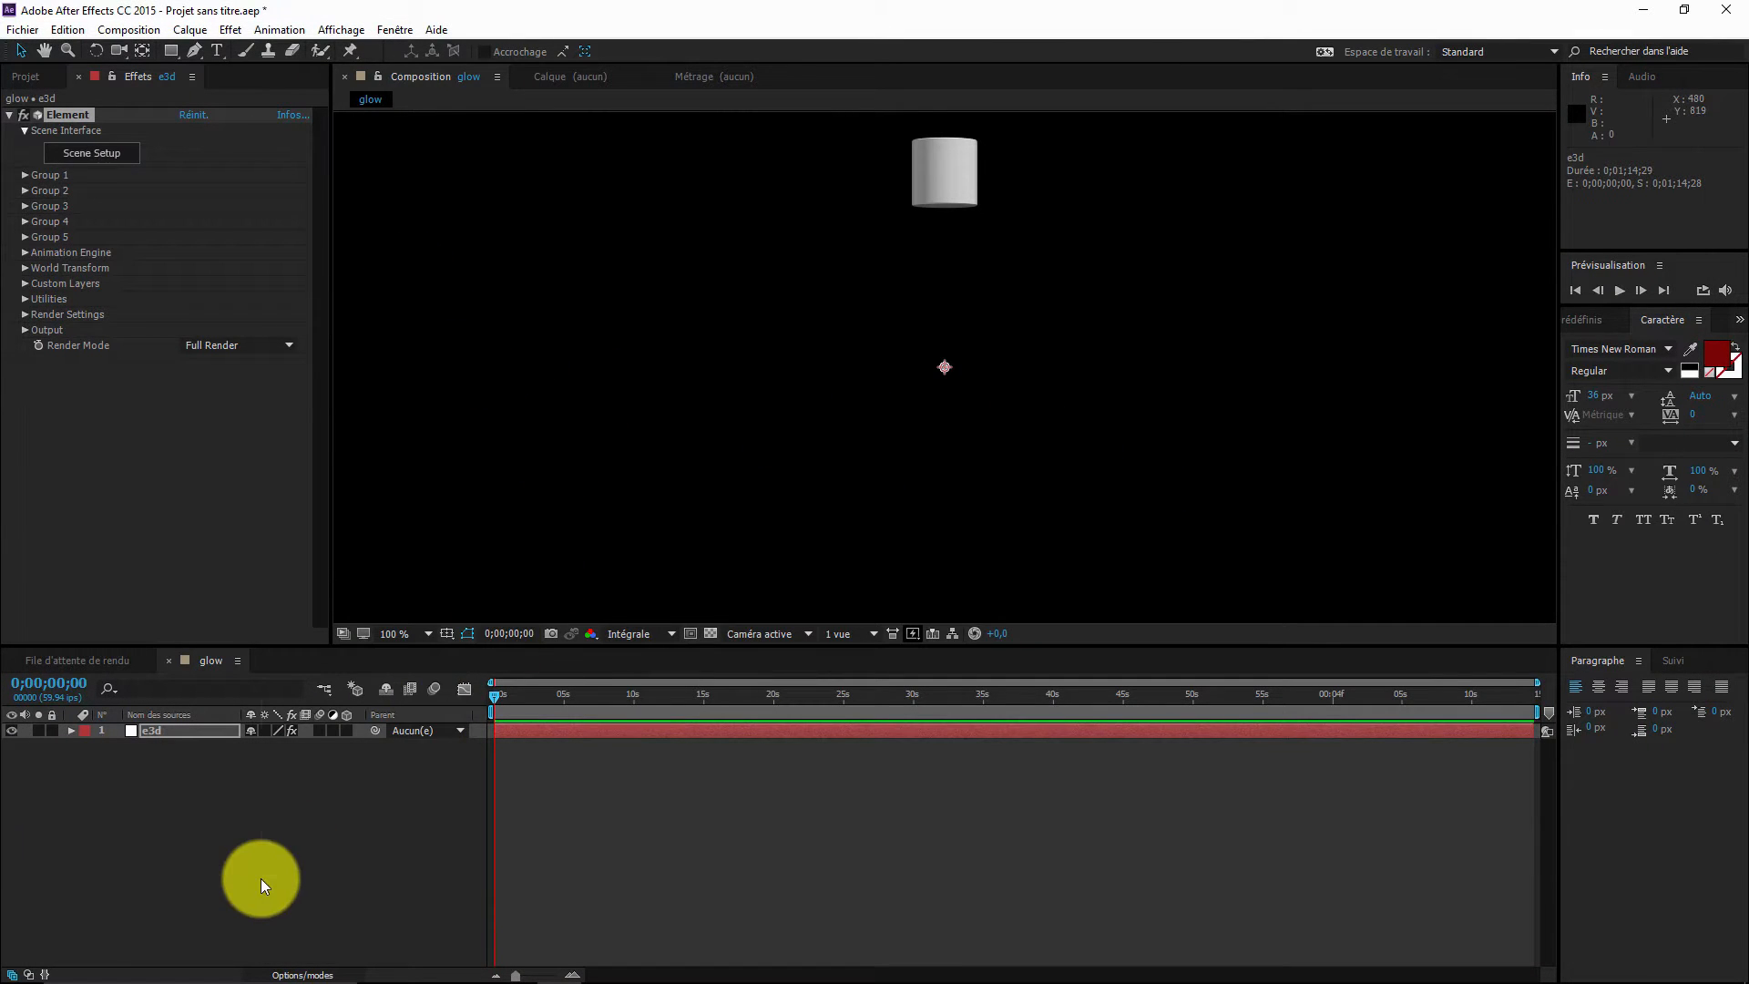
# - Create a two-node camera with the 35 mm preset and orbit it to look slightly down onto the cobblestone ground
pyautogui.rightClick(262, 879)
pyautogui.moveTo(447, 705)
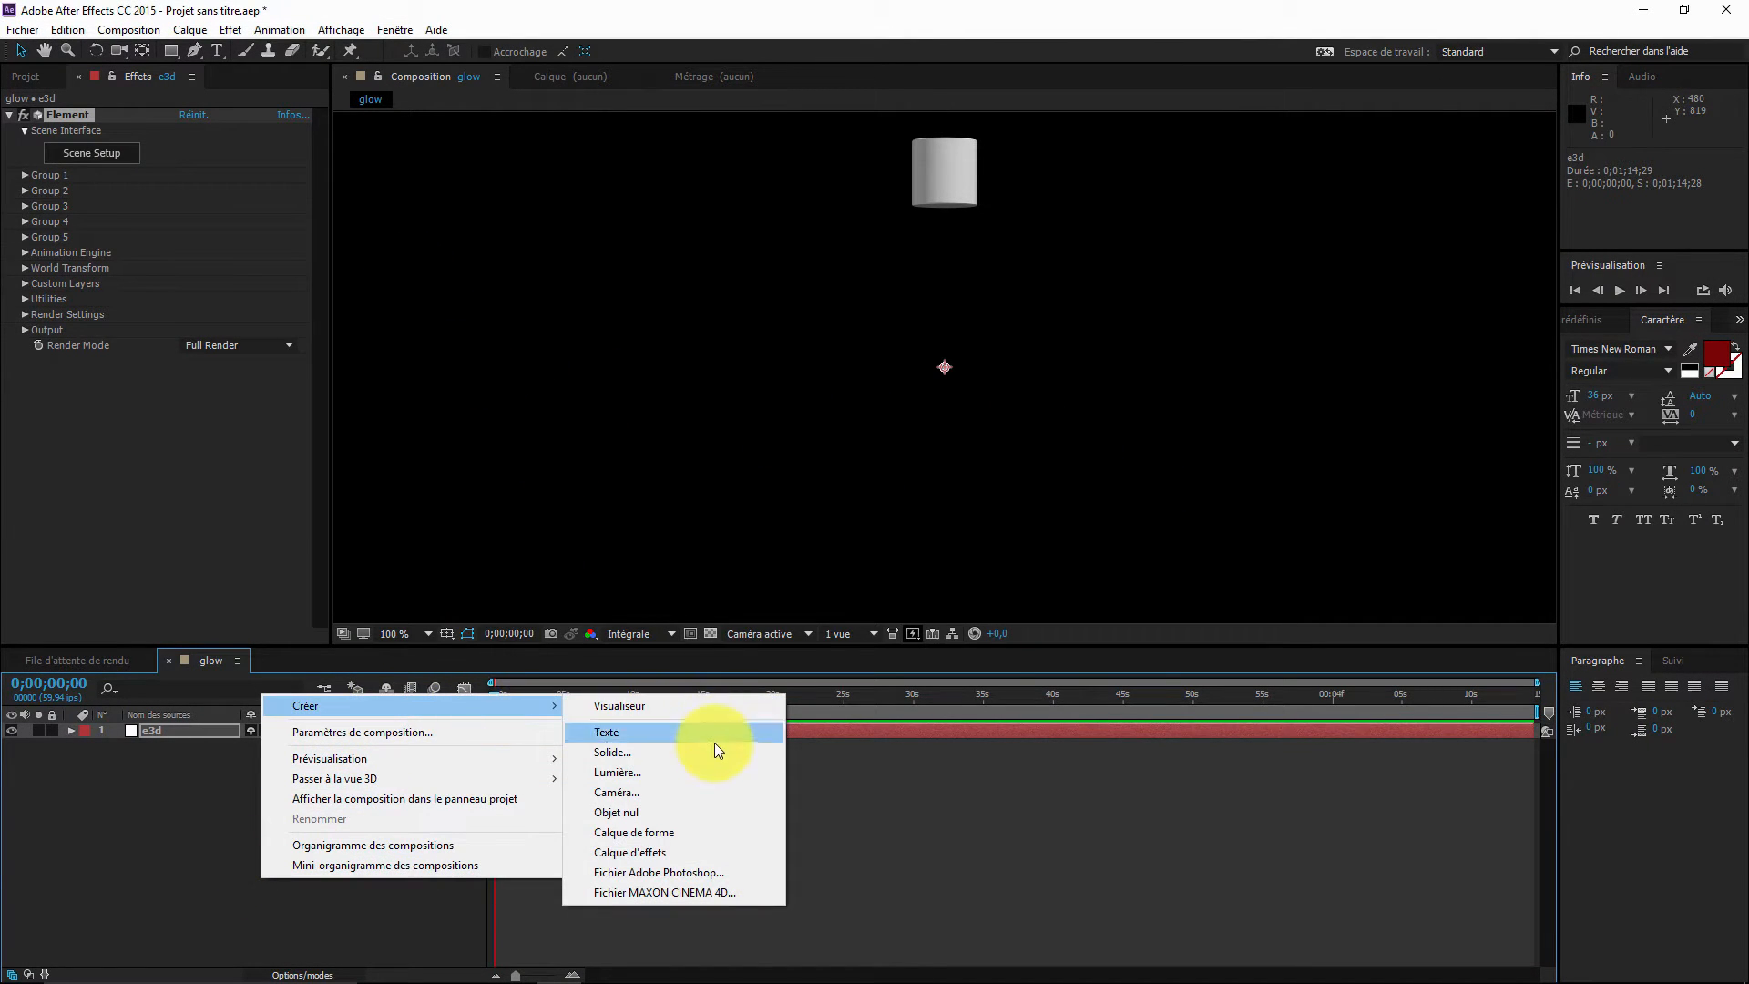
pyautogui.click(685, 792)
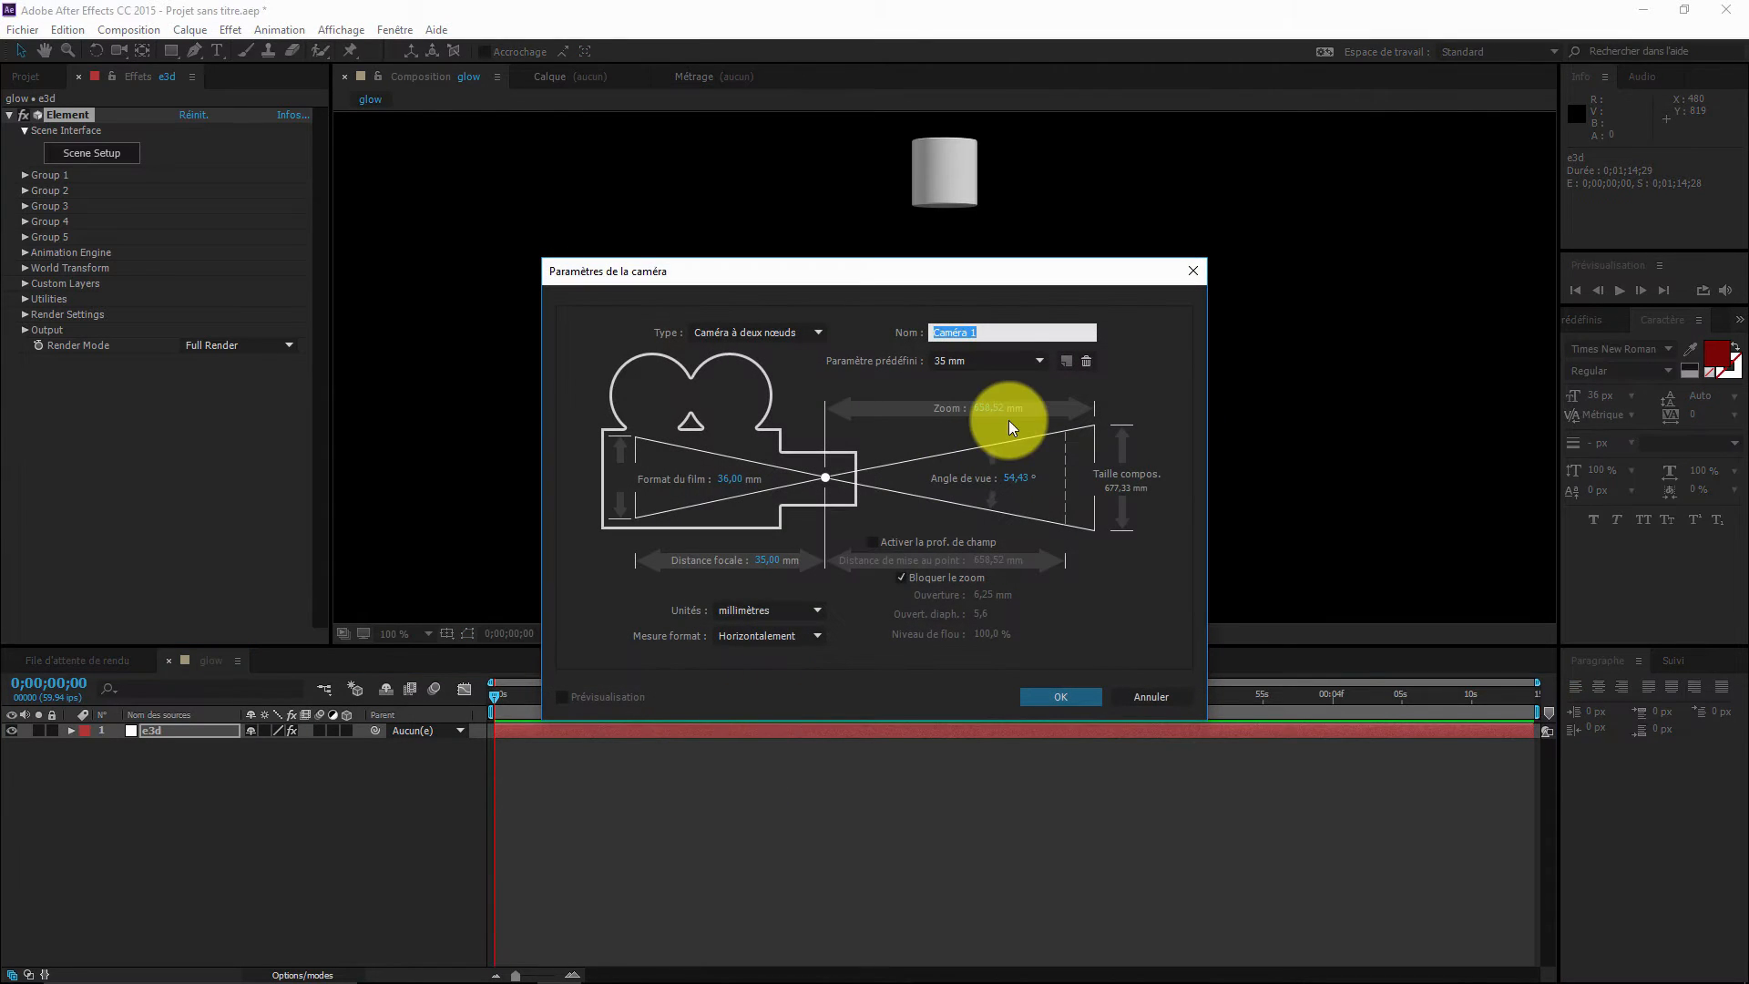
pyautogui.click(1043, 696)
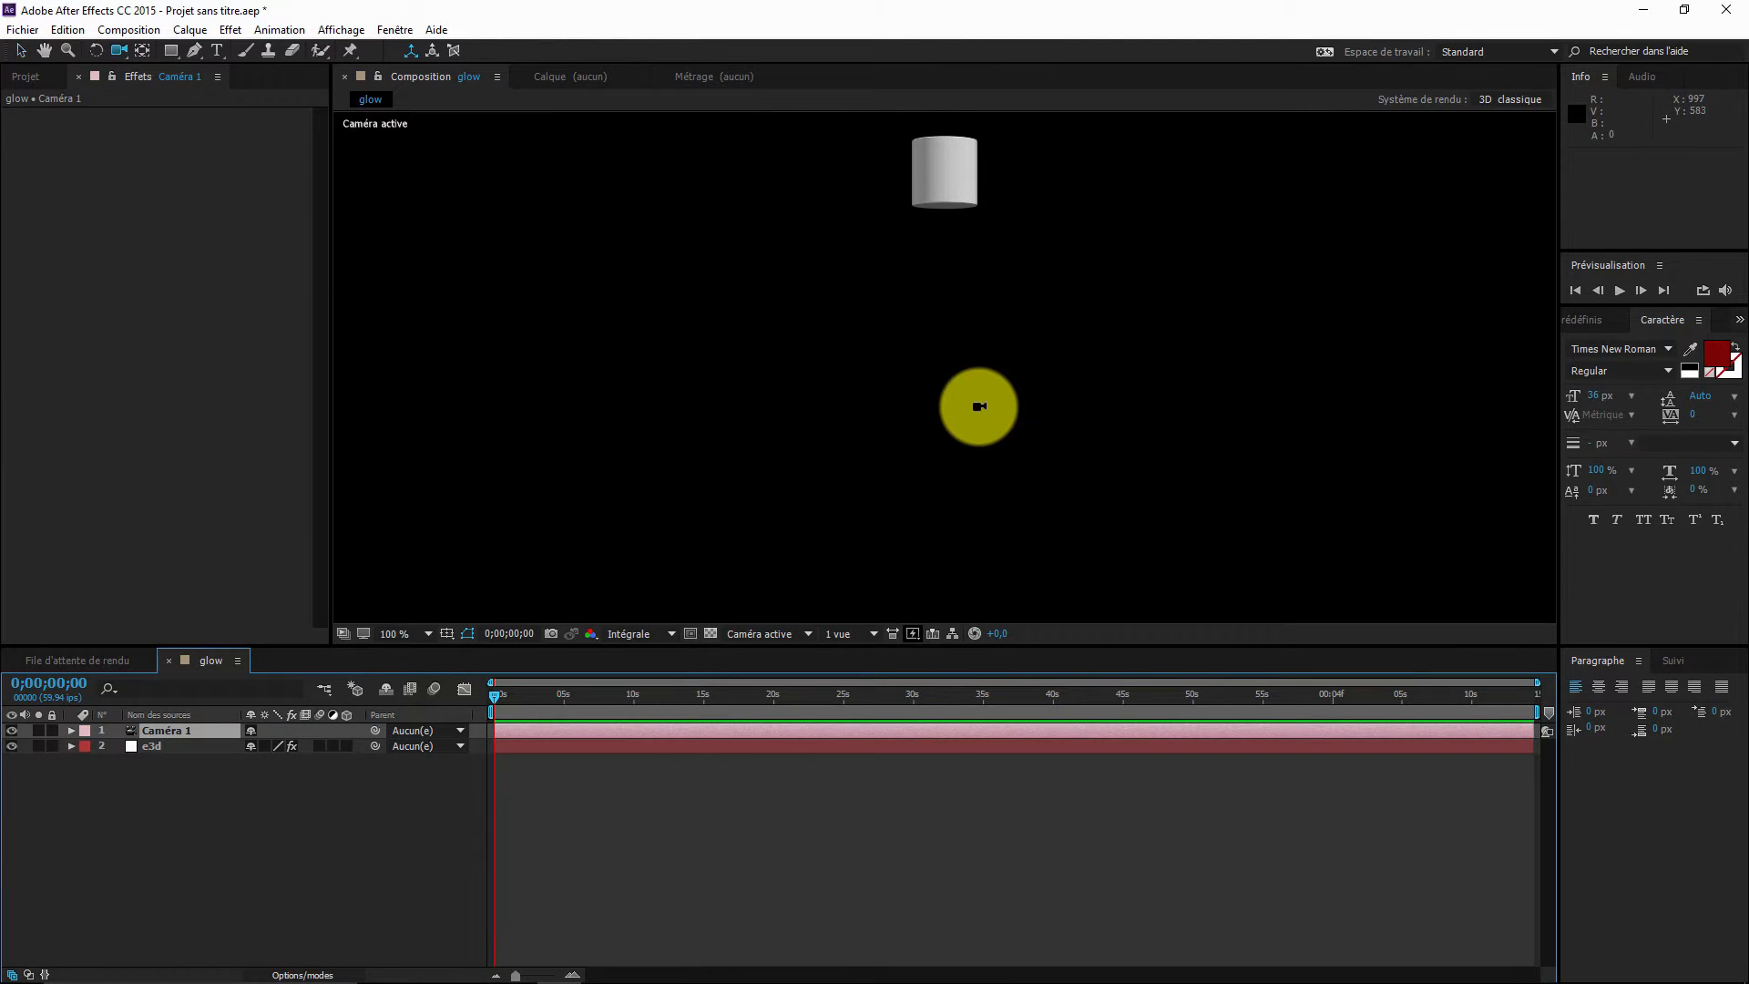
pyautogui.press('c')
pyautogui.moveTo(979, 407); pyautogui.dragTo(948, 476)
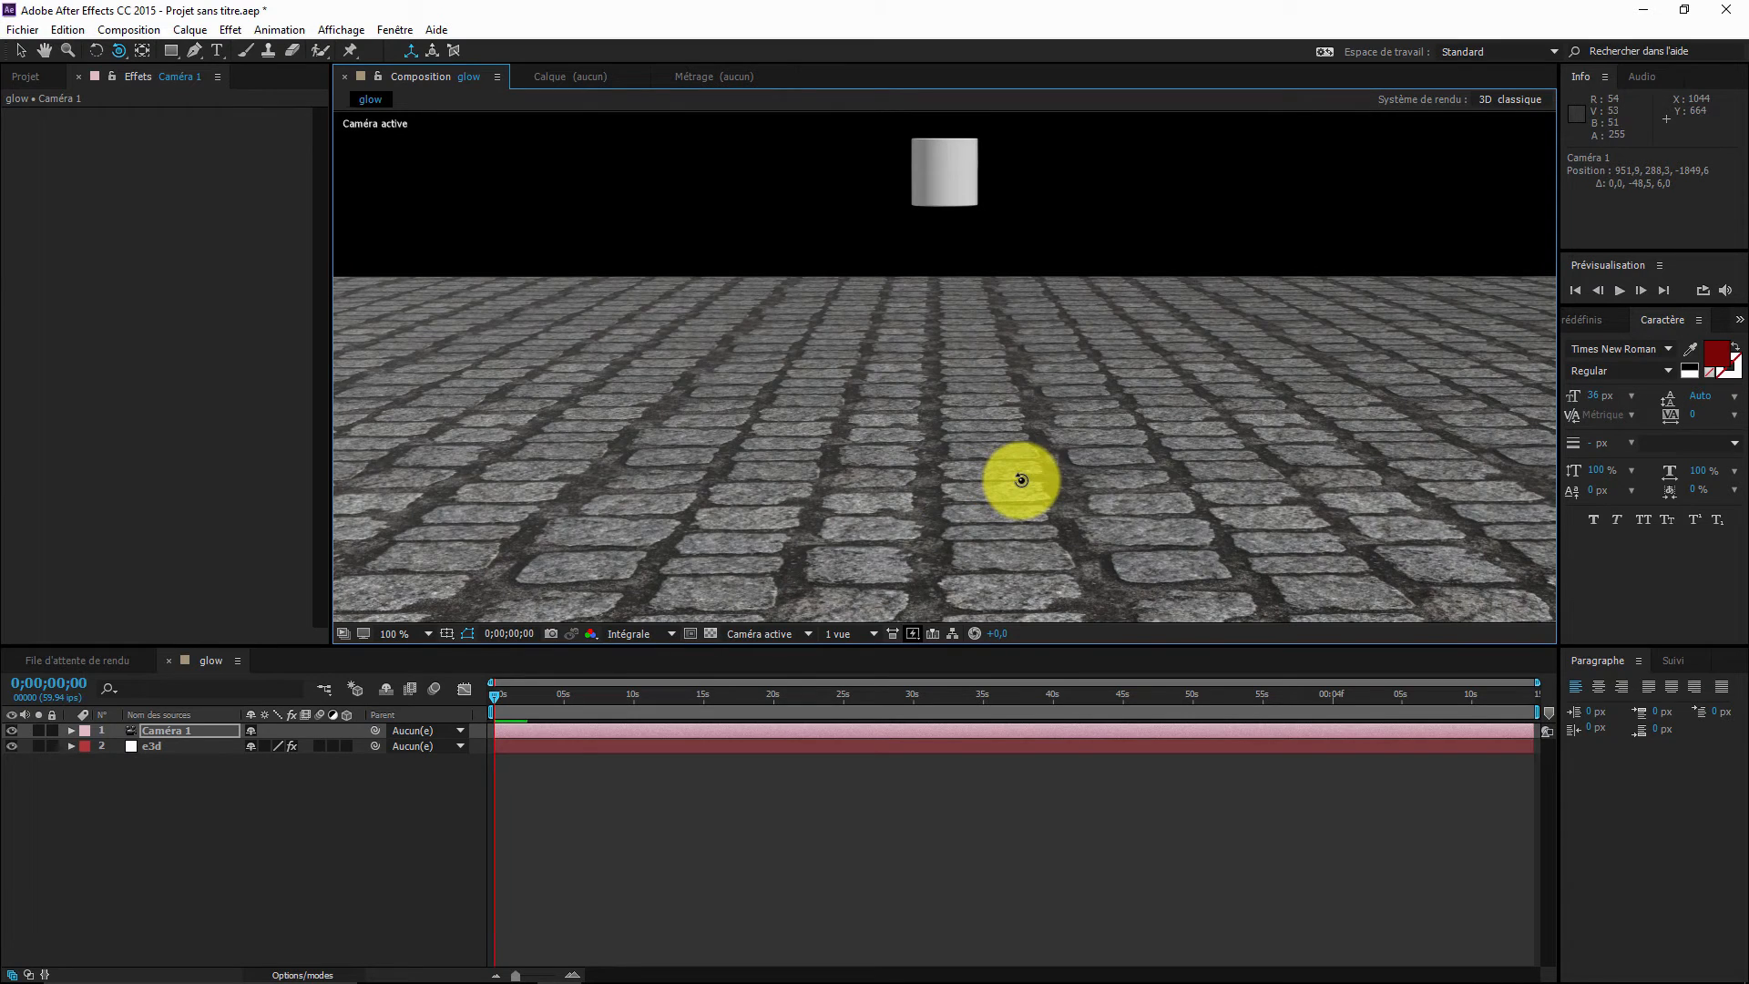
# - Create a white point light at 100% intensity and raise it slightly to about Y 441 in the composition
pyautogui.rightClick(354, 790)
pyautogui.moveTo(530, 796)
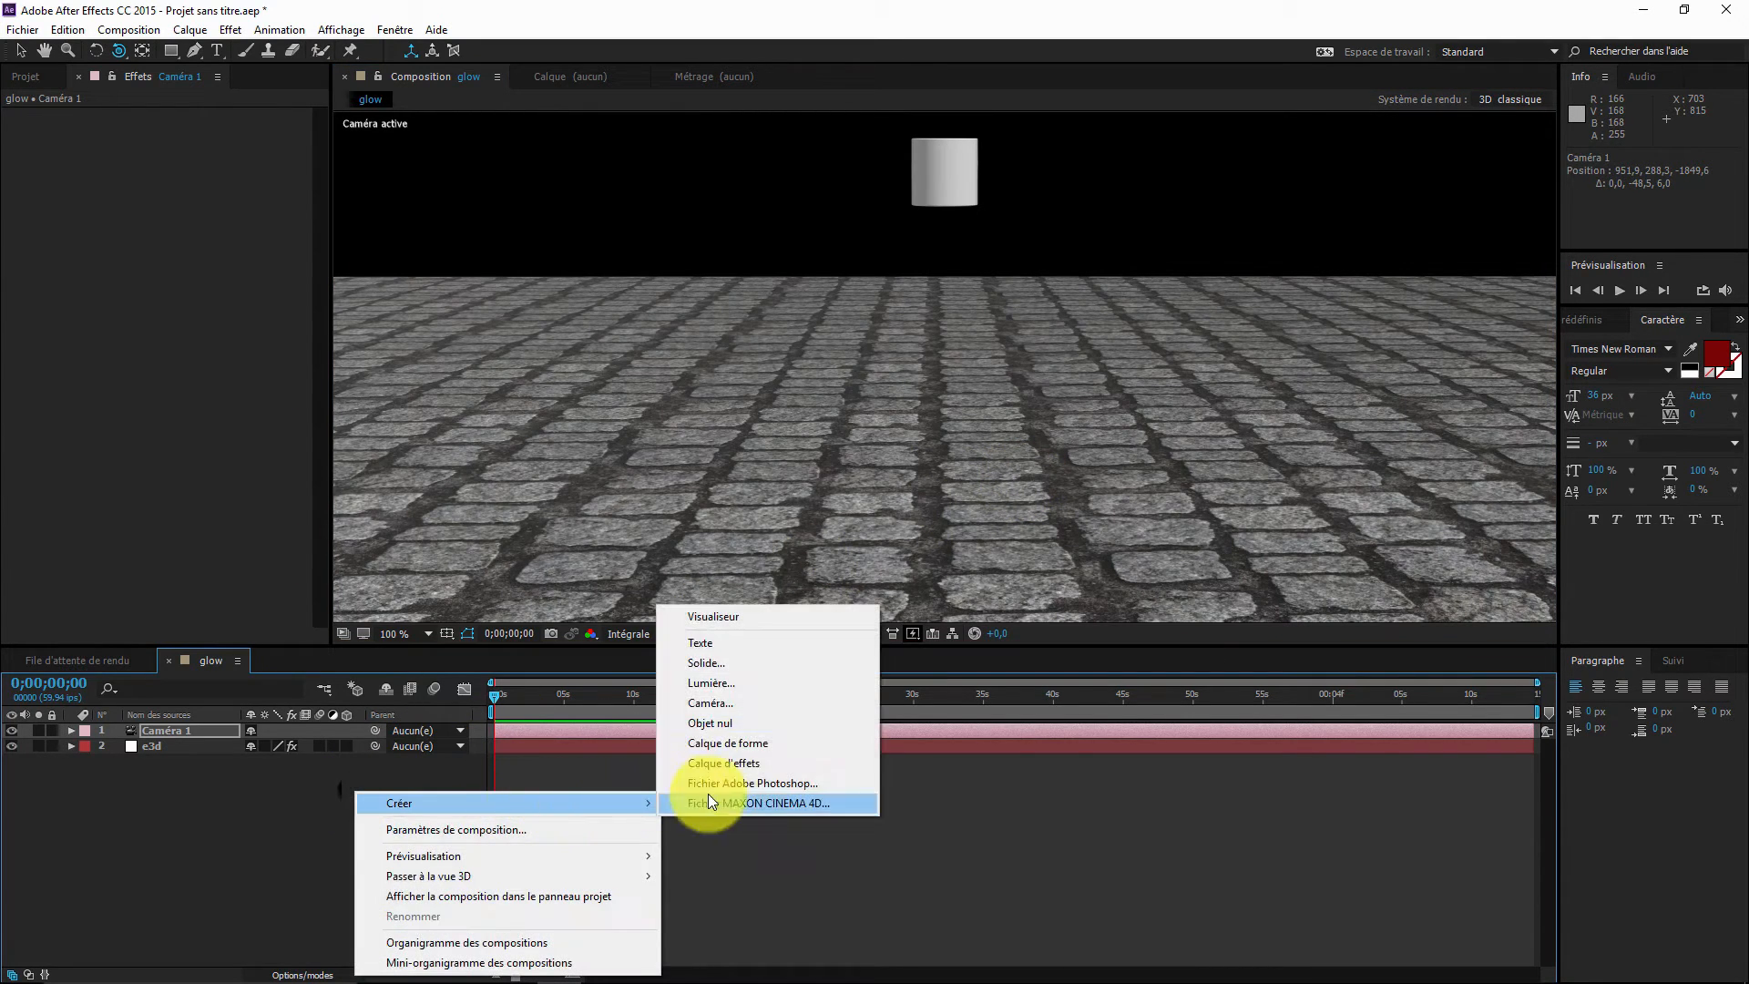
pyautogui.click(757, 682)
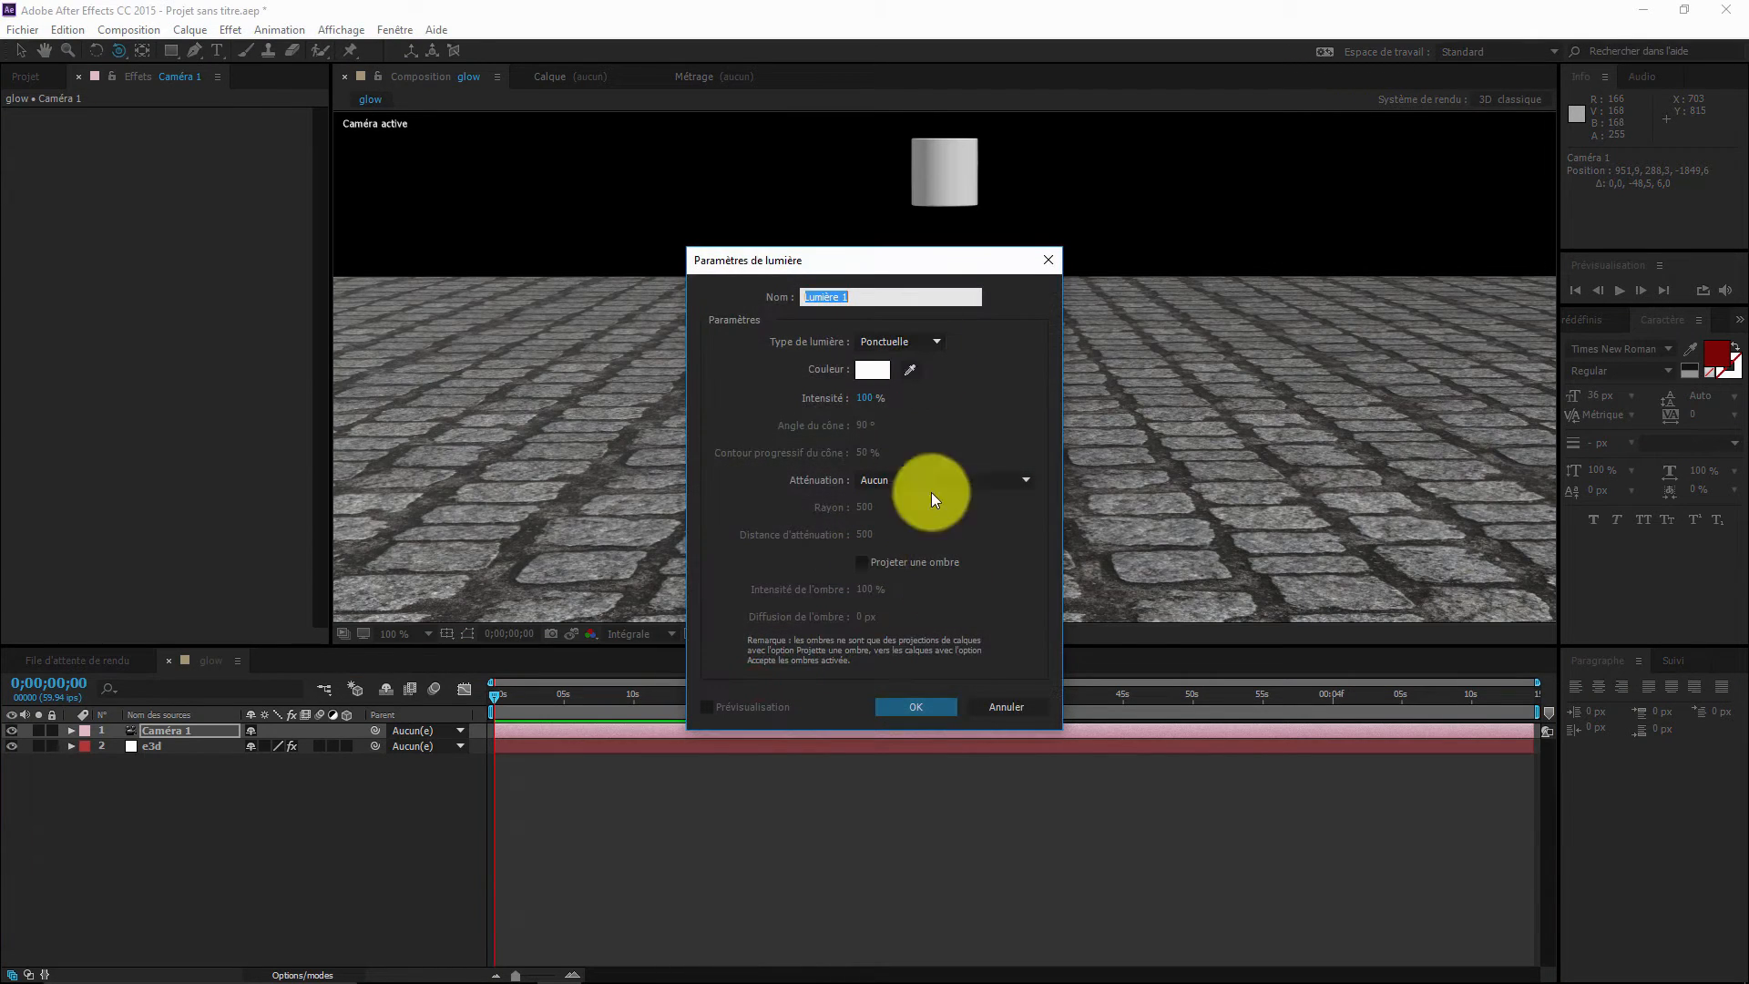
pyautogui.click(934, 708)
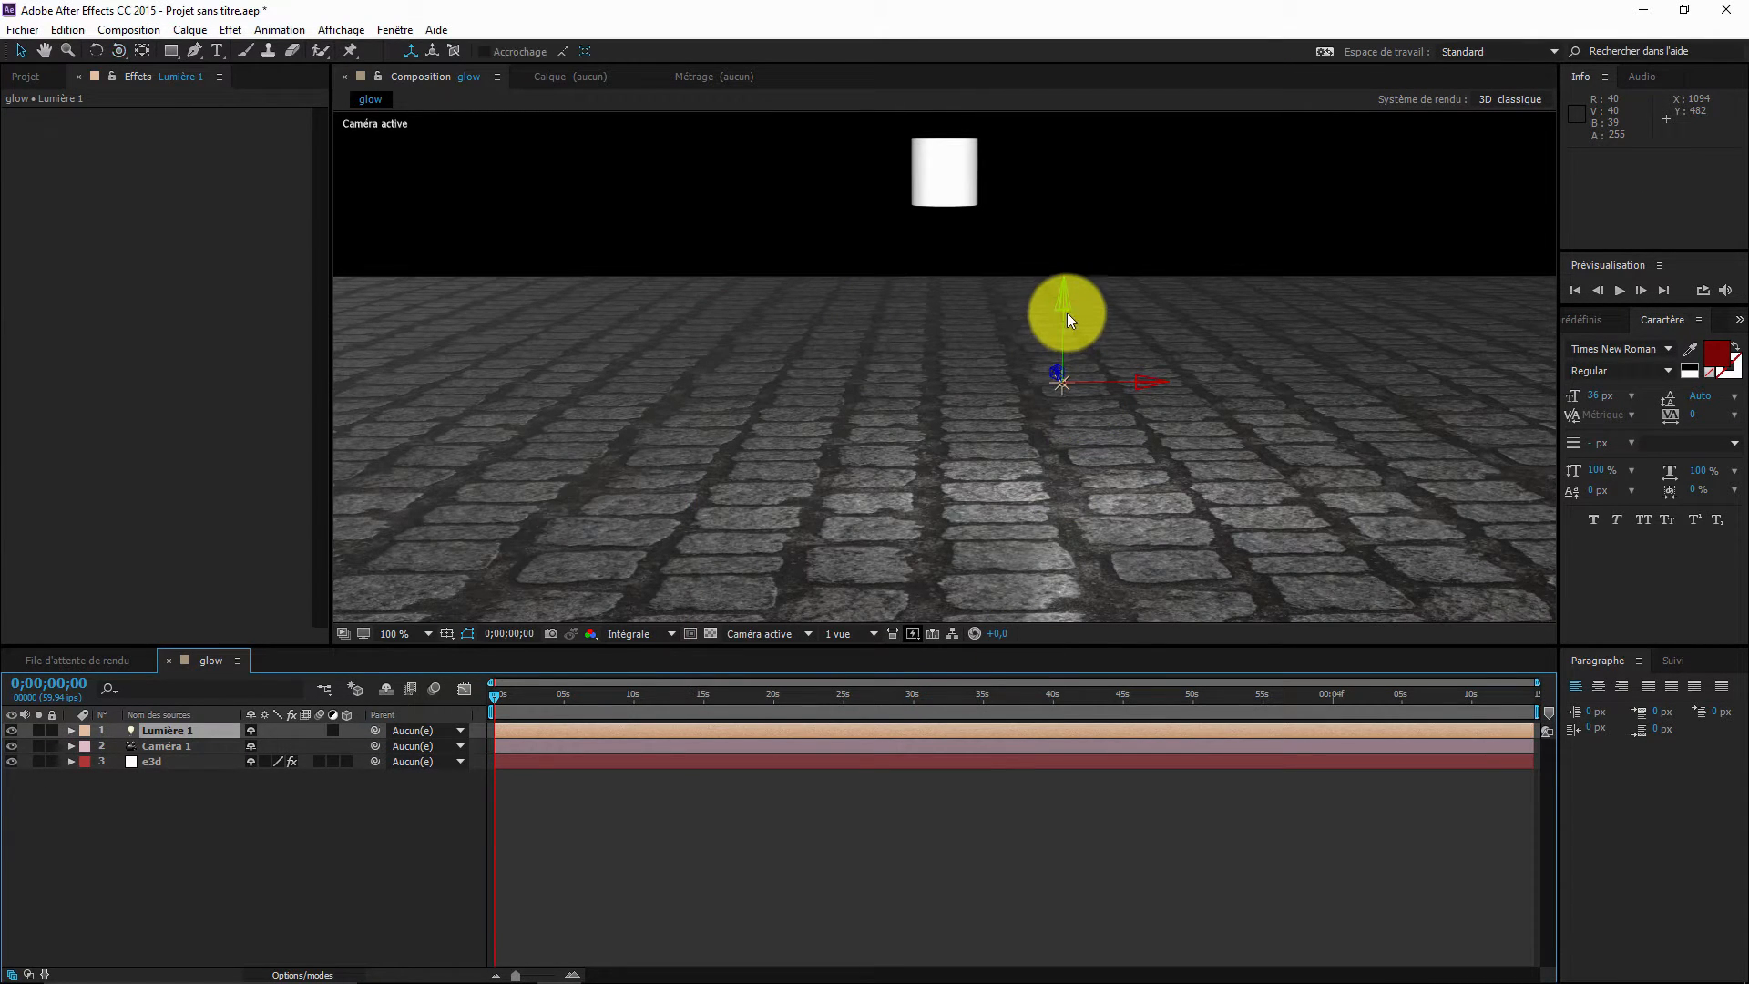
pyautogui.moveTo(1062, 304)
pyautogui.mouseDown()
pyautogui.moveTo(1057, 205)
pyautogui.moveTo(1038, 313)
pyautogui.moveTo(1041, 282)
pyautogui.mouseUp()
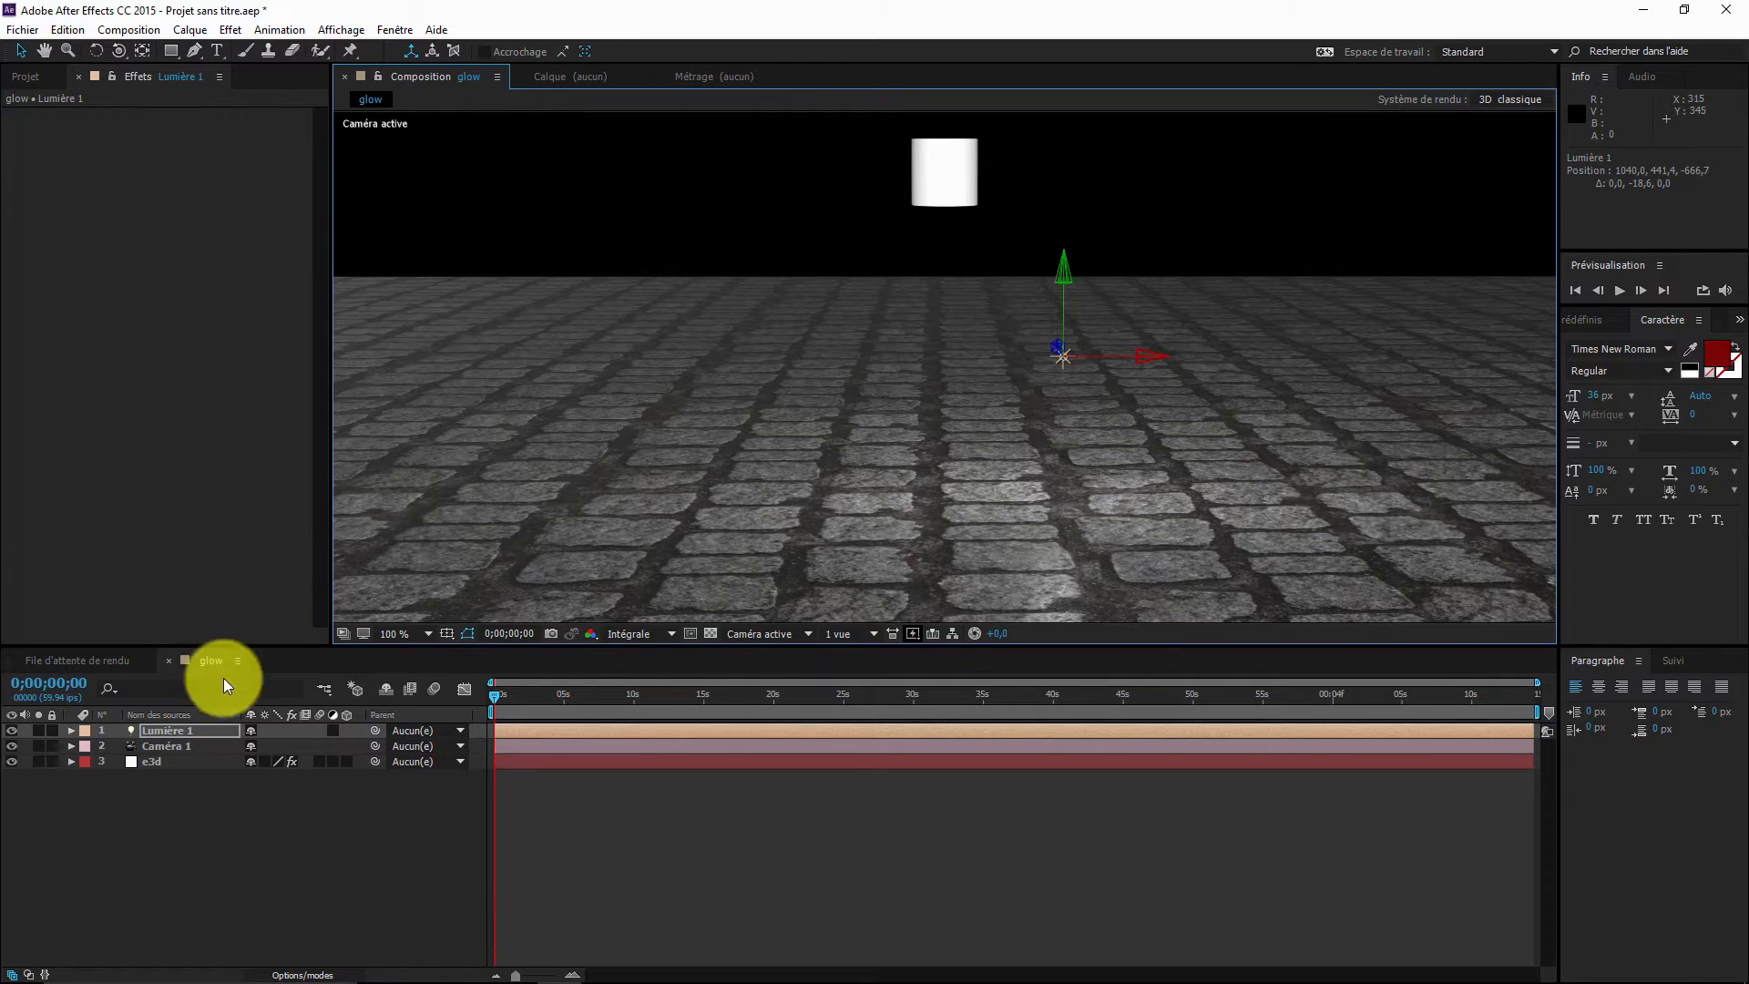
# - In the e3d layer's Scene Setup, lower the cylinder to about Y 0.24 using the Left view, and return to Perspective
pyautogui.click(152, 761)
pyautogui.click(100, 152)
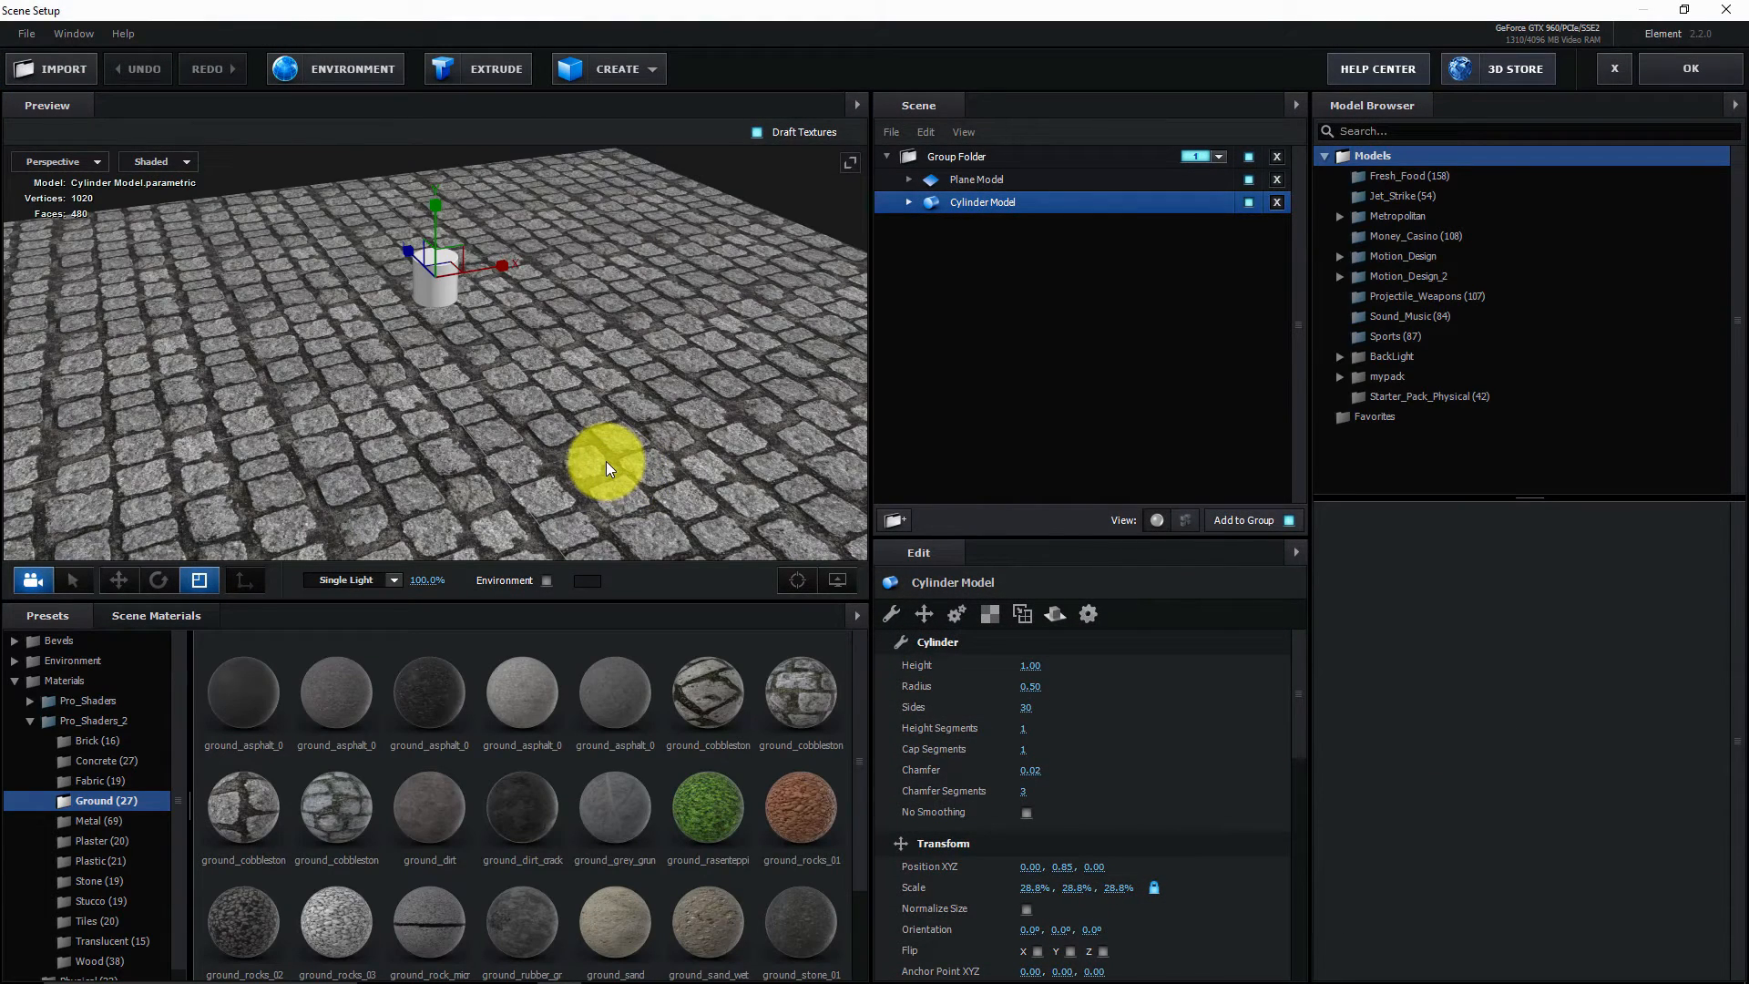
pyautogui.click(73, 159)
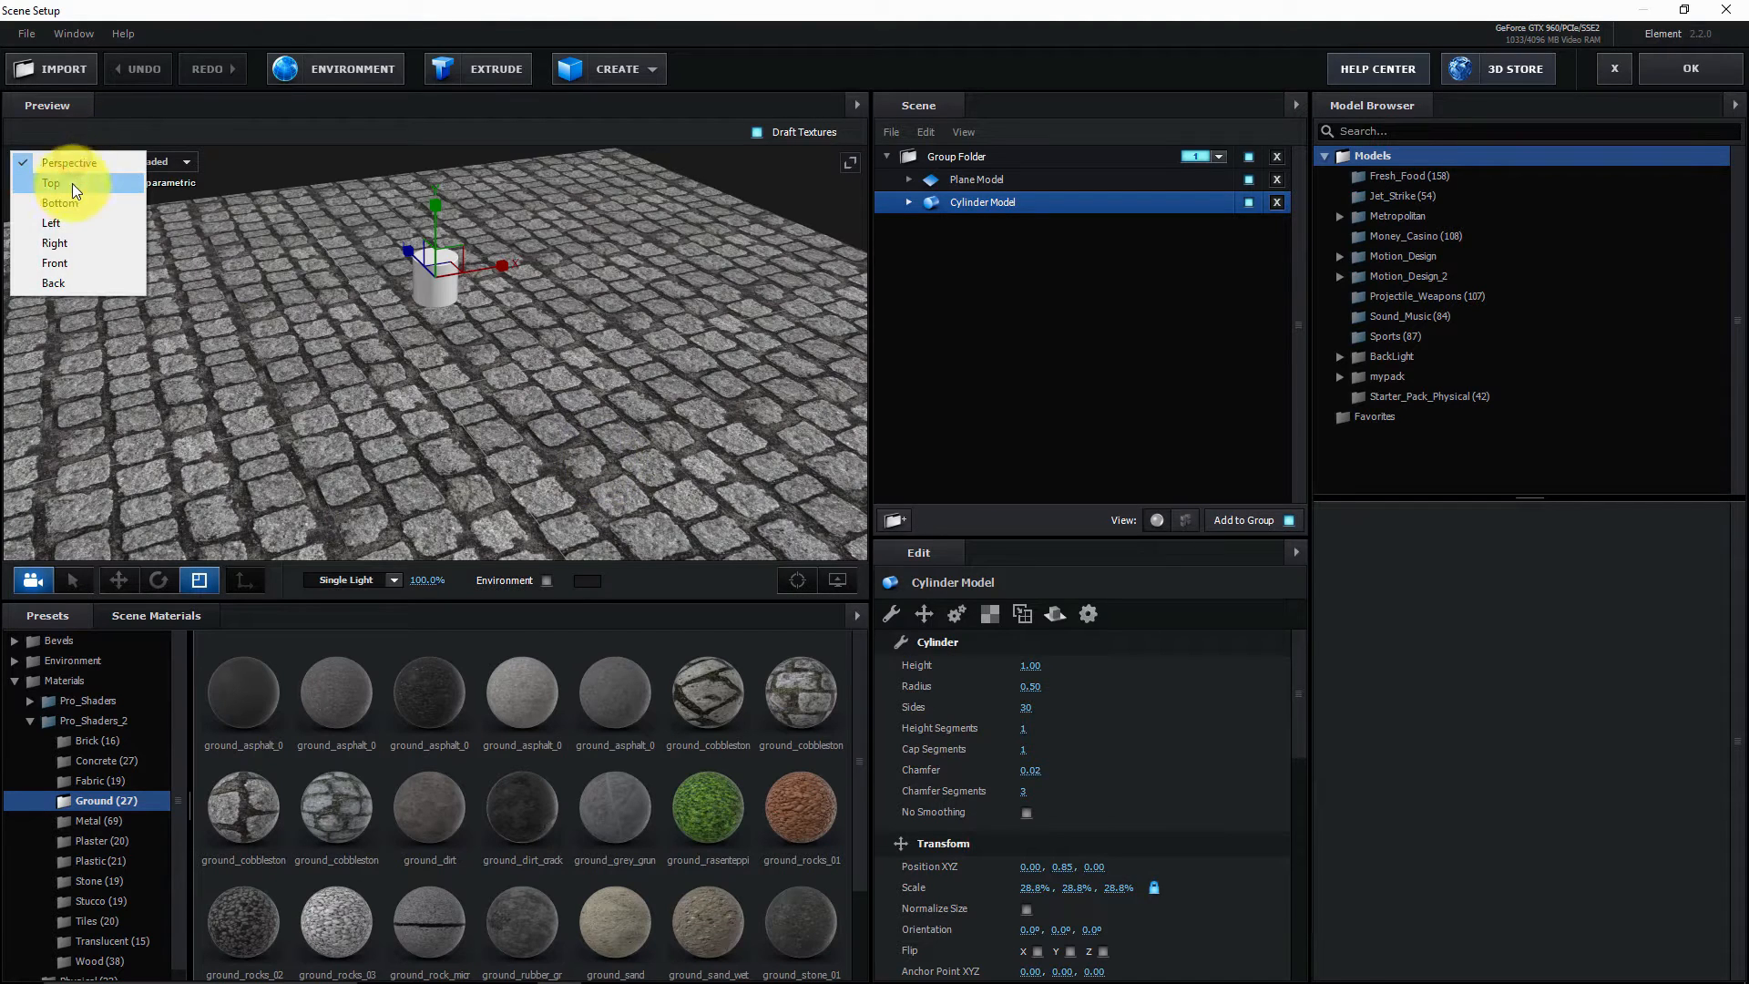
pyautogui.click(73, 189)
pyautogui.click(58, 159)
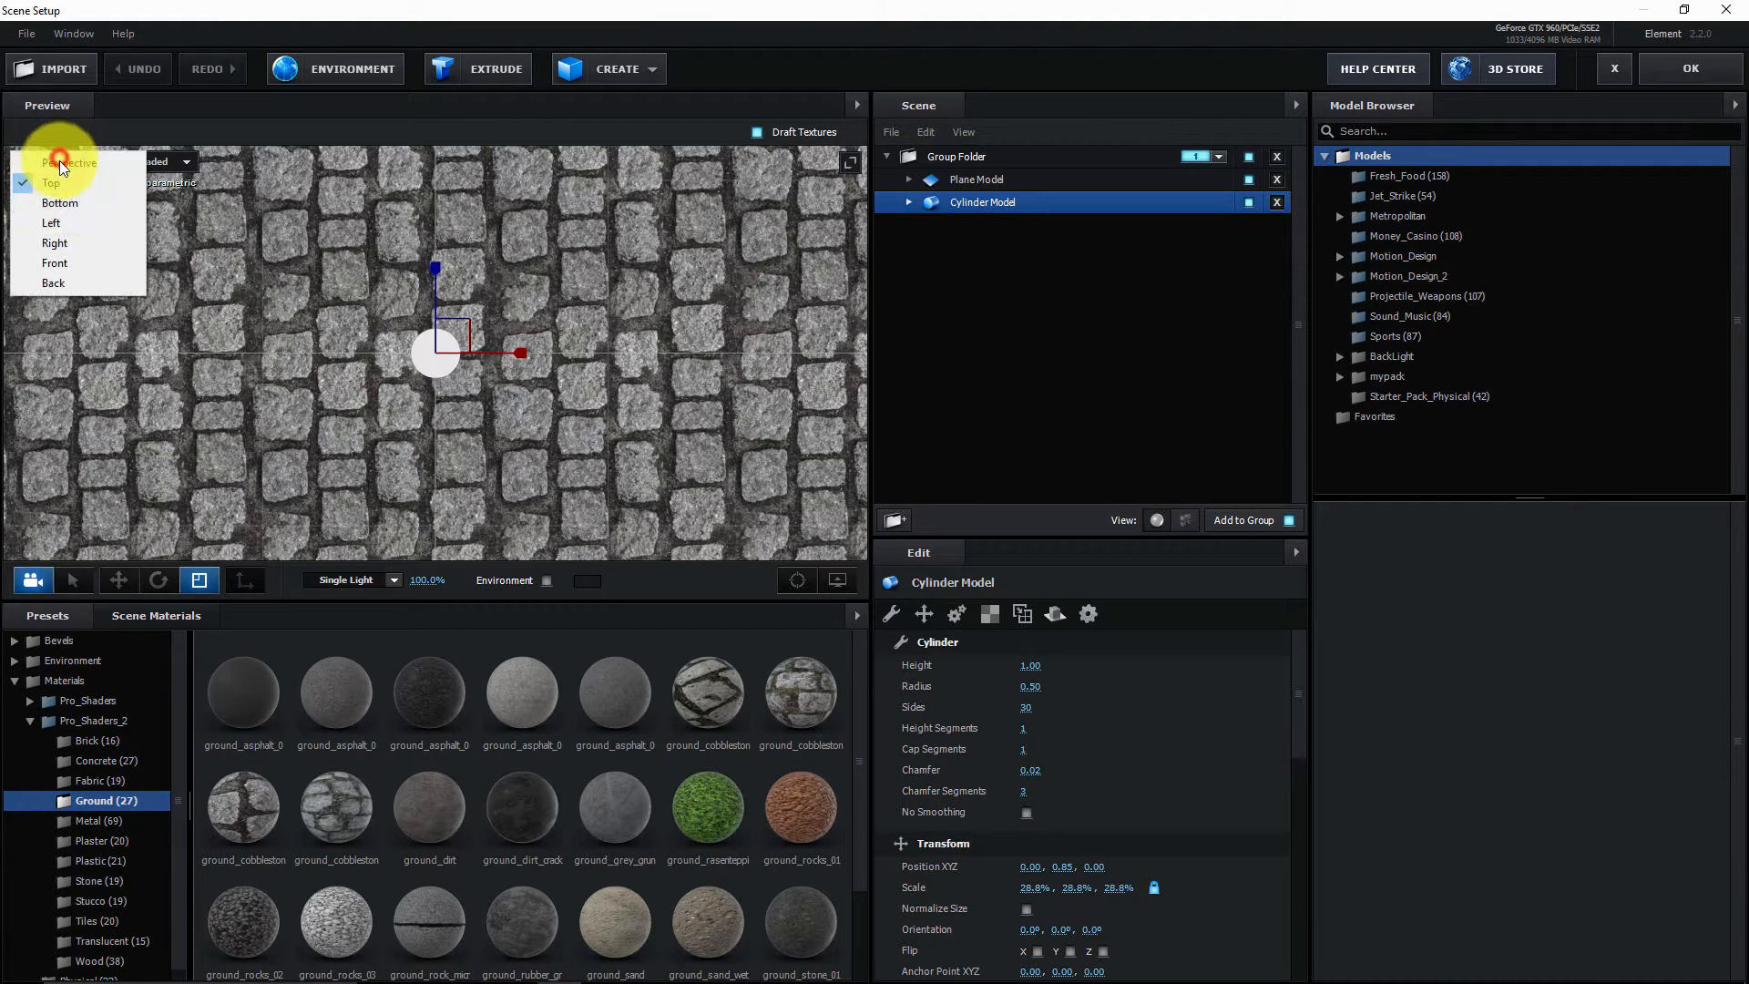
pyautogui.click(69, 222)
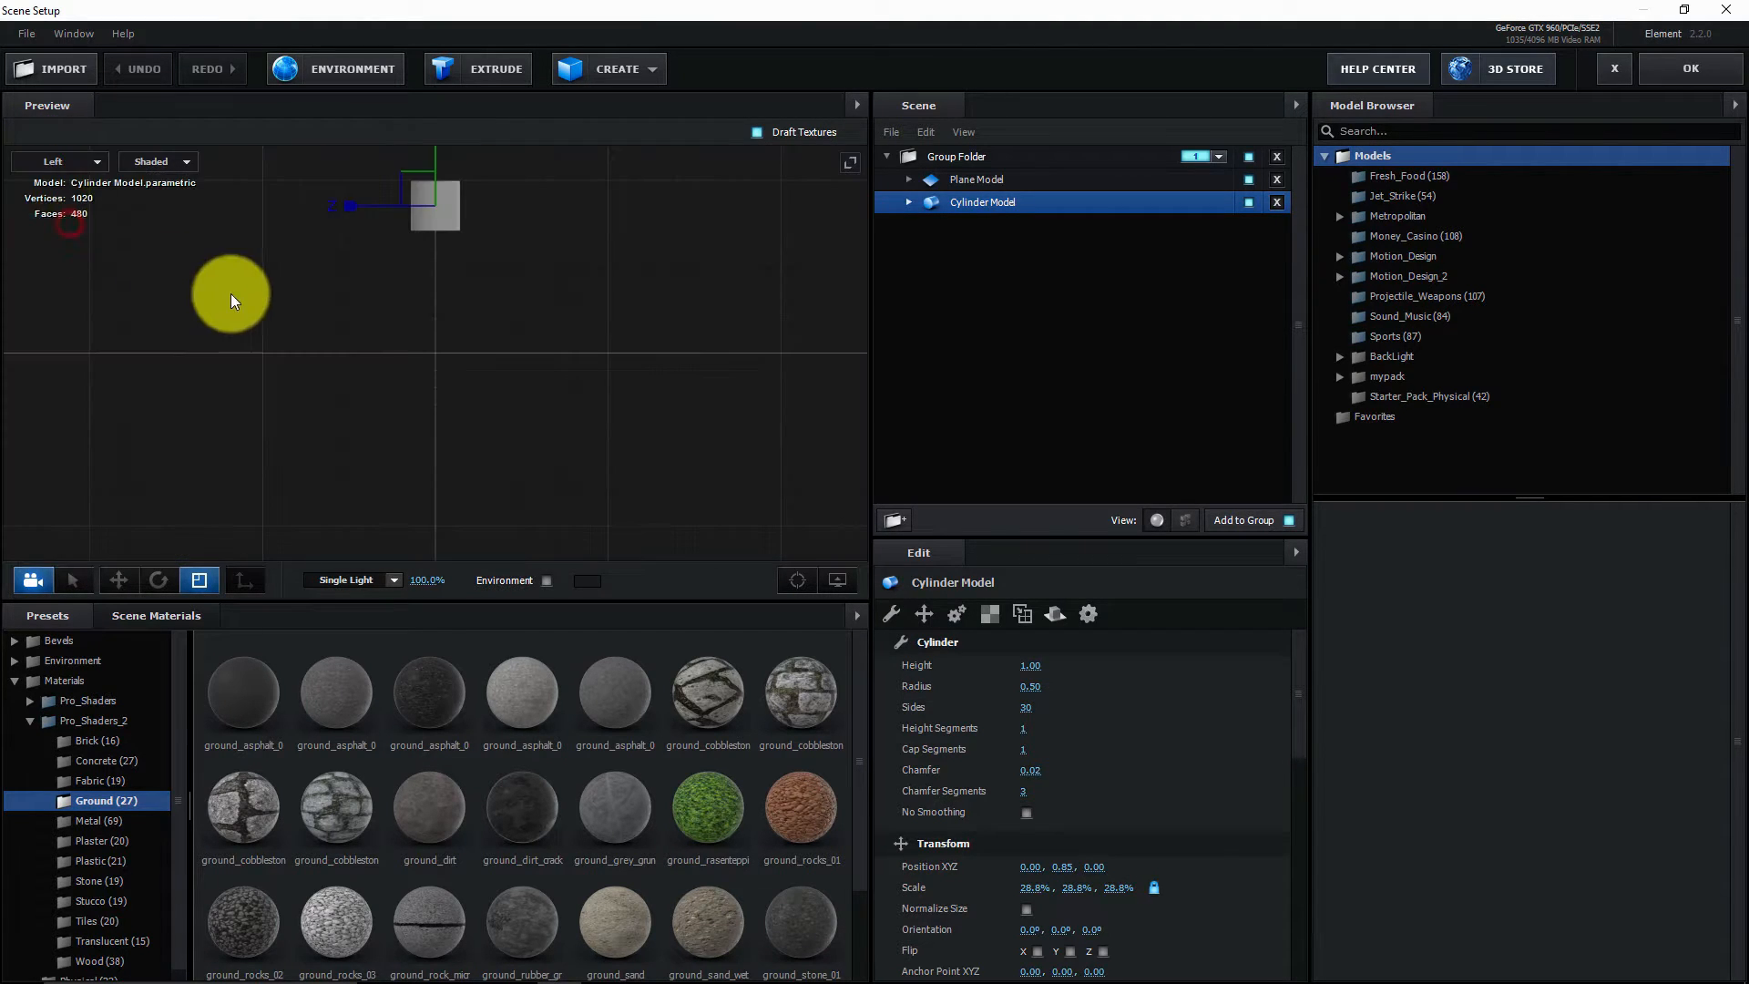
pyautogui.scroll(-3, 437, 246)
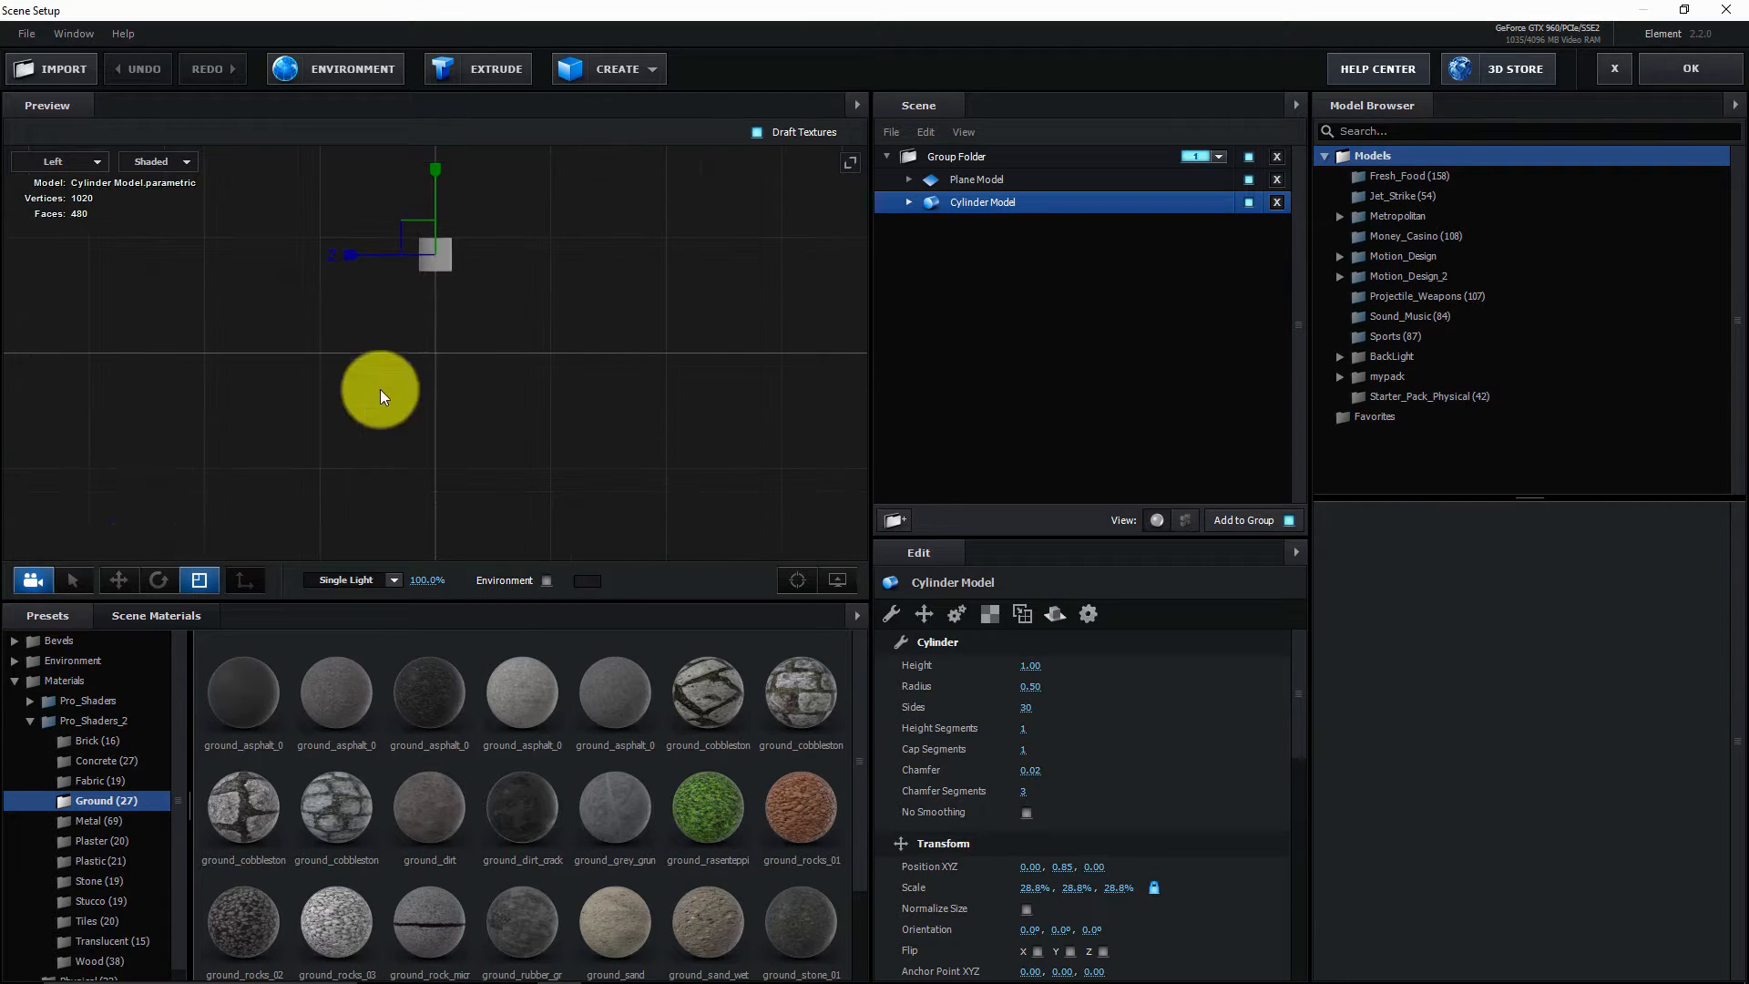
pyautogui.moveTo(414, 345); pyautogui.dragTo(422, 410, button='middle')
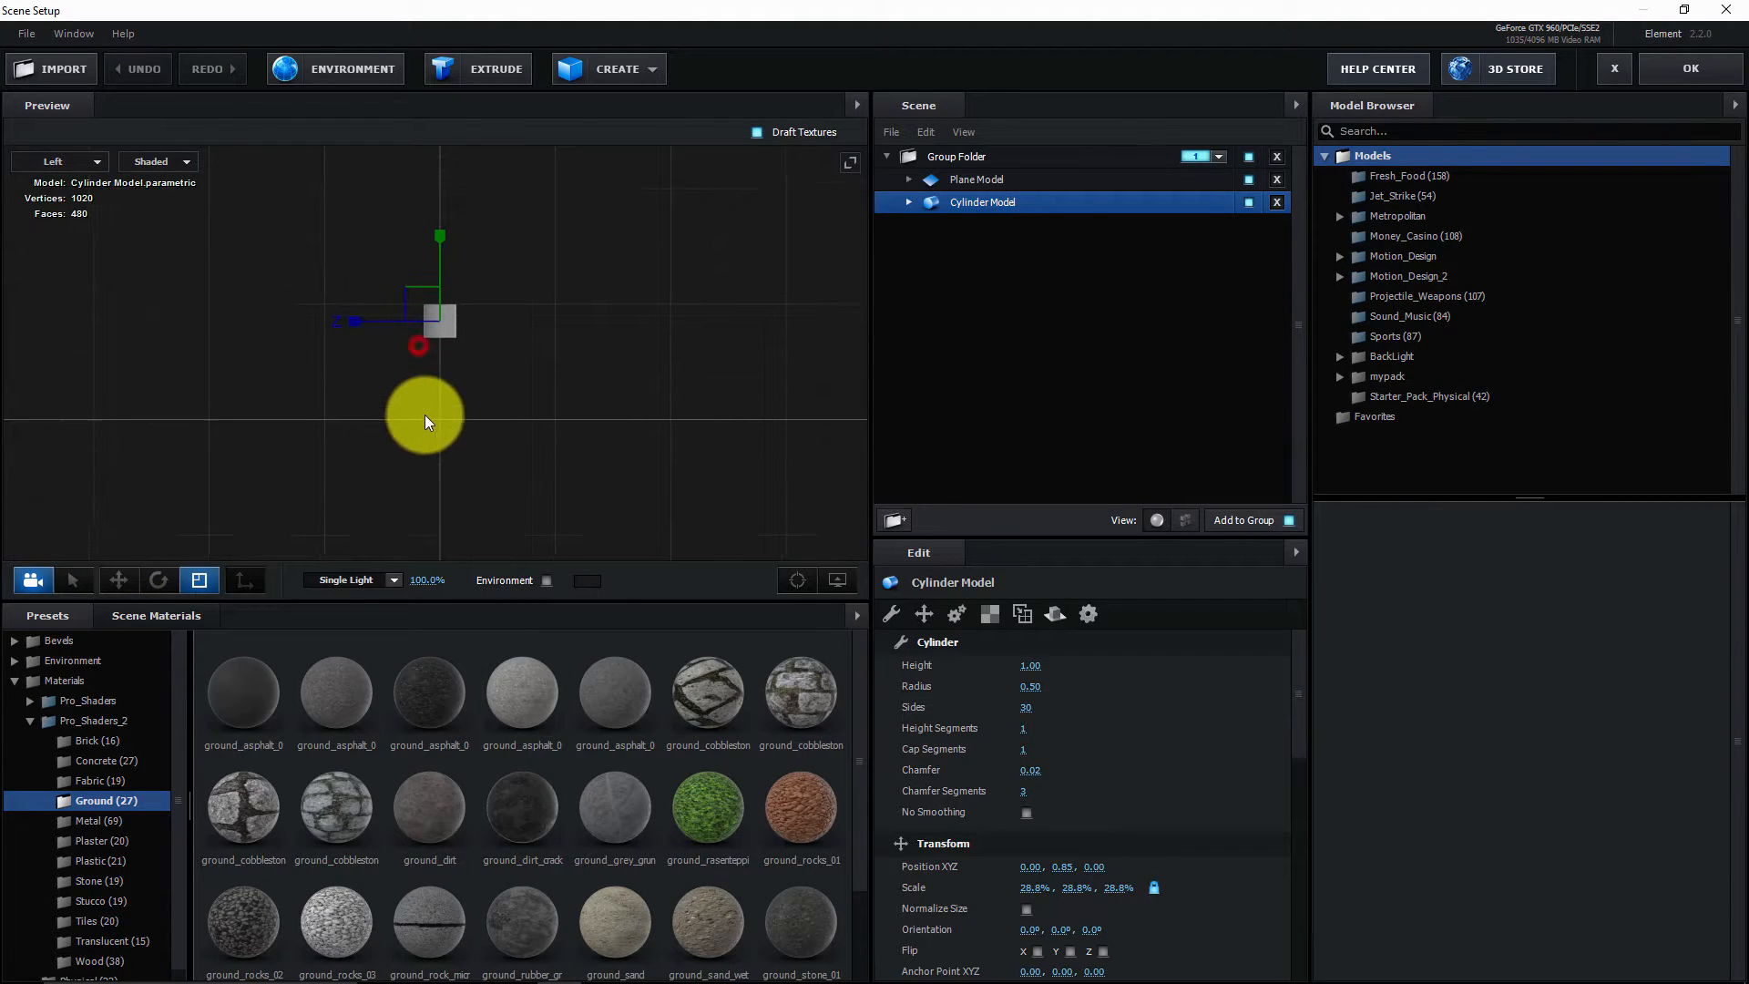
pyautogui.click(118, 579)
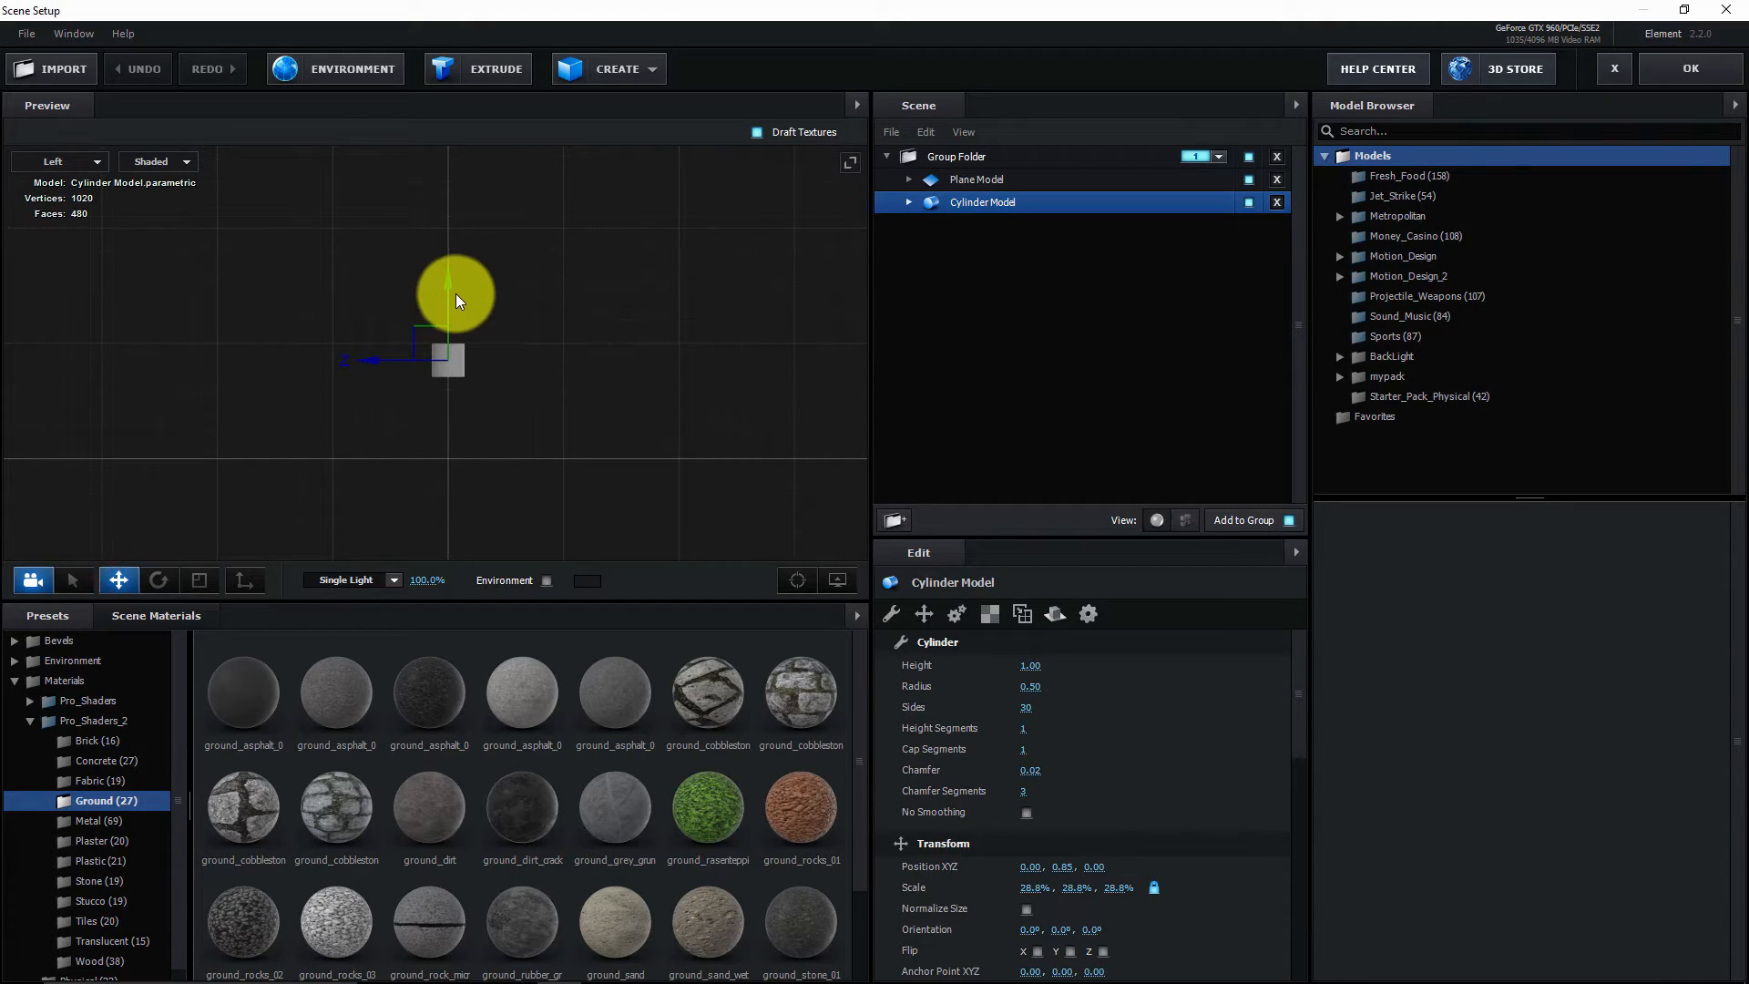
pyautogui.moveTo(445, 293); pyautogui.dragTo(447, 357)
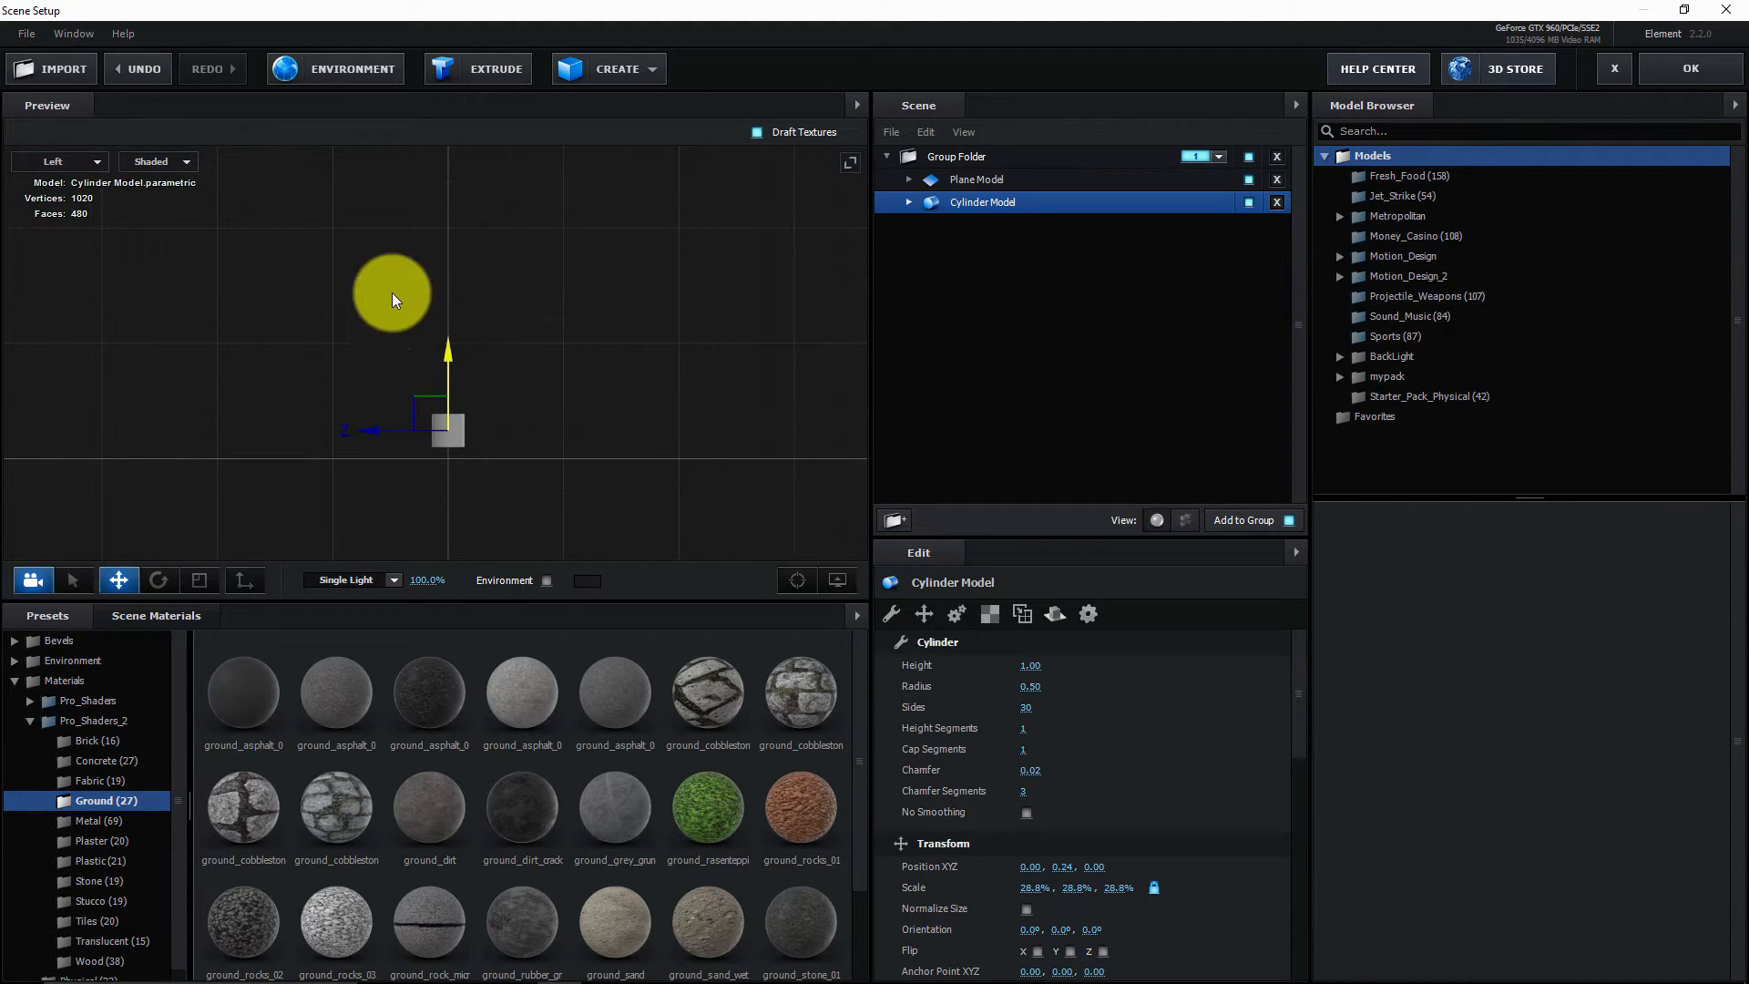
pyautogui.click(90, 162)
pyautogui.click(90, 162)
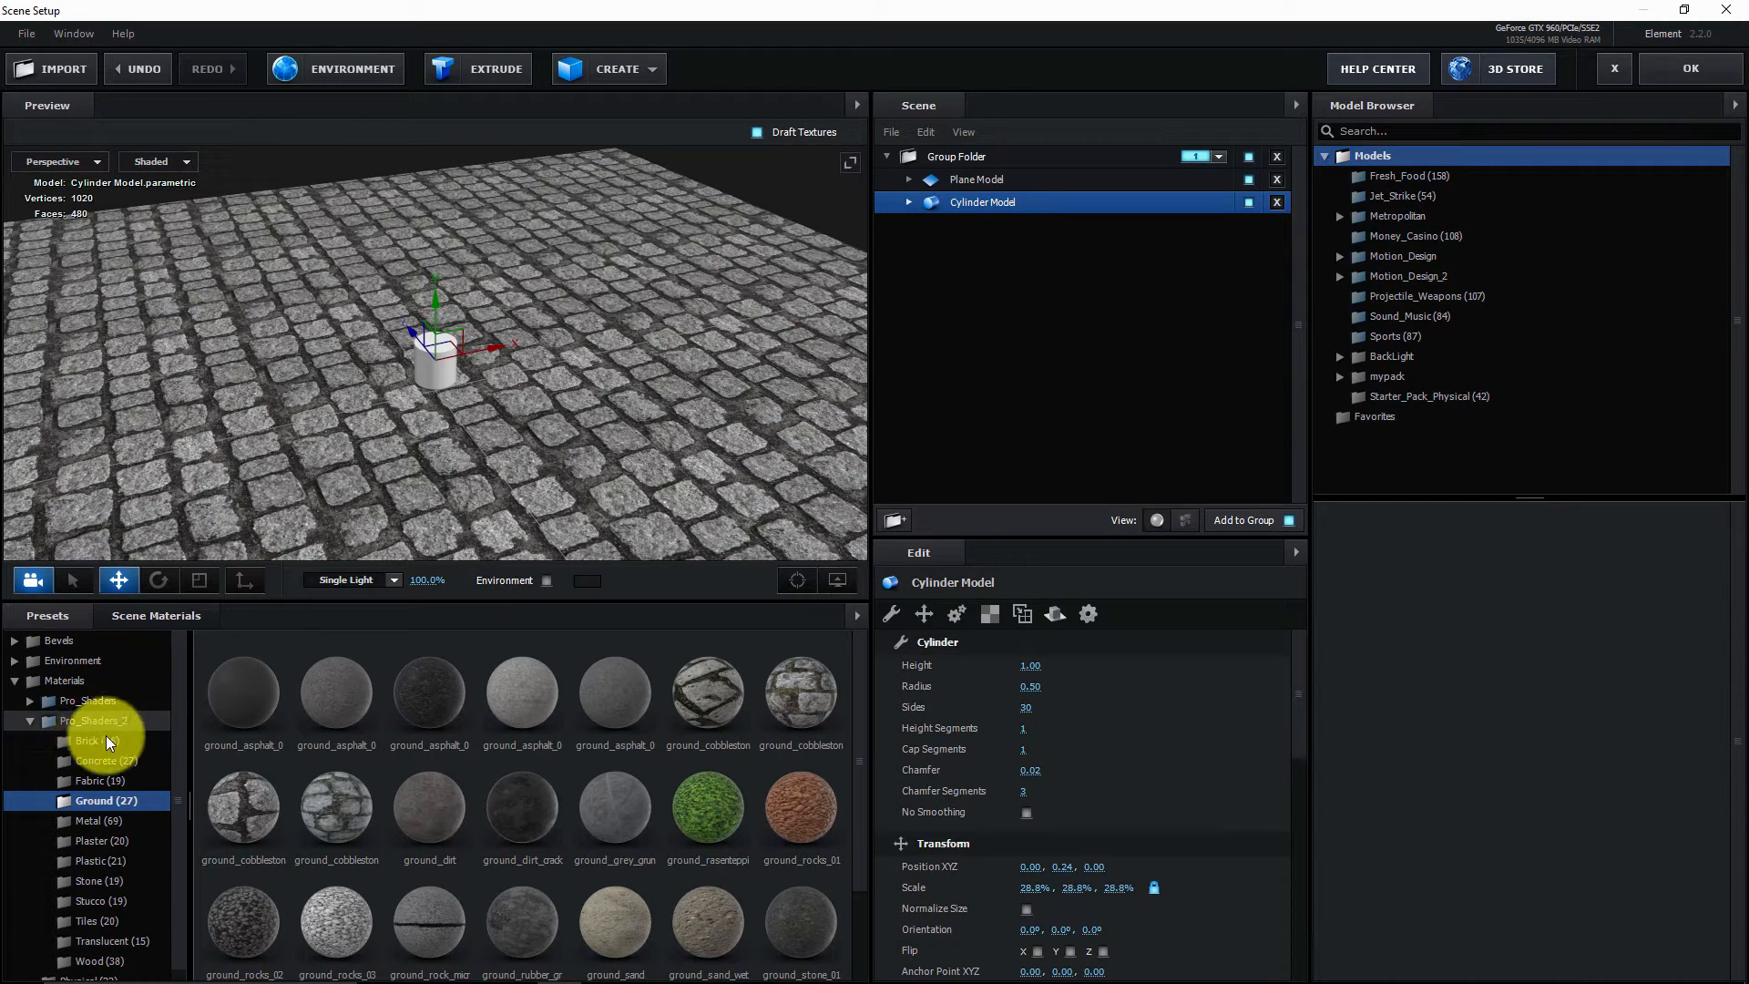
# - Apply the metal_black_chips material from the Pro_Shaders_2 Metal presets to both the cylinder and the ground plane
pyautogui.scroll(-1, 117, 749)
pyautogui.click(119, 808)
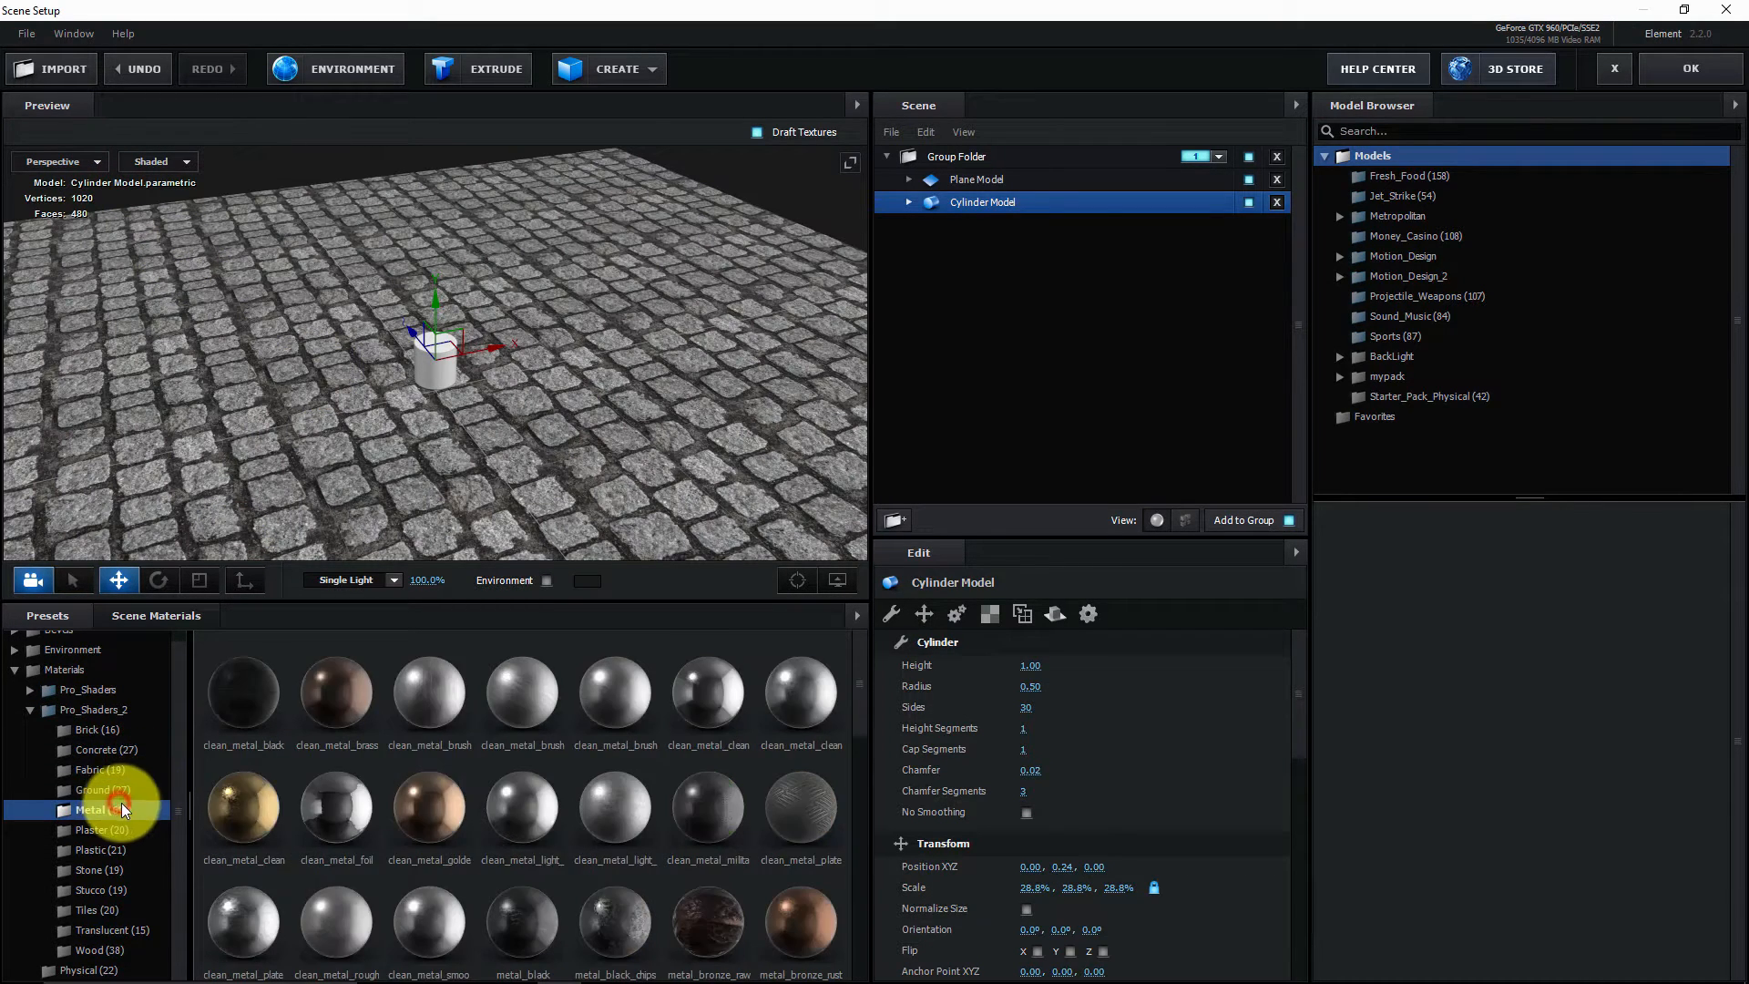
pyautogui.click(616, 904)
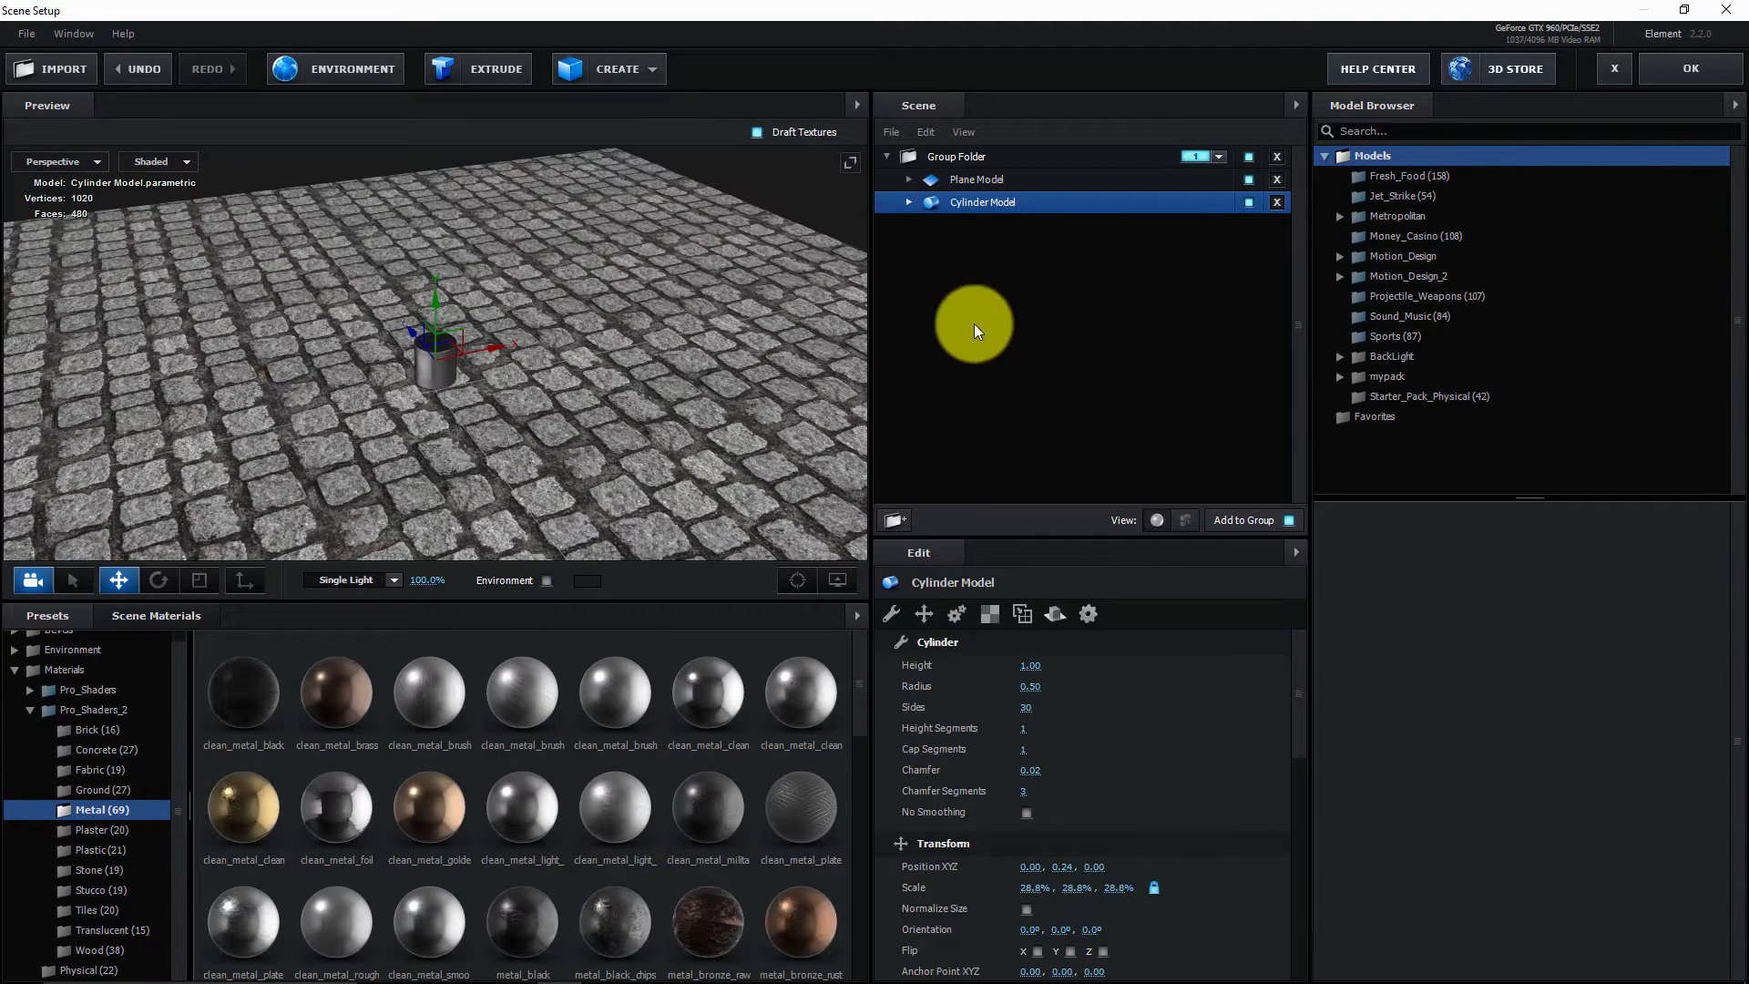
pyautogui.click(977, 179)
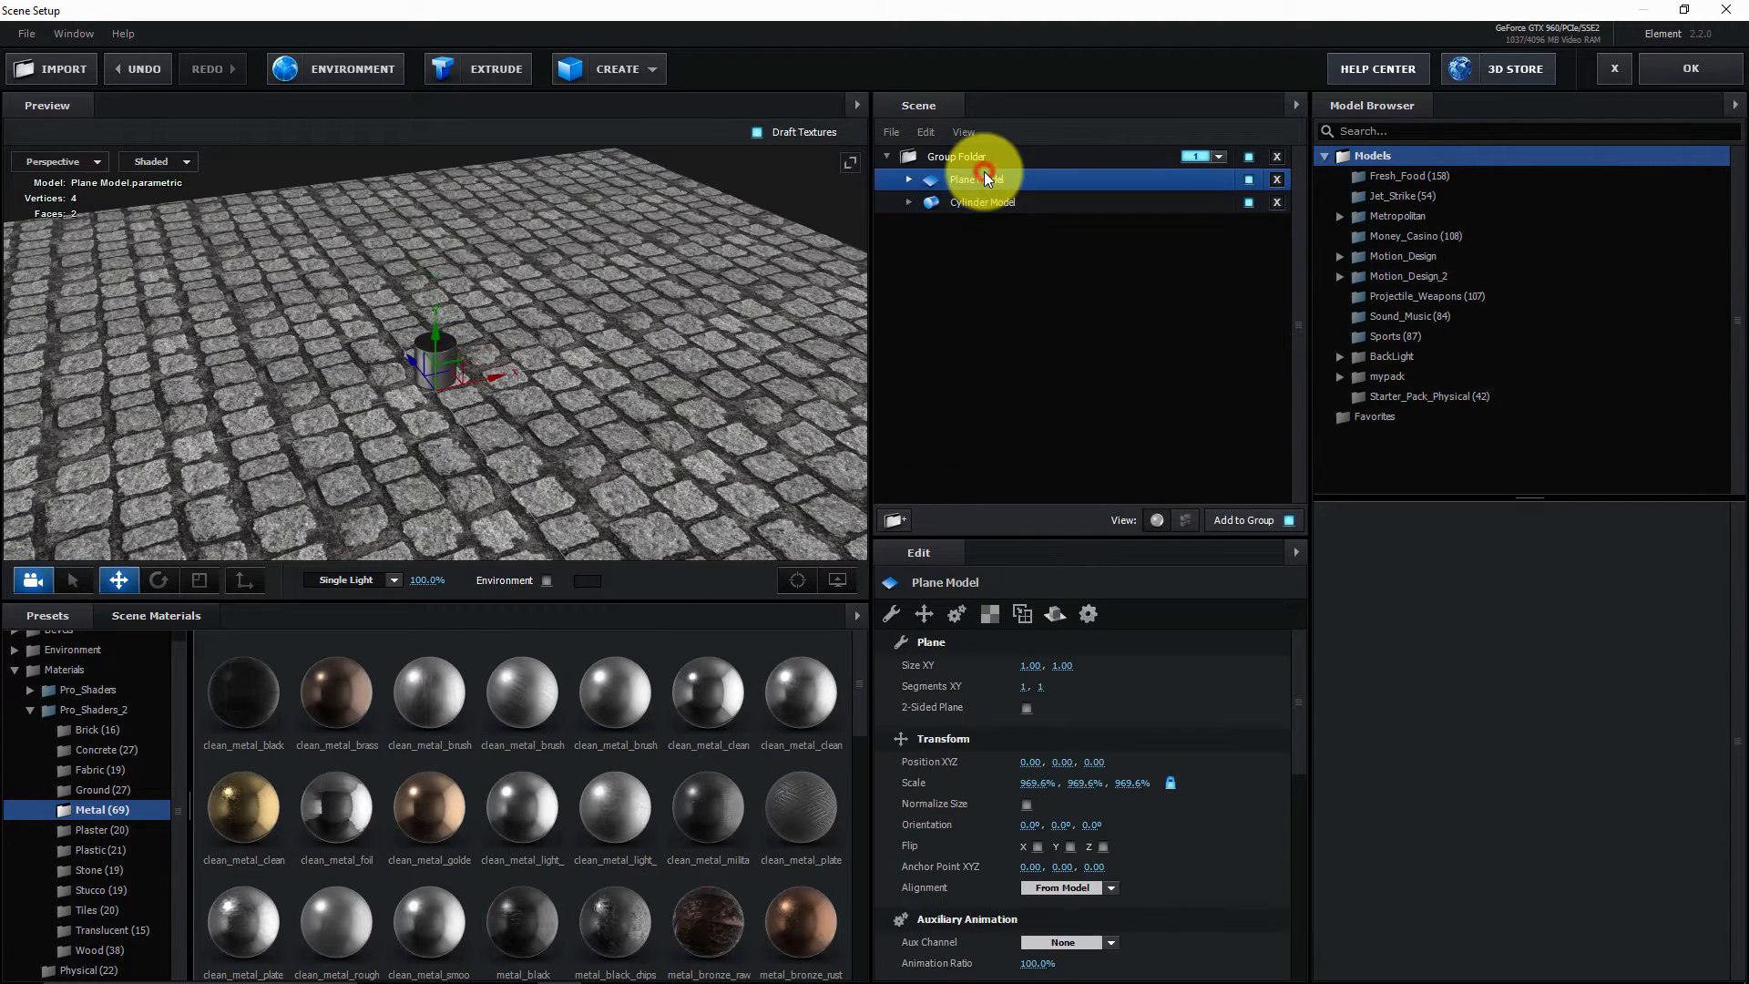
pyautogui.click(595, 908)
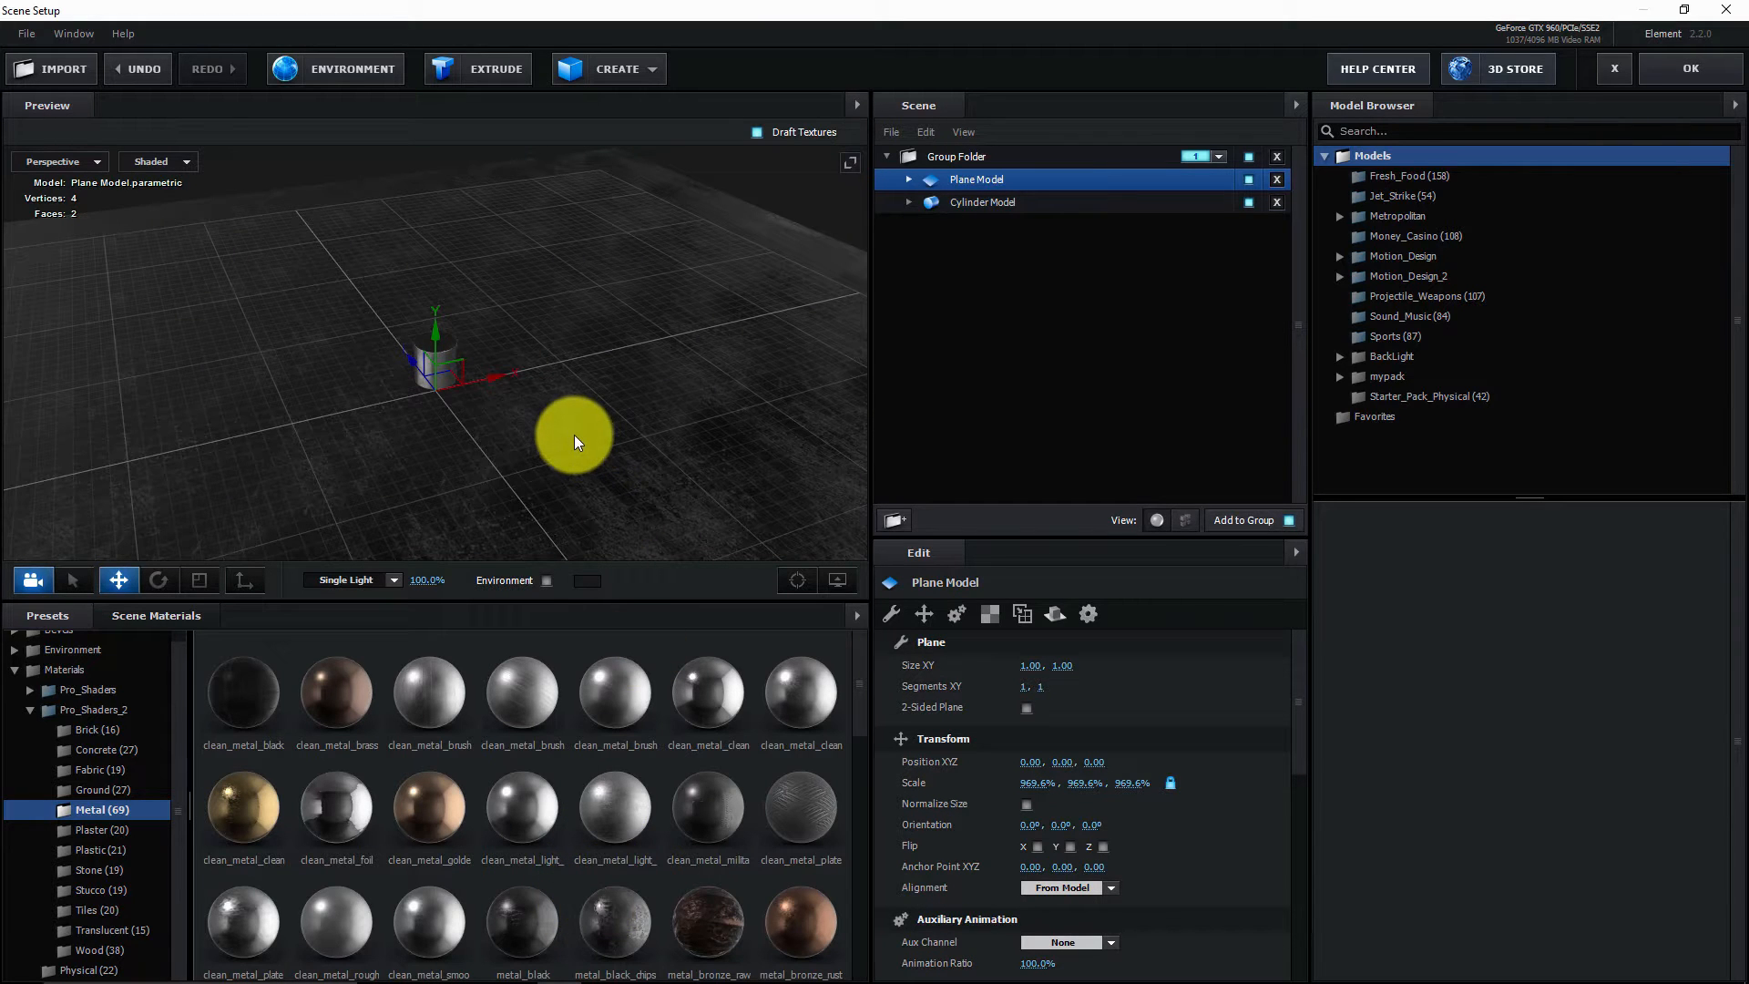
pyautogui.moveTo(580, 424)
pyautogui.mouseDown()
pyautogui.moveTo(633, 417)
pyautogui.moveTo(608, 429)
pyautogui.mouseUp()
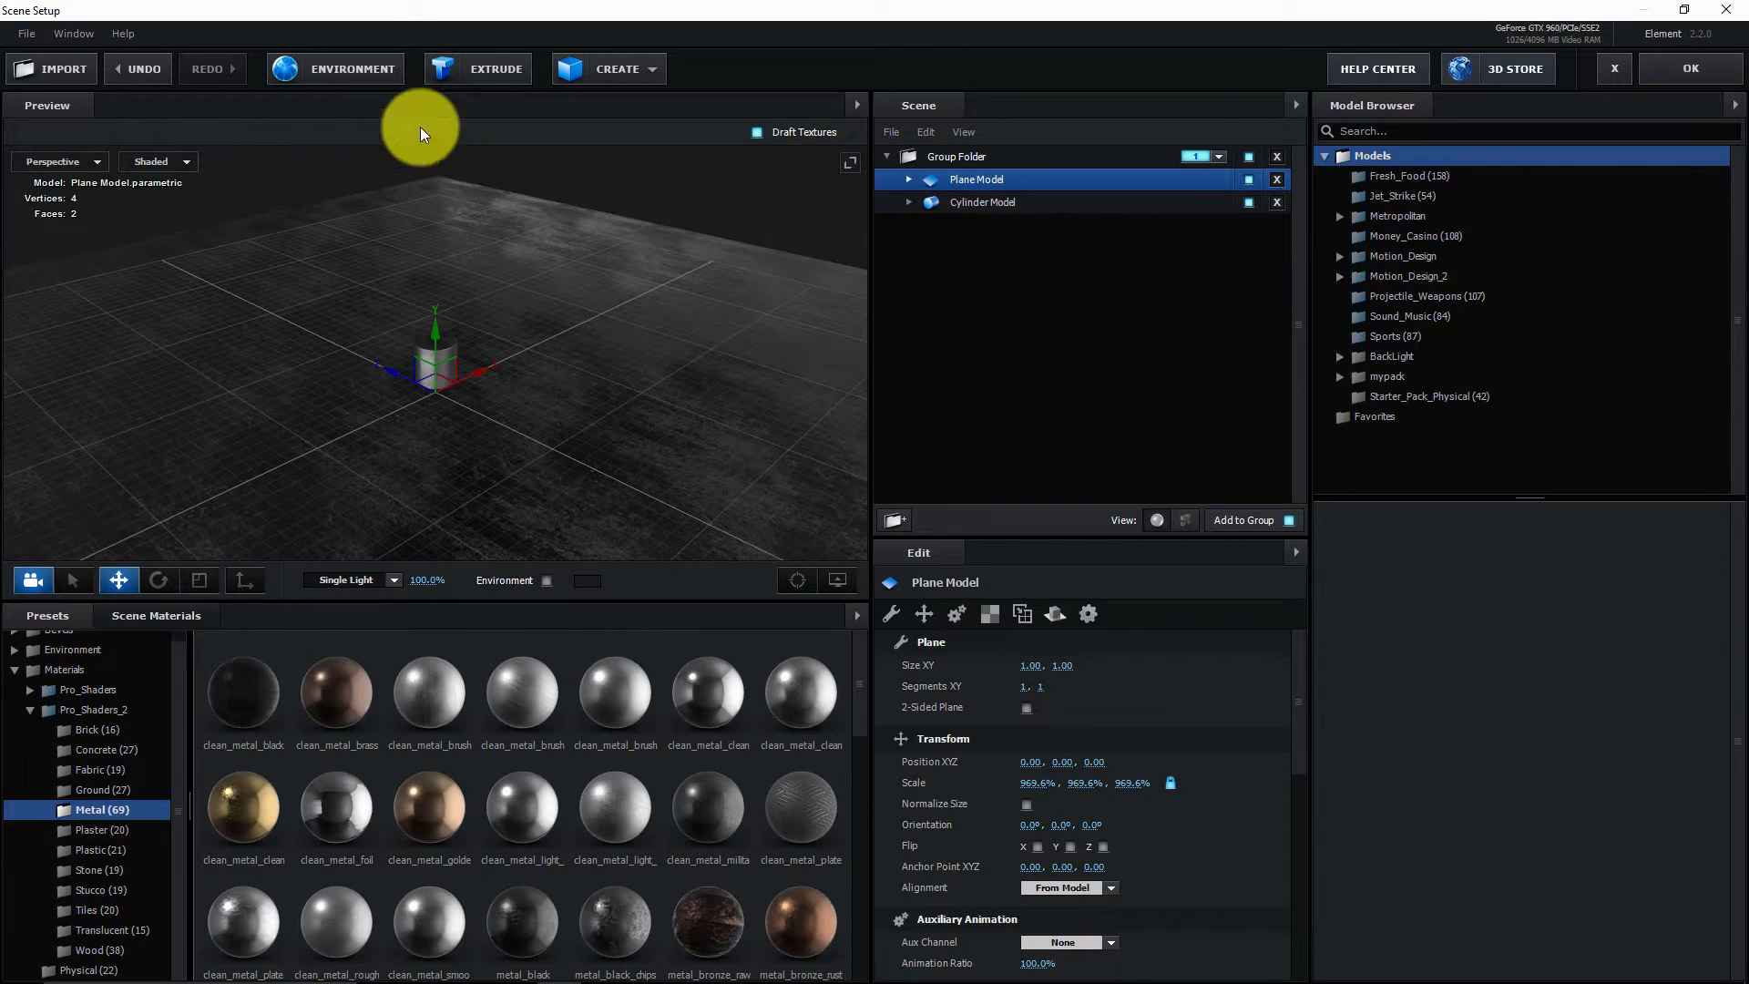
# - Replace the environment texture with Basic_2K_10.dds and accept the scene
pyautogui.click(368, 69)
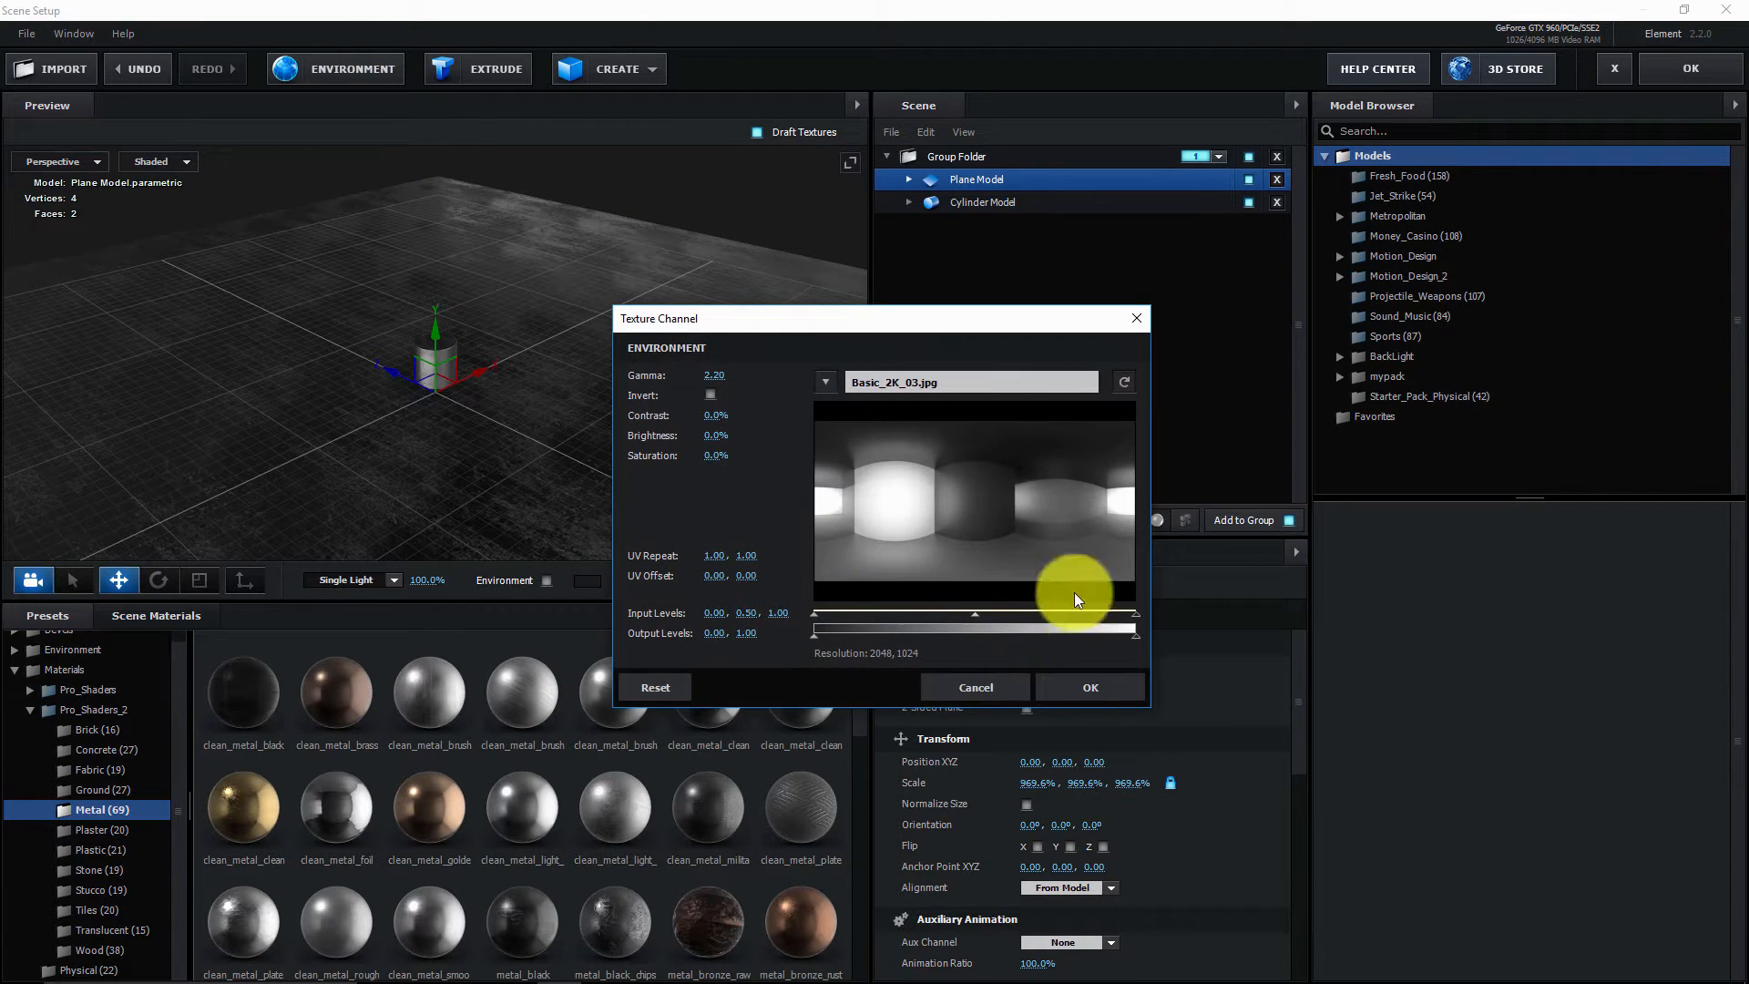
pyautogui.click(965, 385)
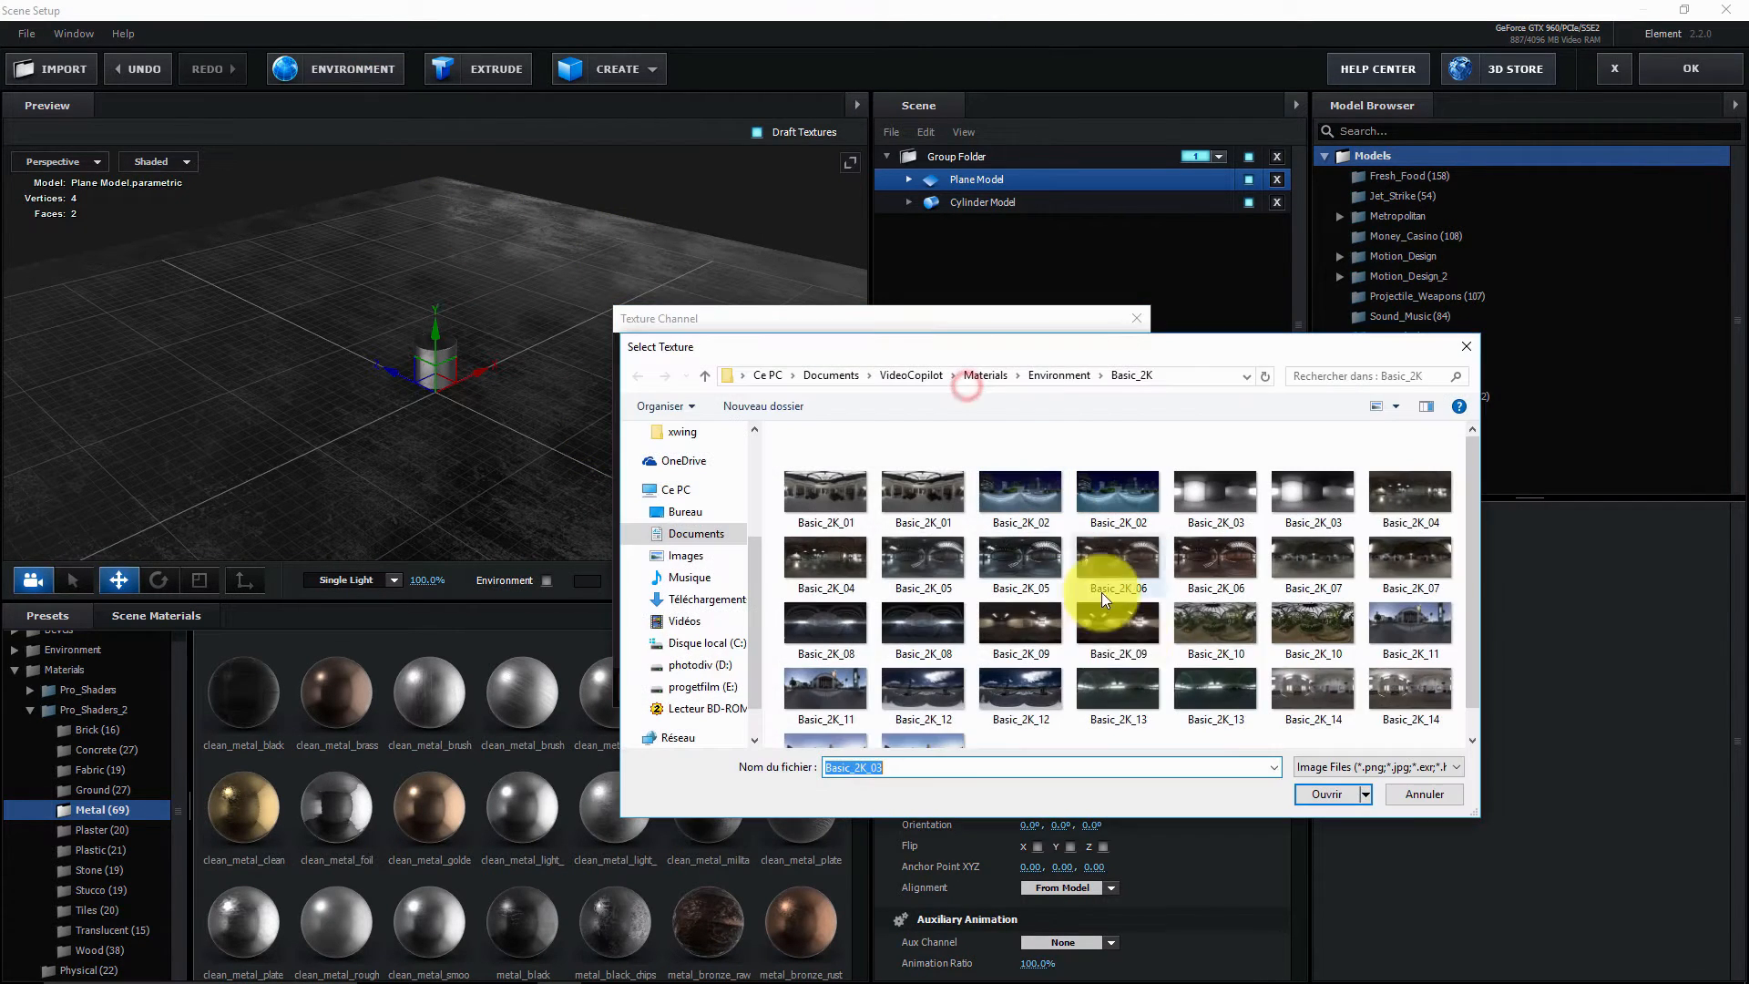
pyautogui.doubleClick(1222, 627)
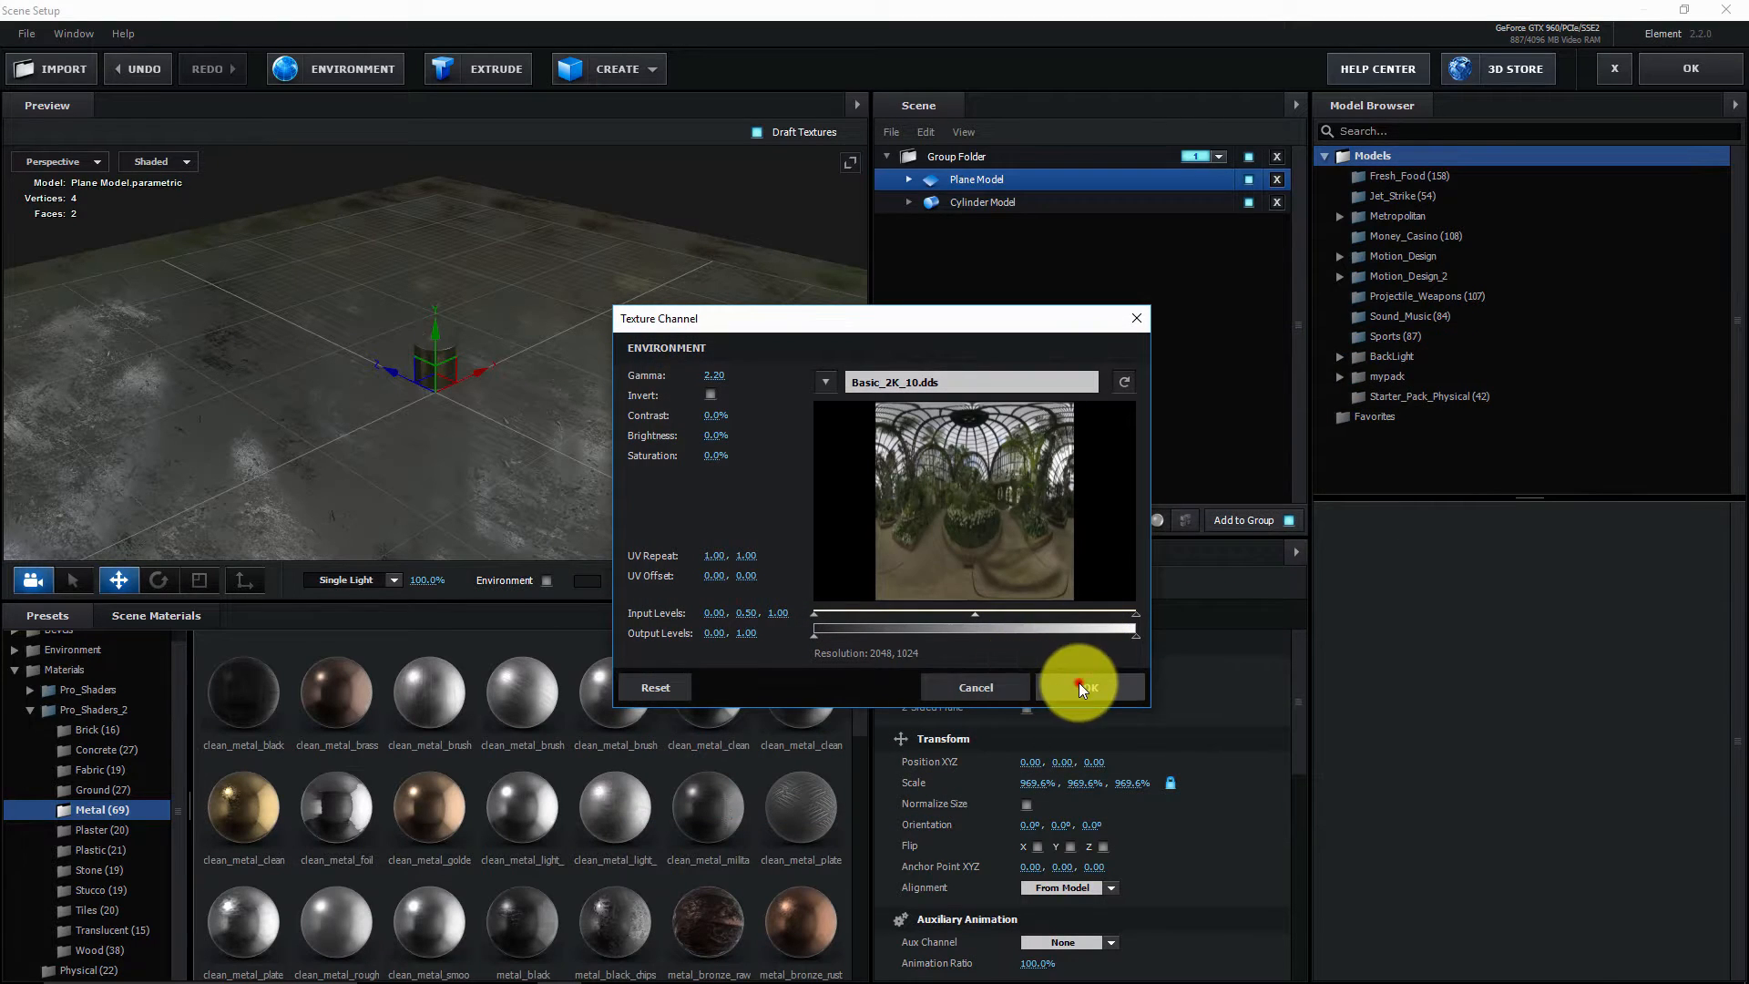
pyautogui.click(1079, 682)
pyautogui.click(1672, 66)
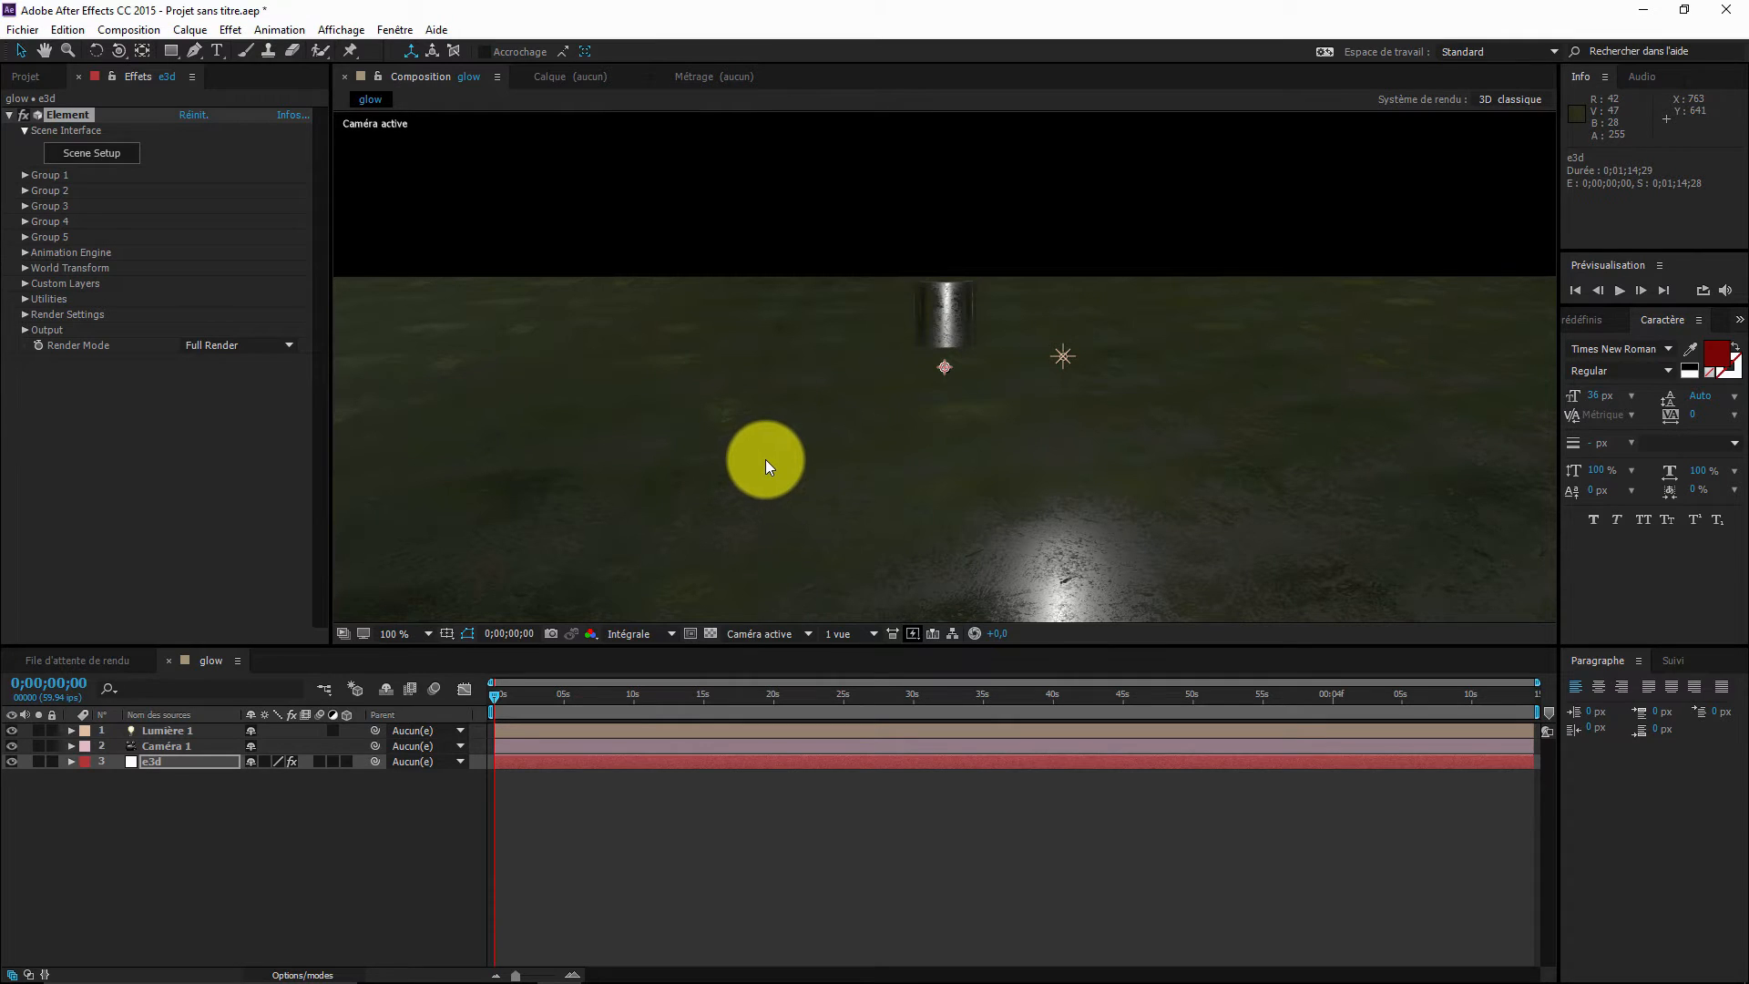
# - Reopen the scene setup, stretch the cylinder vertically to about 64.6% Y scale, and raise it to about Y 0.44
pyautogui.click(123, 153)
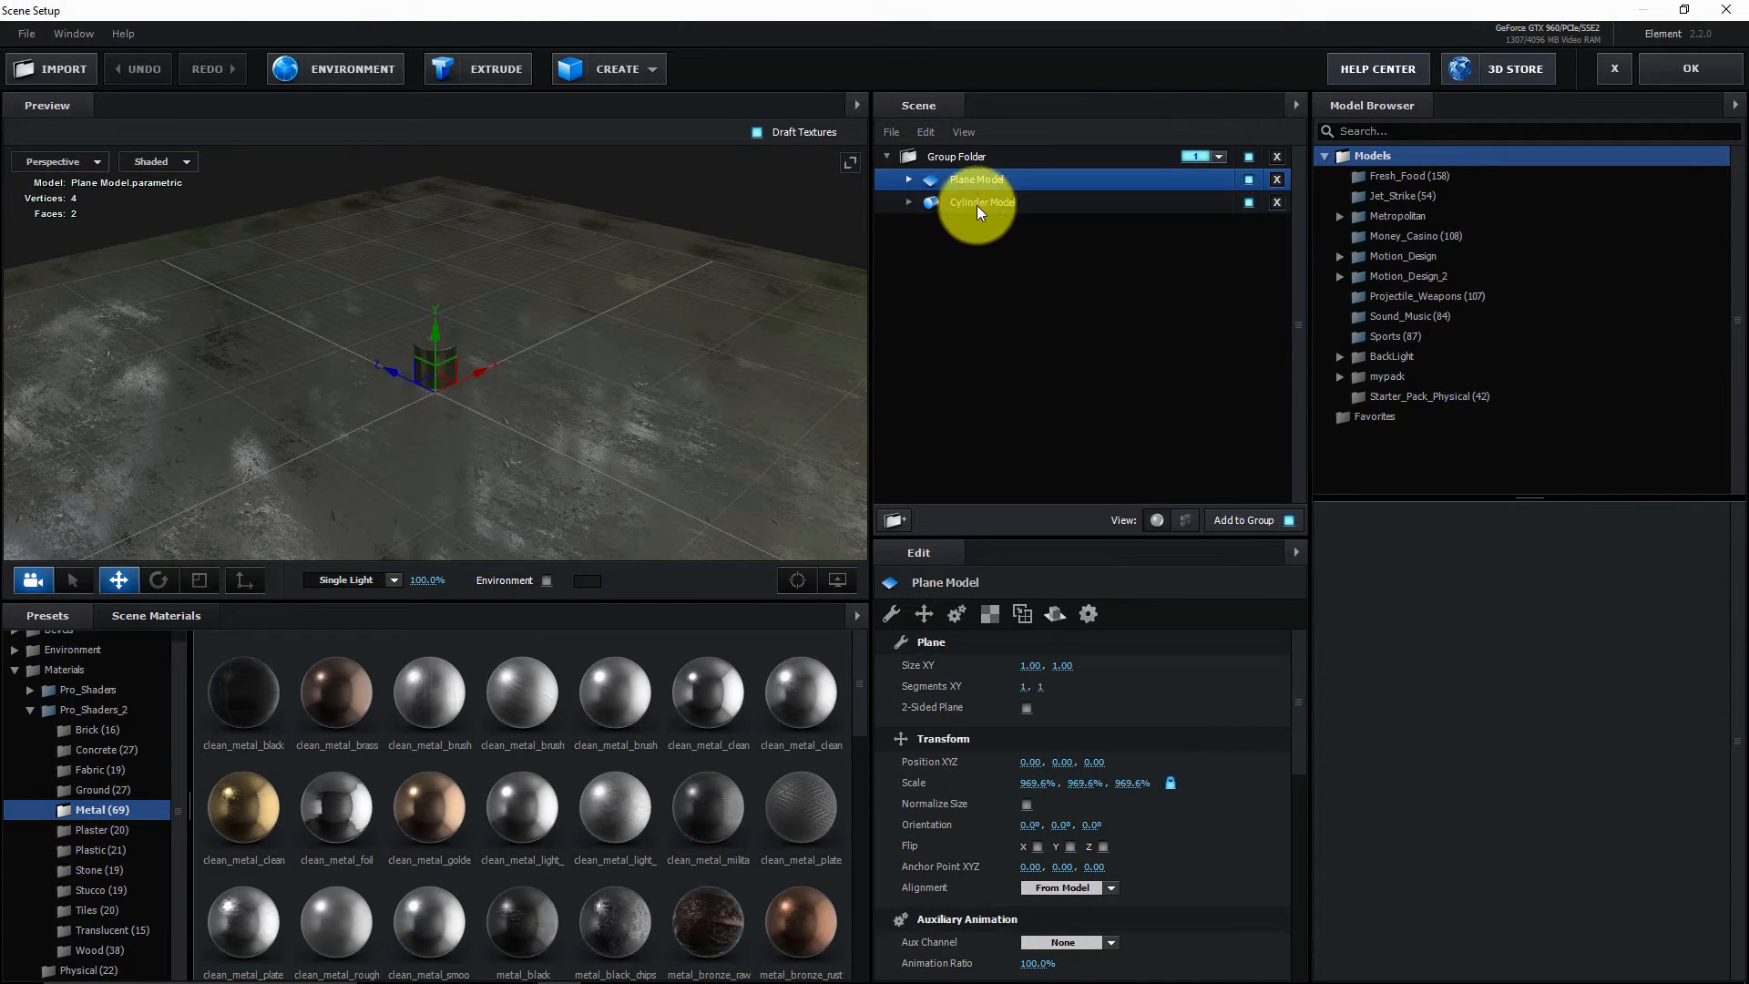
pyautogui.click(981, 203)
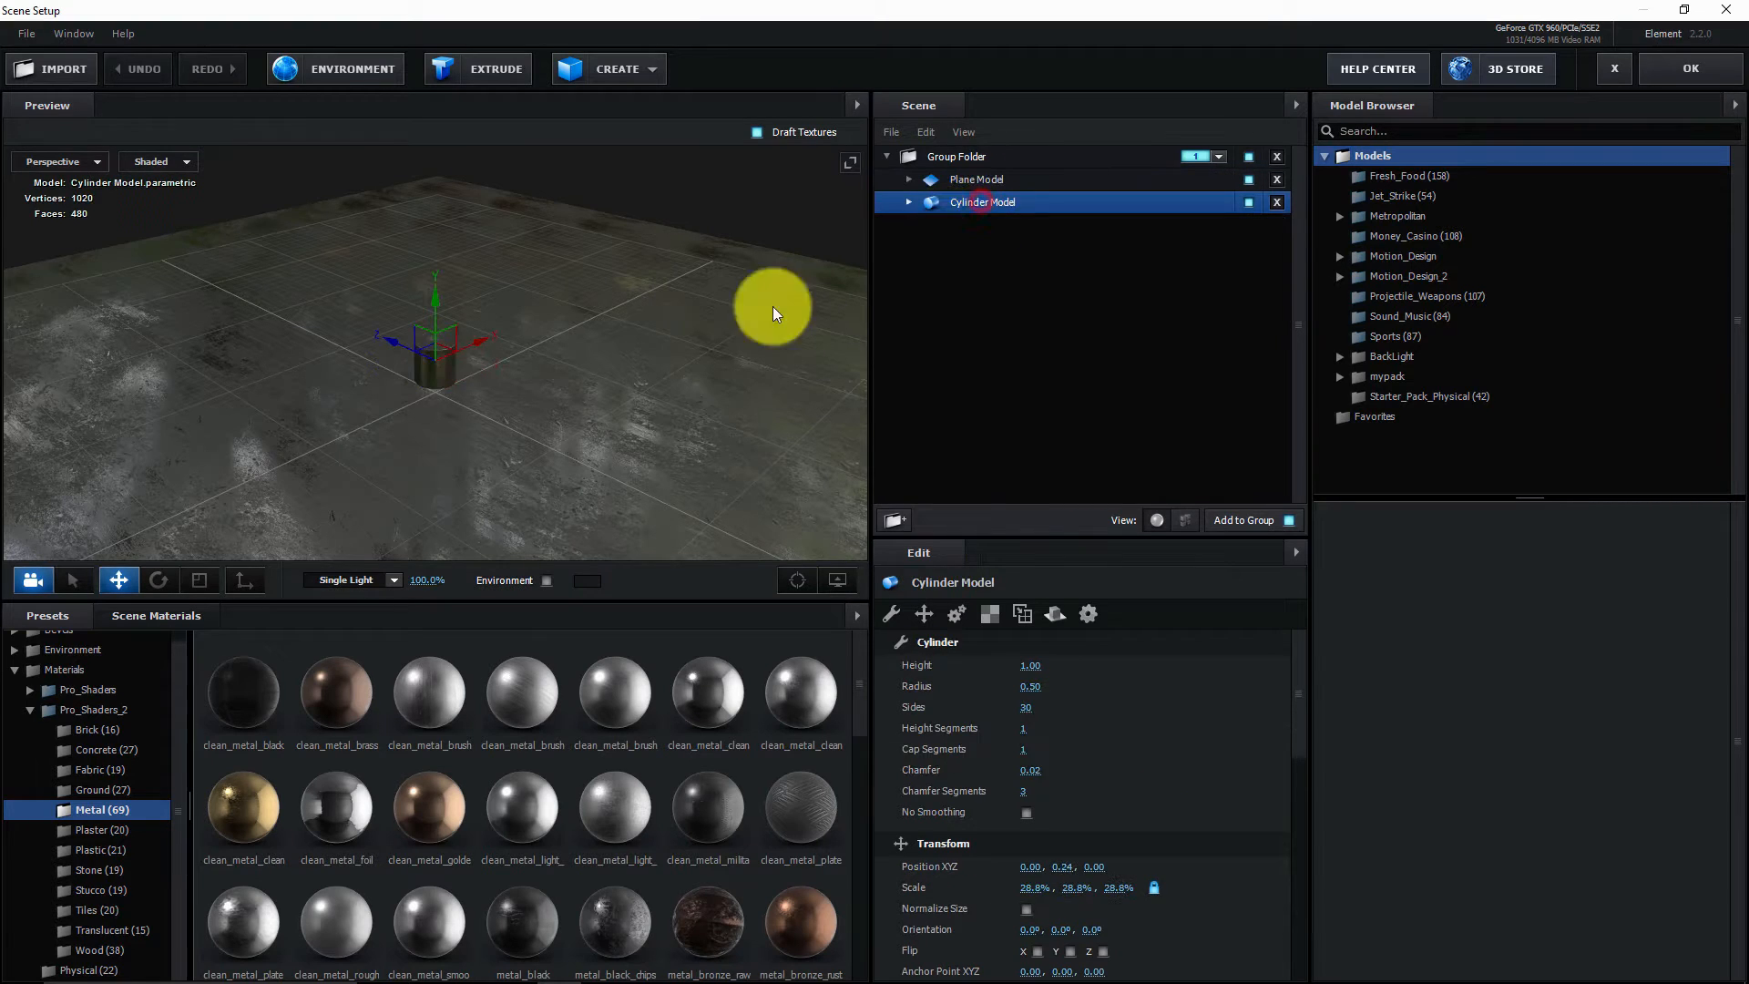
pyautogui.click(161, 580)
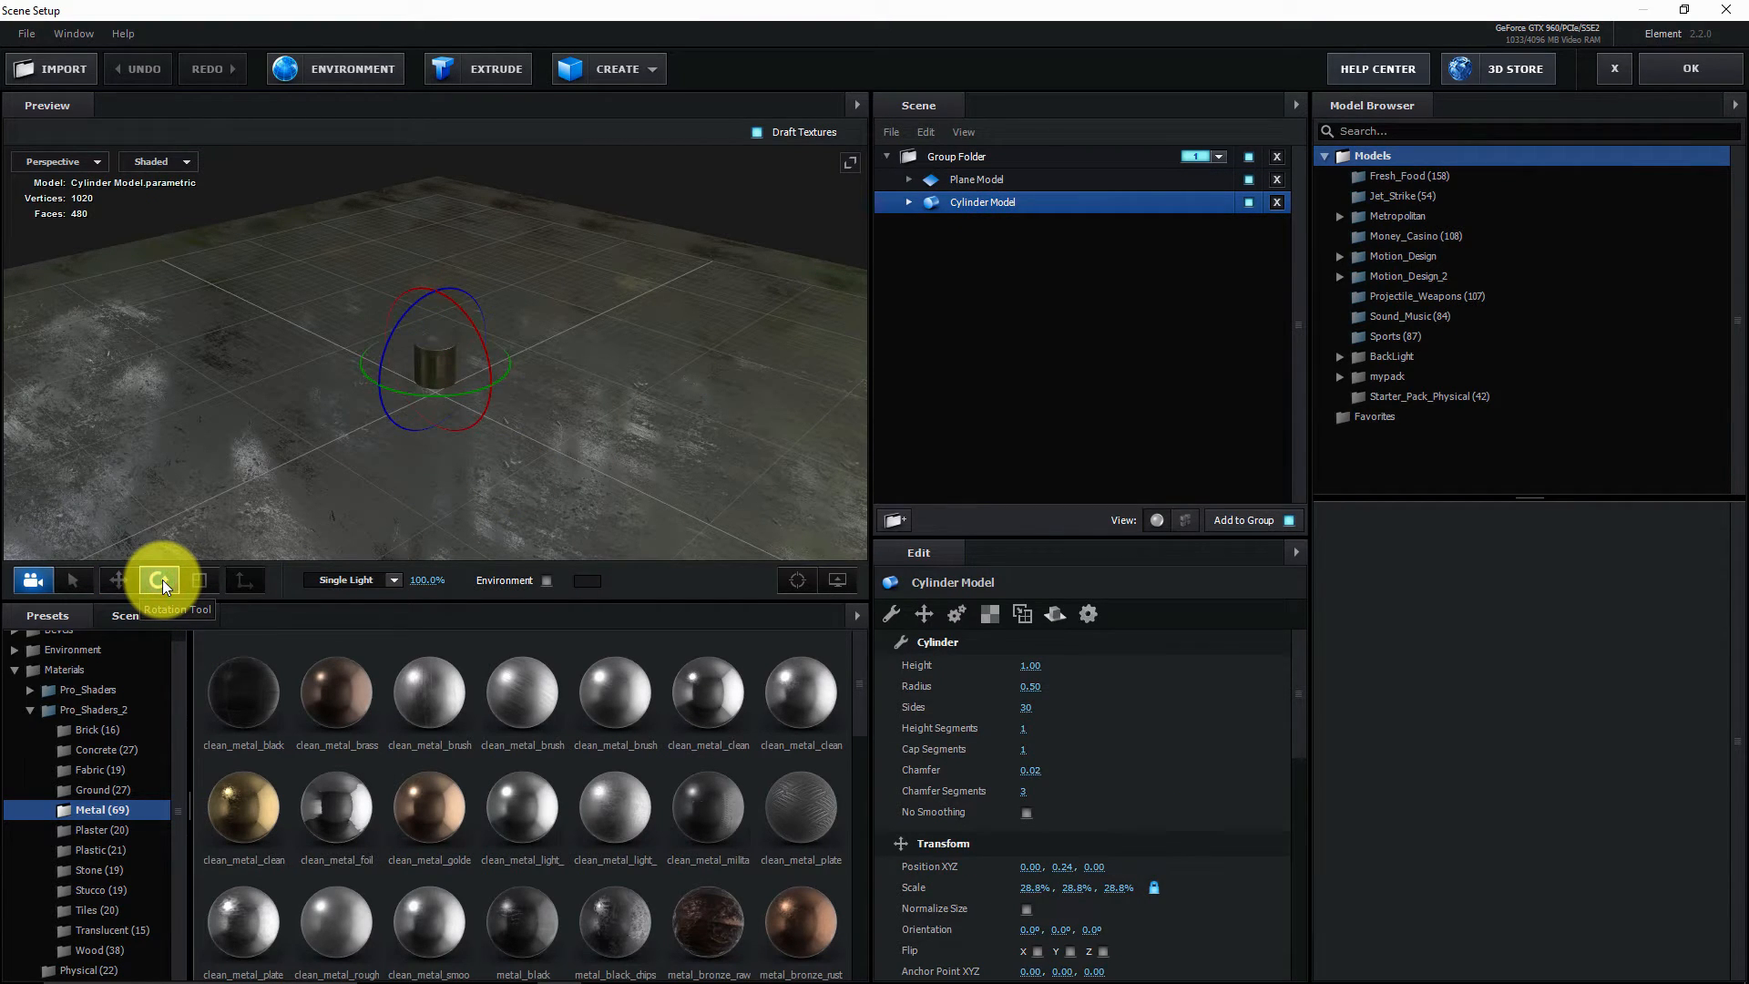
pyautogui.click(192, 579)
pyautogui.moveTo(440, 316); pyautogui.dragTo(443, 280)
pyautogui.click(119, 580)
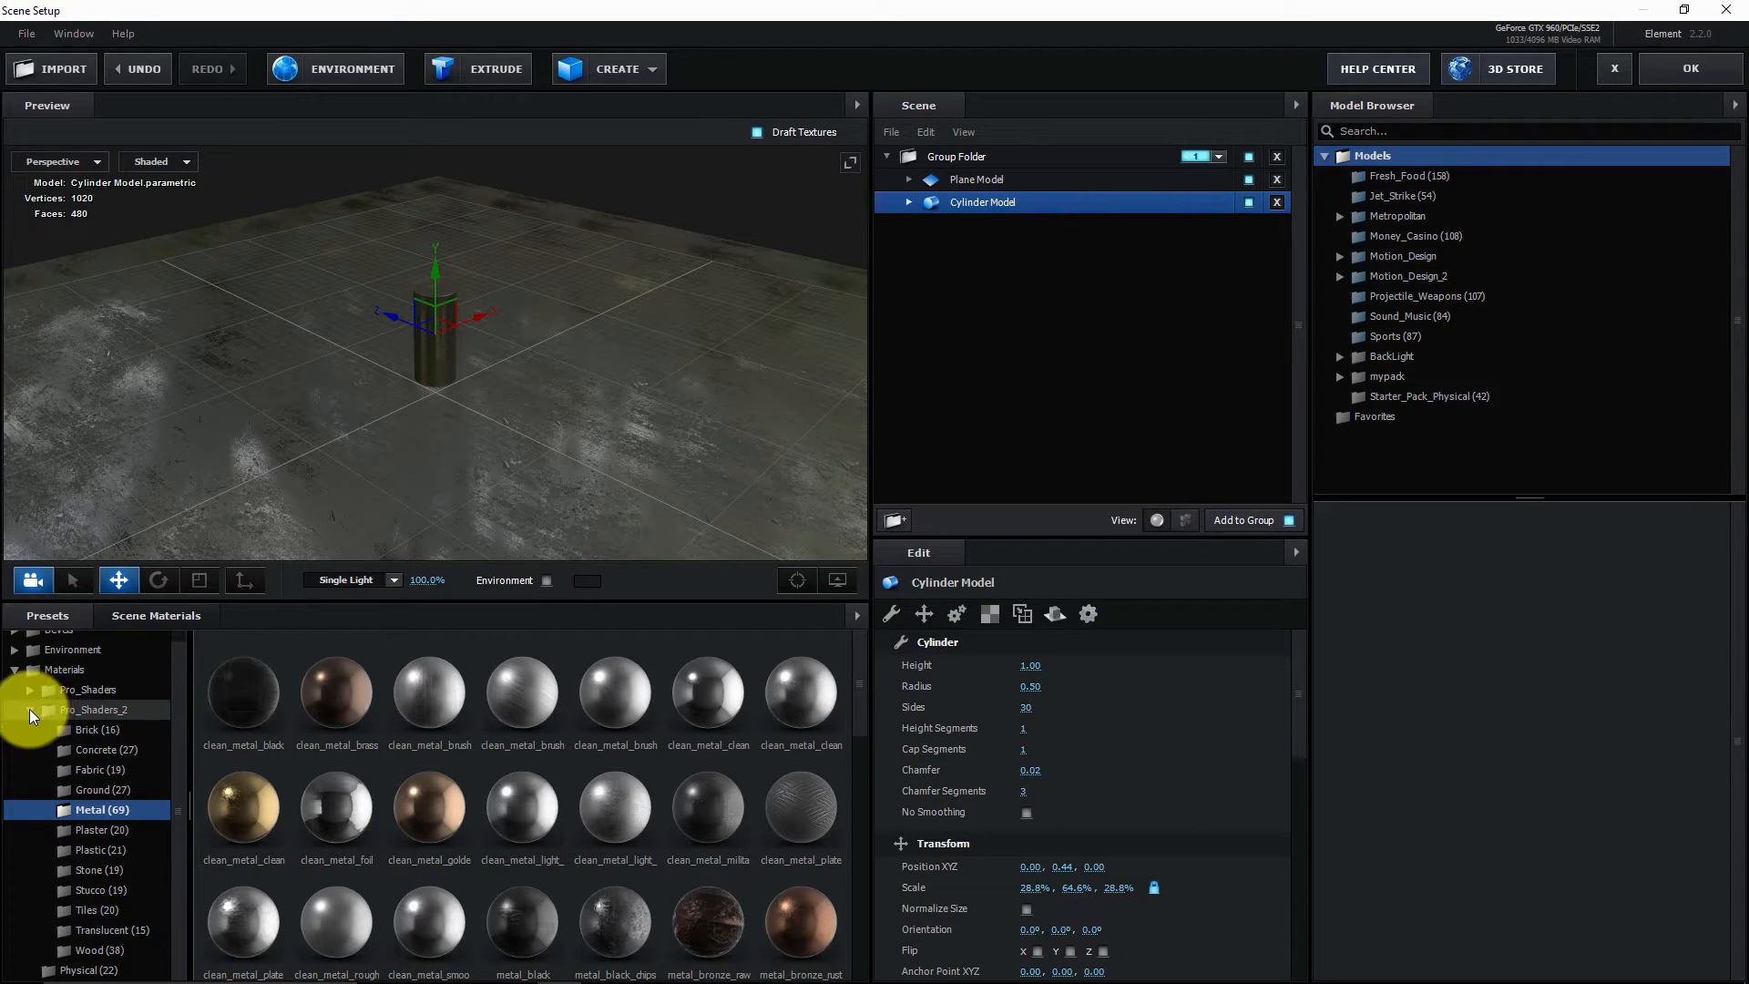
# - Shorten the cylinder to a Y scale of about 33.9% and open the Physical material presets
pyautogui.click(15, 669)
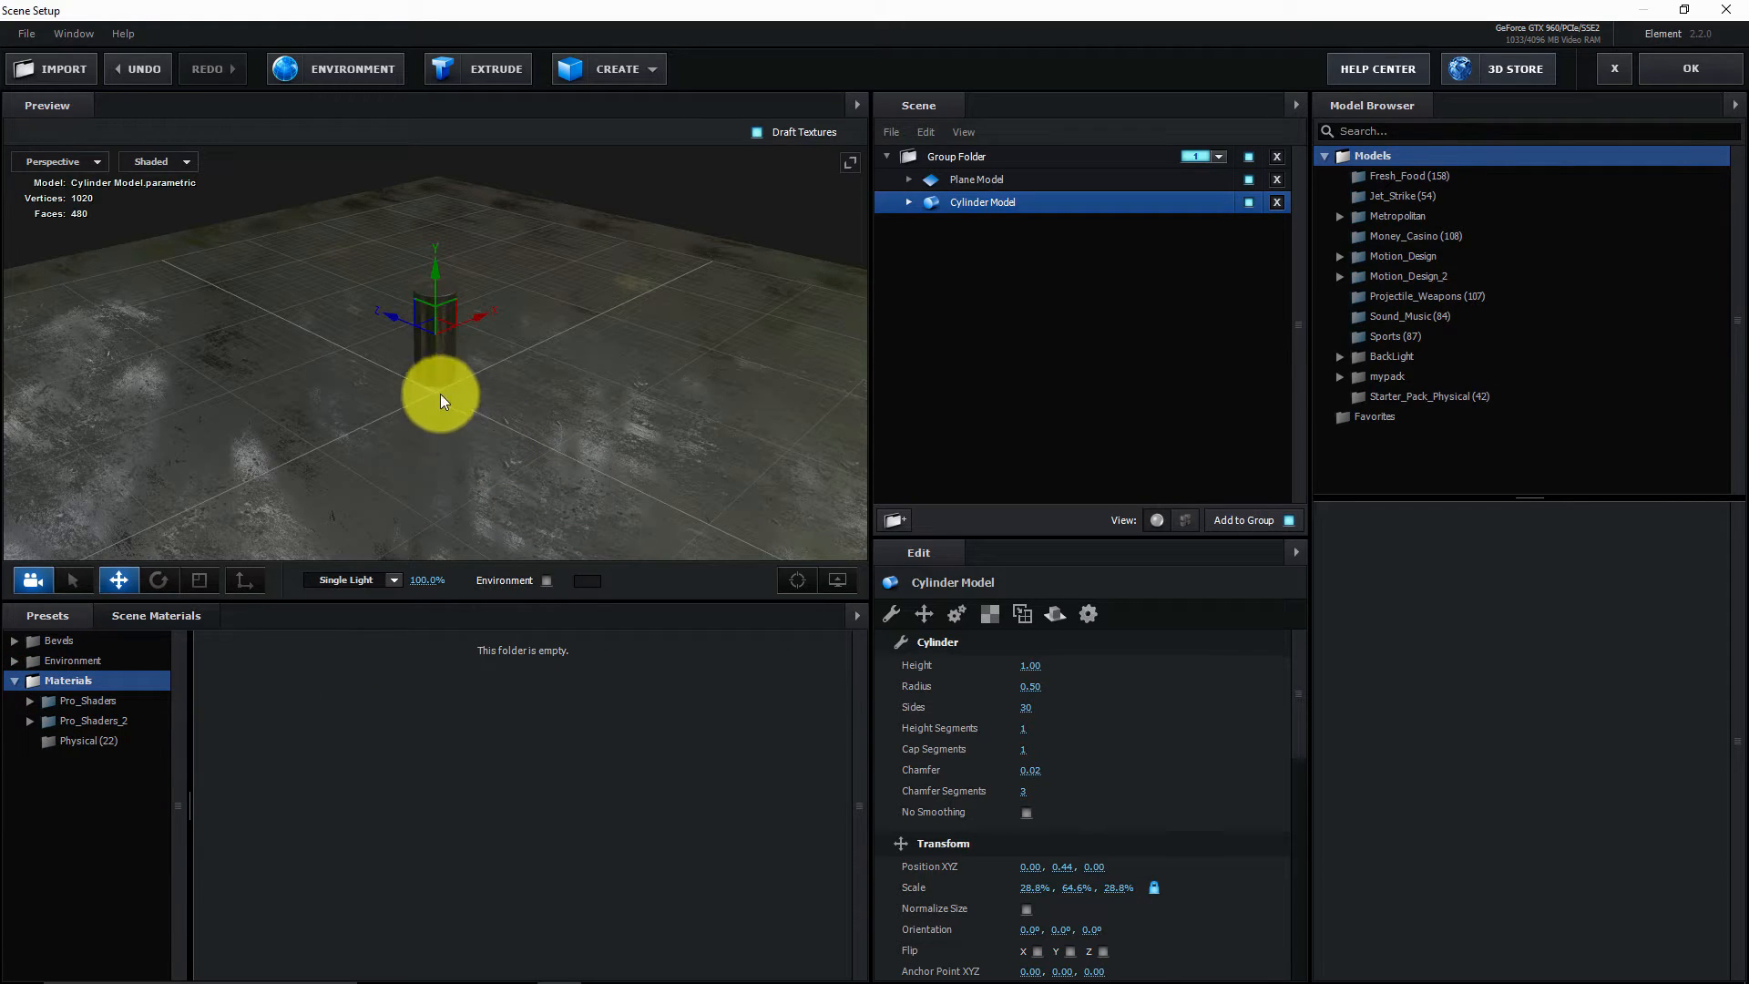
pyautogui.click(200, 580)
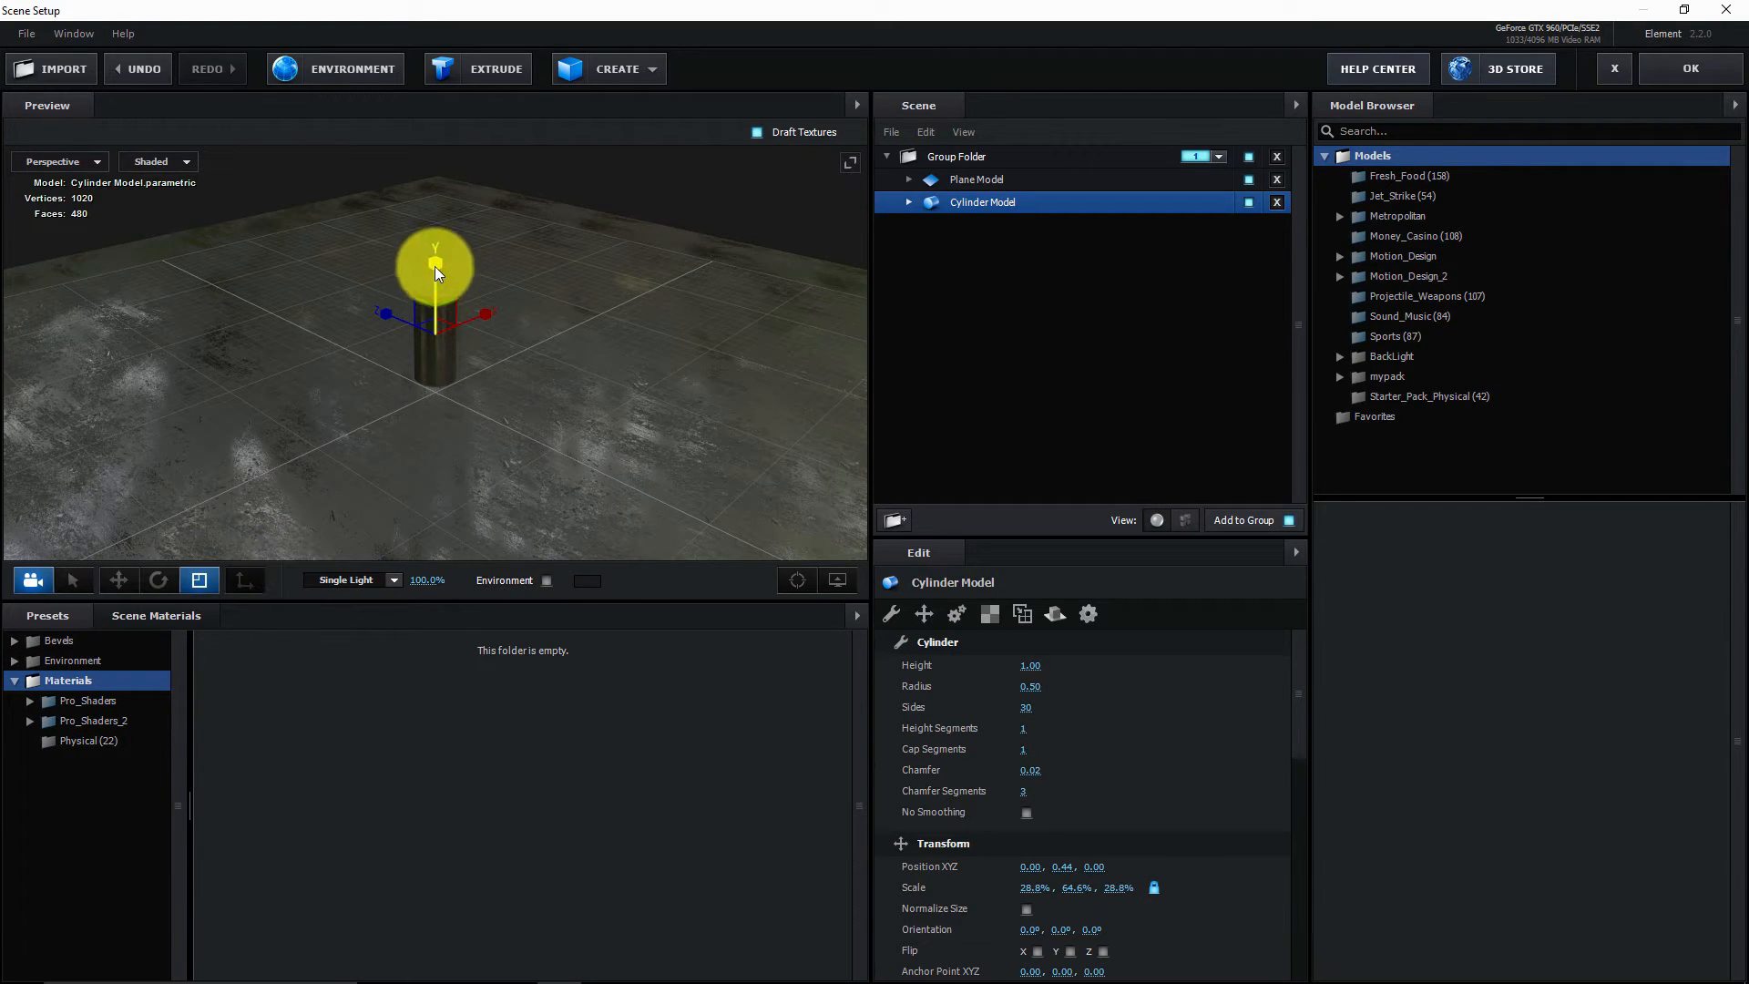
pyautogui.moveTo(435, 266); pyautogui.dragTo(428, 288)
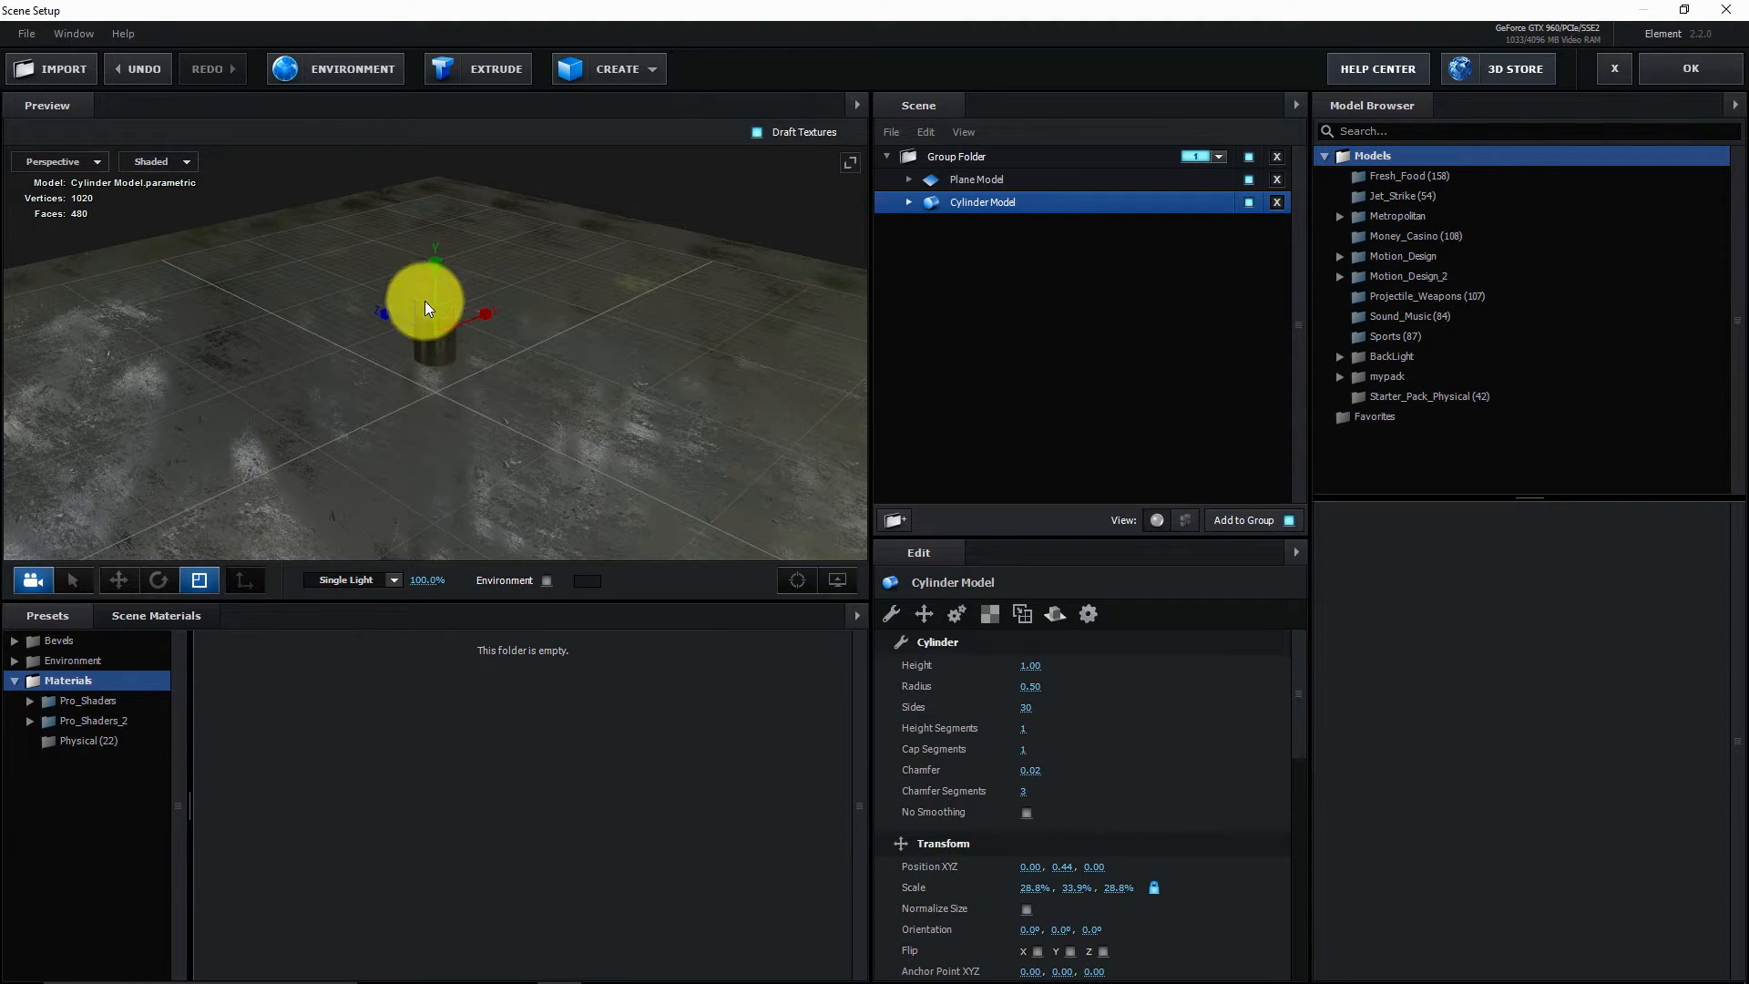
pyautogui.click(121, 580)
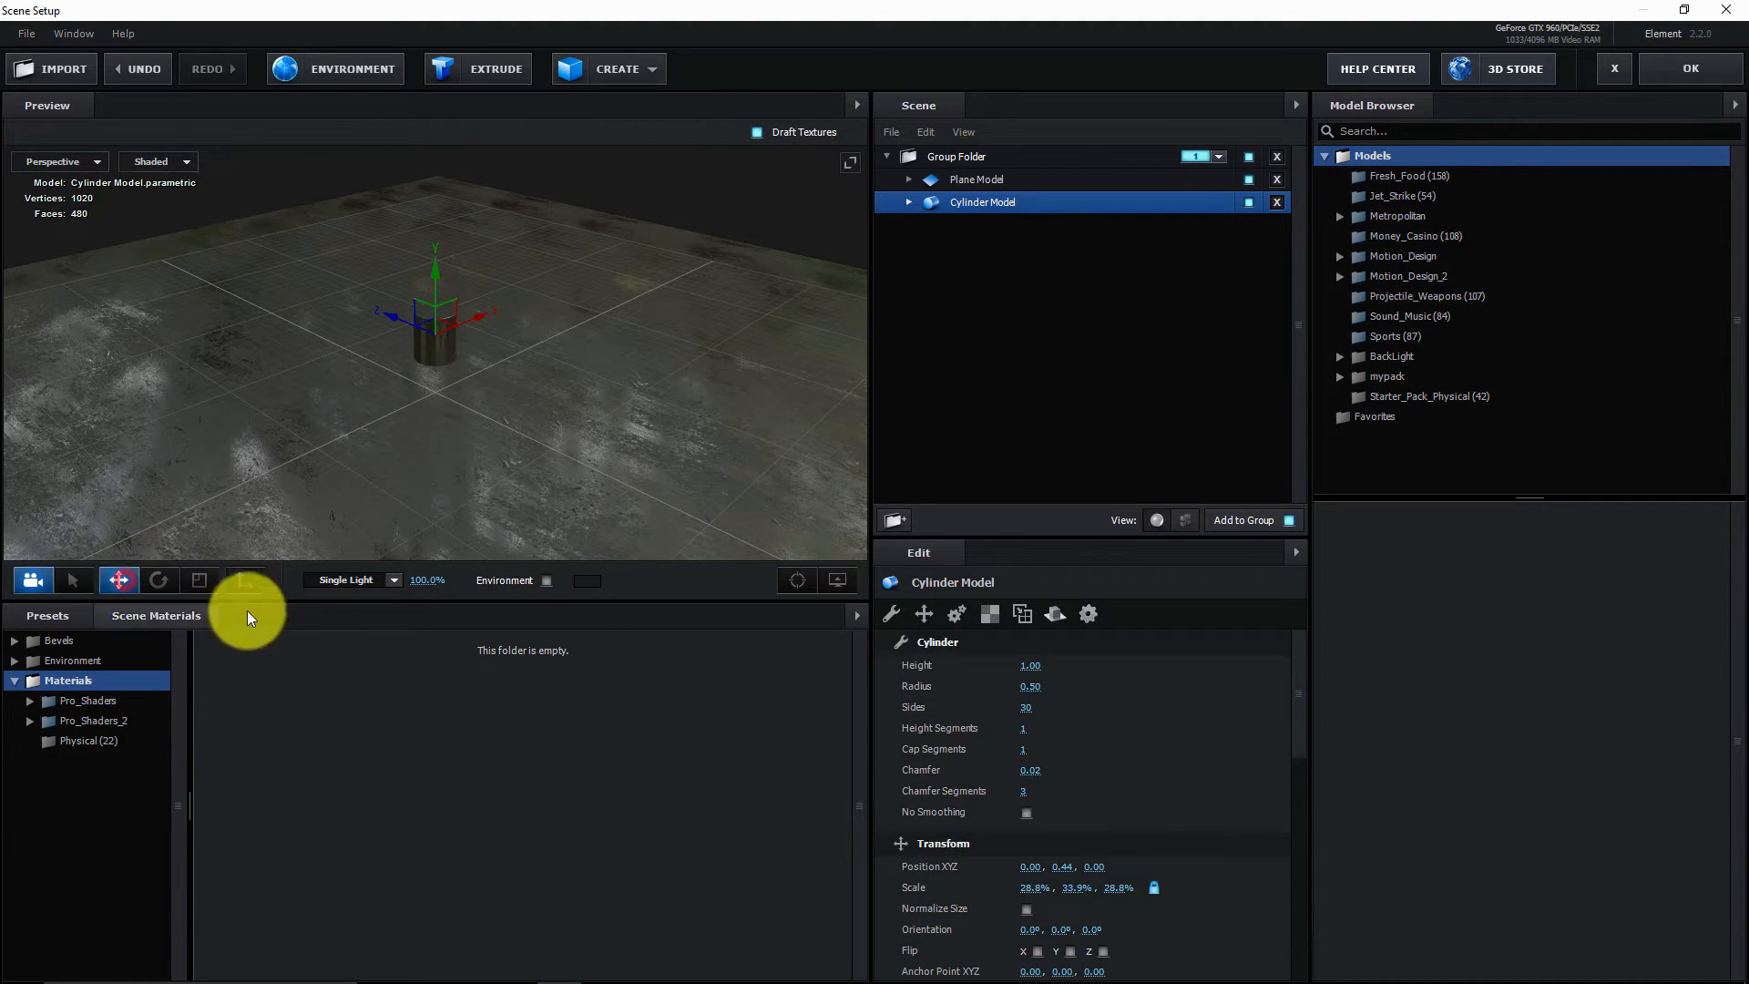
pyautogui.click(100, 741)
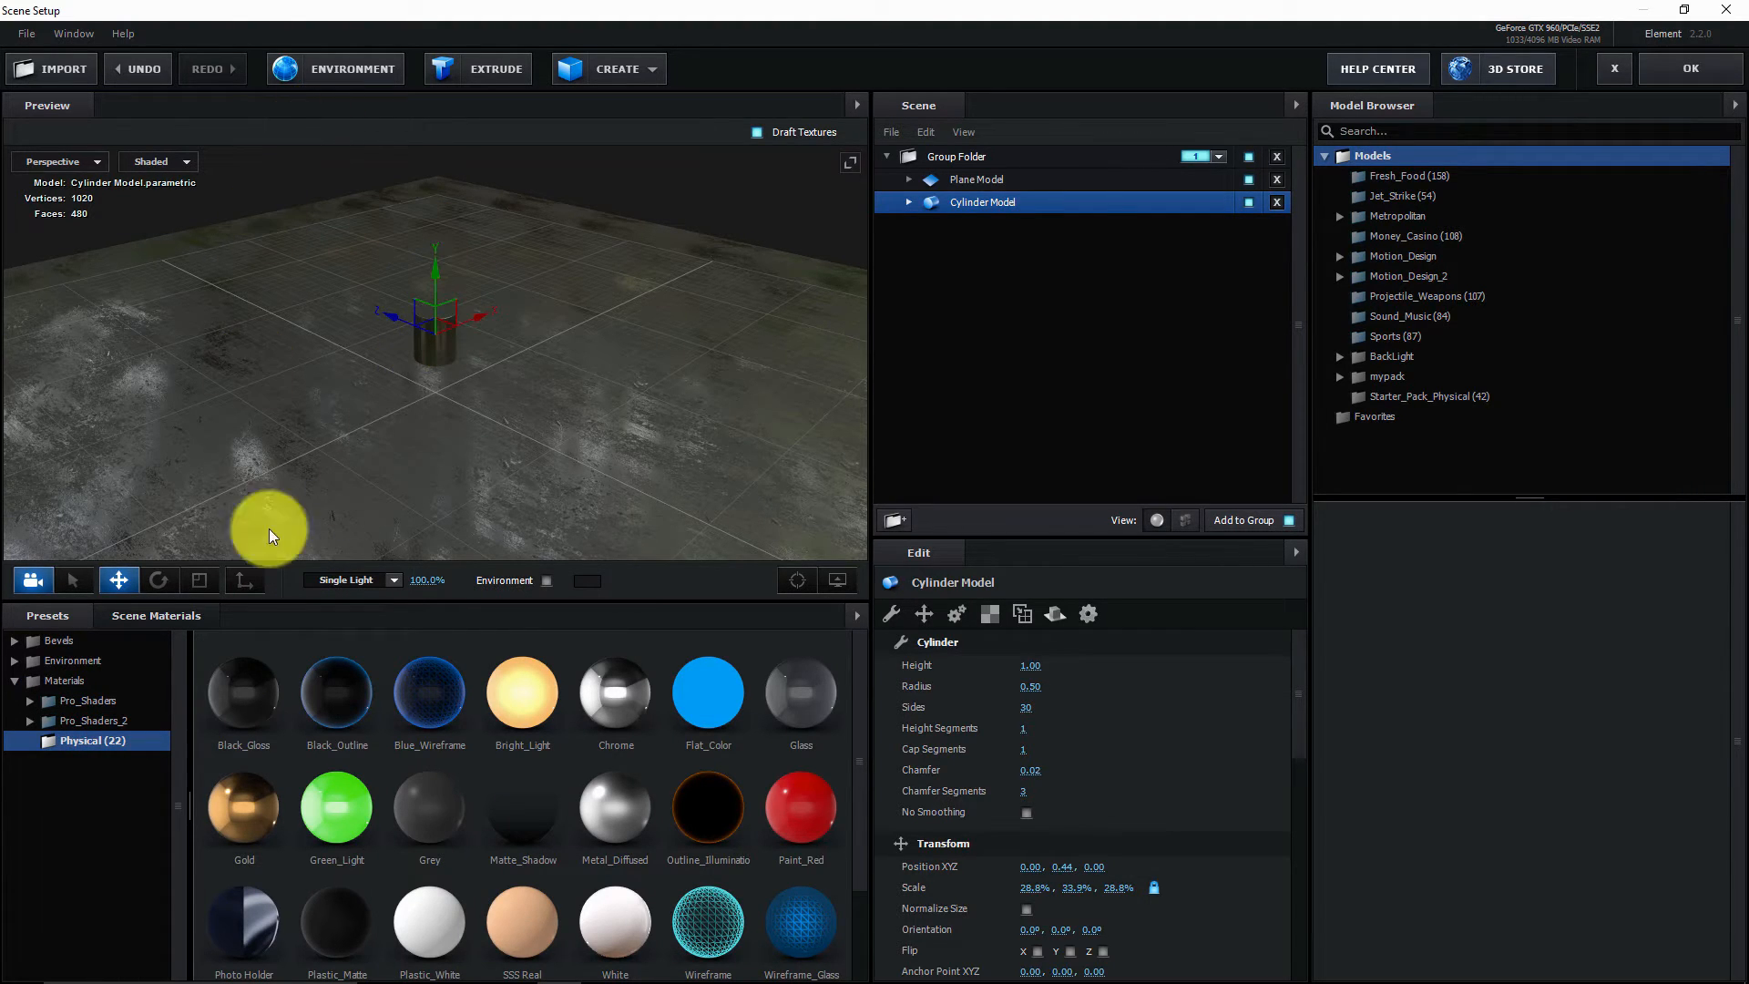
# - Rotate the cylinder to about 270° around X so it lies horizontally, fine-tuning the angle in the Right view
pyautogui.click(159, 580)
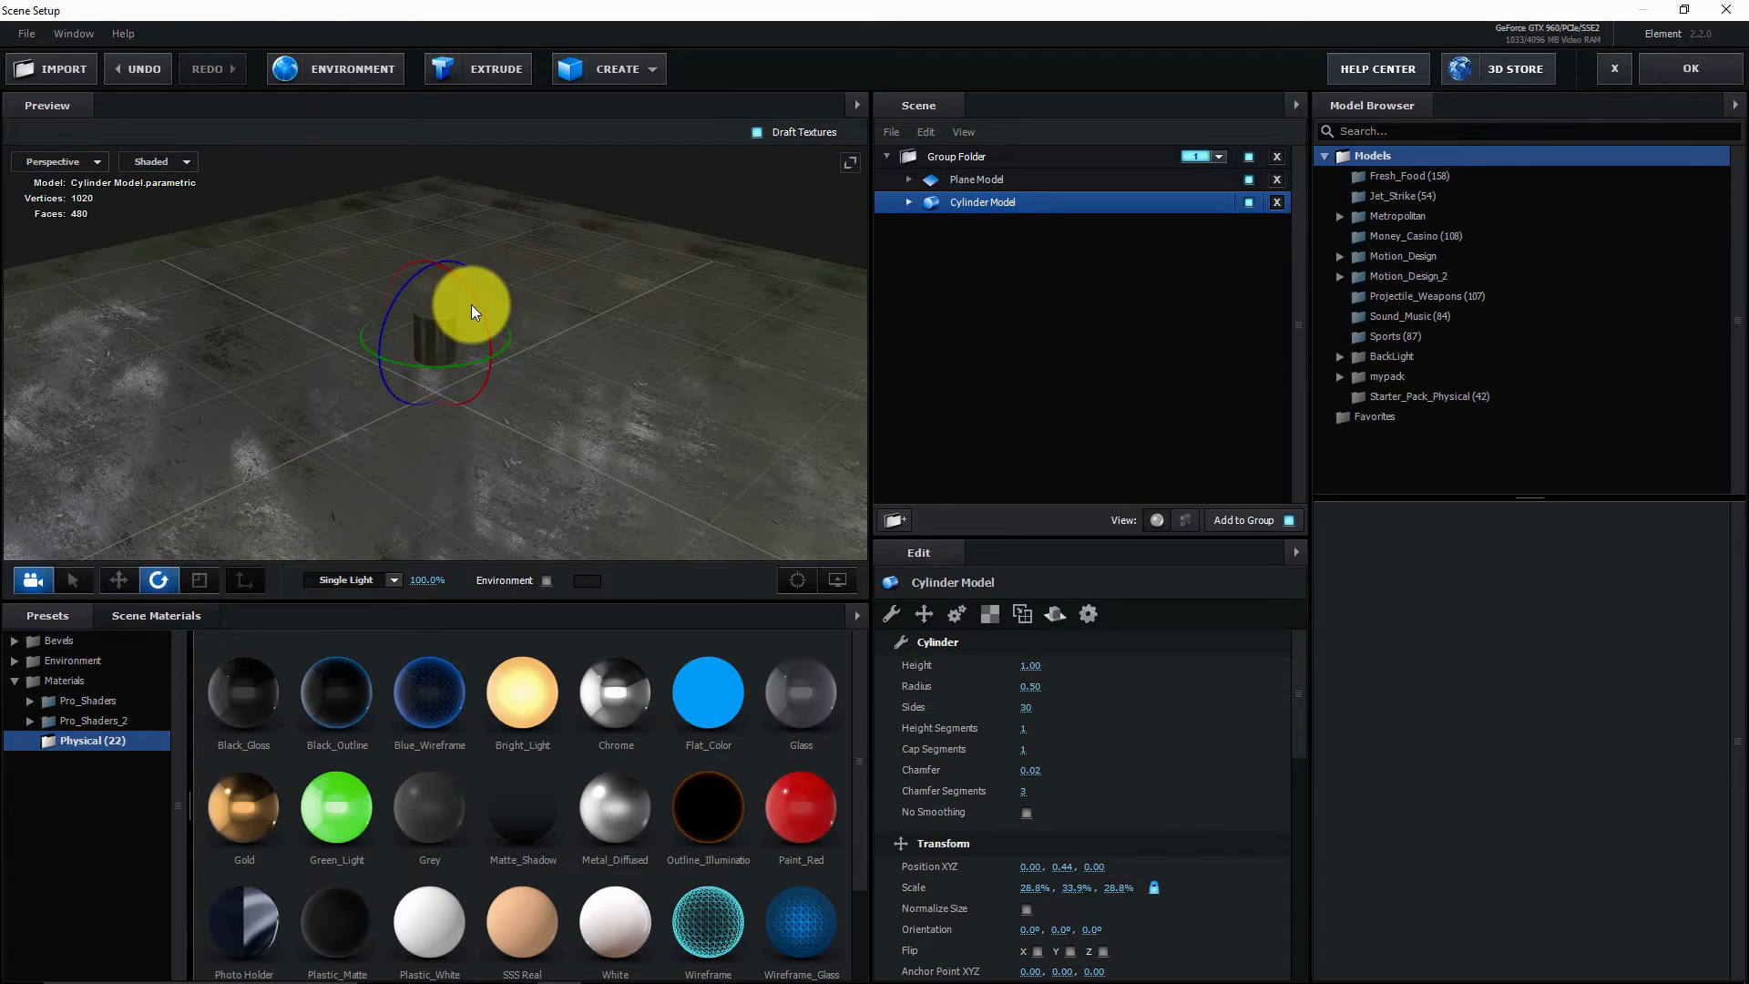
pyautogui.moveTo(473, 302); pyautogui.dragTo(516, 445)
pyautogui.click(50, 160)
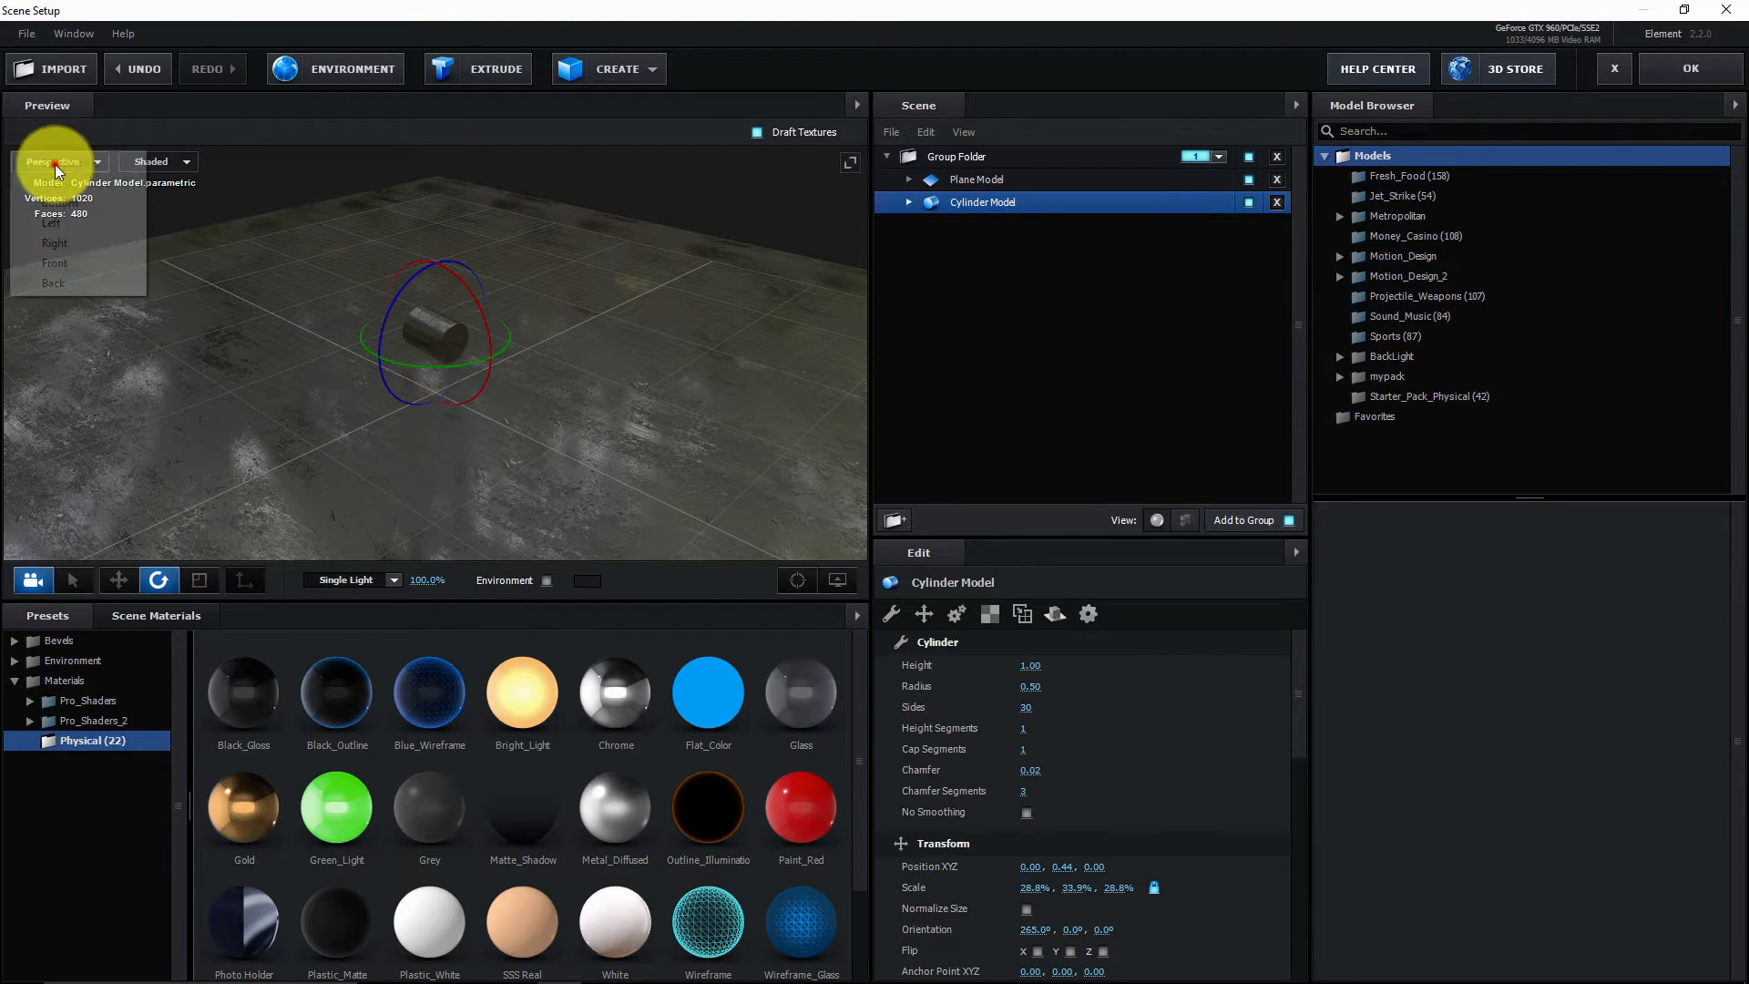
pyautogui.click(75, 244)
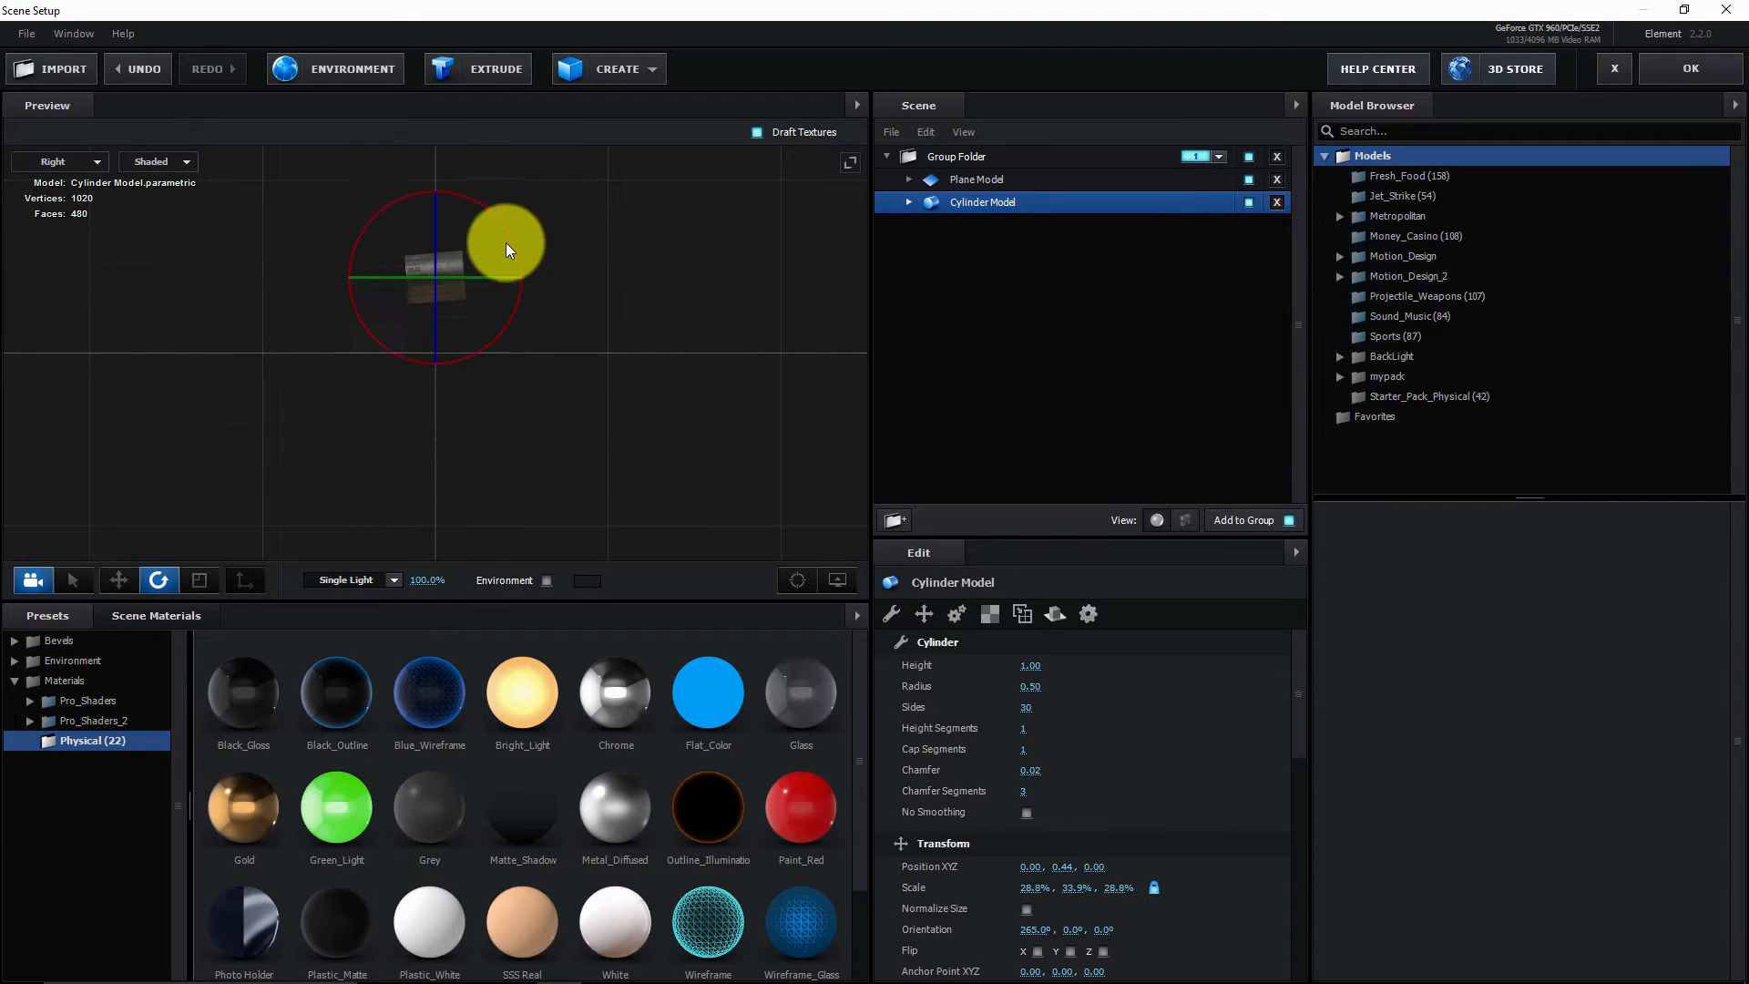
pyautogui.moveTo(512, 238); pyautogui.dragTo(515, 243)
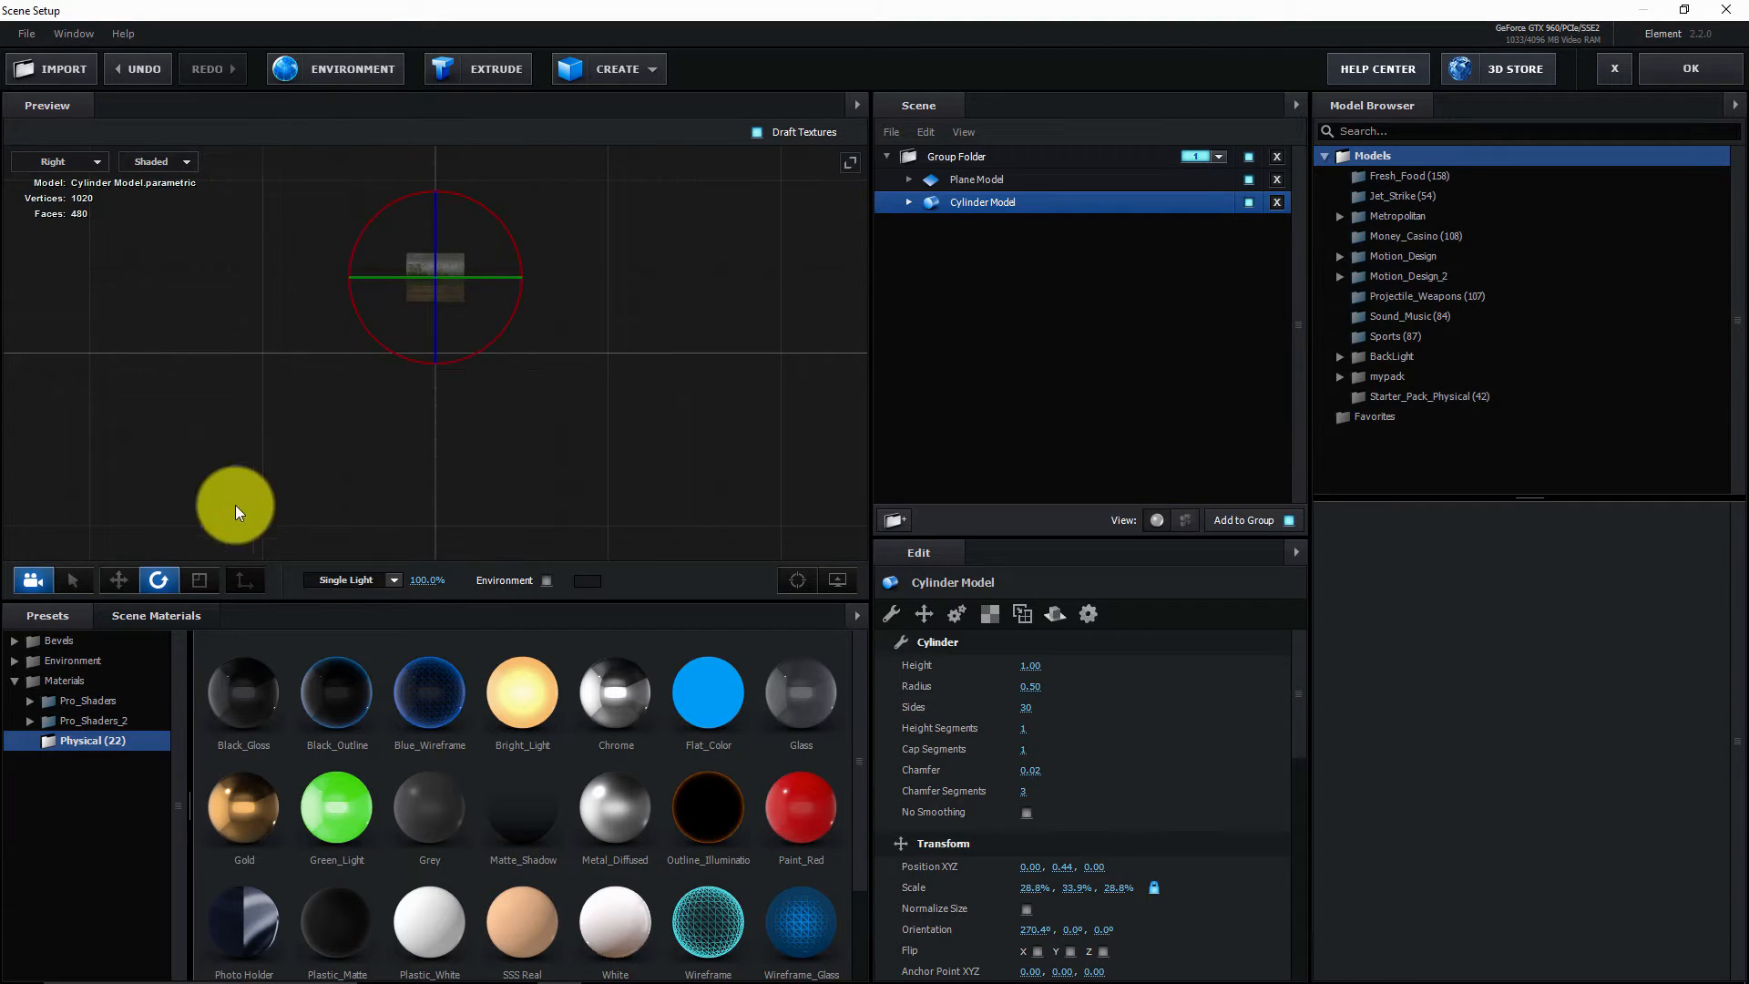
# - Lower the cylinder to about Y 0.28 and duplicate it along Z, placing the copy at about Z 0.32
pyautogui.click(115, 582)
pyautogui.moveTo(432, 208); pyautogui.dragTo(429, 247)
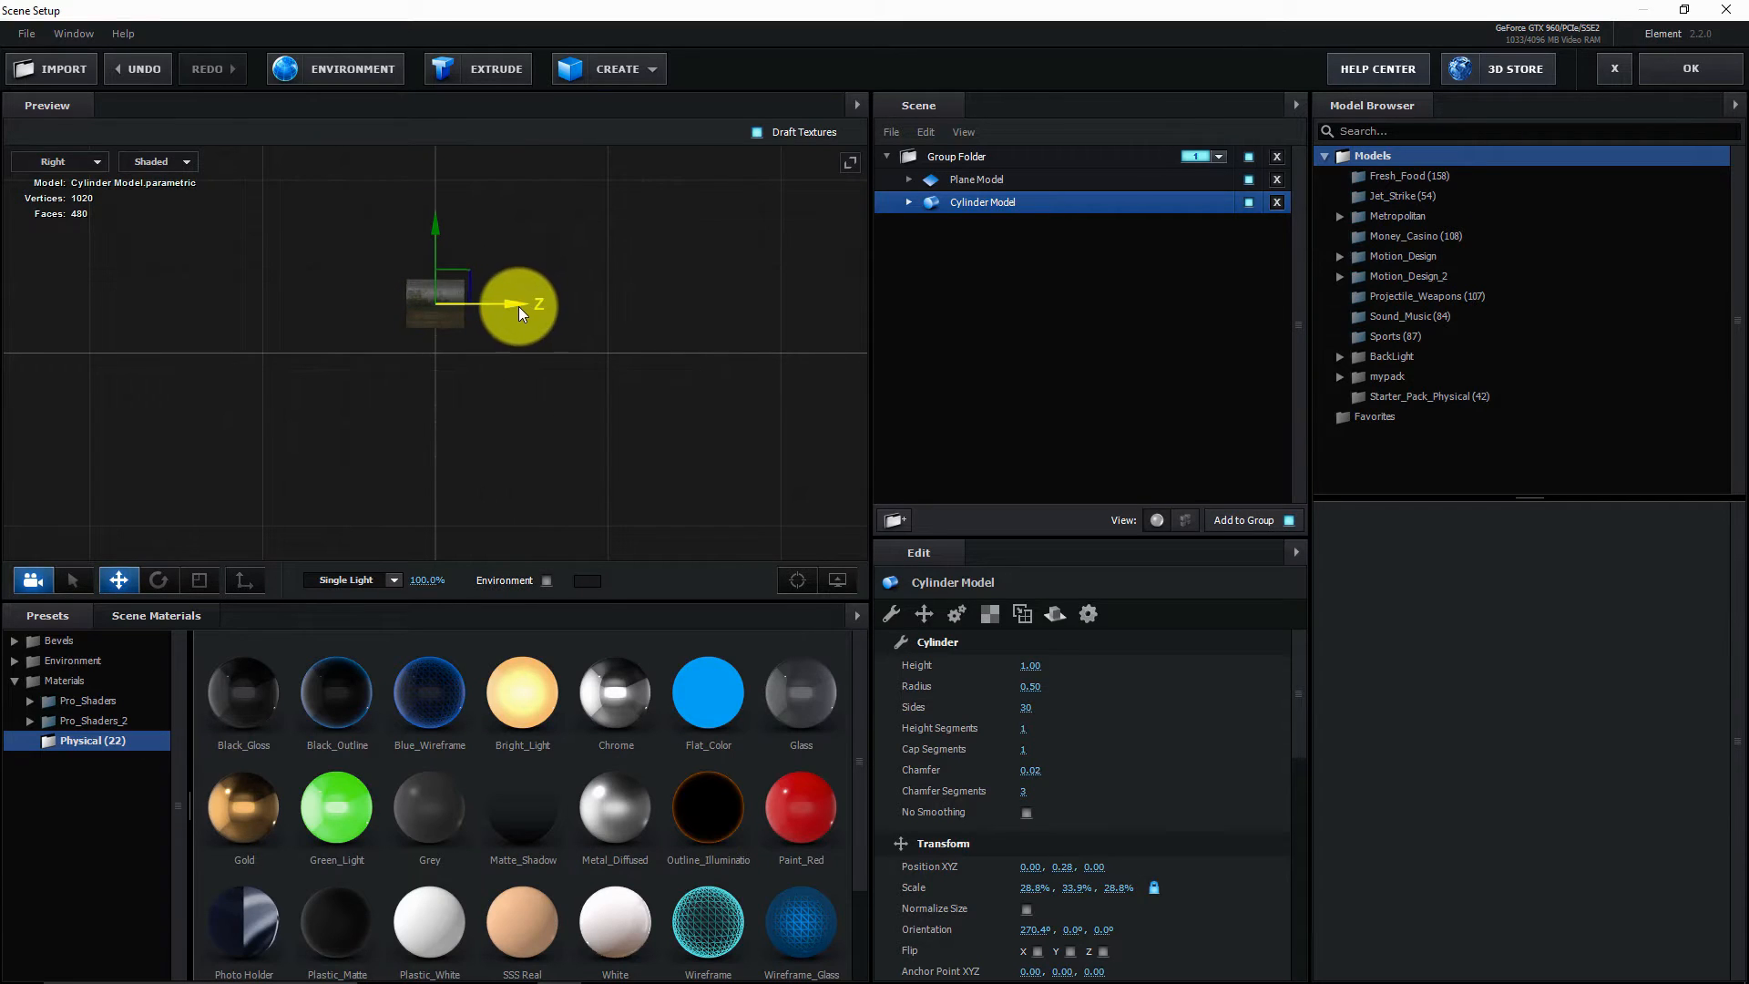
pyautogui.keyDown('ctrl'); pyautogui.moveTo(517, 305); pyautogui.dragTo(573, 315); pyautogui.keyUp('ctrl')
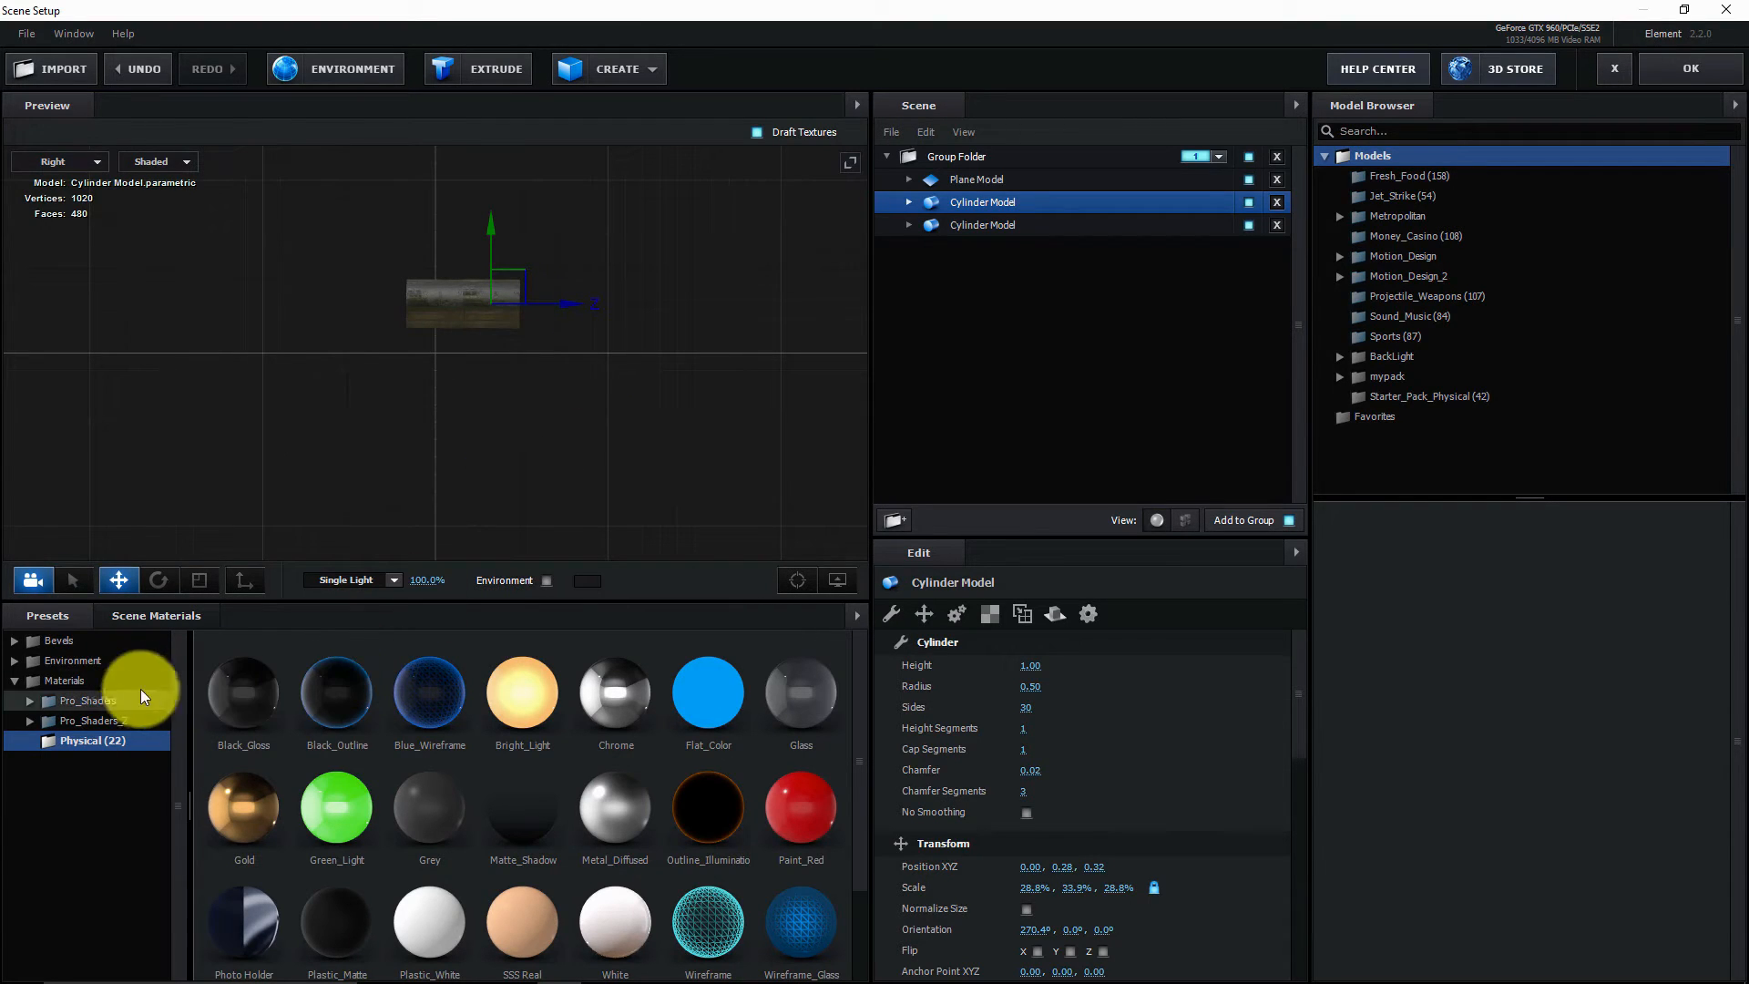
# - Browse the Pro_Shaders_2 materials, apply the black stone_rock_wall preset from Stone to the original cylinder, and accept the scene
pyautogui.click(984, 226)
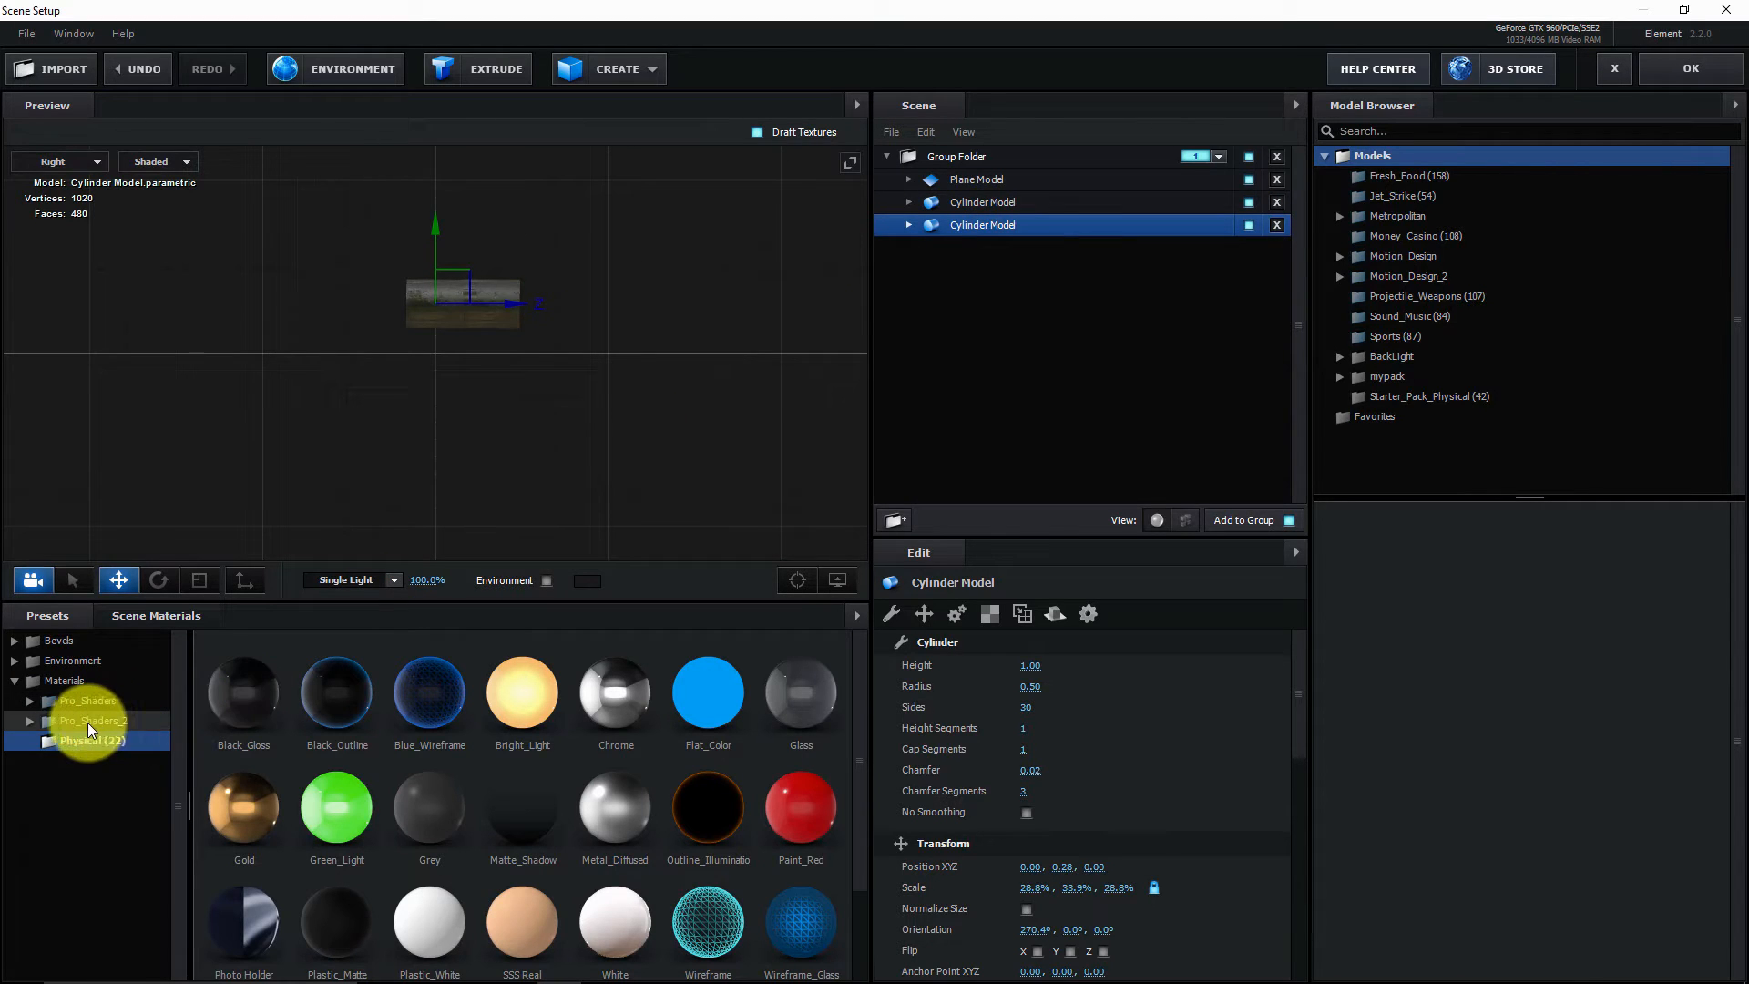
pyautogui.click(26, 719)
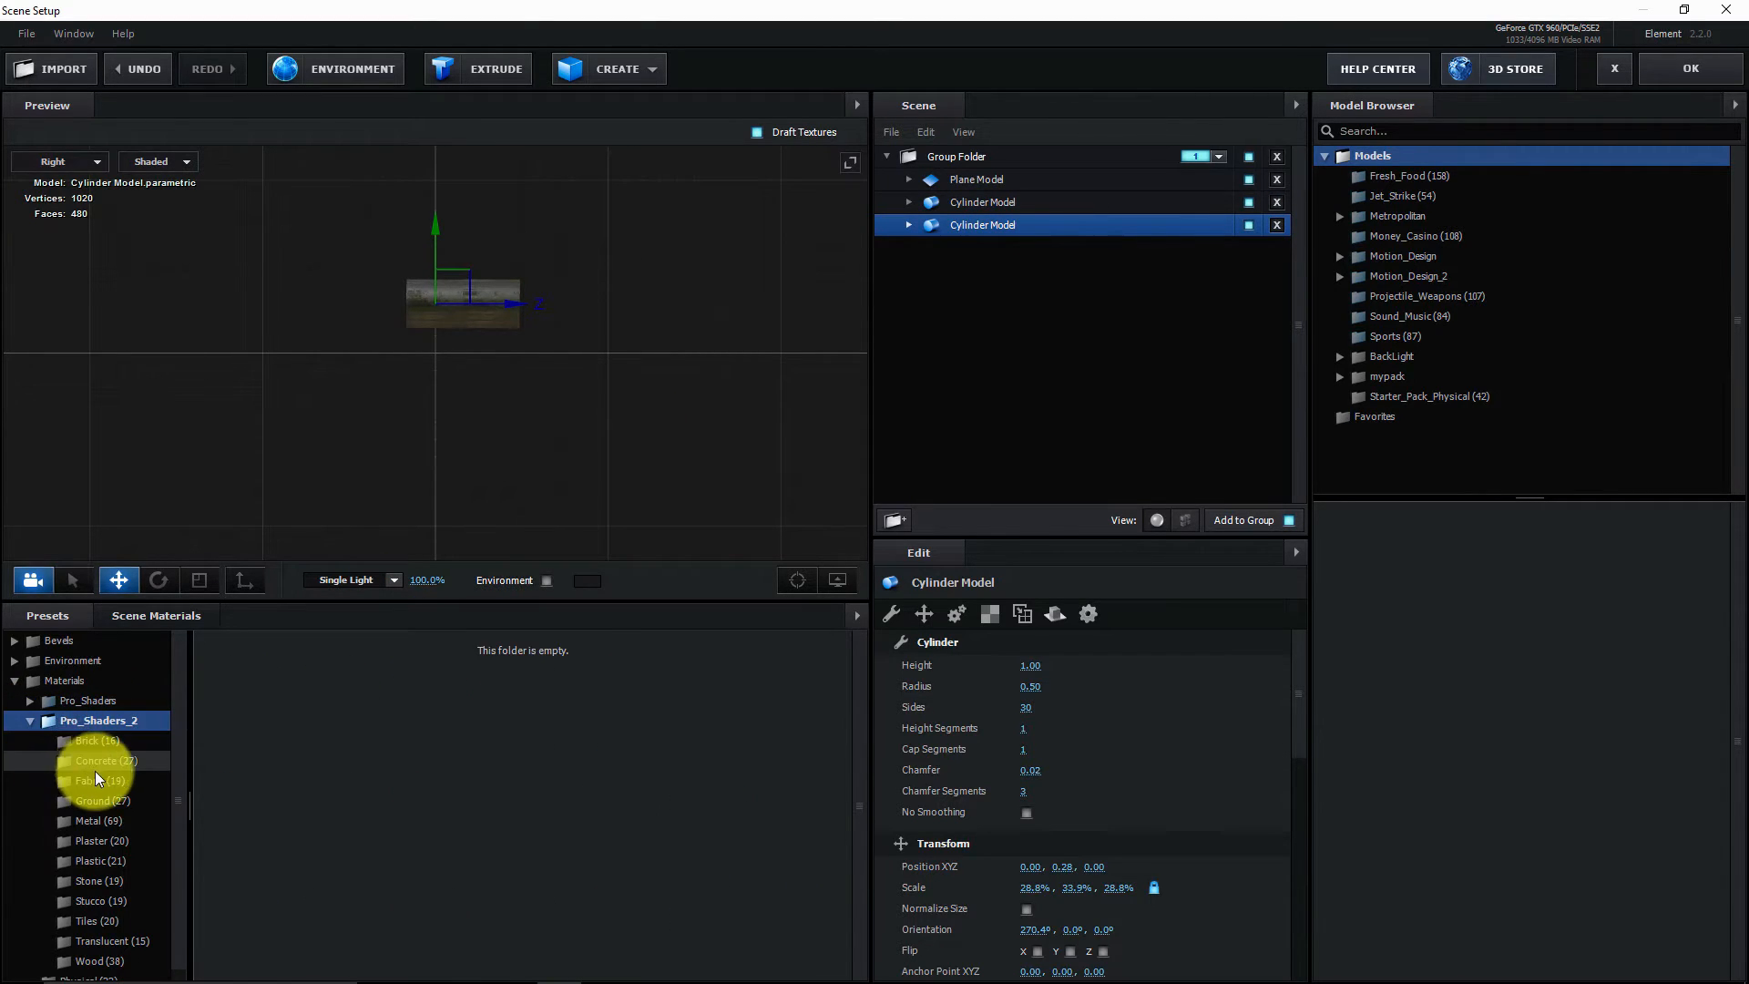
pyautogui.click(100, 777)
pyautogui.click(98, 800)
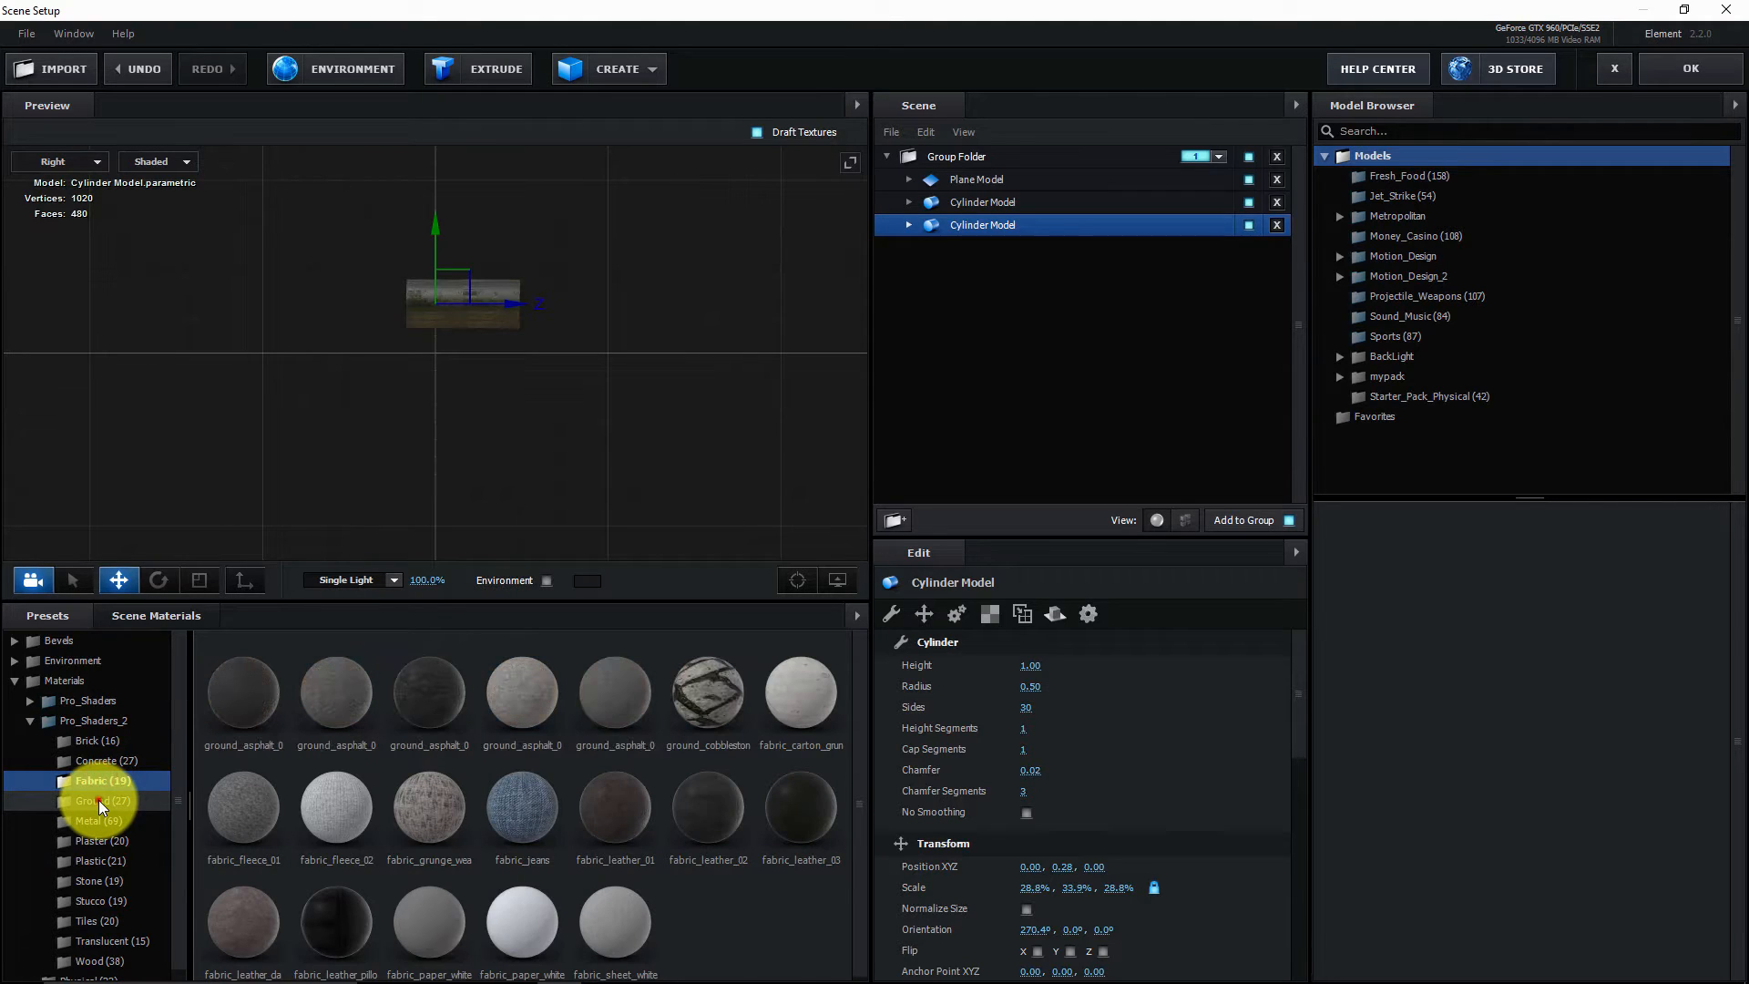
pyautogui.scroll(-1, 156, 796)
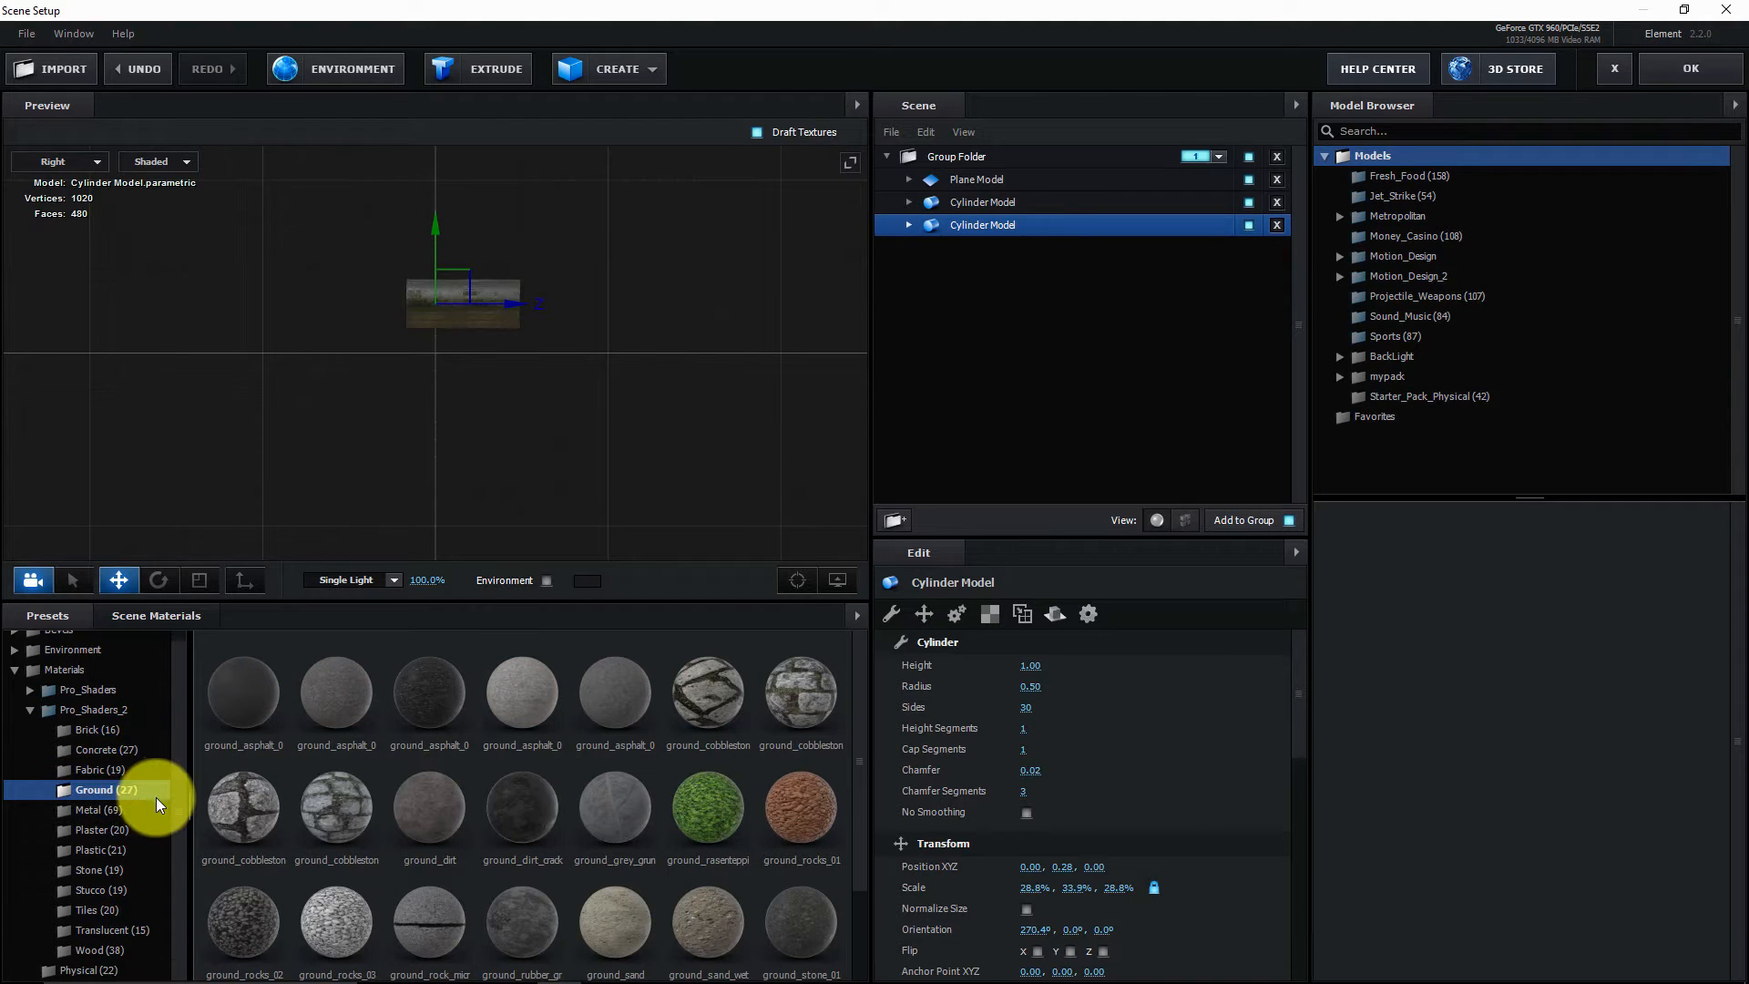
pyautogui.click(102, 847)
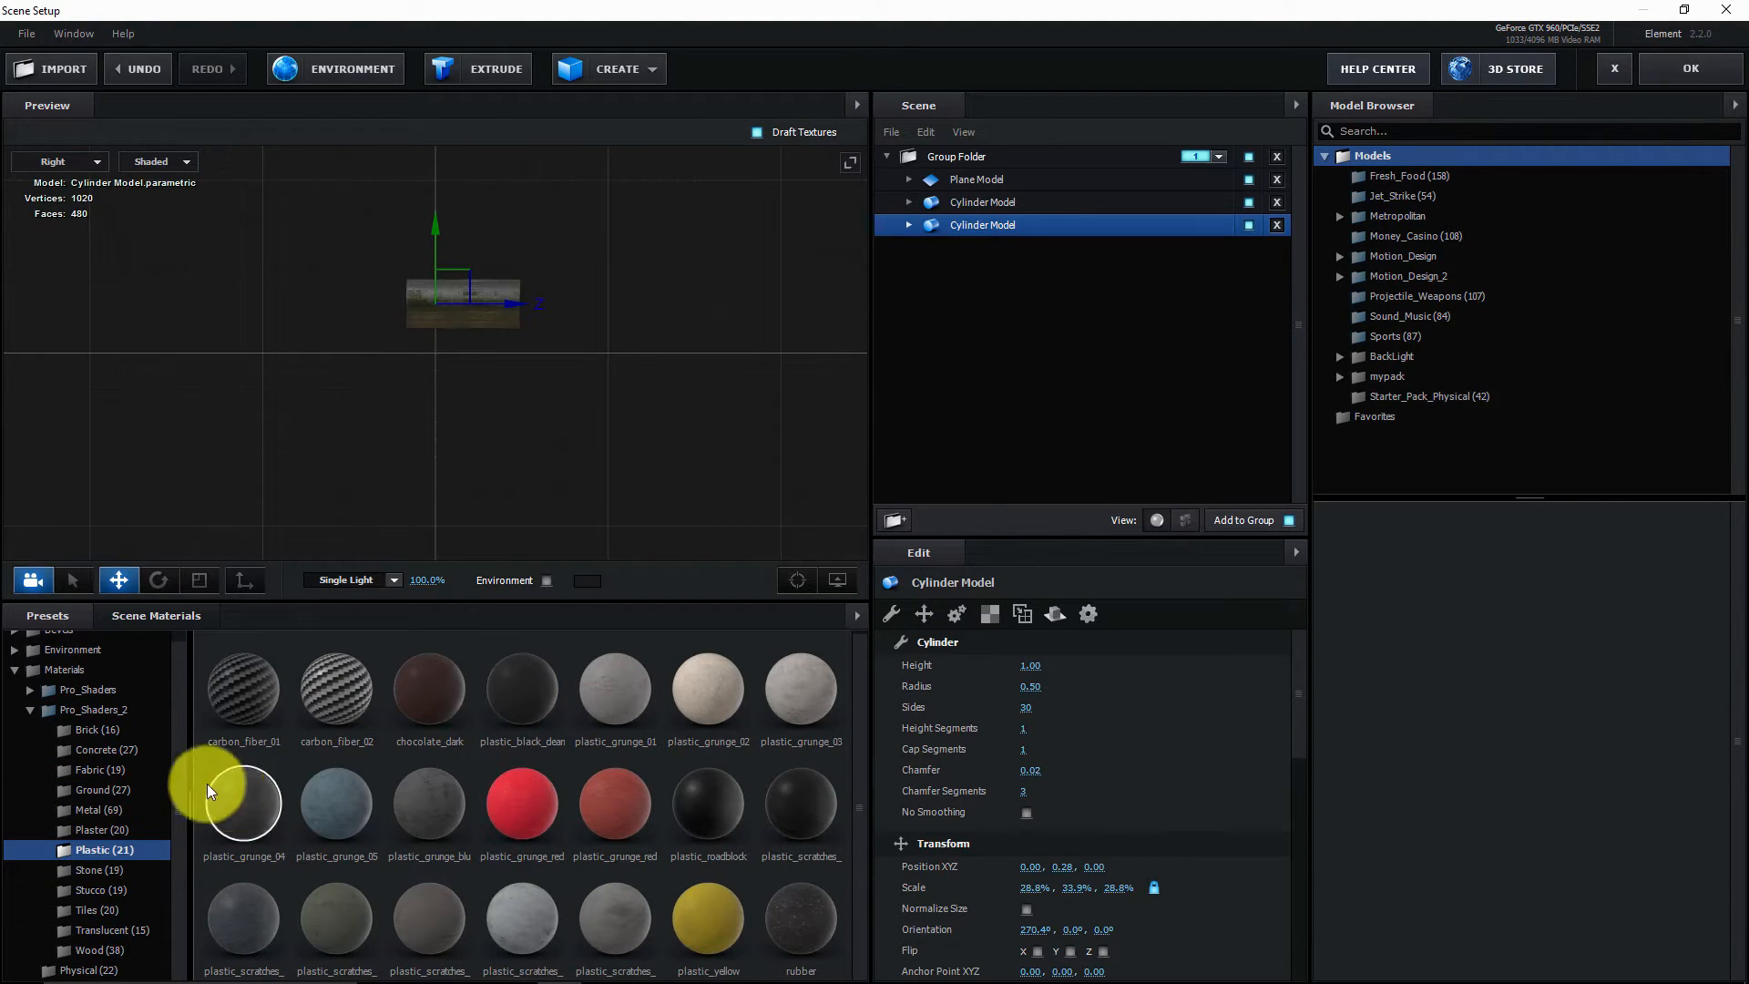
pyautogui.click(129, 752)
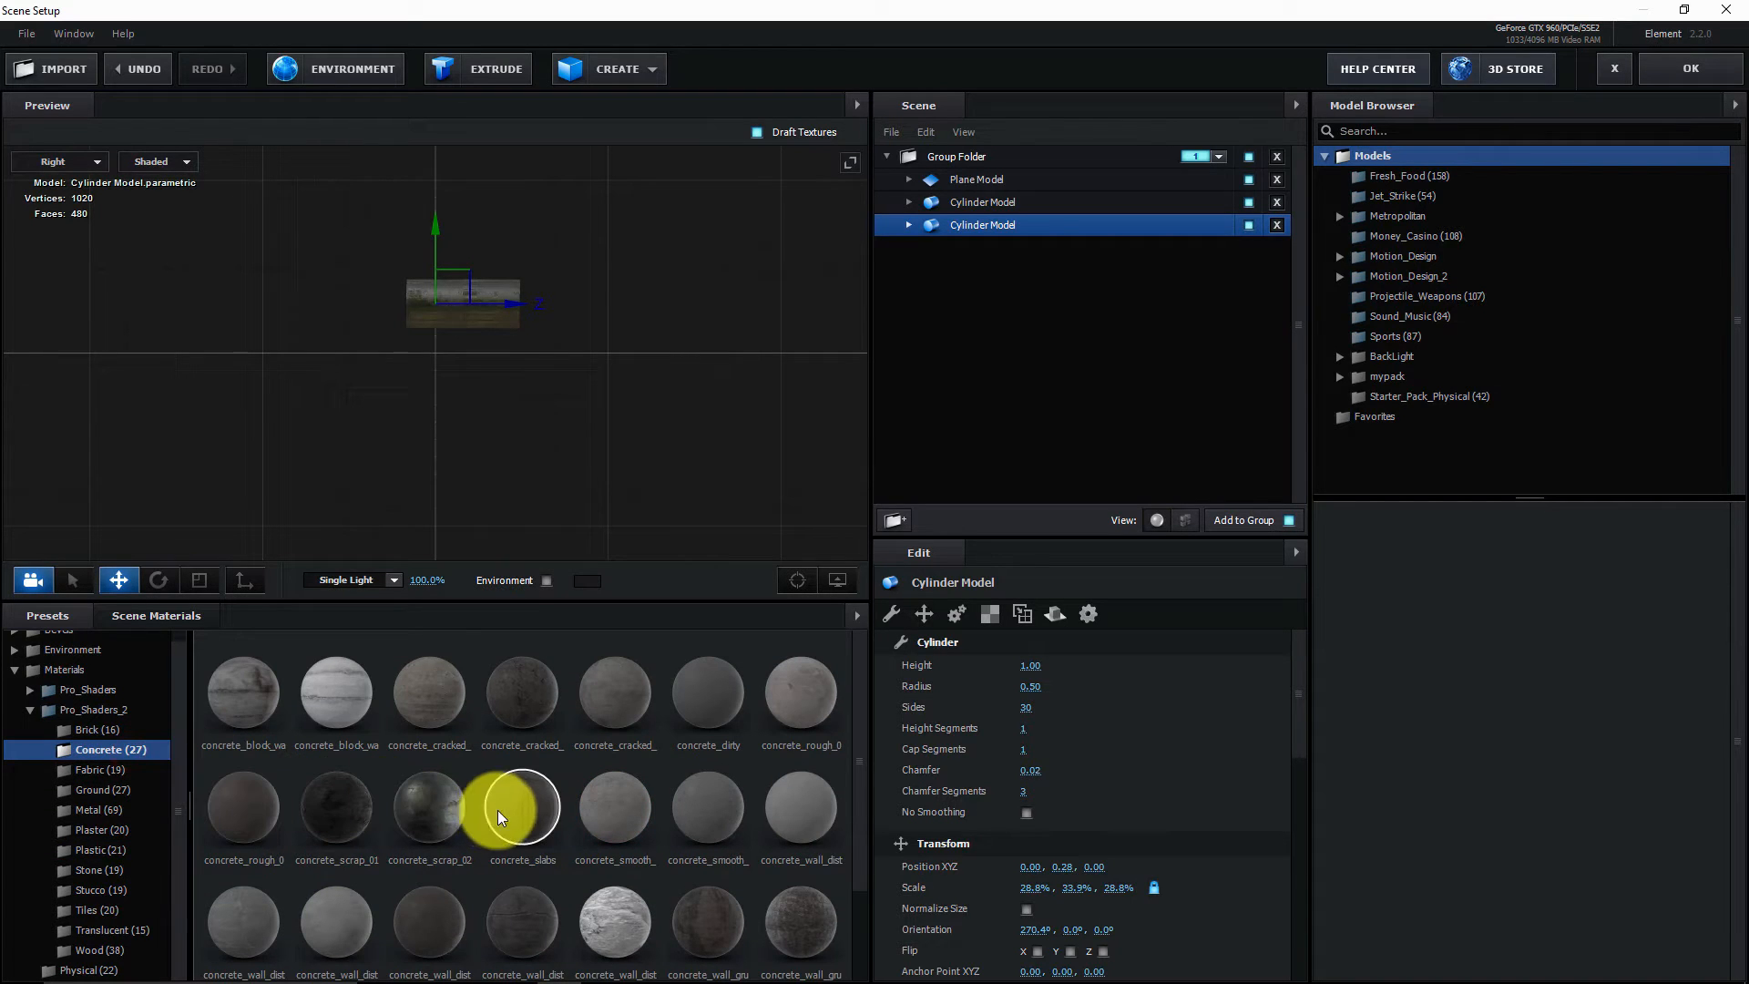
pyautogui.scroll(-1, 614, 806)
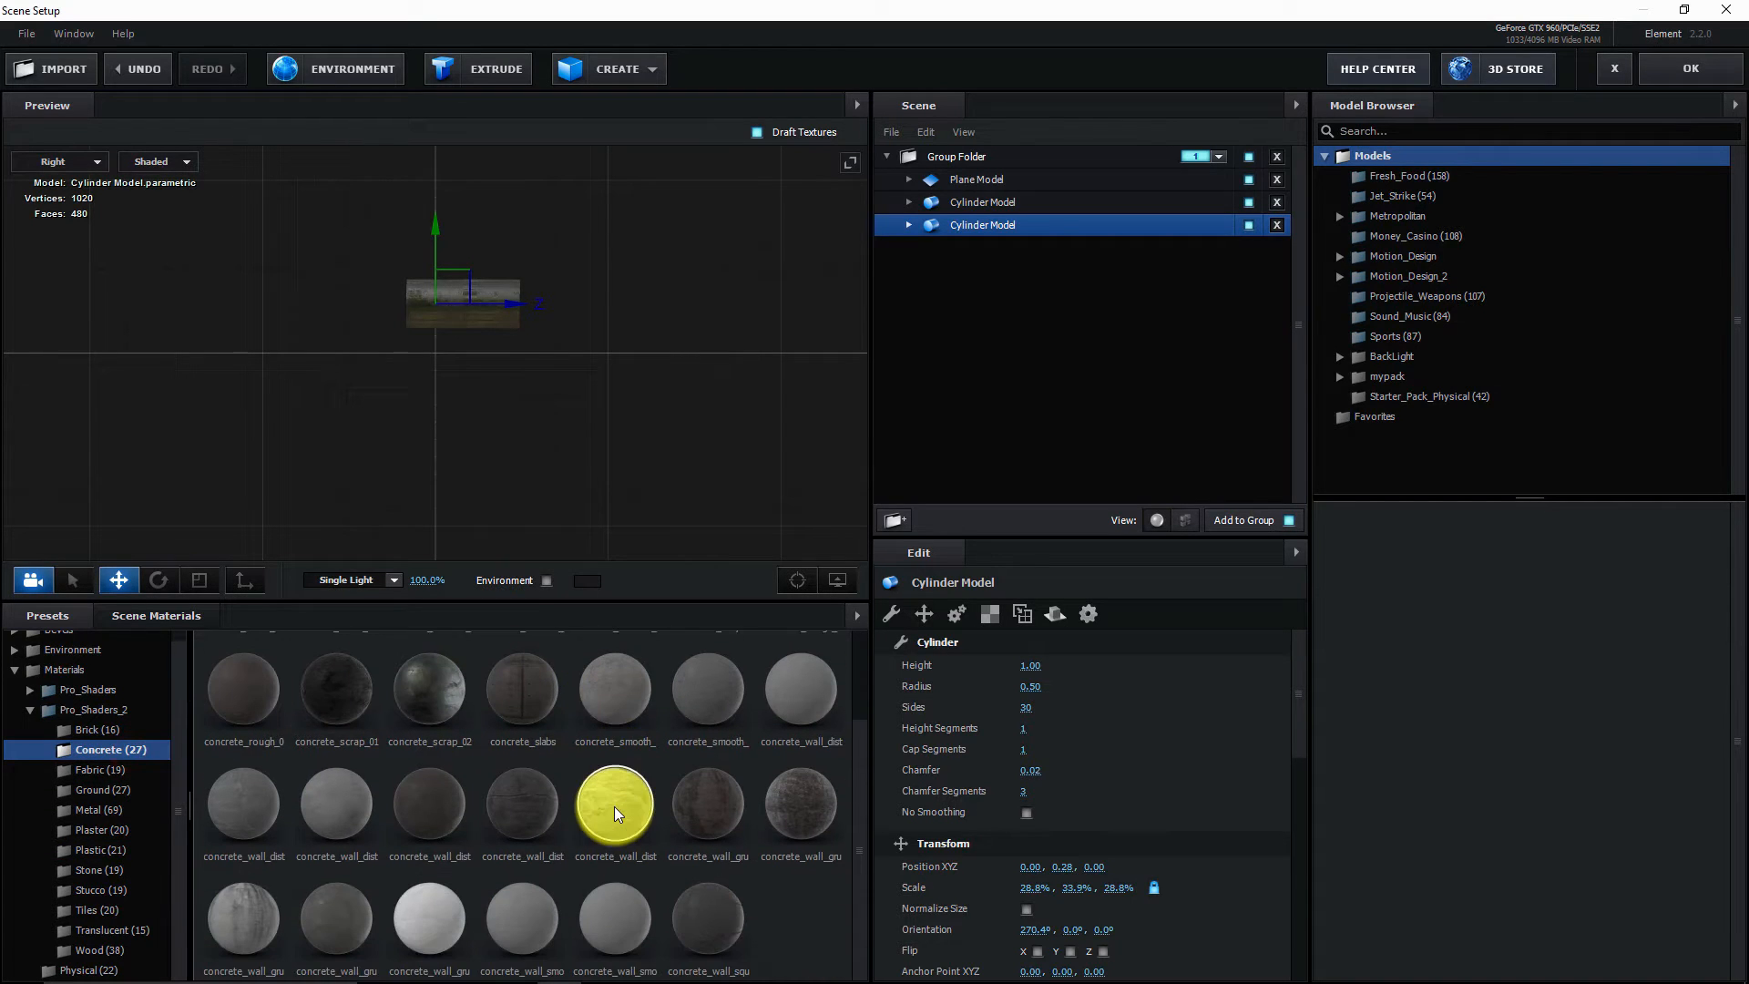
pyautogui.click(119, 870)
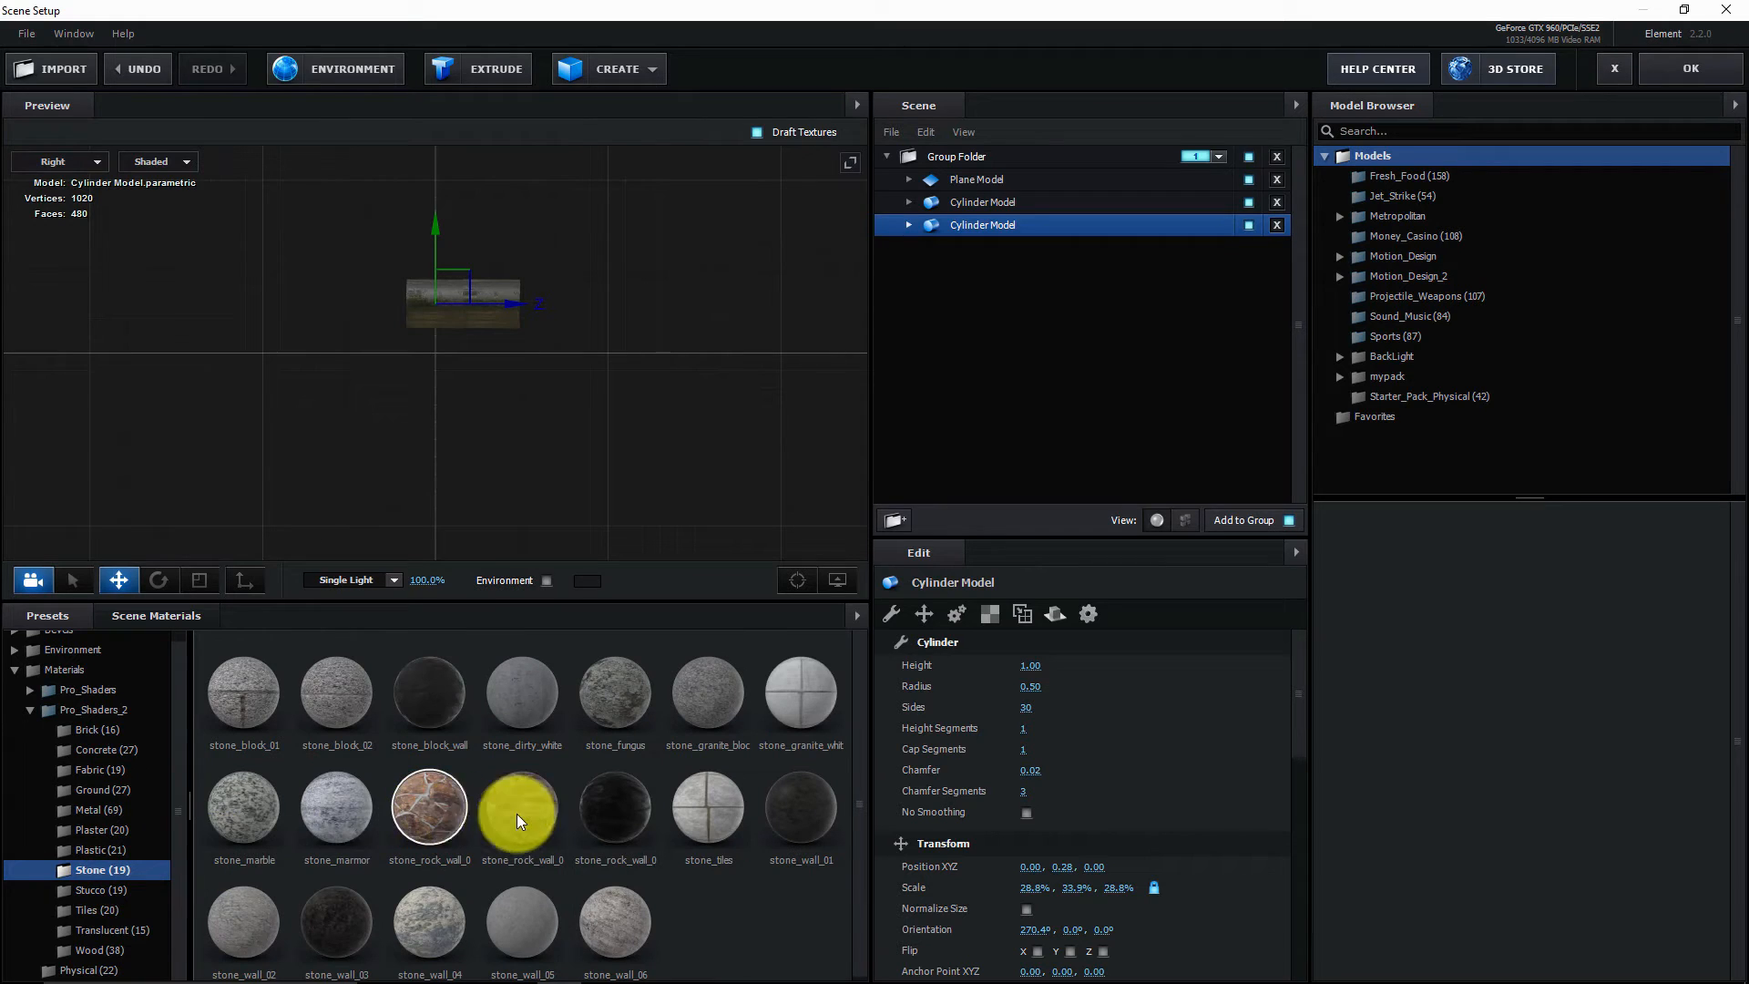
pyautogui.click(619, 808)
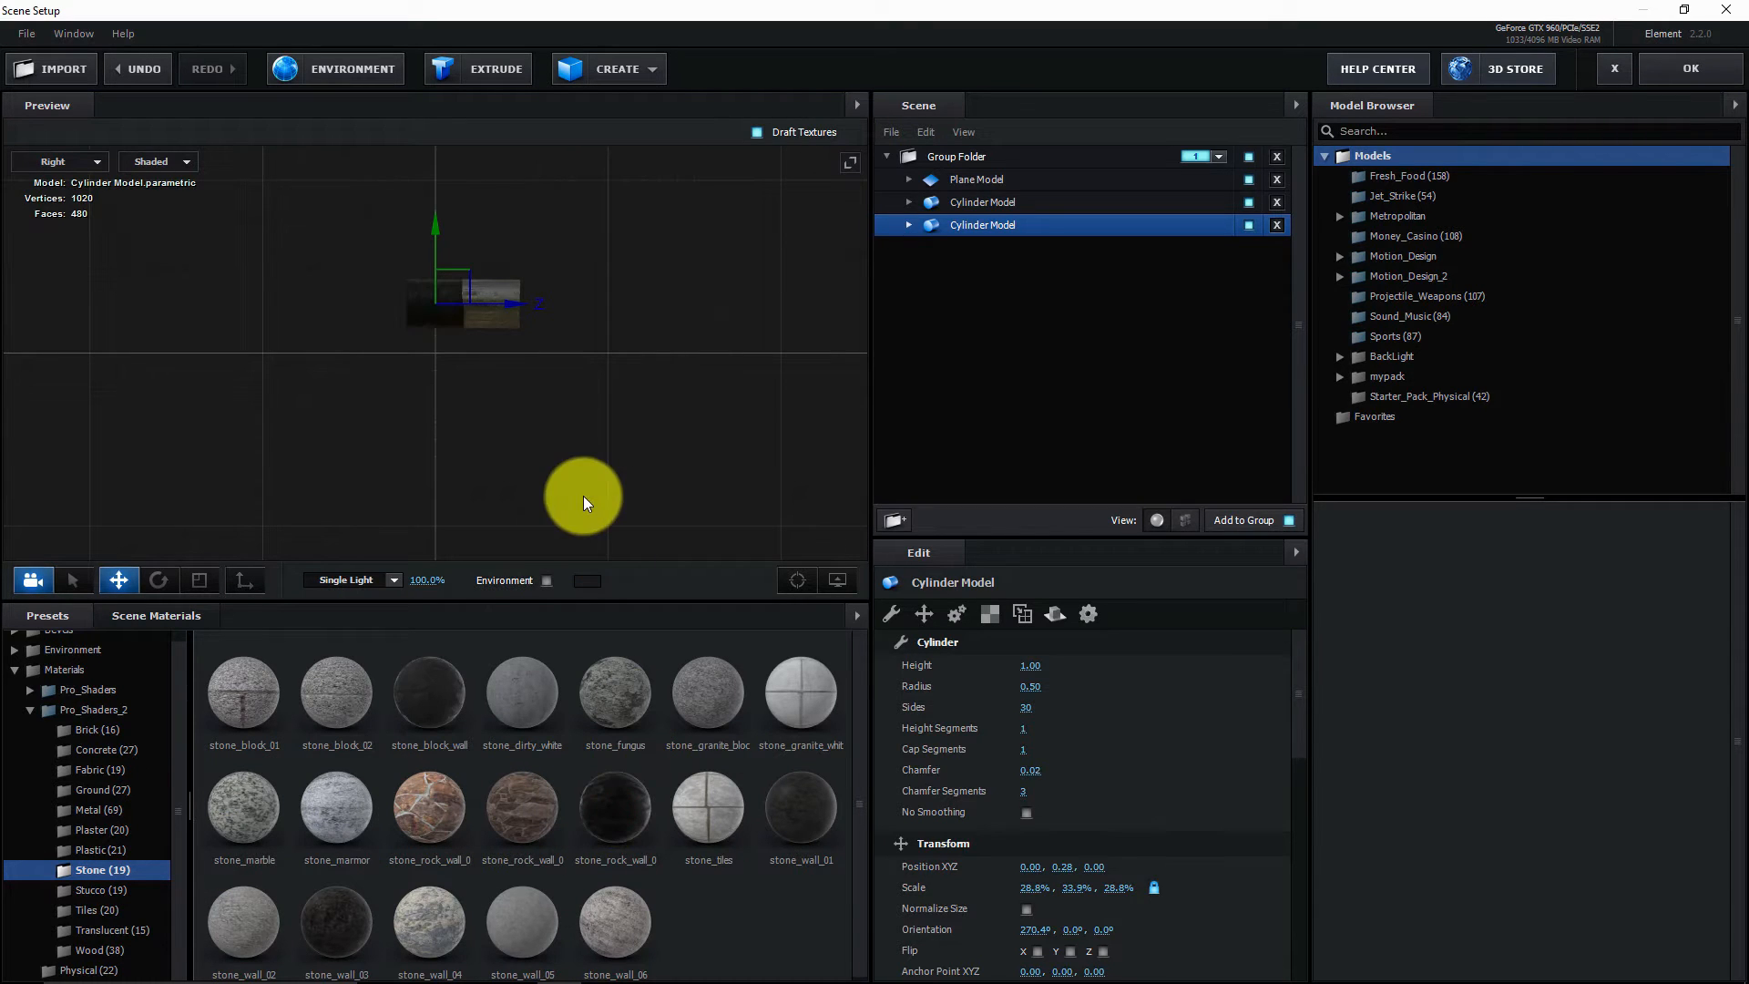
pyautogui.click(1685, 71)
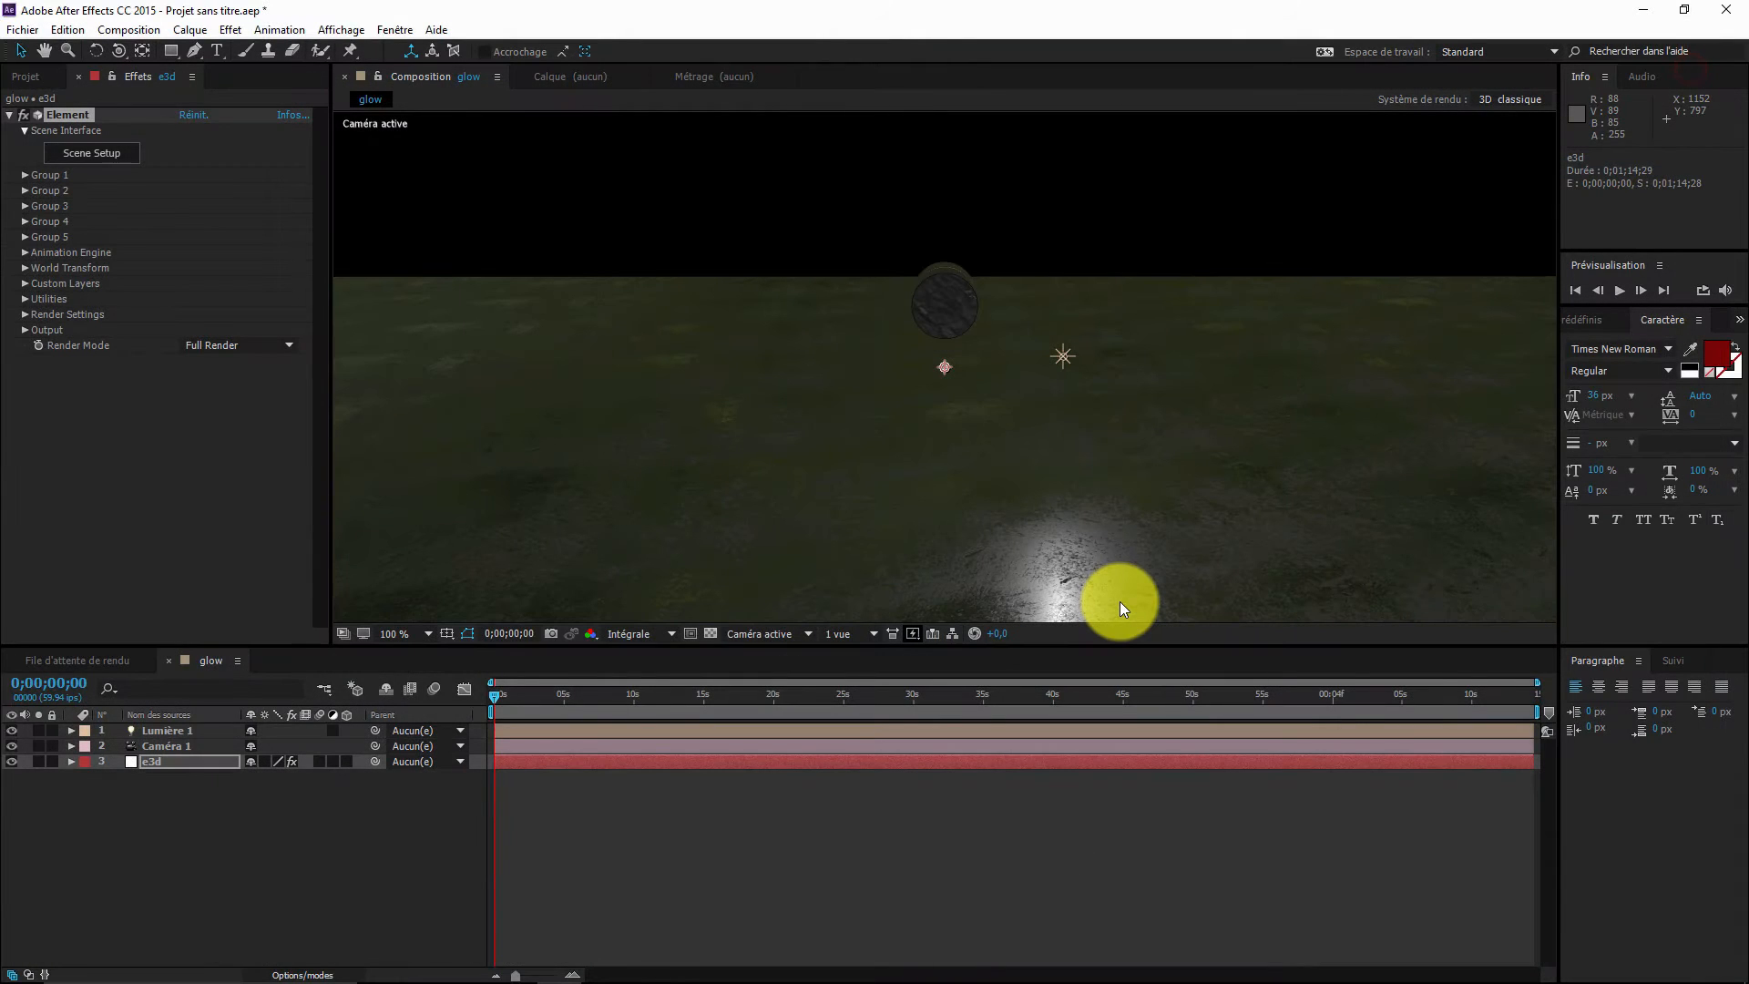
# - Magnify the composition to 400% and orbit and shift the camera until both cylinders are framed from the side
pyautogui.press('c')
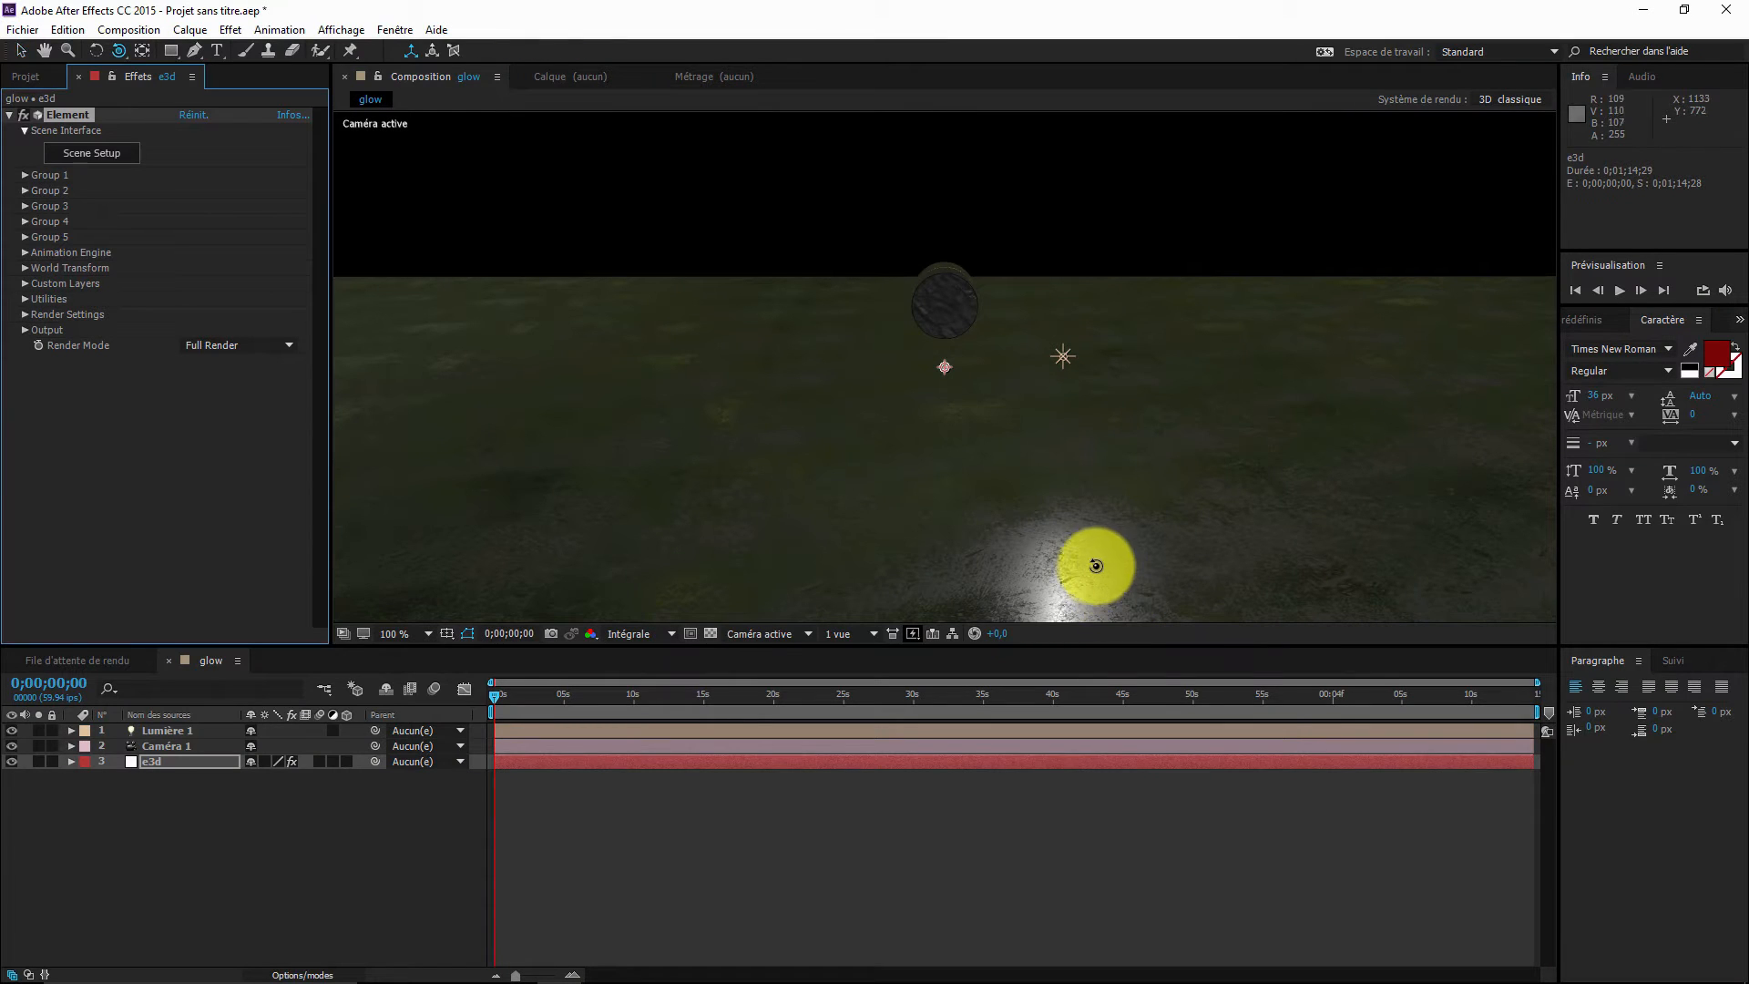
pyautogui.moveTo(1023, 484); pyautogui.dragTo(1019, 555)
pyautogui.press('.')
pyautogui.press('.')
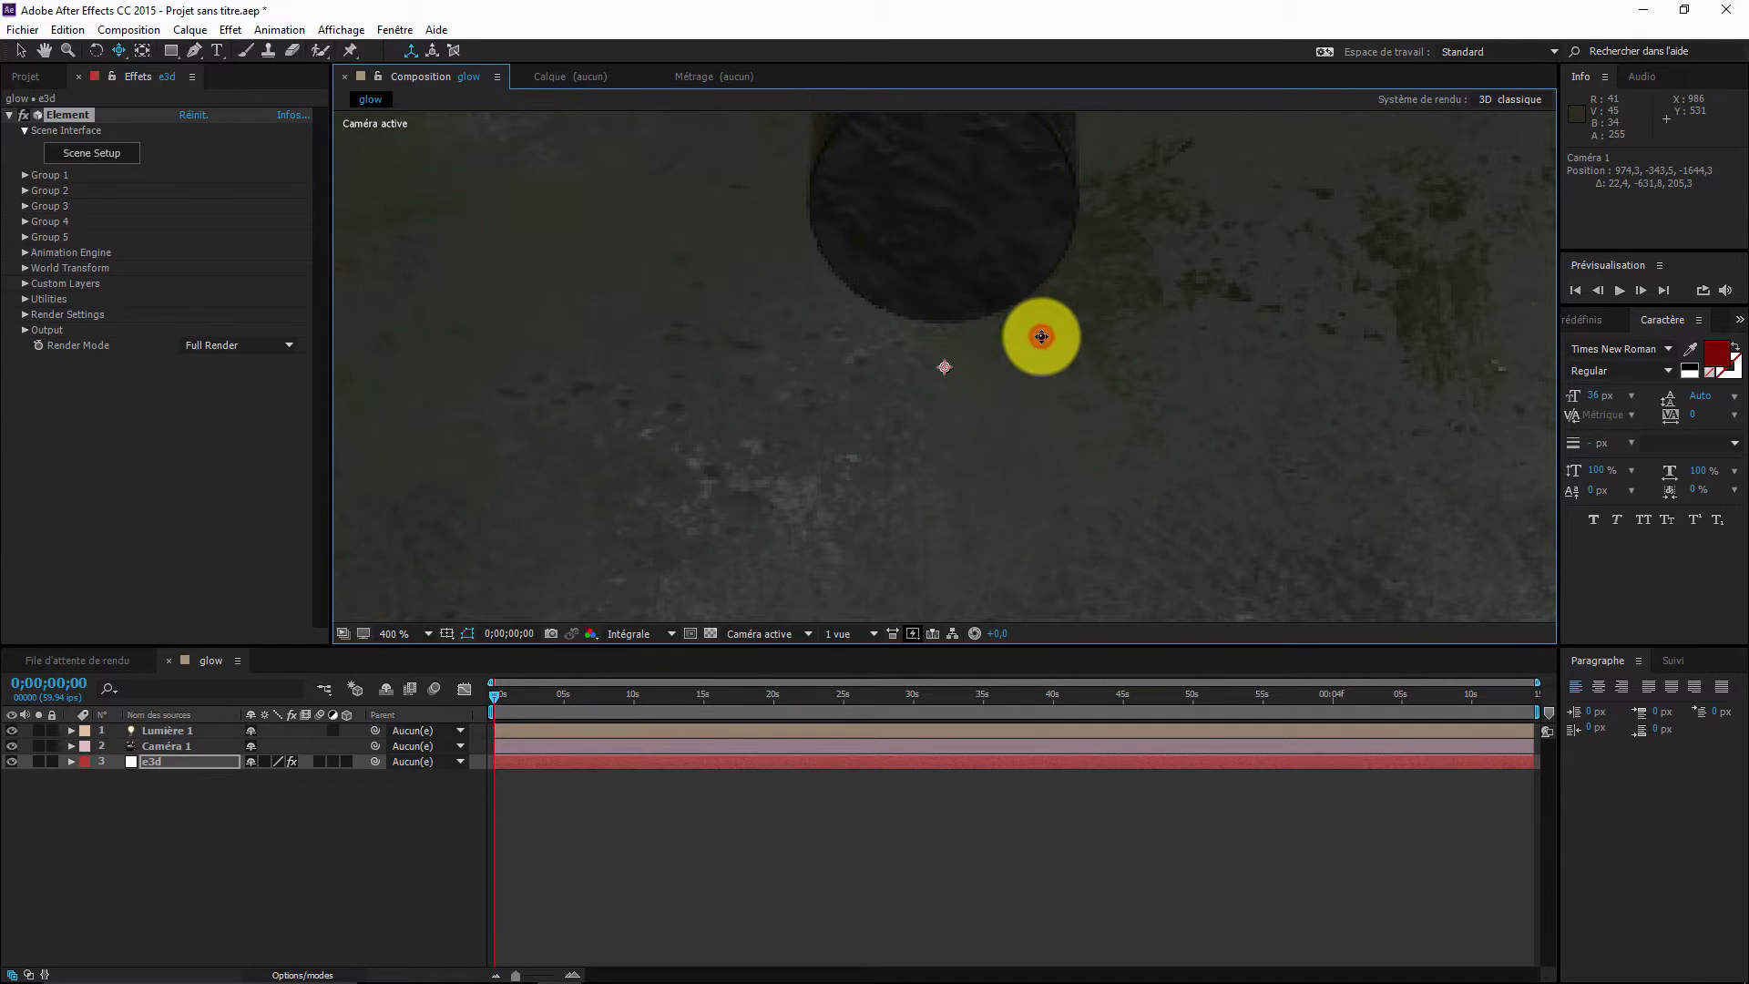
pyautogui.moveTo(1042, 336); pyautogui.dragTo(1000, 444)
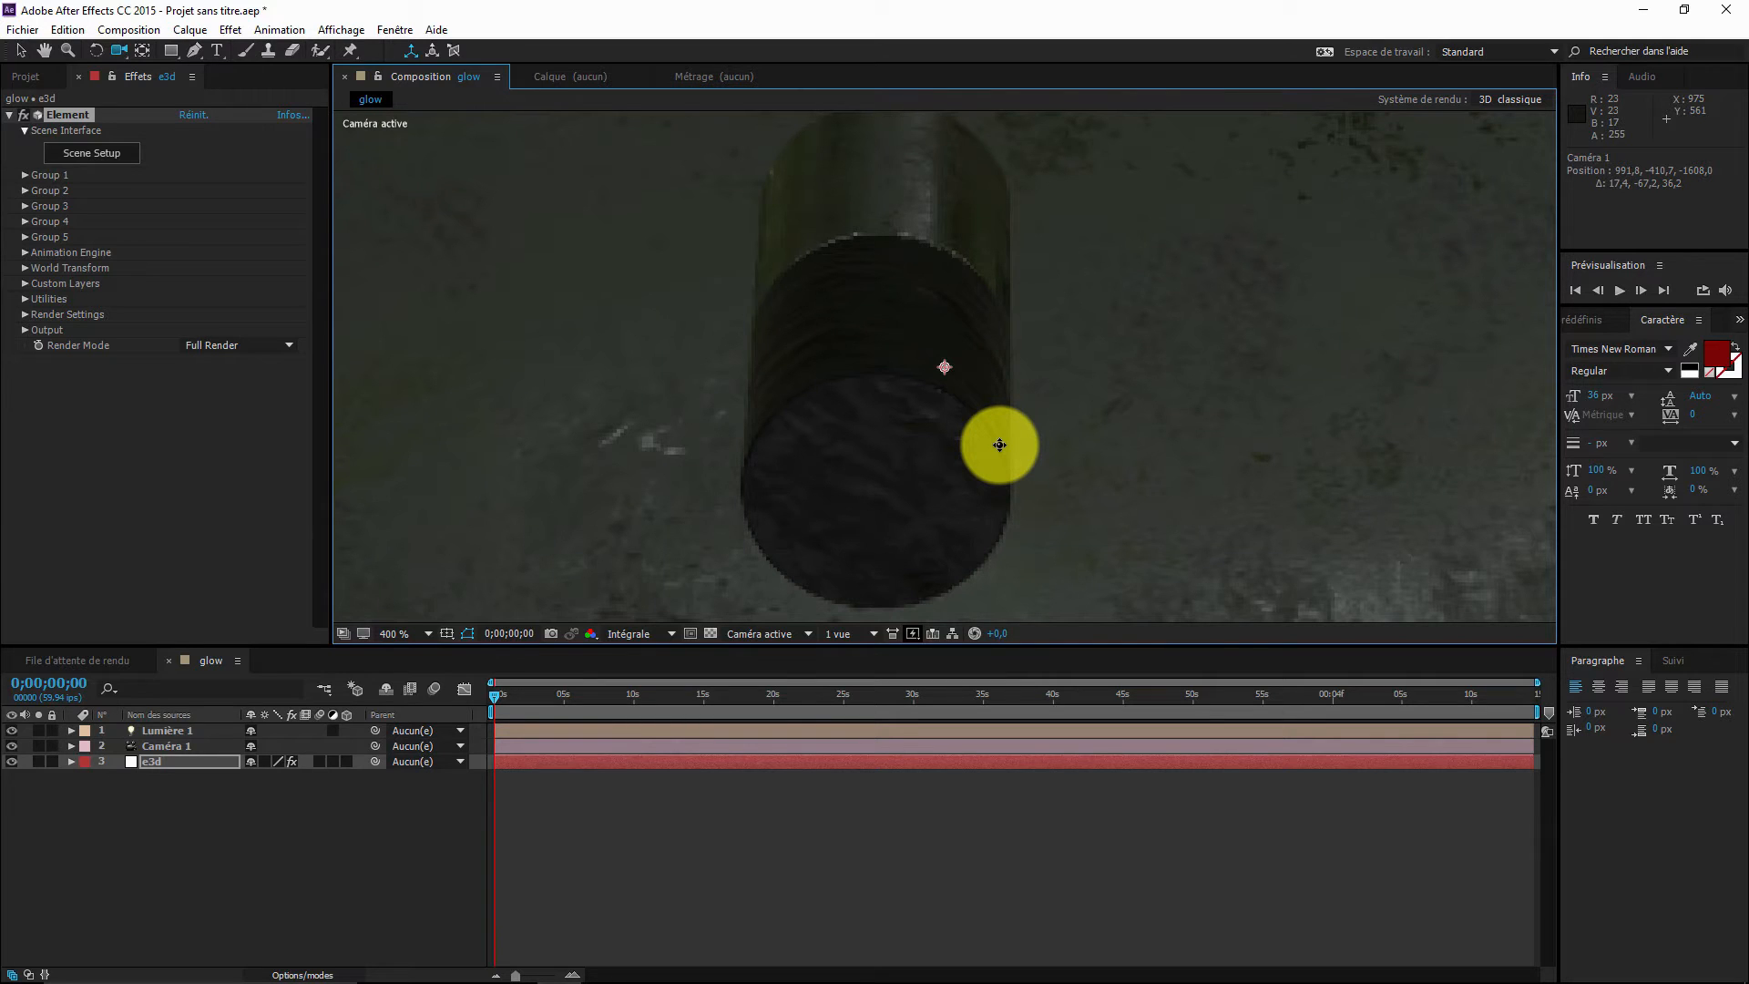
pyautogui.moveTo(999, 445); pyautogui.dragTo(891, 411)
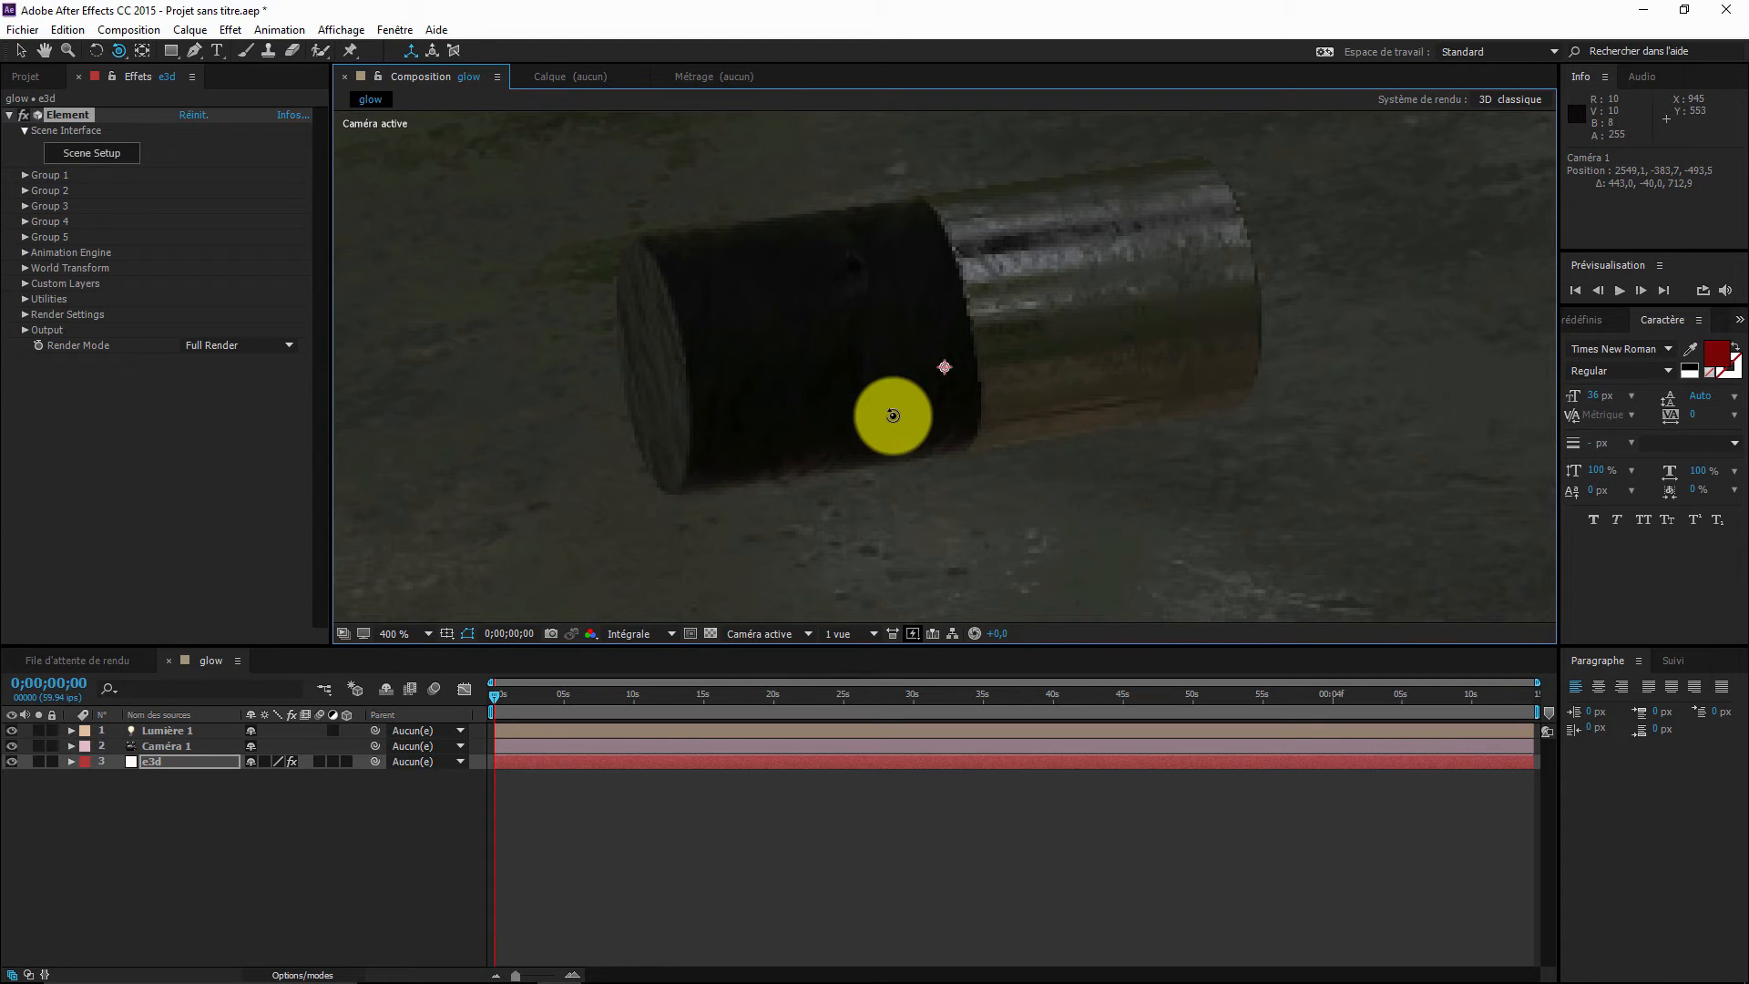
# - Reopen the scene setup, apply the Physical preset Bright_Light to the duplicated cylinder, and accept the scene
pyautogui.click(119, 153)
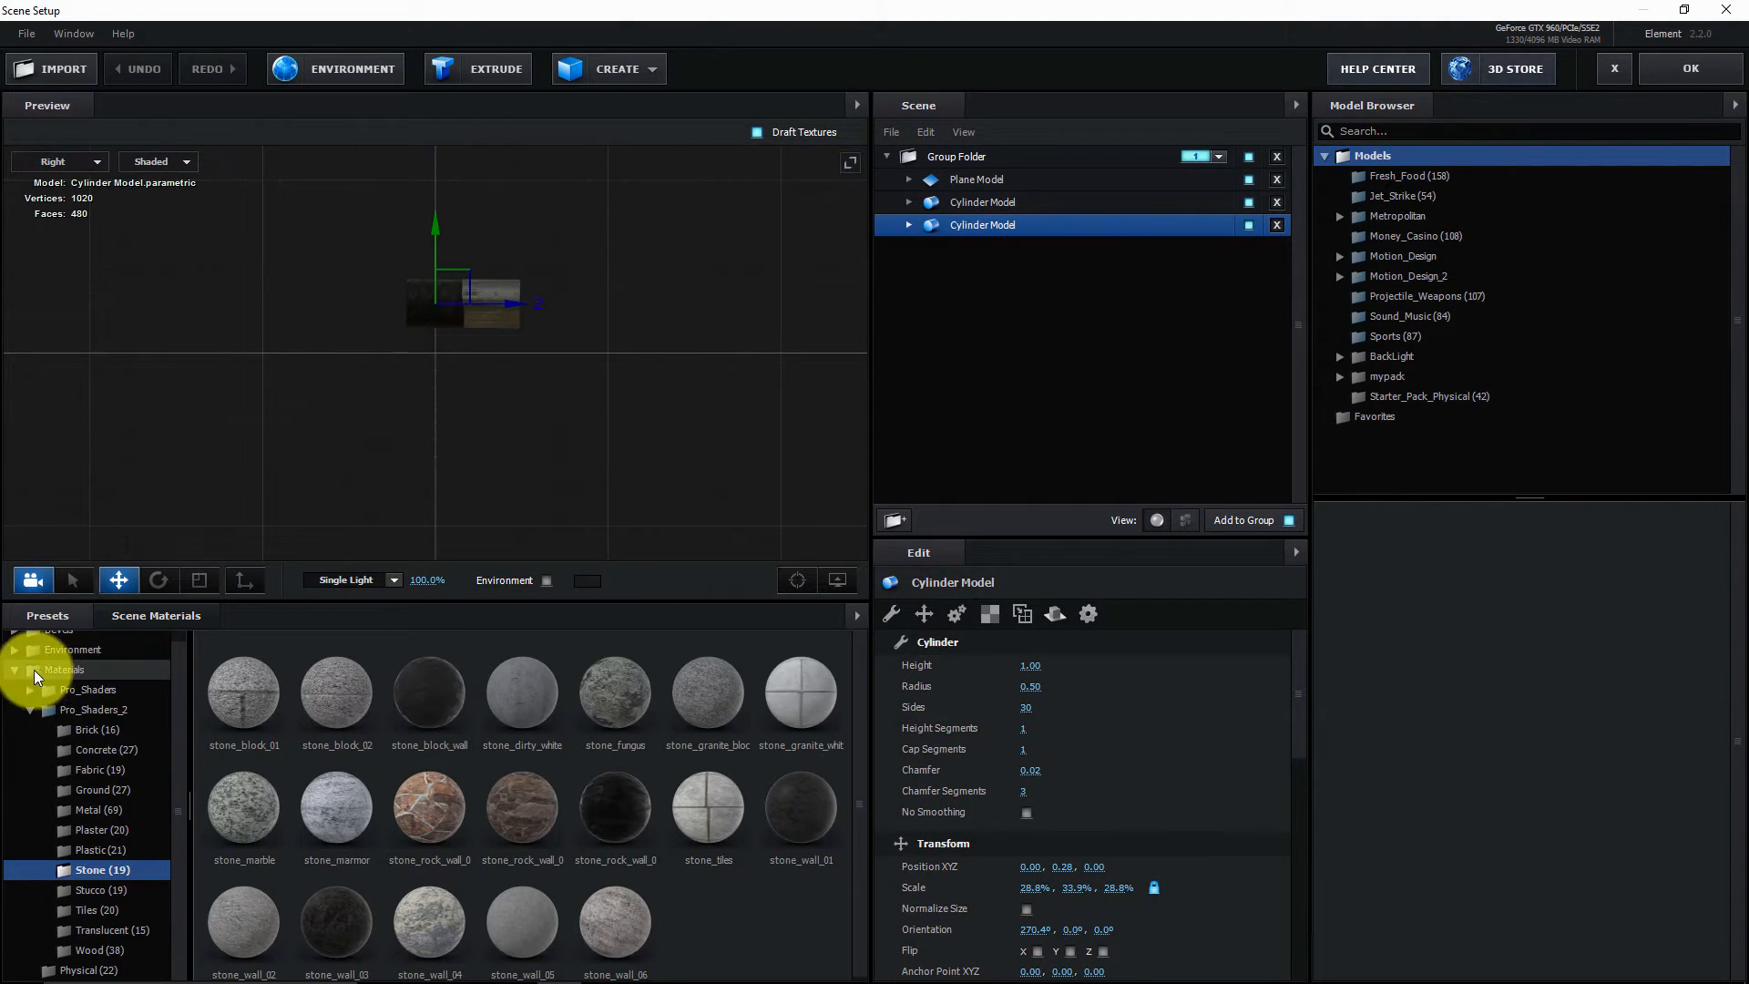
pyautogui.click(18, 674)
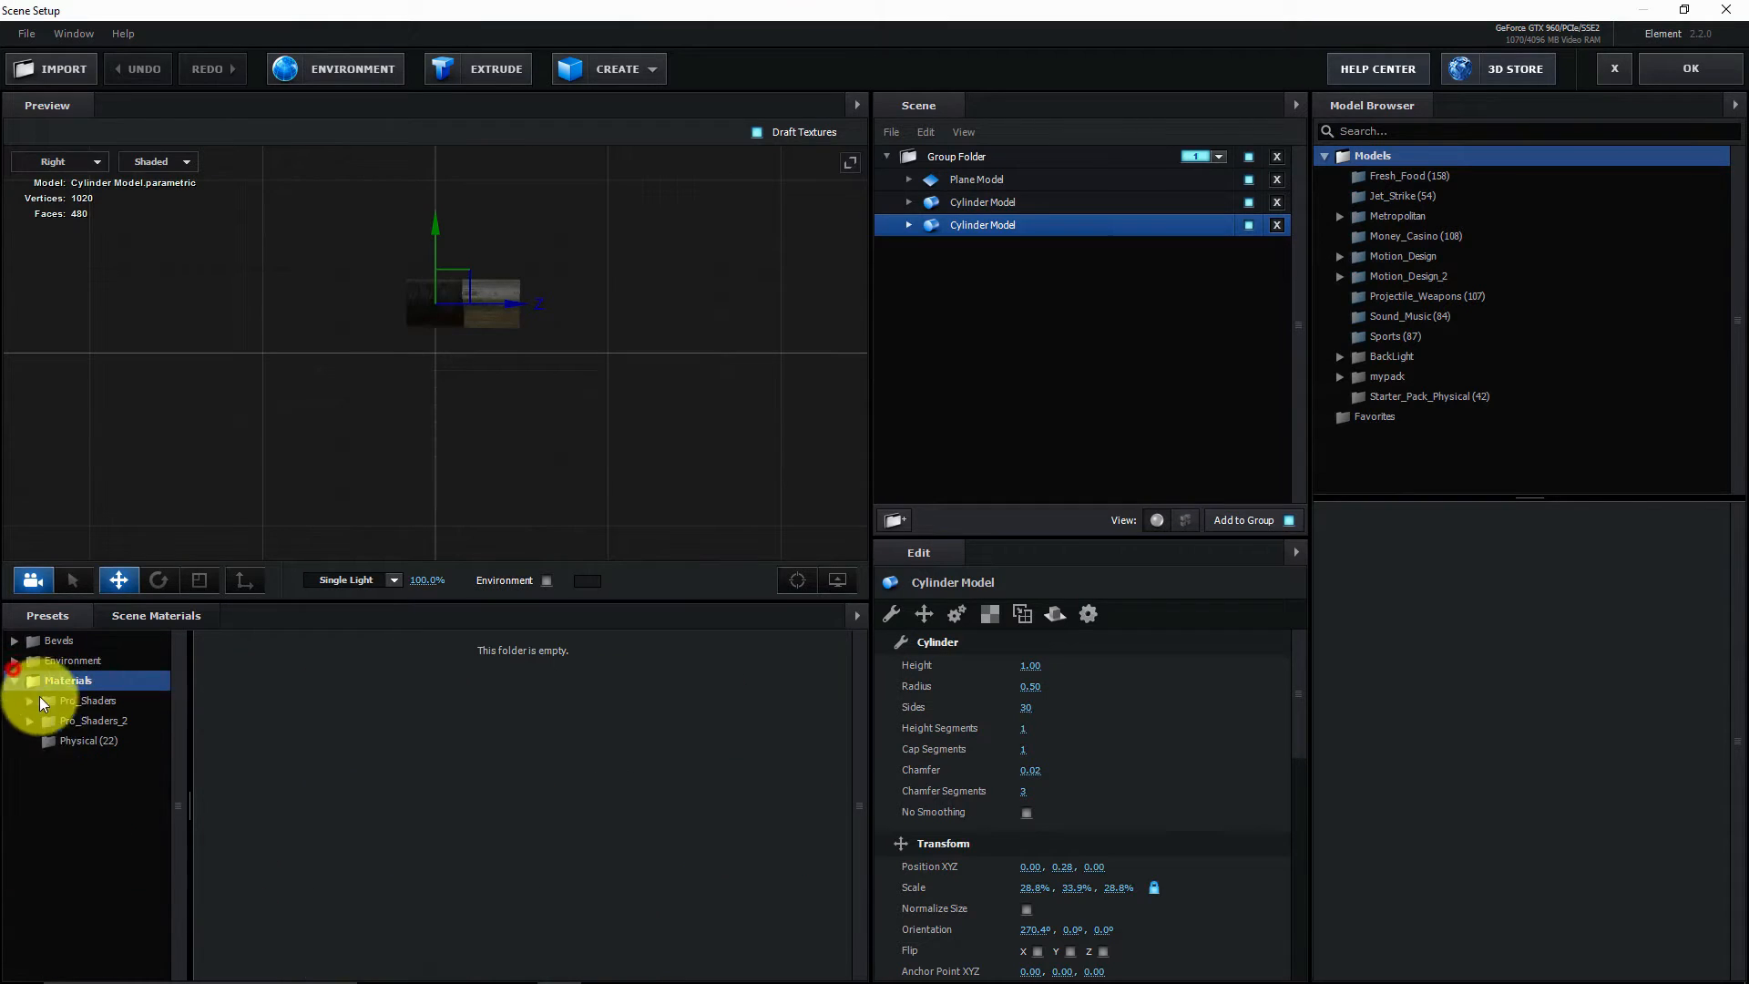
pyautogui.click(68, 738)
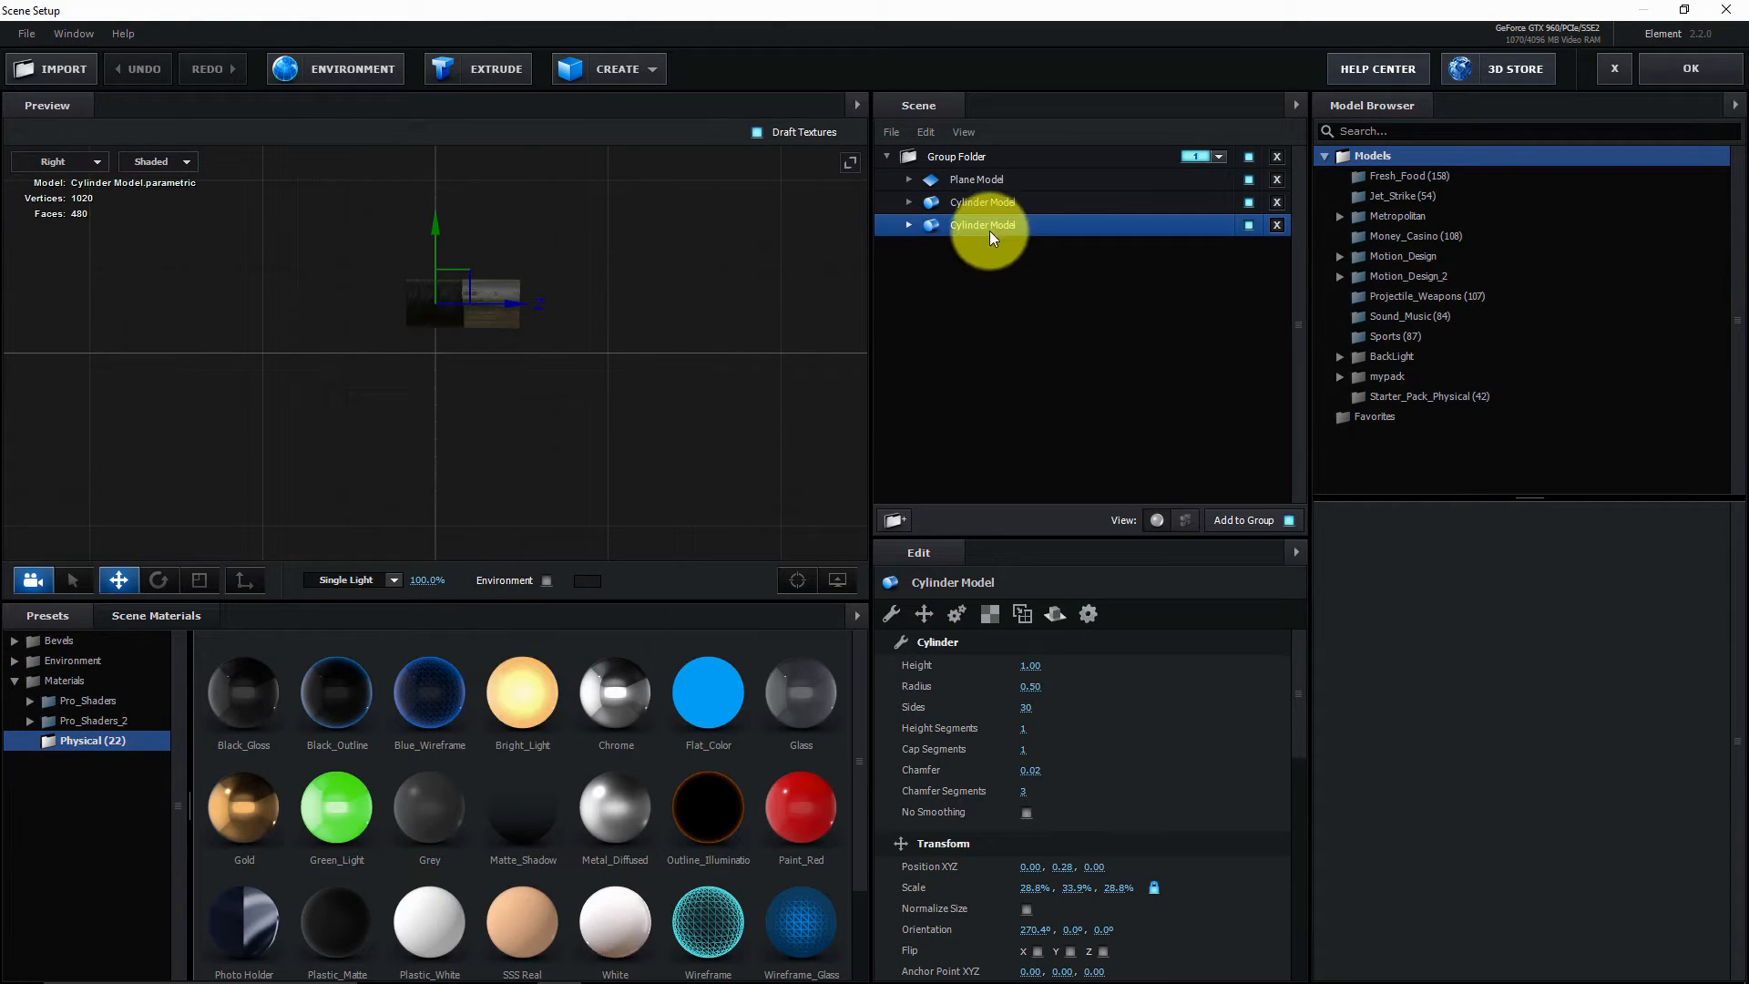
pyautogui.click(991, 201)
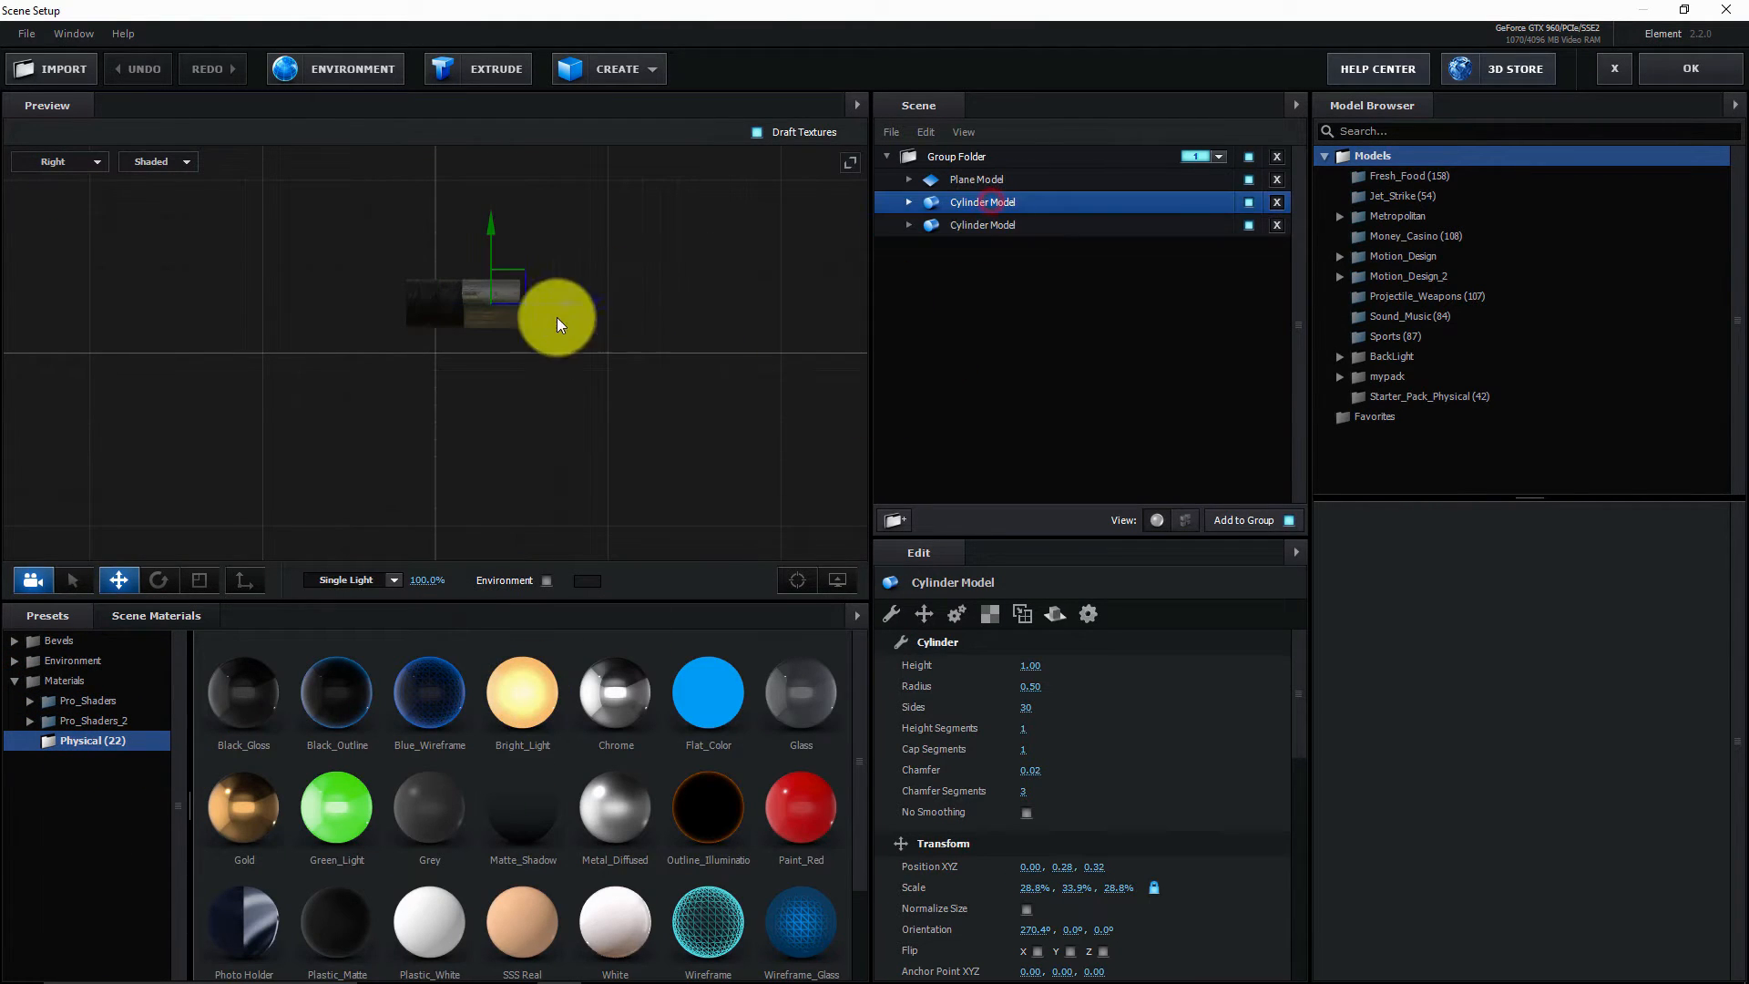
pyautogui.click(517, 688)
pyautogui.click(1696, 71)
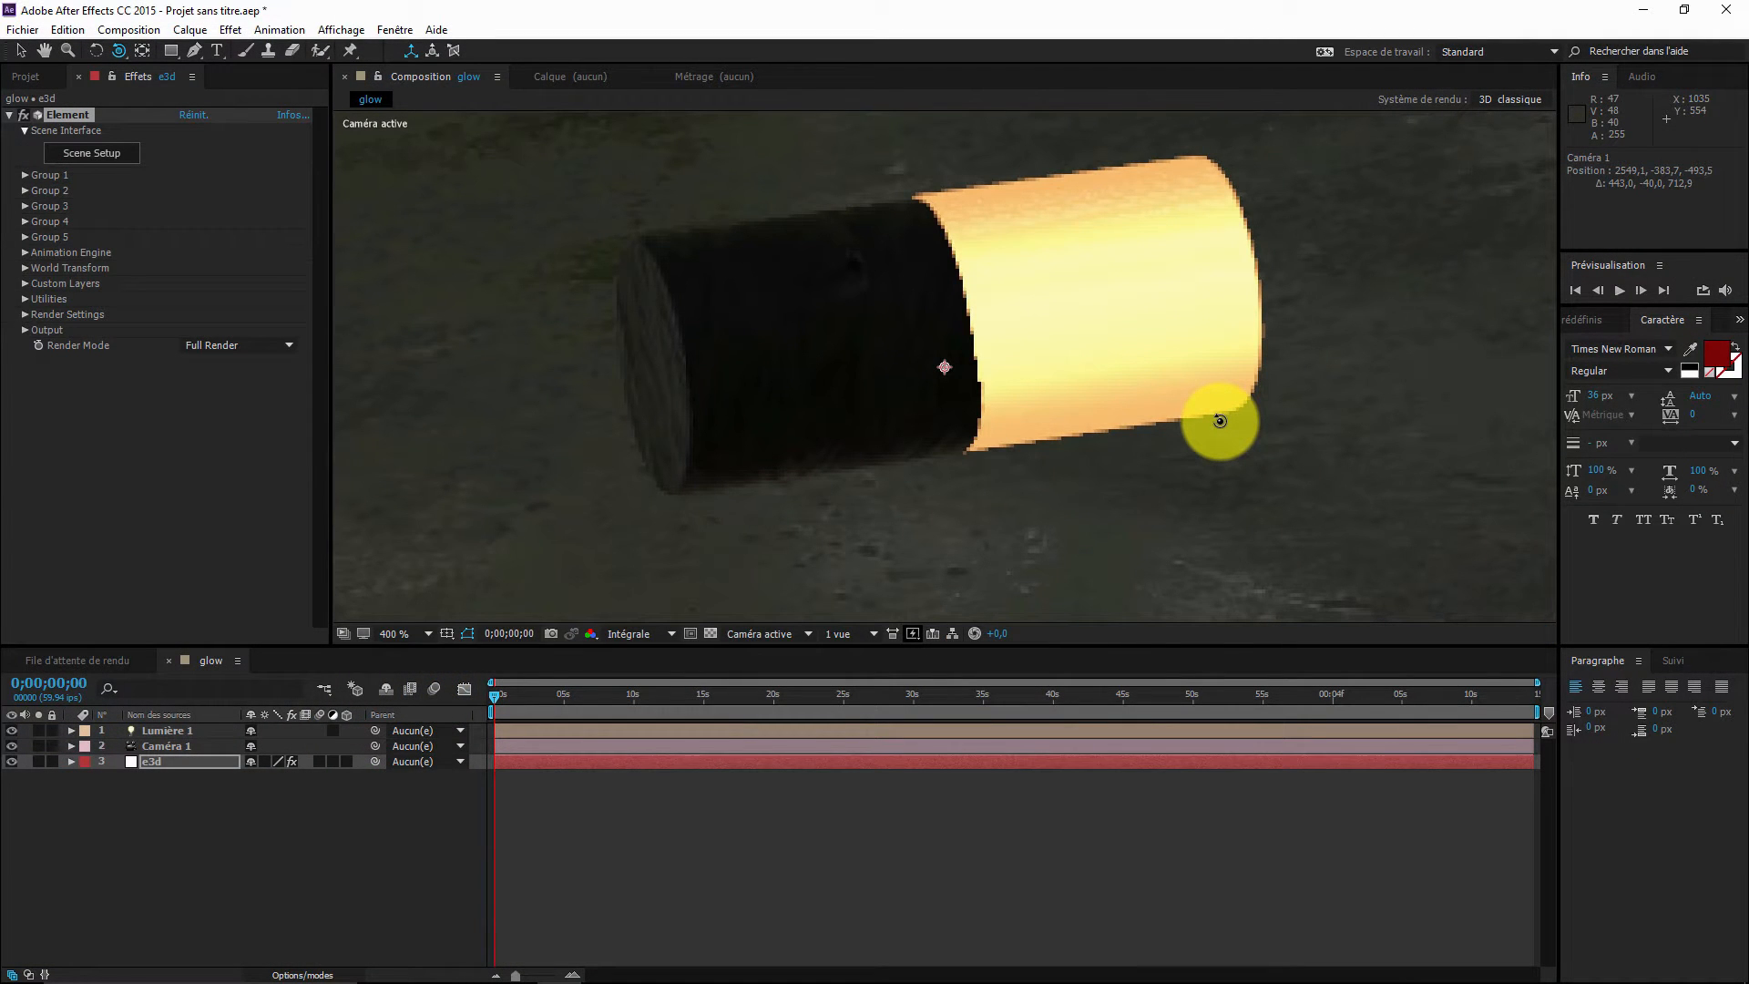
# - Fit the composition in the viewer at full resolution, and bring the camera close to the cylinders, facing the bright end
pyautogui.moveTo(1220, 421); pyautogui.dragTo(1115, 580)
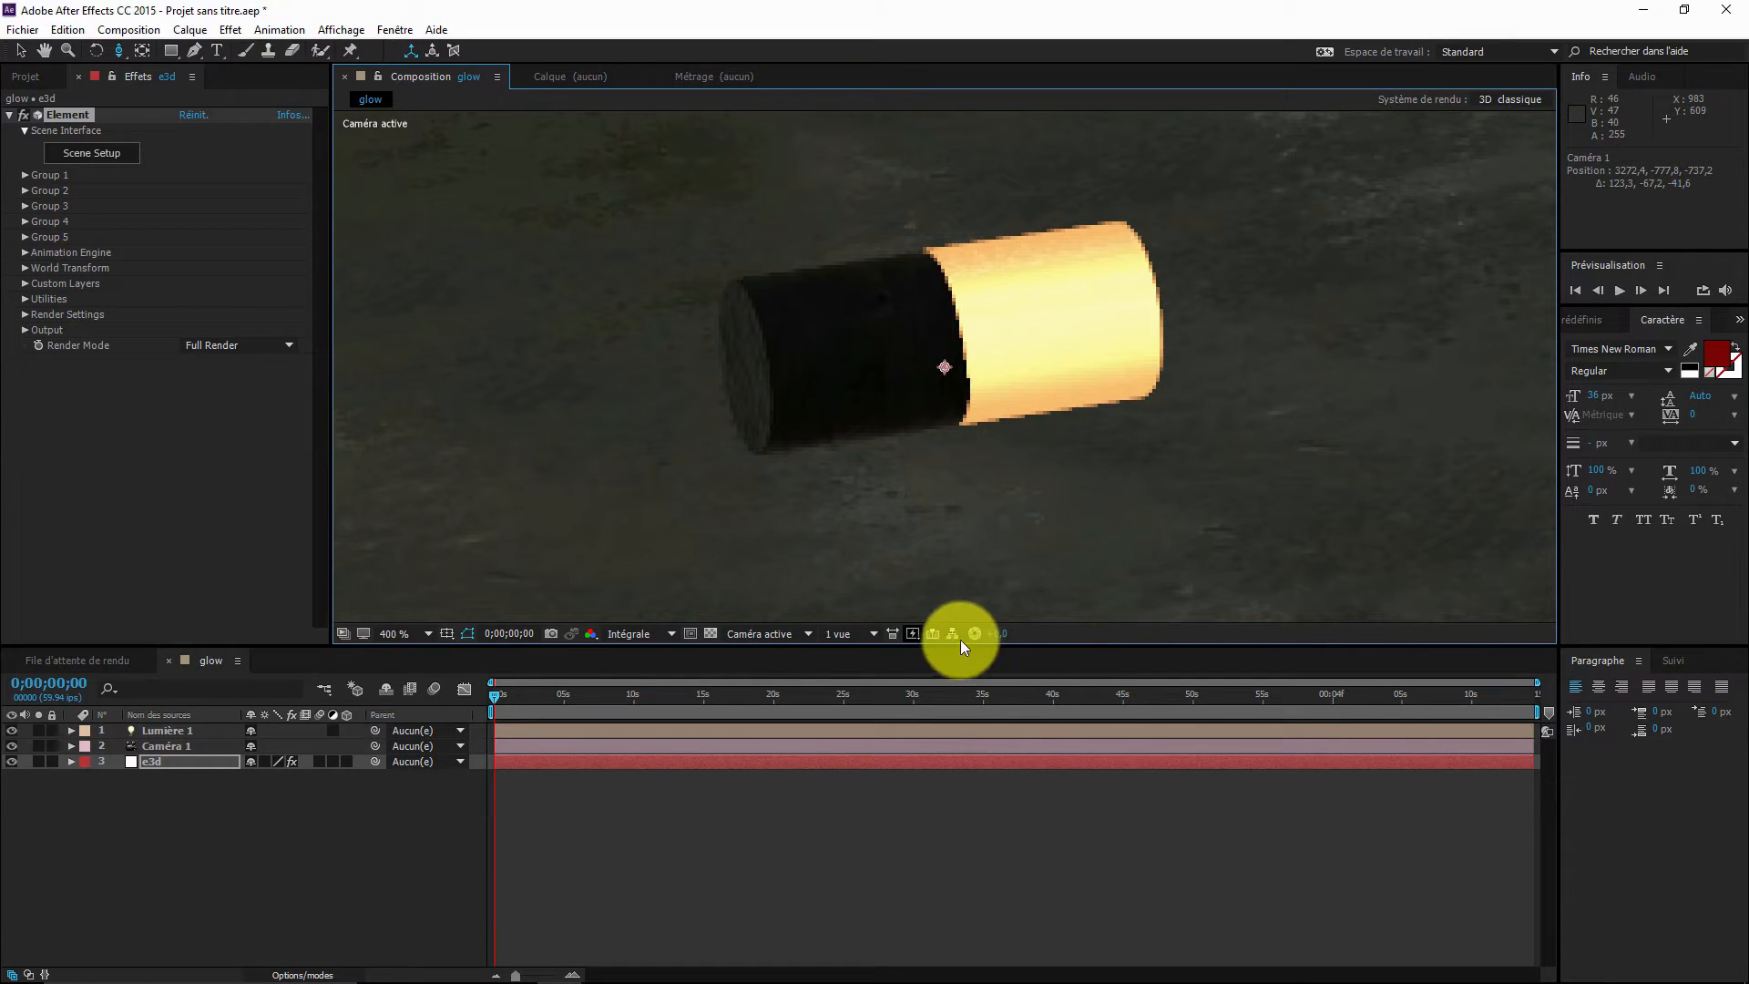
pyautogui.click(667, 634)
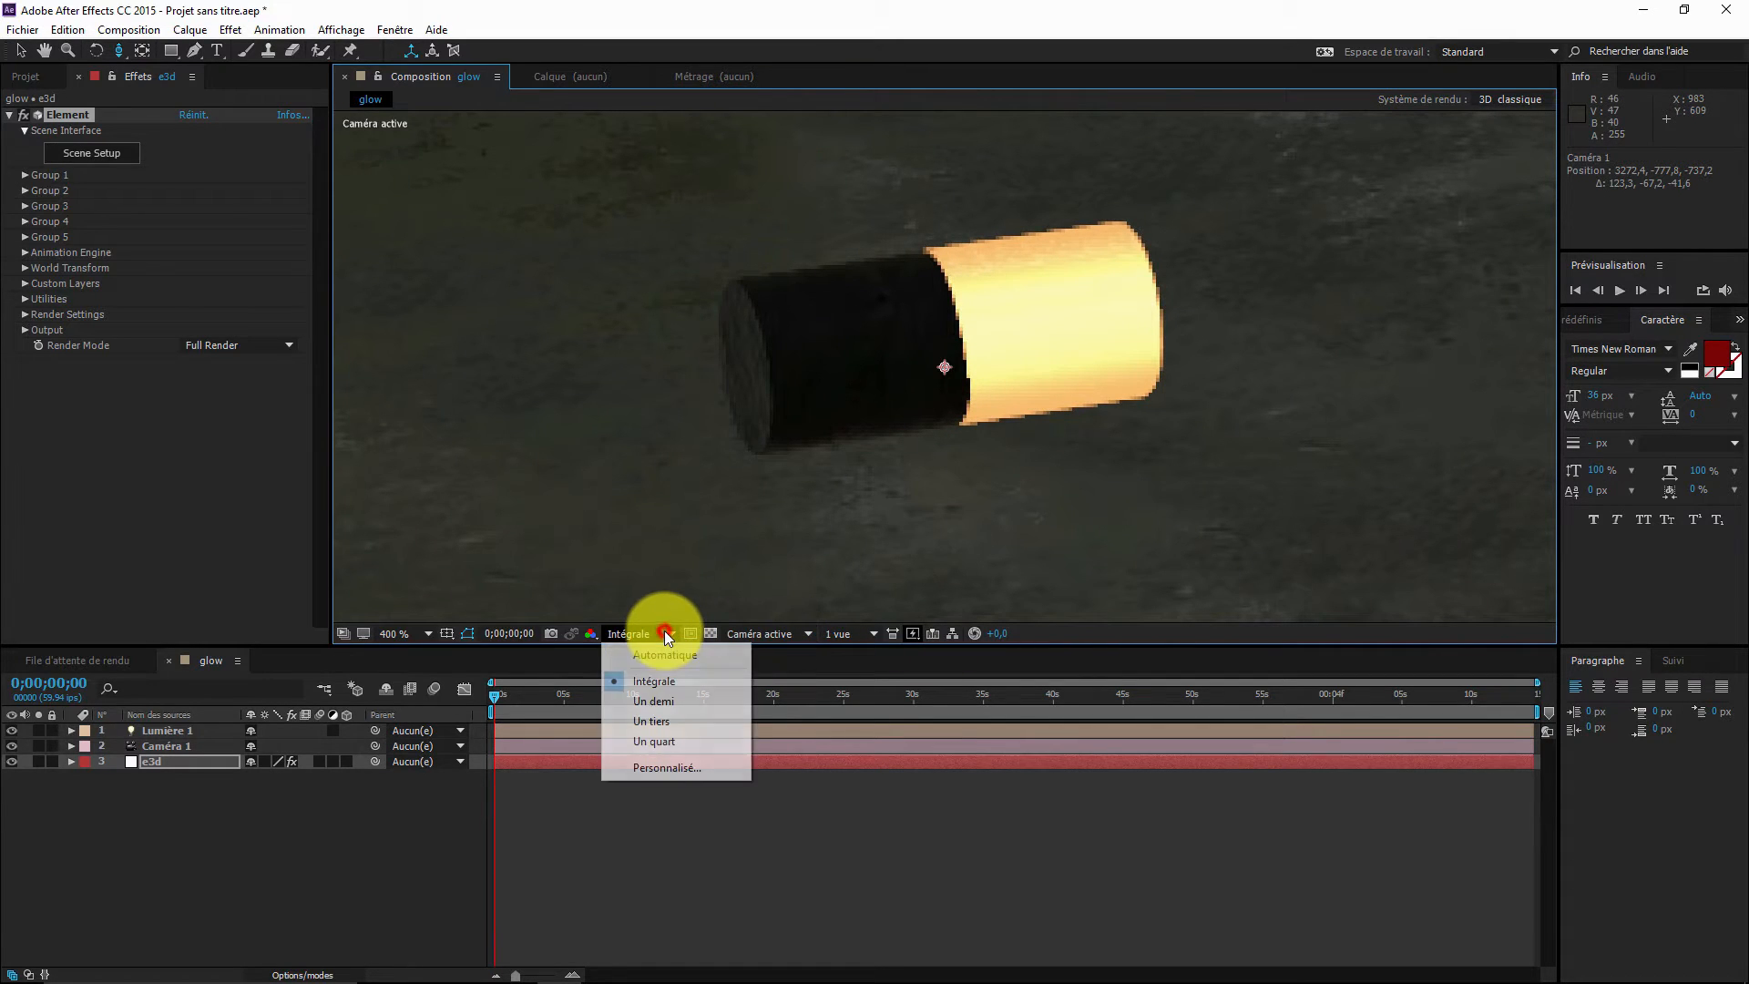
pyautogui.click(667, 682)
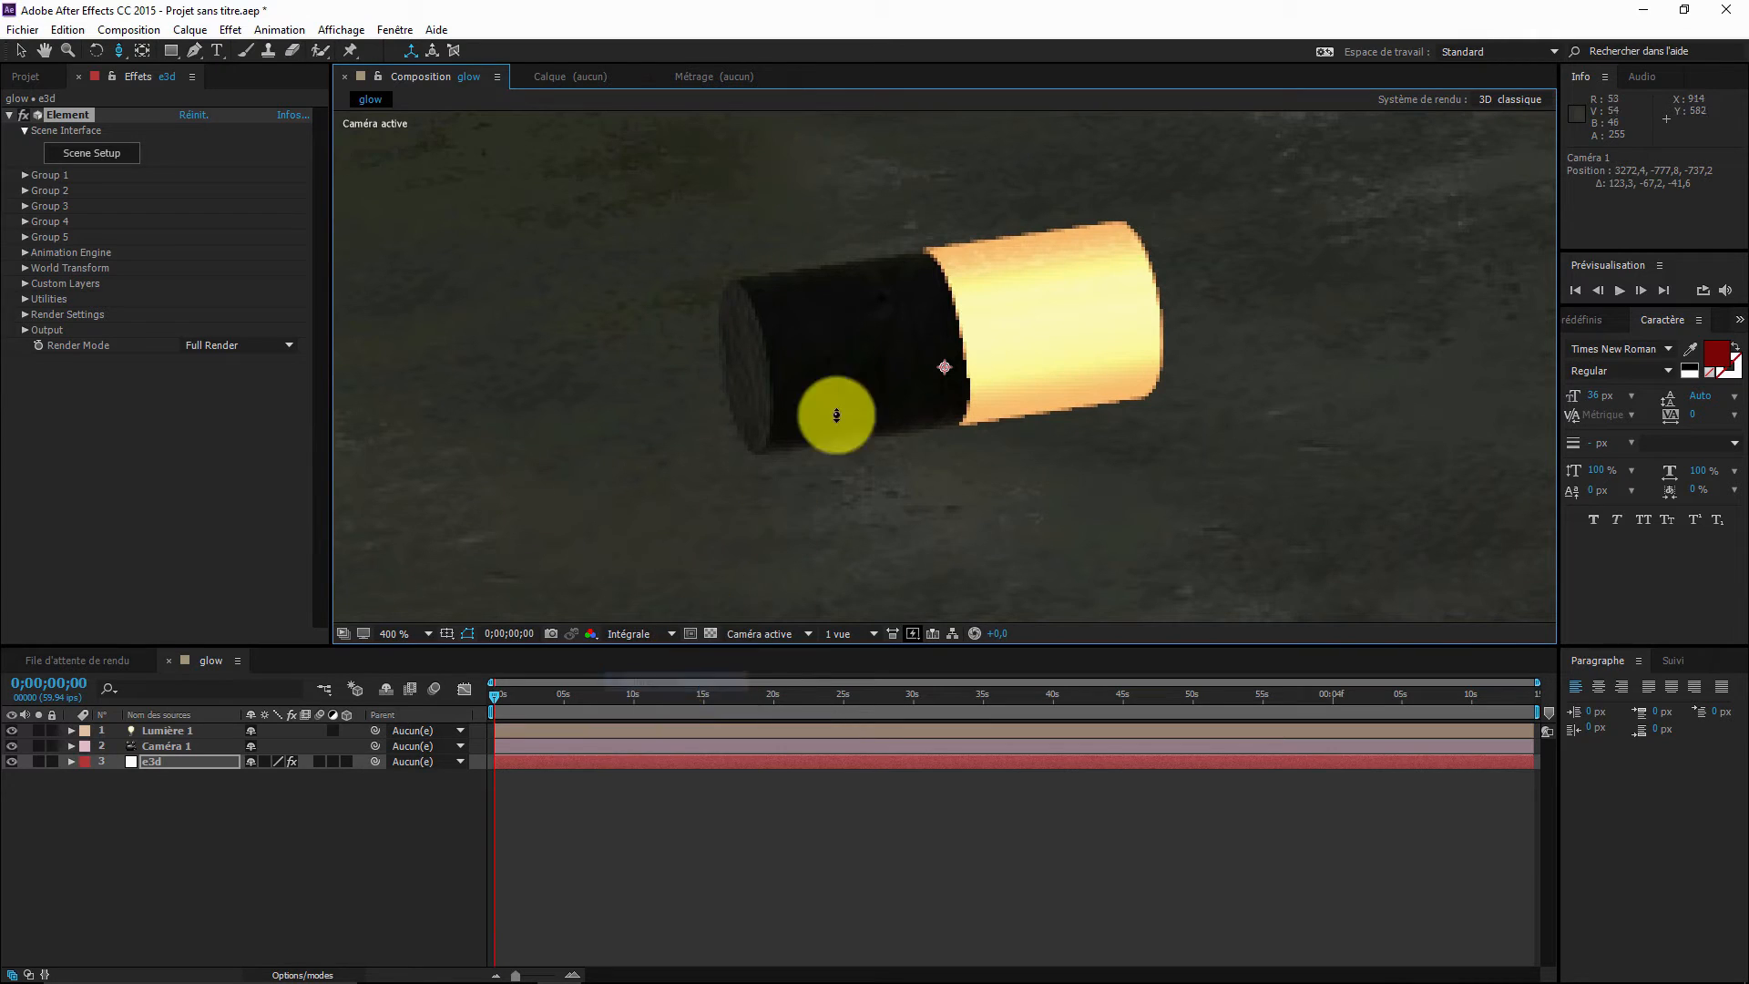
pyautogui.click(424, 634)
pyautogui.click(405, 742)
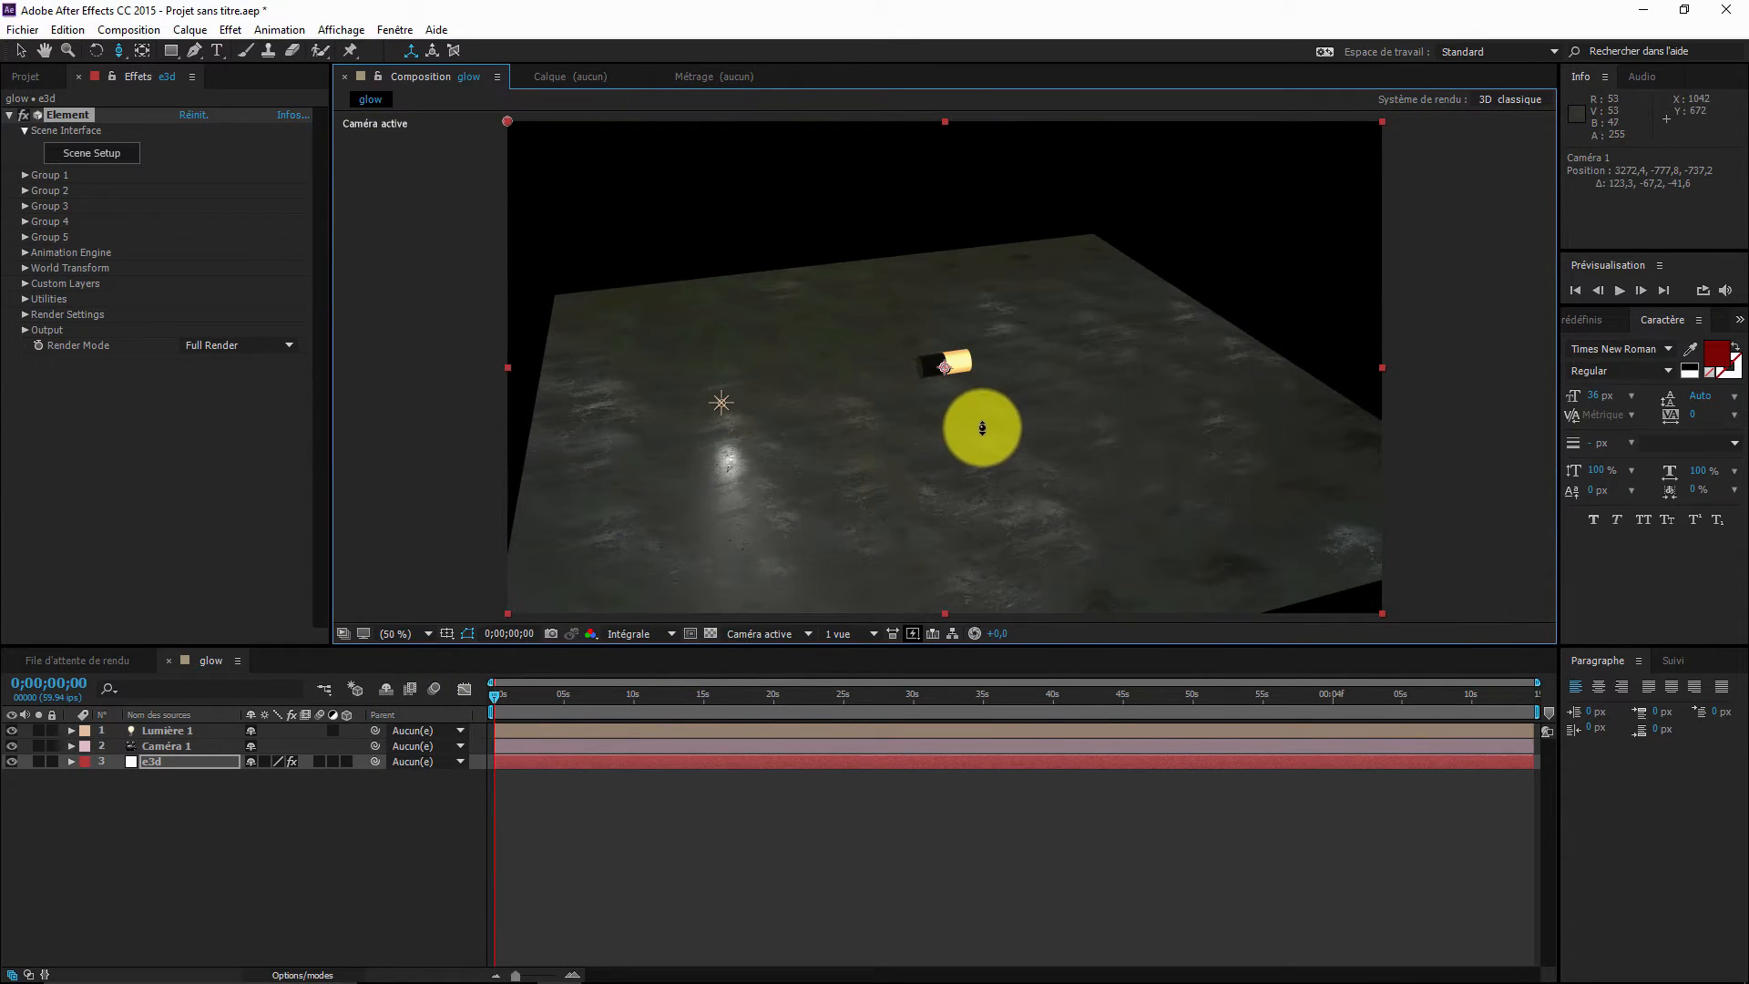
pyautogui.moveTo(982, 428); pyautogui.dragTo(1124, 401)
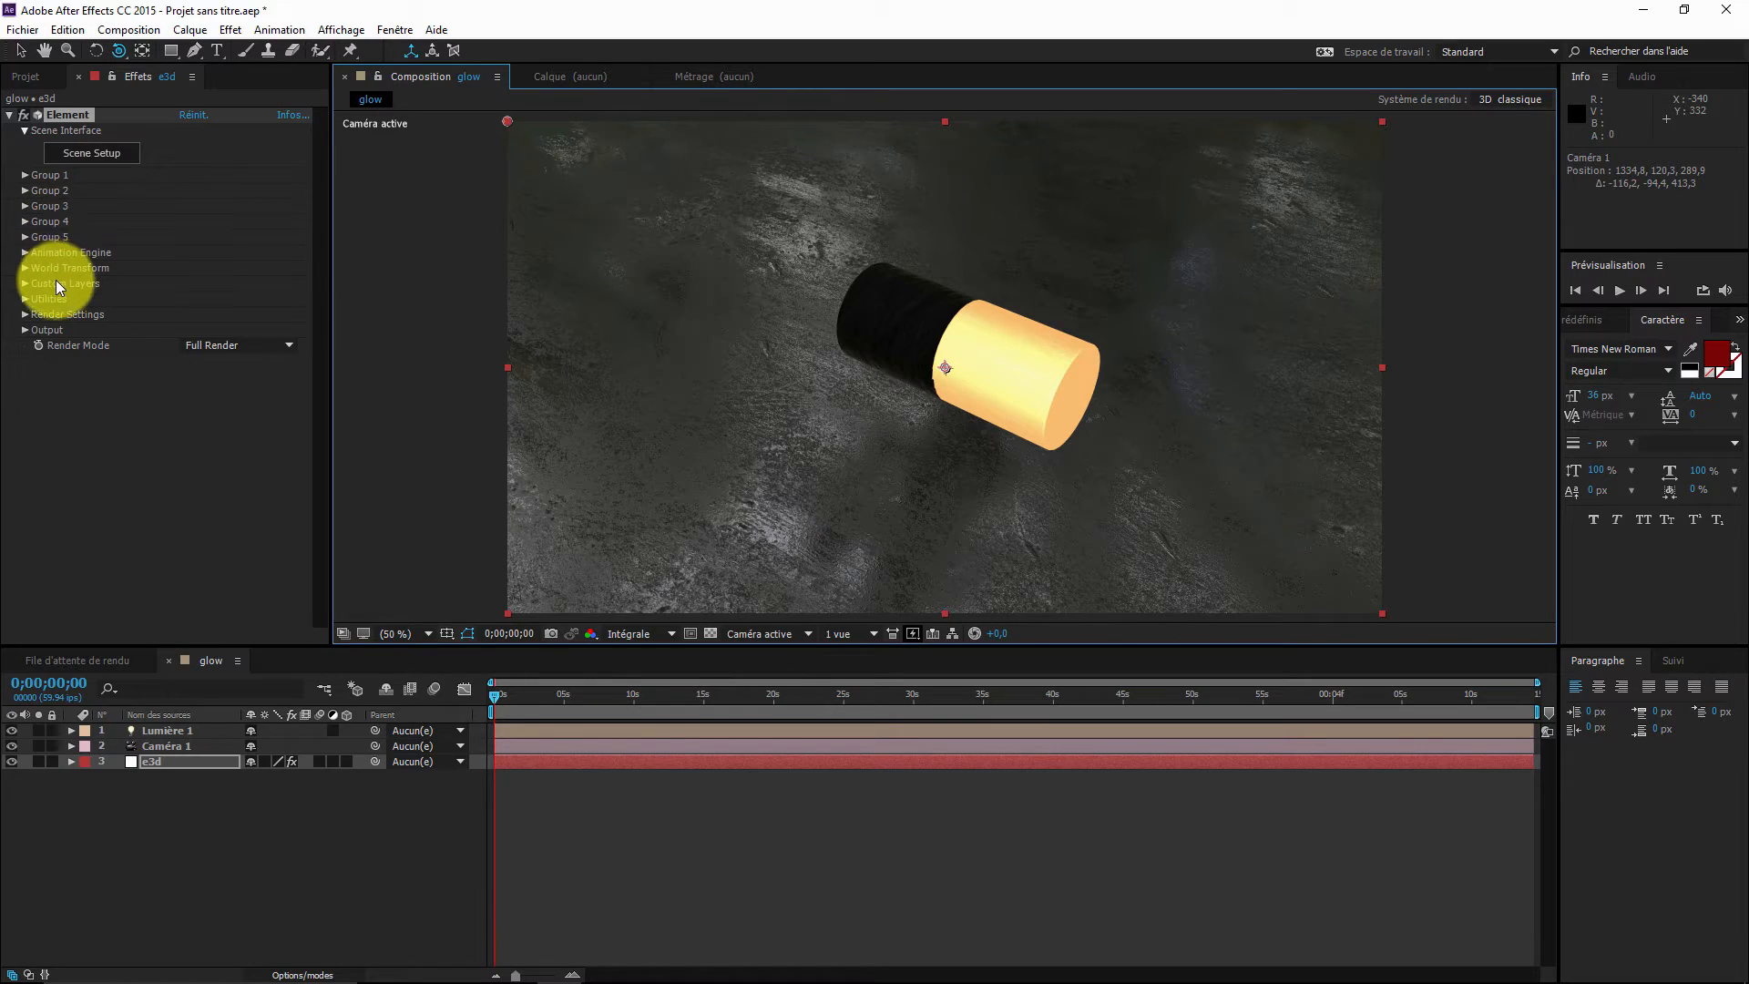
# - Enable Glow in Element's render settings for the e3d layer, leaving Illumination as the glow source
pyautogui.click(25, 315)
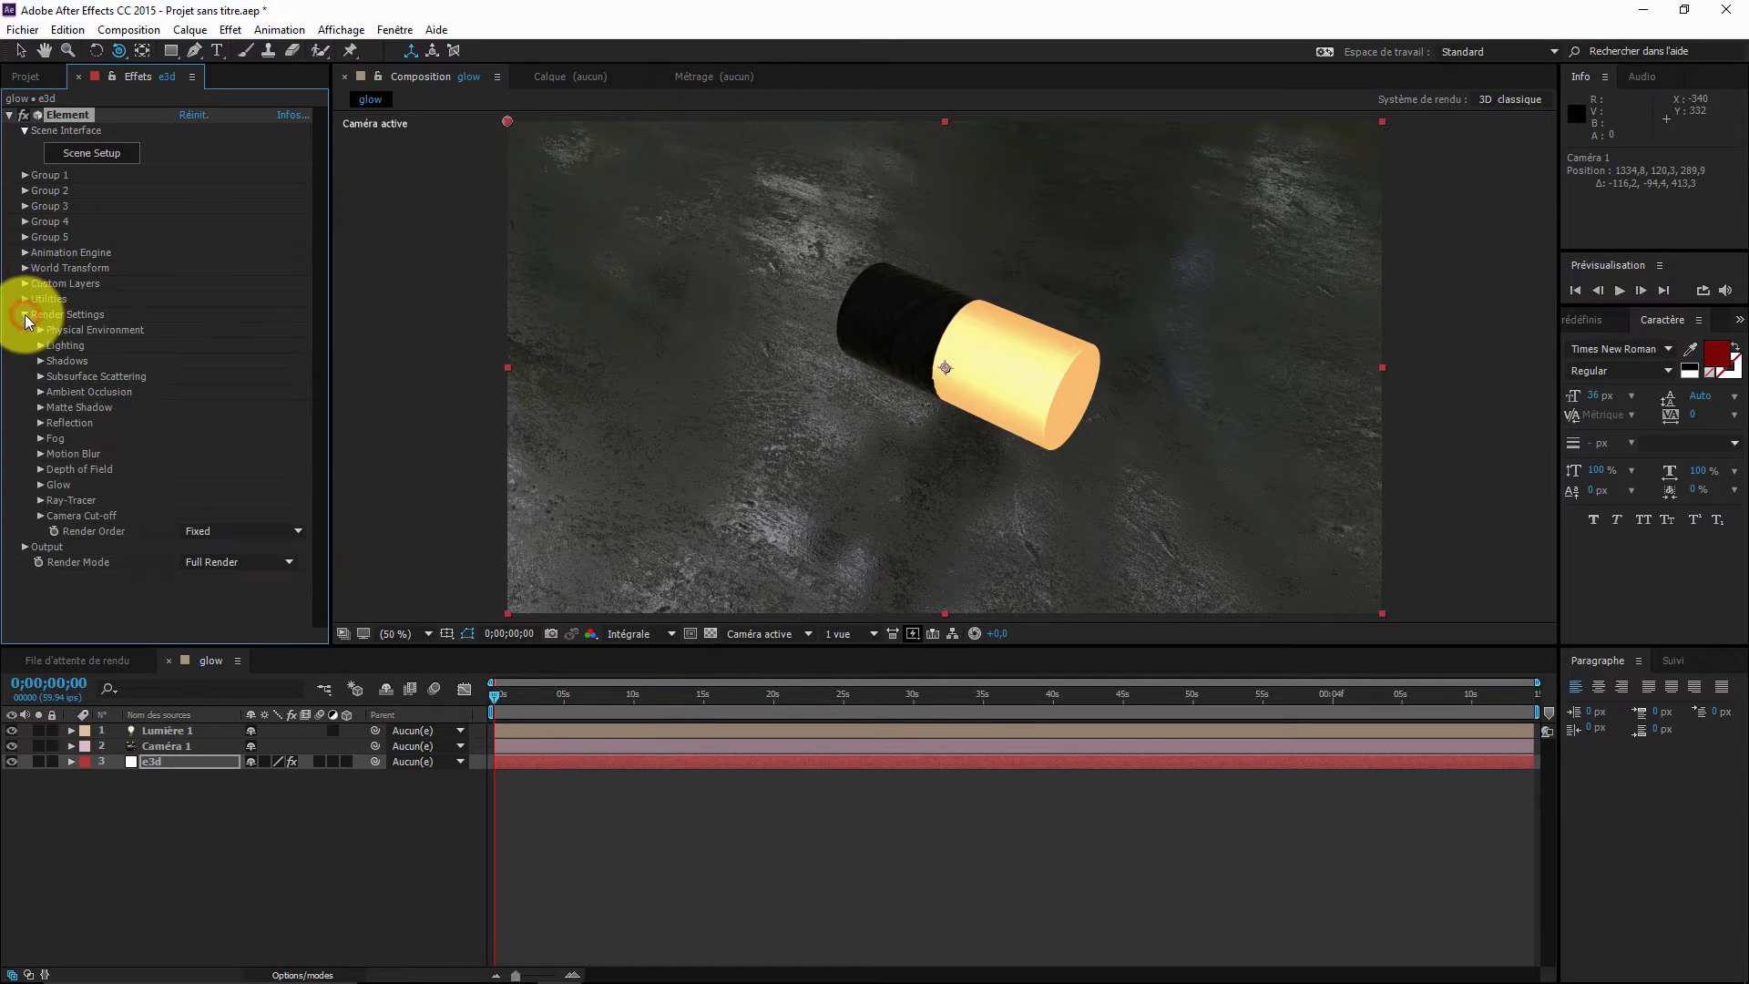
pyautogui.click(40, 485)
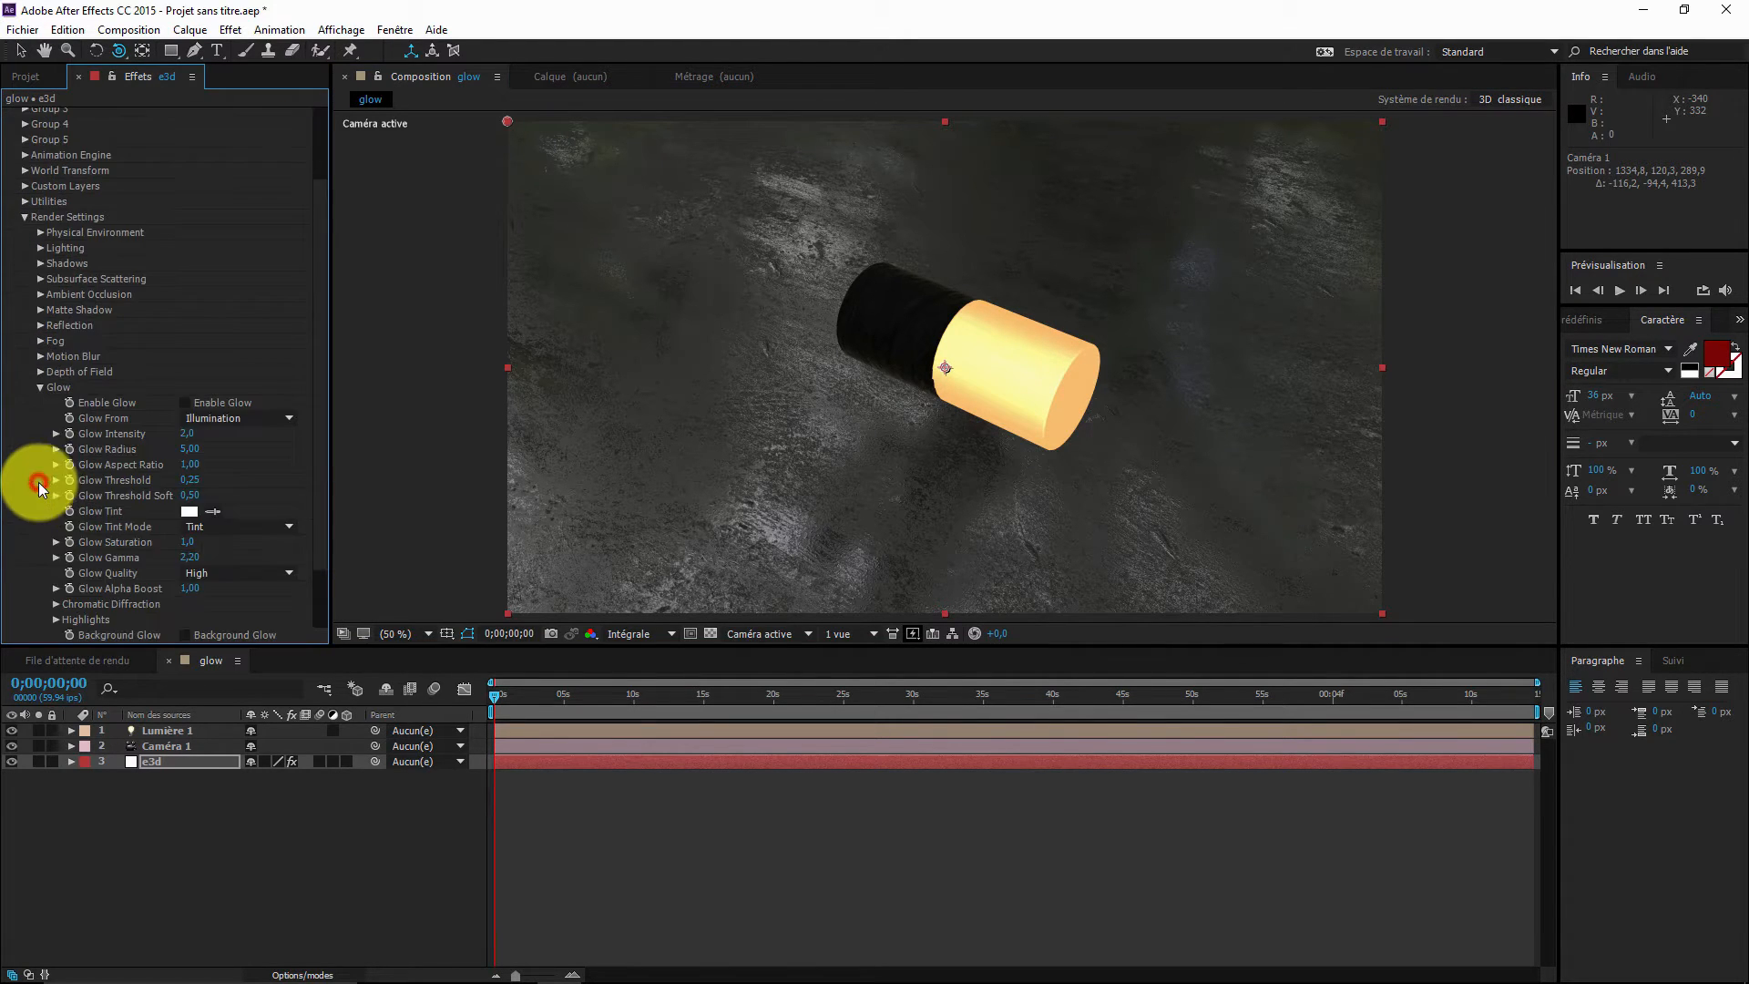
pyautogui.click(186, 403)
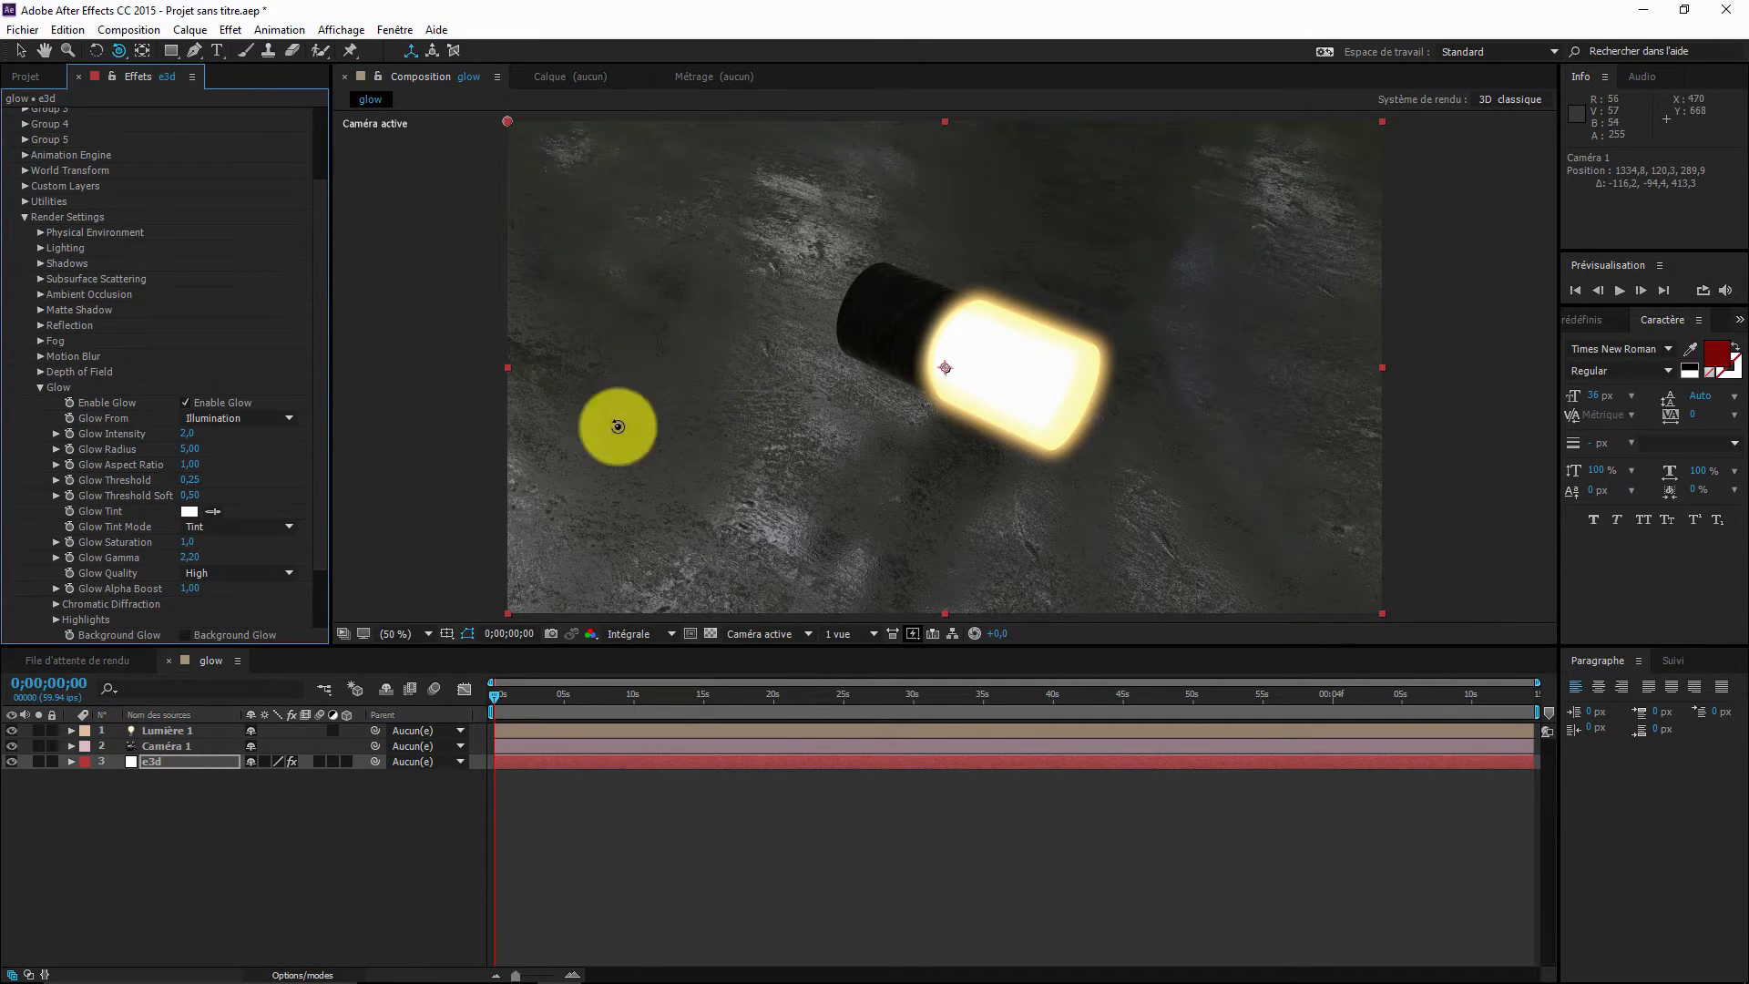
pyautogui.moveTo(325, 383); pyautogui.dragTo(312, 227)
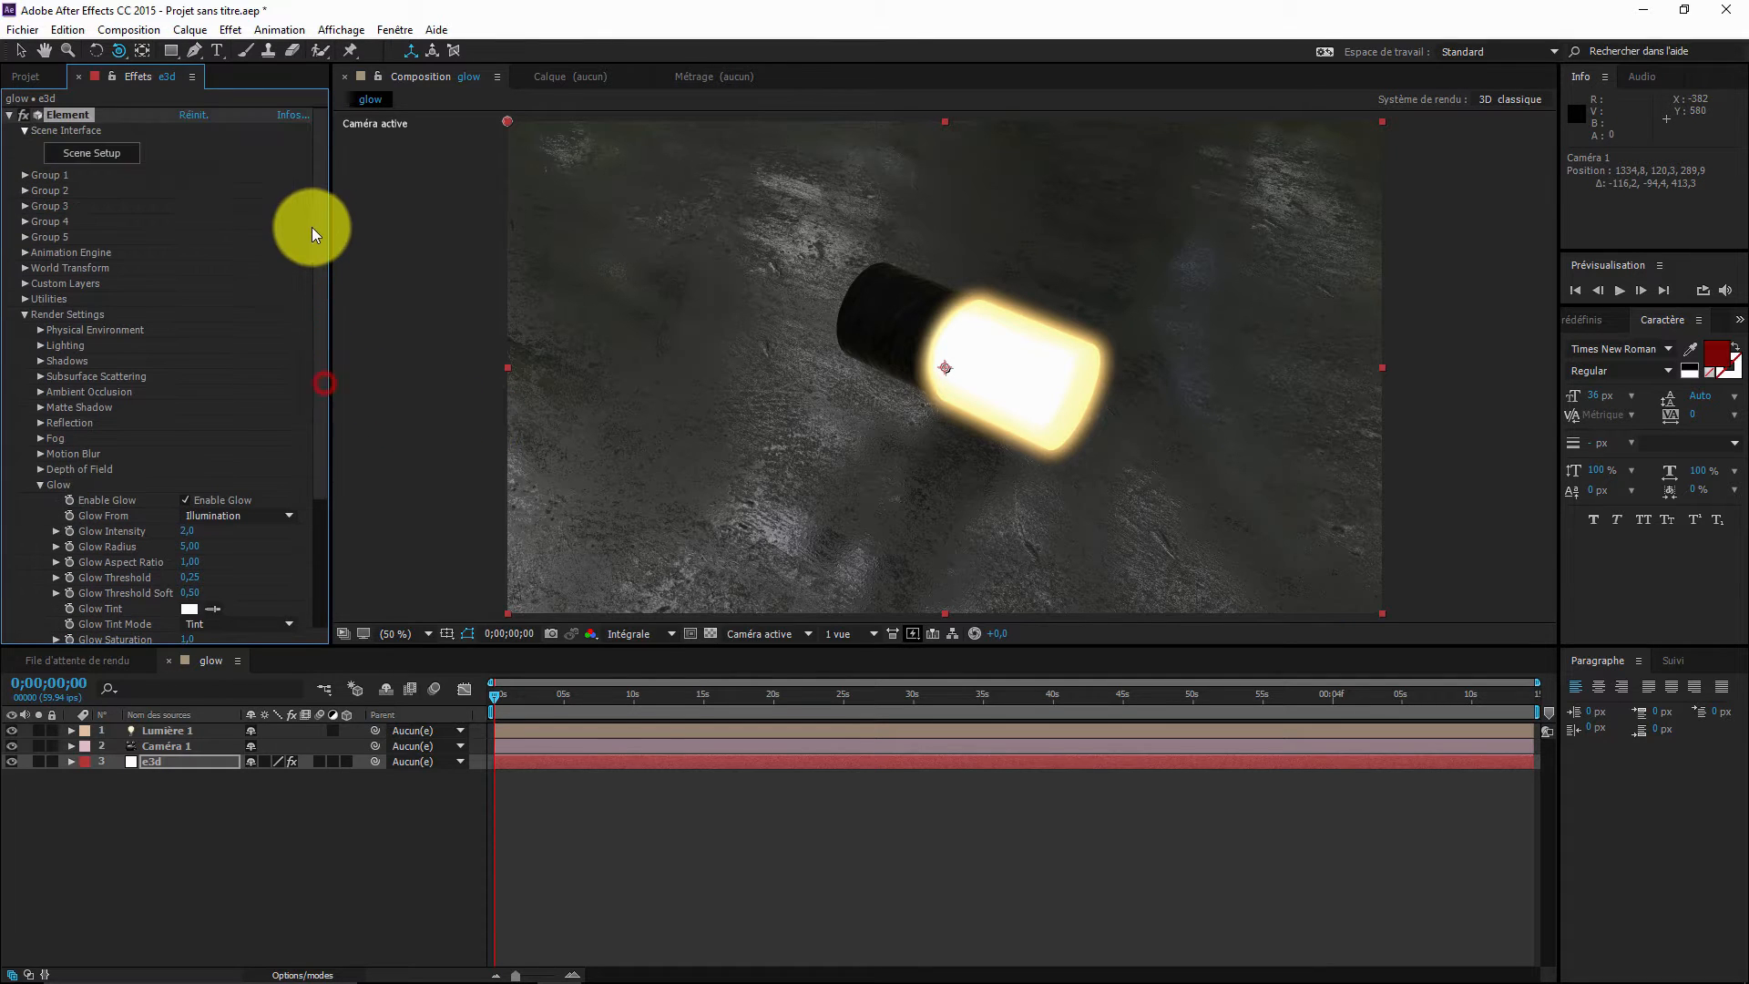
# - Reopen the scene setup and look through the Physical material presets
pyautogui.click(119, 152)
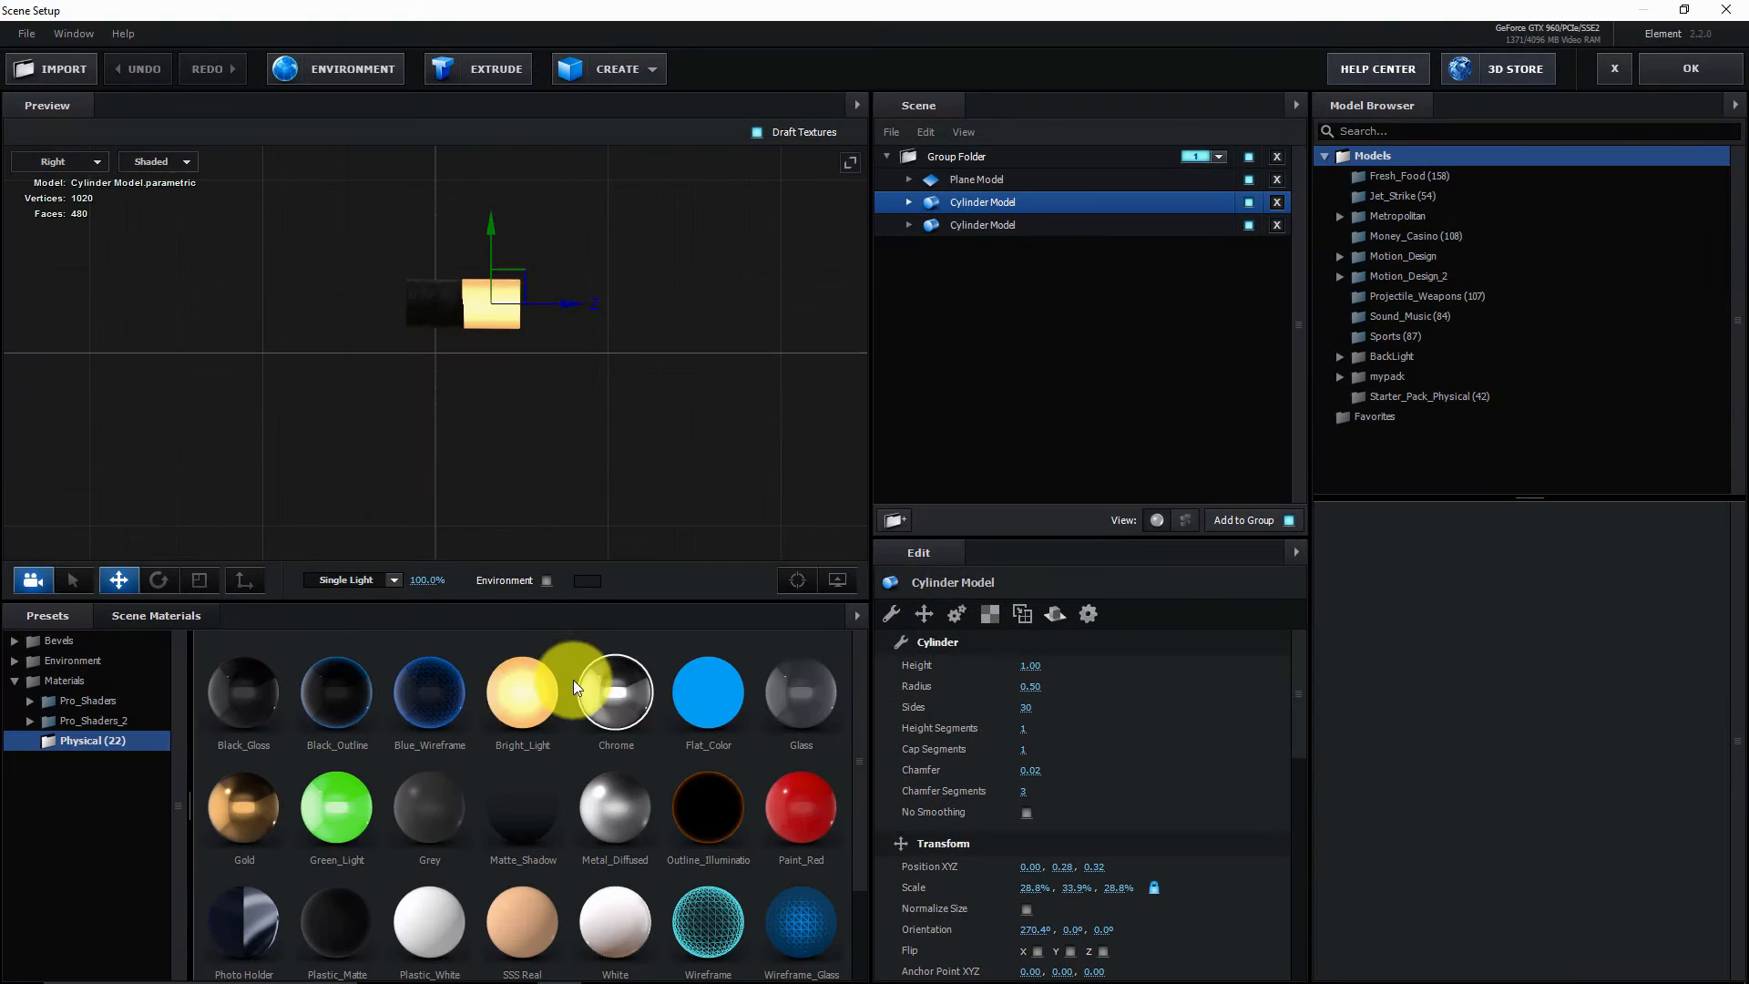
pyautogui.click(524, 711)
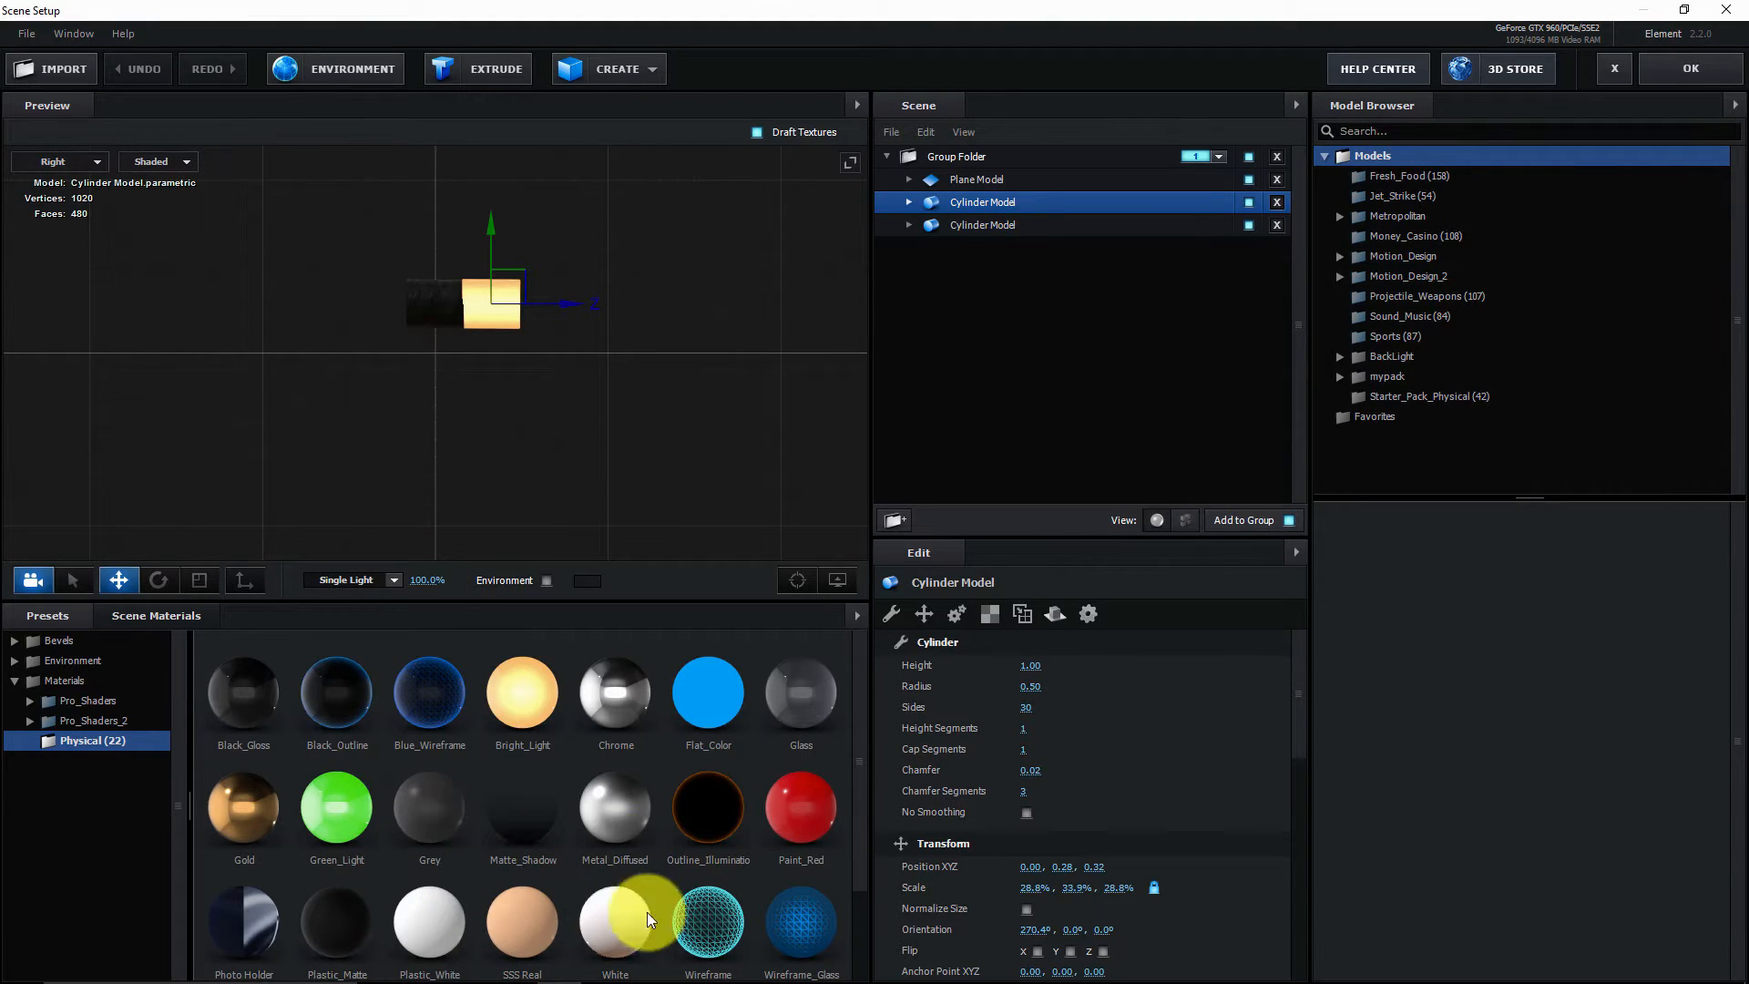
pyautogui.click(665, 847)
pyautogui.scroll(-5, 667, 839)
pyautogui.scroll(3, 635, 789)
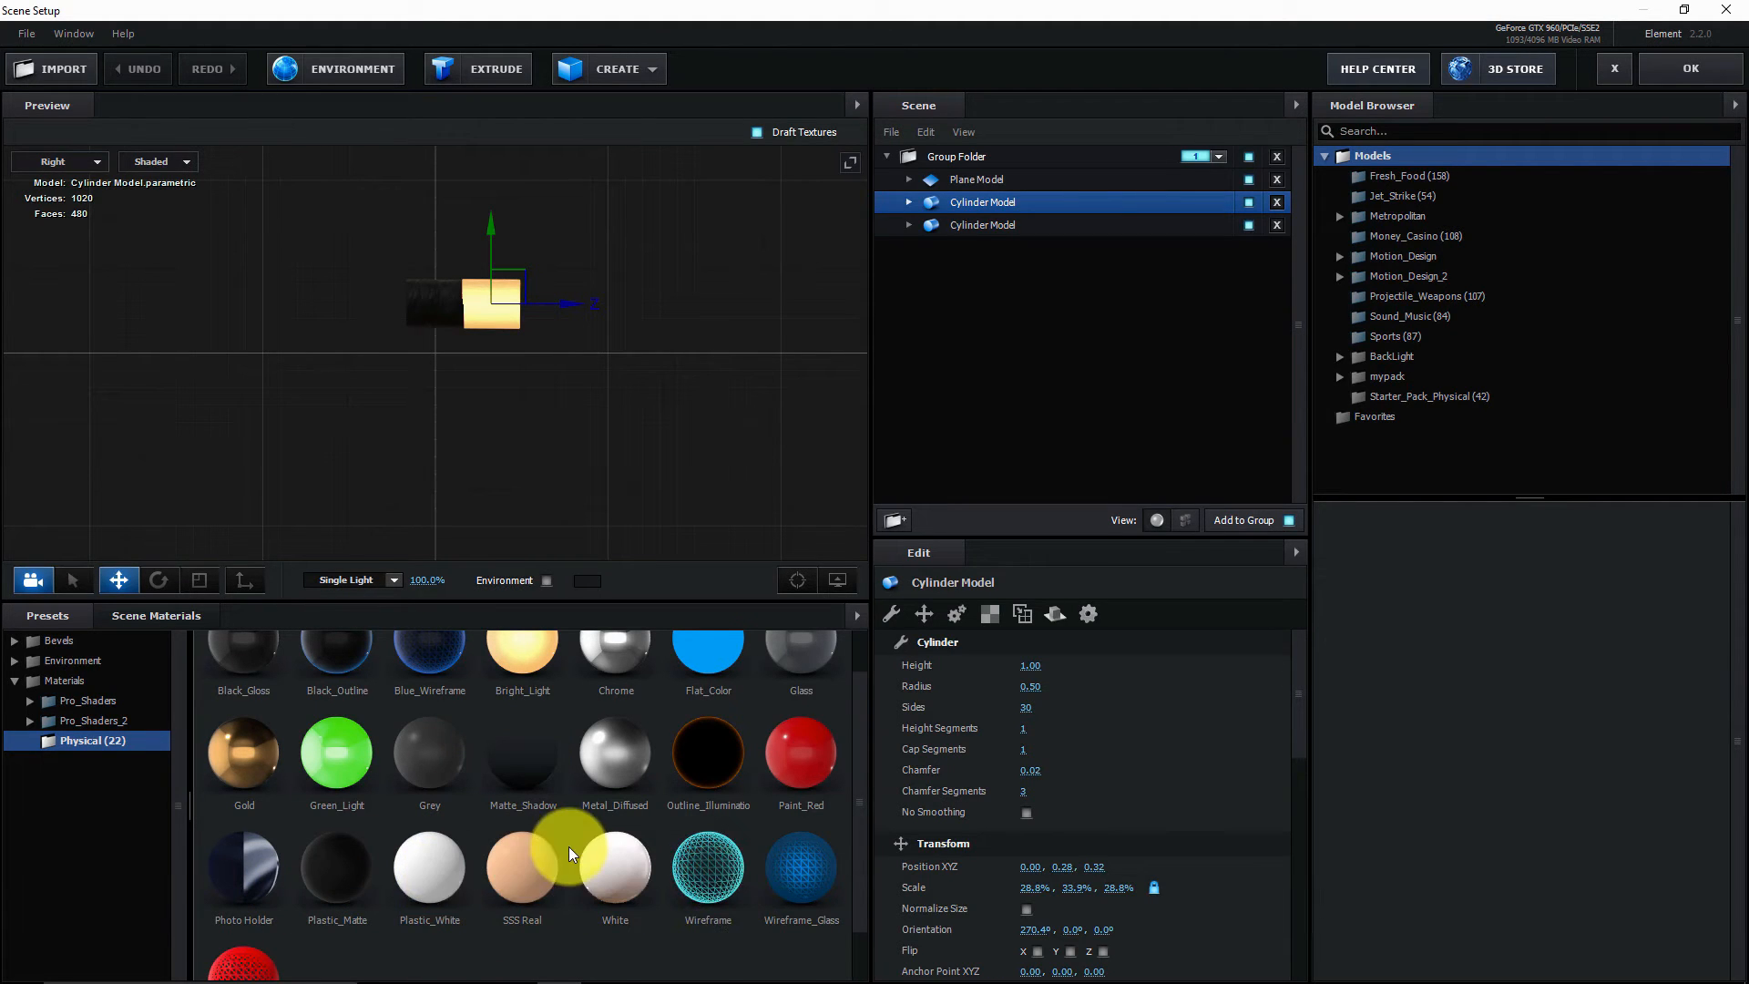
pyautogui.scroll(1, 568, 845)
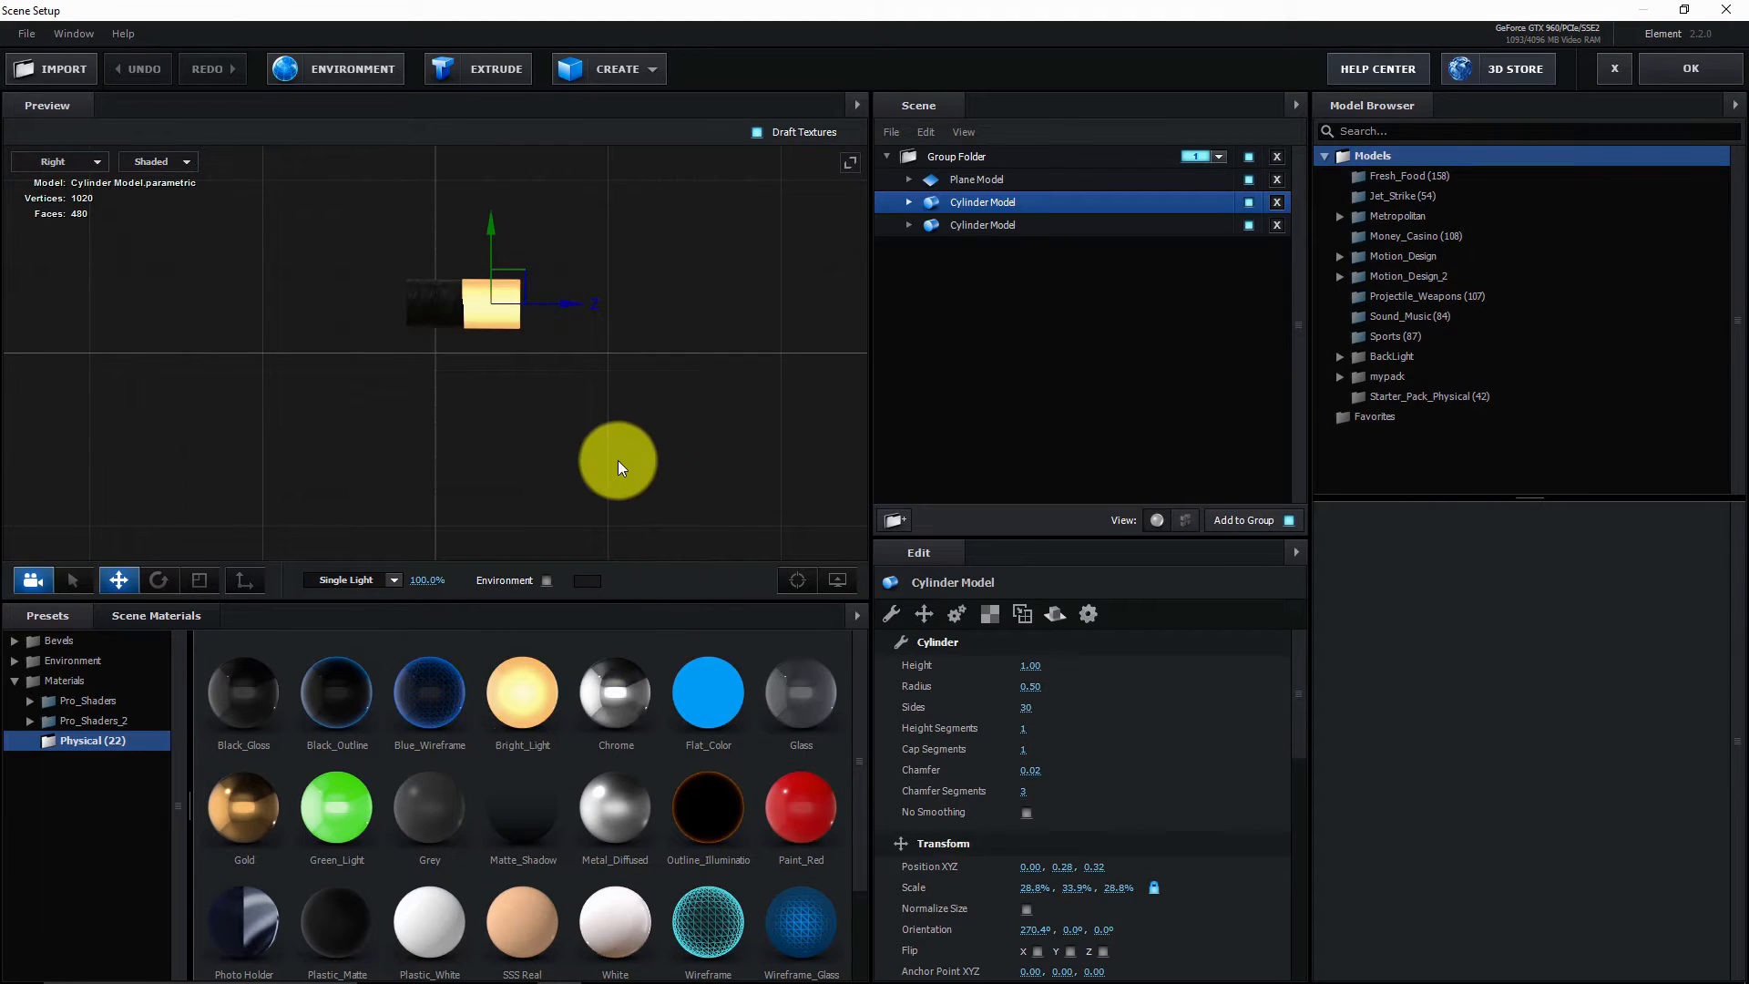
# - Switch the preview to Perspective, set the Plane Model's Reflect Mode to Mirror Surface, and accept the scene
pyautogui.click(57, 161)
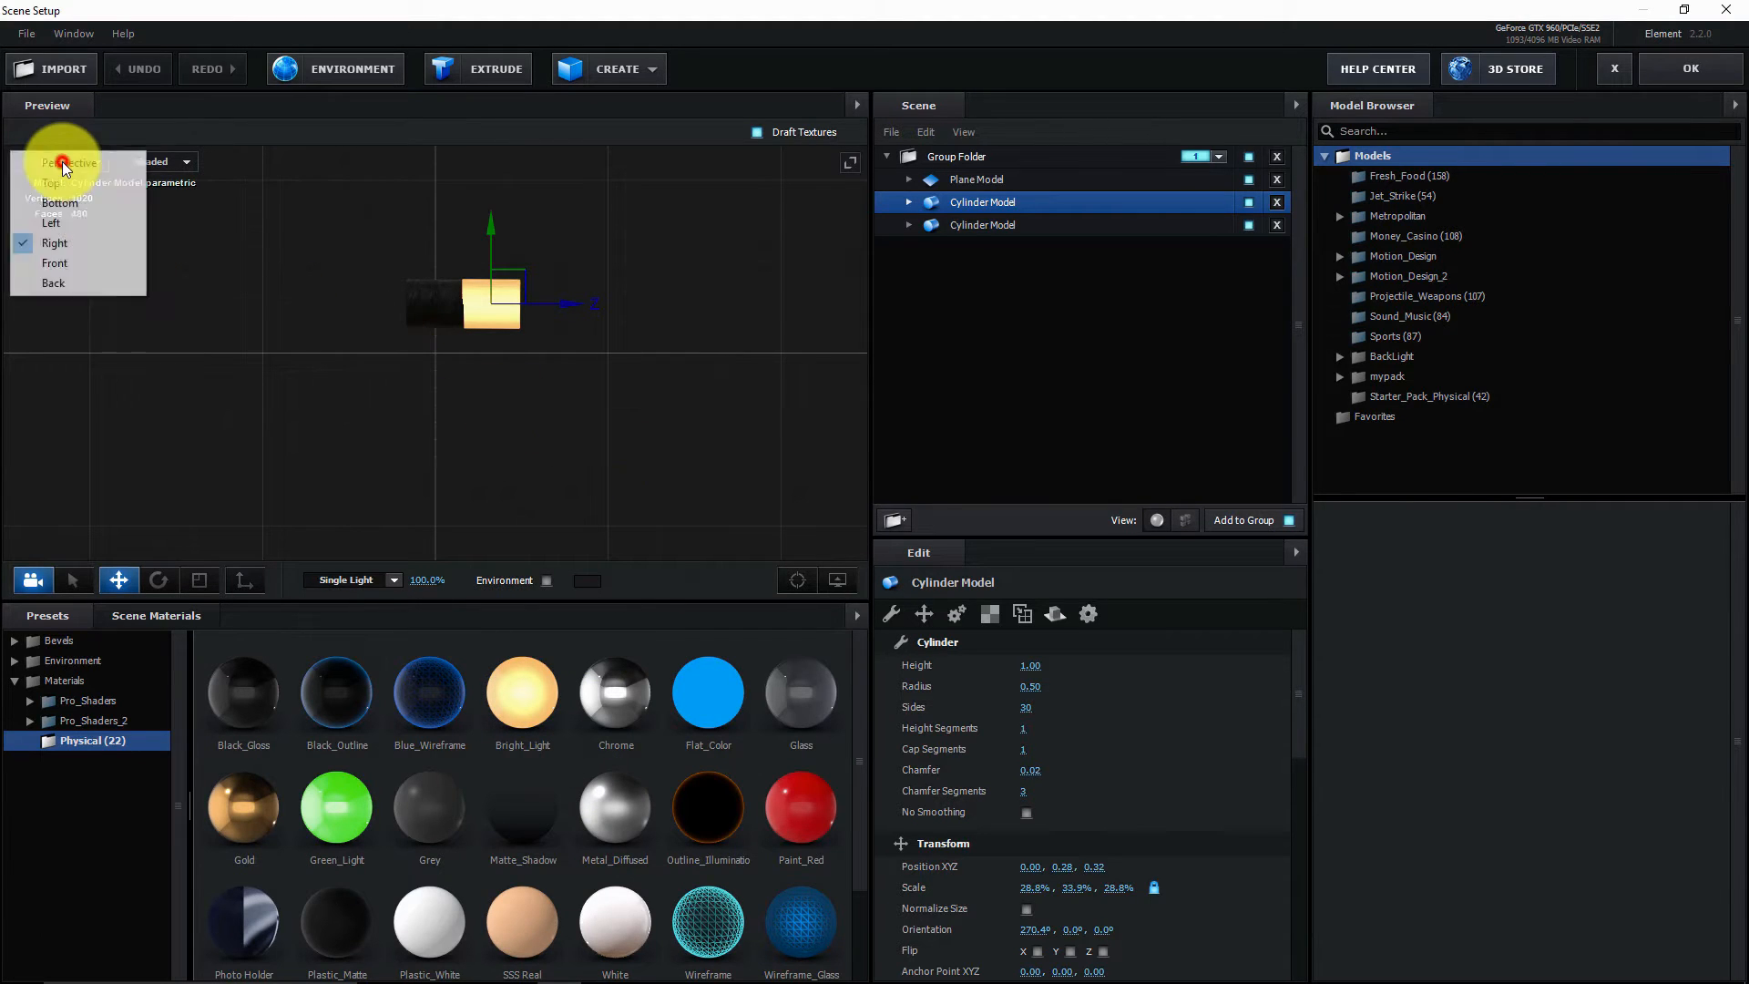
pyautogui.click(68, 168)
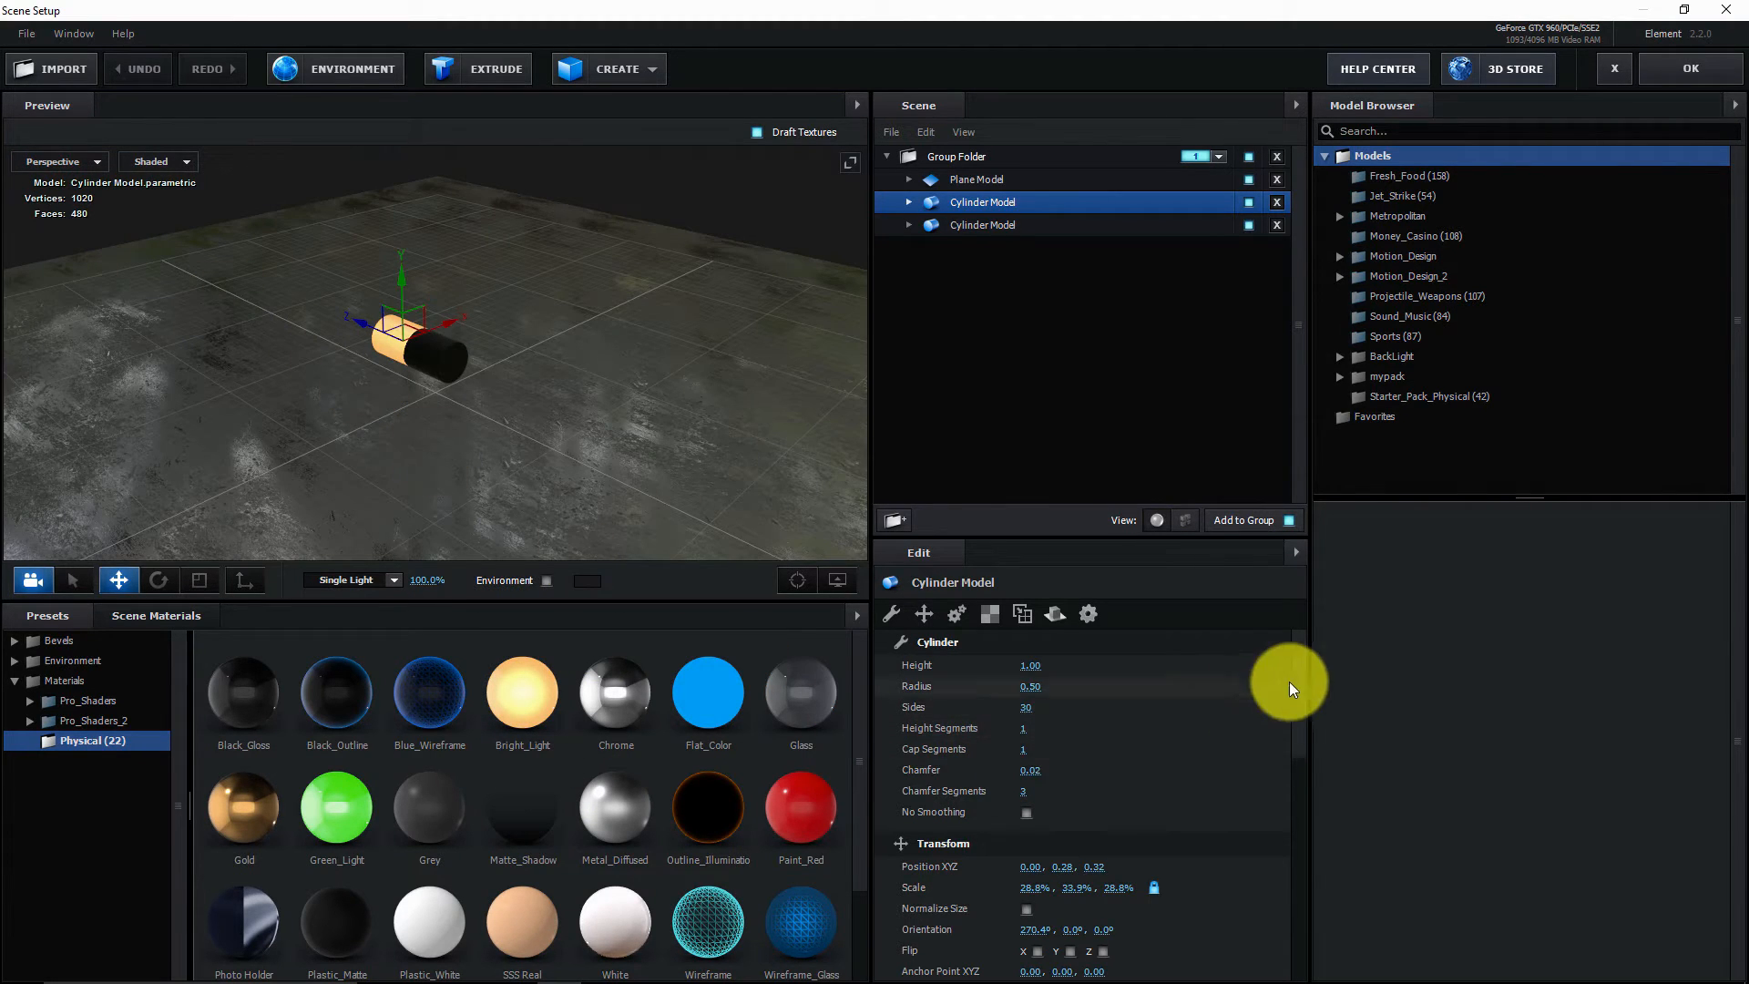
pyautogui.moveTo(1299, 680); pyautogui.dragTo(1293, 757)
pyautogui.click(995, 178)
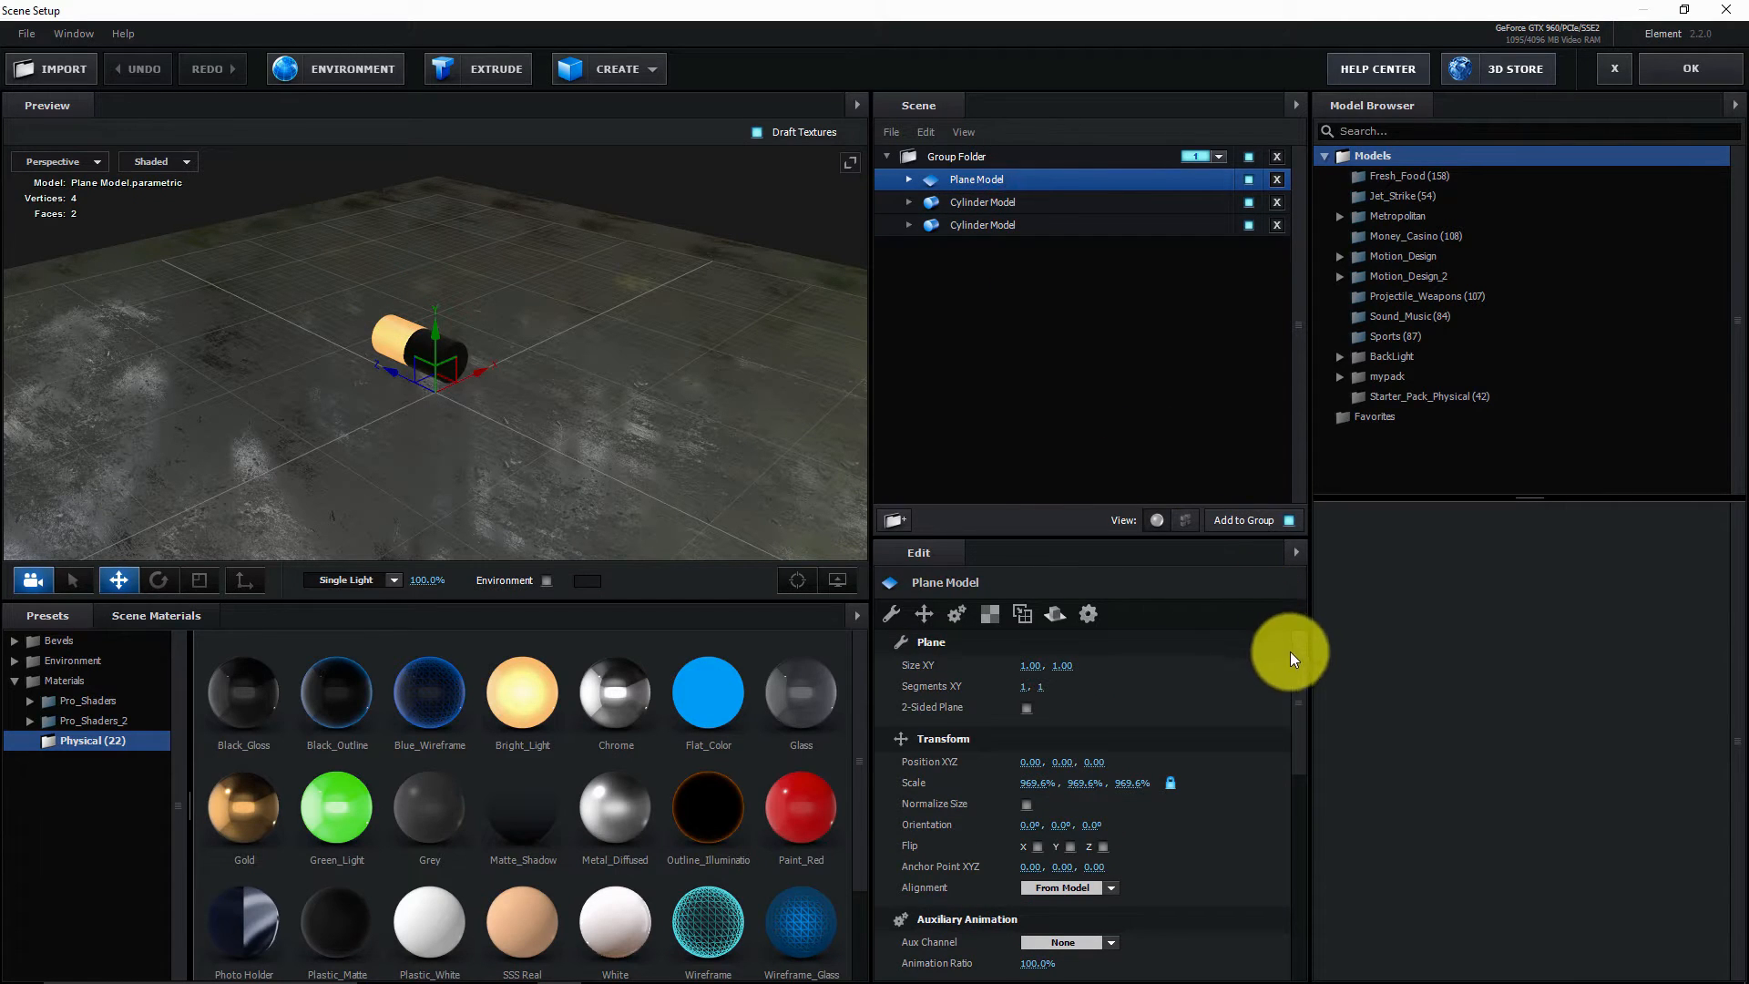
pyautogui.moveTo(1290, 652); pyautogui.dragTo(1301, 888)
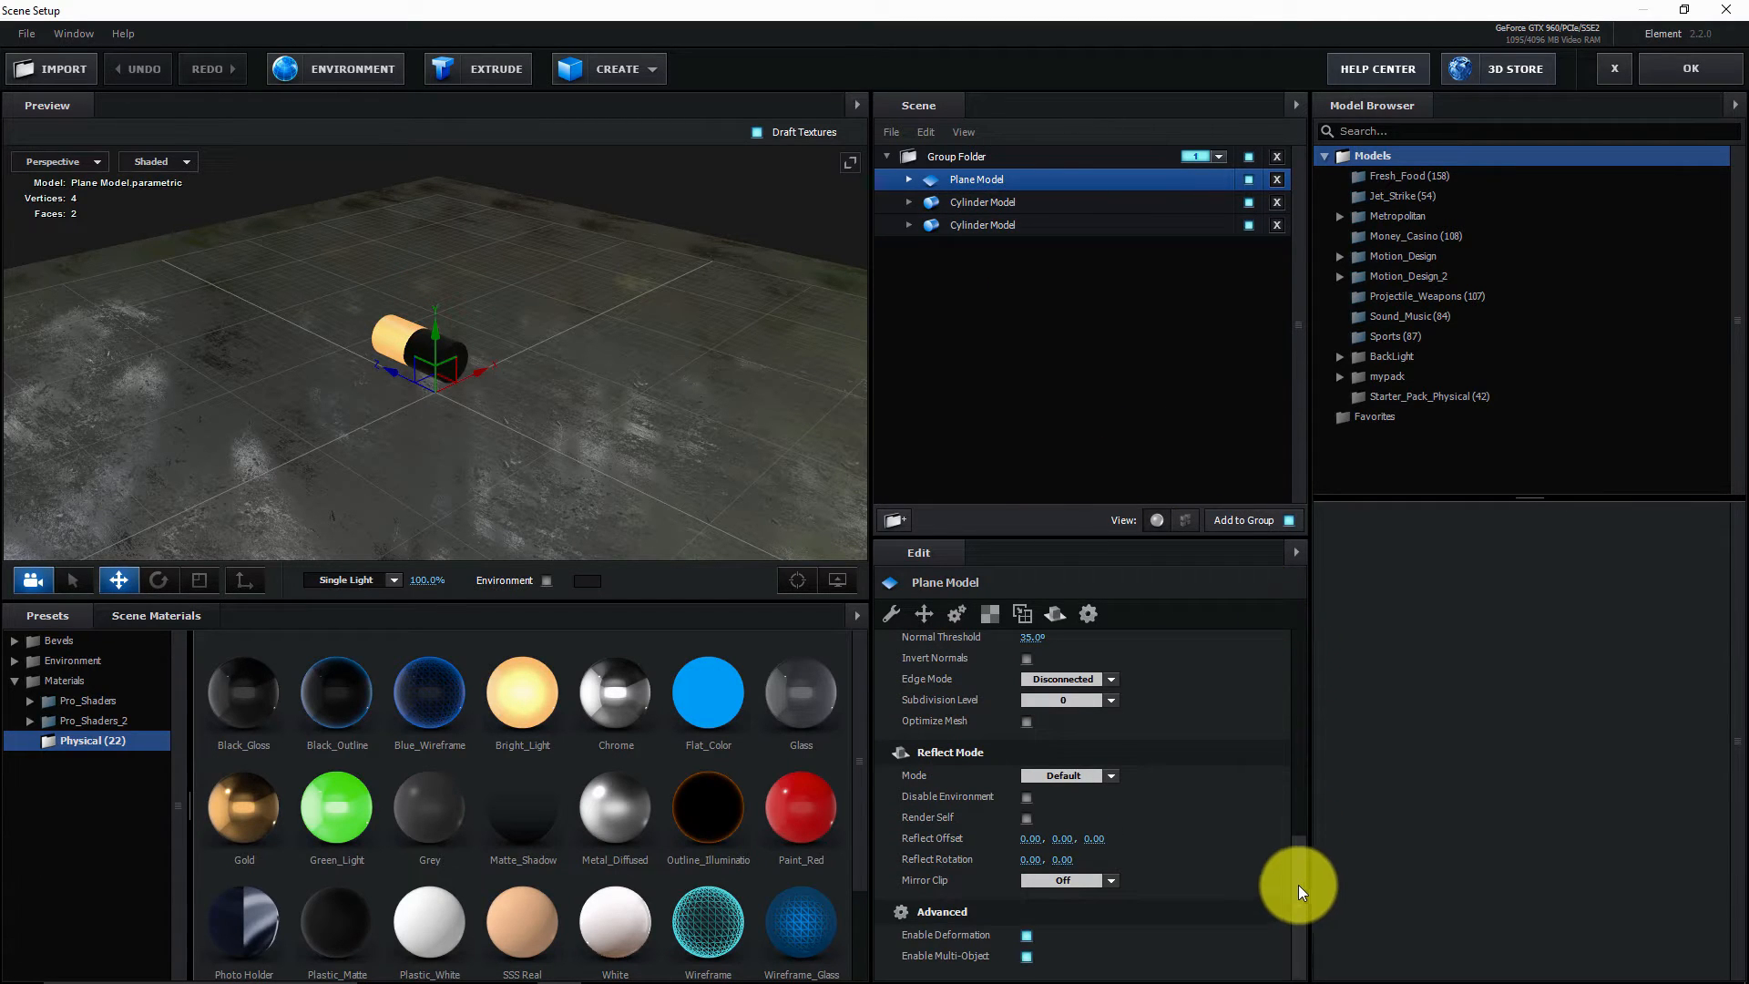
pyautogui.click(1117, 775)
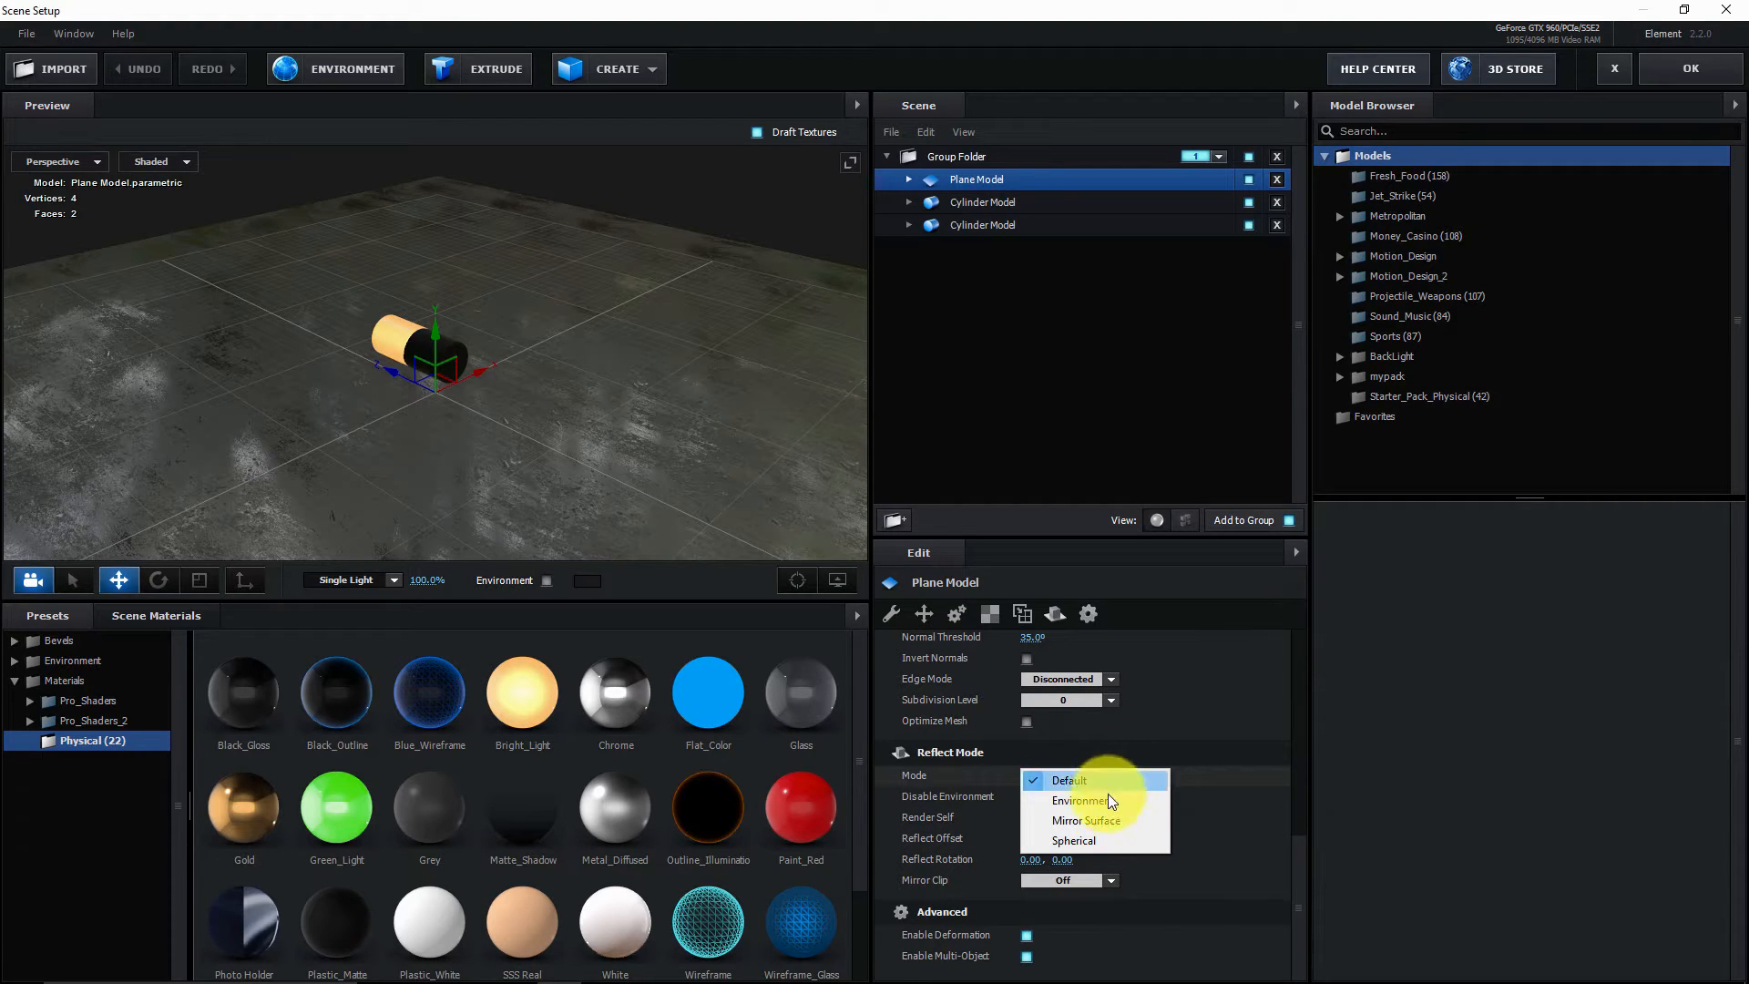
pyautogui.click(1103, 819)
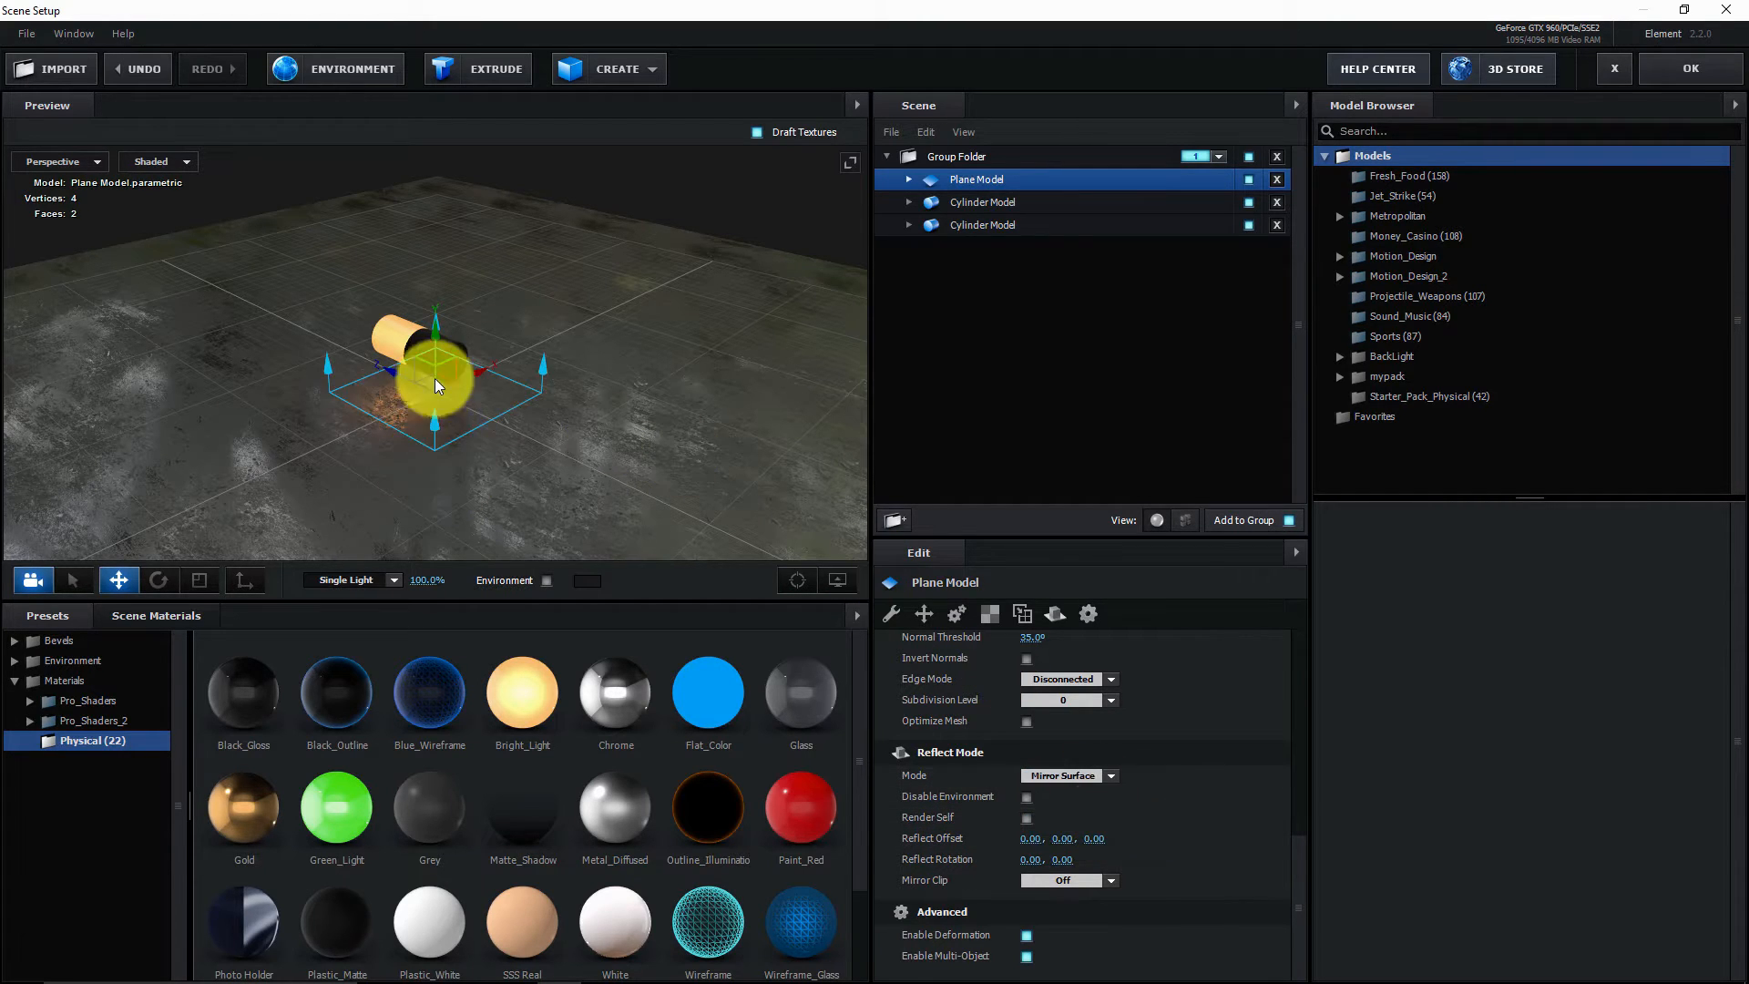
pyautogui.click(1658, 70)
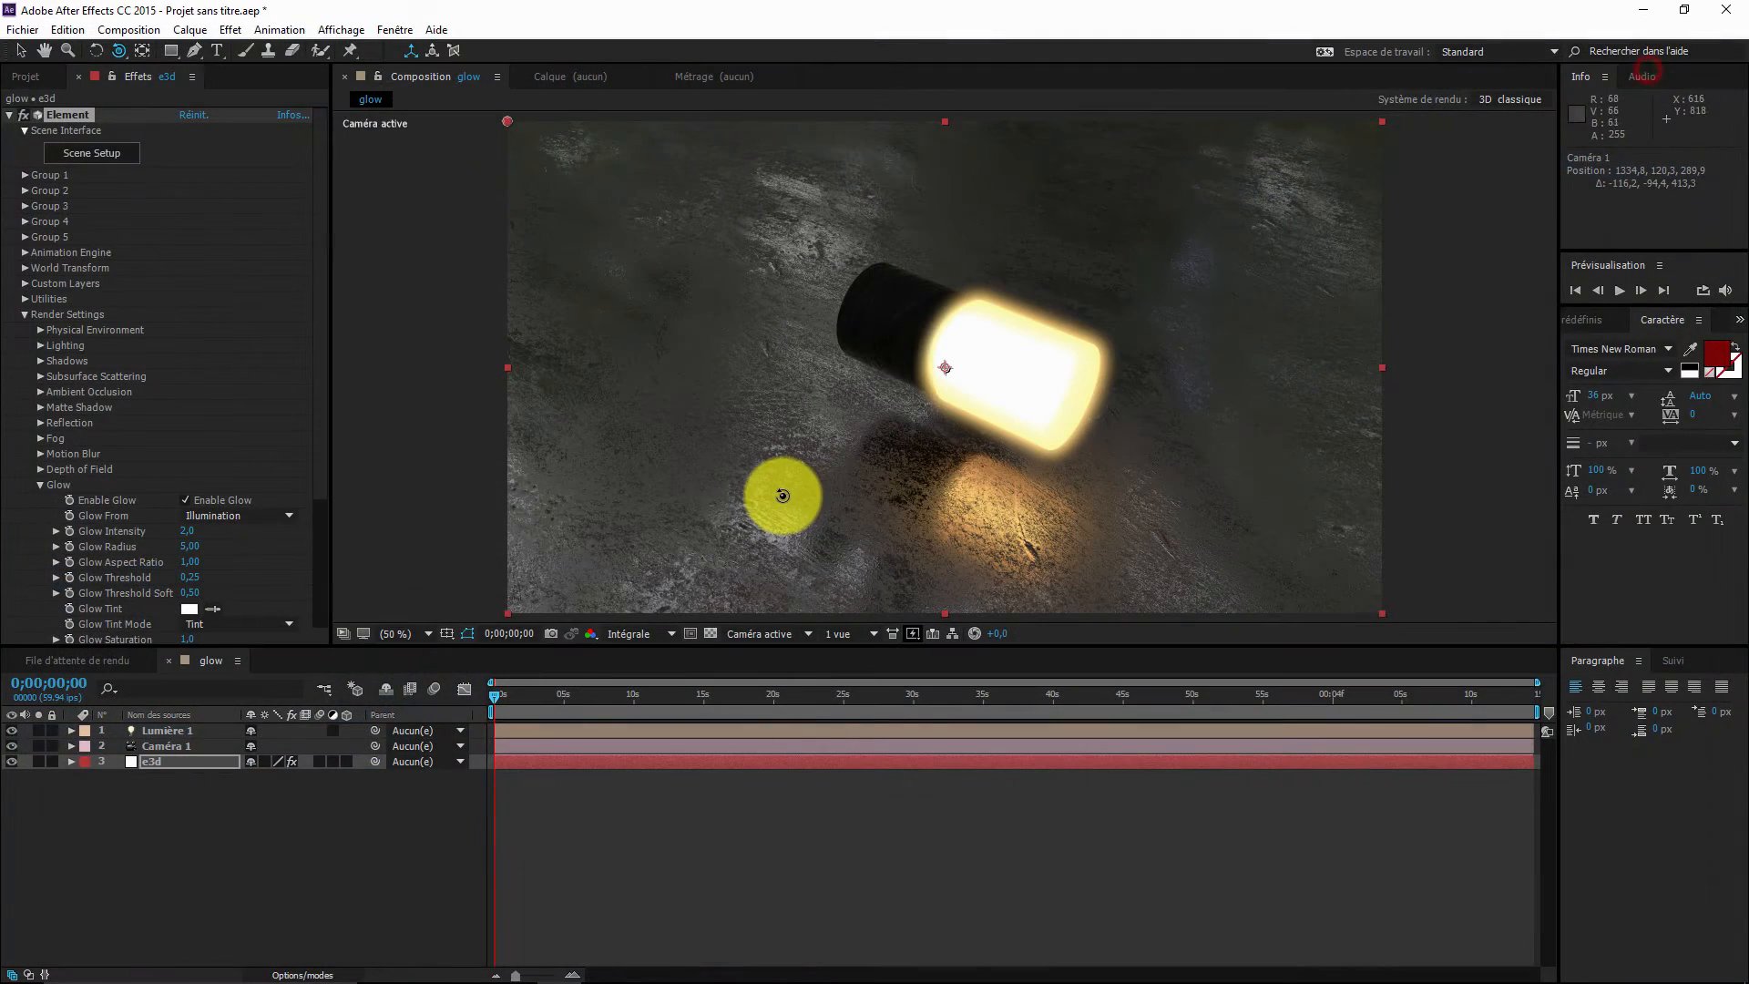
# - Orbit the camera to view the cylinders and their reflection more from the side, and set Glow Intensity to 1.6
pyautogui.moveTo(949, 426); pyautogui.dragTo(976, 492)
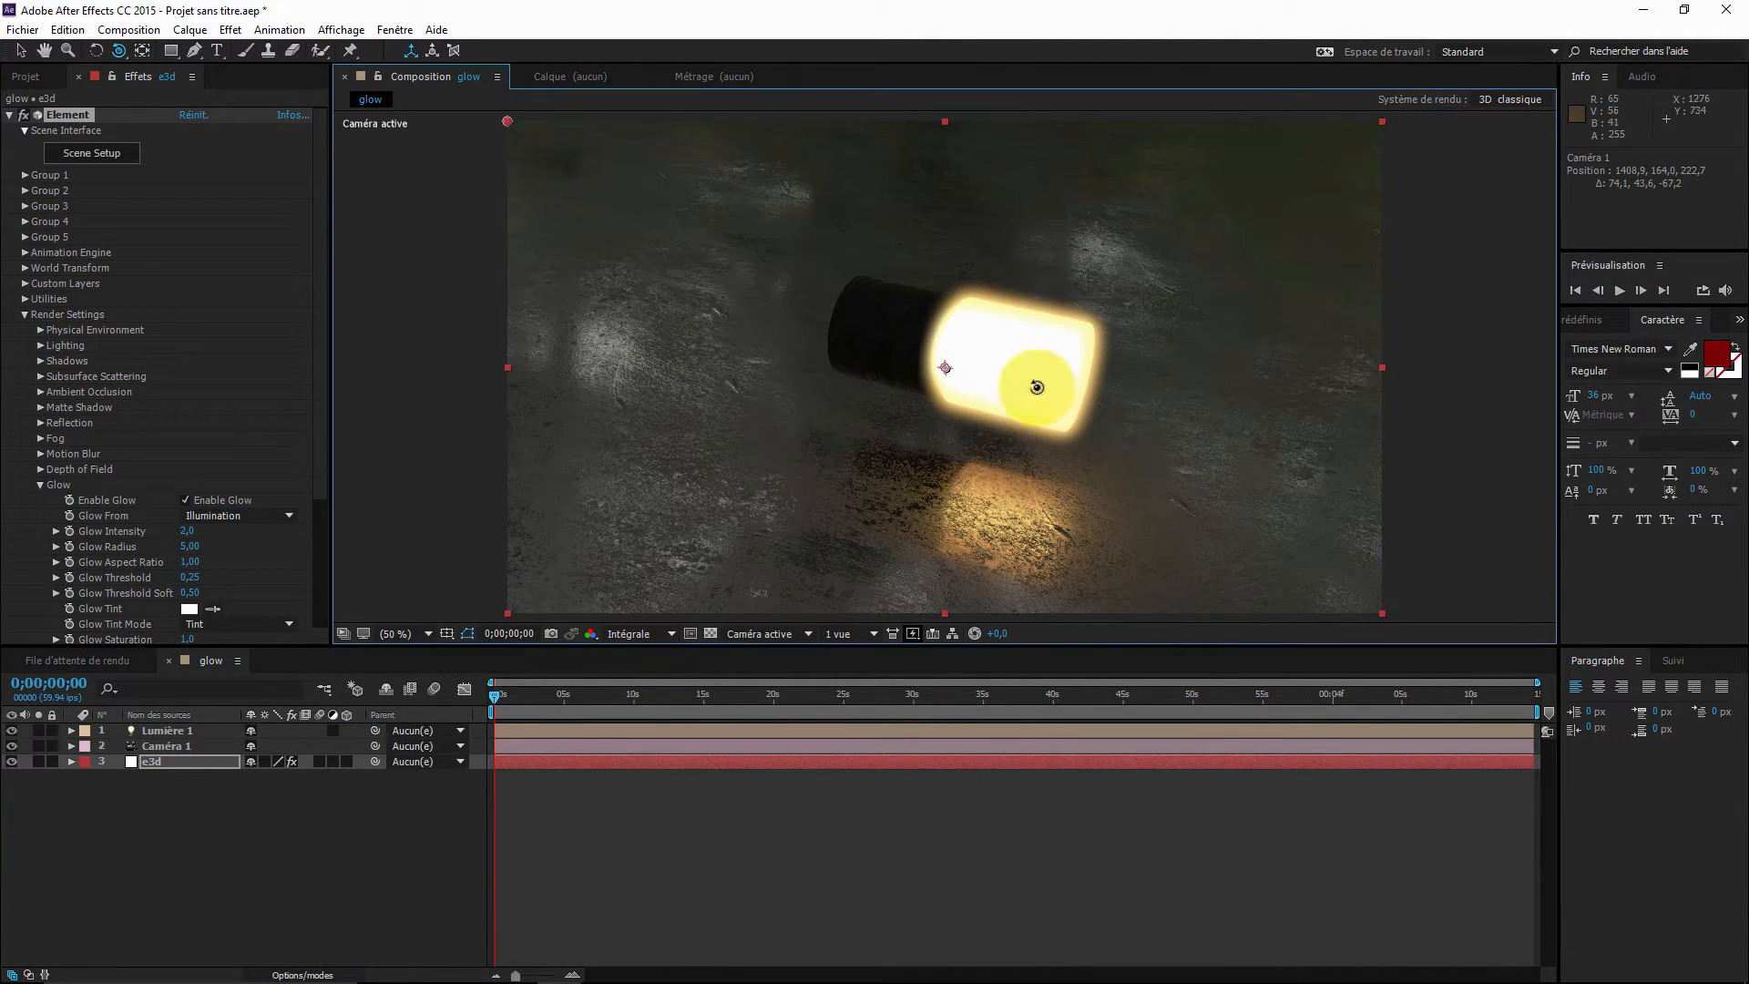
pyautogui.click(189, 533)
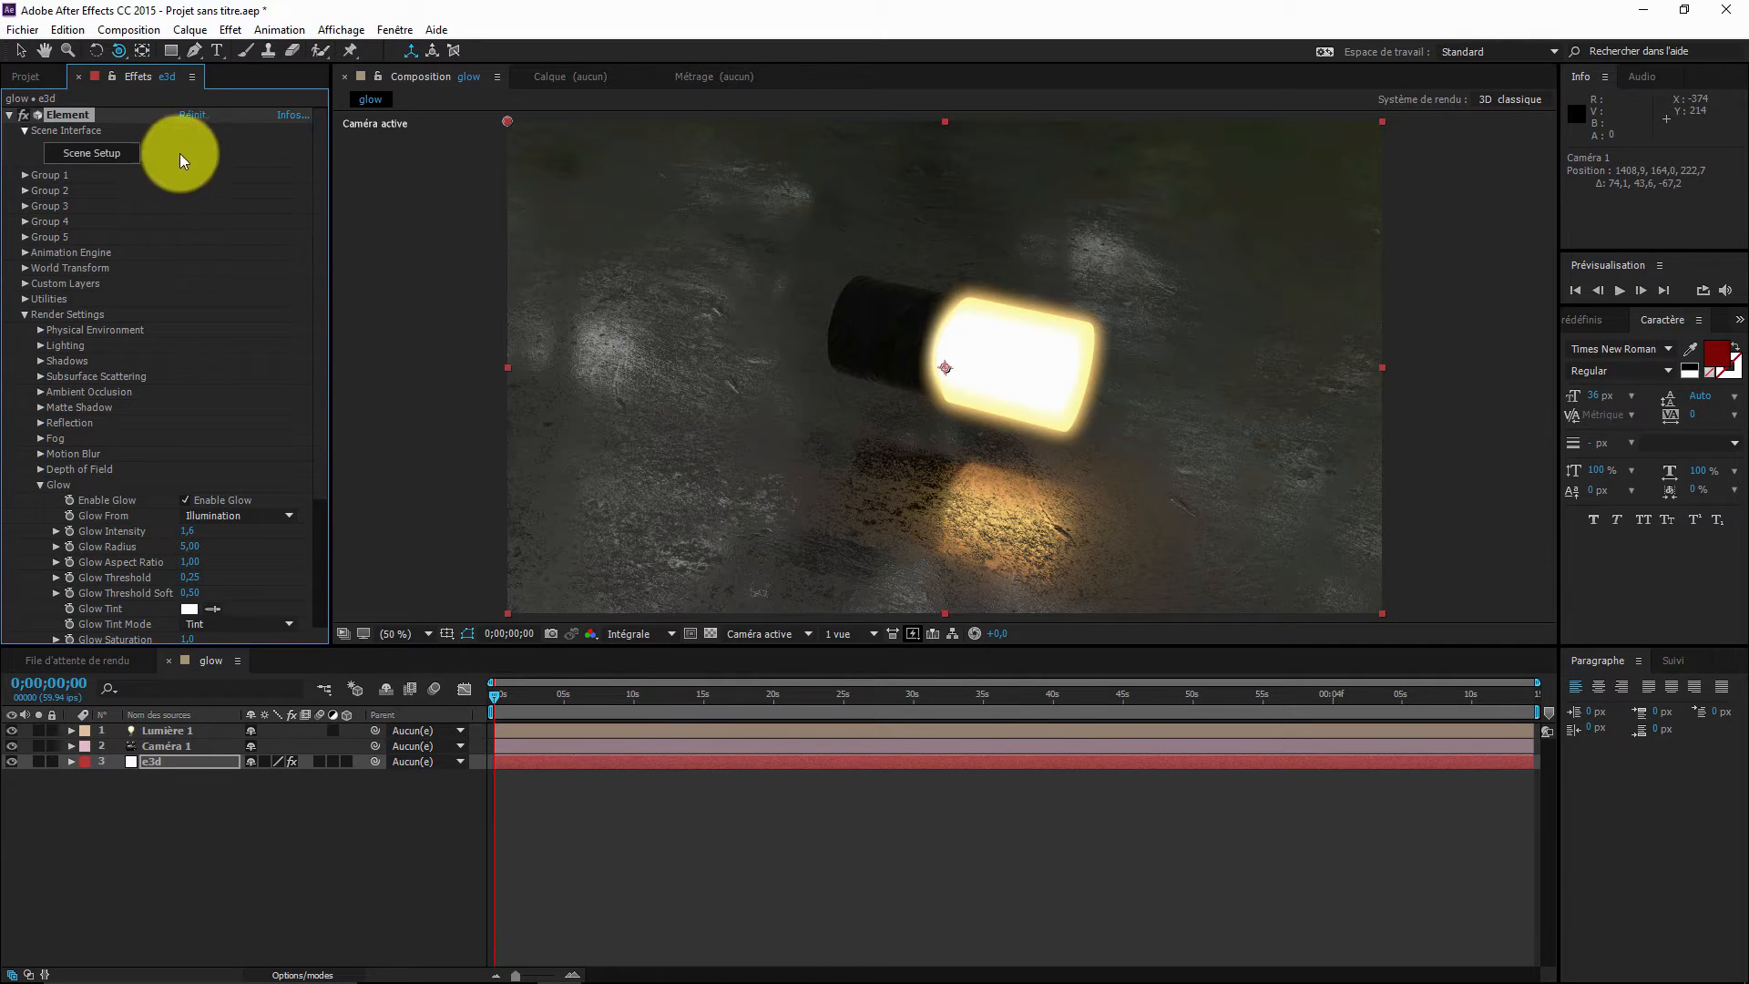
# - Reopen the scene setup, change the Bright_Light material's Illumination colour to pinkish red E81A45, and accept the scene
pyautogui.click(121, 158)
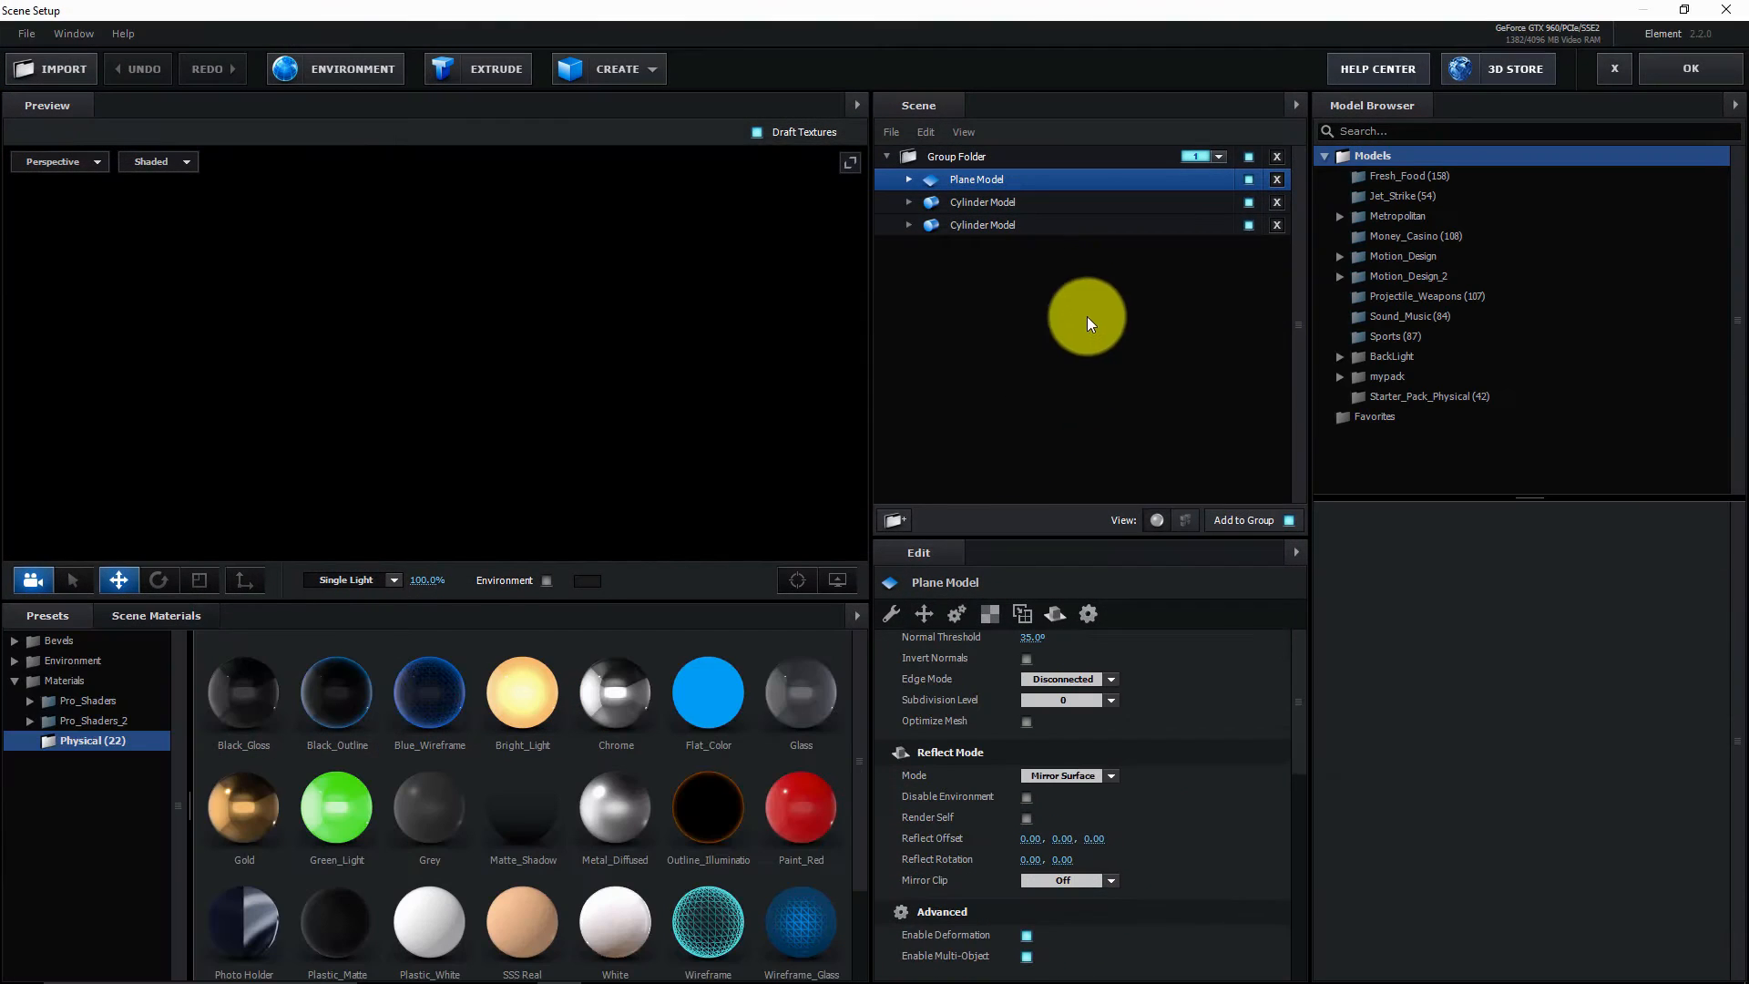
pyautogui.click(909, 202)
pyautogui.click(1004, 228)
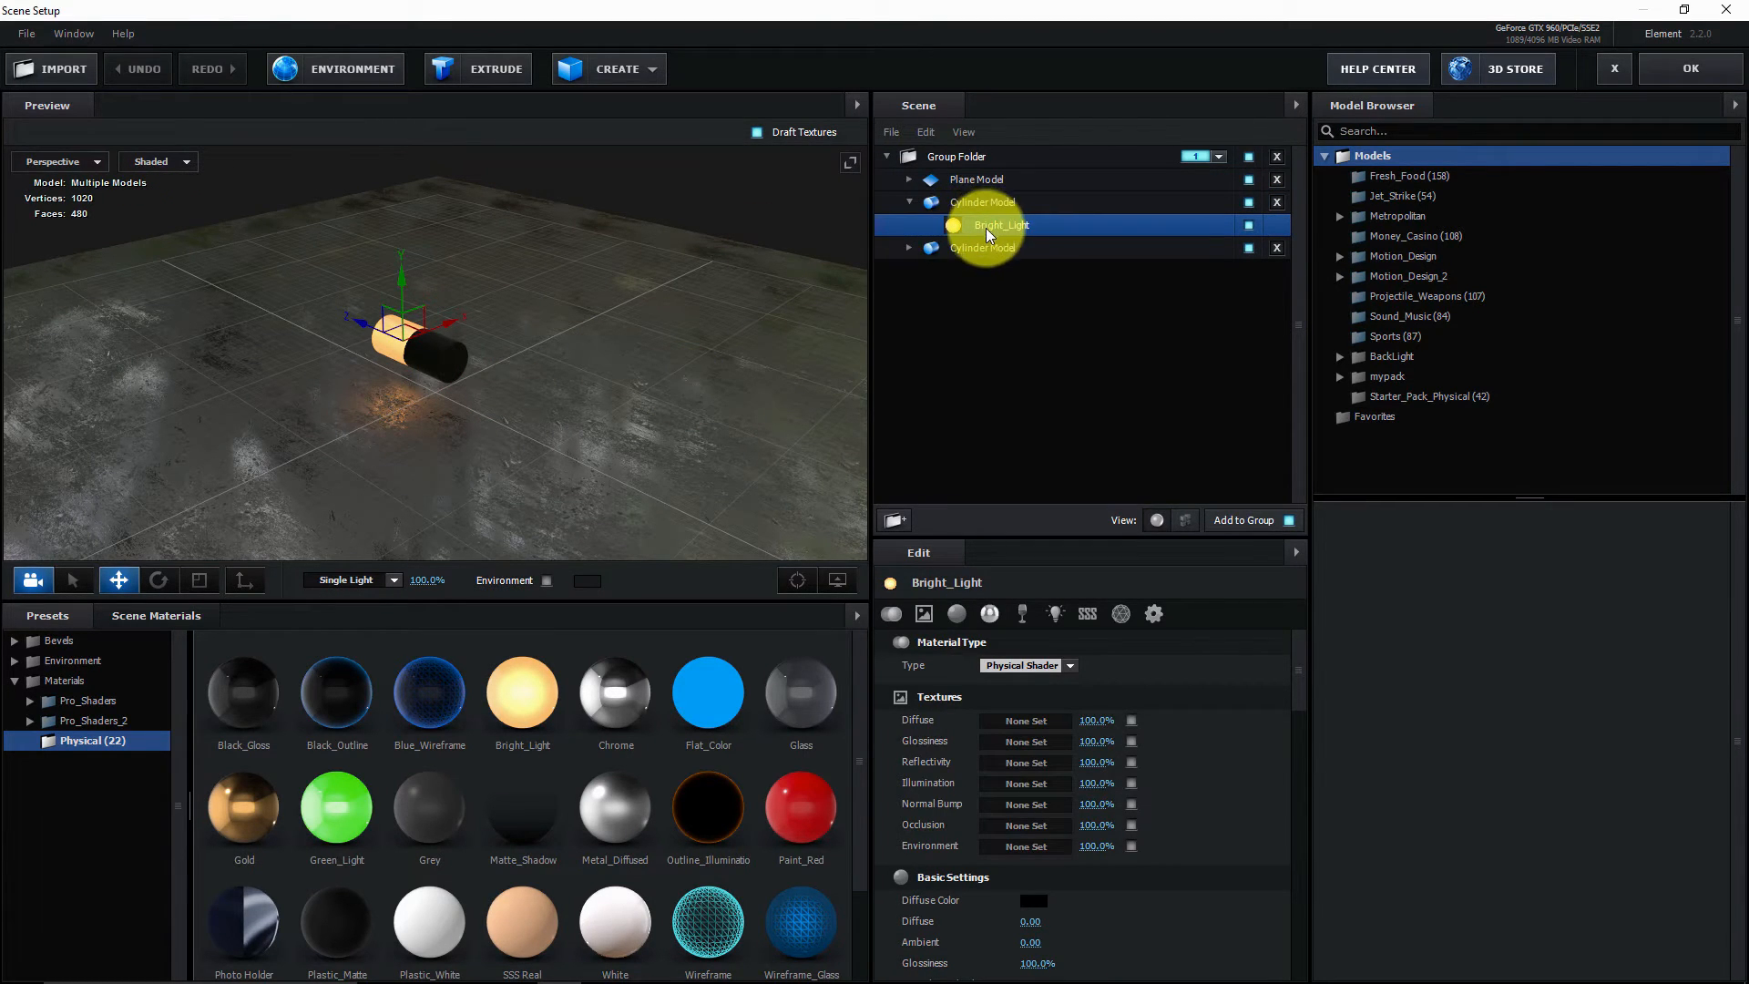
pyautogui.moveTo(409, 325); pyautogui.dragTo(396, 348)
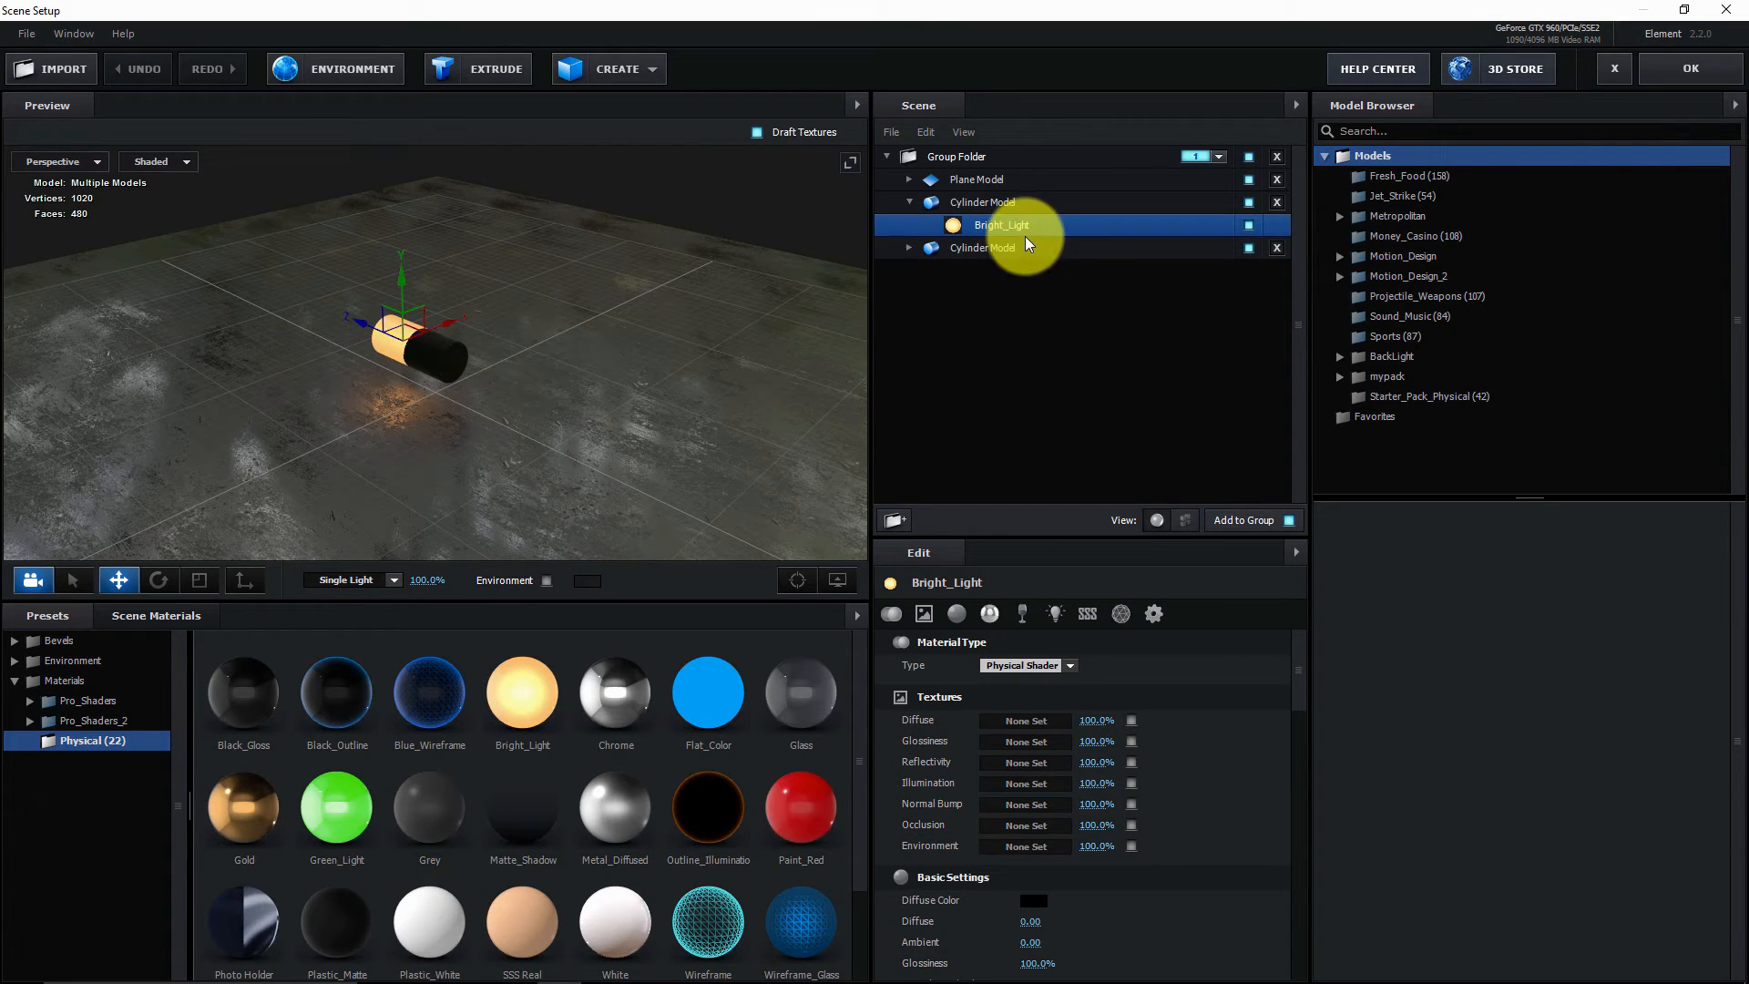
pyautogui.moveTo(1297, 677); pyautogui.dragTo(1299, 789)
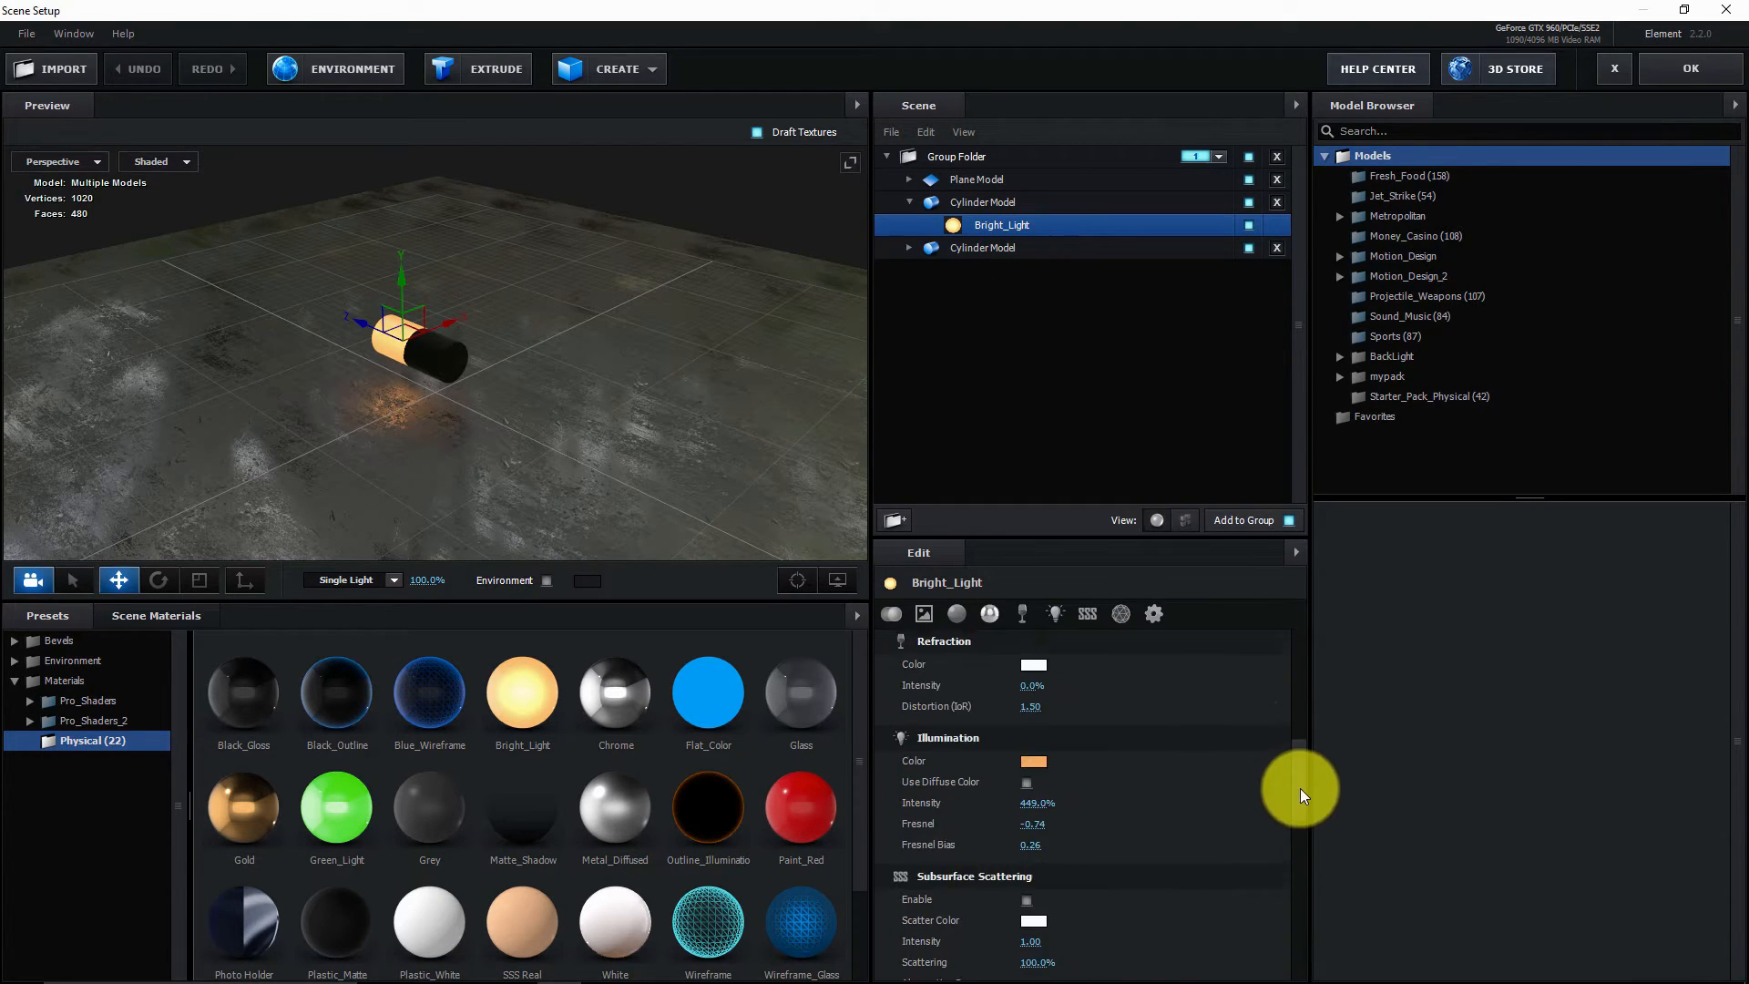
pyautogui.click(1035, 760)
pyautogui.click(1041, 734)
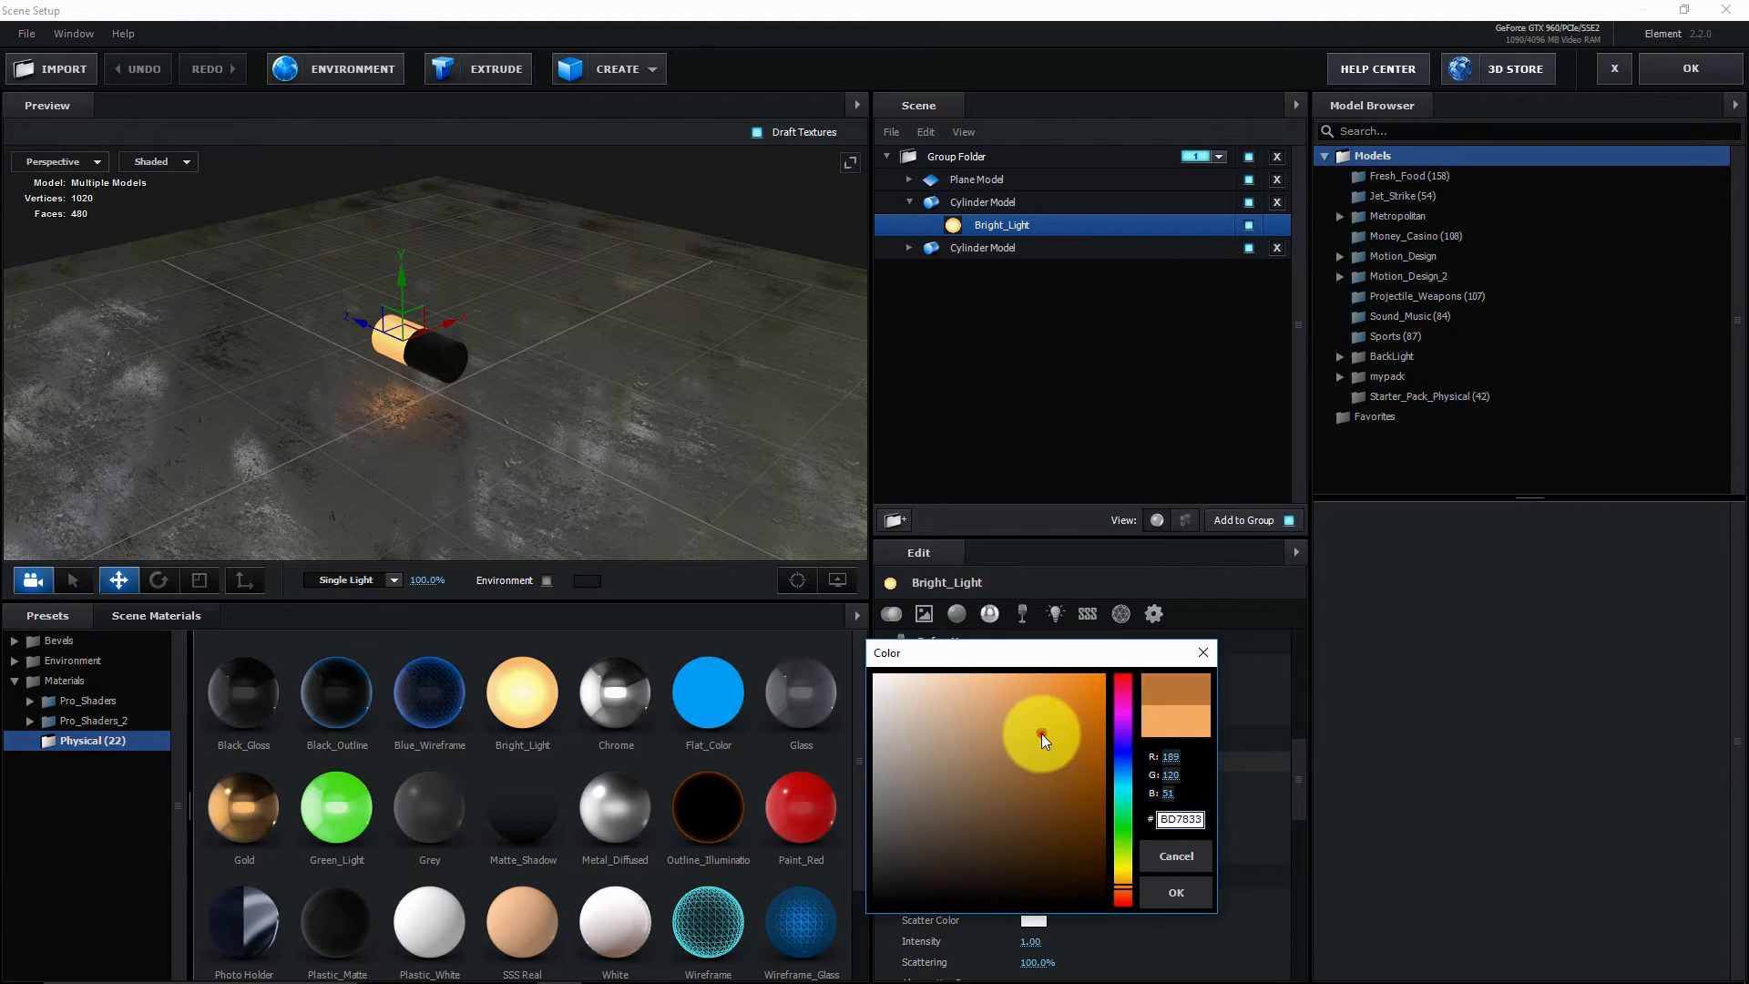
pyautogui.click(1124, 681)
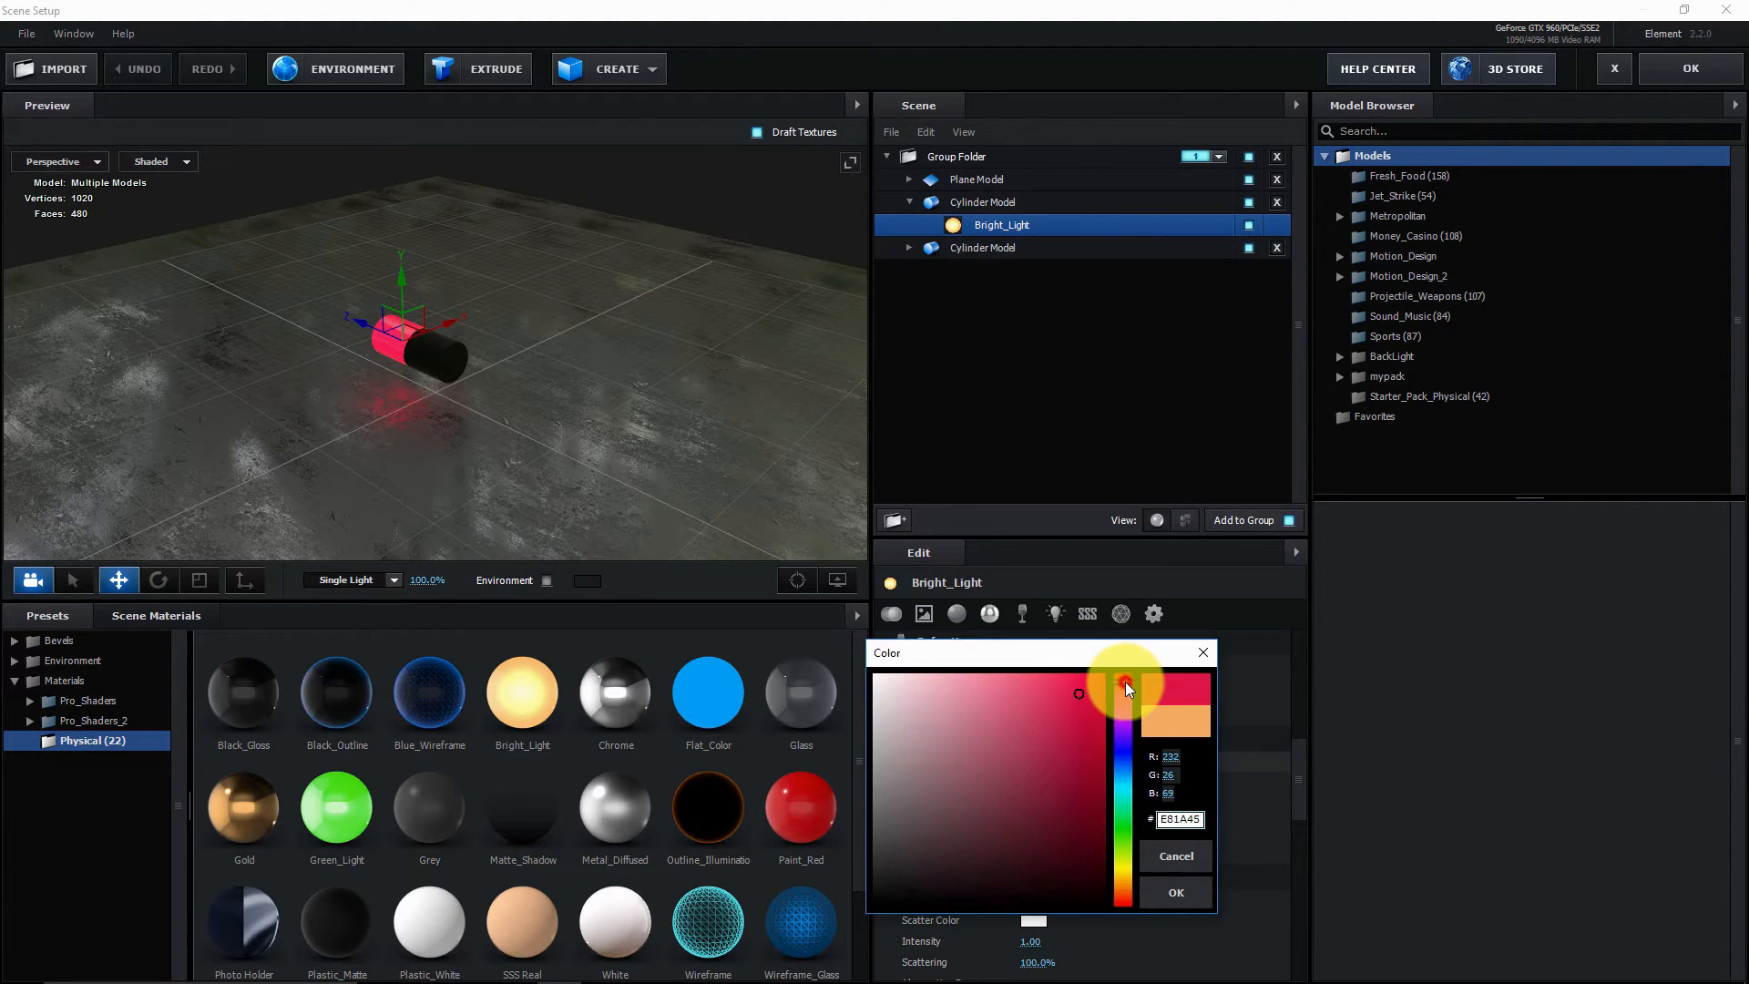
pyautogui.click(1178, 888)
pyautogui.click(1688, 82)
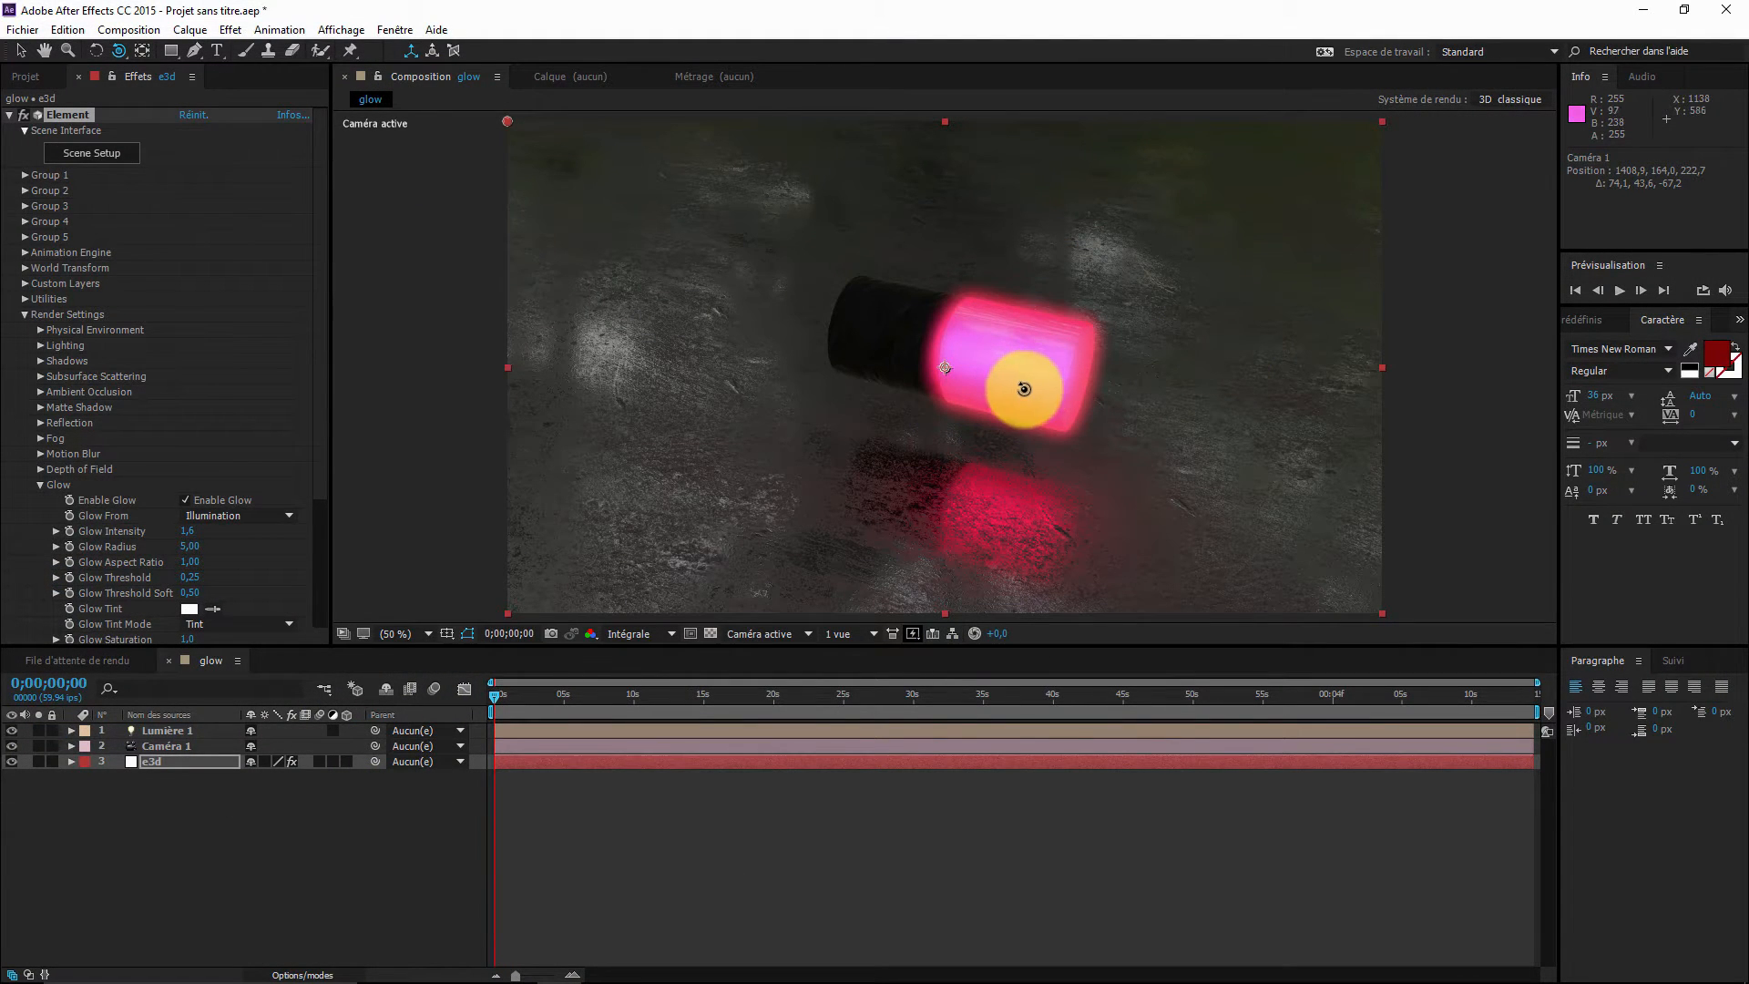
pyautogui.moveTo(1023, 390); pyautogui.dragTo(1074, 457)
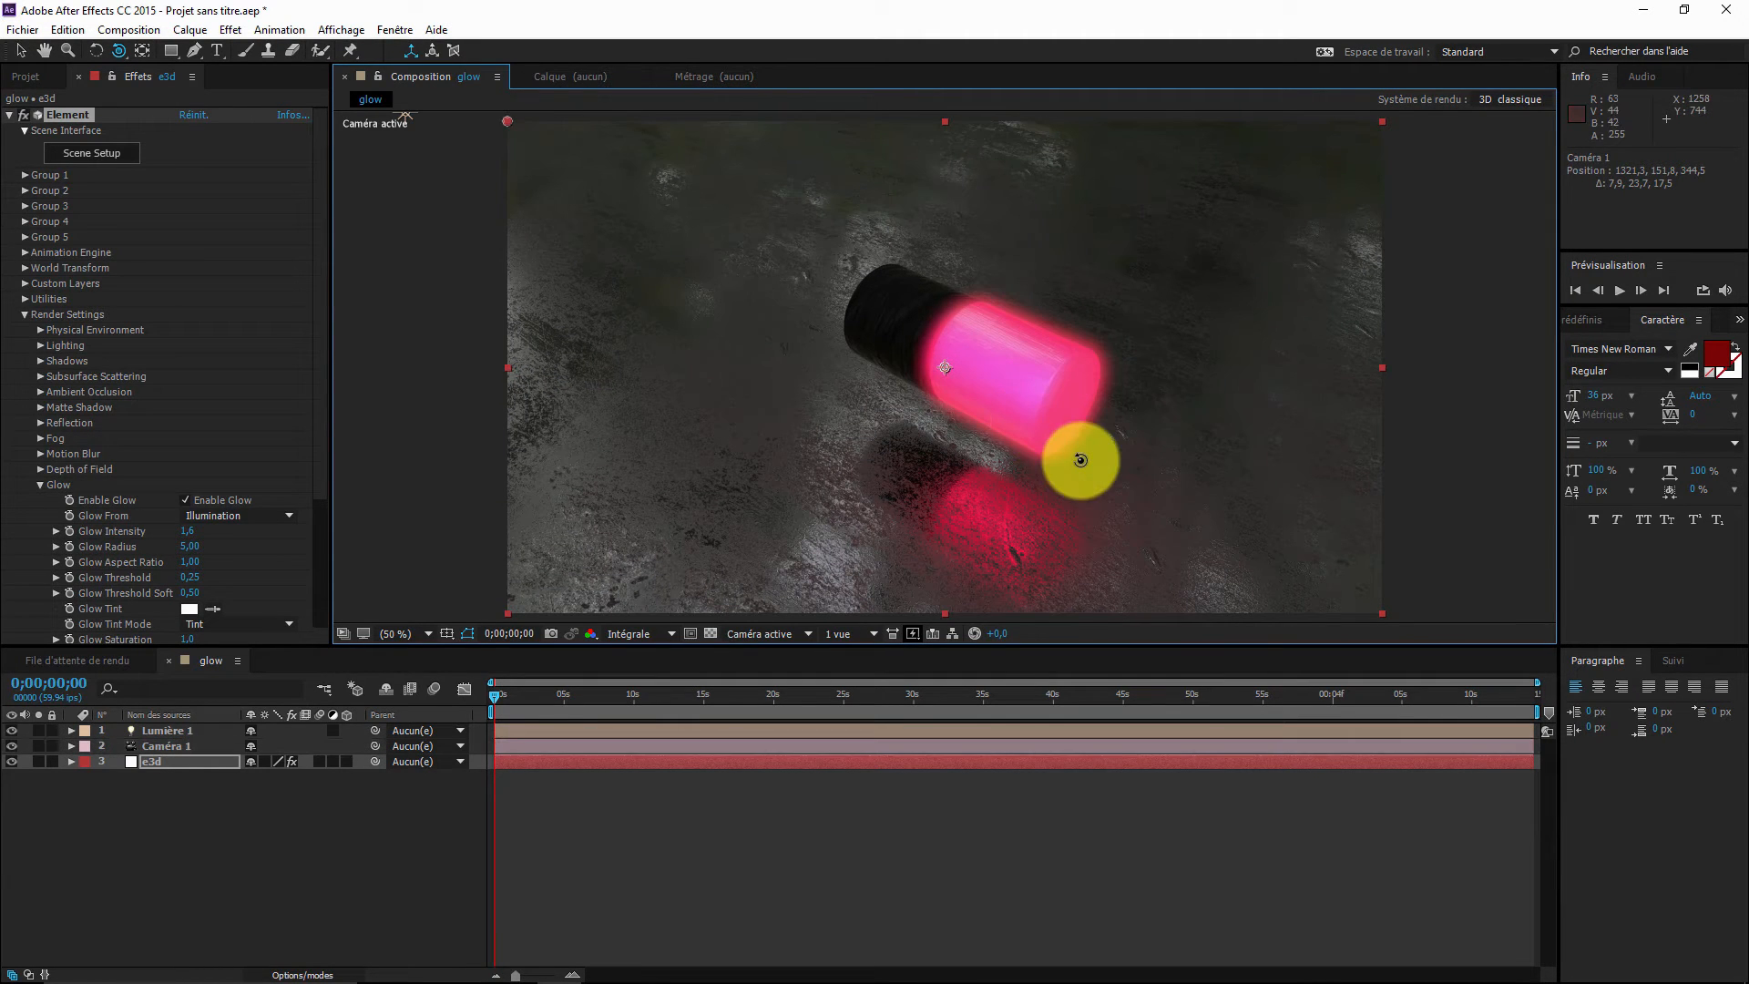
# - Reopen the scene setup and set the Bright_Light material's Illumination colour to pure red FF0000
pyautogui.click(107, 153)
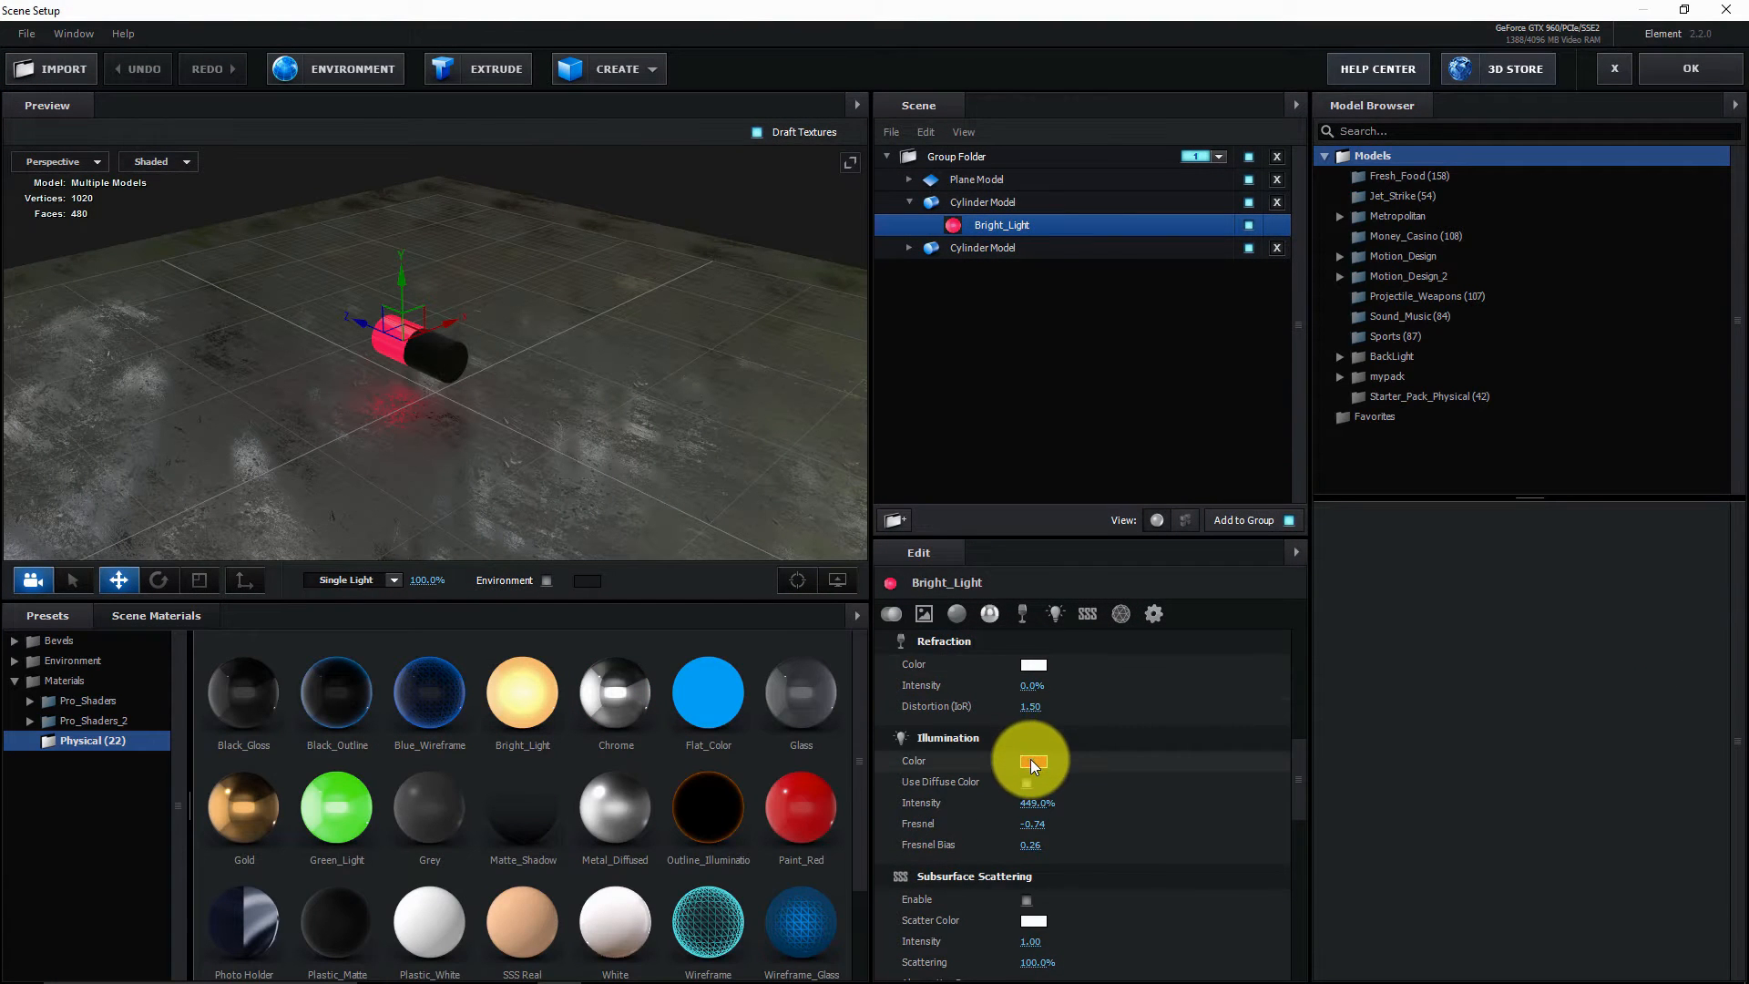
pyautogui.click(1030, 760)
pyautogui.moveTo(1091, 679); pyautogui.dragTo(1121, 659)
pyautogui.click(1119, 682)
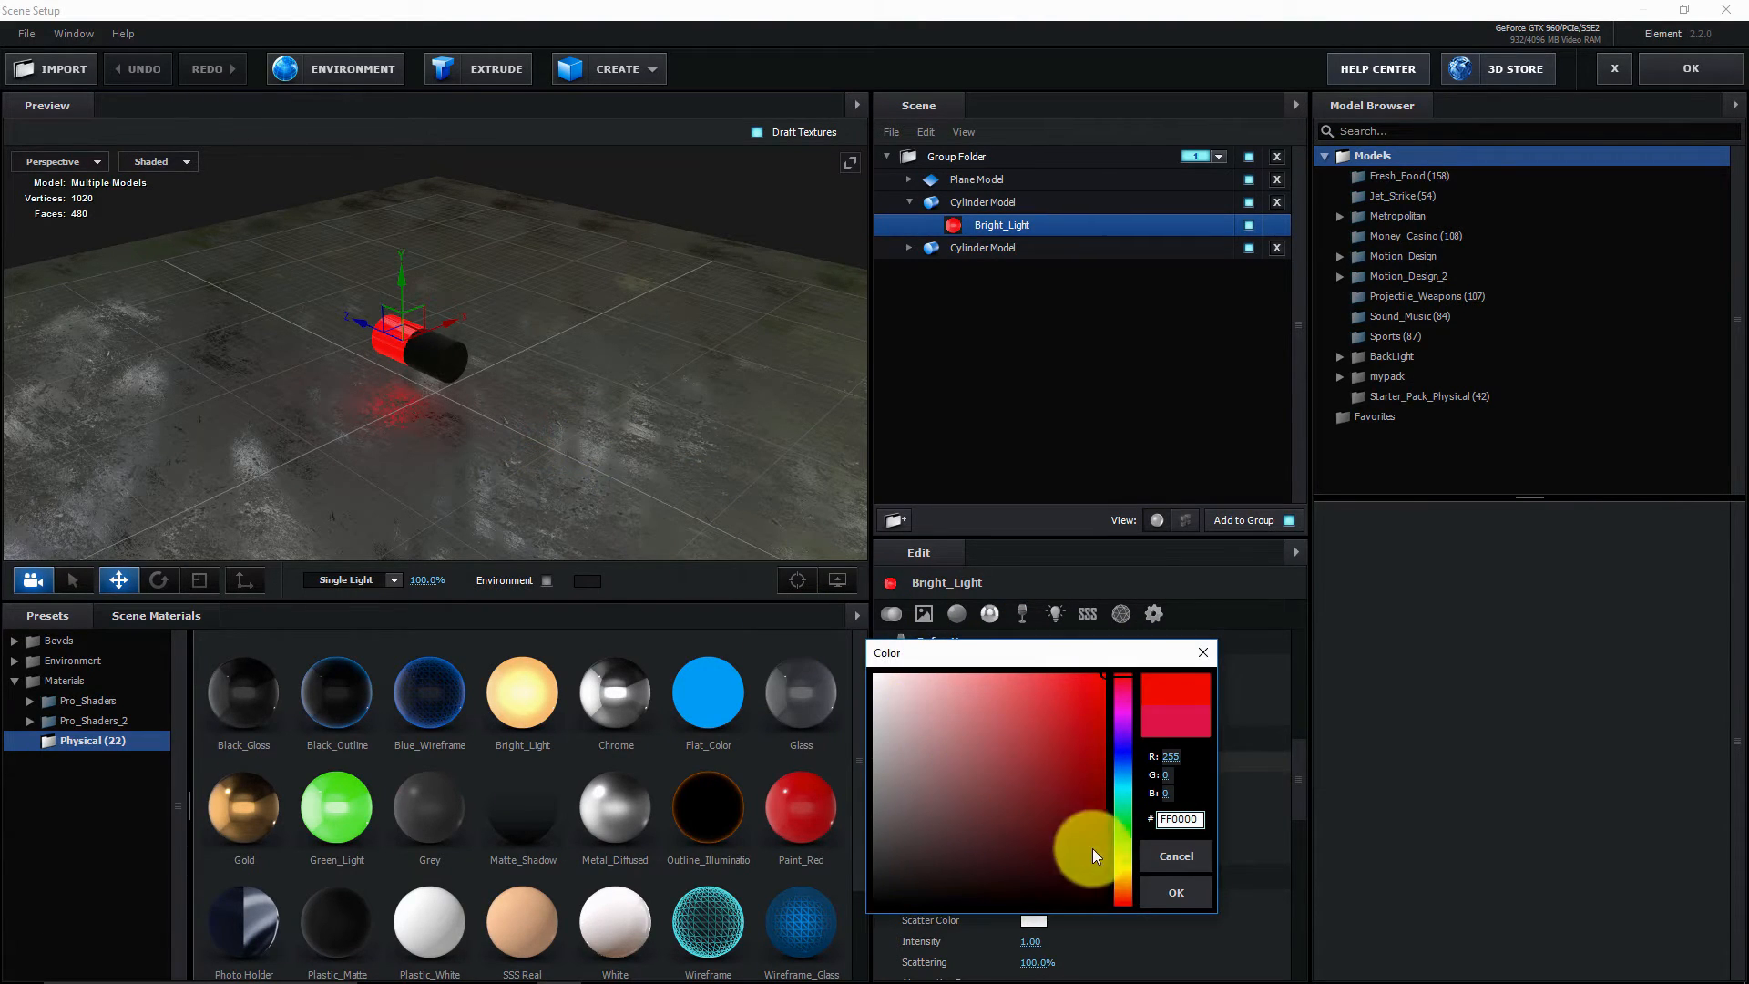
pyautogui.click(1144, 882)
# - Scale the glowing cylinder down inside the dark cylinder's outline, slide it along Z into the dark end, and accept the scene
pyautogui.moveTo(447, 410); pyautogui.dragTo(757, 409)
pyautogui.scroll(5, 534, 400)
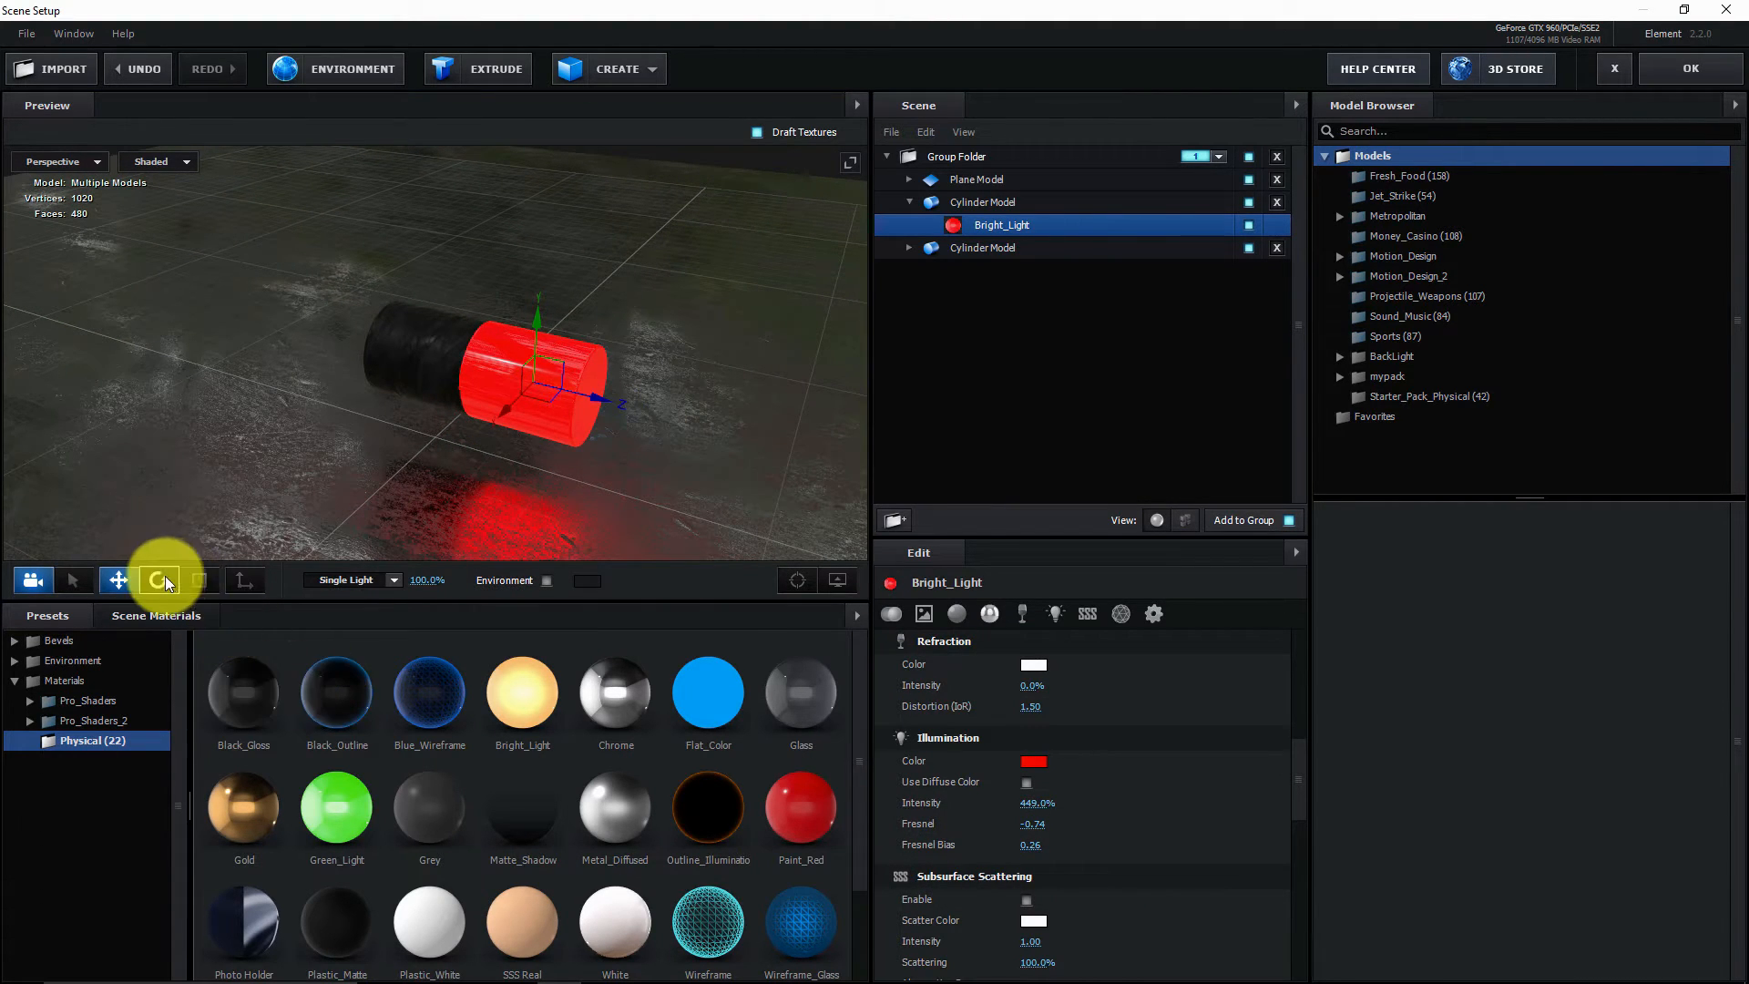
pyautogui.click(198, 580)
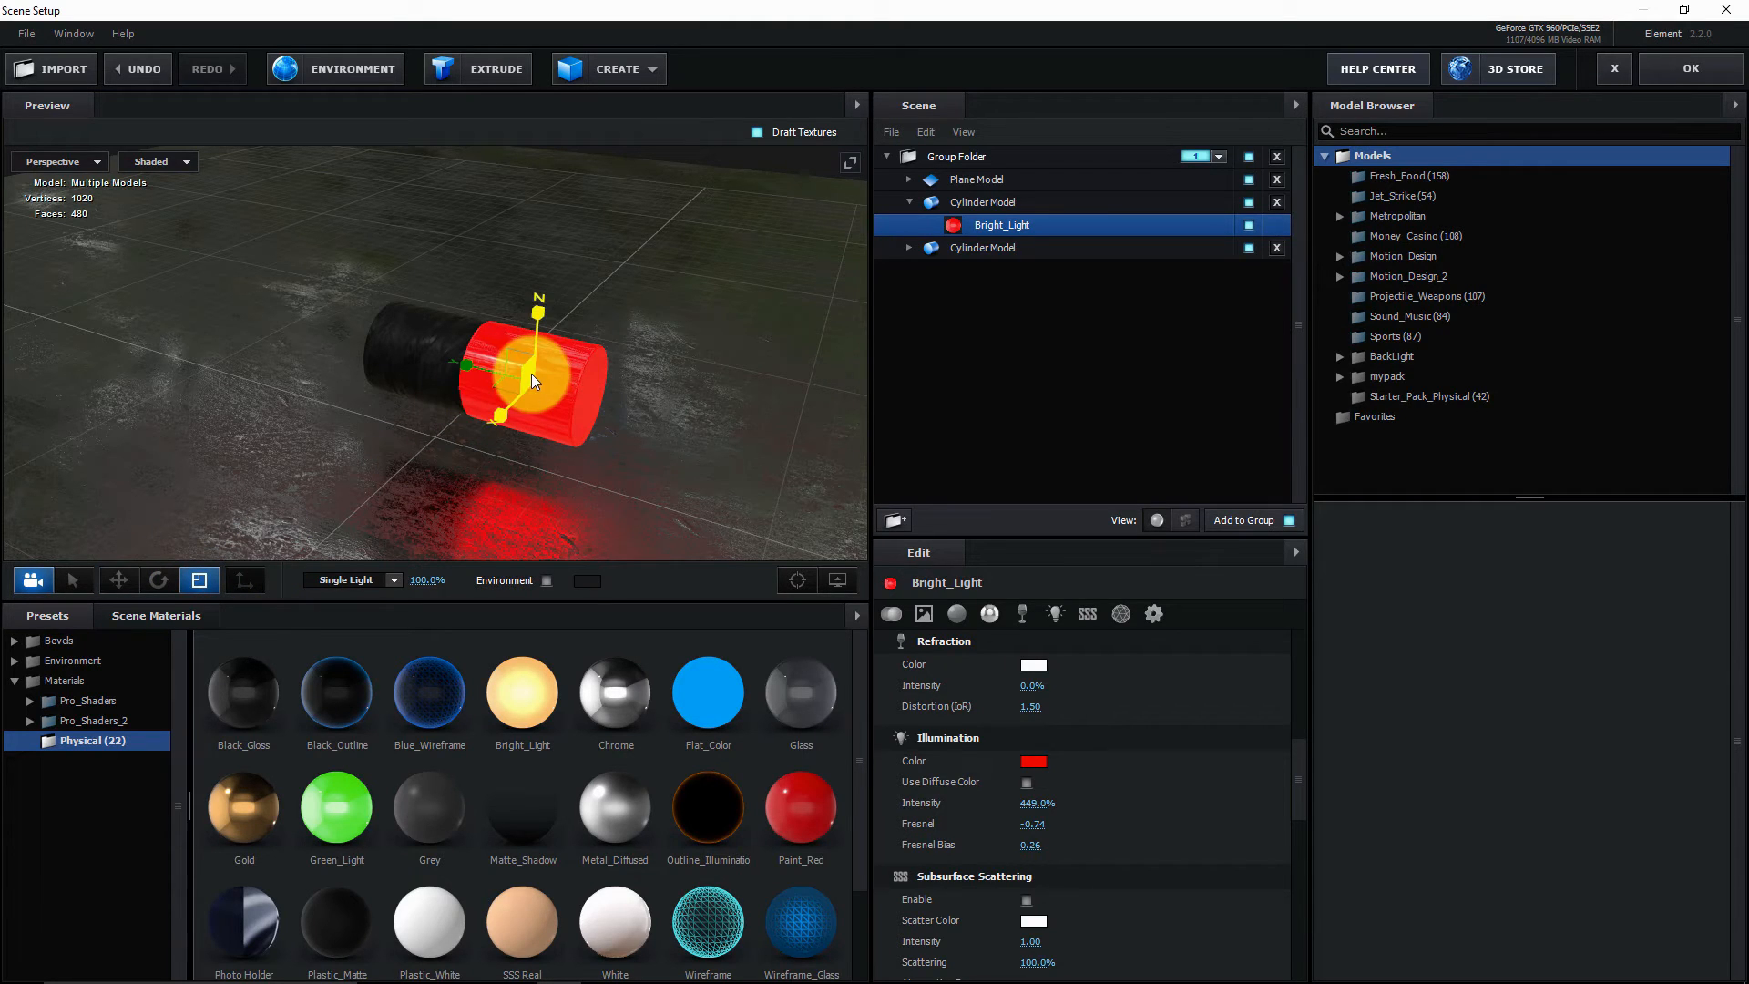
pyautogui.moveTo(521, 381)
pyautogui.mouseDown()
pyautogui.moveTo(500, 379)
pyautogui.moveTo(519, 383)
pyautogui.mouseUp()
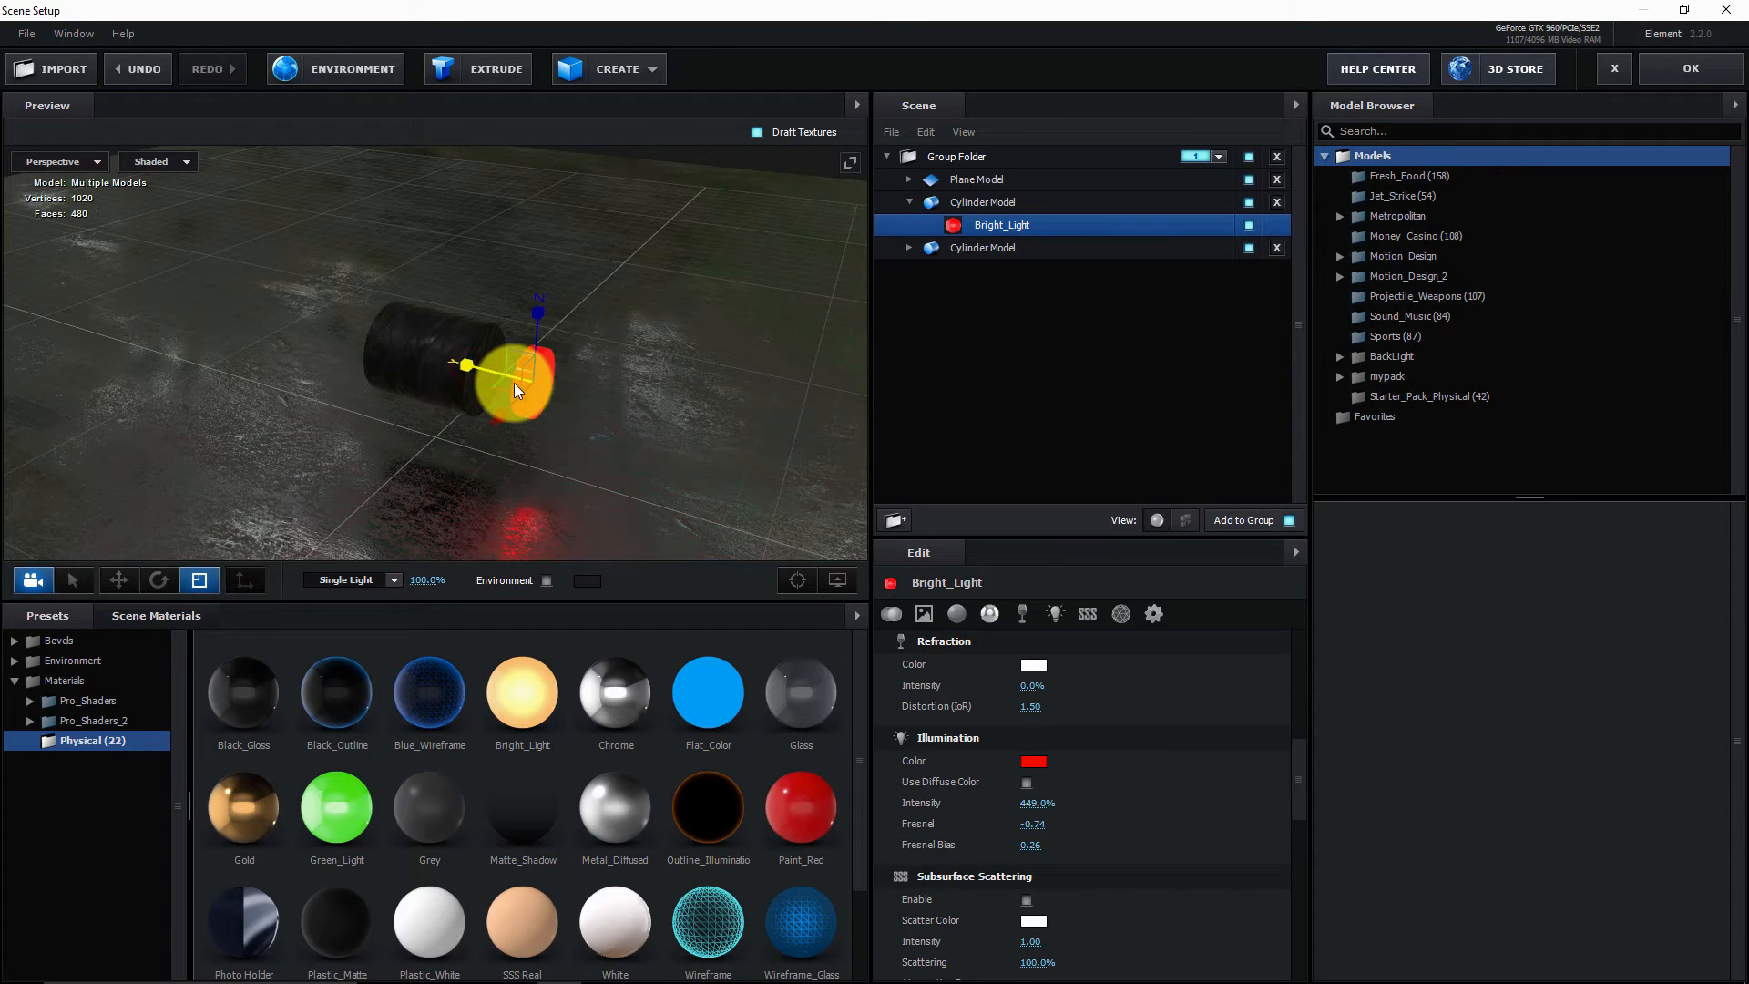
pyautogui.click(135, 575)
pyautogui.moveTo(614, 402); pyautogui.dragTo(555, 391)
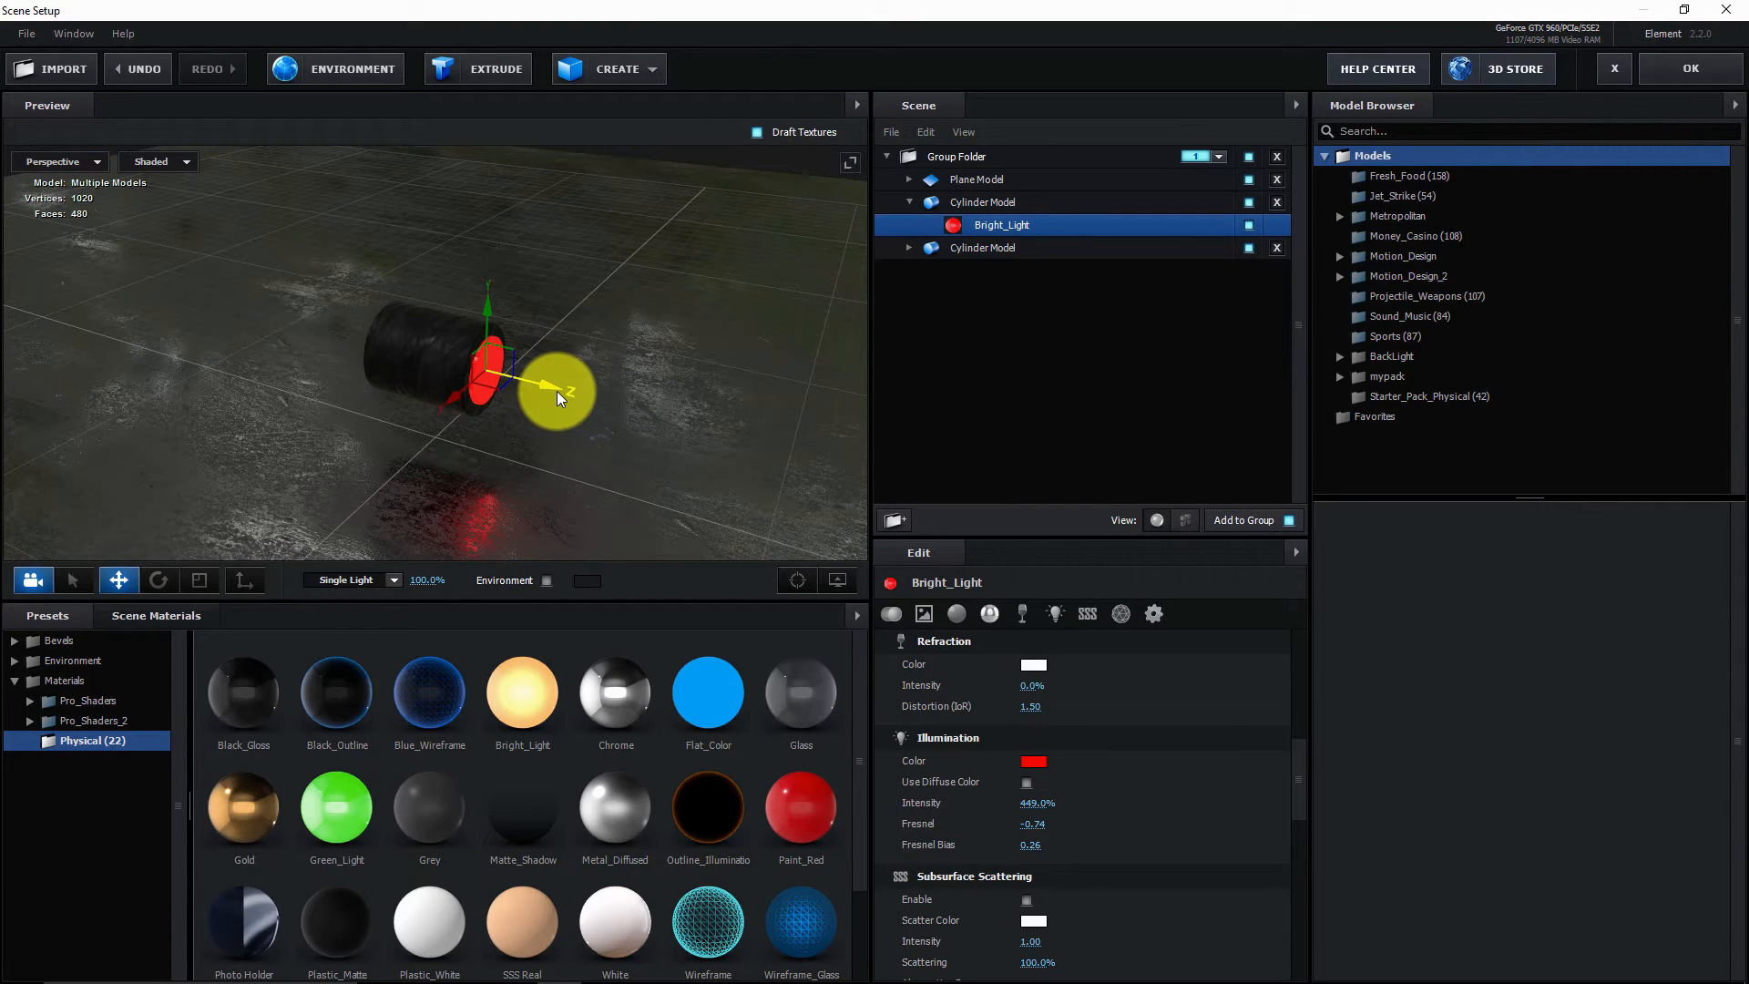
pyautogui.click(1676, 65)
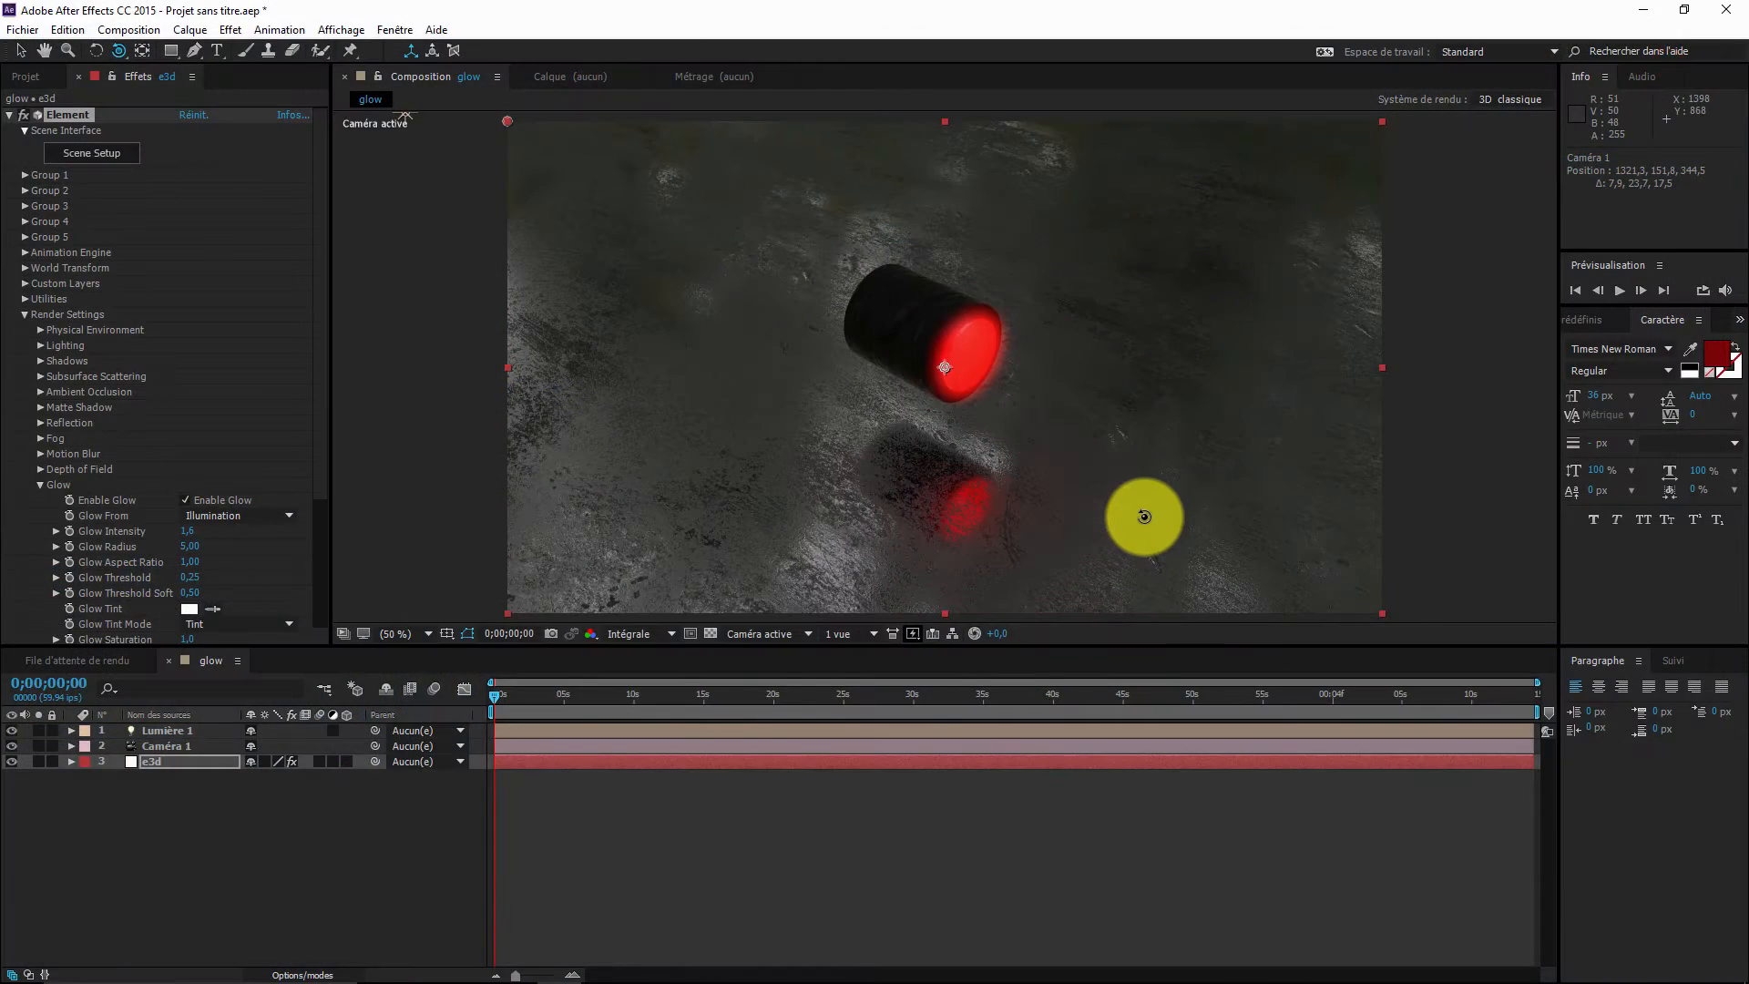
pyautogui.moveTo(978, 426)
pyautogui.mouseDown()
pyautogui.moveTo(1035, 406)
pyautogui.moveTo(1011, 429)
pyautogui.moveTo(974, 426)
pyautogui.mouseUp()
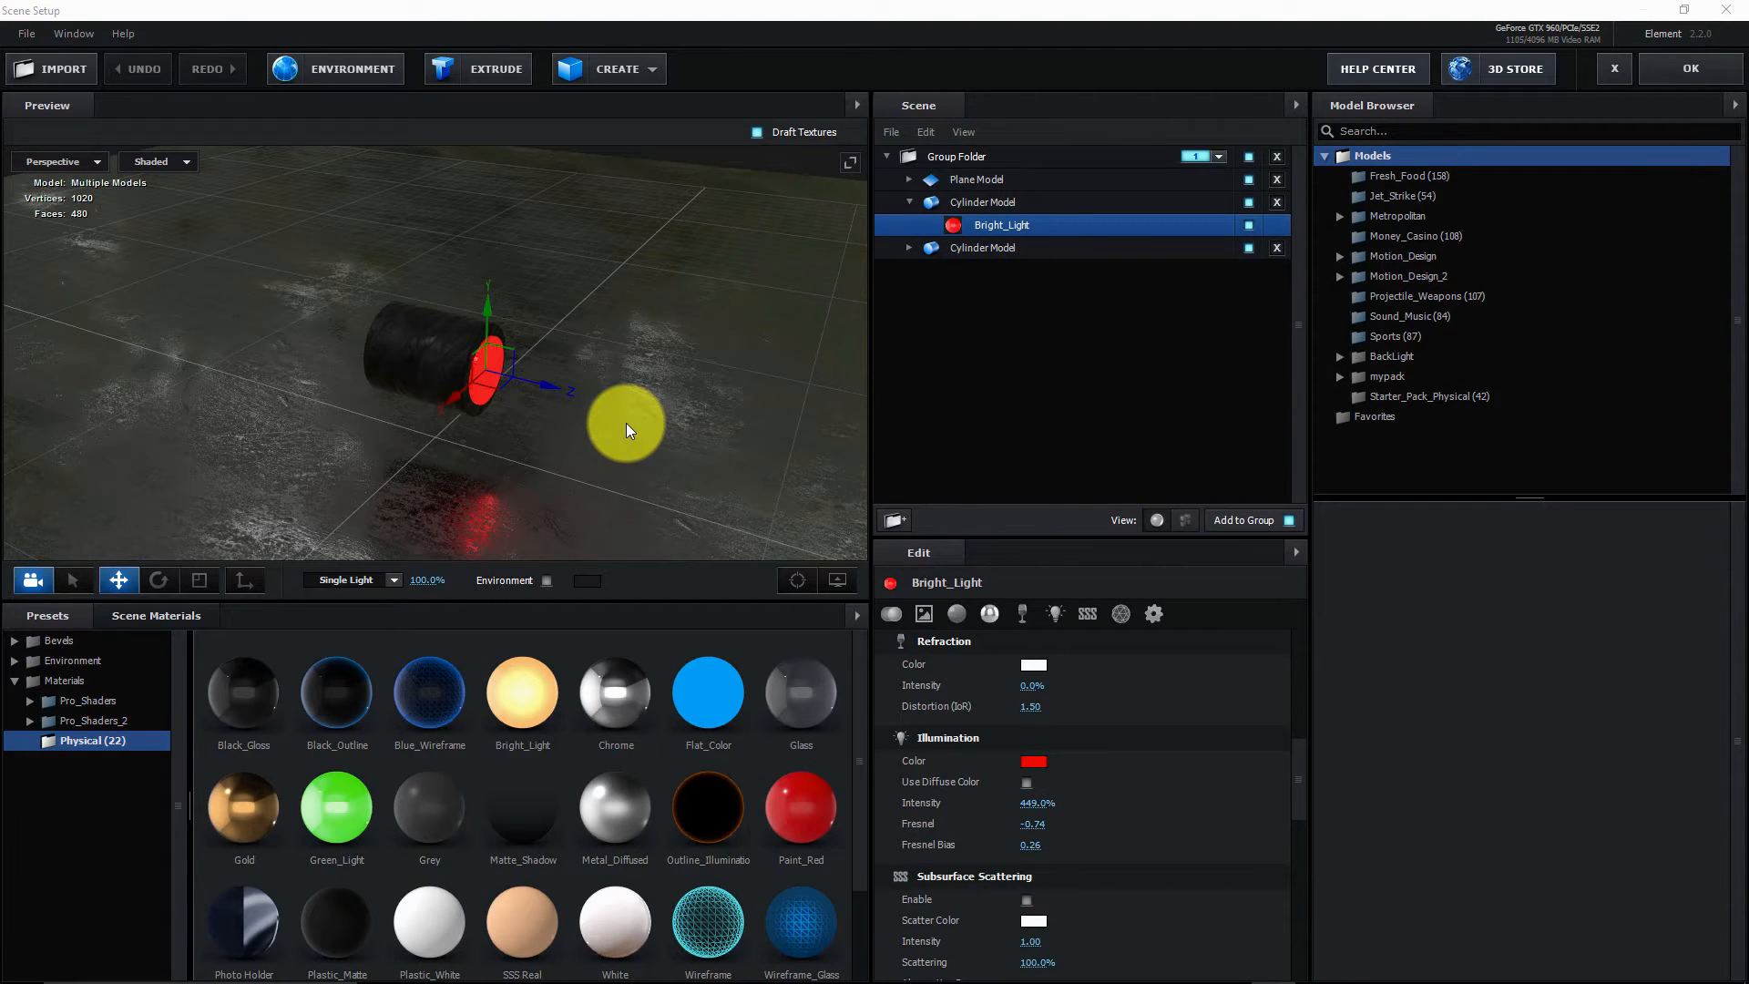
# - Undo the mistaken deletion of the Group Folder, delete only both Cylinder Models from the scene, and accept it
pyautogui.click(1278, 156)
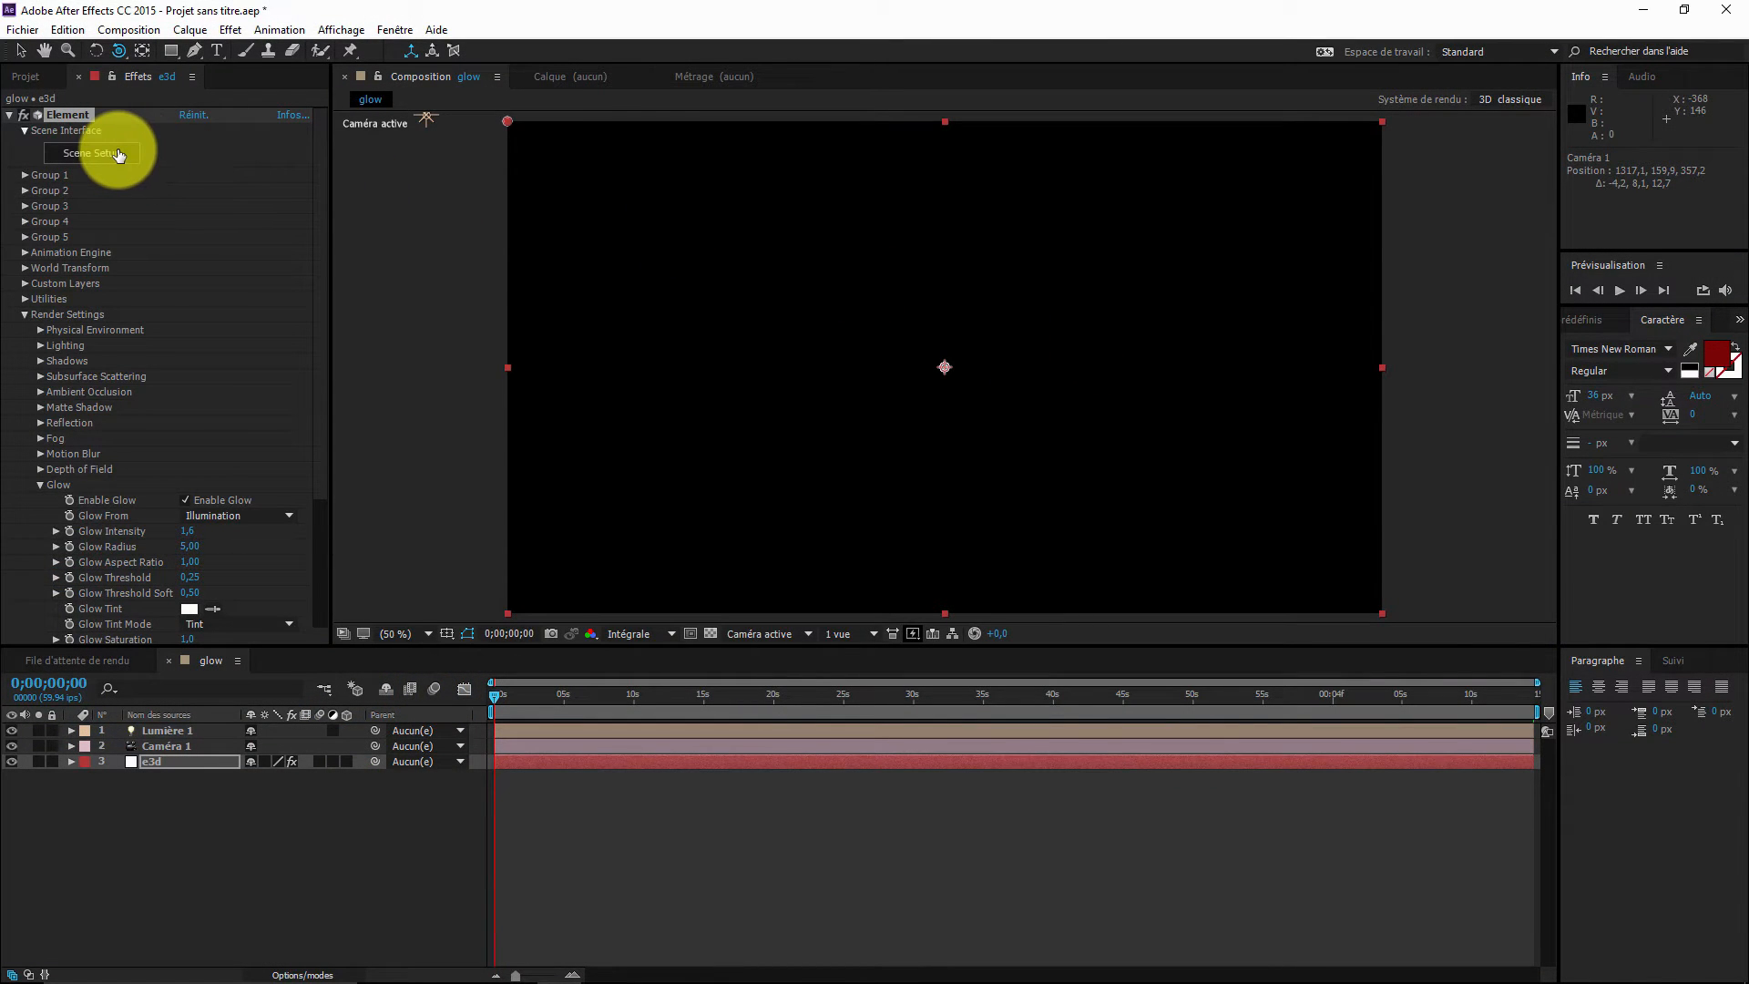
pyautogui.hotkey('ctrl', 'z')
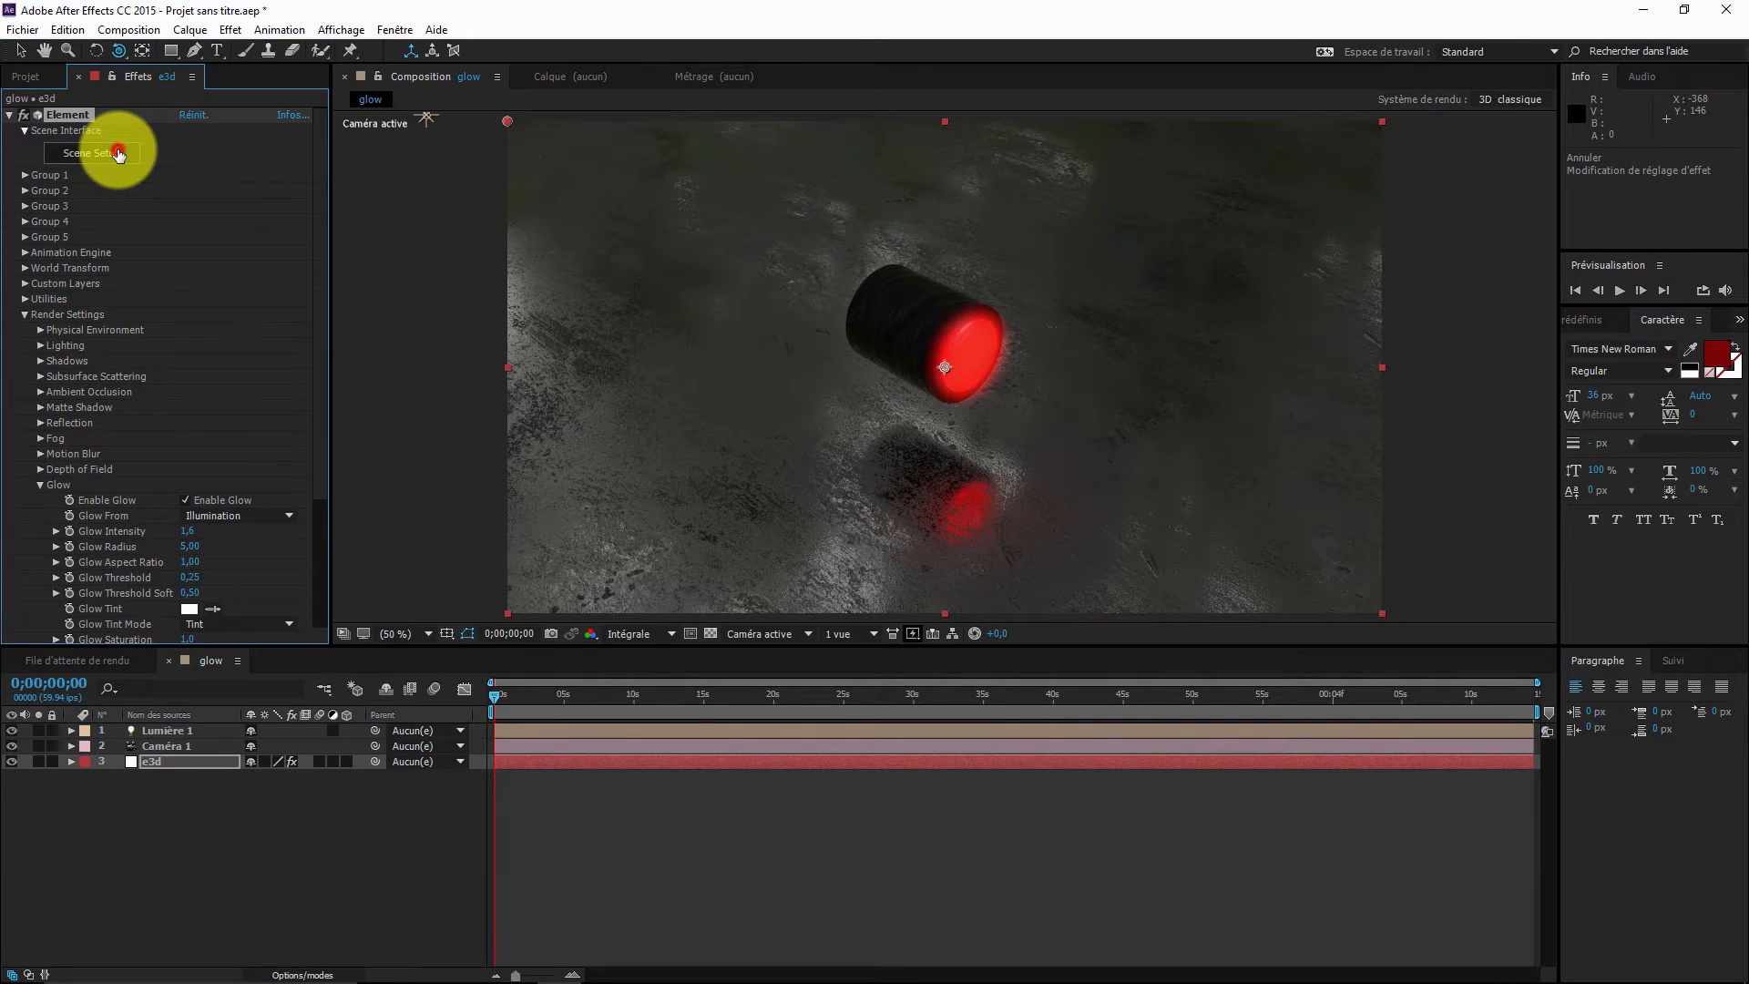
pyautogui.click(119, 155)
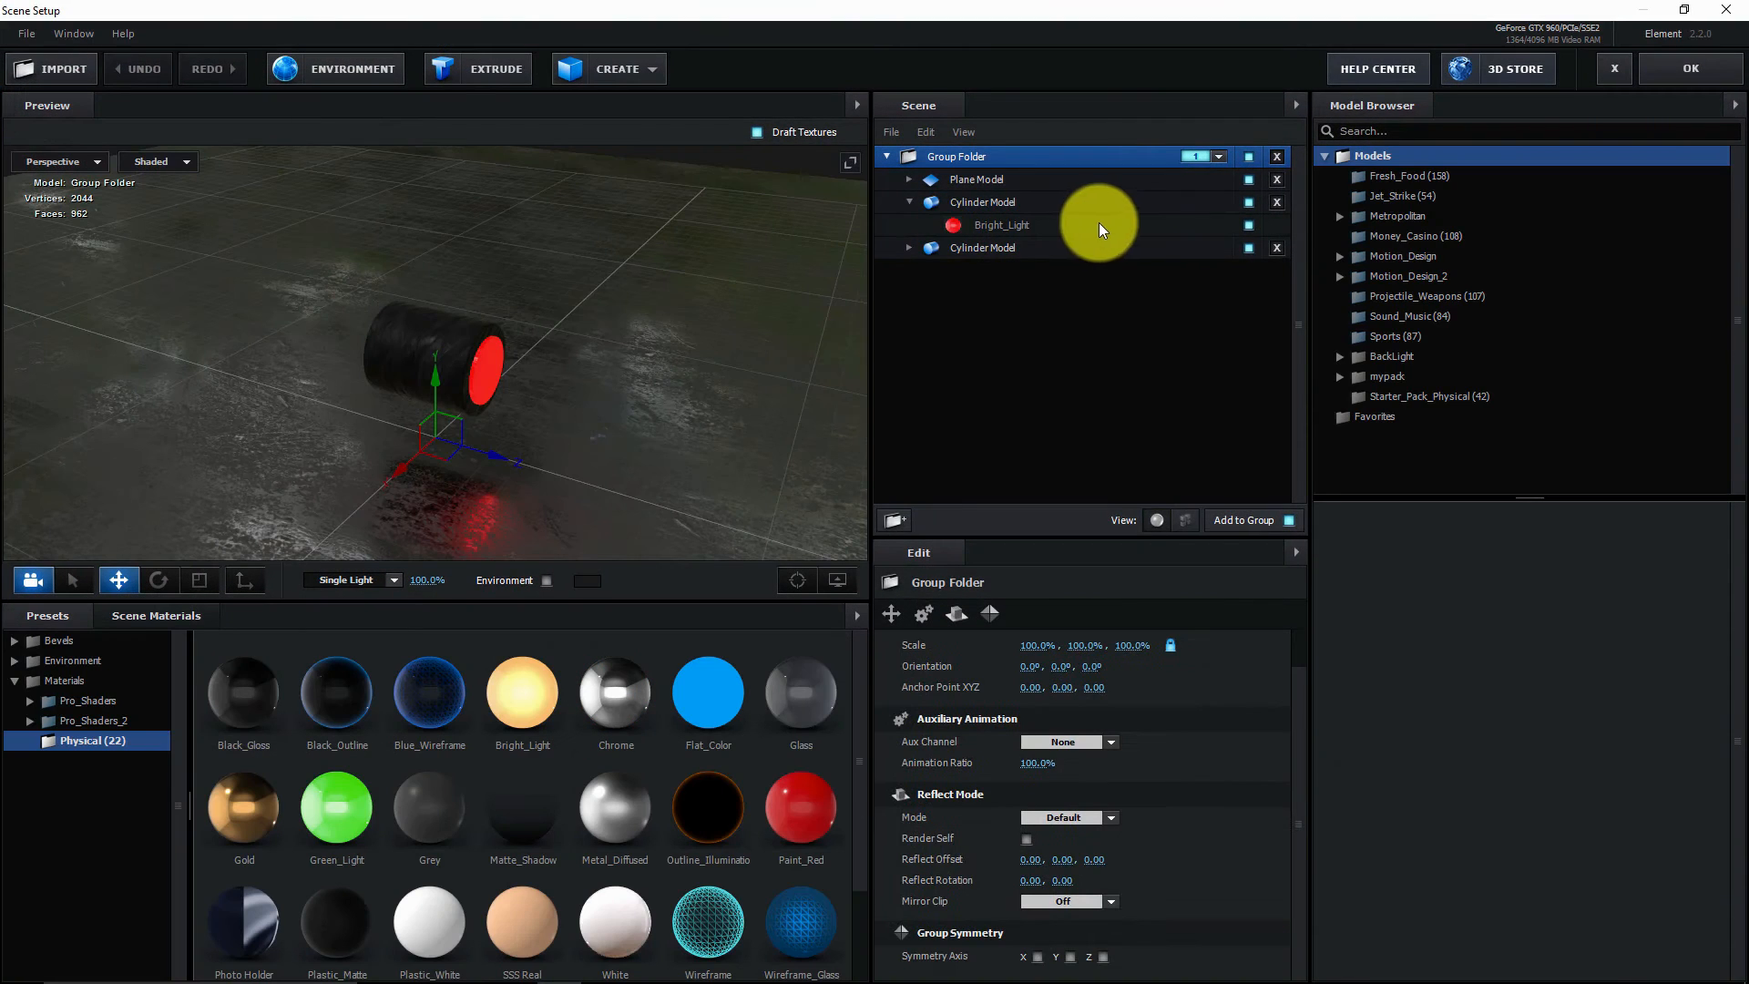
pyautogui.click(1277, 203)
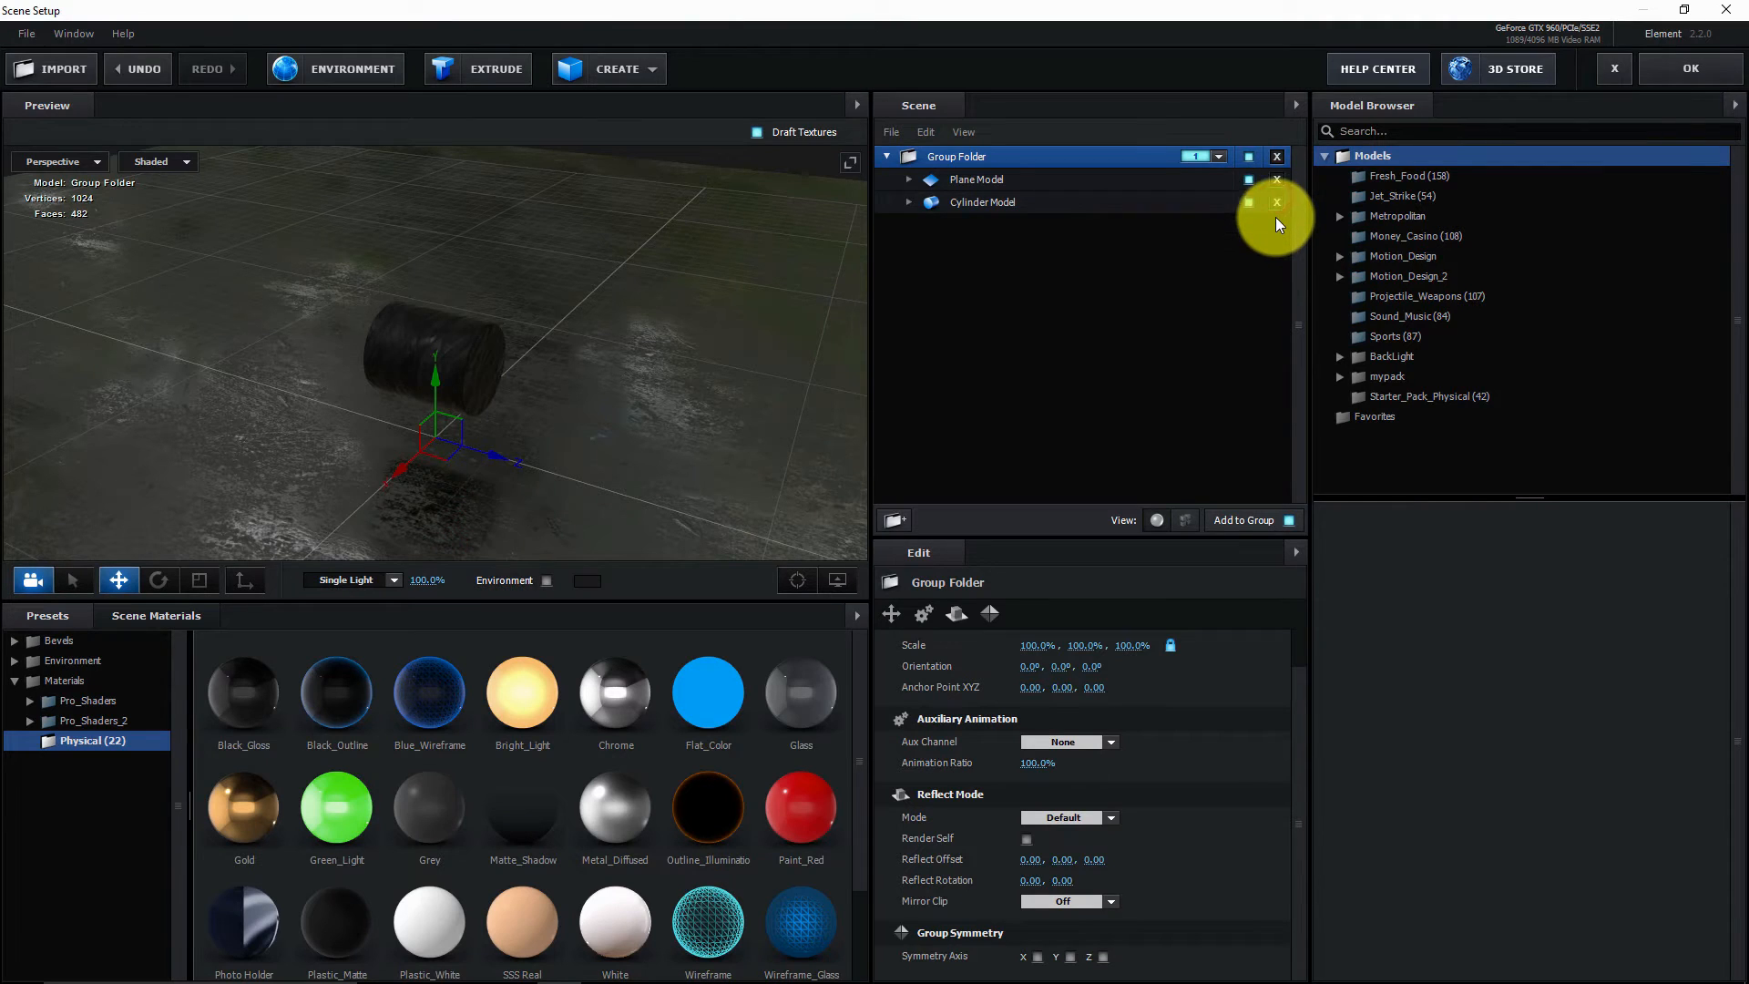
pyautogui.click(1277, 202)
pyautogui.click(1680, 71)
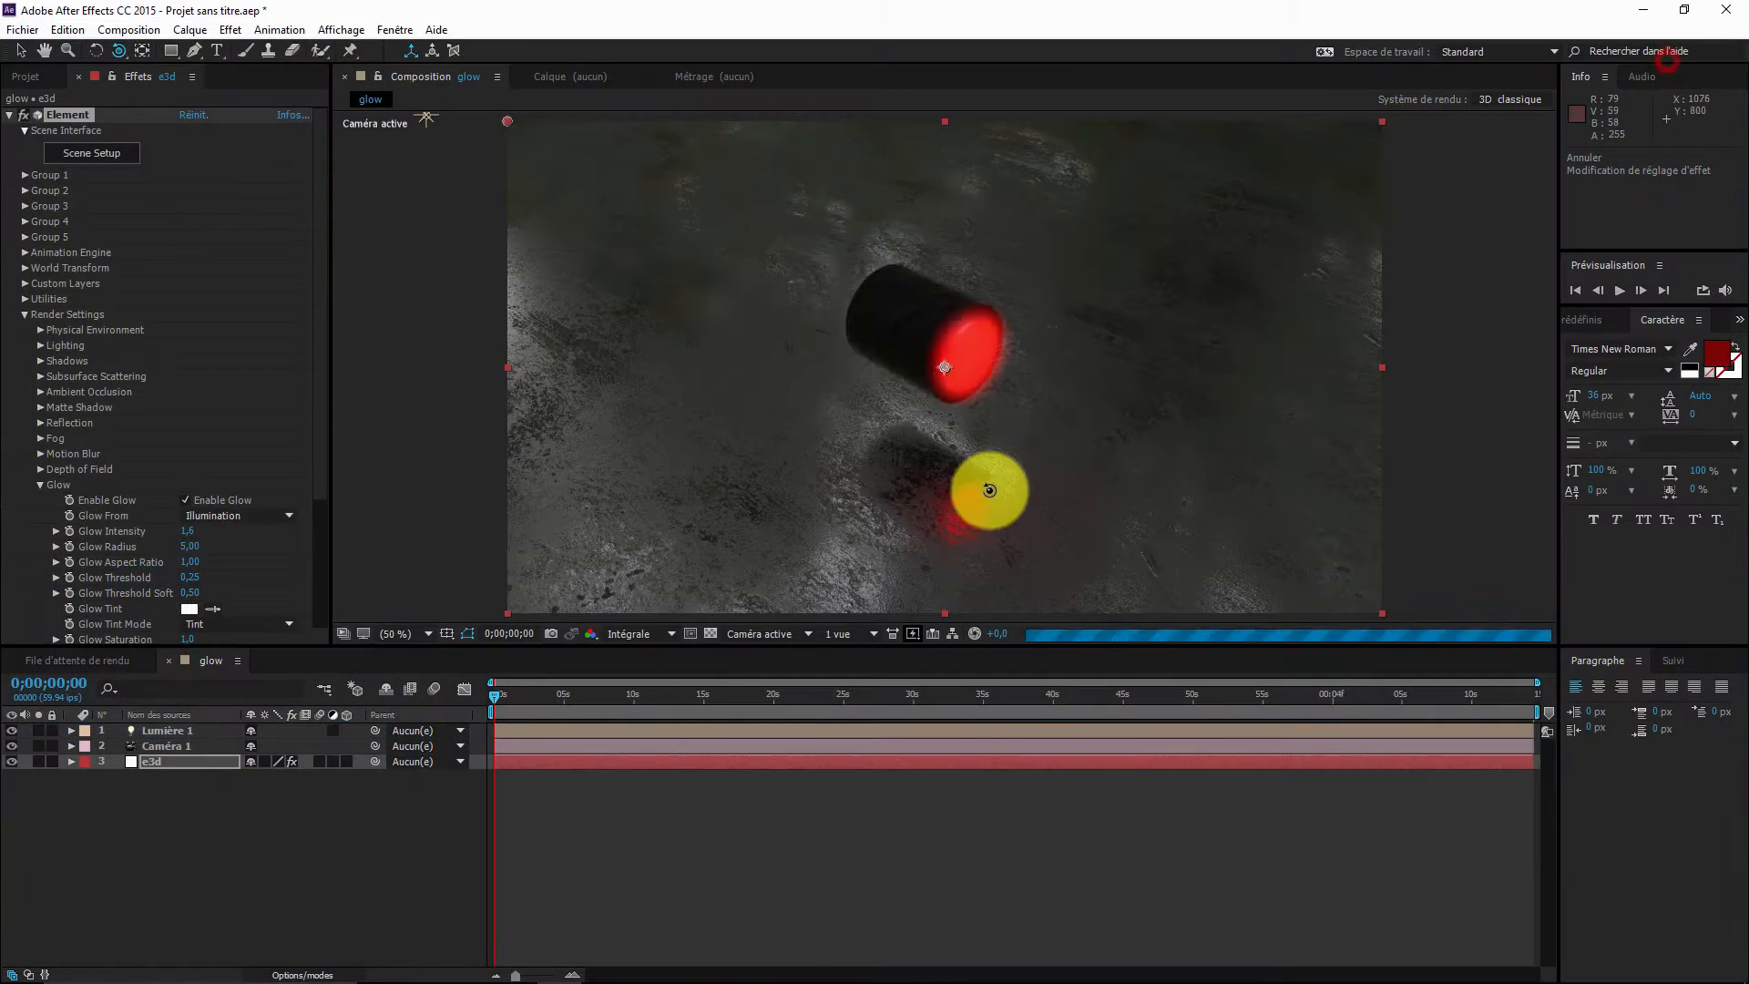
# - Add a text layer reading "rastakouere" to the composition and set its font size to 216 px
pyautogui.click(216, 50)
pyautogui.click(707, 379)
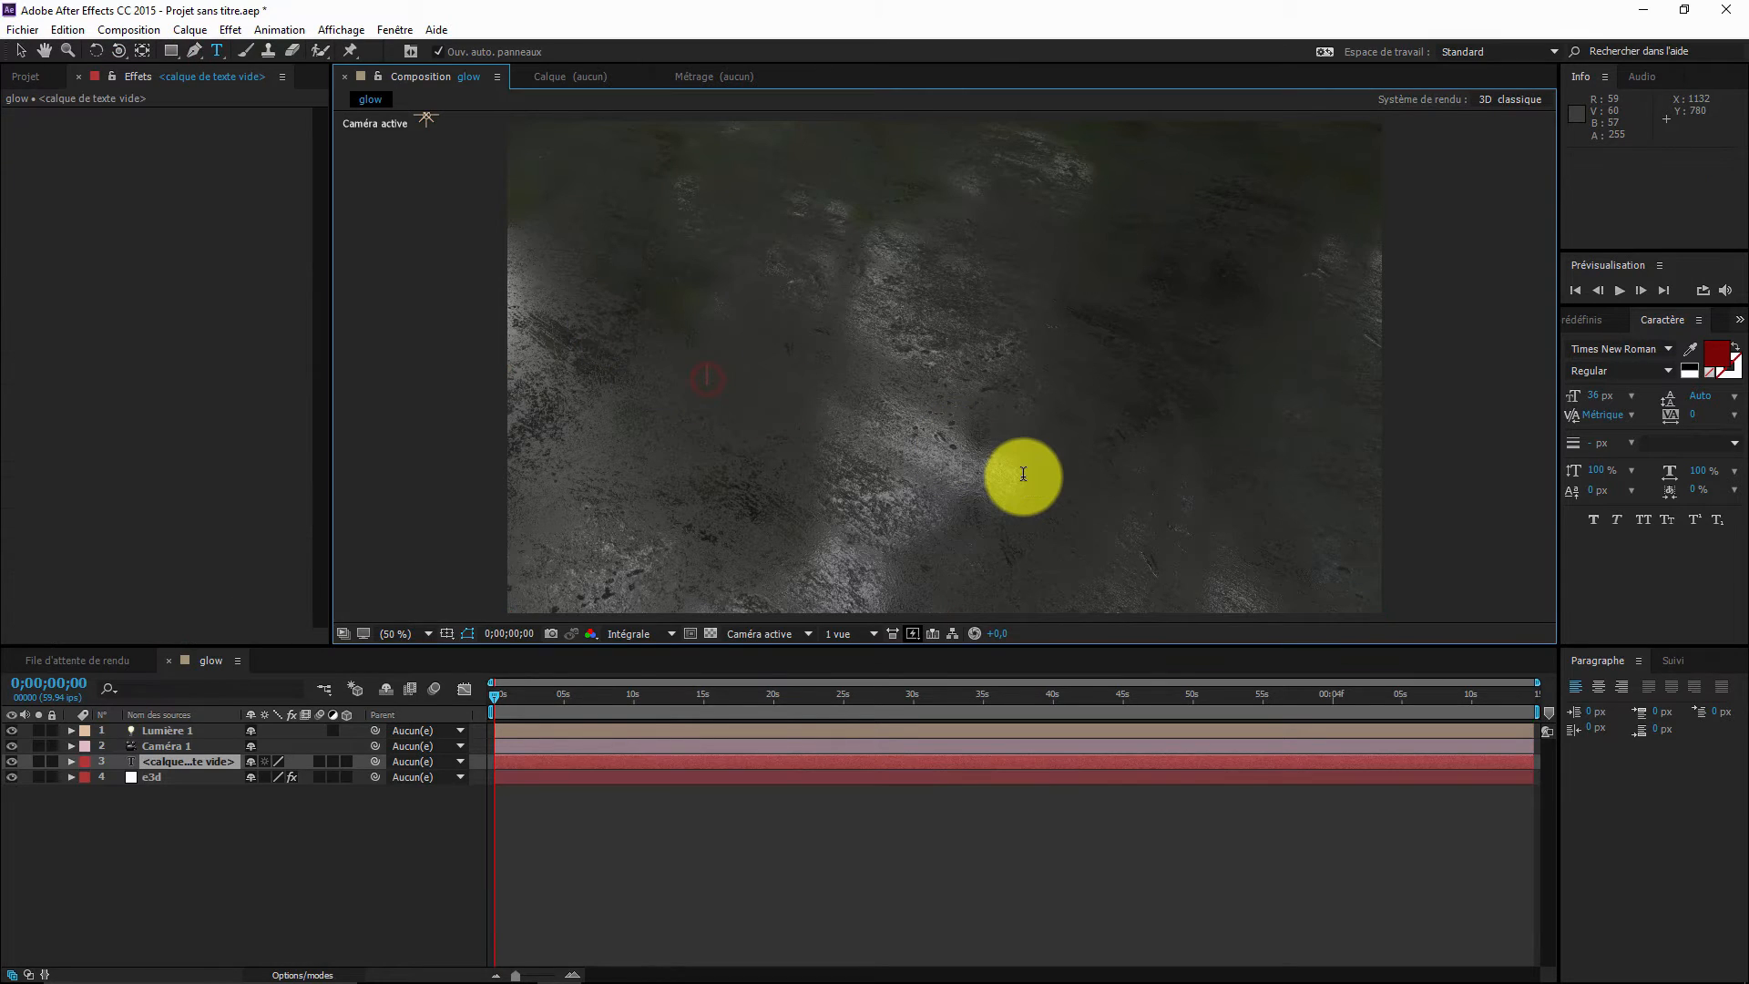
pyautogui.write('rastakouere')
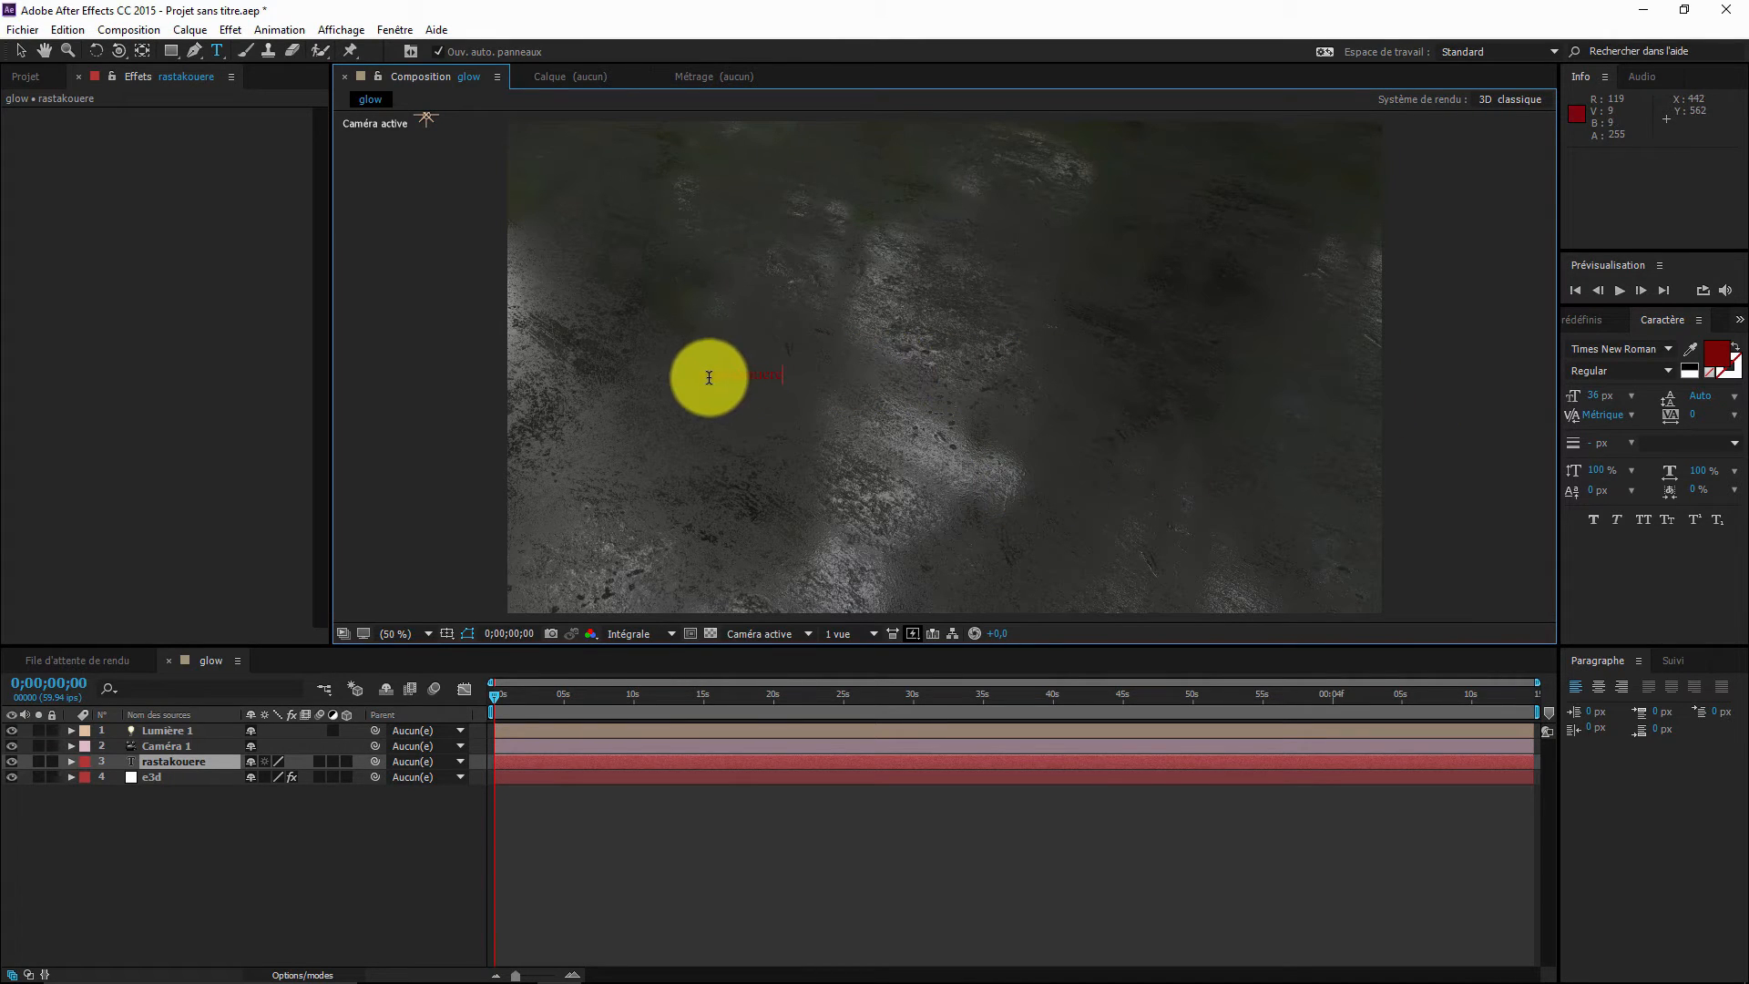
pyautogui.moveTo(706, 379); pyautogui.dragTo(800, 375)
pyautogui.moveTo(1590, 398); pyautogui.dragTo(1731, 393)
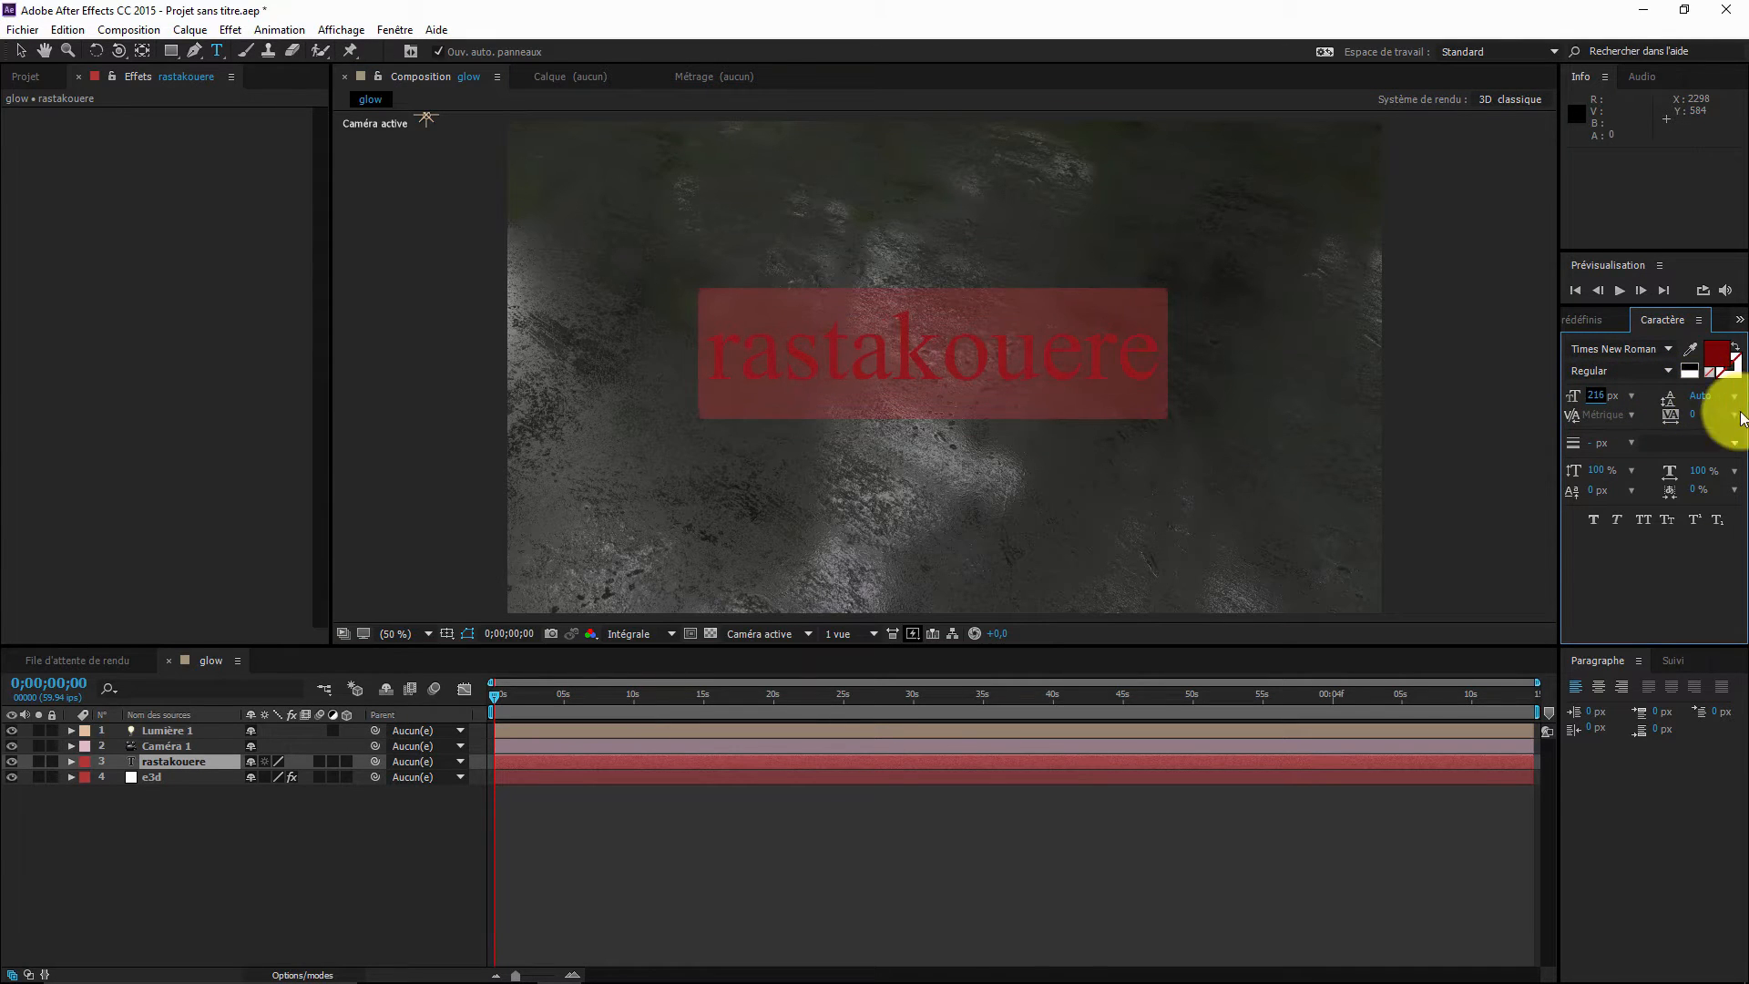
pyautogui.click(1113, 863)
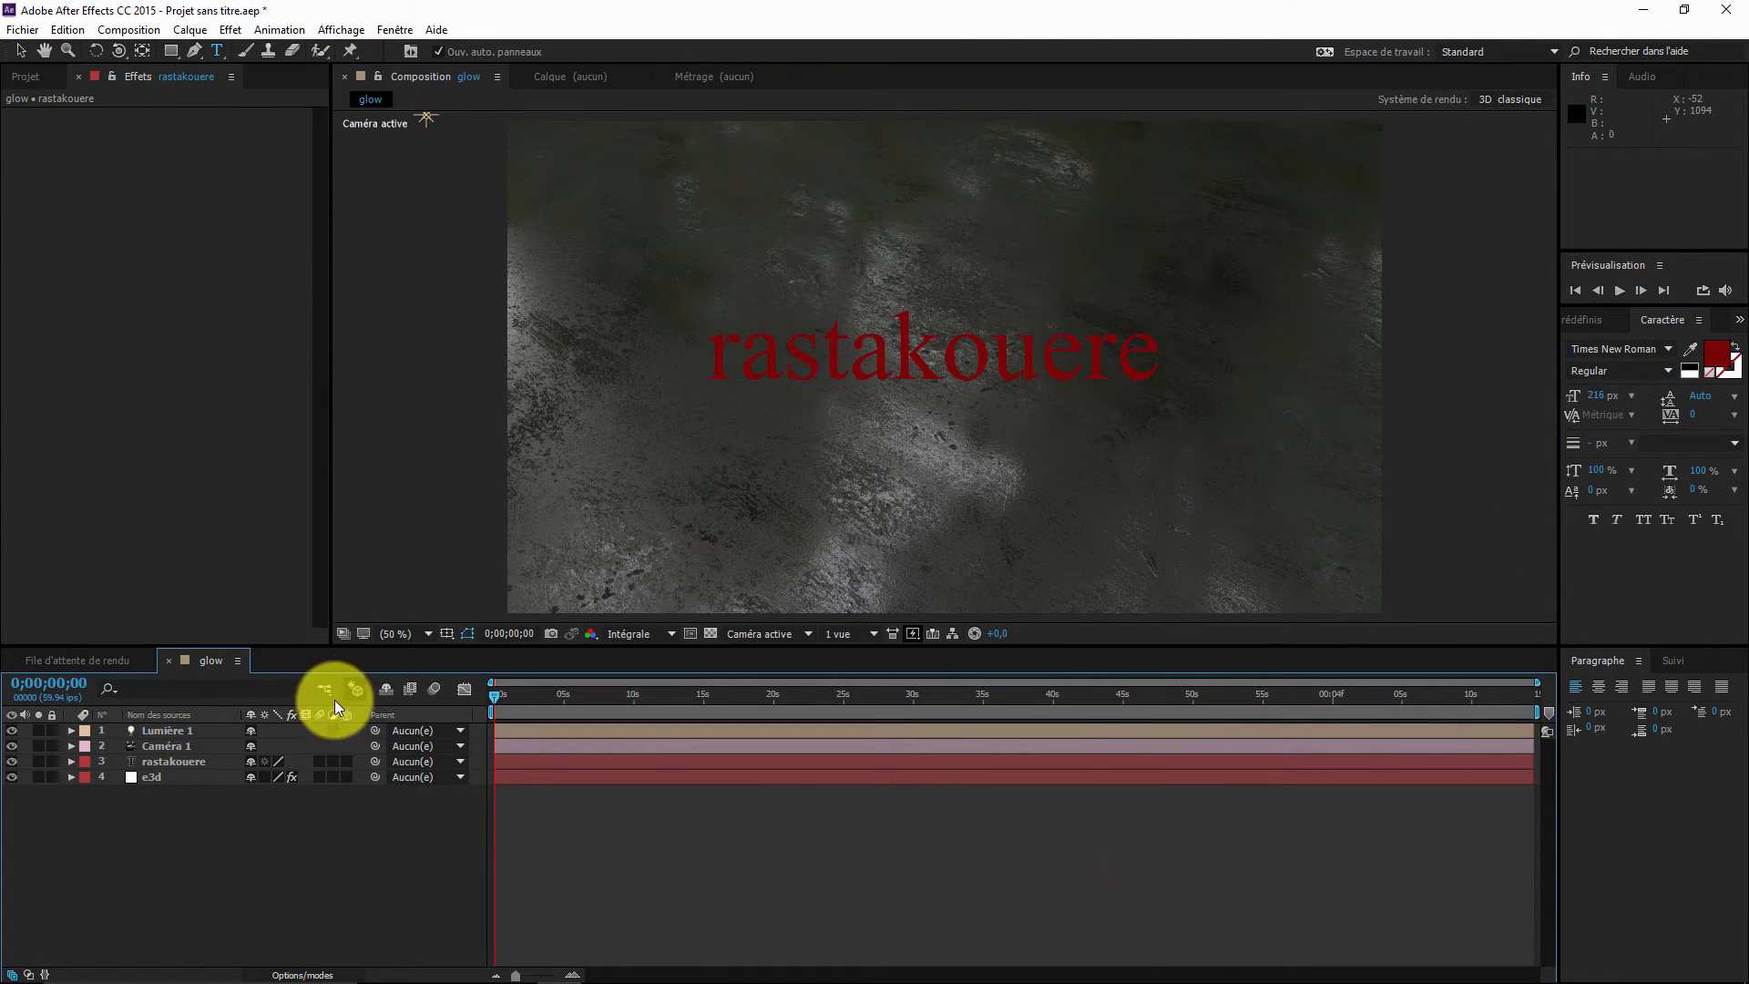
# - Hide the rastakouere text layer and assign it as Path Layer 1 in the e3d layer's Custom Text and Masks
pyautogui.click(118, 761)
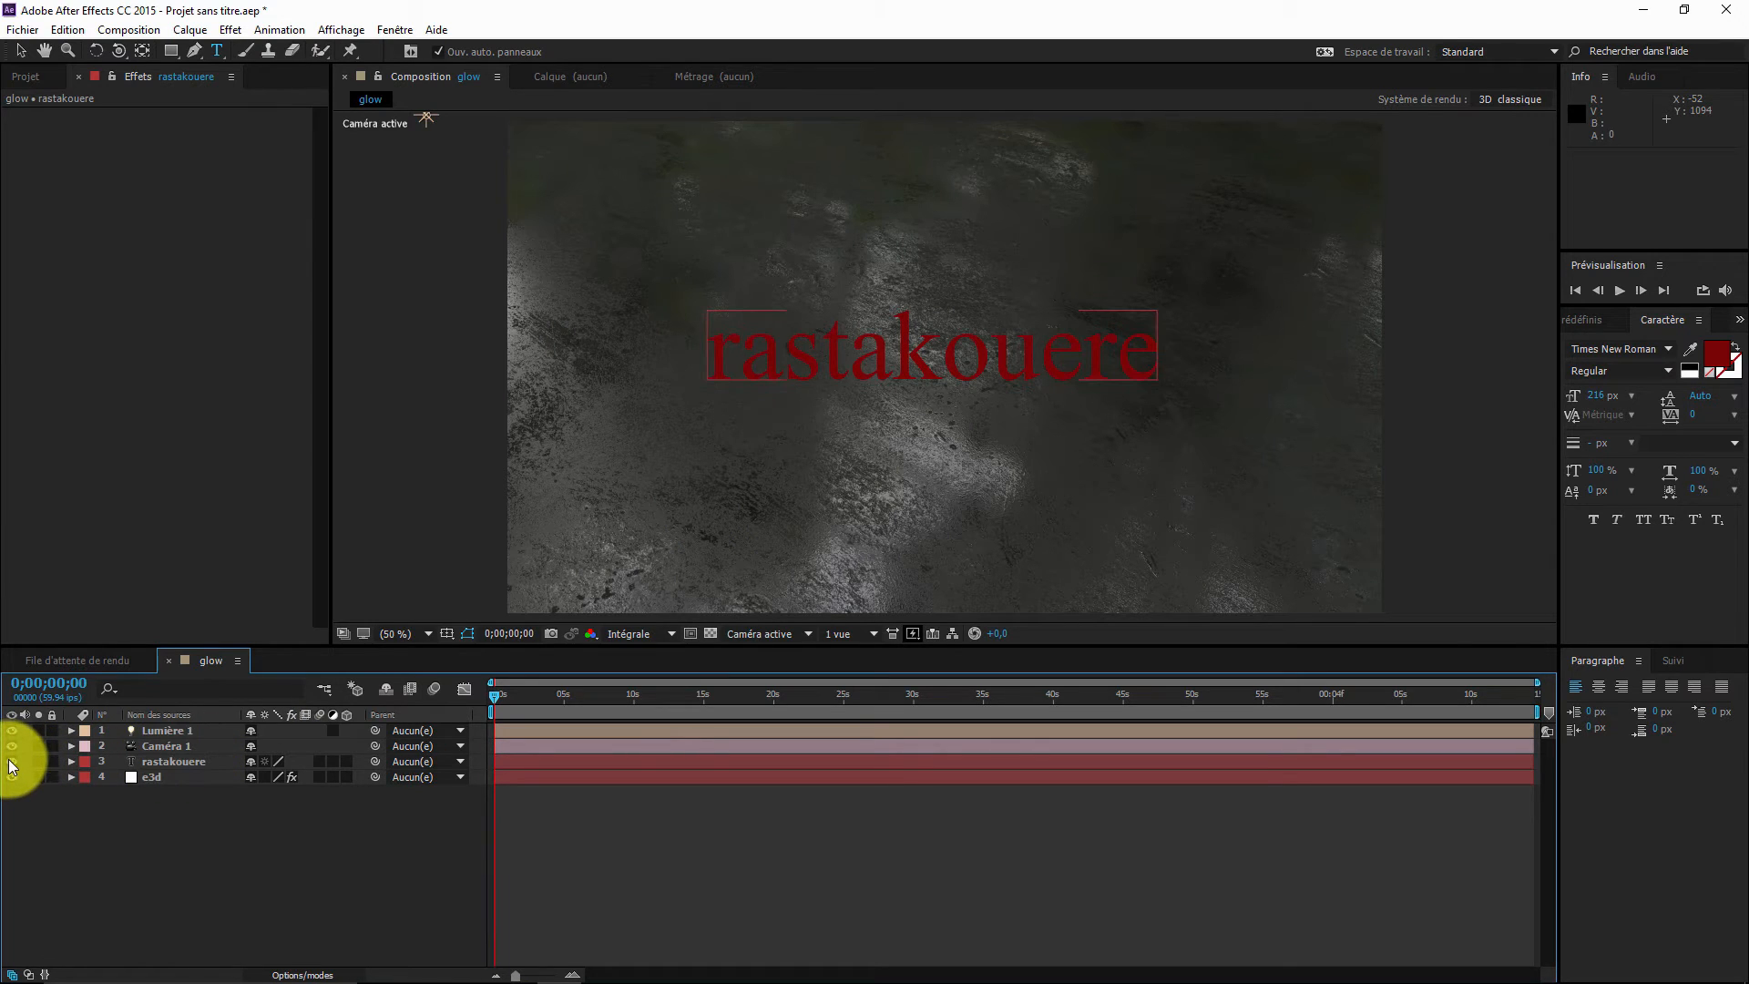
pyautogui.click(12, 761)
pyautogui.click(151, 776)
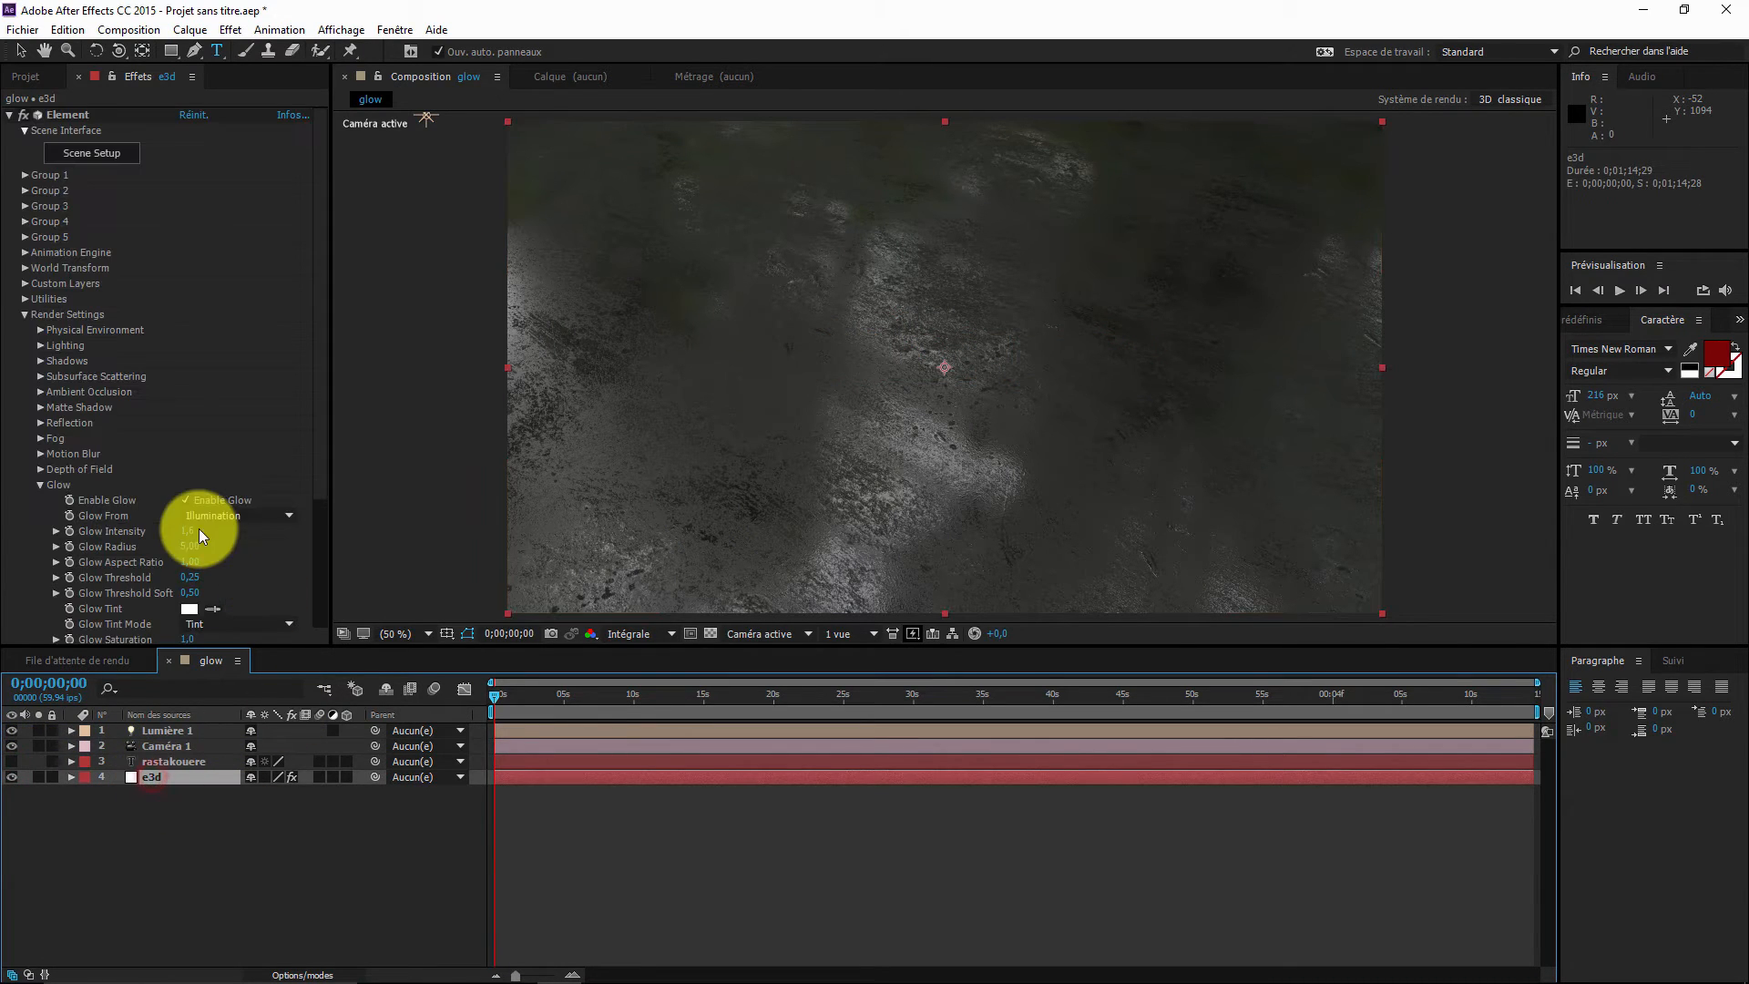
pyautogui.click(24, 314)
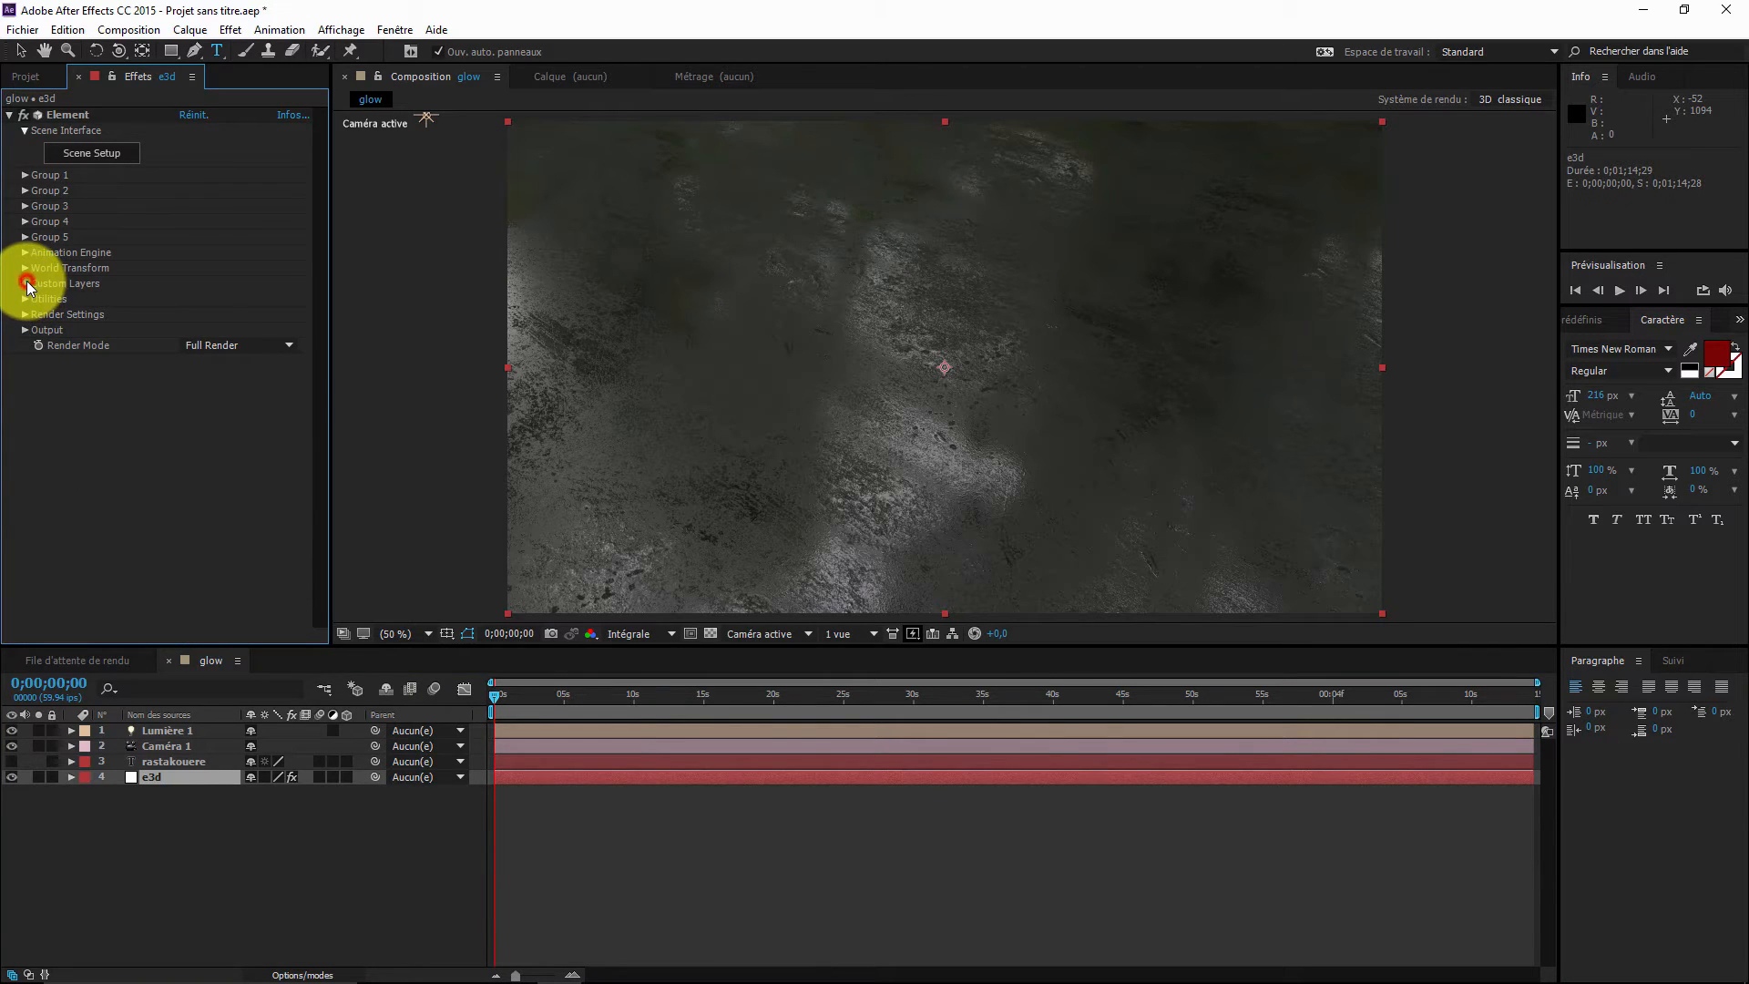
pyautogui.click(27, 285)
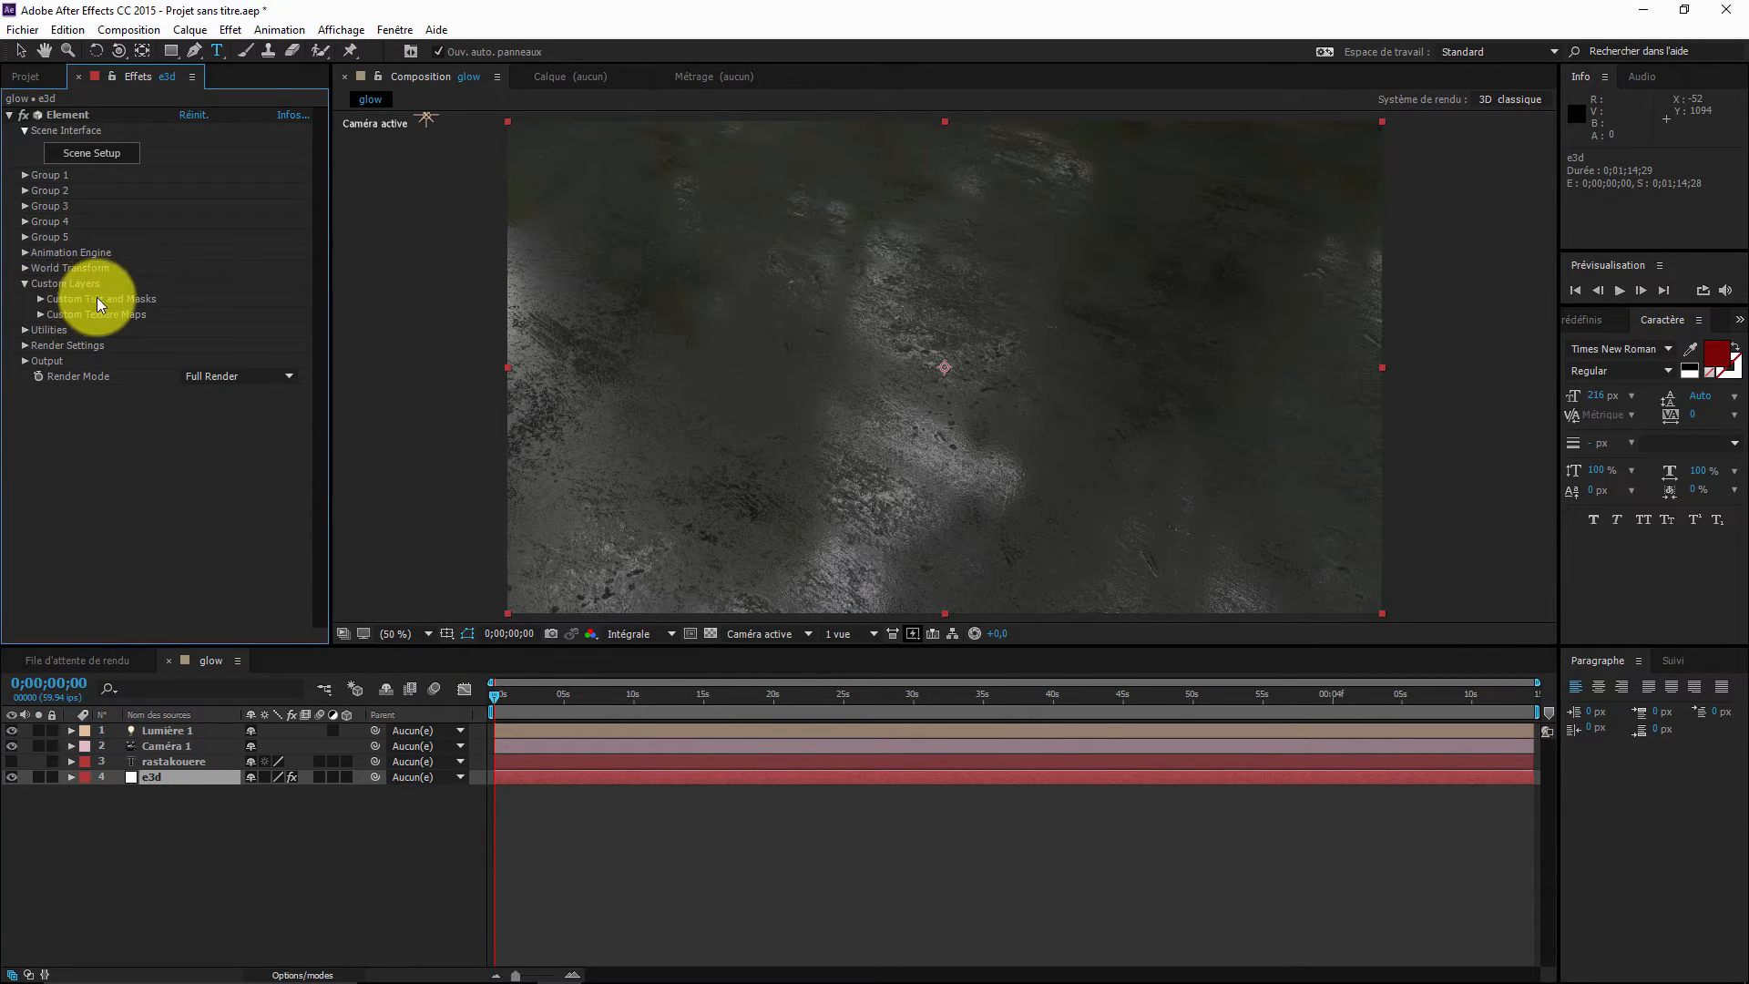
pyautogui.click(41, 299)
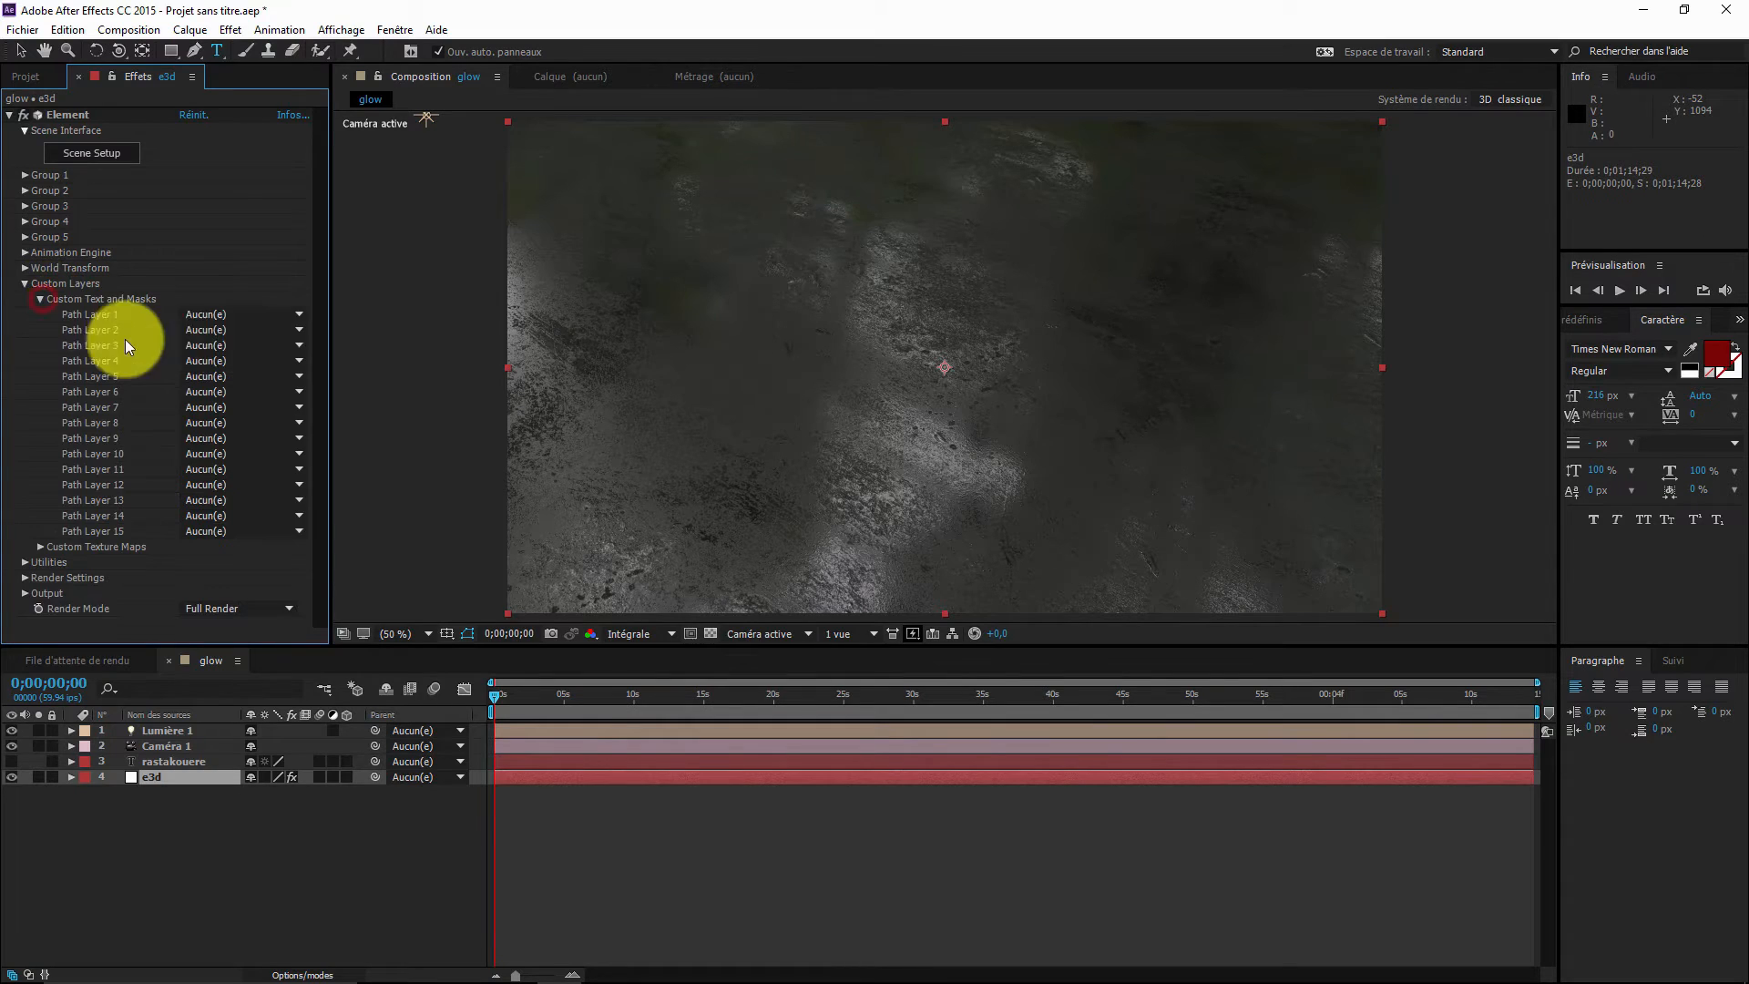
pyautogui.click(257, 315)
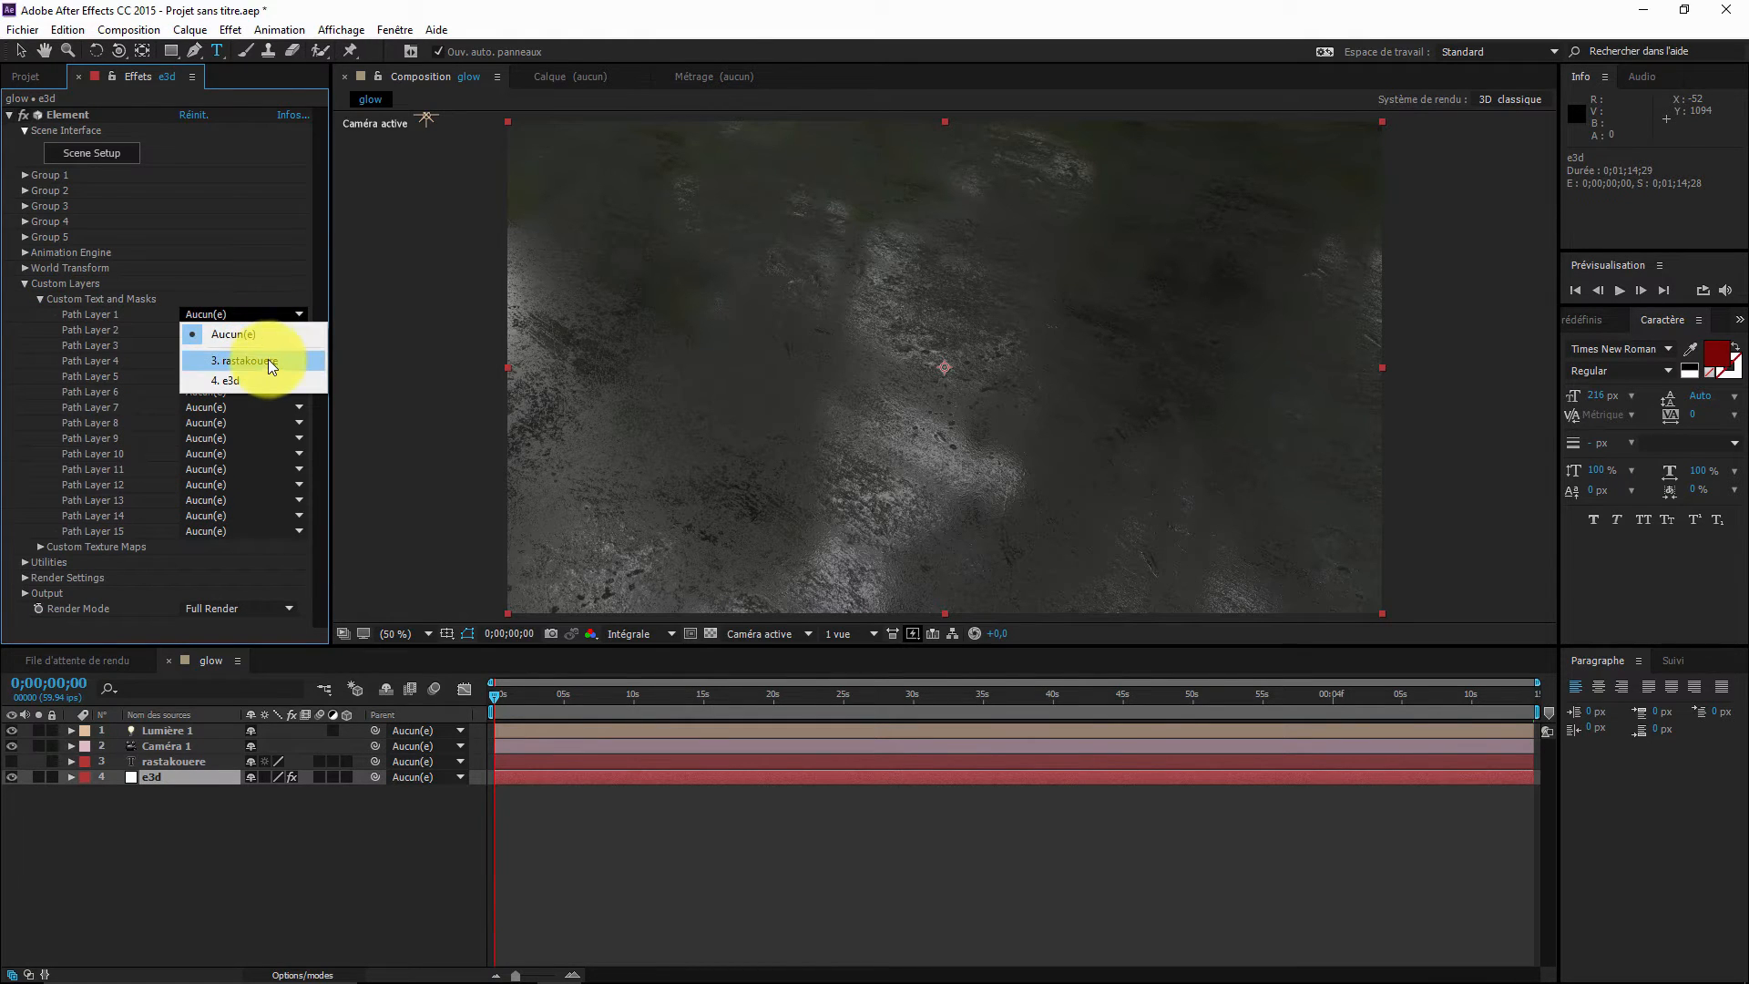
pyautogui.click(267, 361)
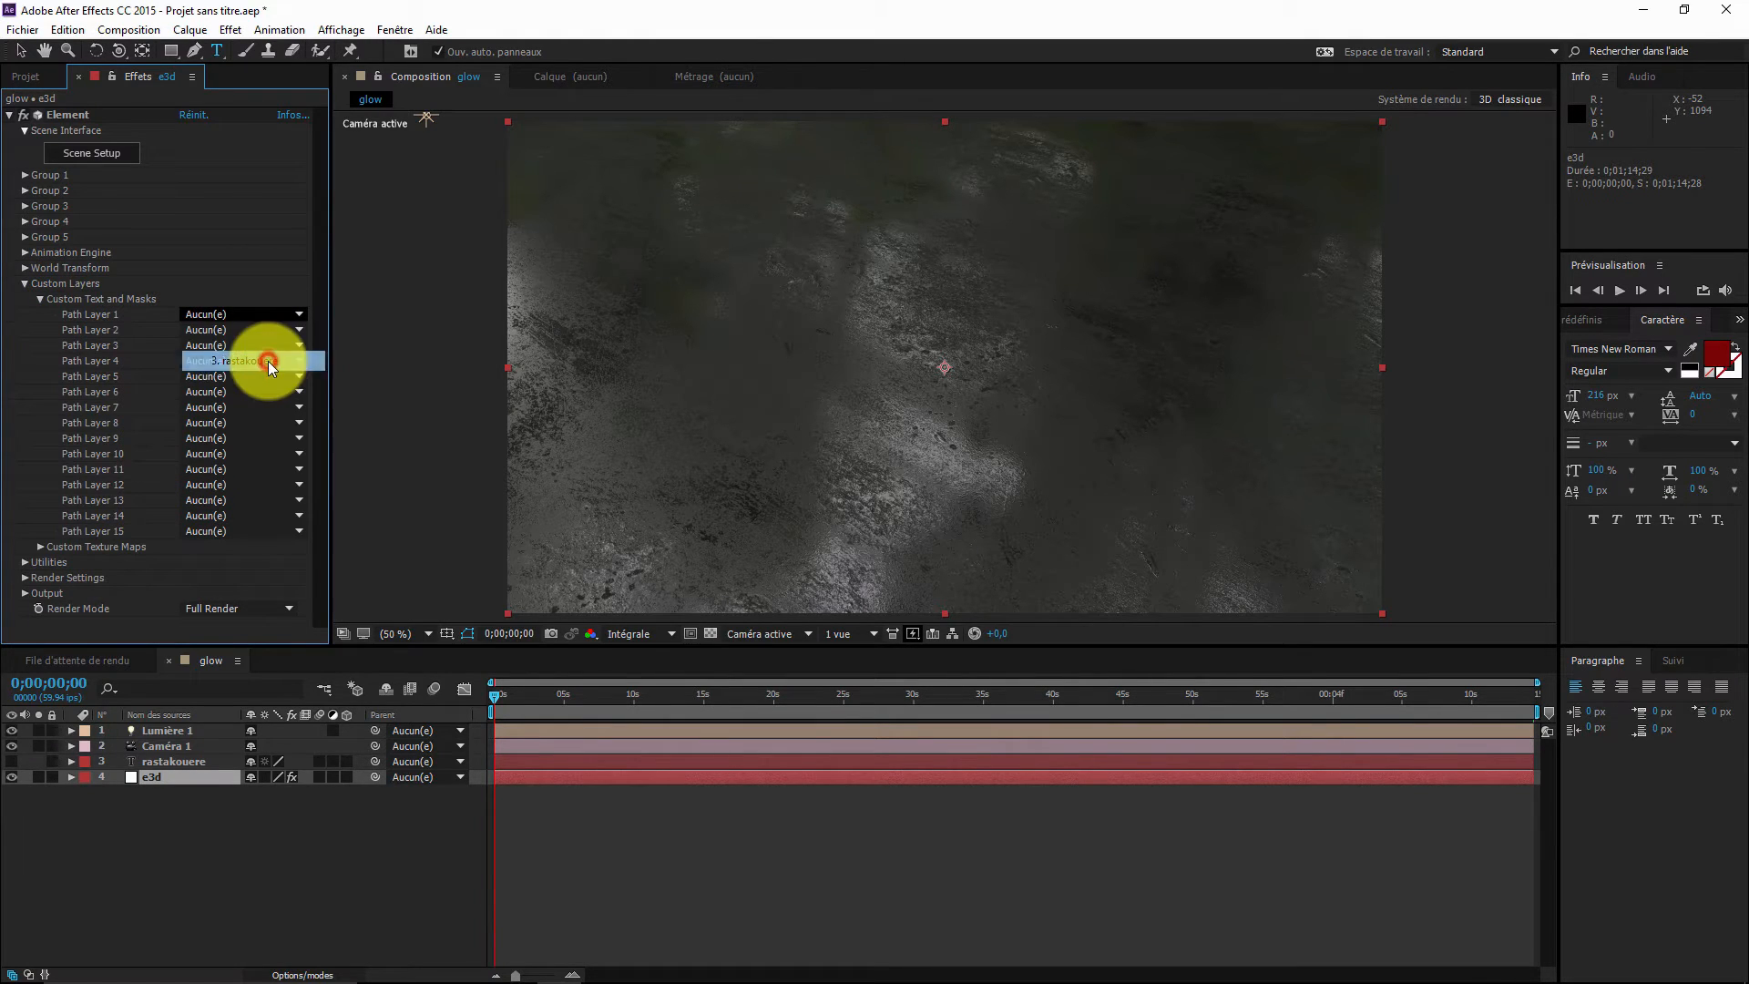
# - In the scene setup, extrude the custom text path, raise it above the ground plane and rotate it about its vertical axis to face the view
pyautogui.click(95, 155)
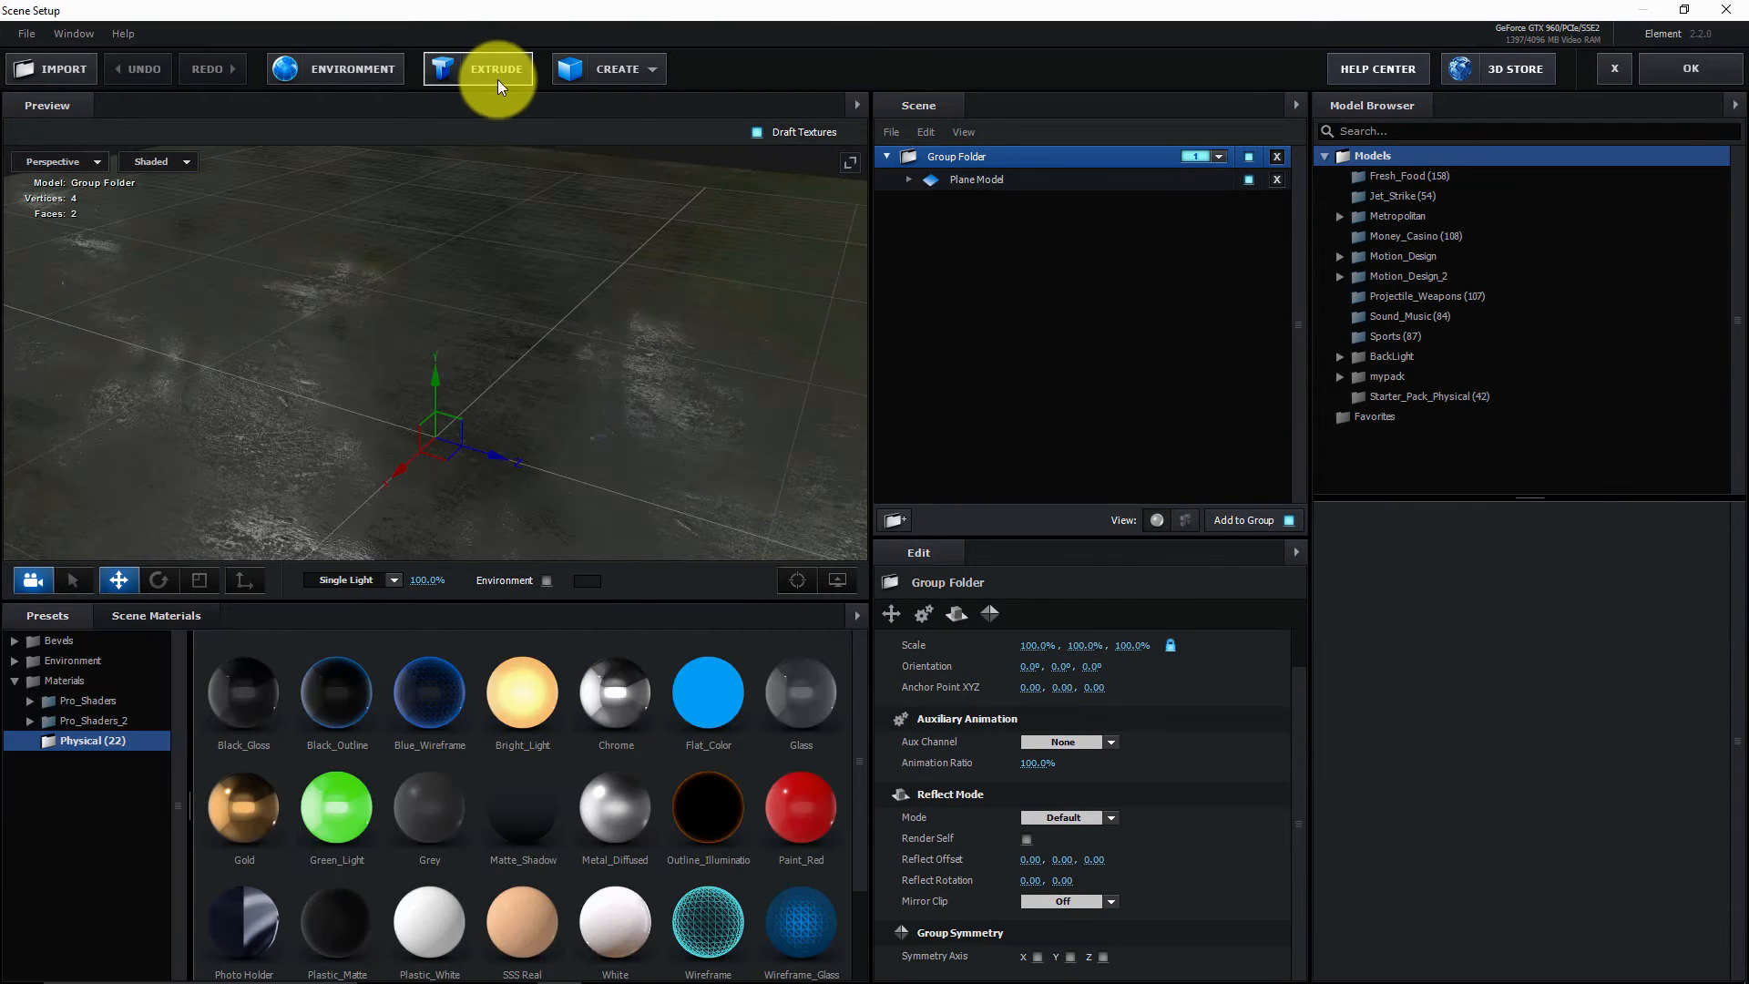
pyautogui.click(497, 79)
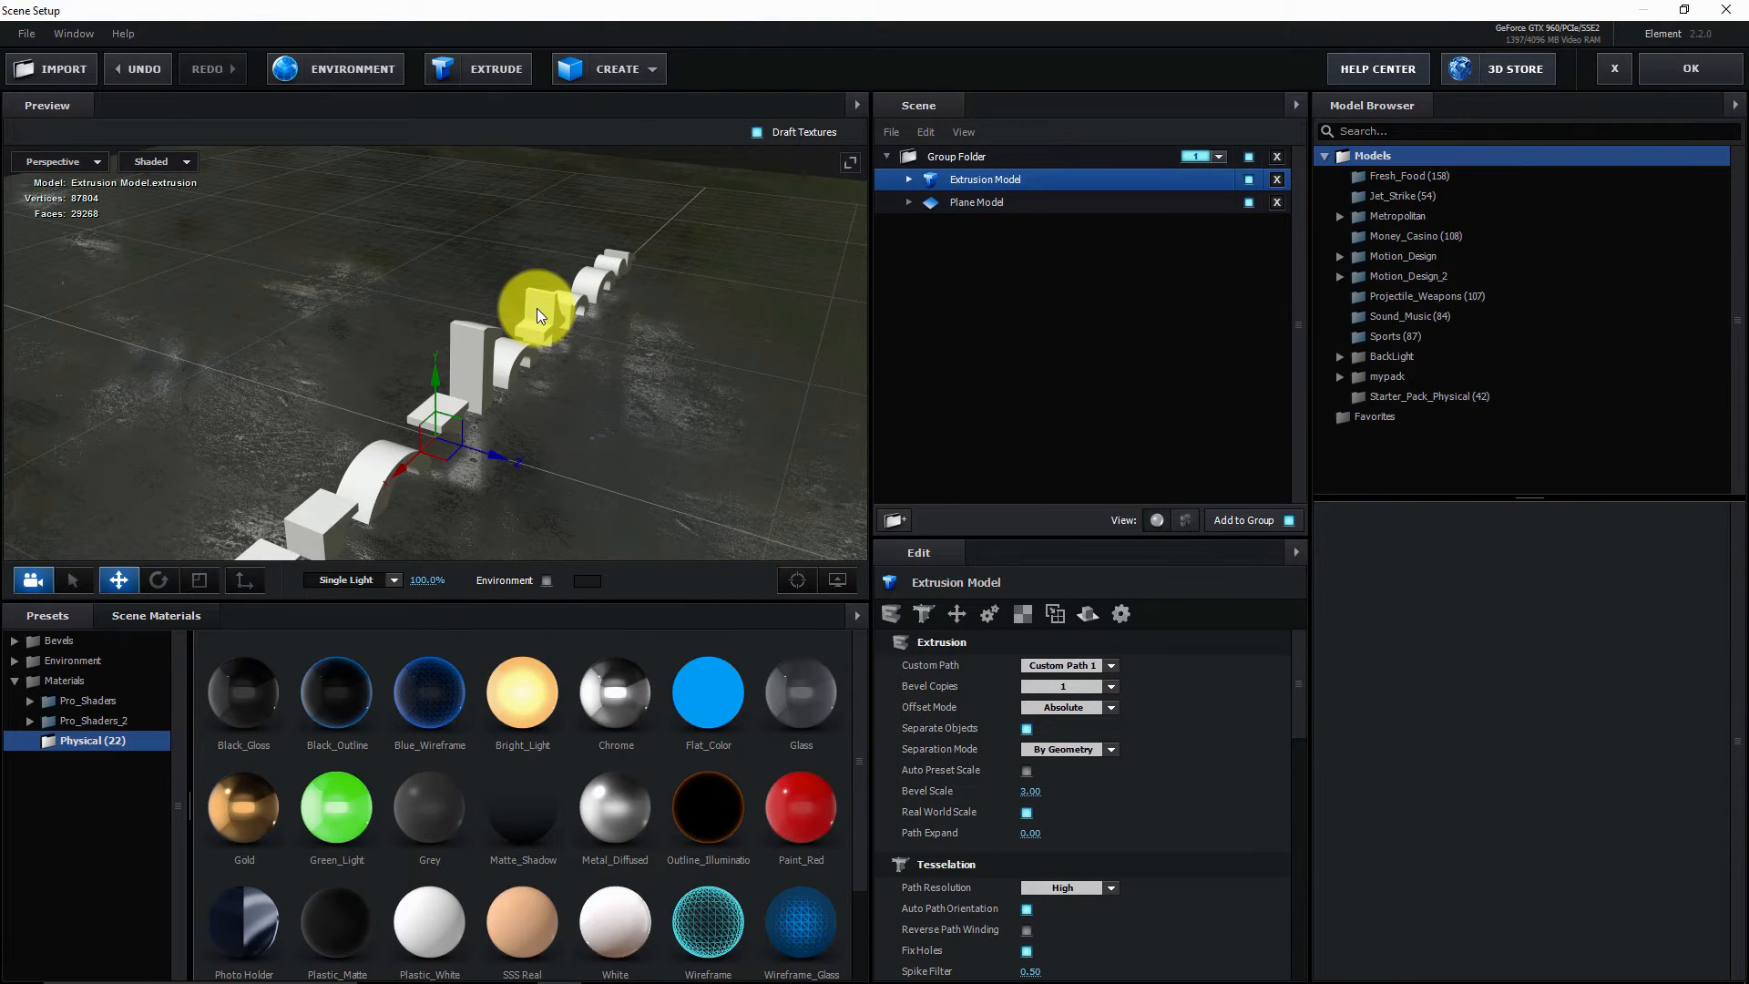
pyautogui.moveTo(440, 381); pyautogui.dragTo(456, 222)
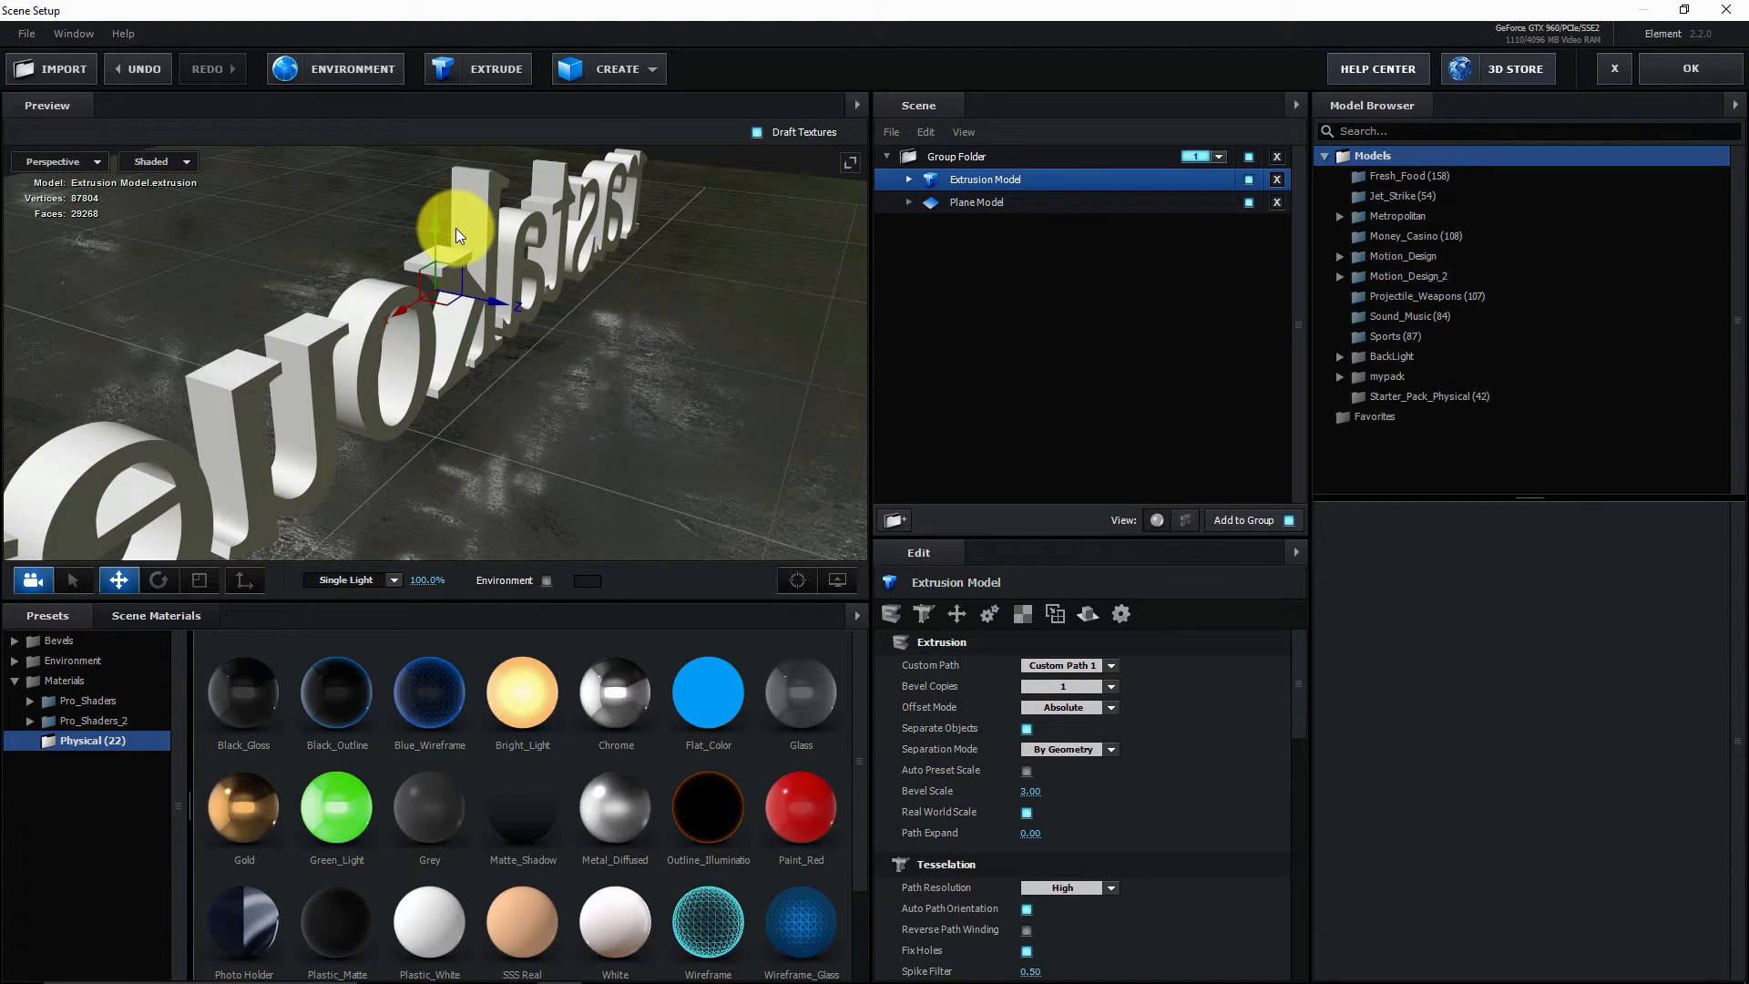
pyautogui.click(160, 581)
pyautogui.moveTo(413, 315); pyautogui.dragTo(543, 340)
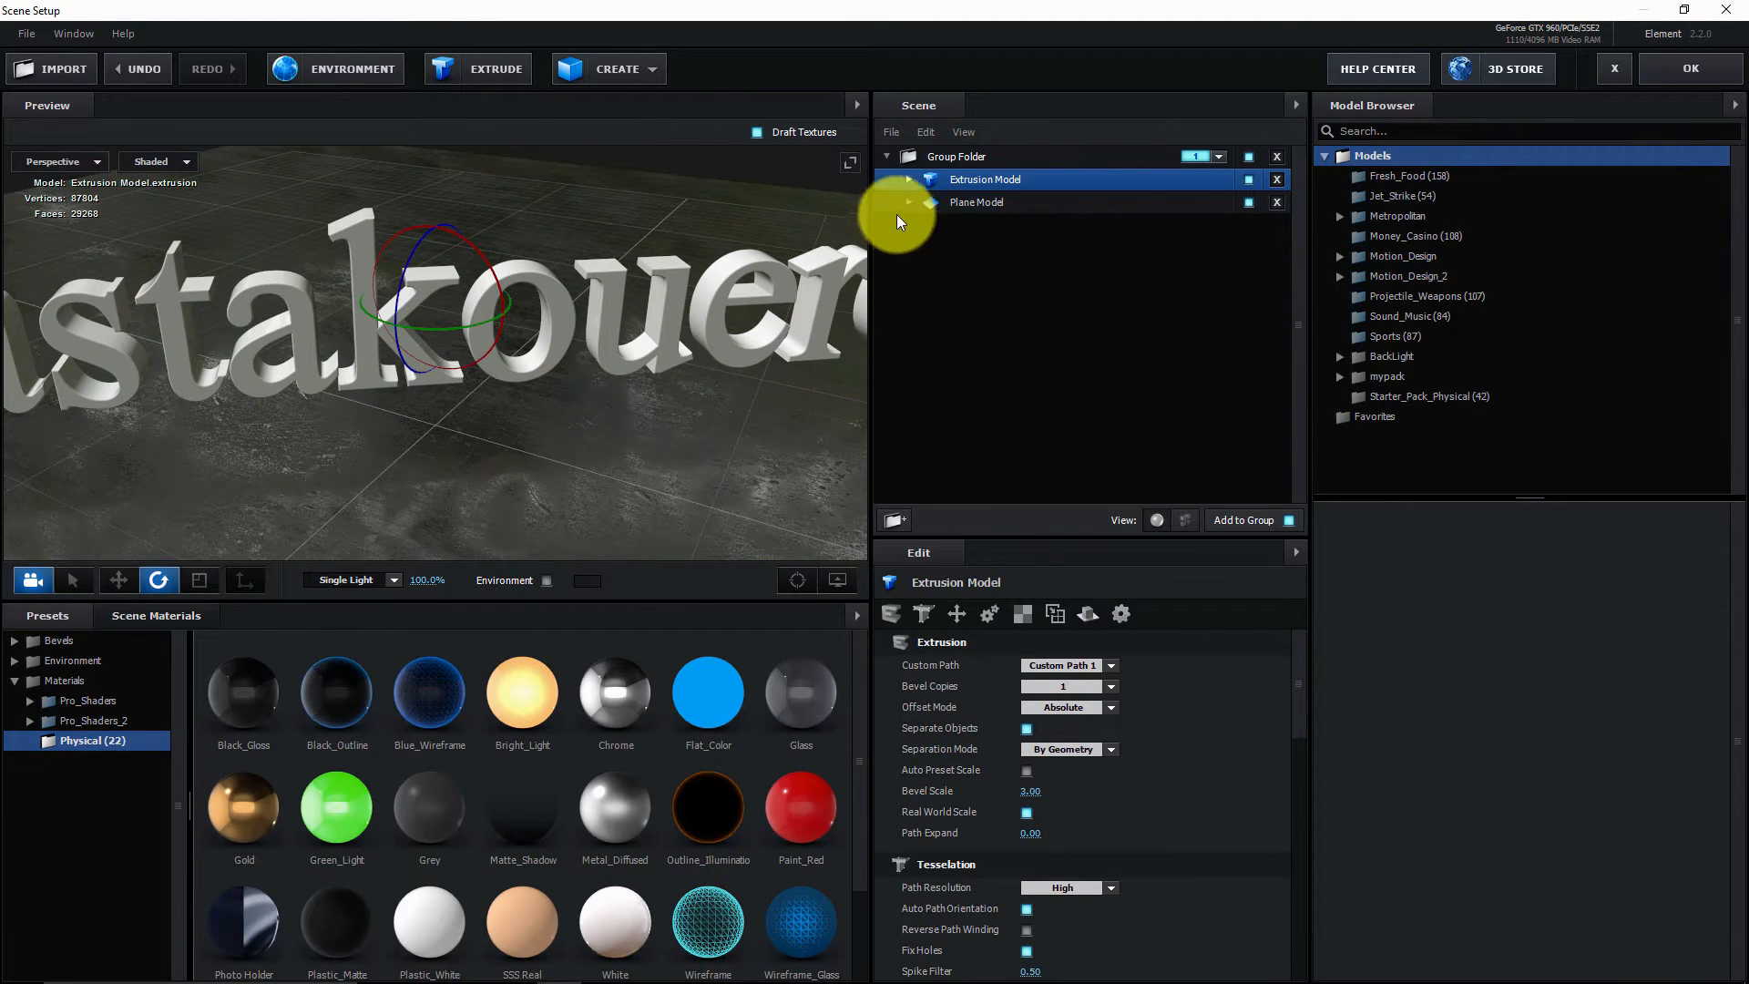
# - Expand the Extrusion Model and toggle Bevel 1's visibility off and on to check which part of the text it controls
pyautogui.click(908, 182)
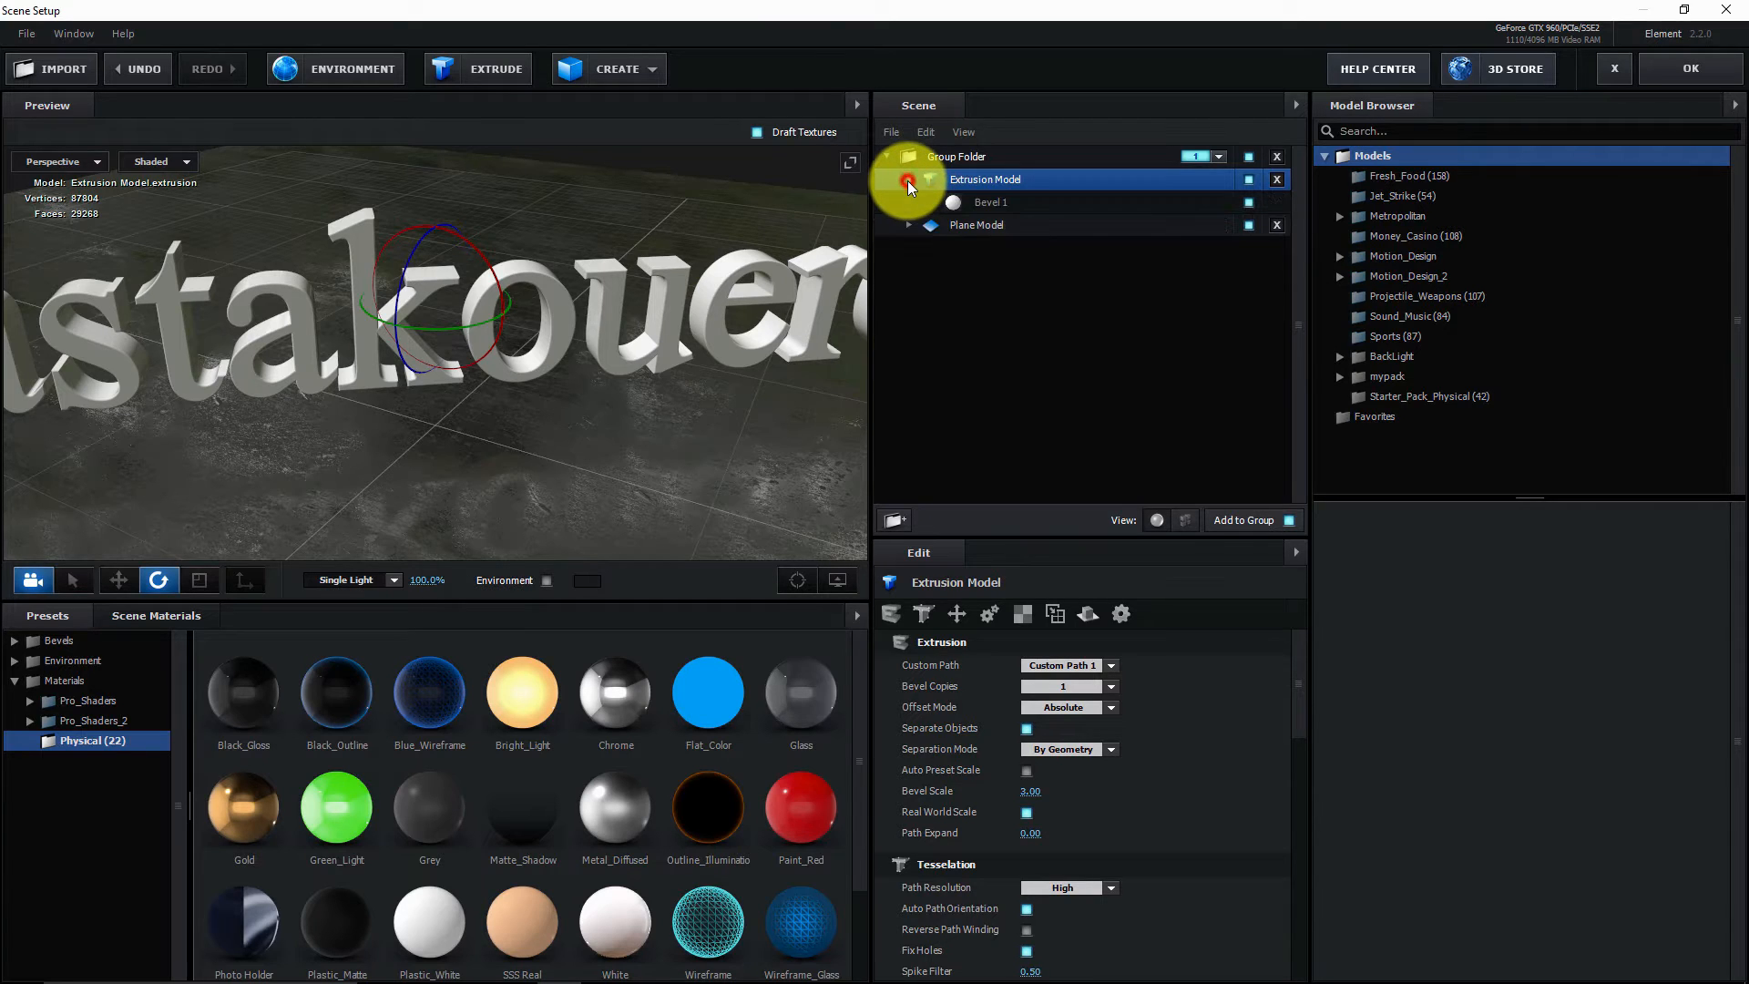
pyautogui.click(1246, 204)
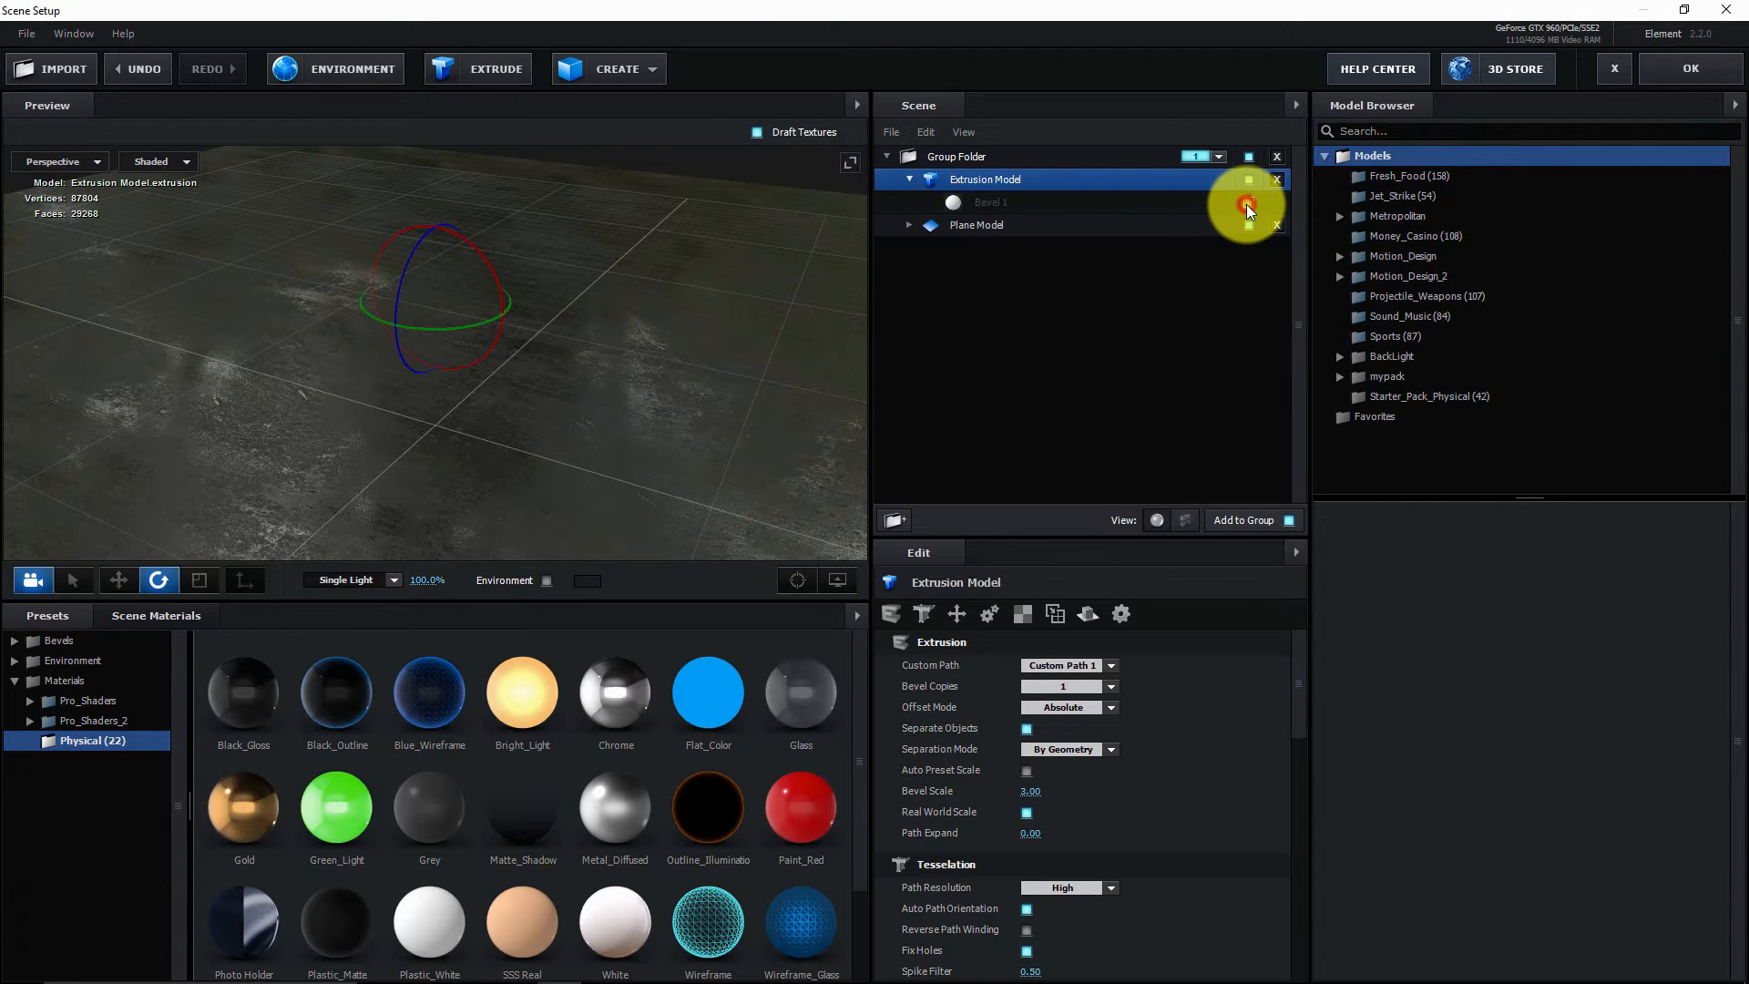
pyautogui.click(1246, 204)
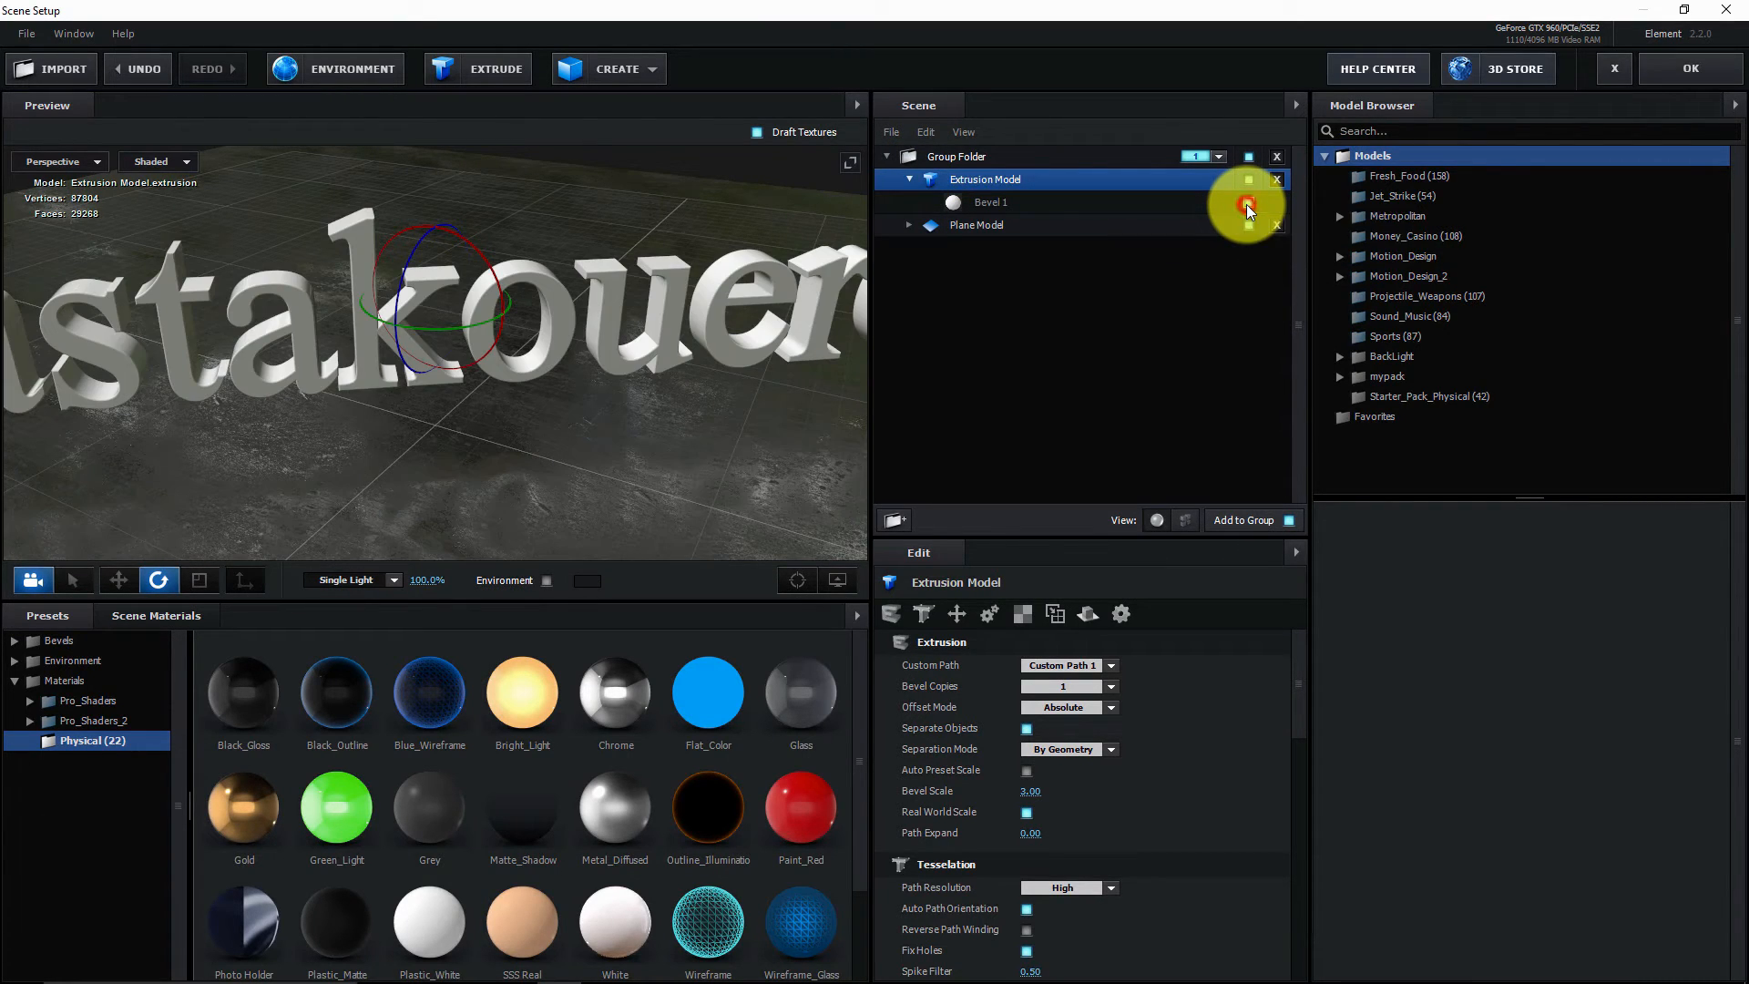
pyautogui.click(1246, 204)
pyautogui.click(1246, 204)
pyautogui.click(1246, 204)
pyautogui.click(1247, 204)
# - Apply the Bright_Light material to the extruded text, turn the text diagonally about its vertical axis, and accept the scene
pyautogui.moveTo(517, 706); pyautogui.dragTo(455, 382)
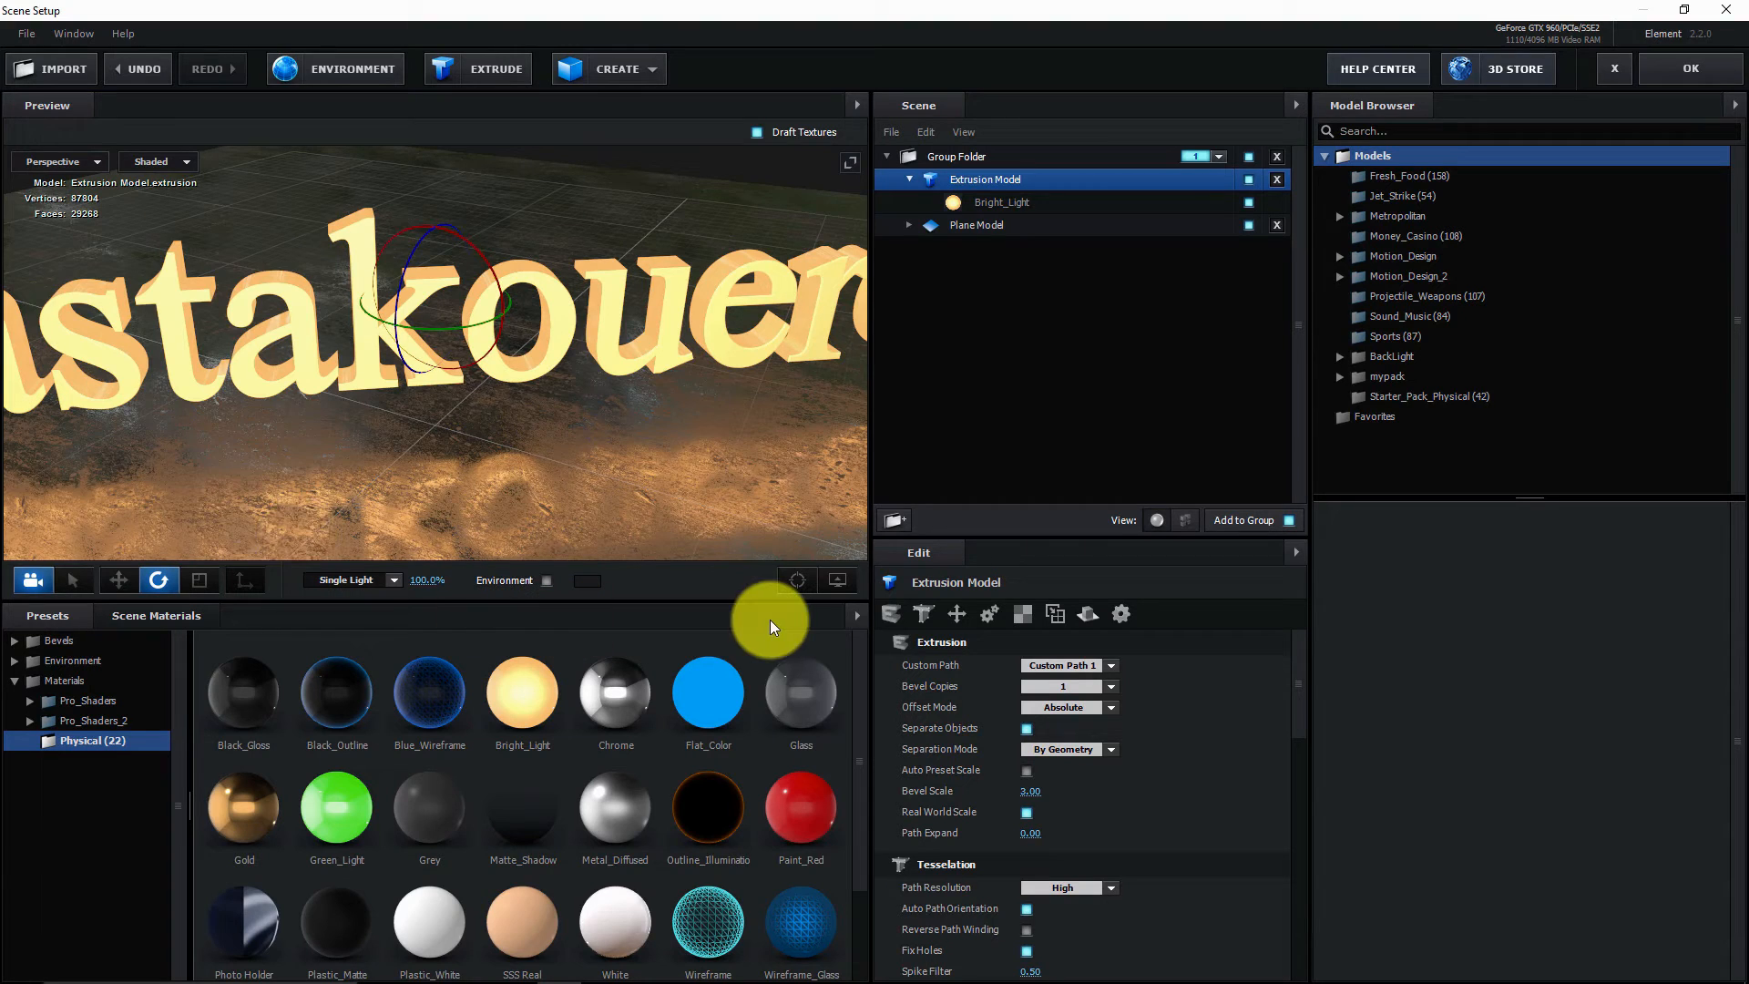
pyautogui.click(1666, 75)
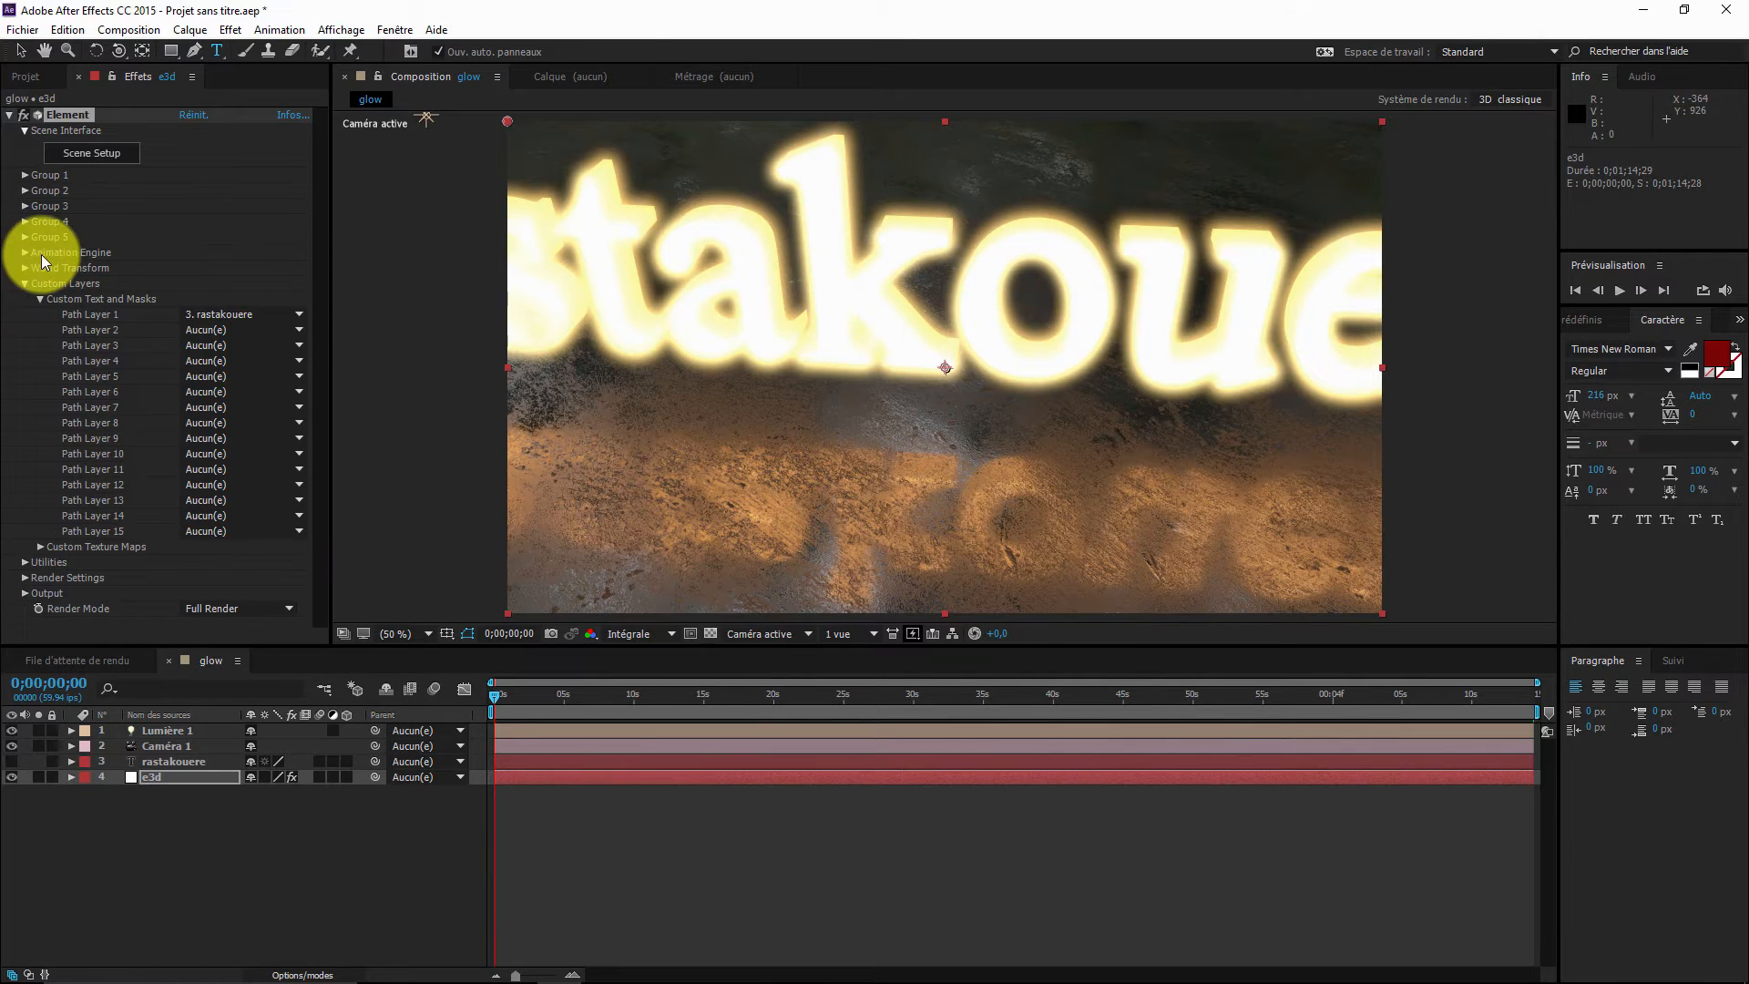
pyautogui.click(89, 151)
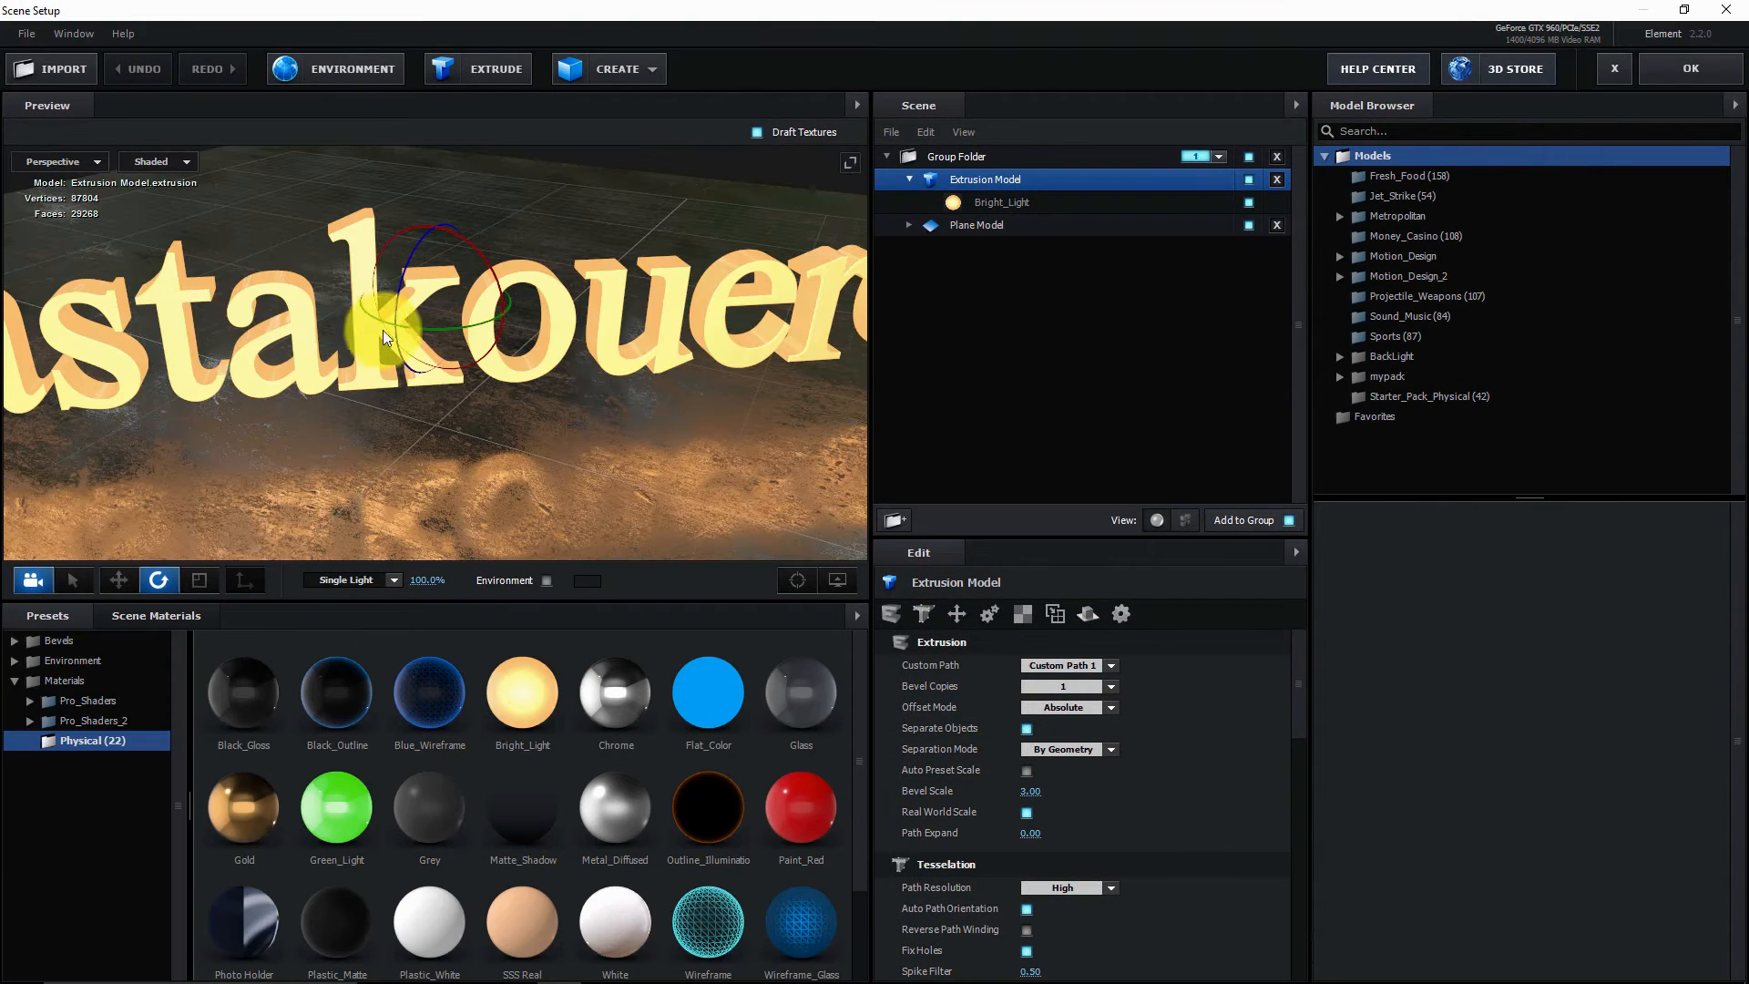
pyautogui.moveTo(423, 329); pyautogui.dragTo(459, 336)
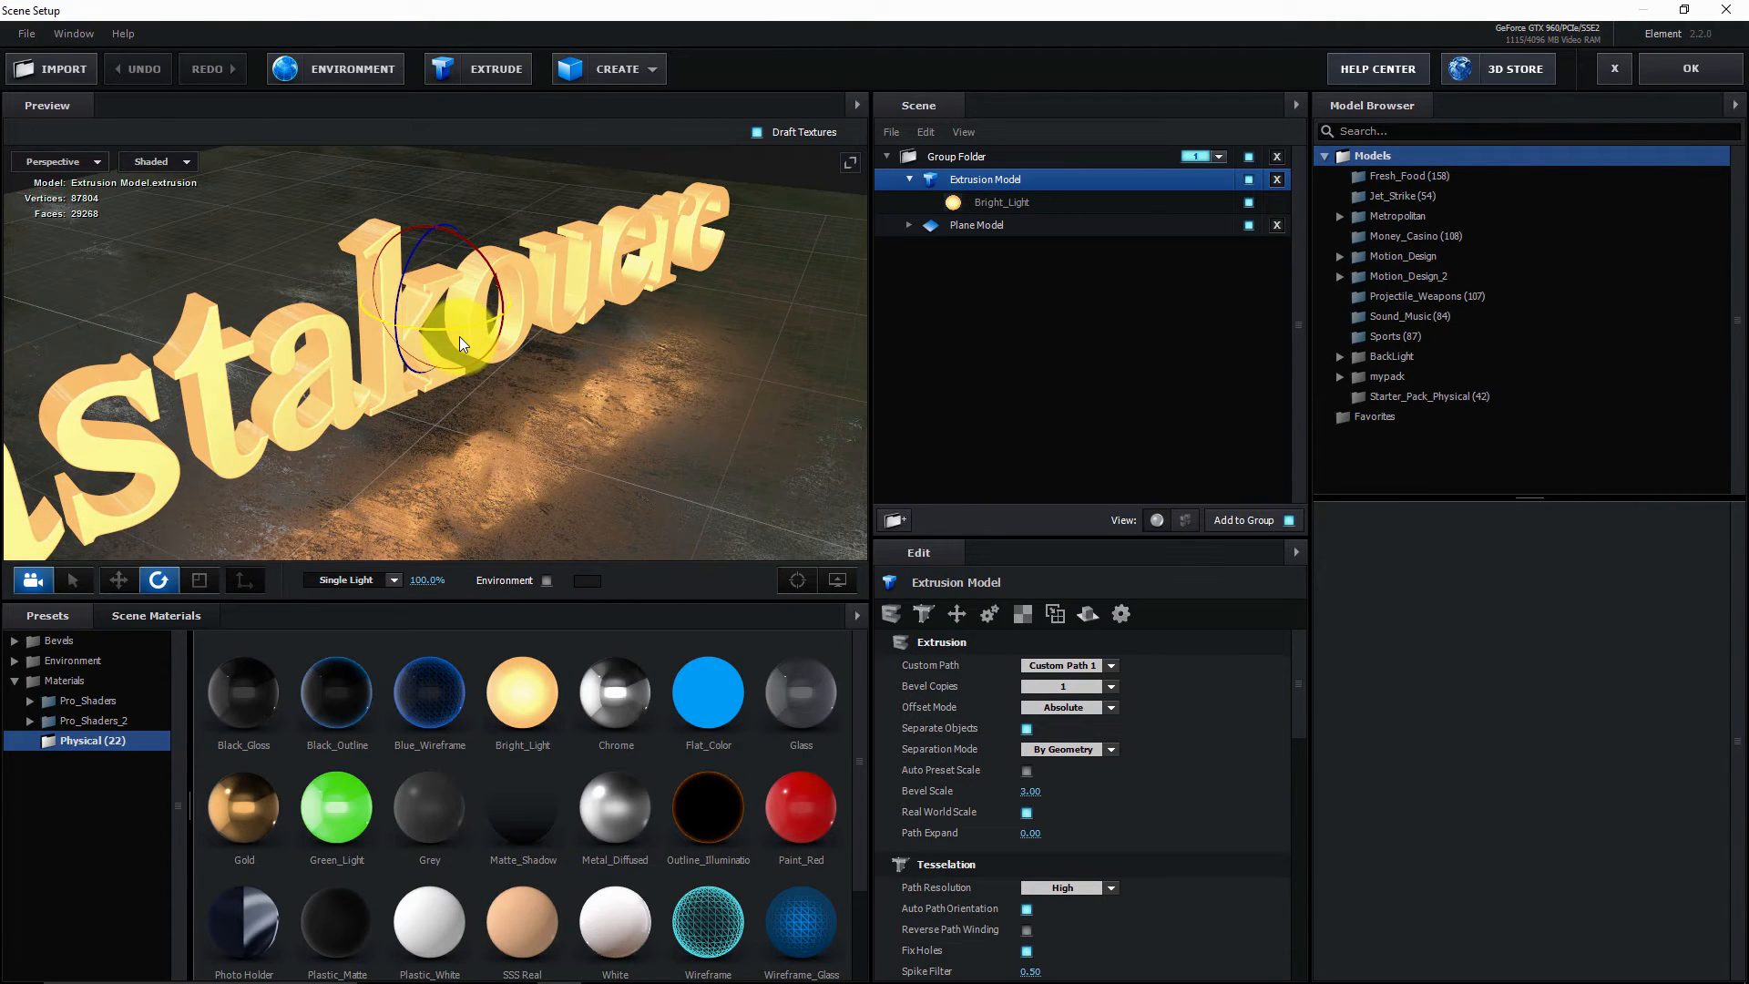
pyautogui.click(1687, 70)
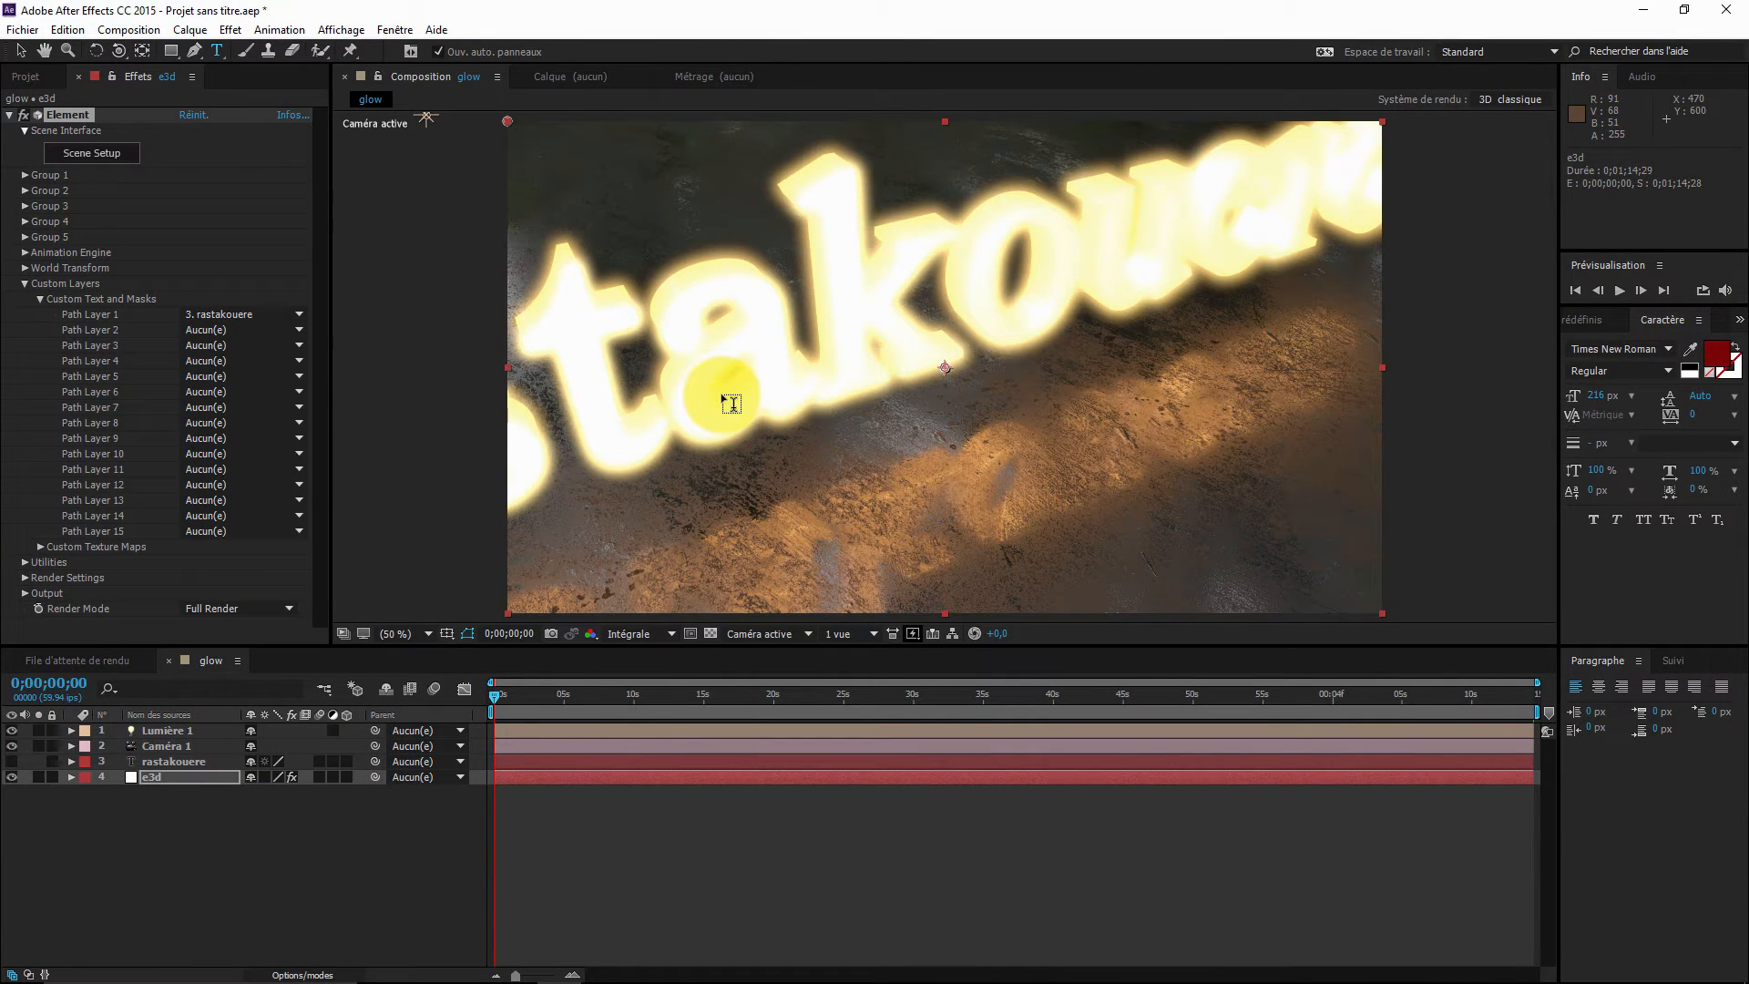
# - Set the Glow Intensity in Element's render settings to 1
pyautogui.click(24, 283)
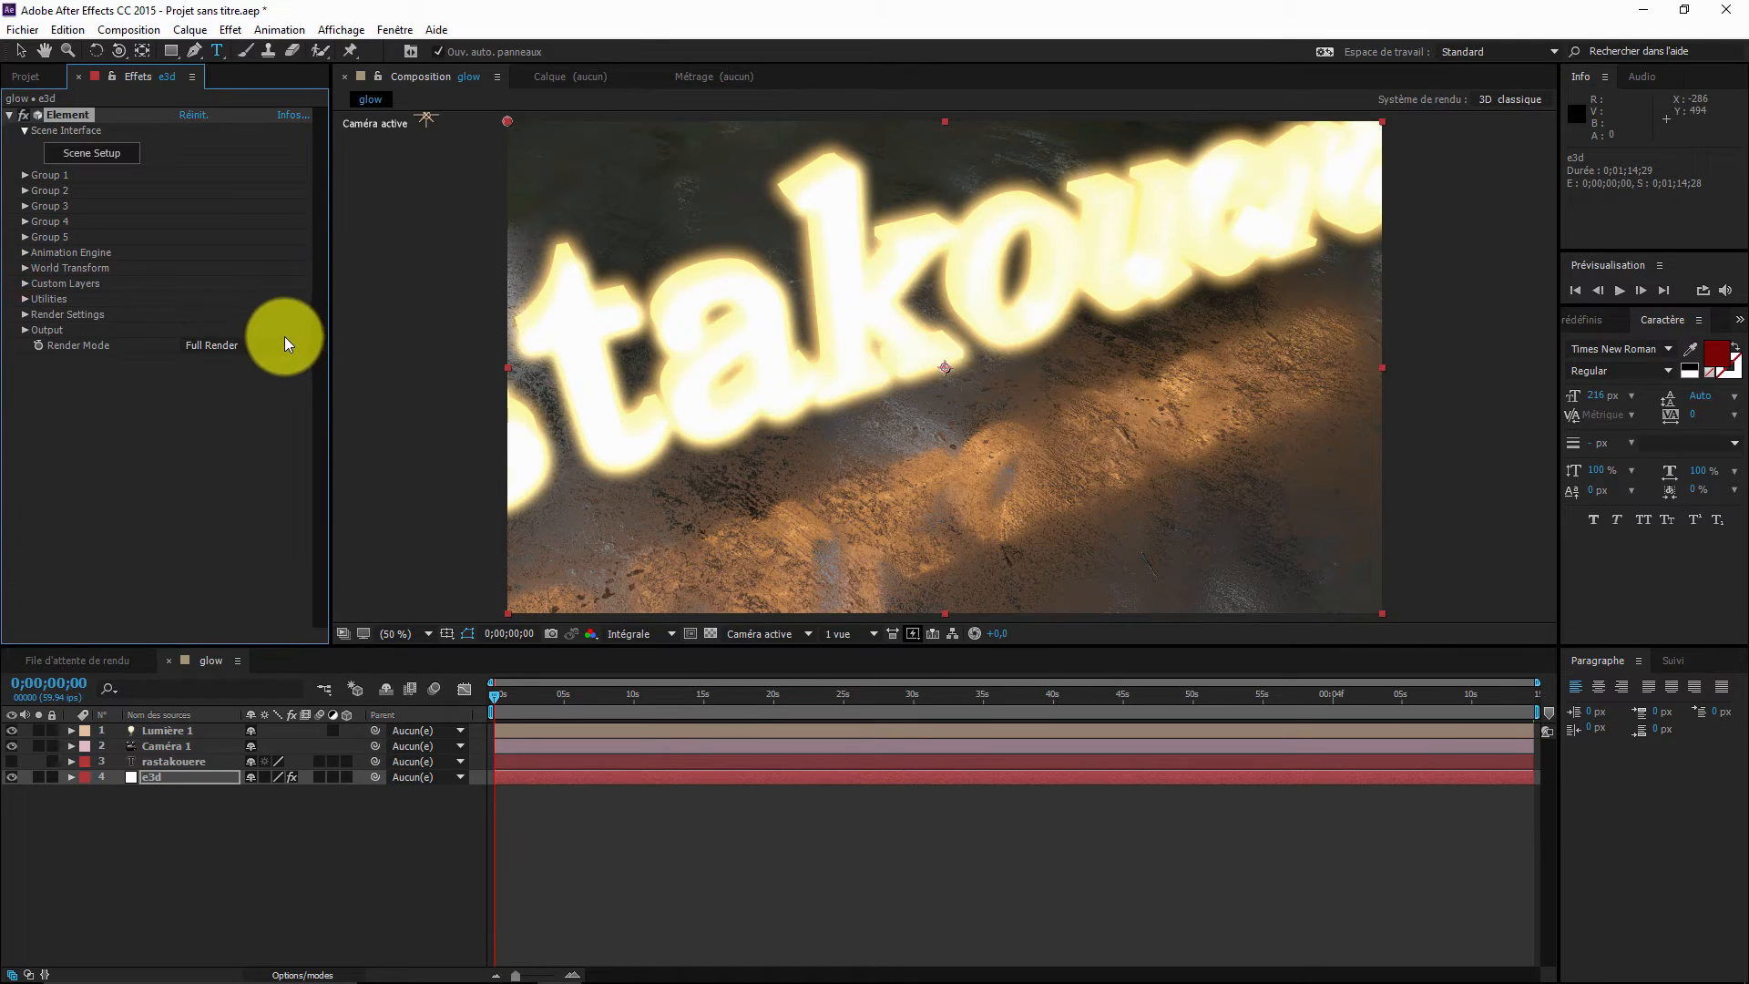
pyautogui.click(25, 315)
pyautogui.scroll(-3, 37, 328)
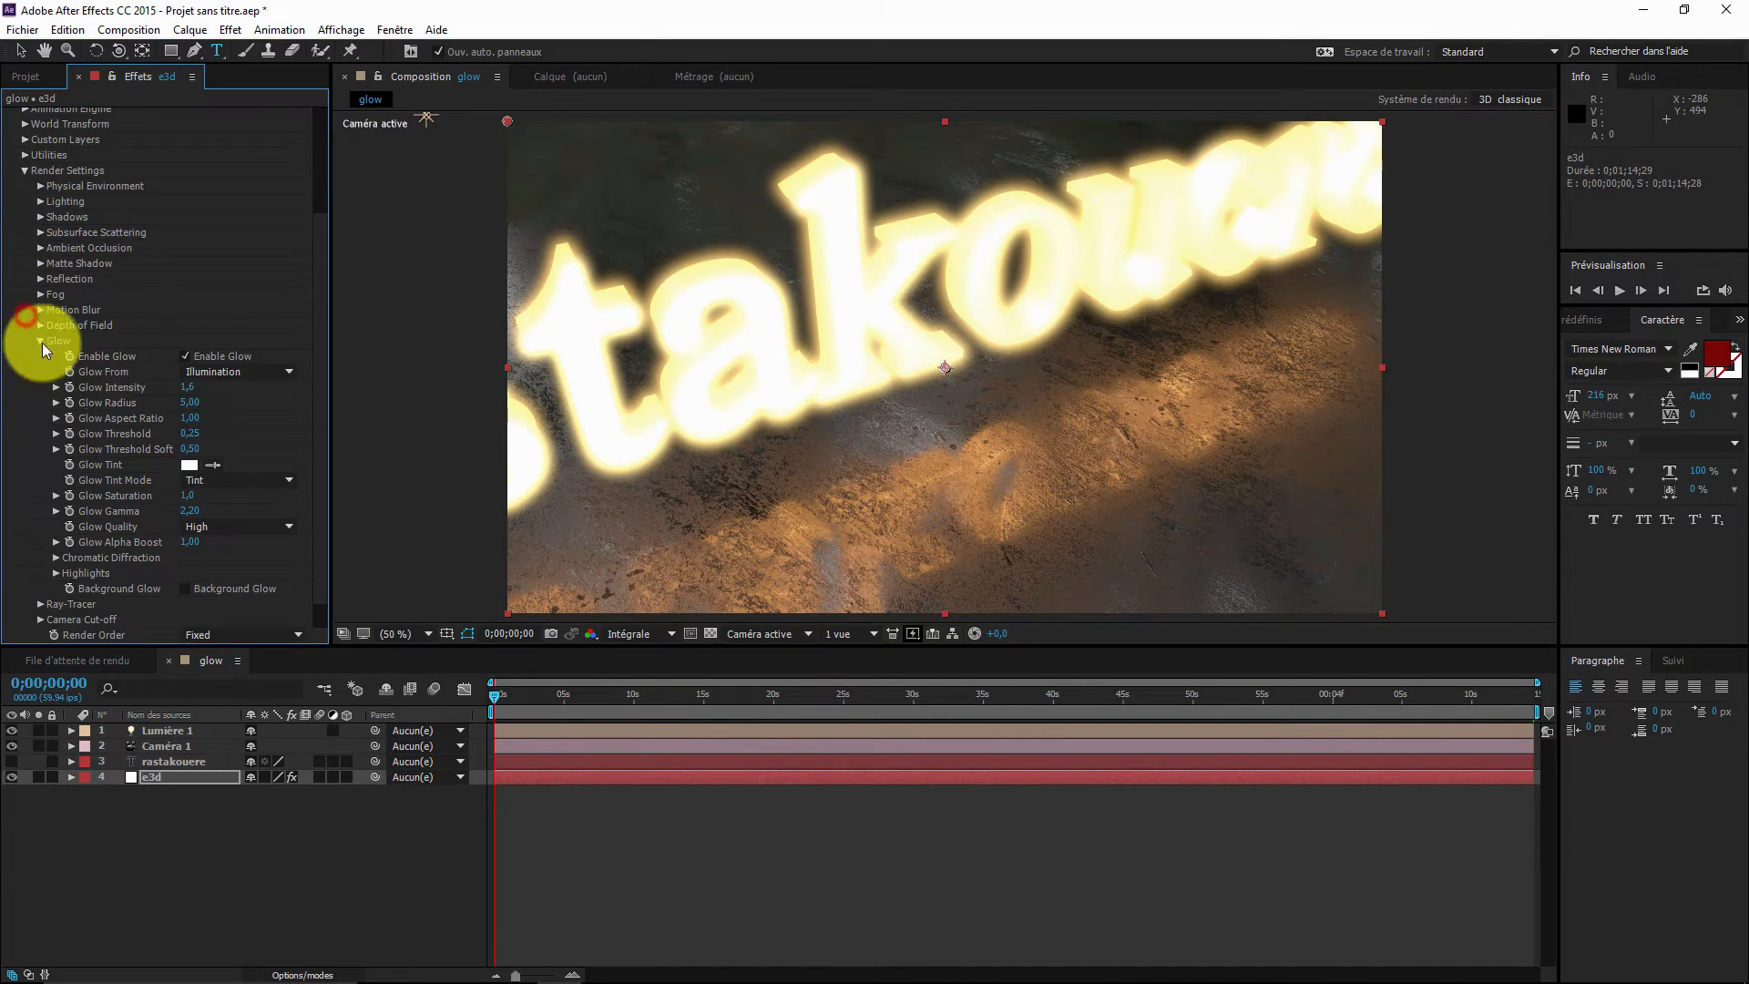
pyautogui.click(190, 388)
pyautogui.write('1')
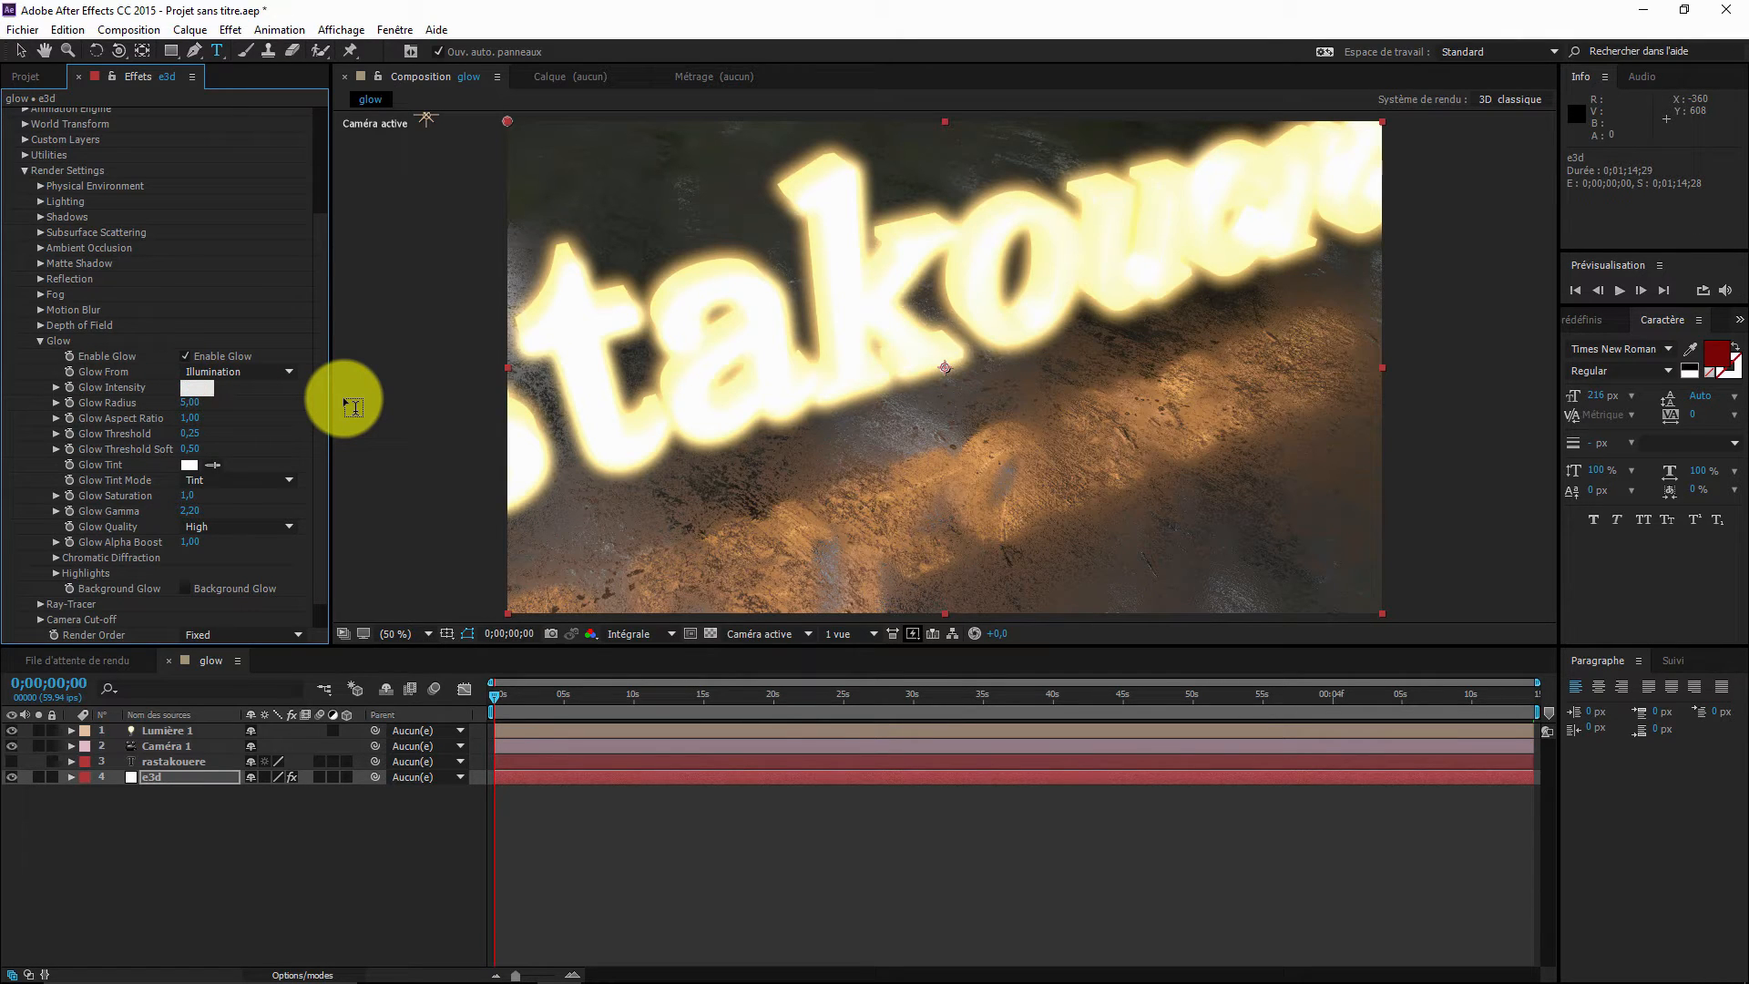
pyautogui.press('Return')
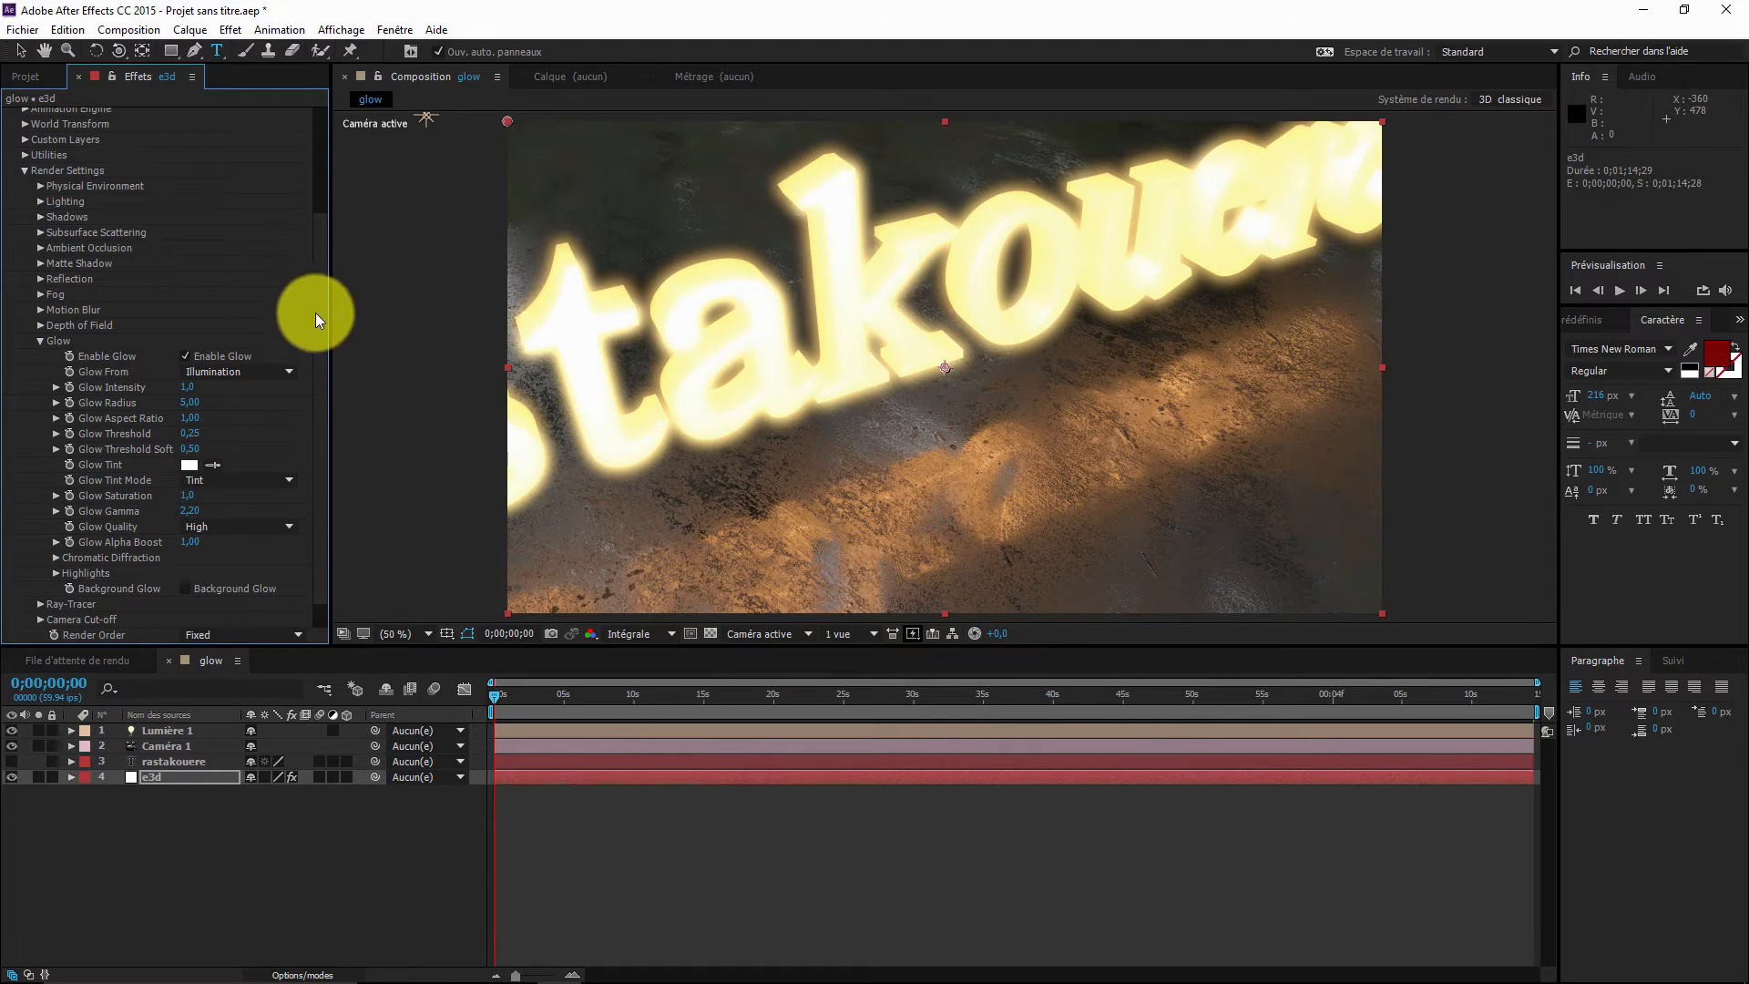
# - Reopen the scene setup and scale the extruded text down uniformly until the whole word fits in the preview
pyautogui.scroll(5, 310, 246)
pyautogui.click(114, 153)
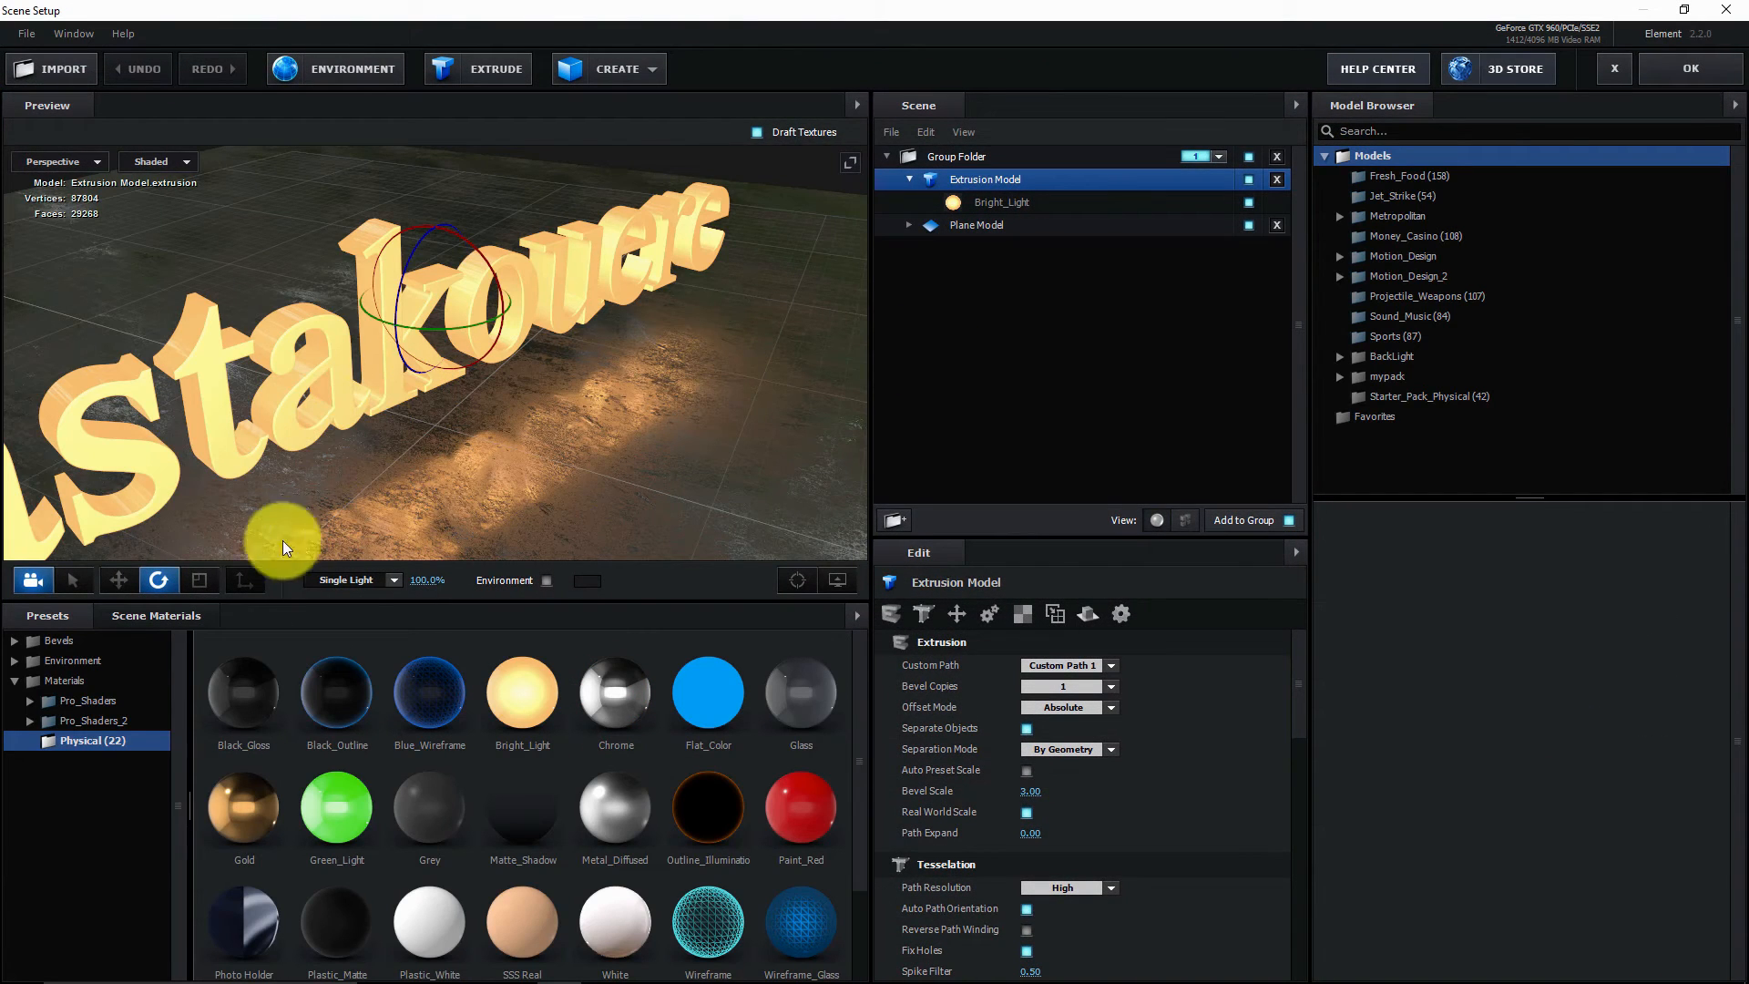
pyautogui.click(199, 581)
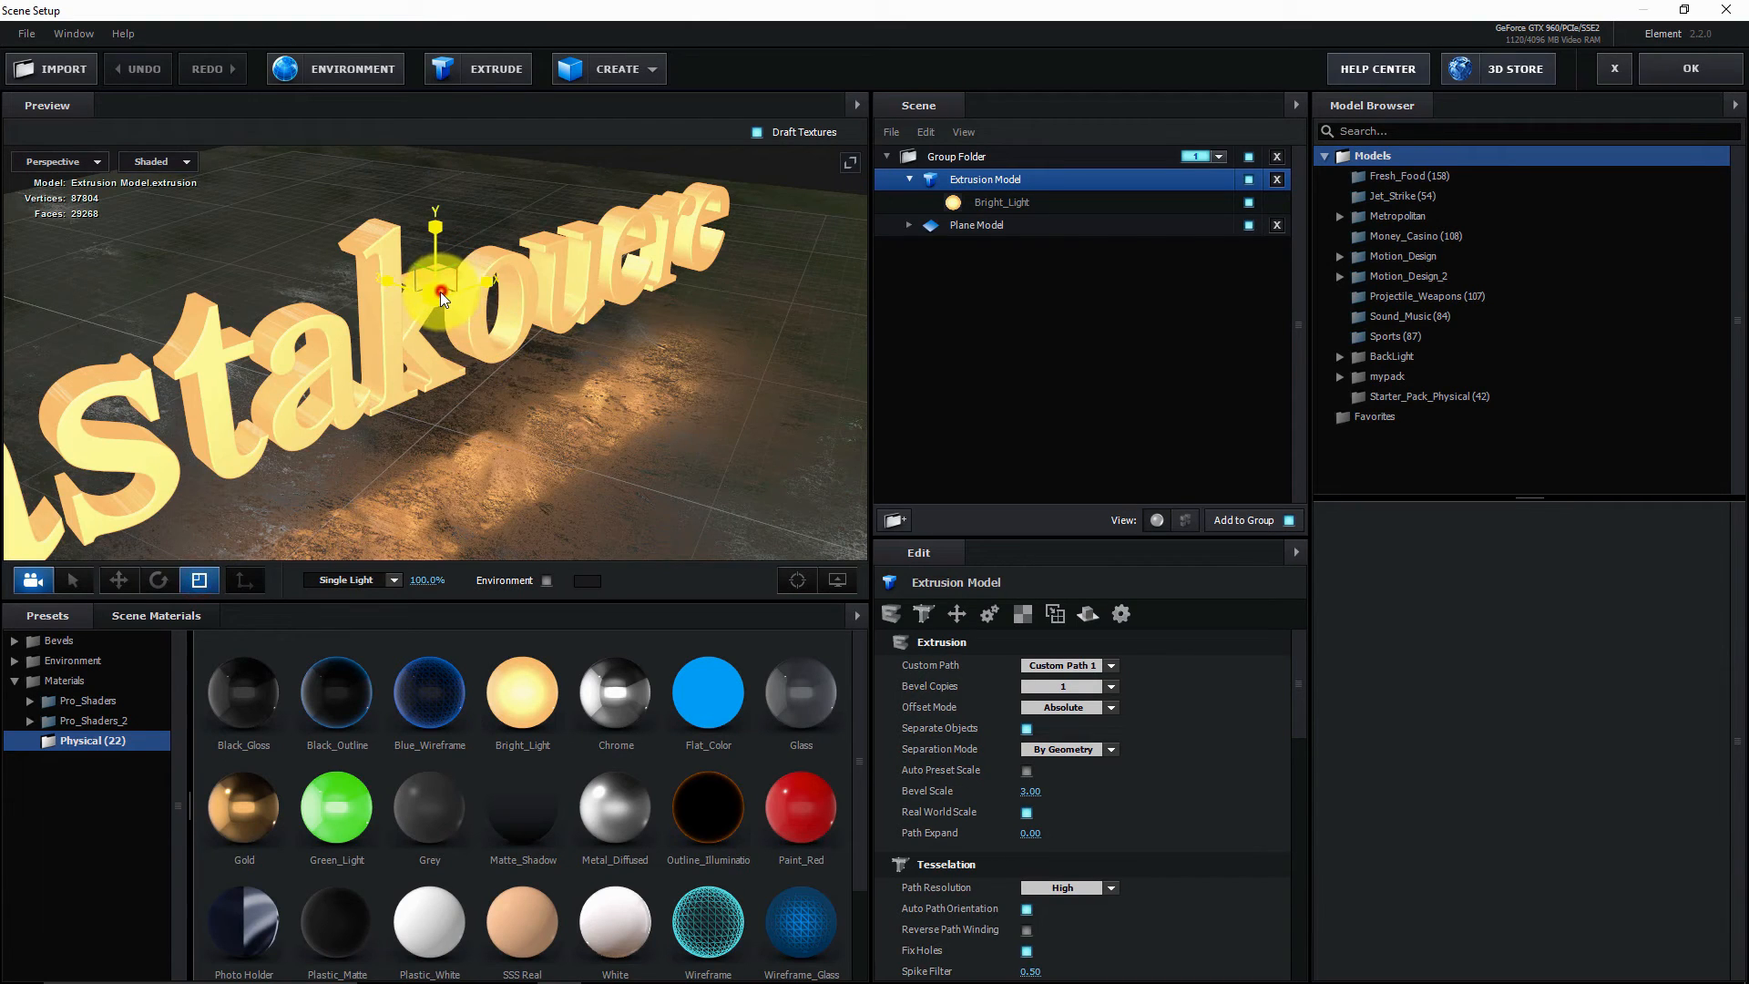
pyautogui.moveTo(440, 292); pyautogui.dragTo(242, 375)
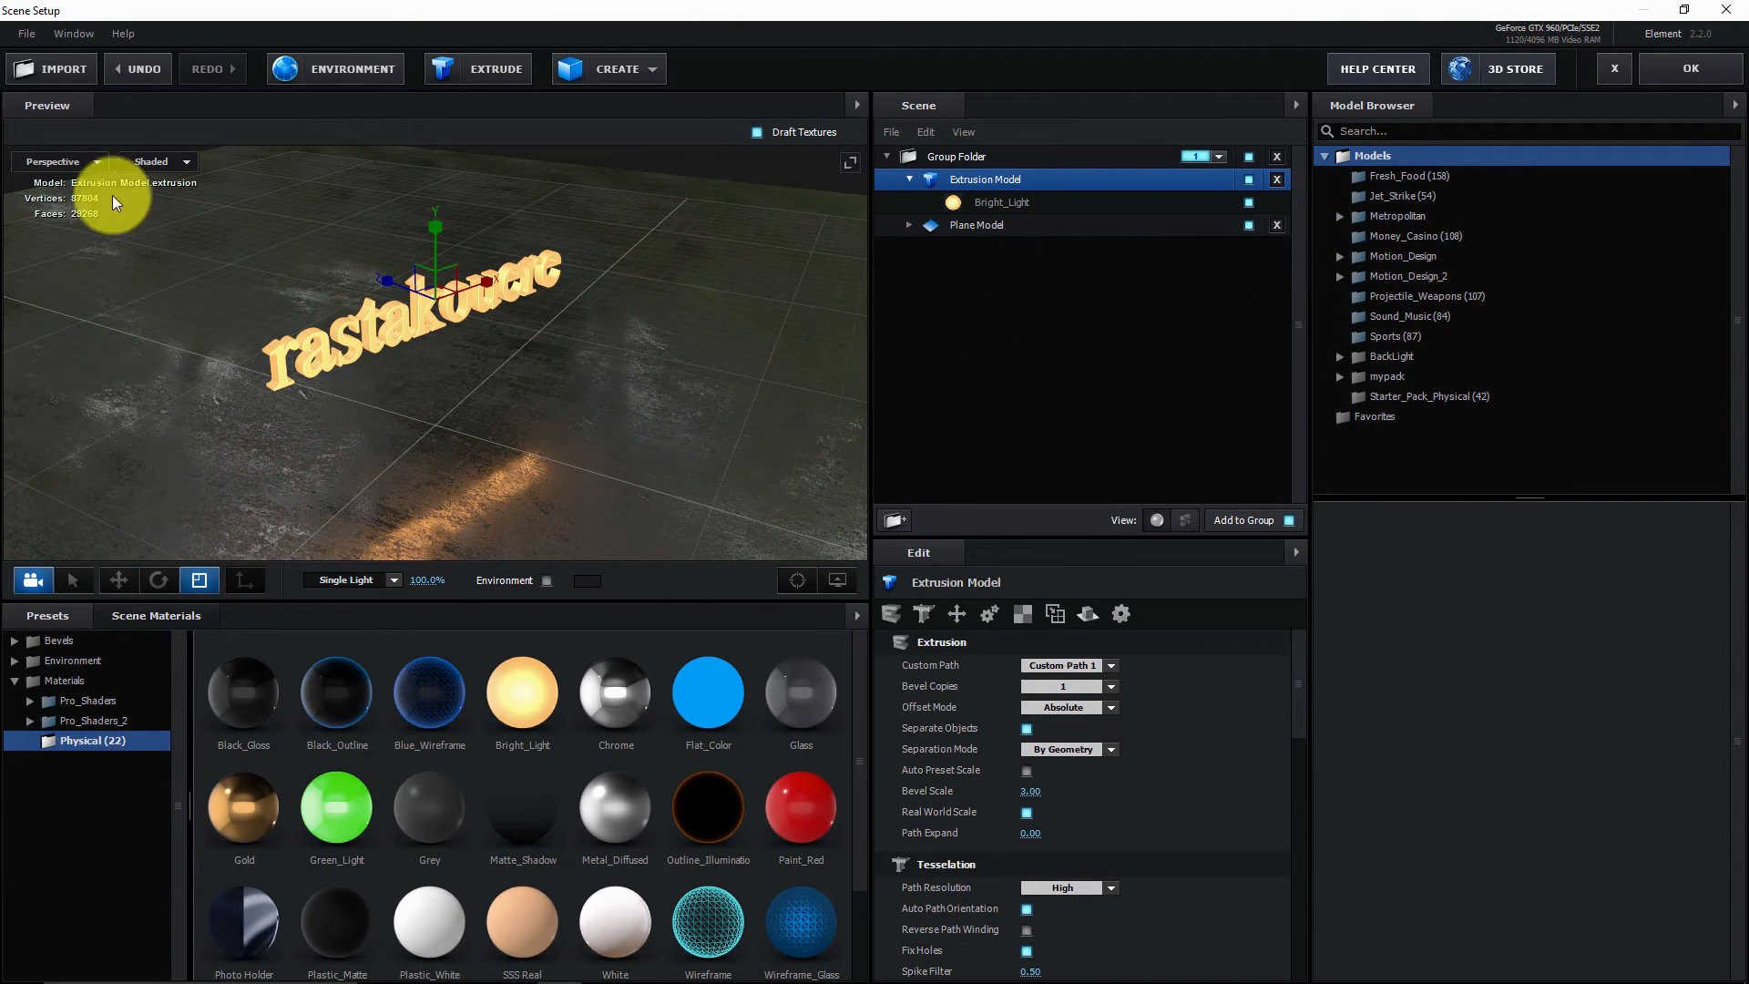
# - In the Right view, lower the extruded text along Y to just above the ground plane and accept the scene
pyautogui.click(76, 158)
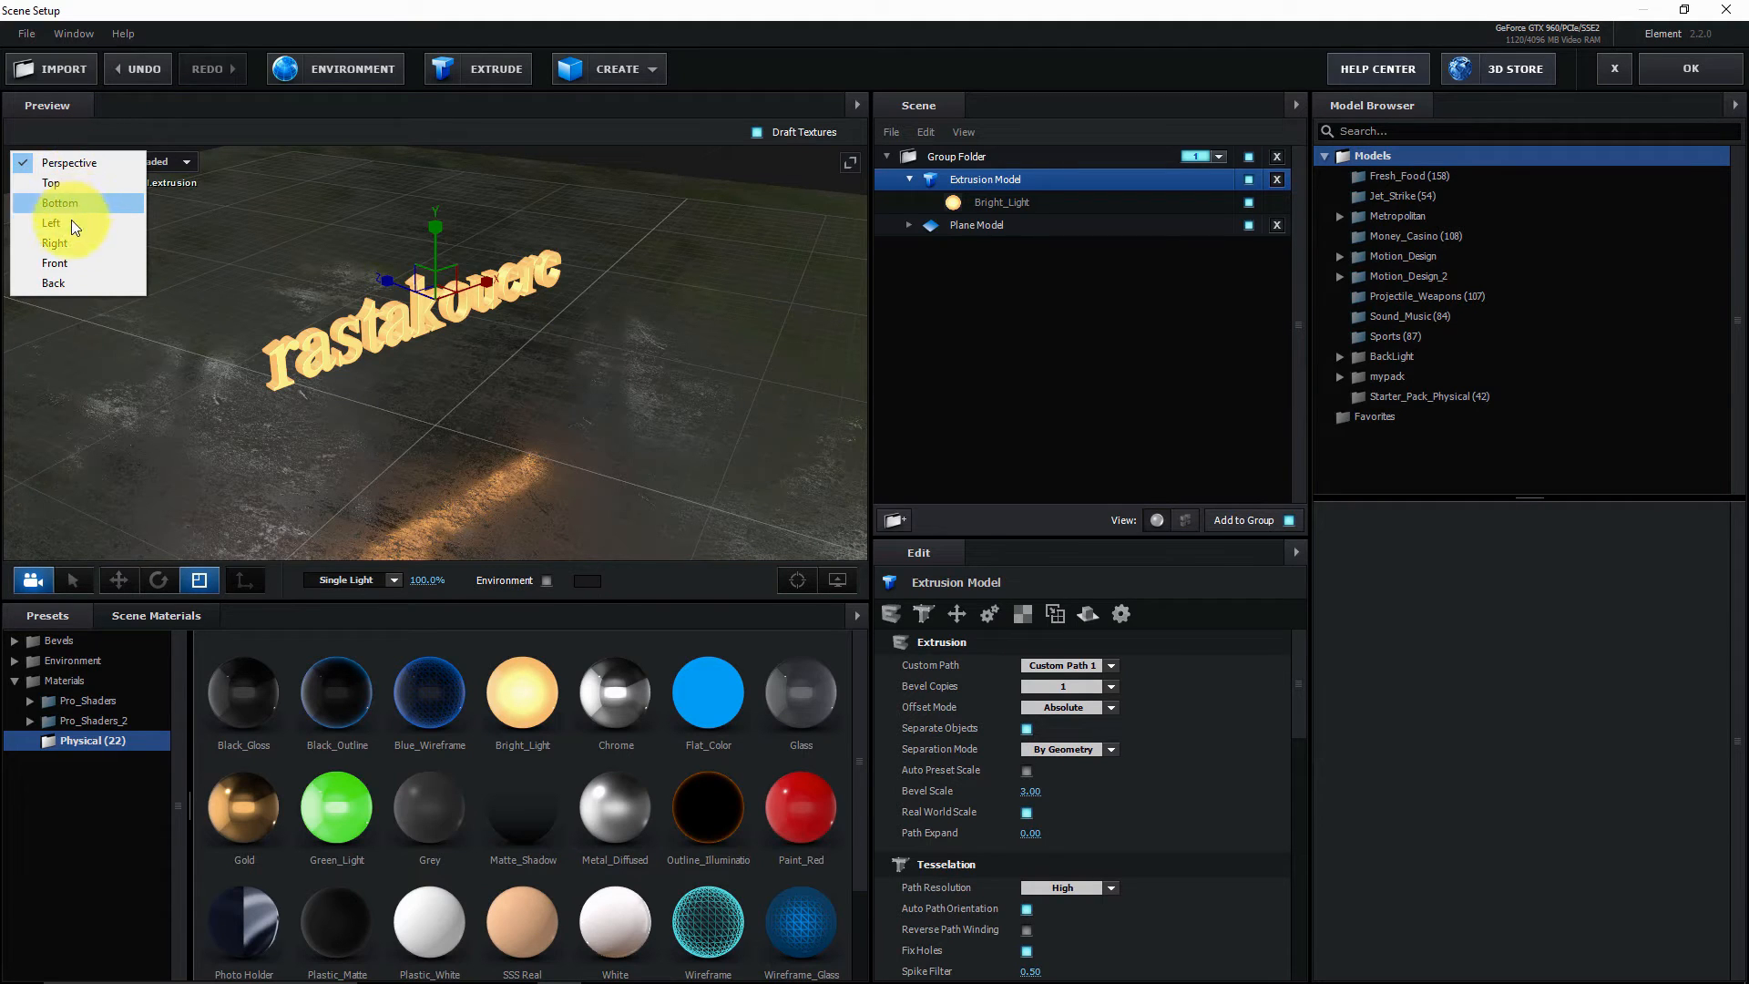
pyautogui.click(71, 243)
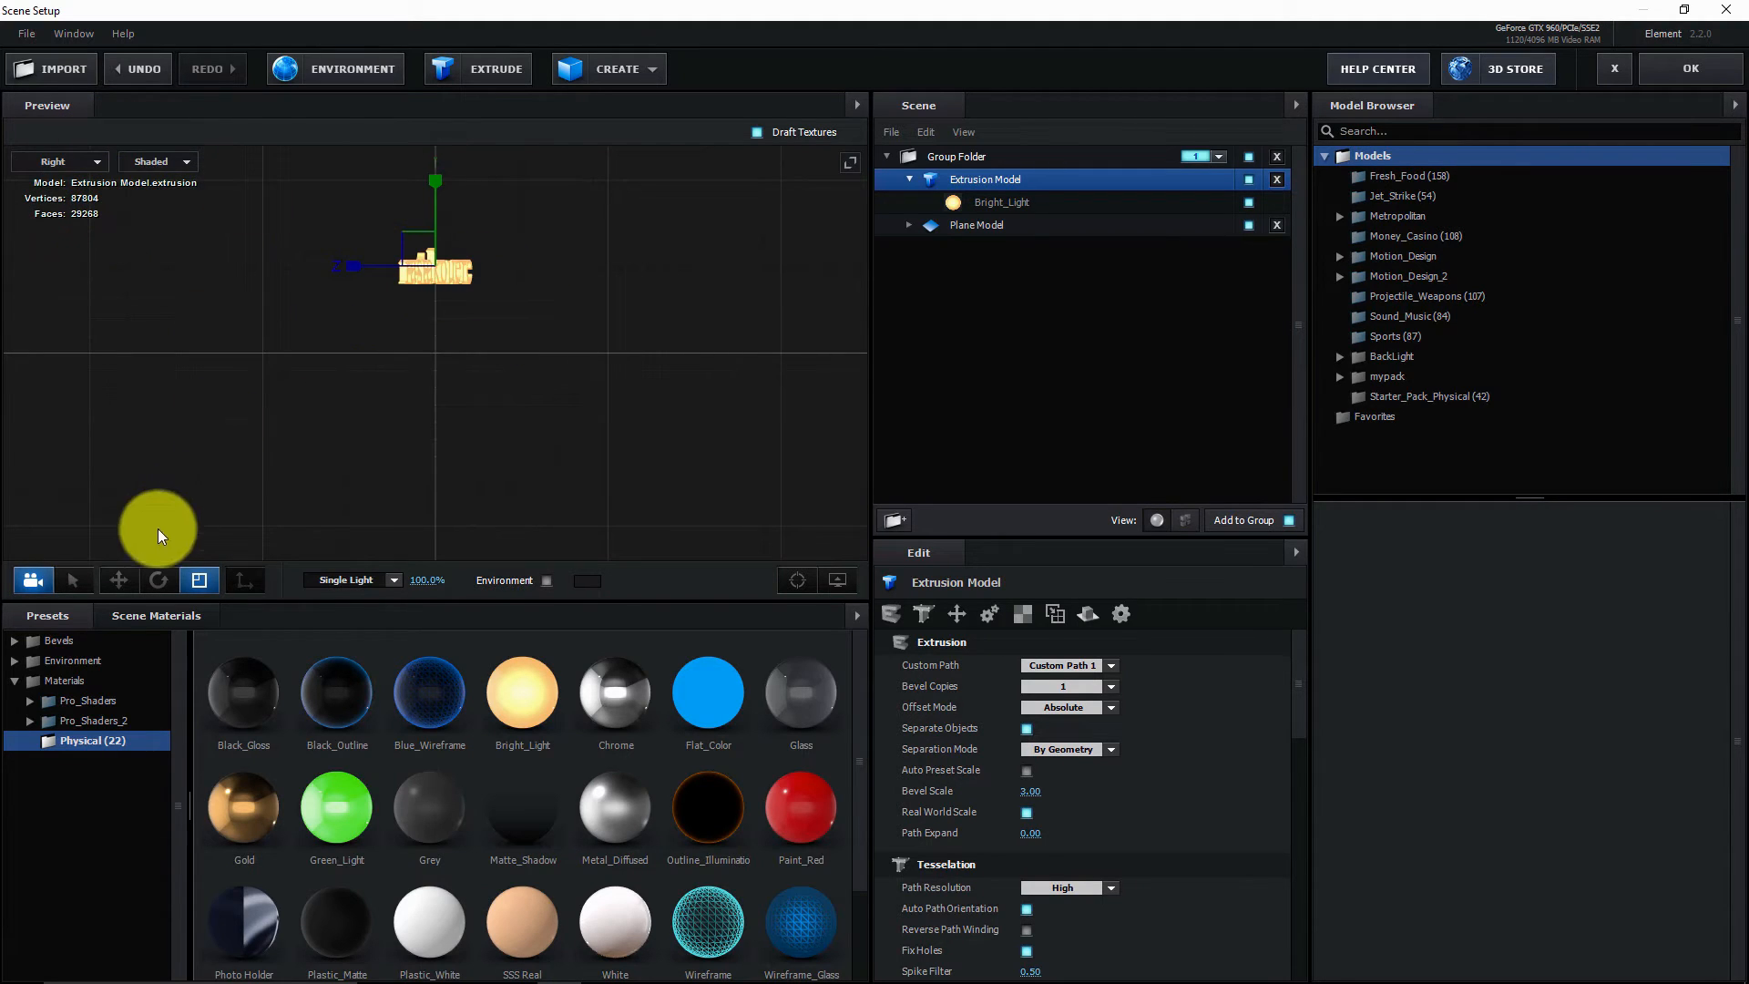
pyautogui.click(118, 580)
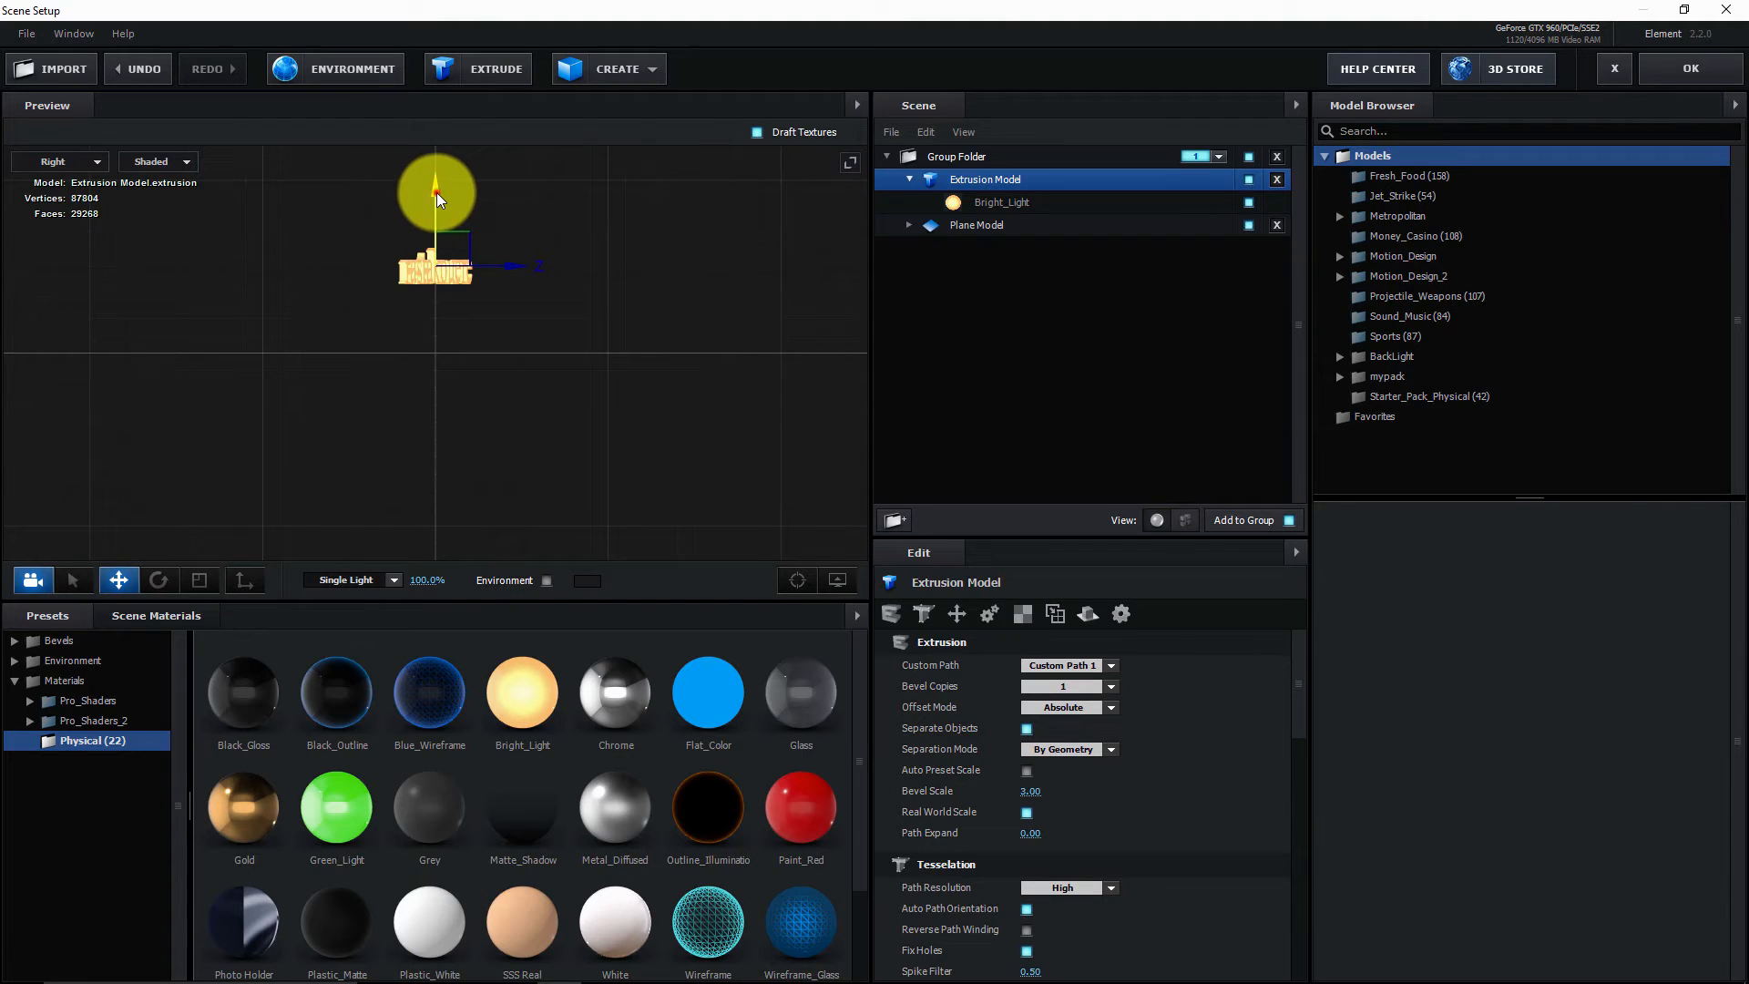
pyautogui.moveTo(436, 193); pyautogui.dragTo(425, 250)
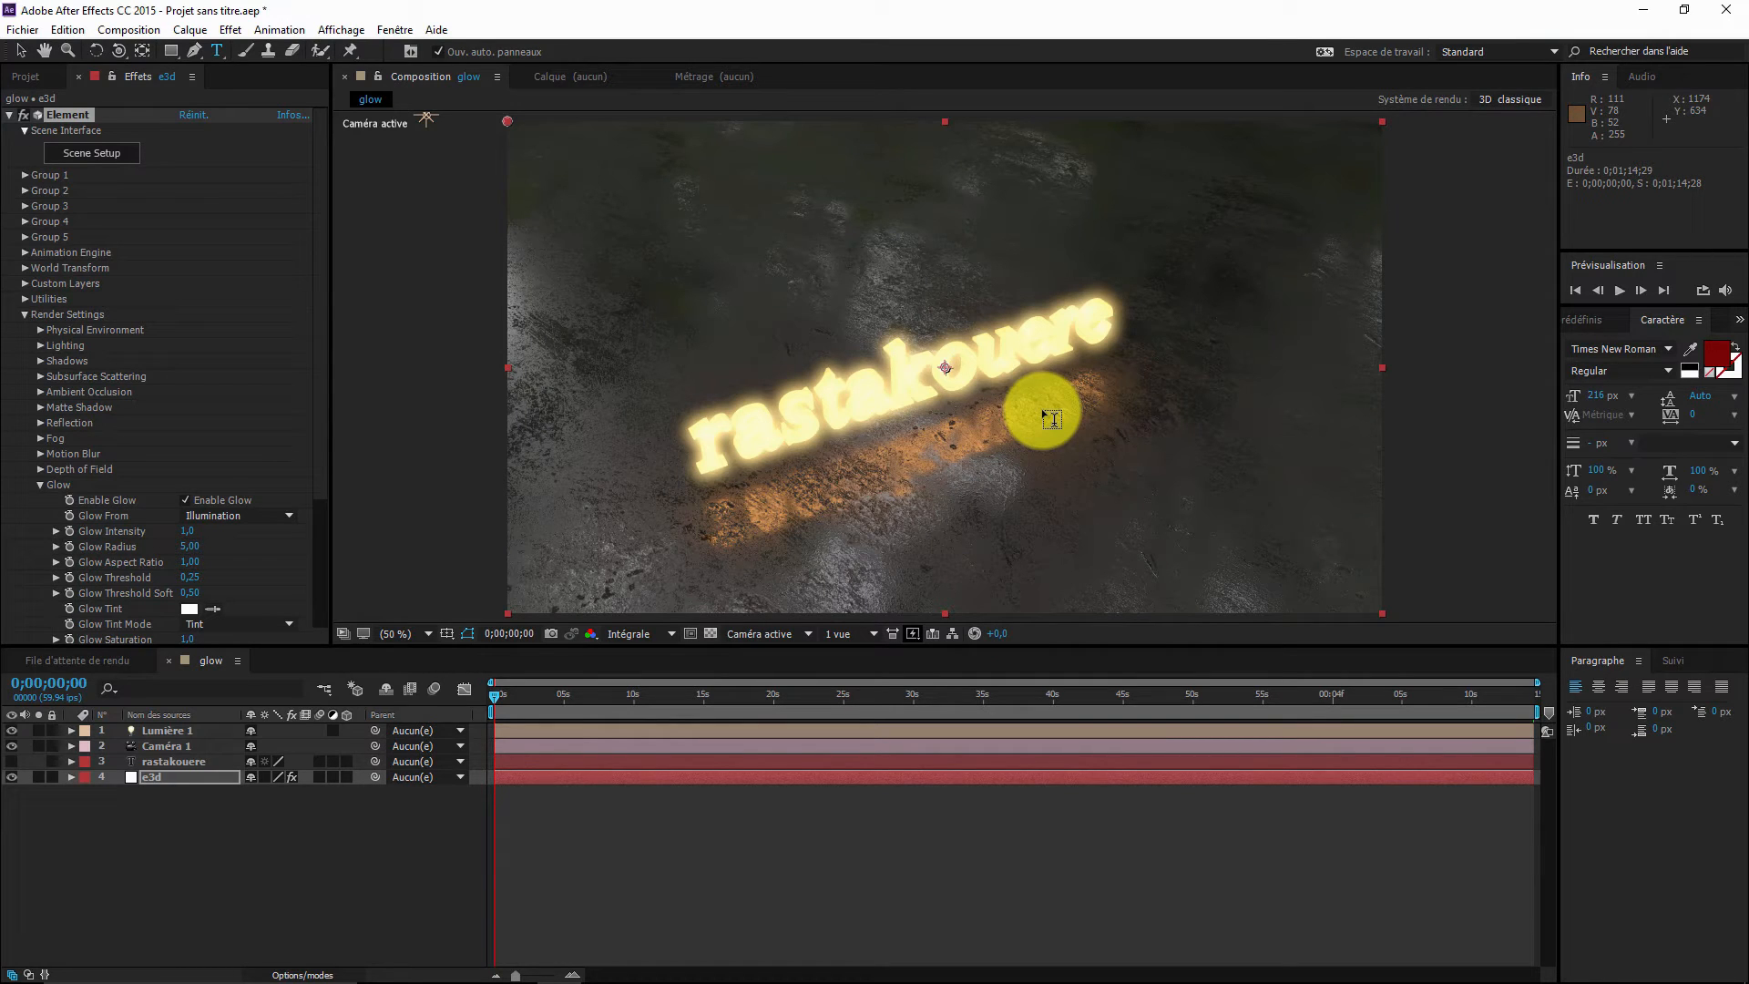
# - Orbit the composition camera down to a low angle that shows the glowing text and its ground reflection
pyautogui.press('c')
pyautogui.moveTo(1003, 441)
pyautogui.mouseDown()
pyautogui.moveTo(1054, 414)
pyautogui.moveTo(1011, 391)
pyautogui.moveTo(976, 422)
pyautogui.moveTo(1013, 437)
pyautogui.mouseUp()
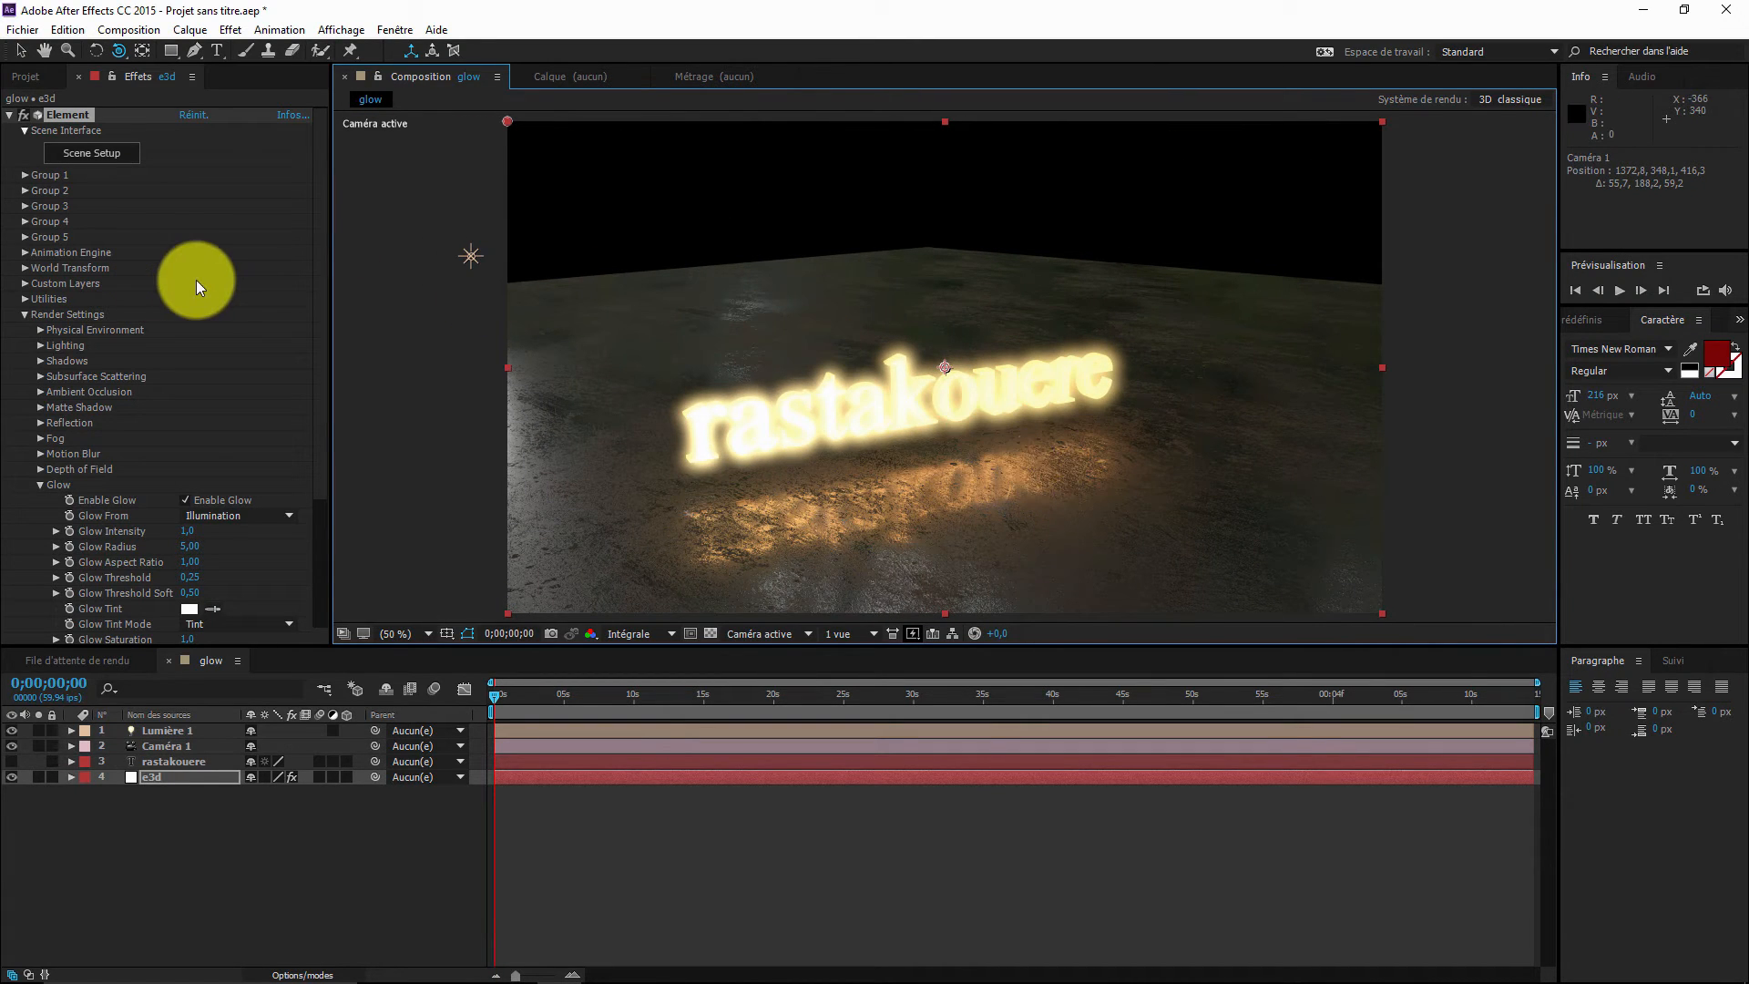
# - Delete the group folder with the extruded text and ground plane from Element's scene setup and accept the empty scene
pyautogui.click(102, 150)
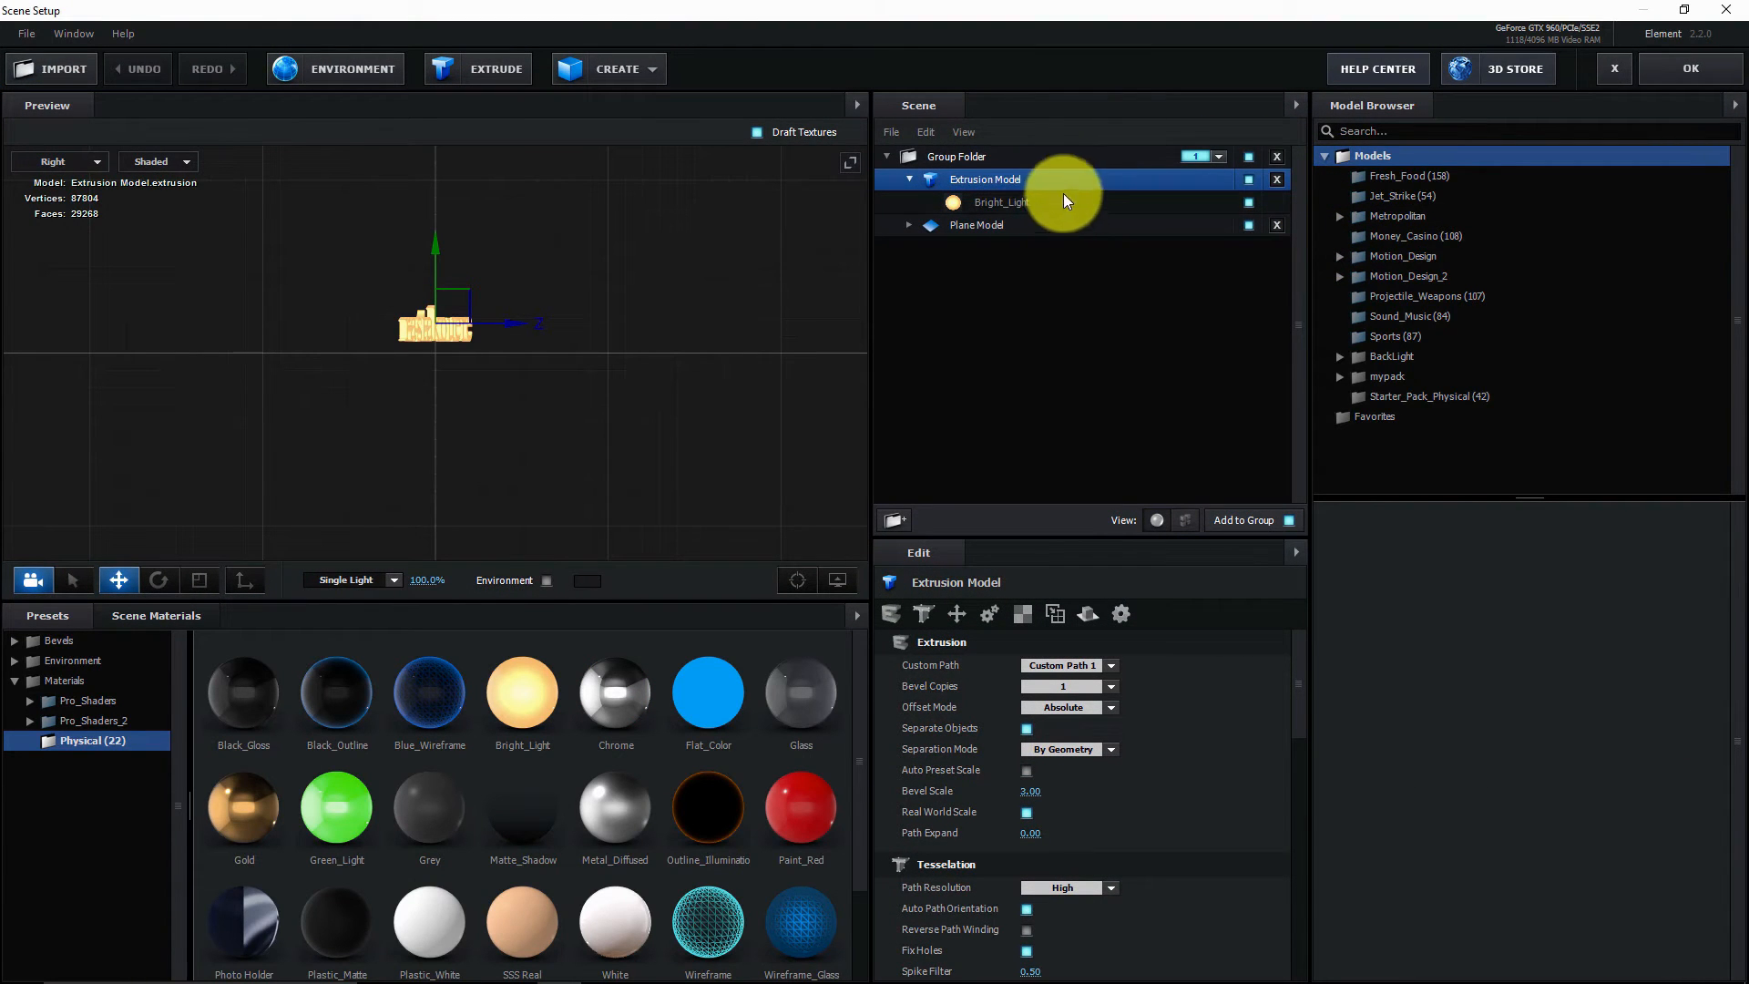
pyautogui.click(1277, 156)
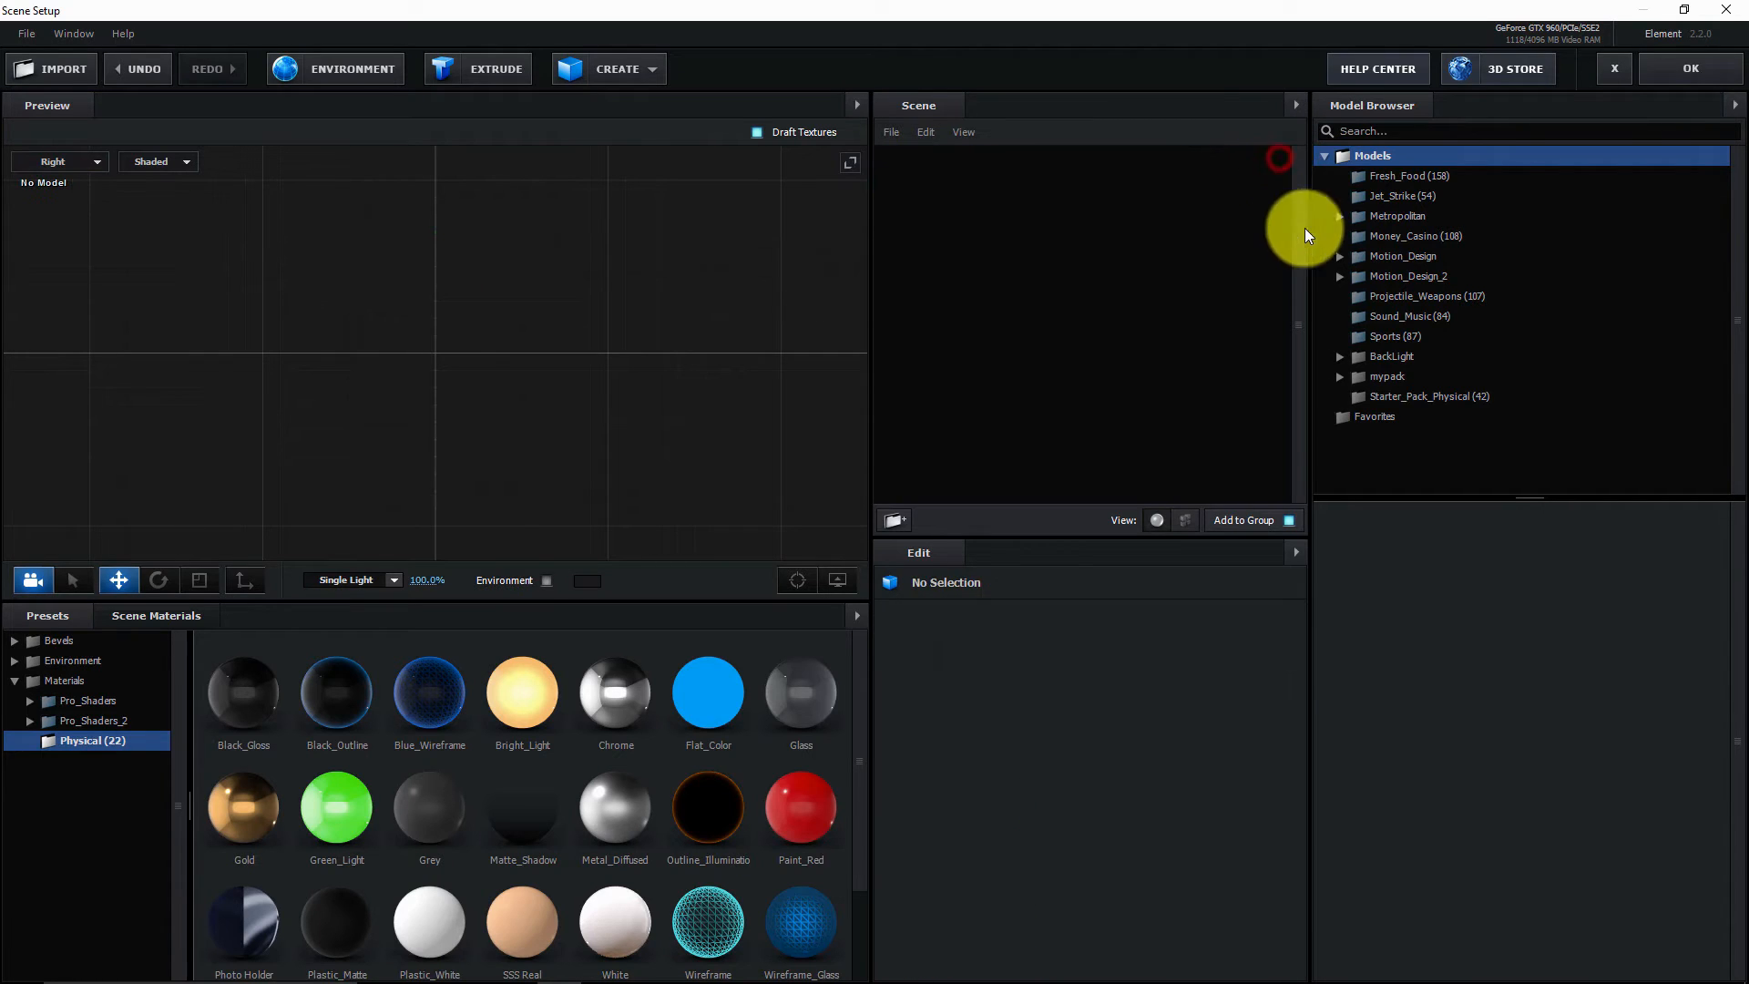
pyautogui.click(1695, 76)
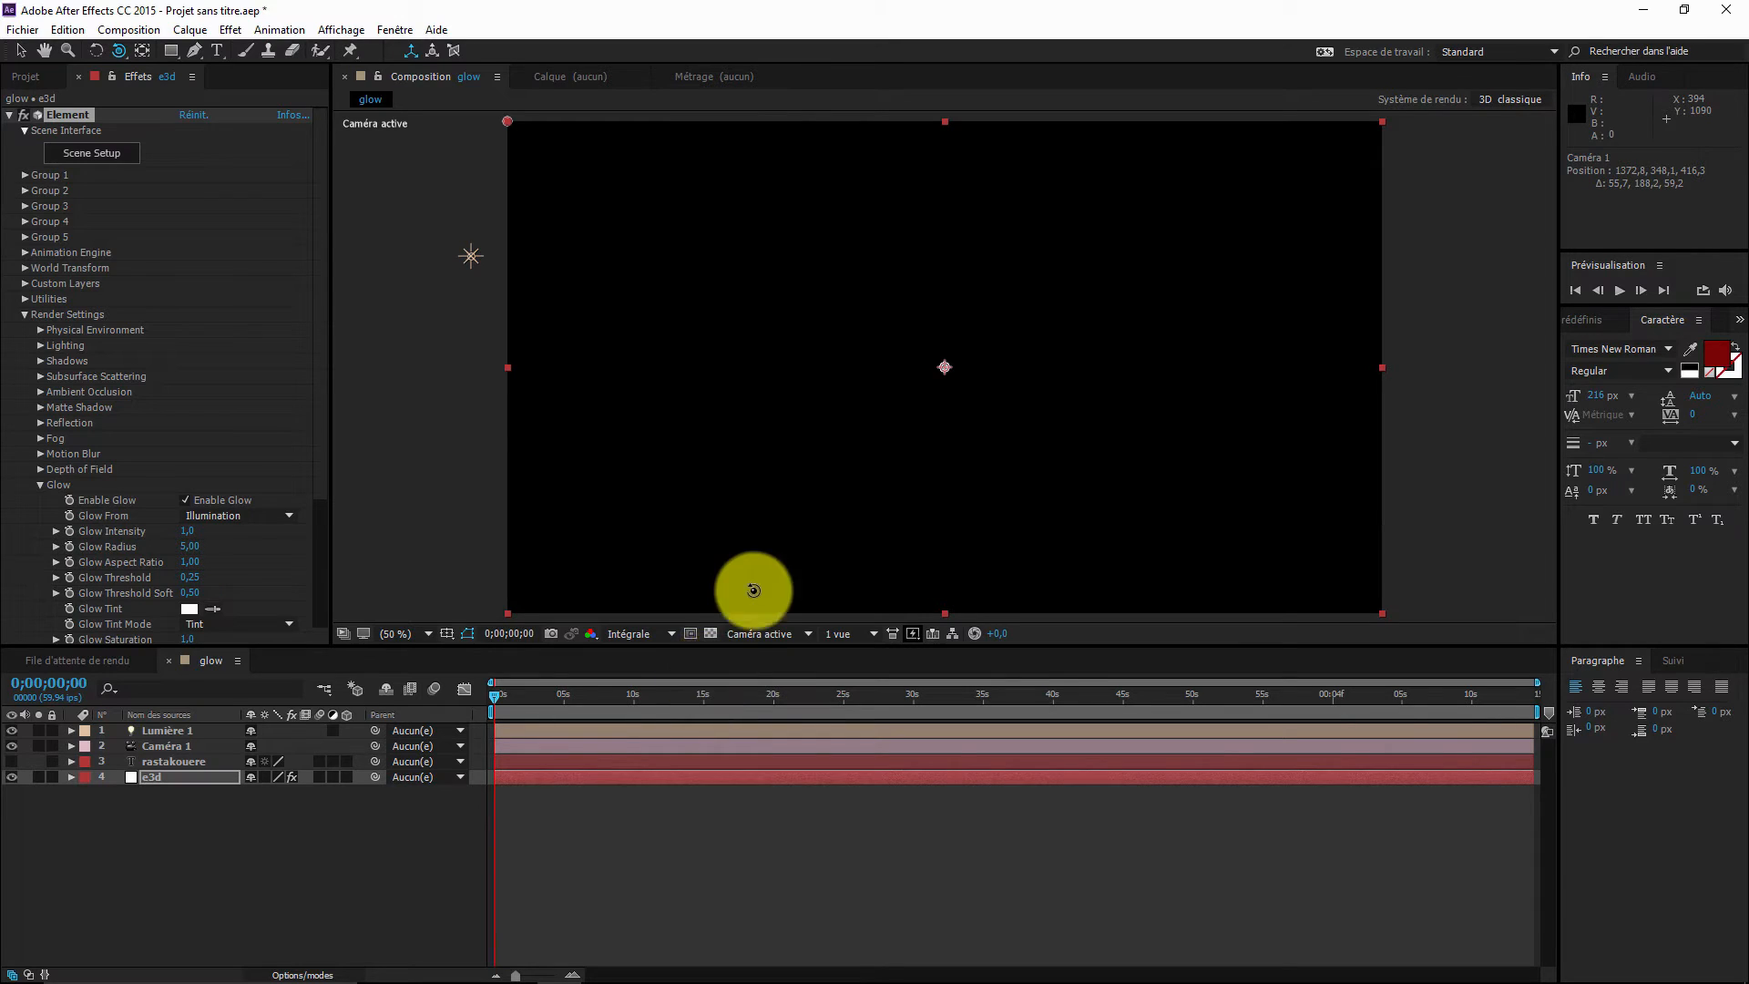
# - Switch to 3ds Max and open millenium-falcon from the desktop's xwing folder, adopting the file's gamma and LUT settings
pyautogui.moveTo(685, 977)
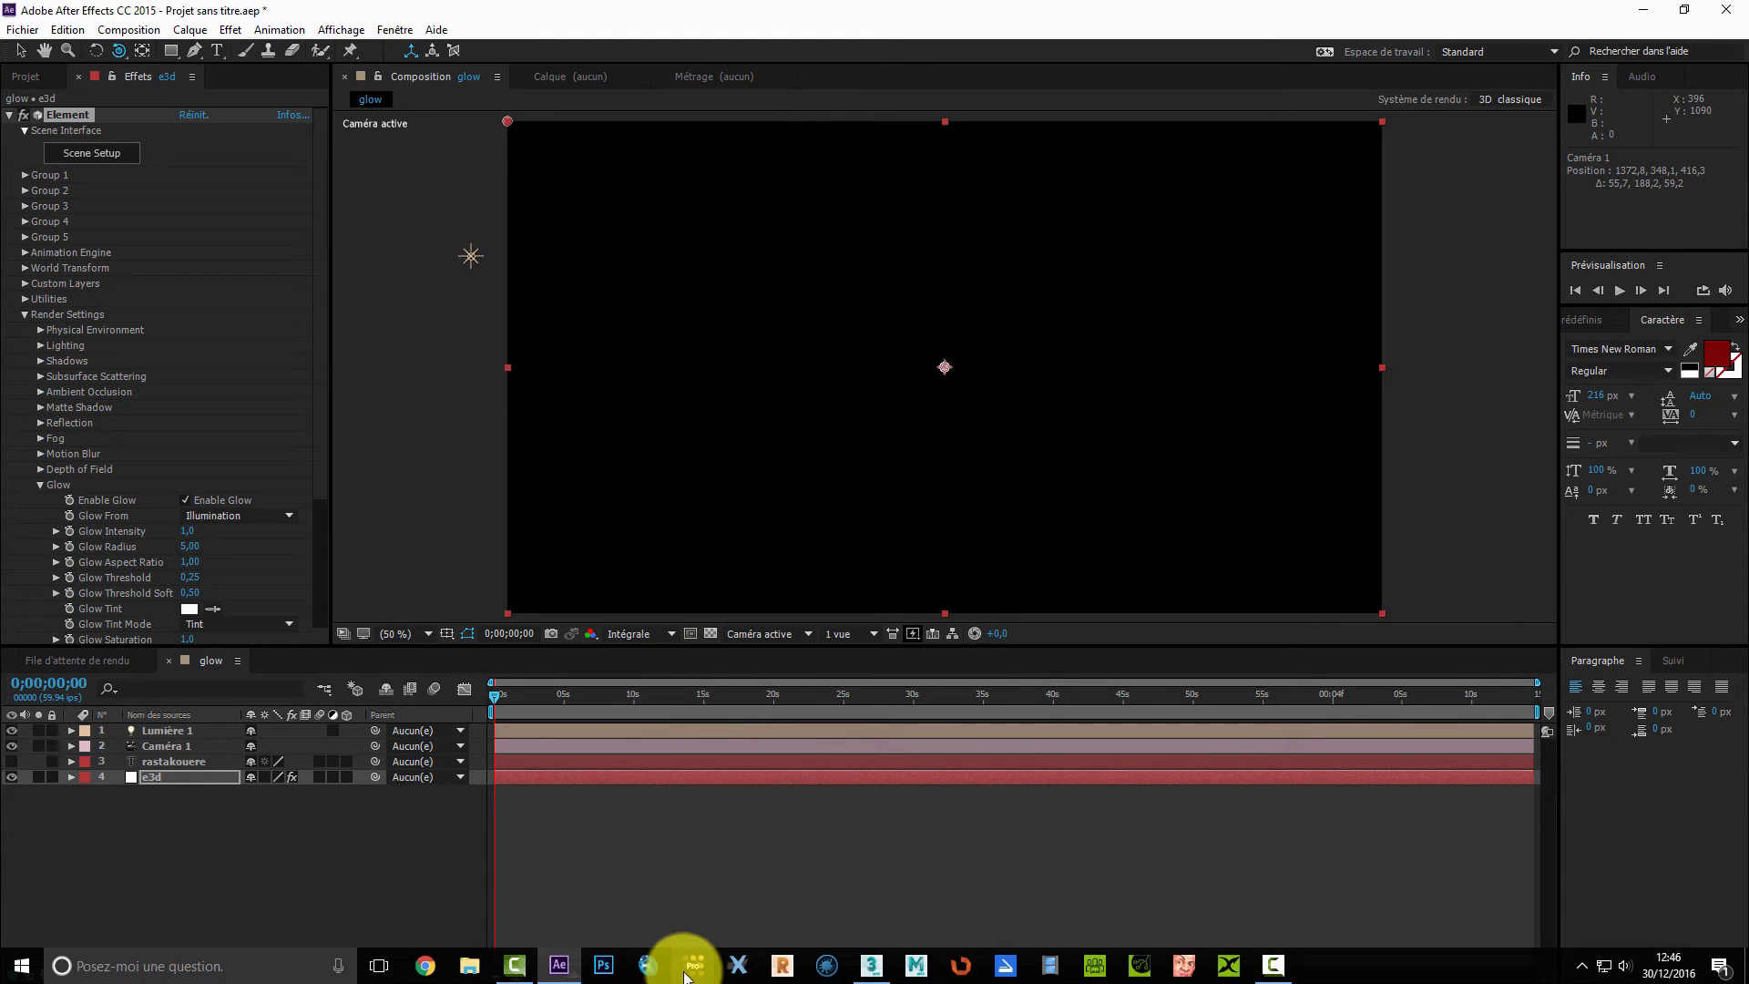
pyautogui.click(870, 965)
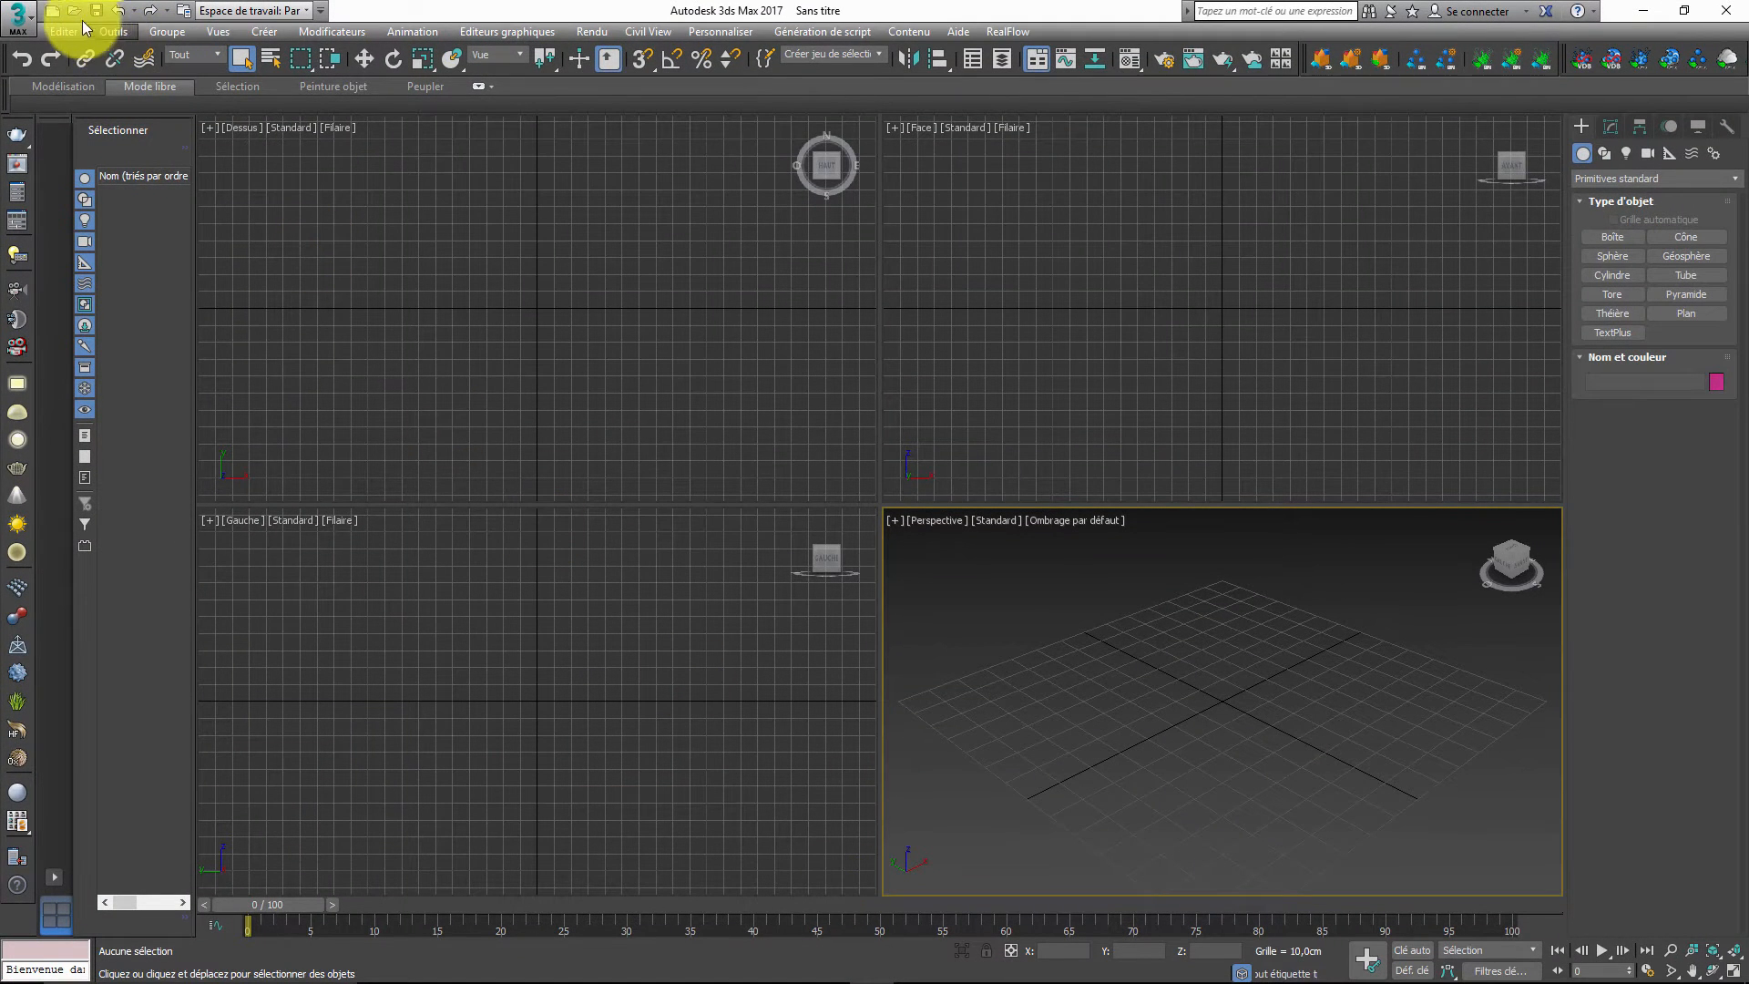
pyautogui.click(75, 13)
pyautogui.click(86, 173)
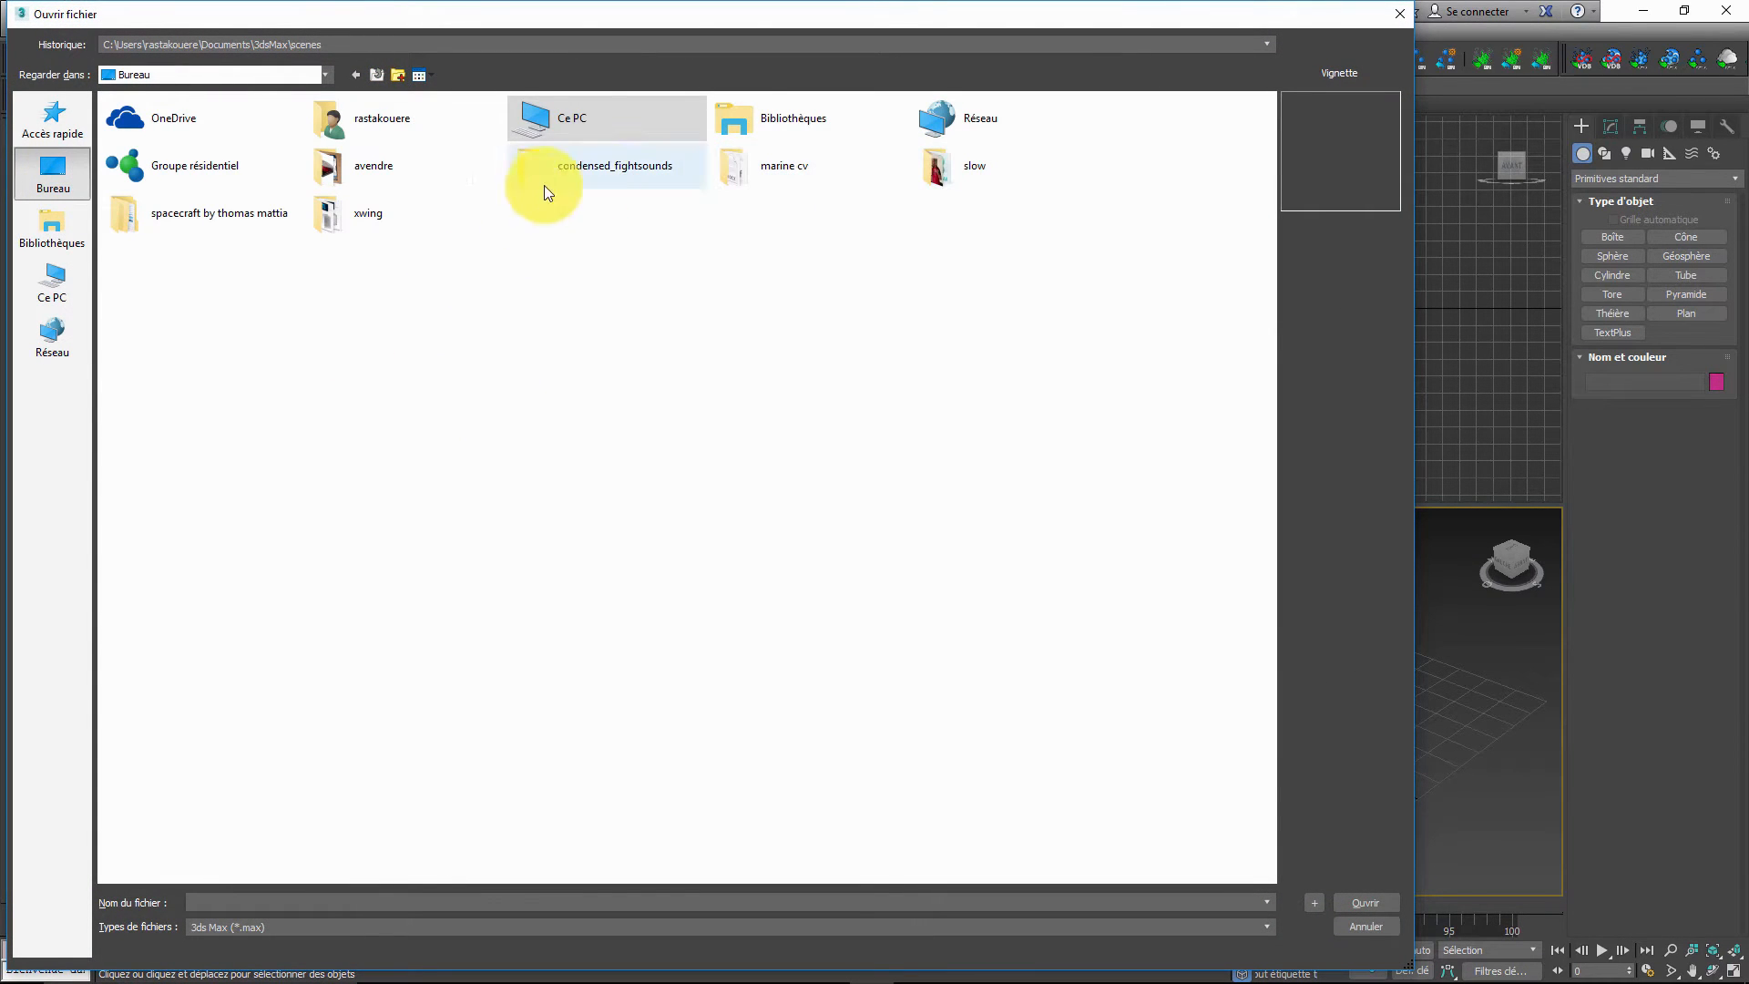
pyautogui.doubleClick(380, 211)
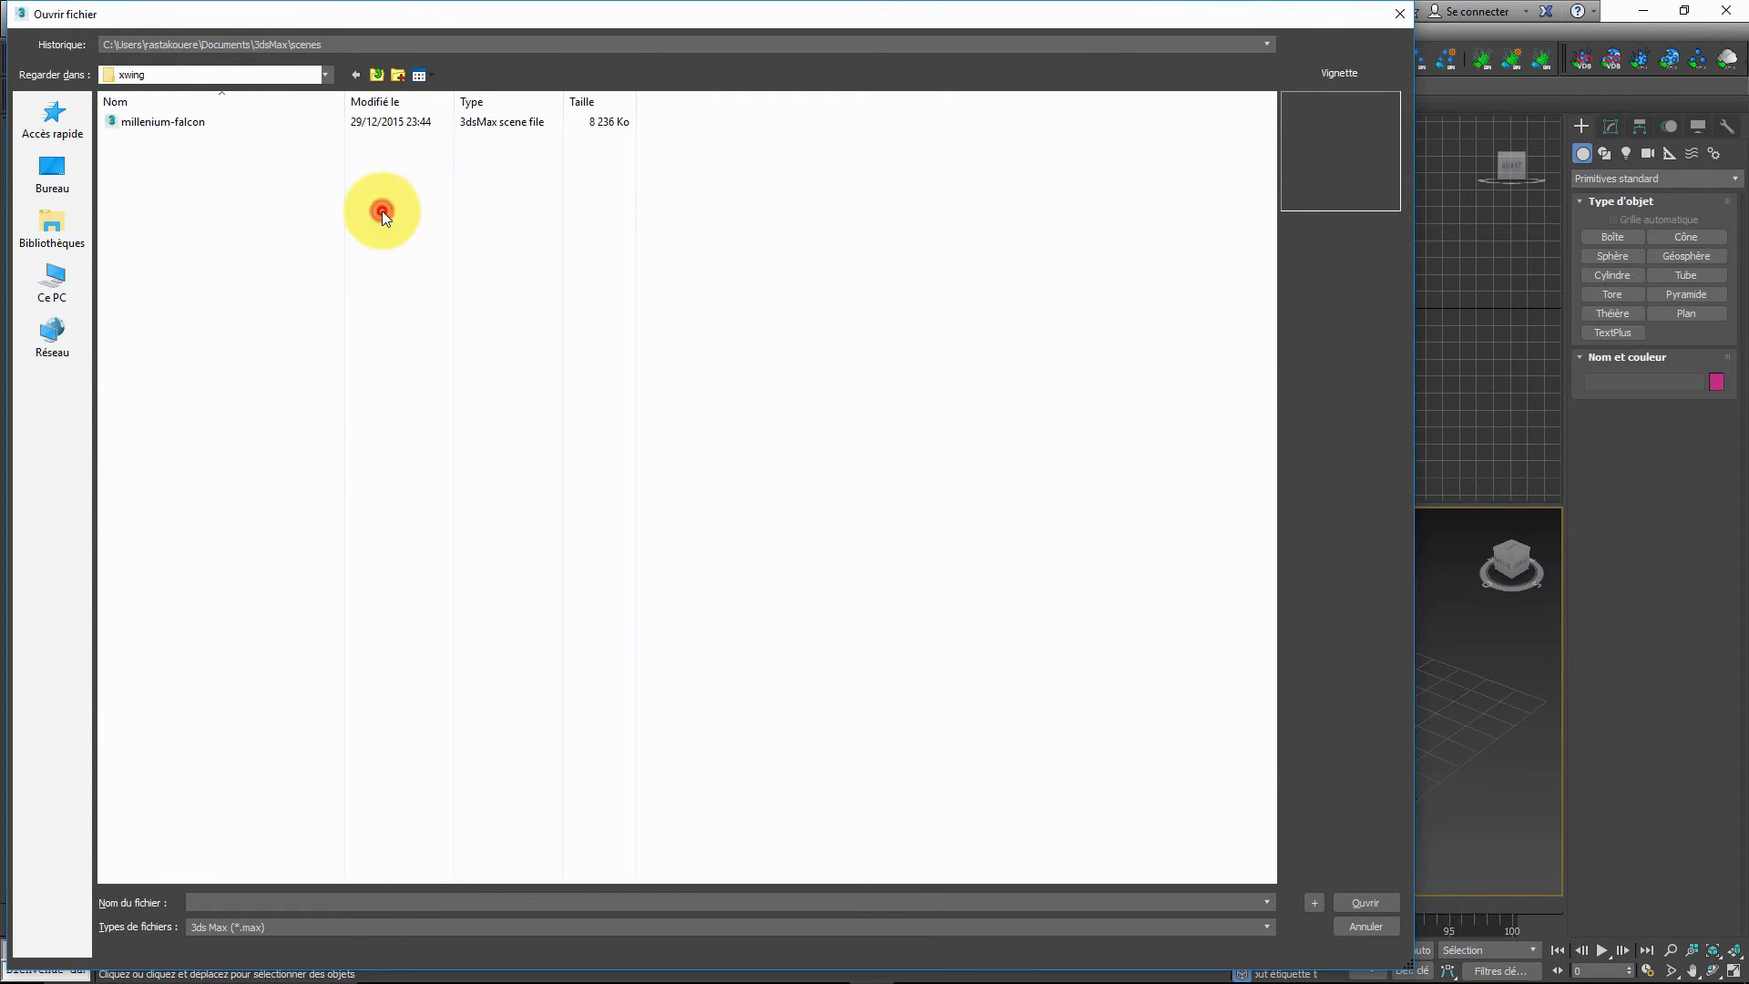
pyautogui.click(201, 126)
pyautogui.click(201, 125)
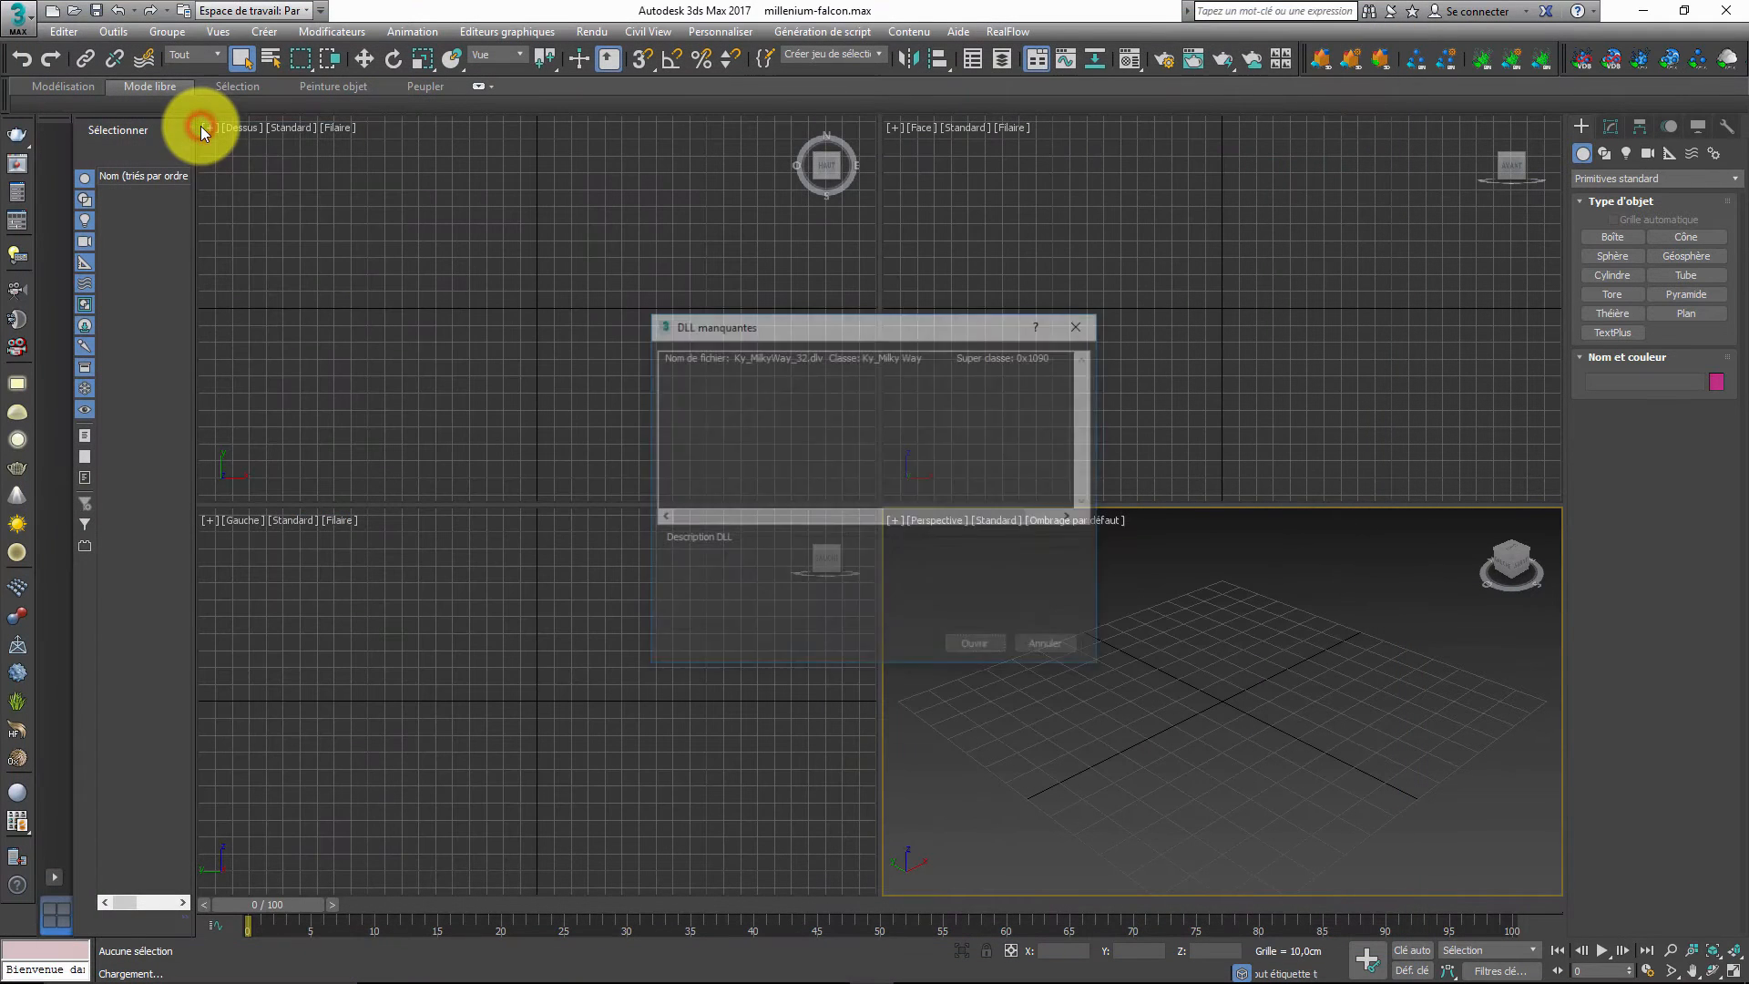
pyautogui.click(965, 647)
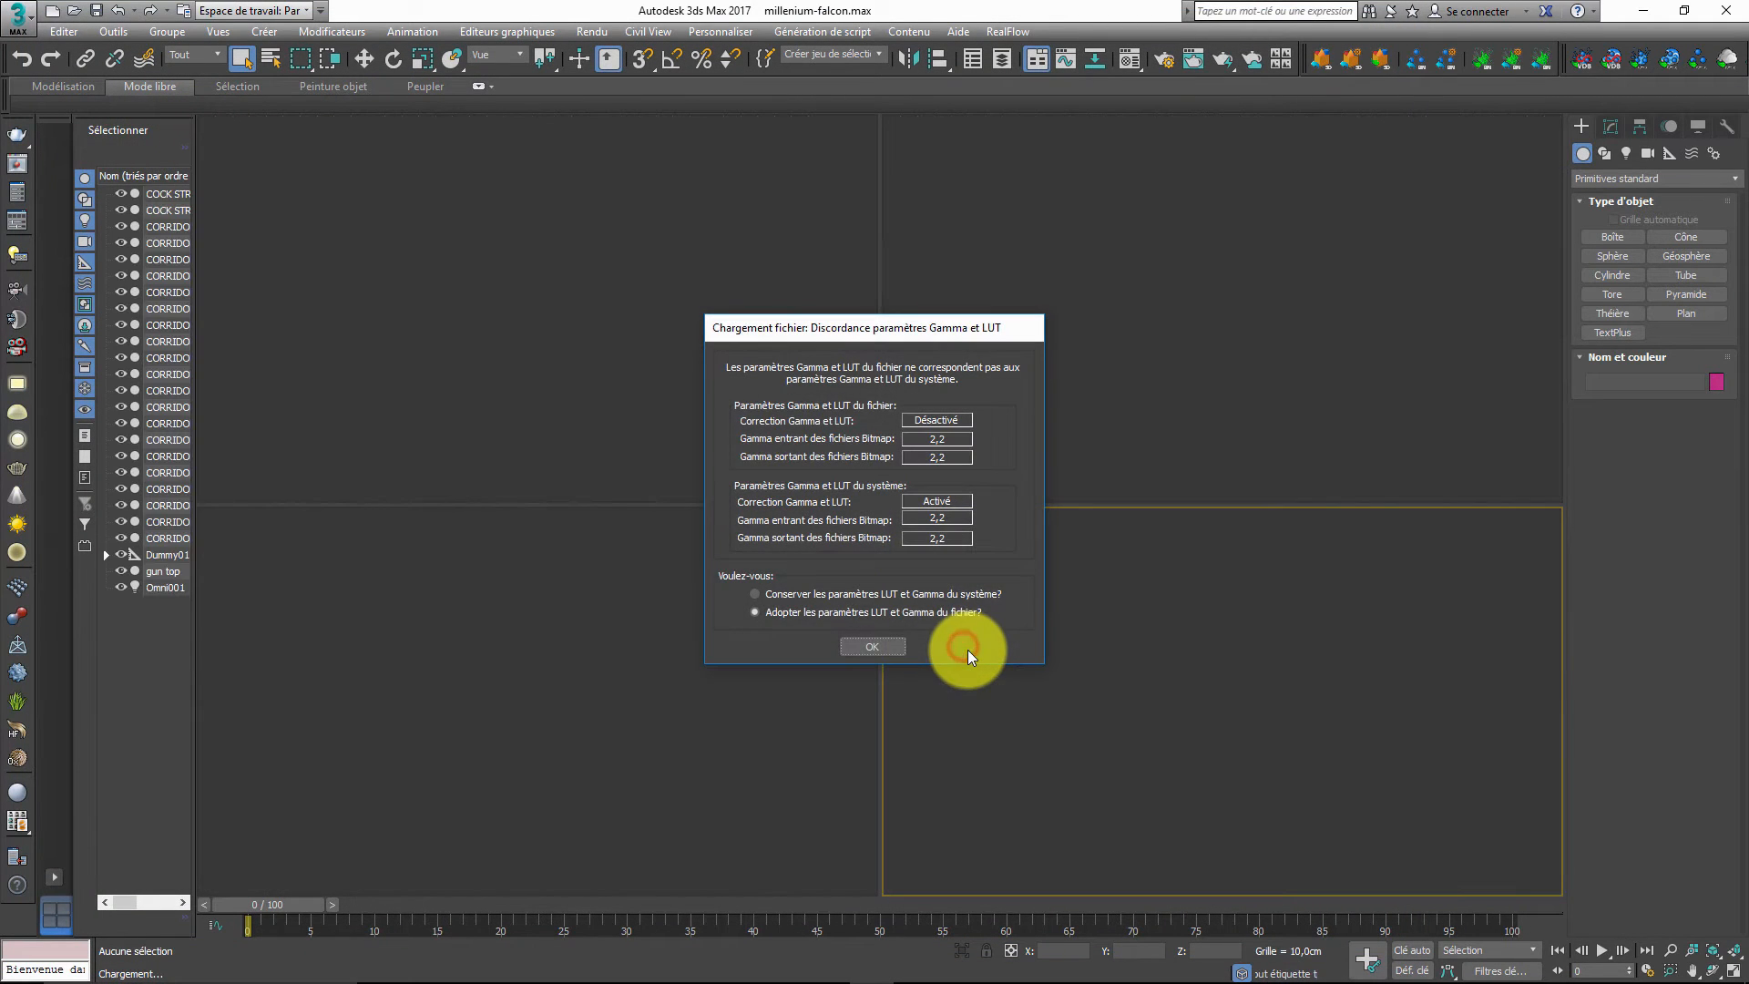
pyautogui.click(856, 649)
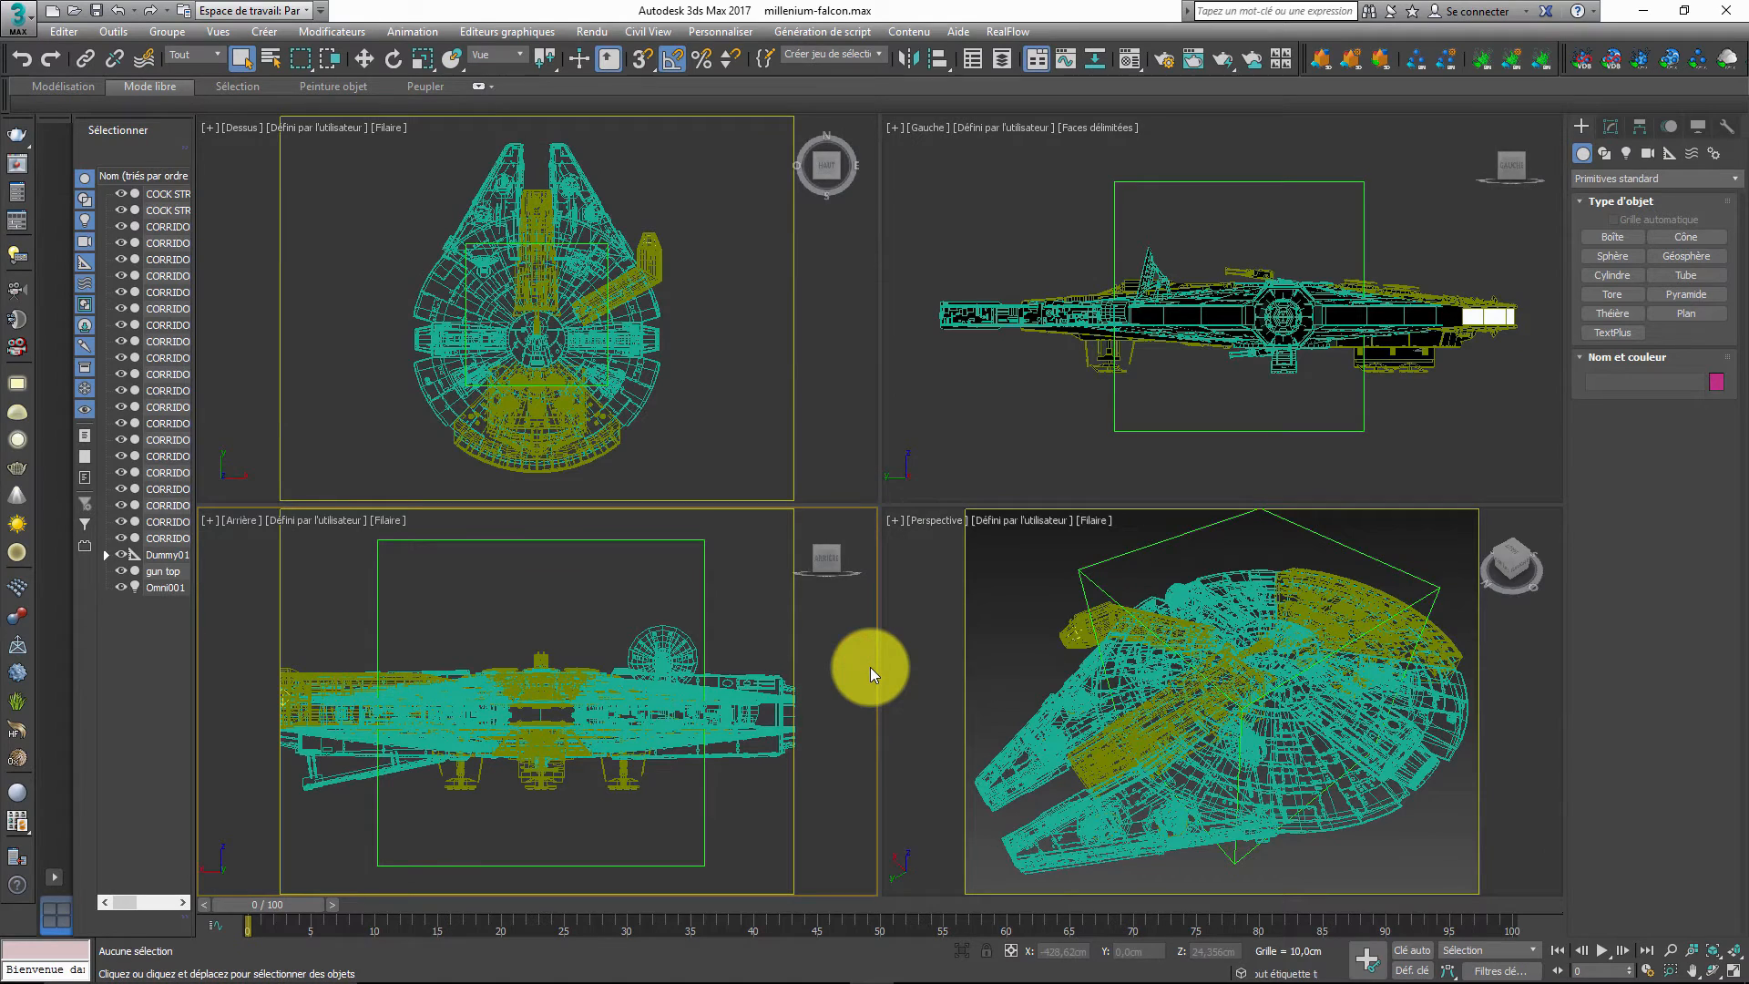
# - Show the back view shaded with edged faces and the Perspective view with default shading without edges, and maximize the Perspective viewport
pyautogui.press('F3')
pyautogui.press('F4')
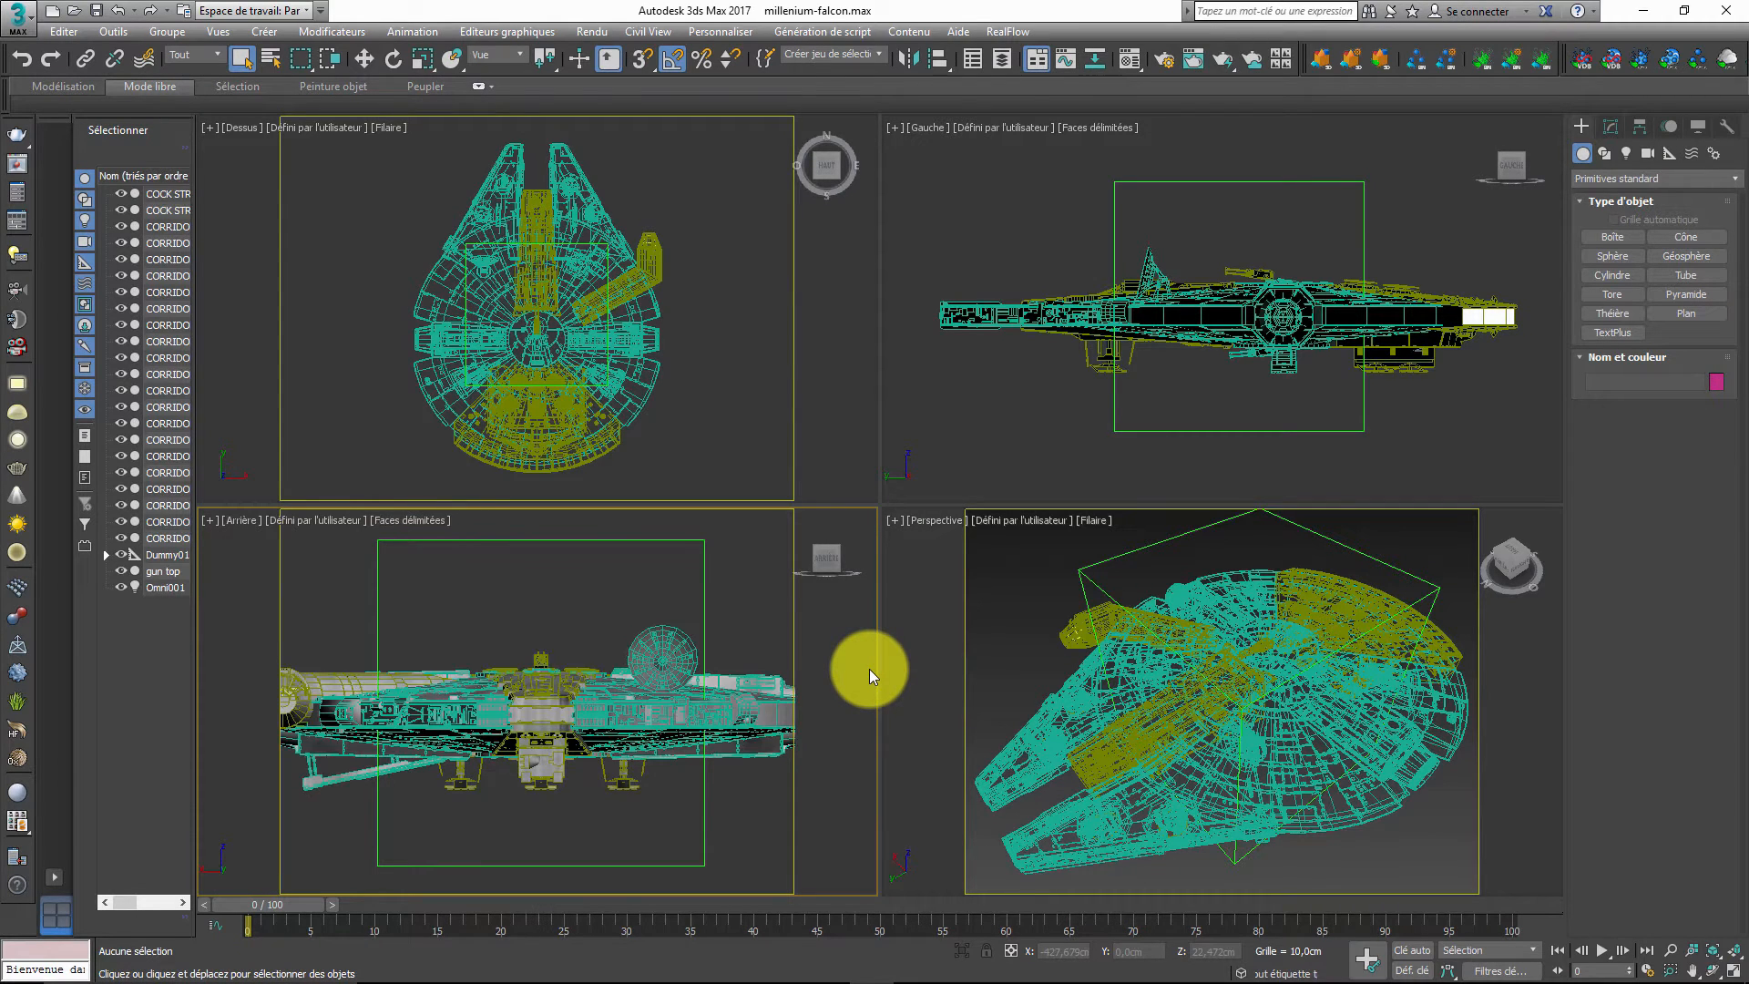
pyautogui.click(1002, 692)
pyautogui.press('F3')
pyautogui.press('F4')
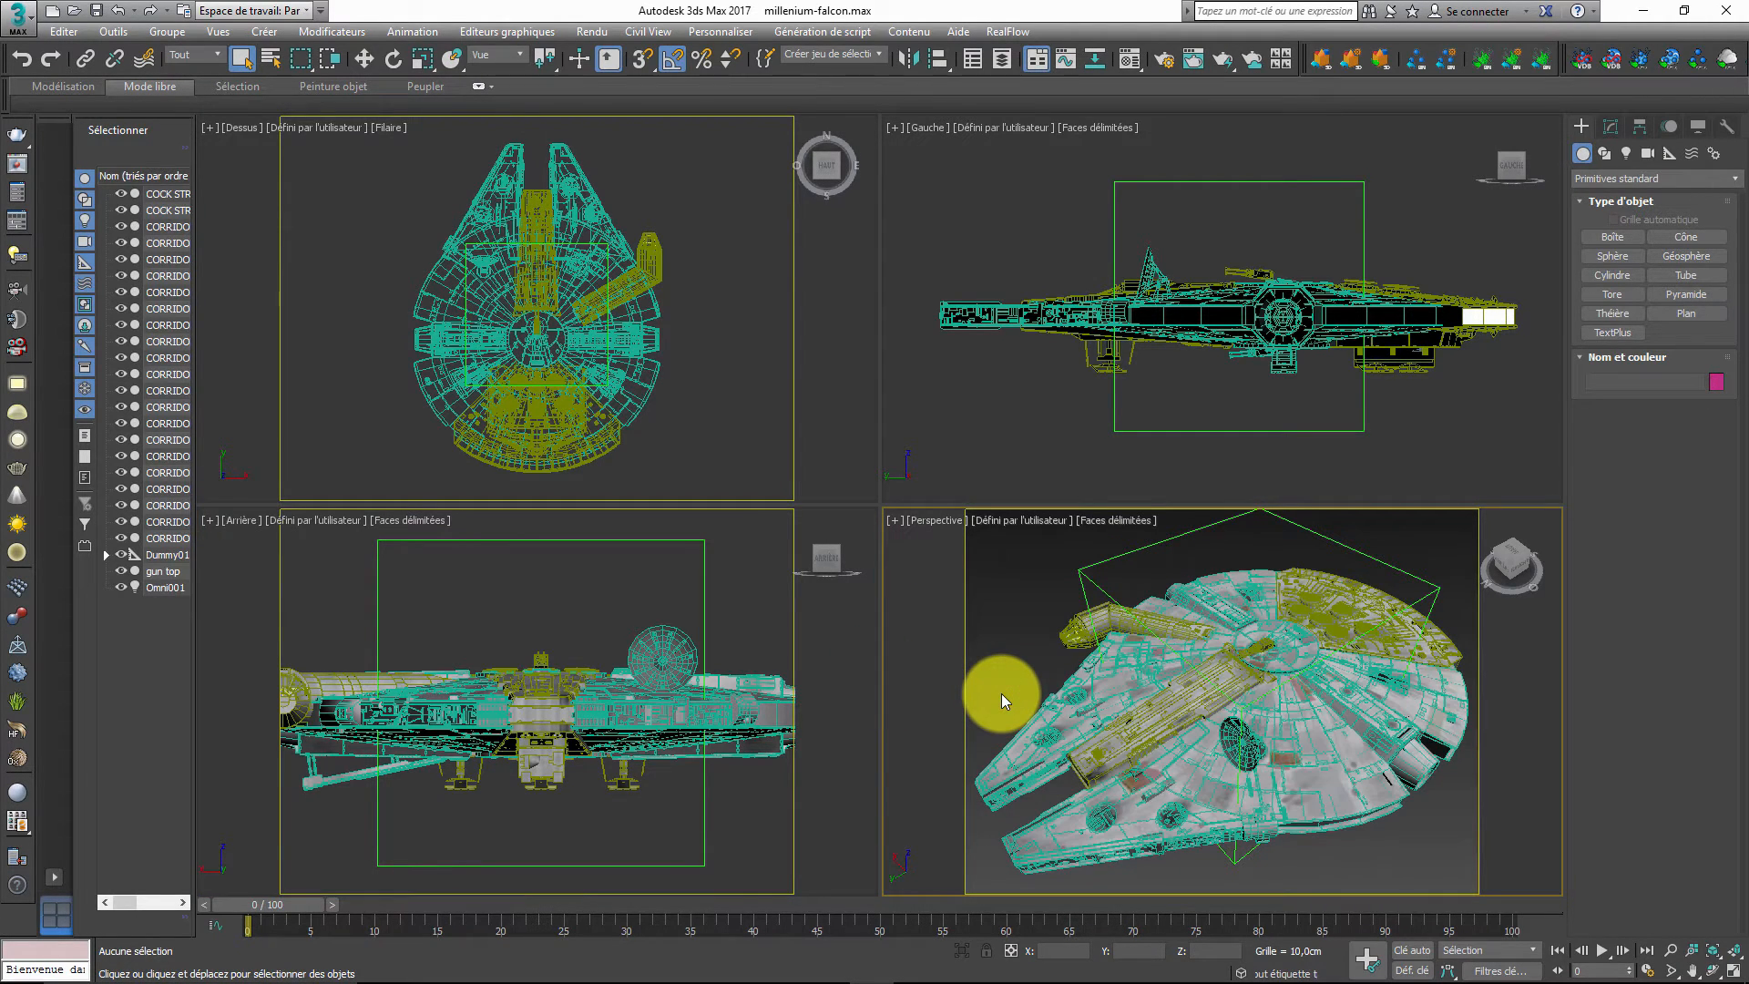
pyautogui.press('F4')
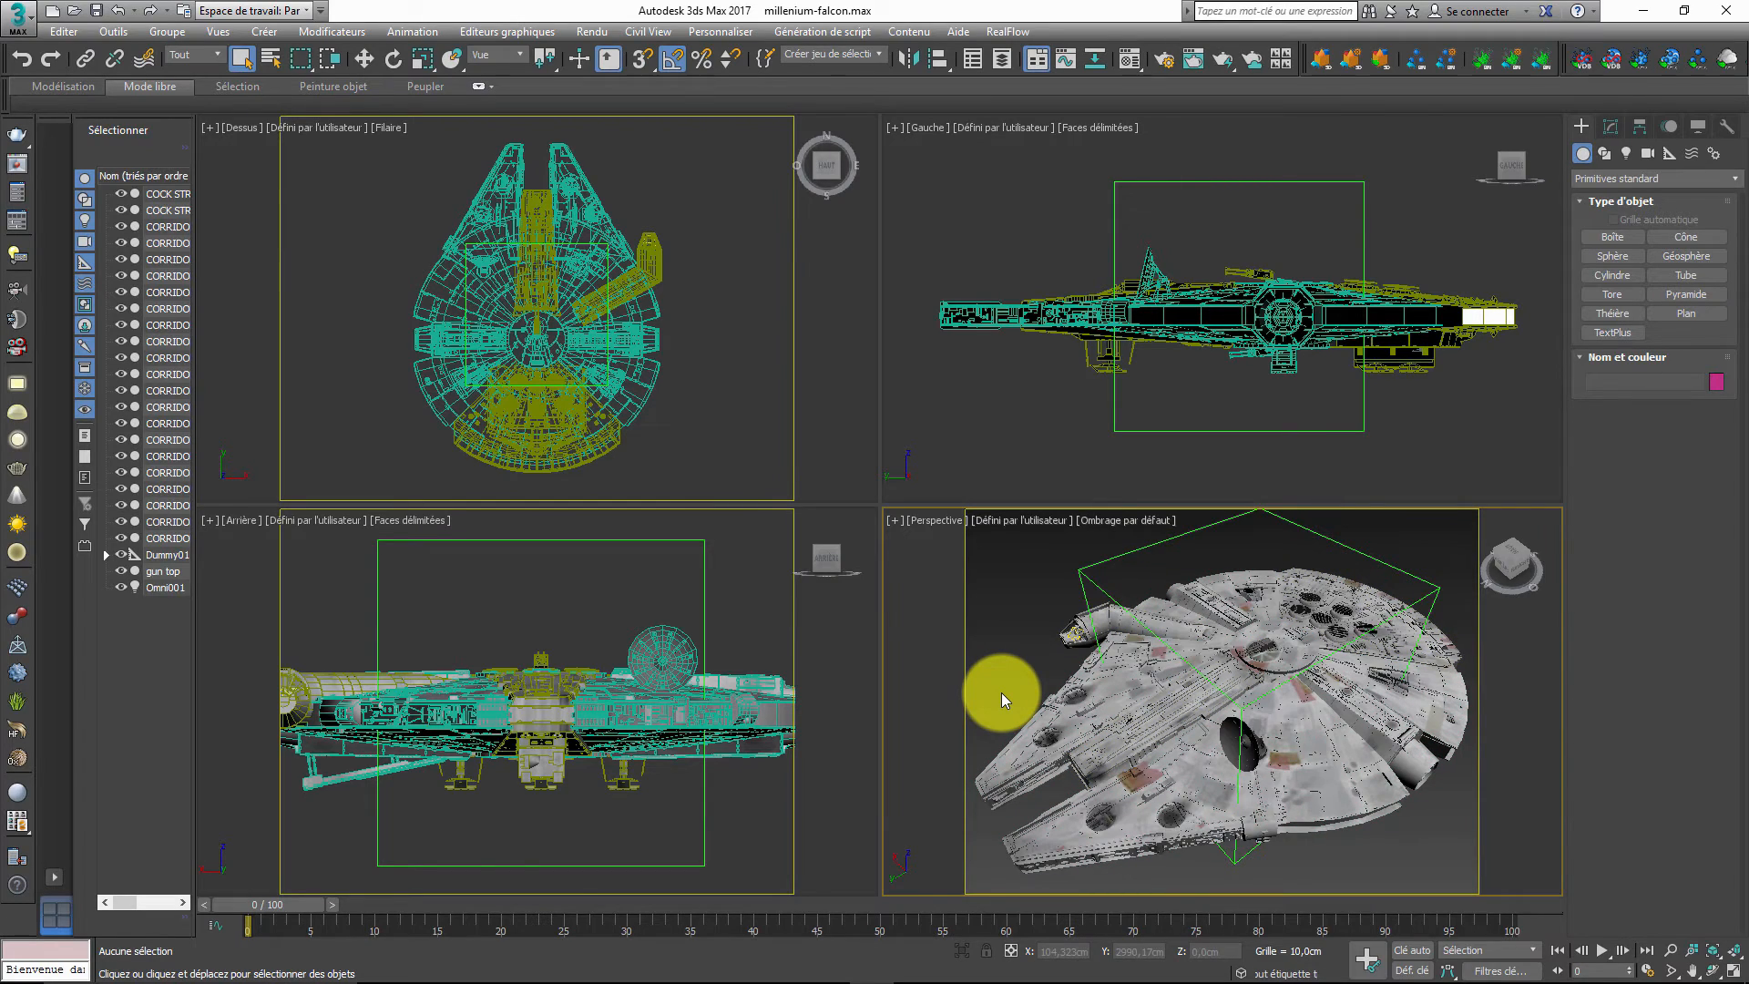
pyautogui.hotkey('alt', 'w')
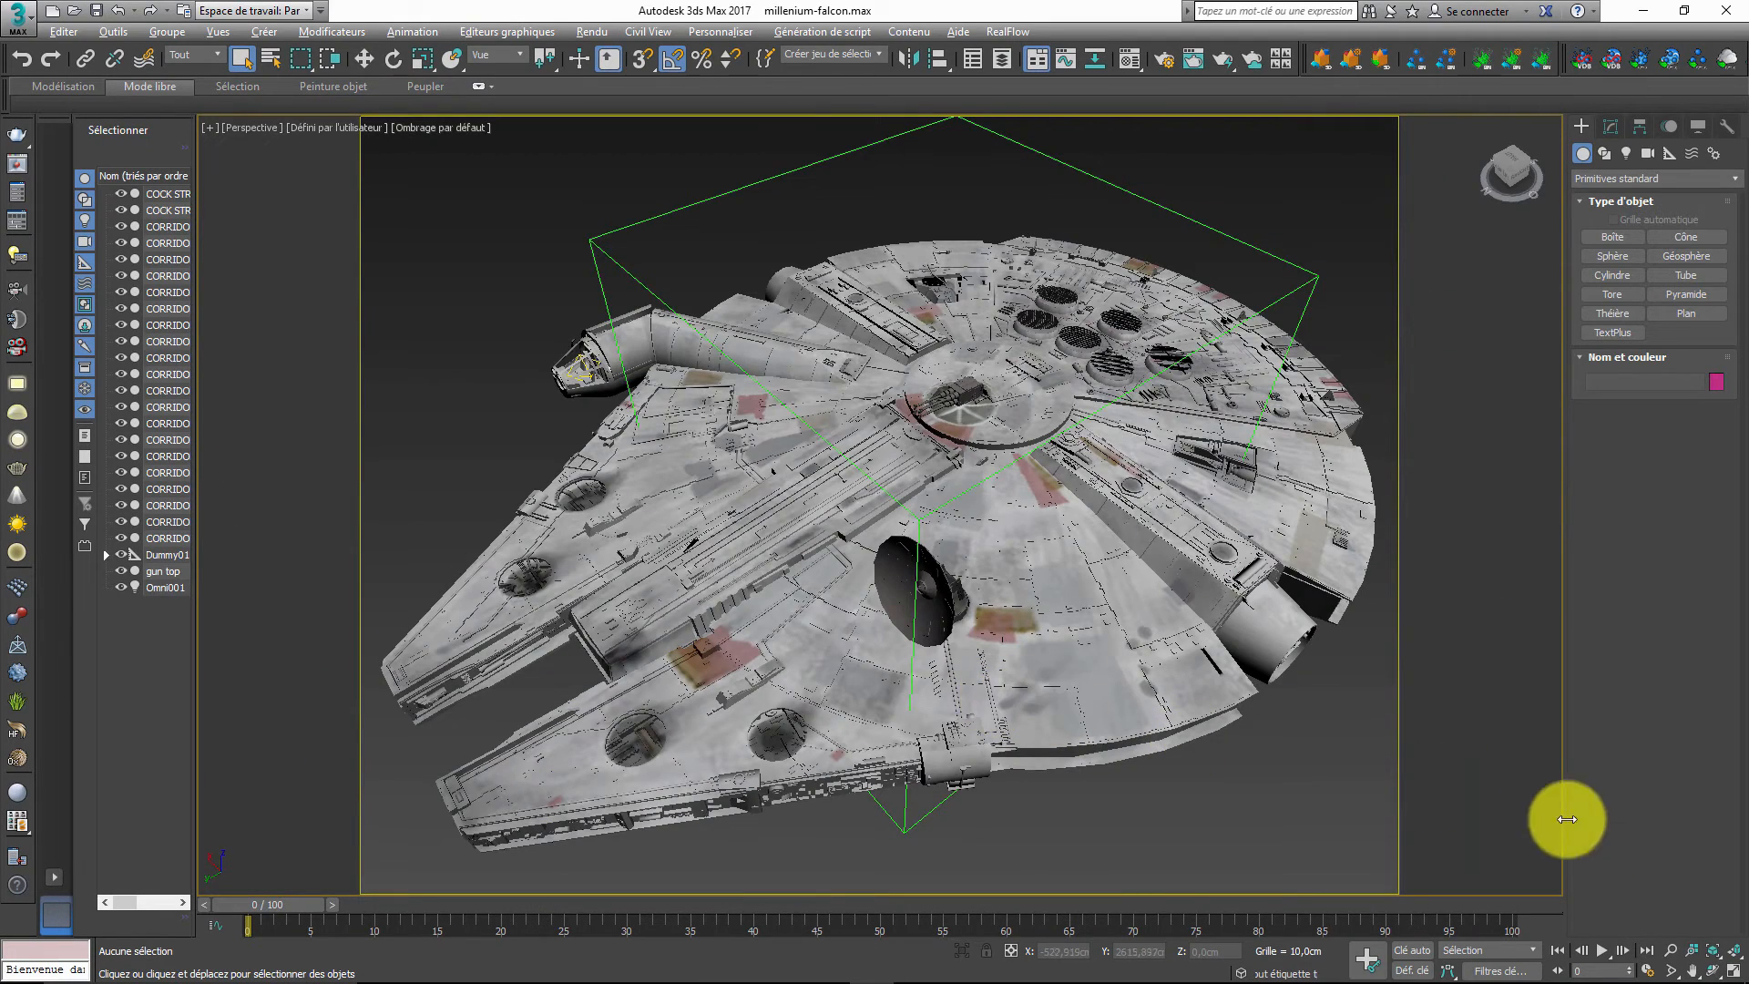
# - Orbit the Perspective view around the Millennium Falcon to examine its rear engine and the round vents
pyautogui.click(1710, 973)
pyautogui.moveTo(953, 500); pyautogui.dragTo(930, 537)
pyautogui.click(1734, 952)
pyautogui.scroll(3, 930, 537)
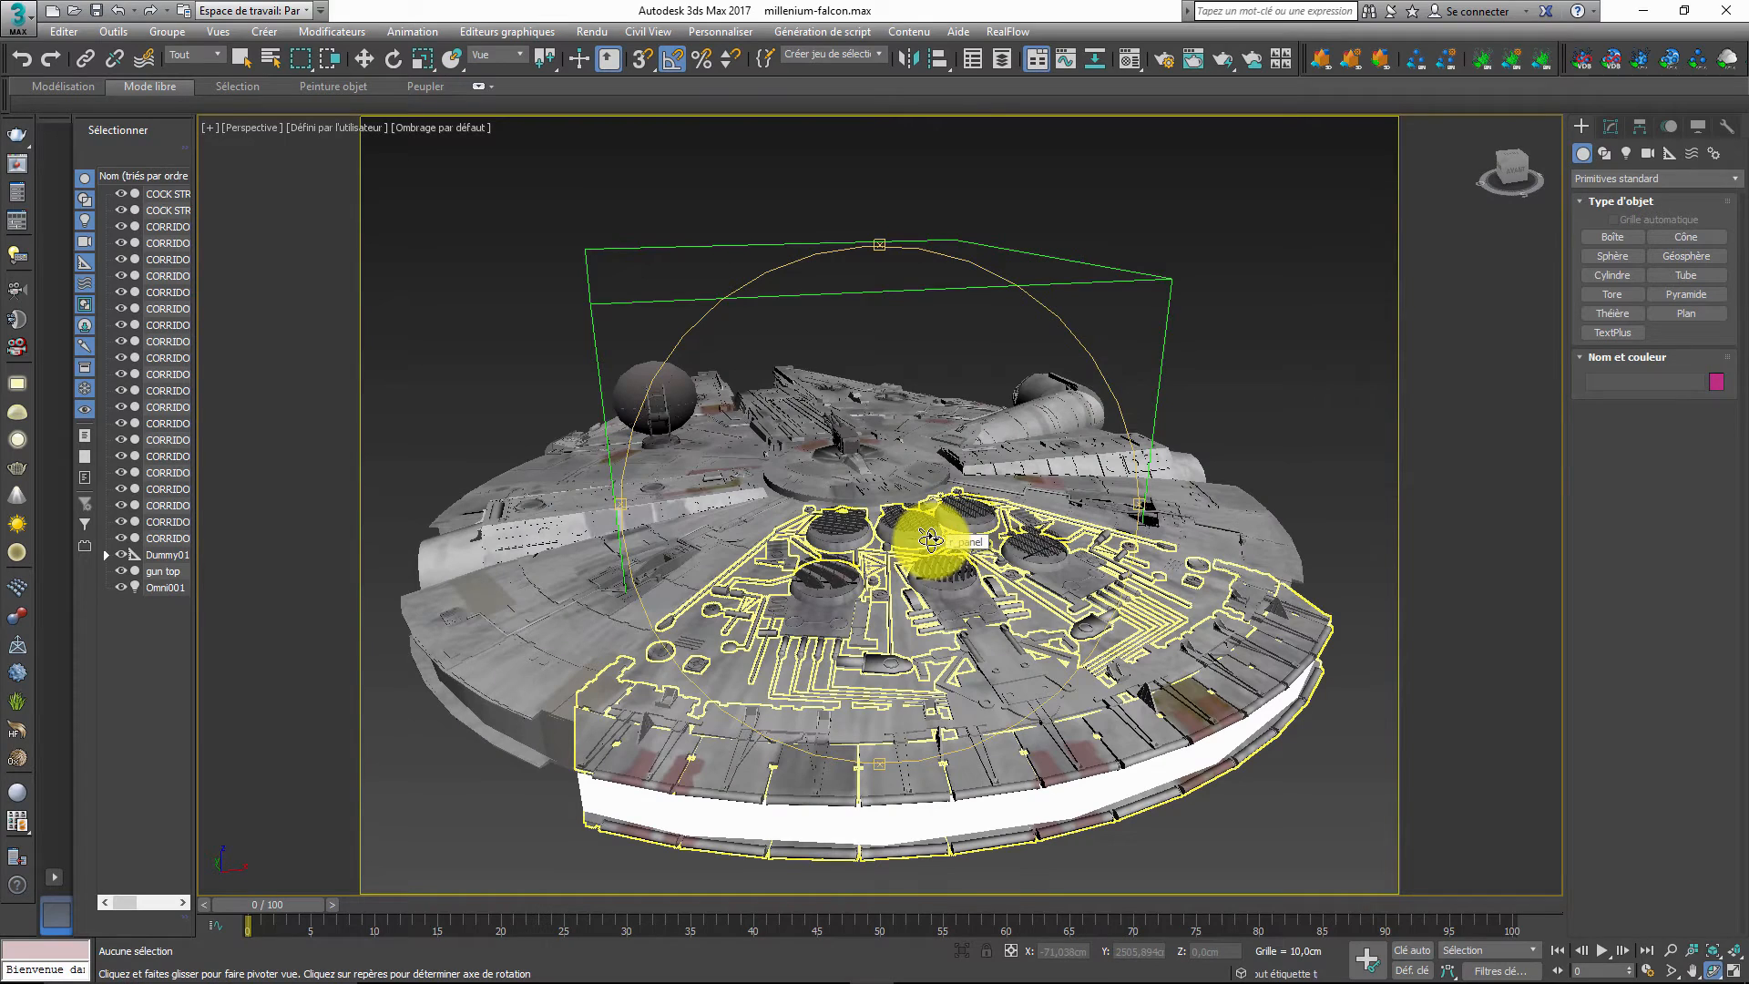
pyautogui.rightClick(1195, 319)
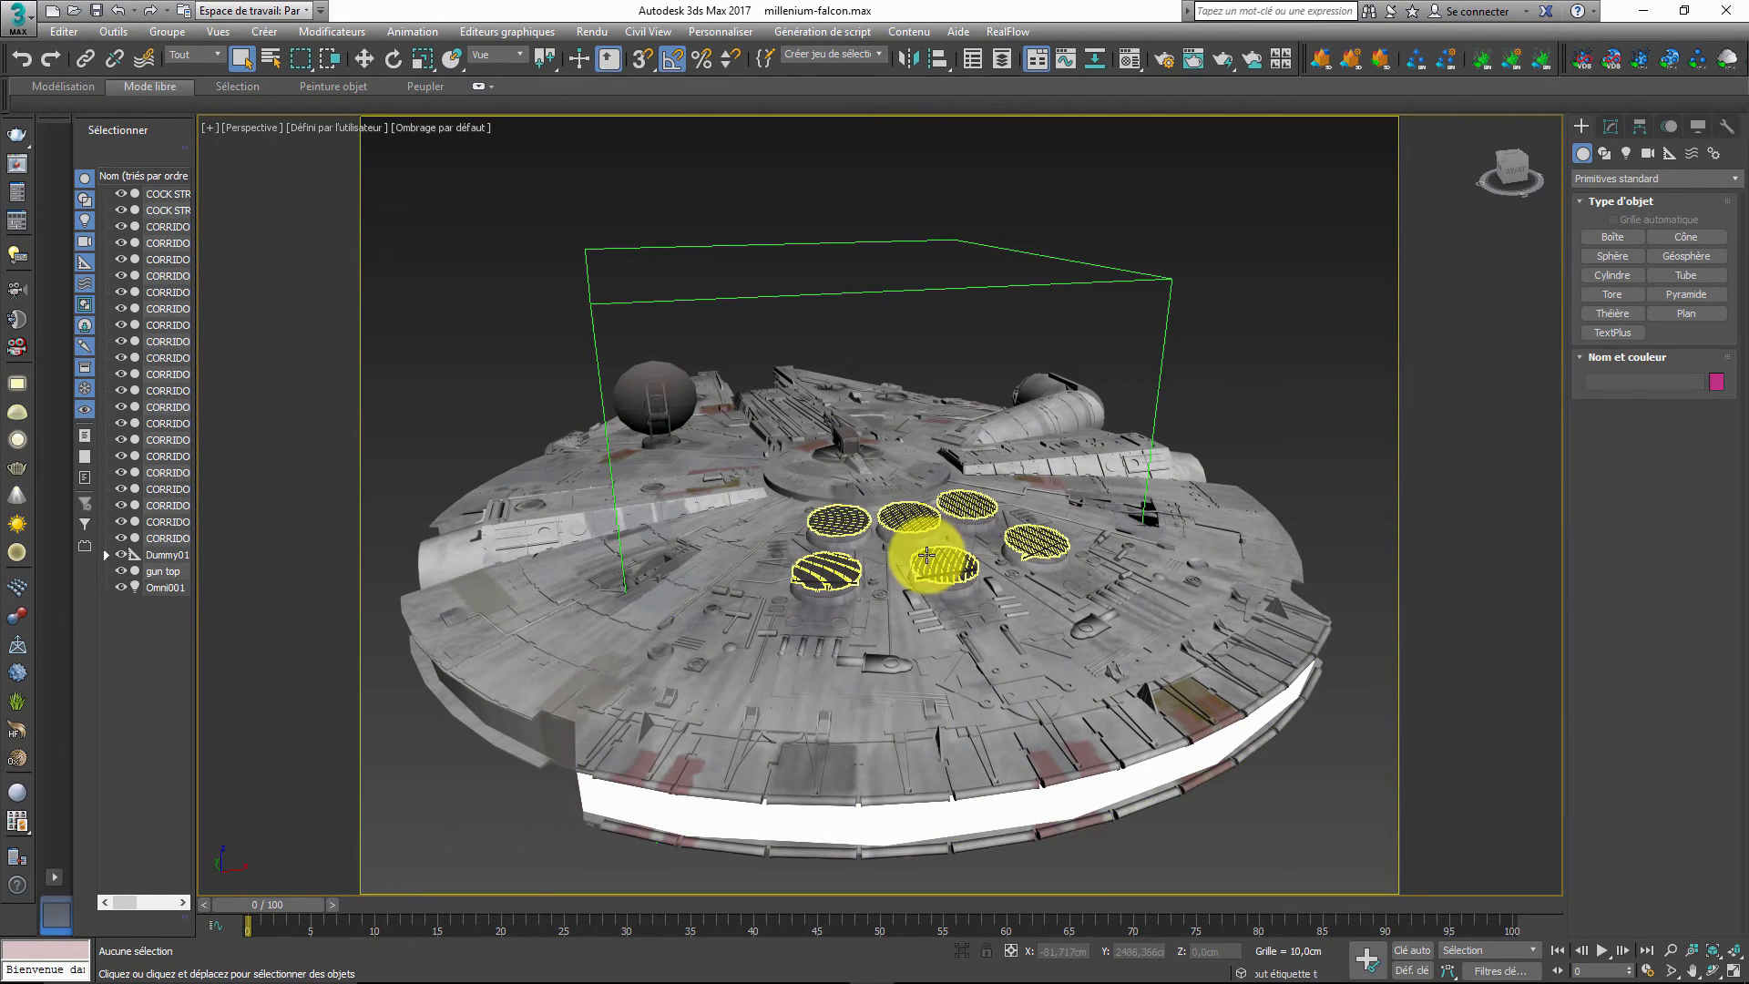
pyautogui.click(1712, 971)
pyautogui.moveTo(1214, 635); pyautogui.dragTo(947, 535)
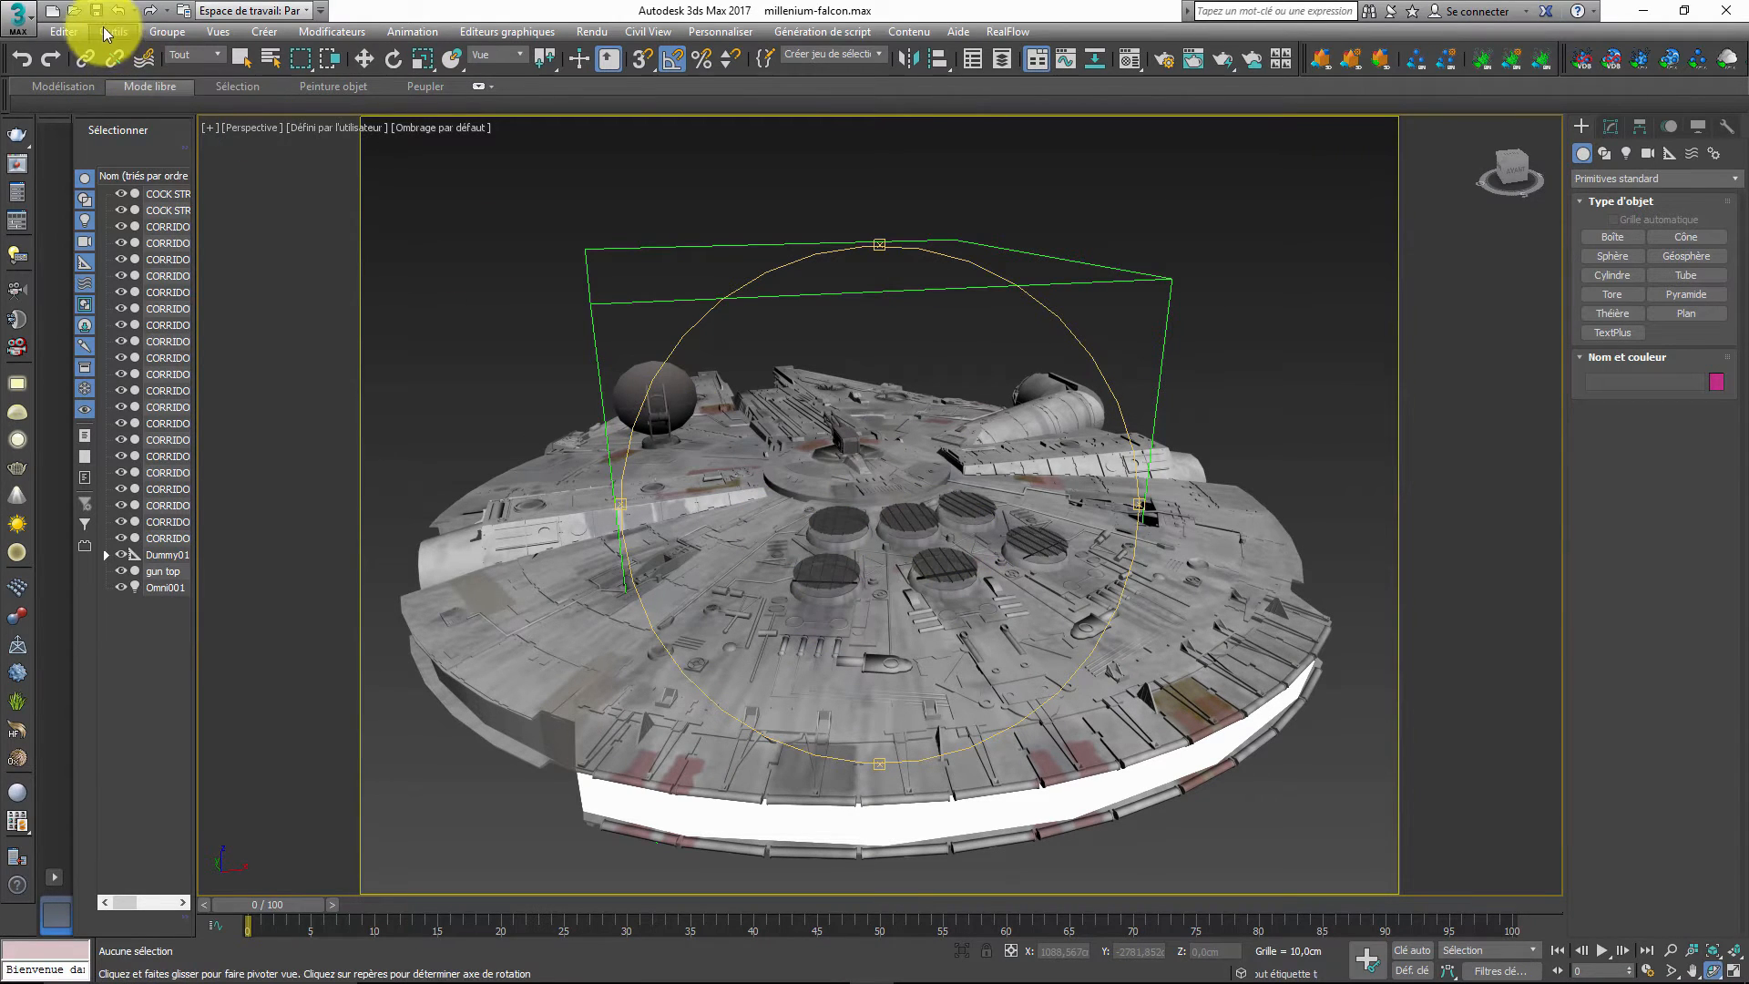
# - Export the whole scene with gw::OBJ-Exporter to the desktop's xwing folder, overwriting the existing millenium-falcon OBJ file
pyautogui.click(25, 20)
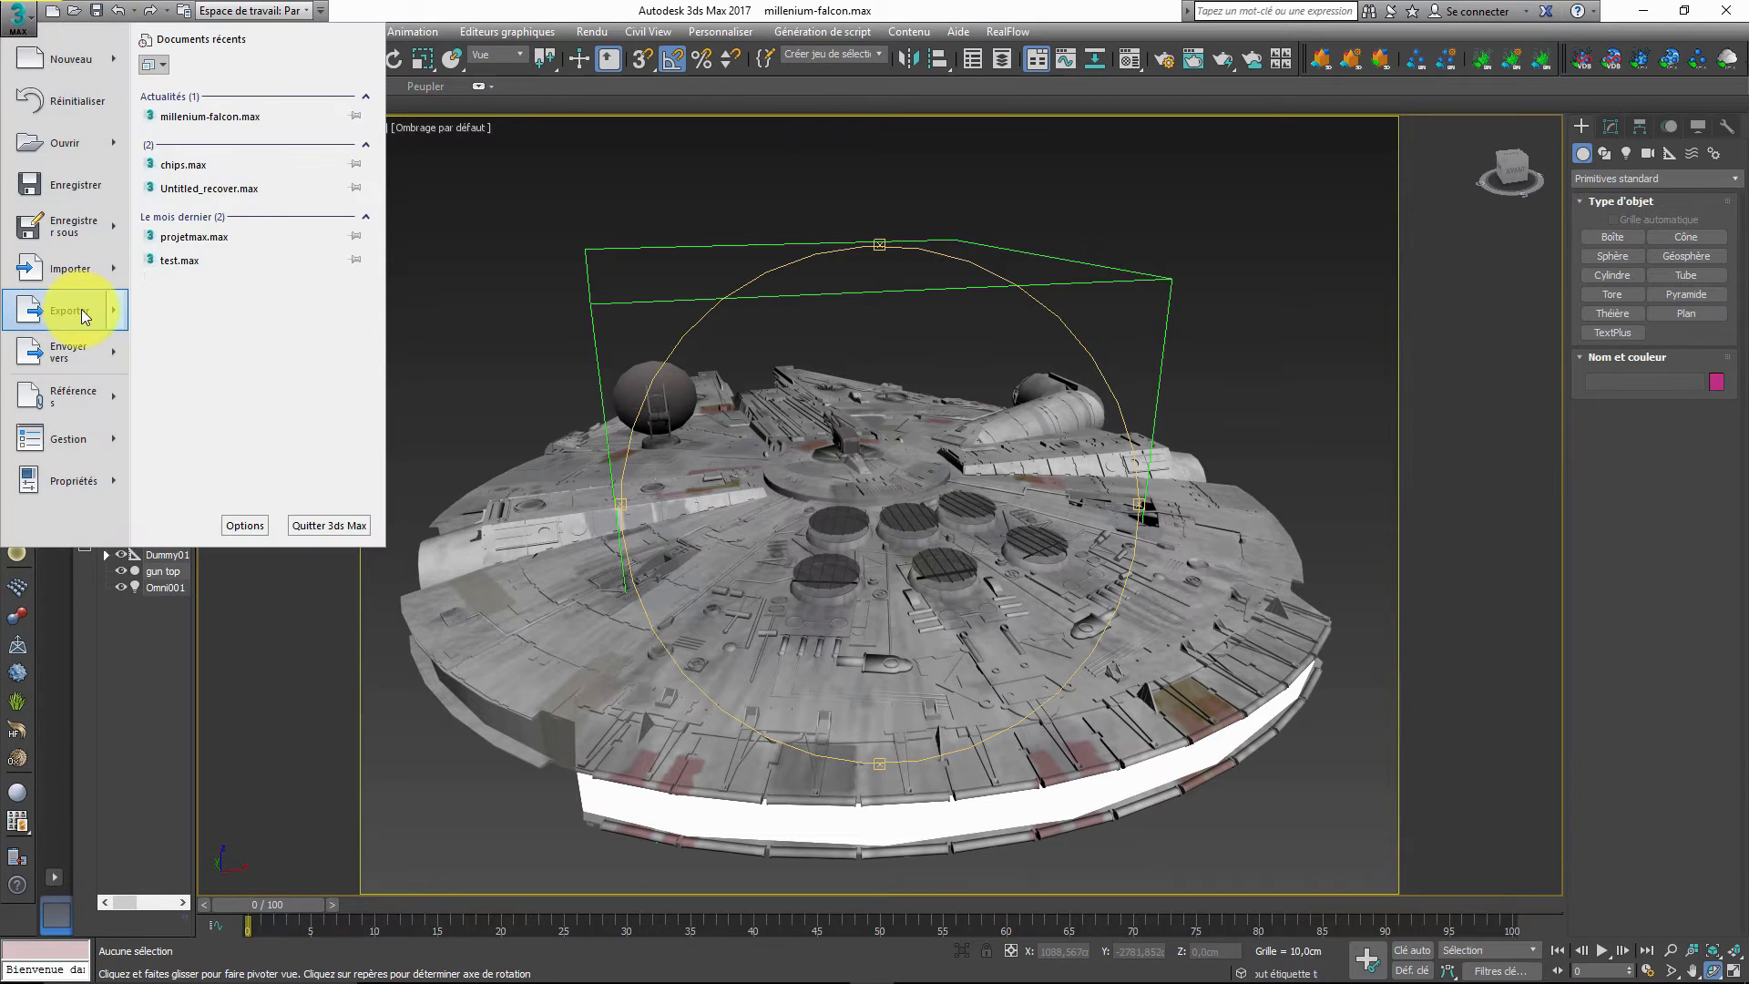
pyautogui.moveTo(82, 316)
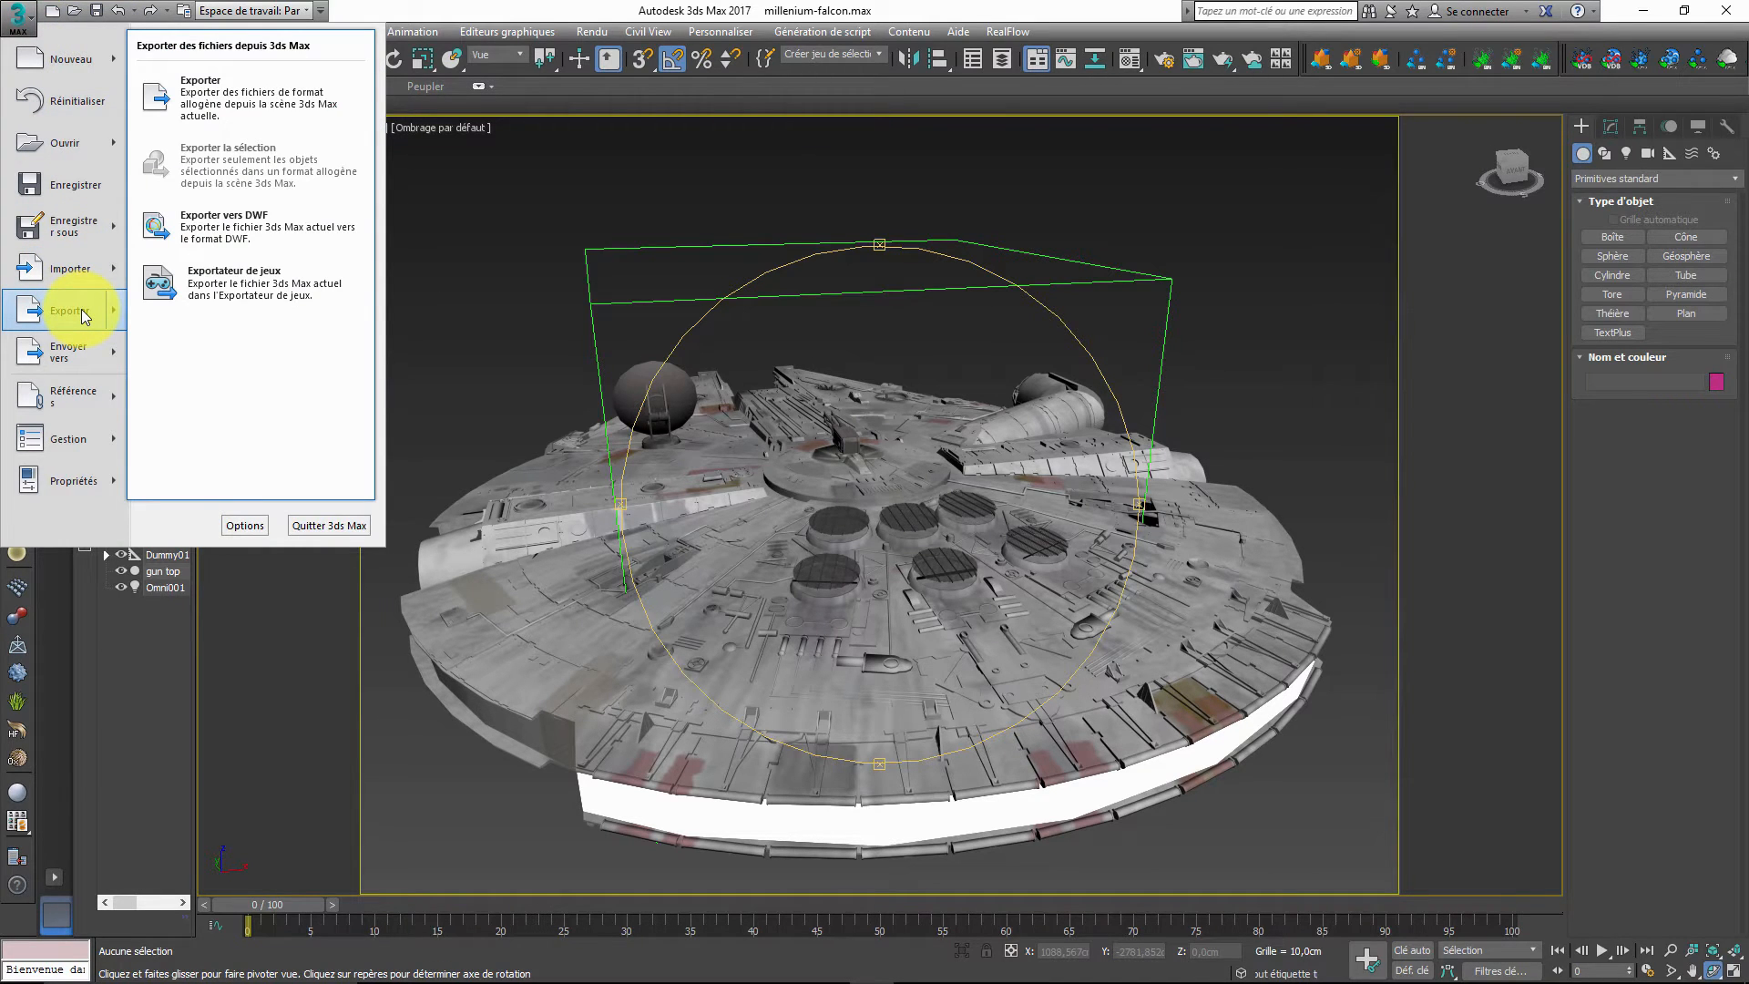
pyautogui.click(217, 105)
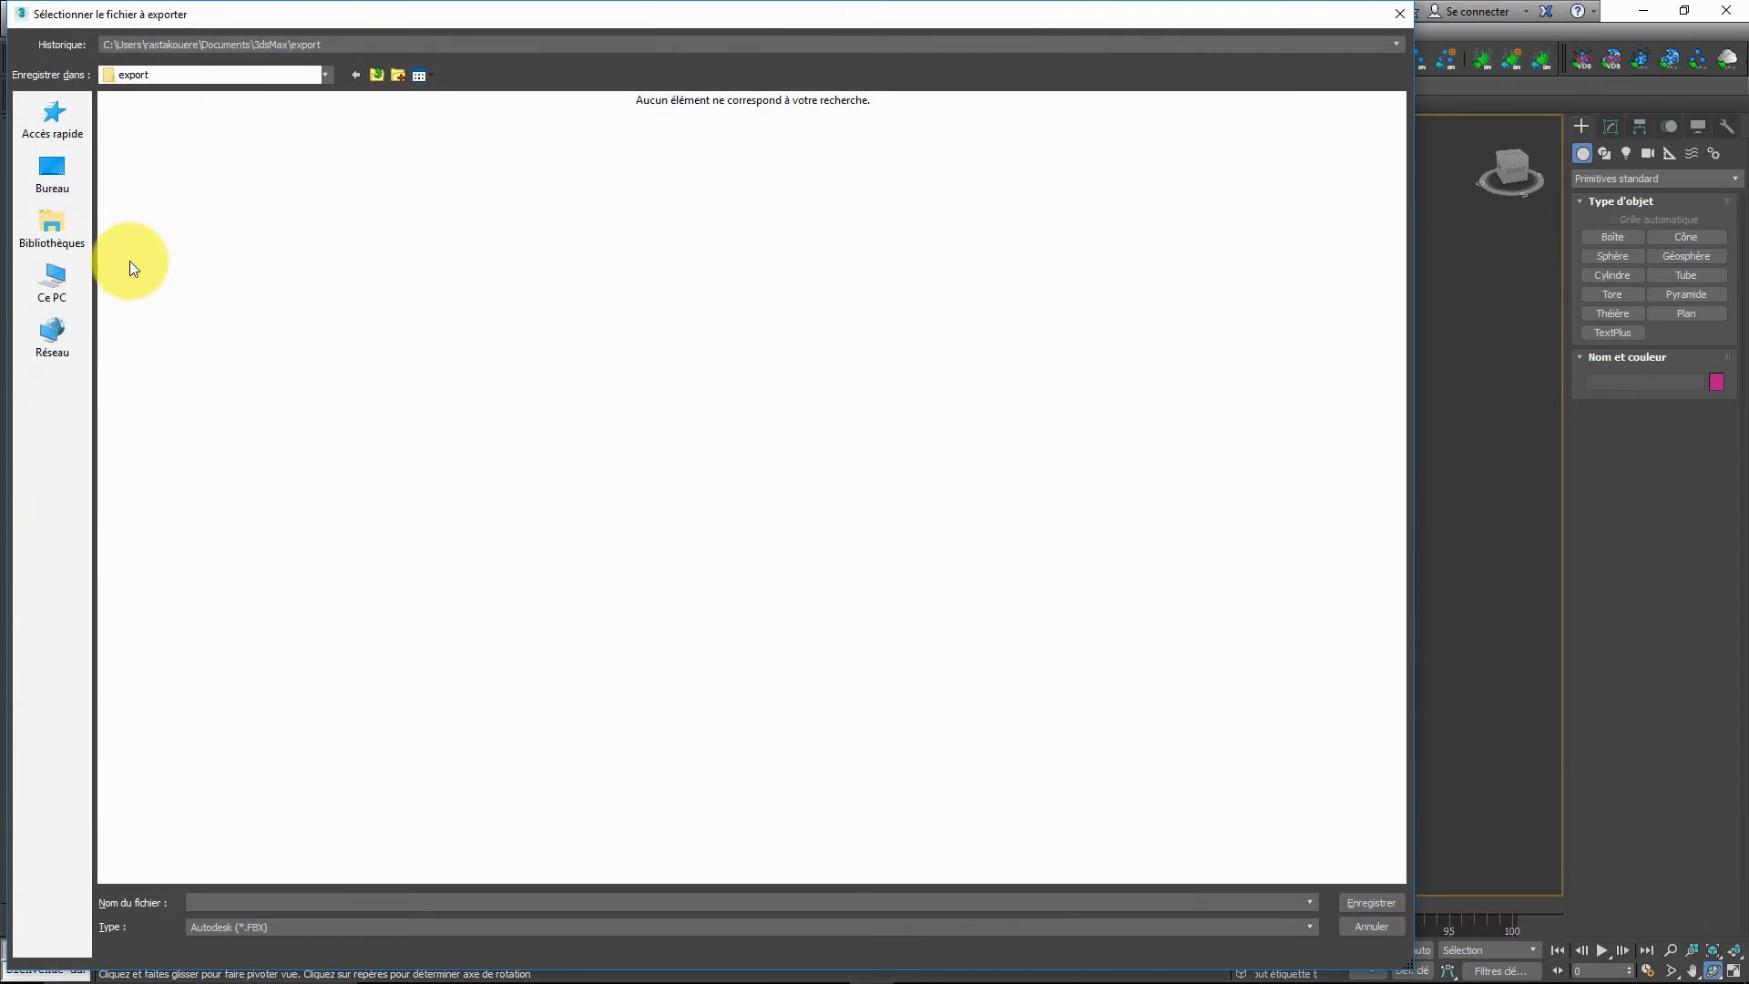
pyautogui.click(52, 171)
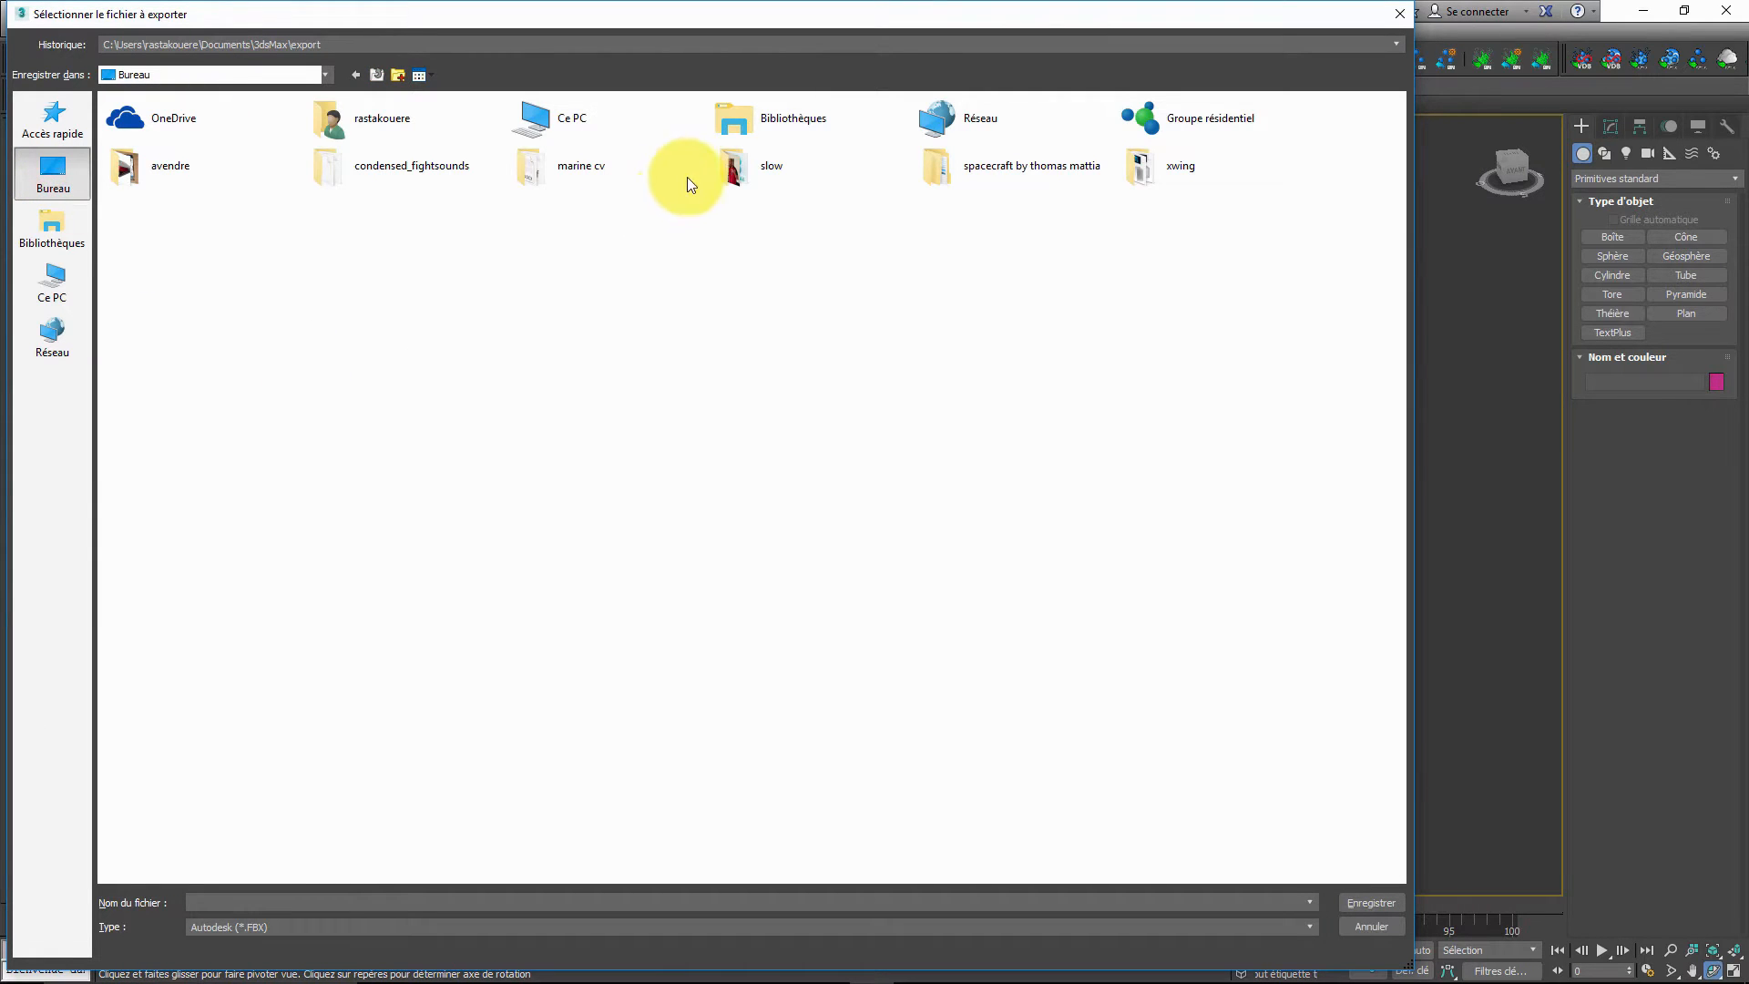
pyautogui.doubleClick(1149, 175)
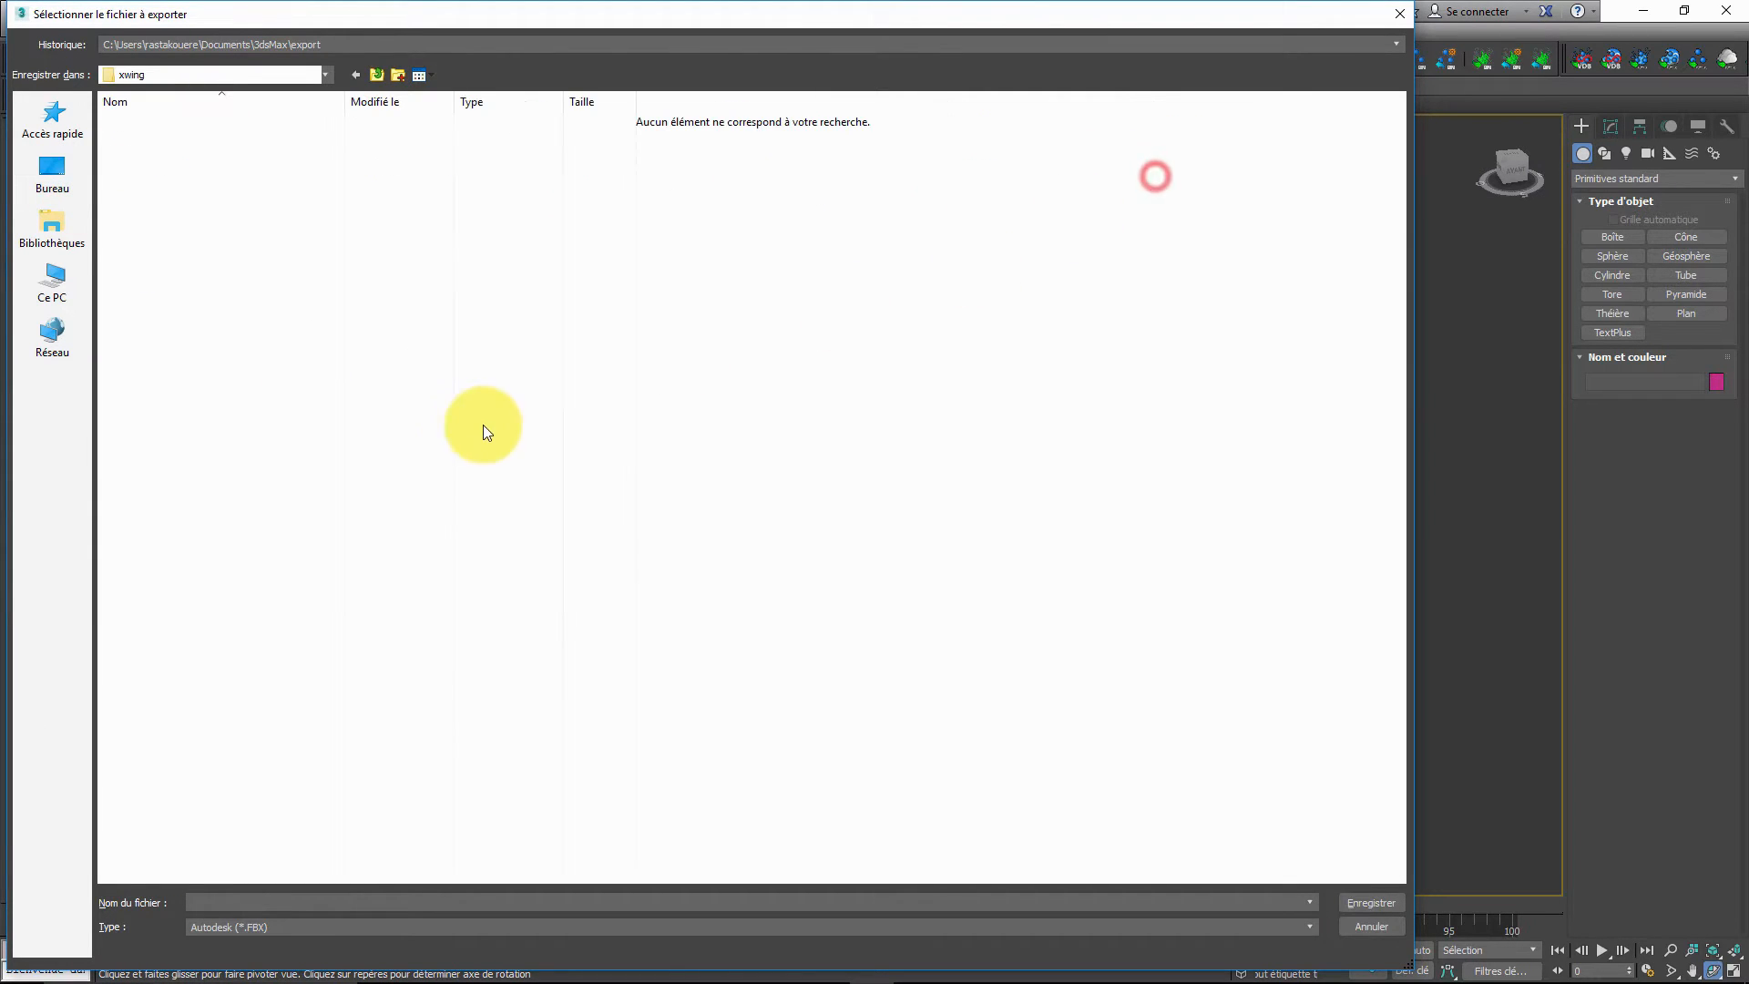
pyautogui.click(317, 926)
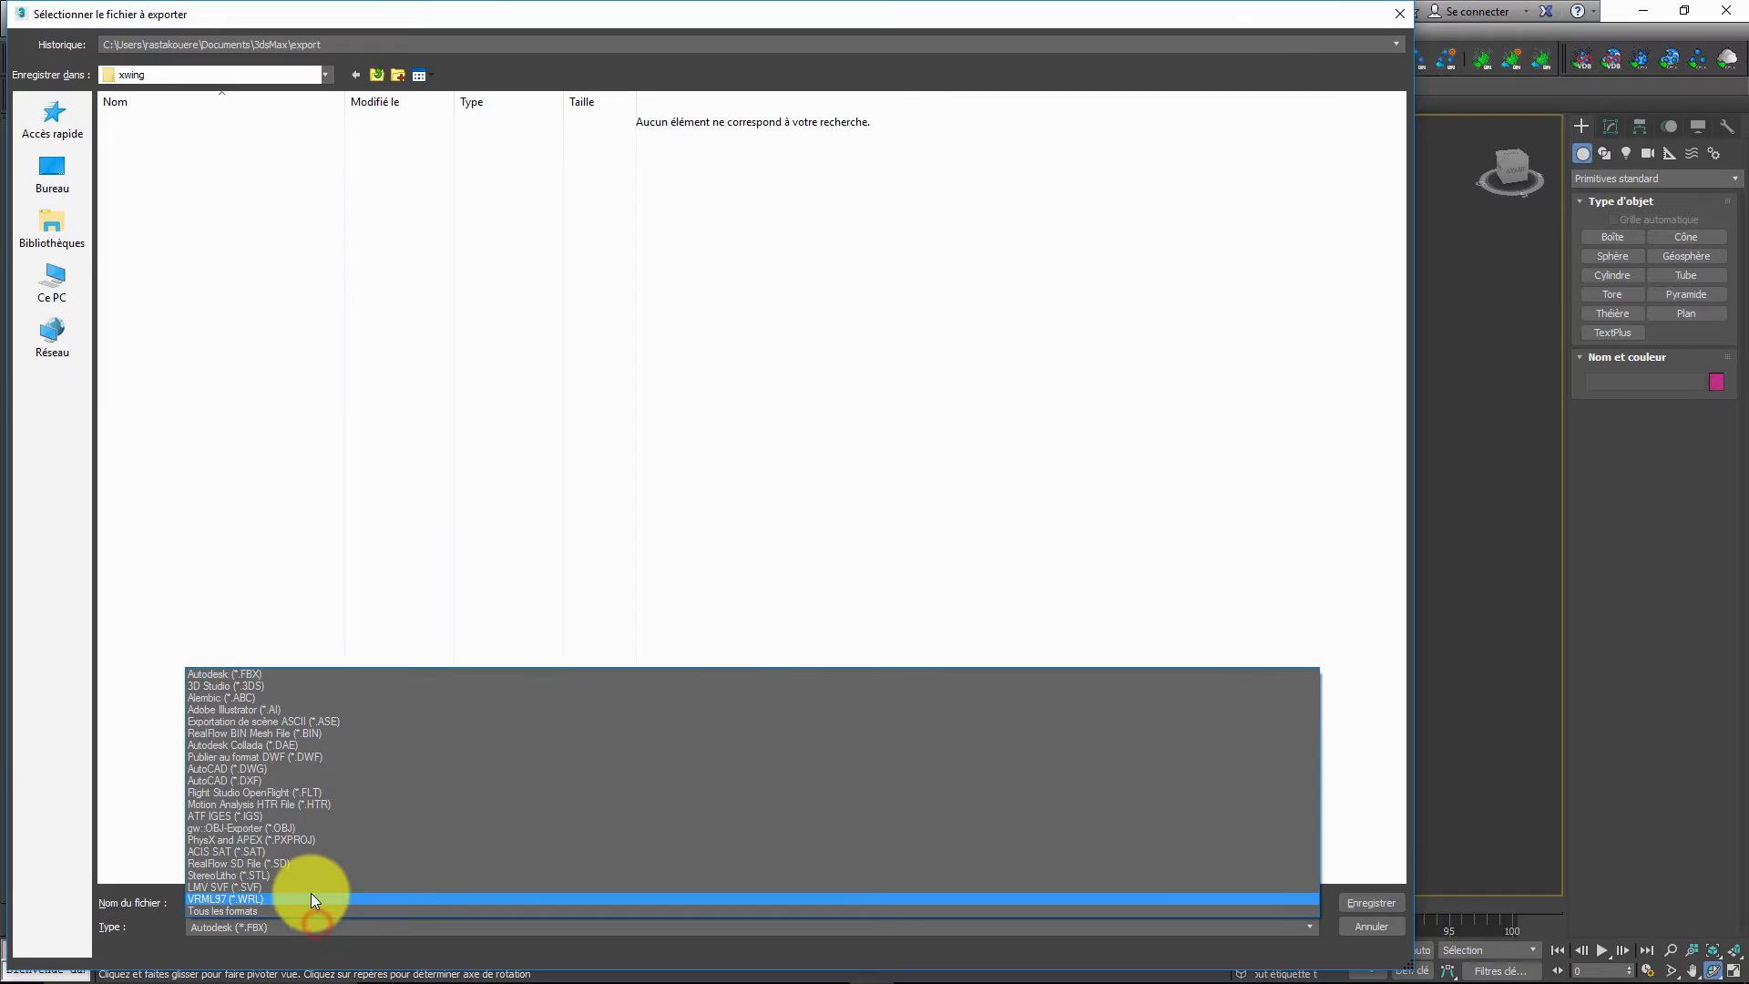
pyautogui.click(309, 829)
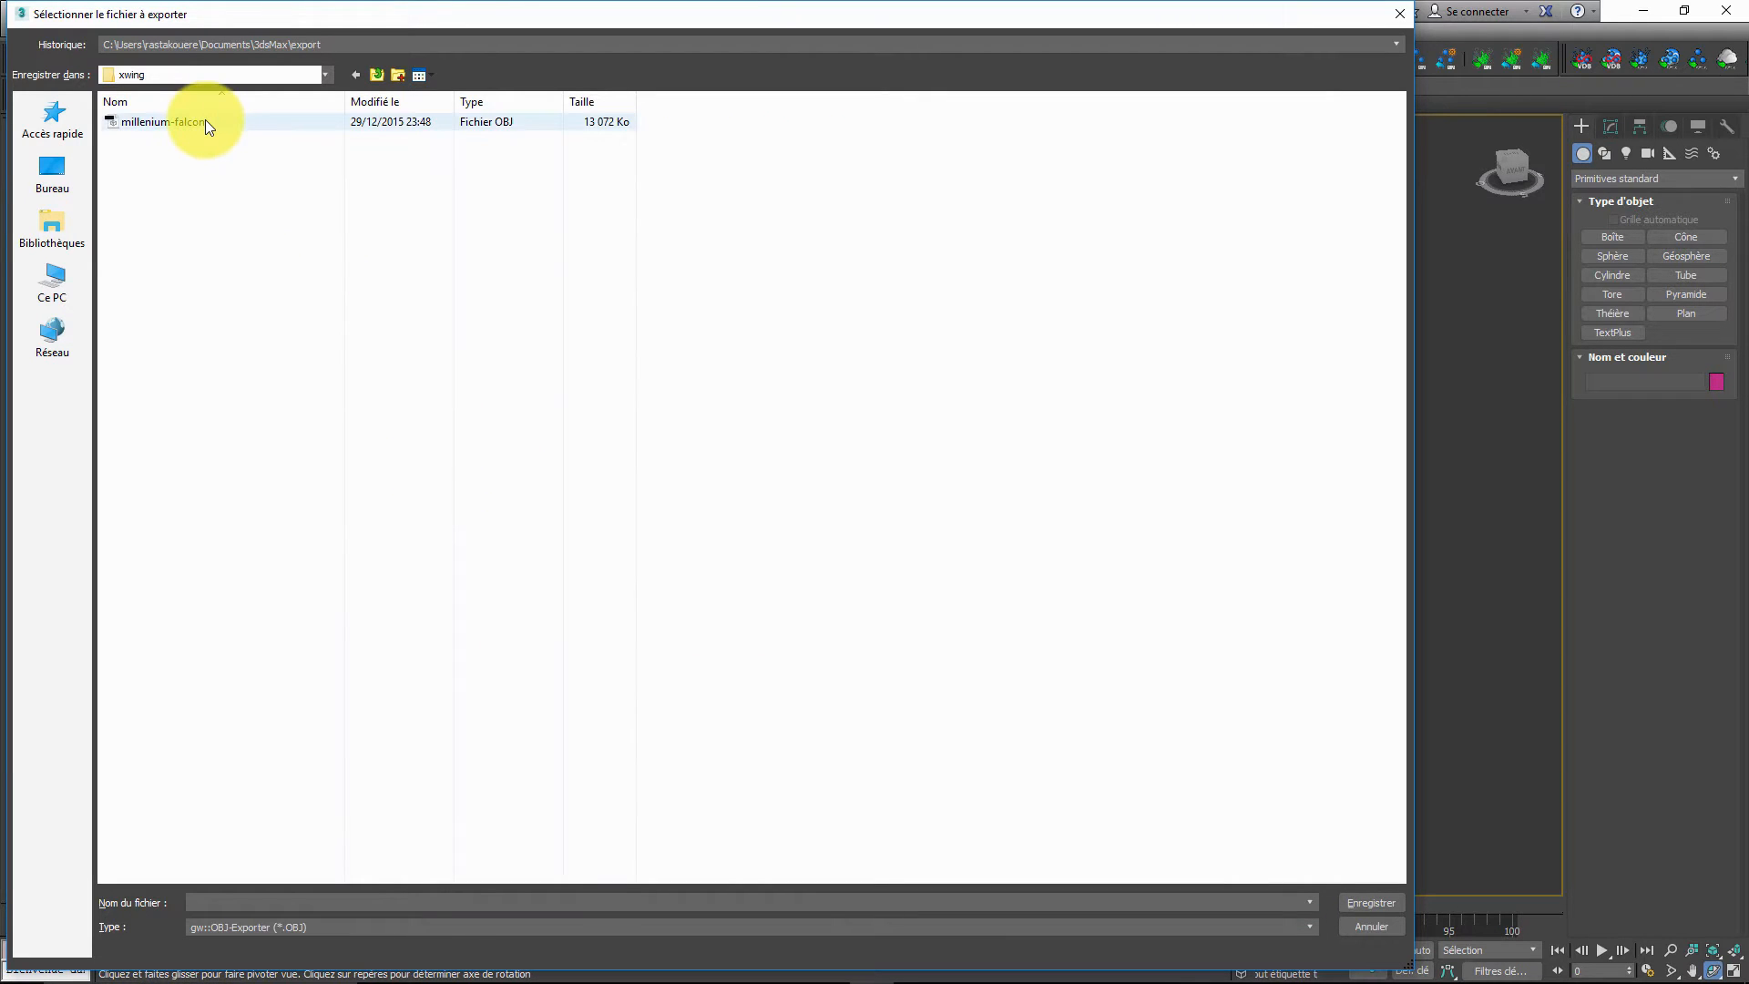
pyautogui.doubleClick(205, 122)
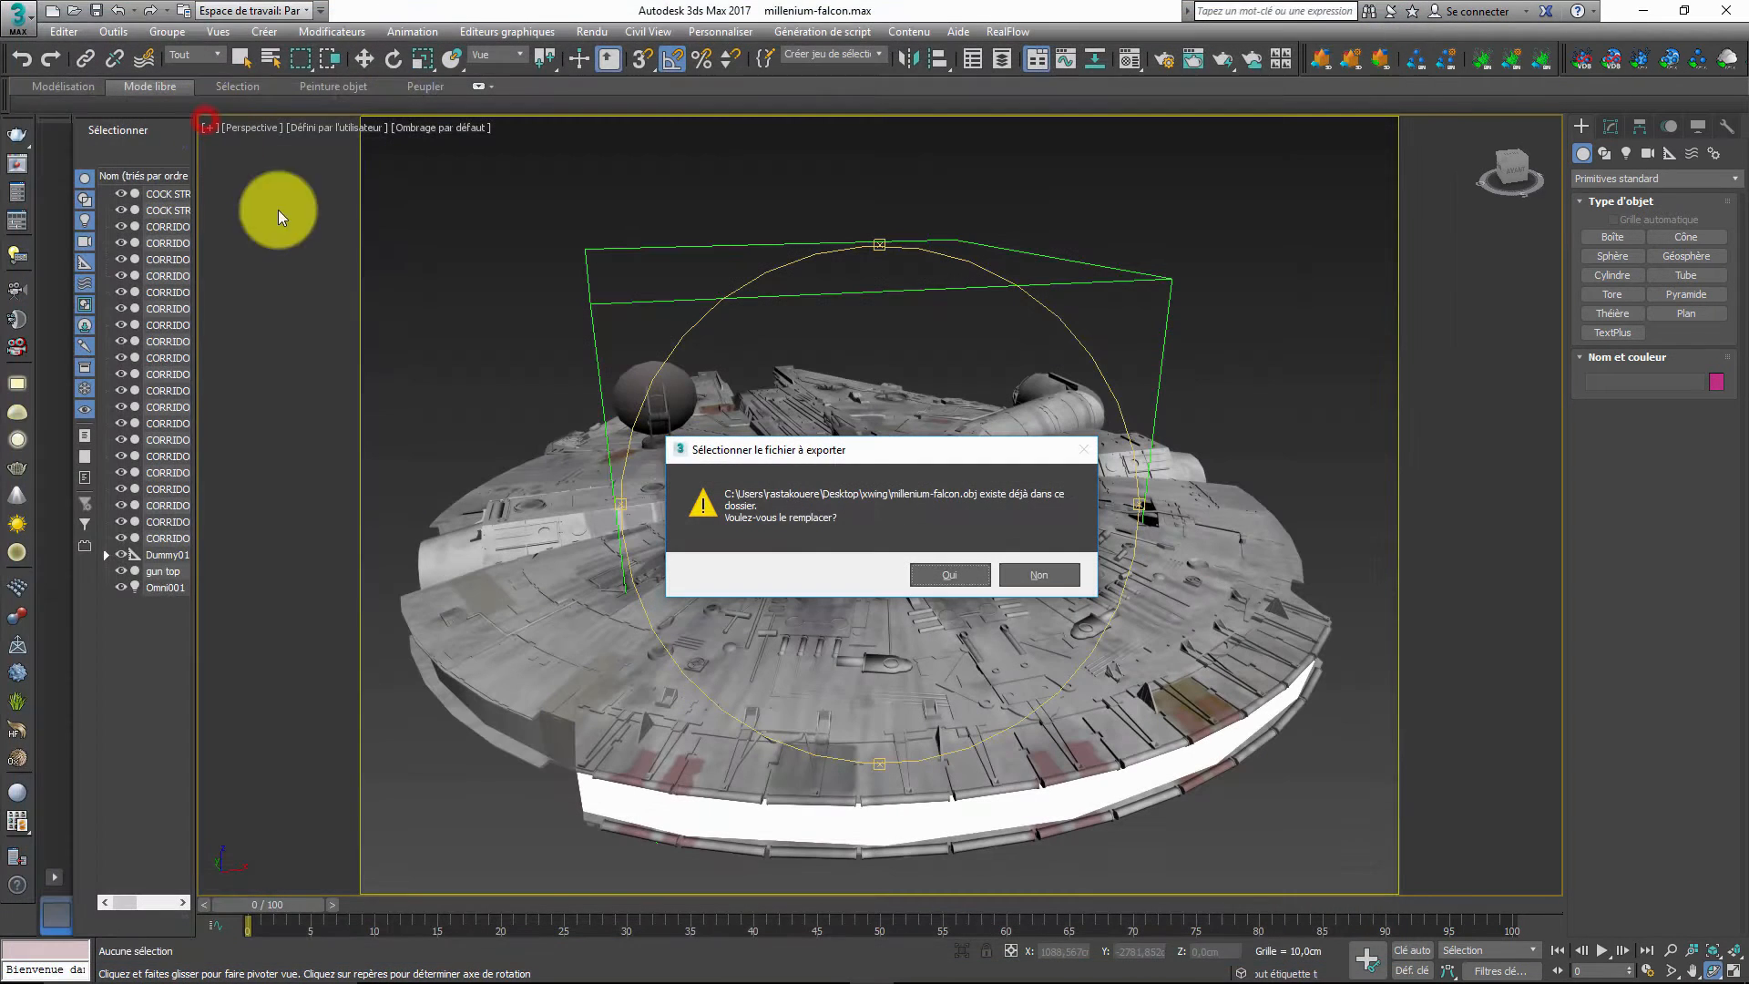
pyautogui.click(958, 576)
pyautogui.click(765, 644)
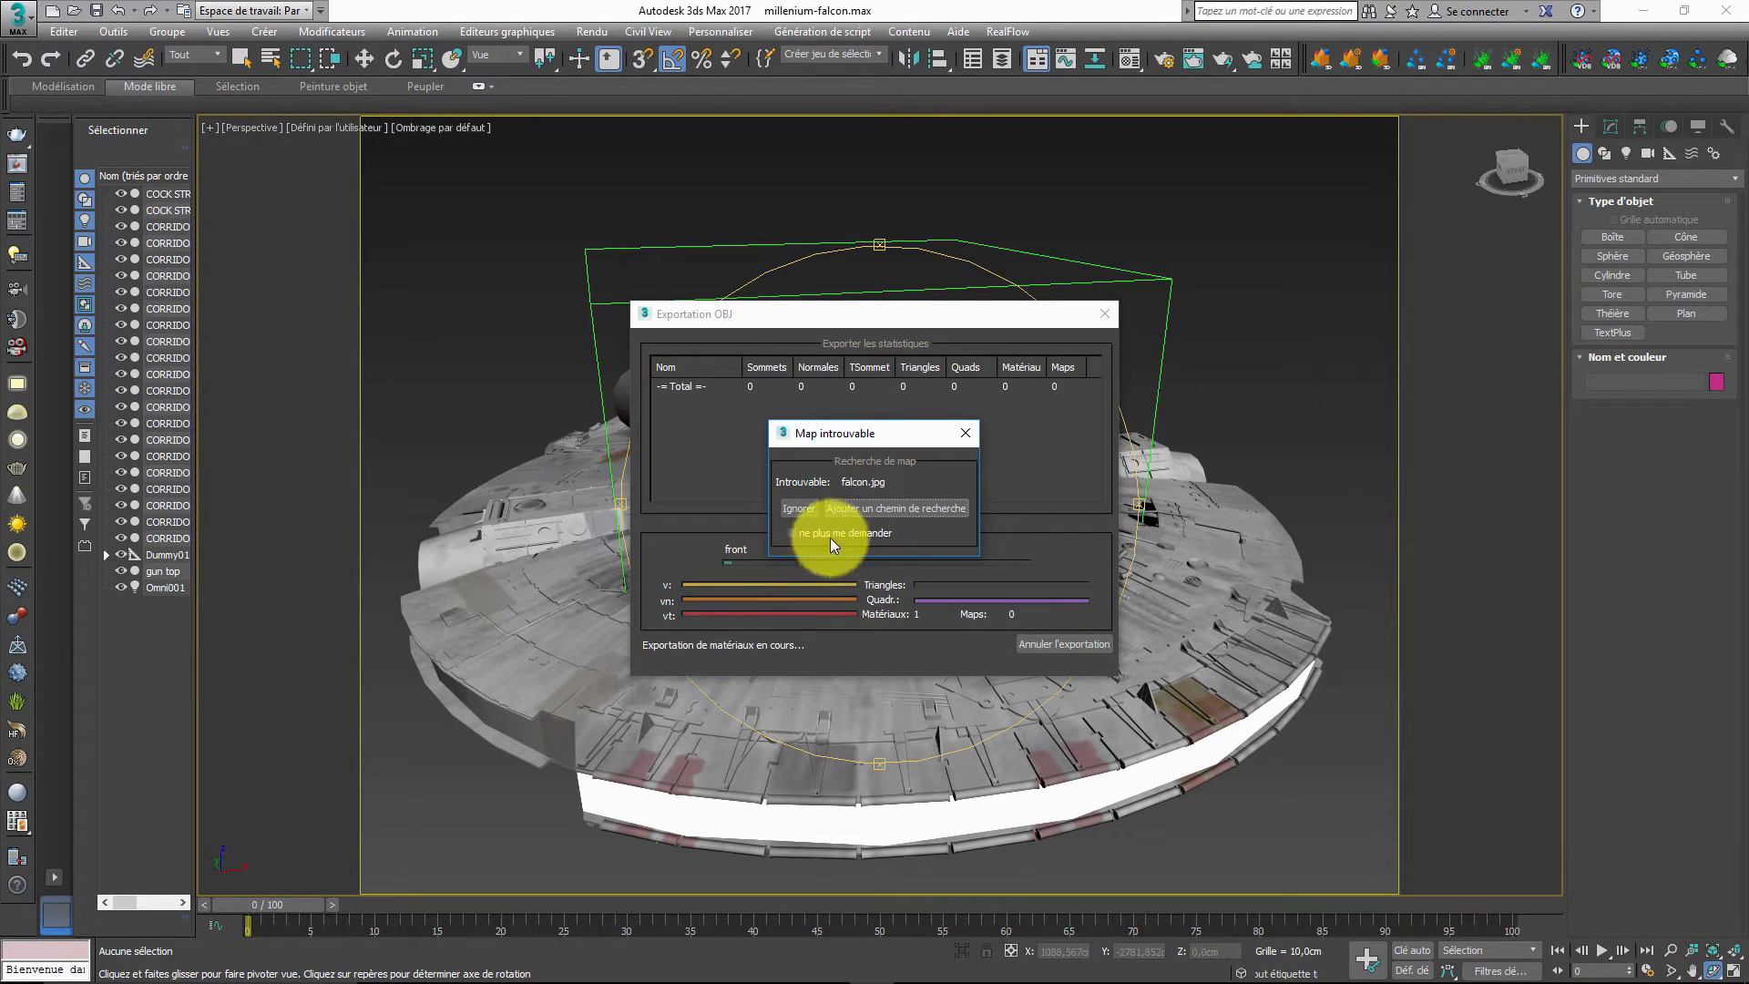
# - Add the desktop's xwing folder as a search path for the missing falcon.jpg map
pyautogui.click(856, 507)
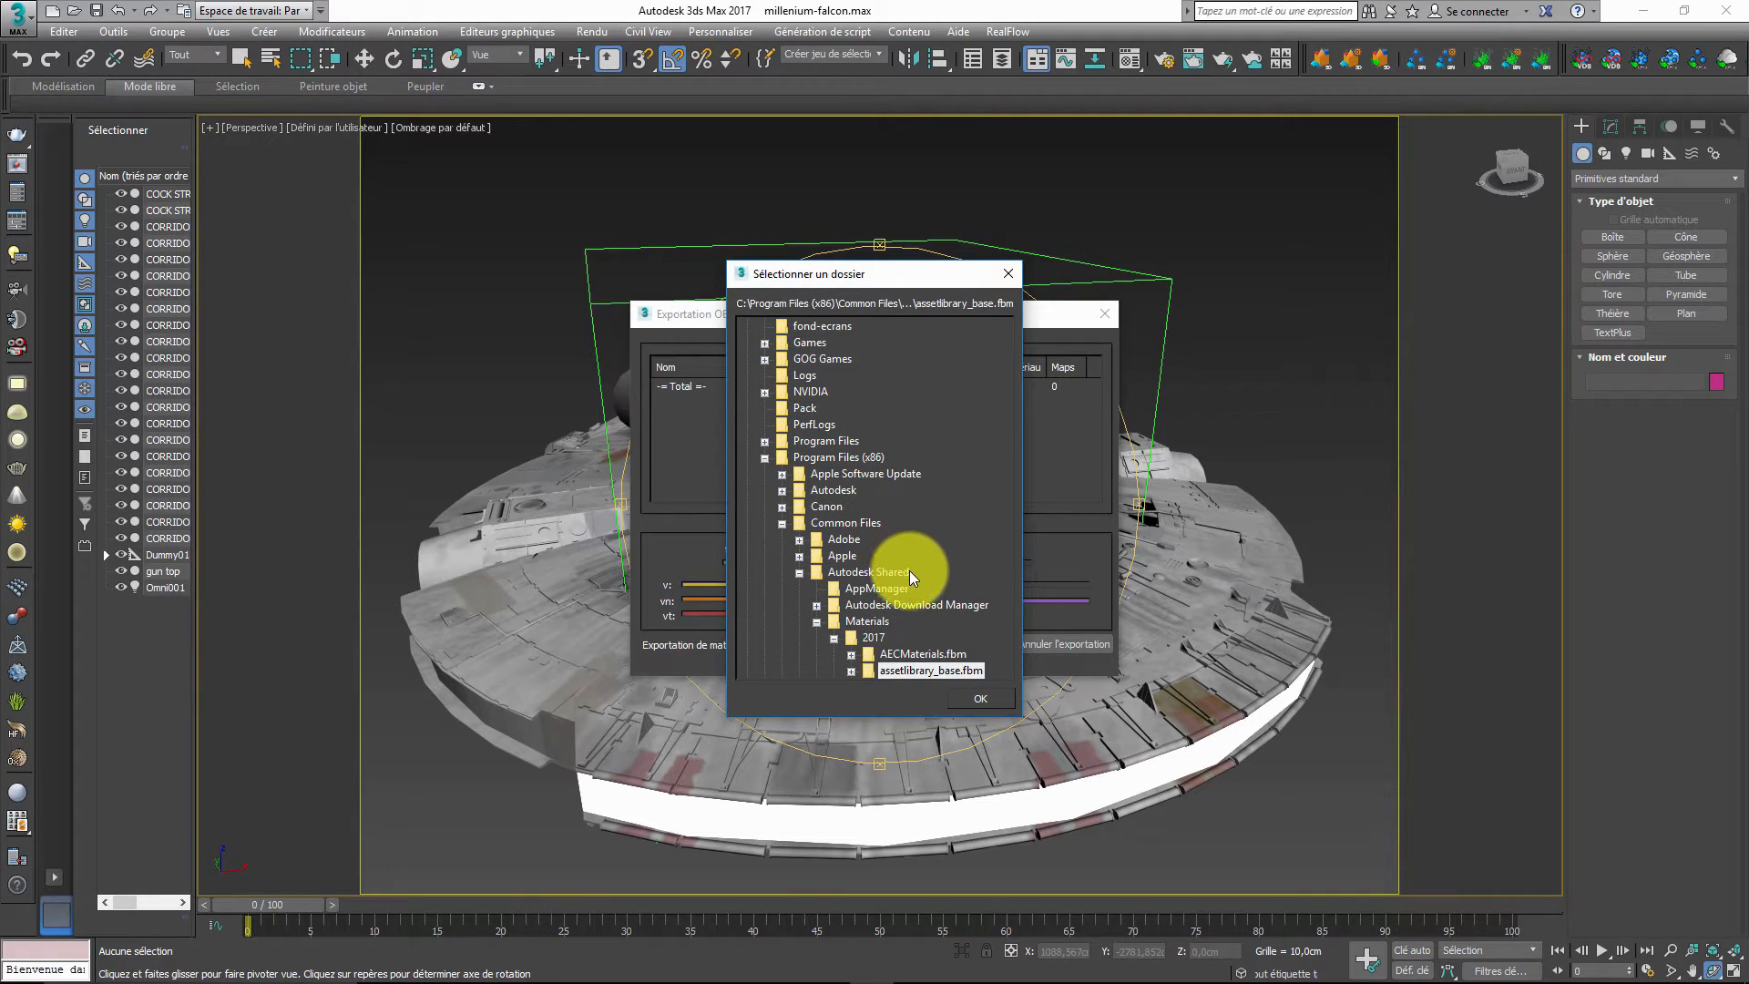
pyautogui.scroll(3, 959, 581)
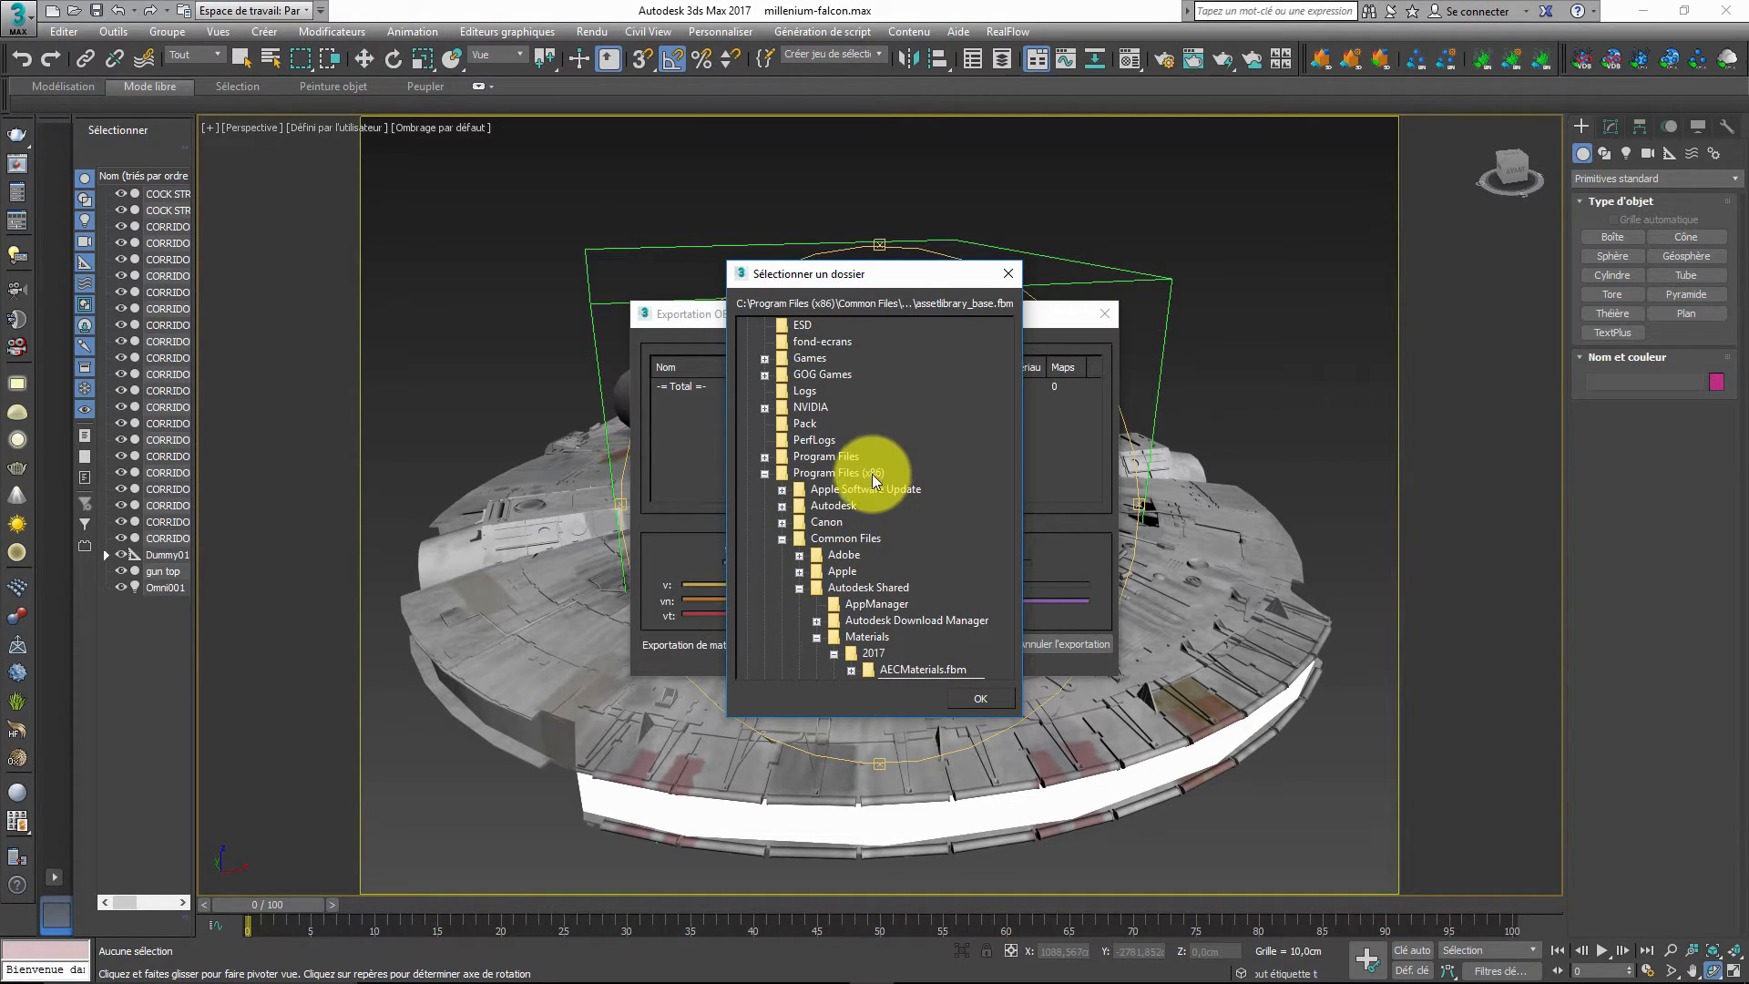
pyautogui.scroll(3, 874, 524)
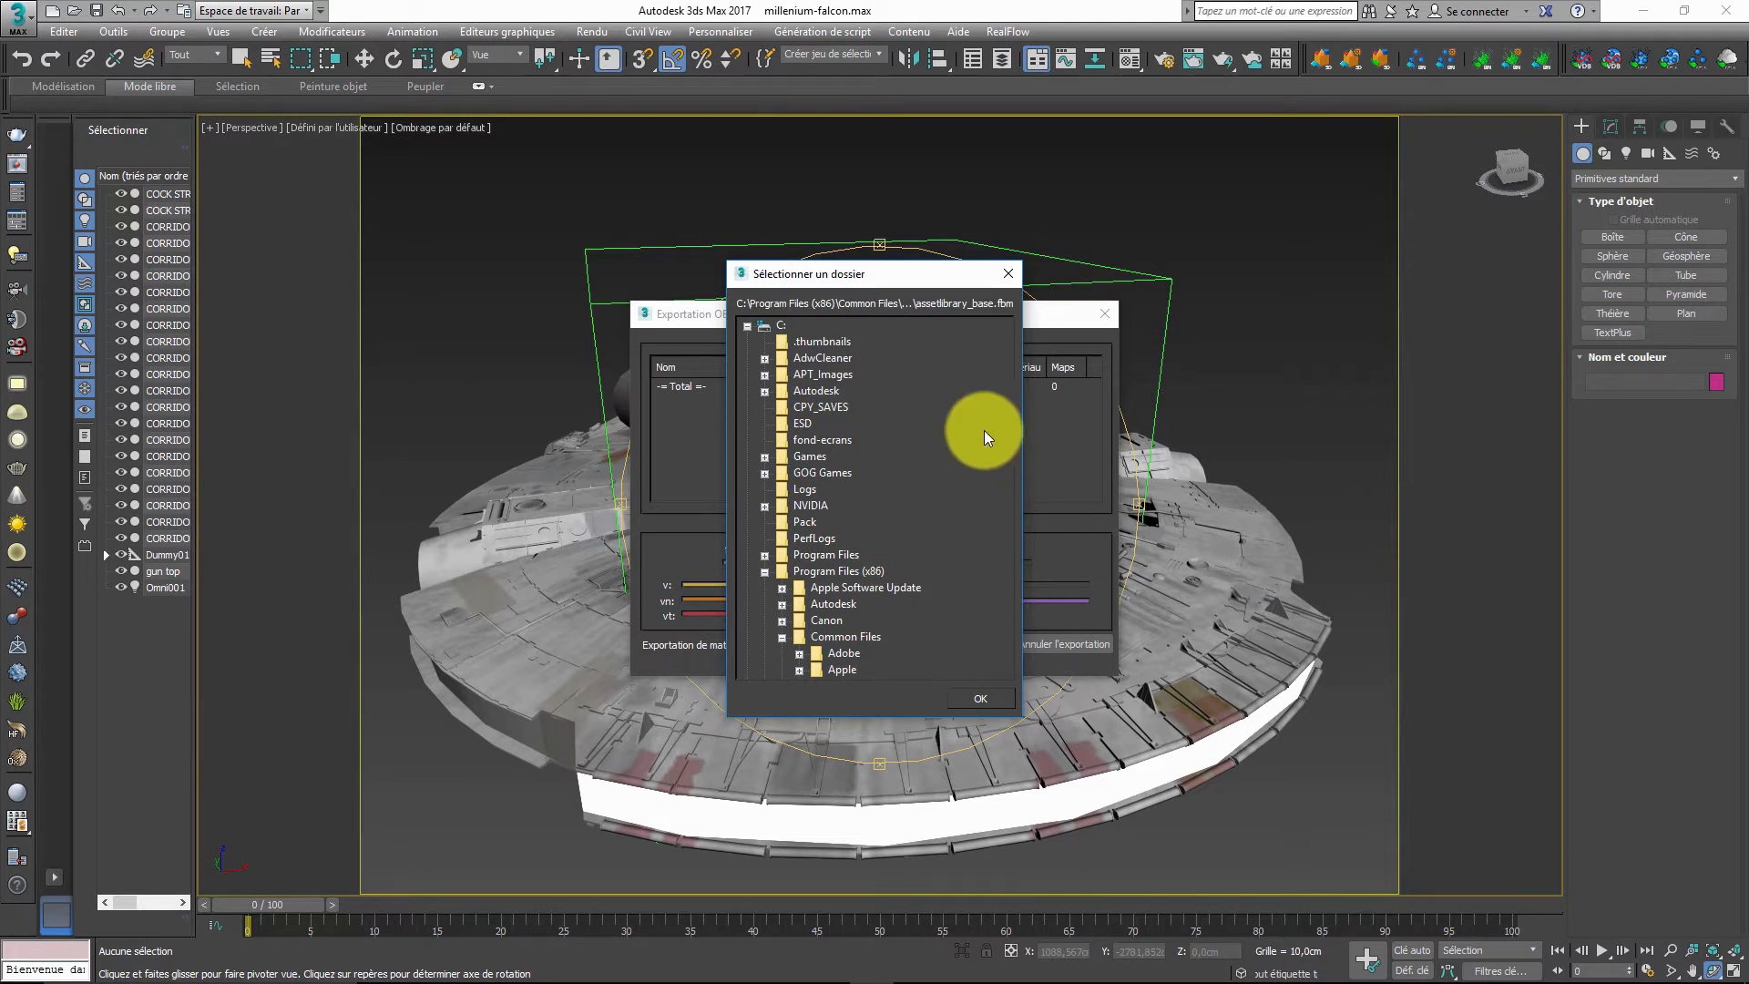
pyautogui.scroll(-10, 1003, 550)
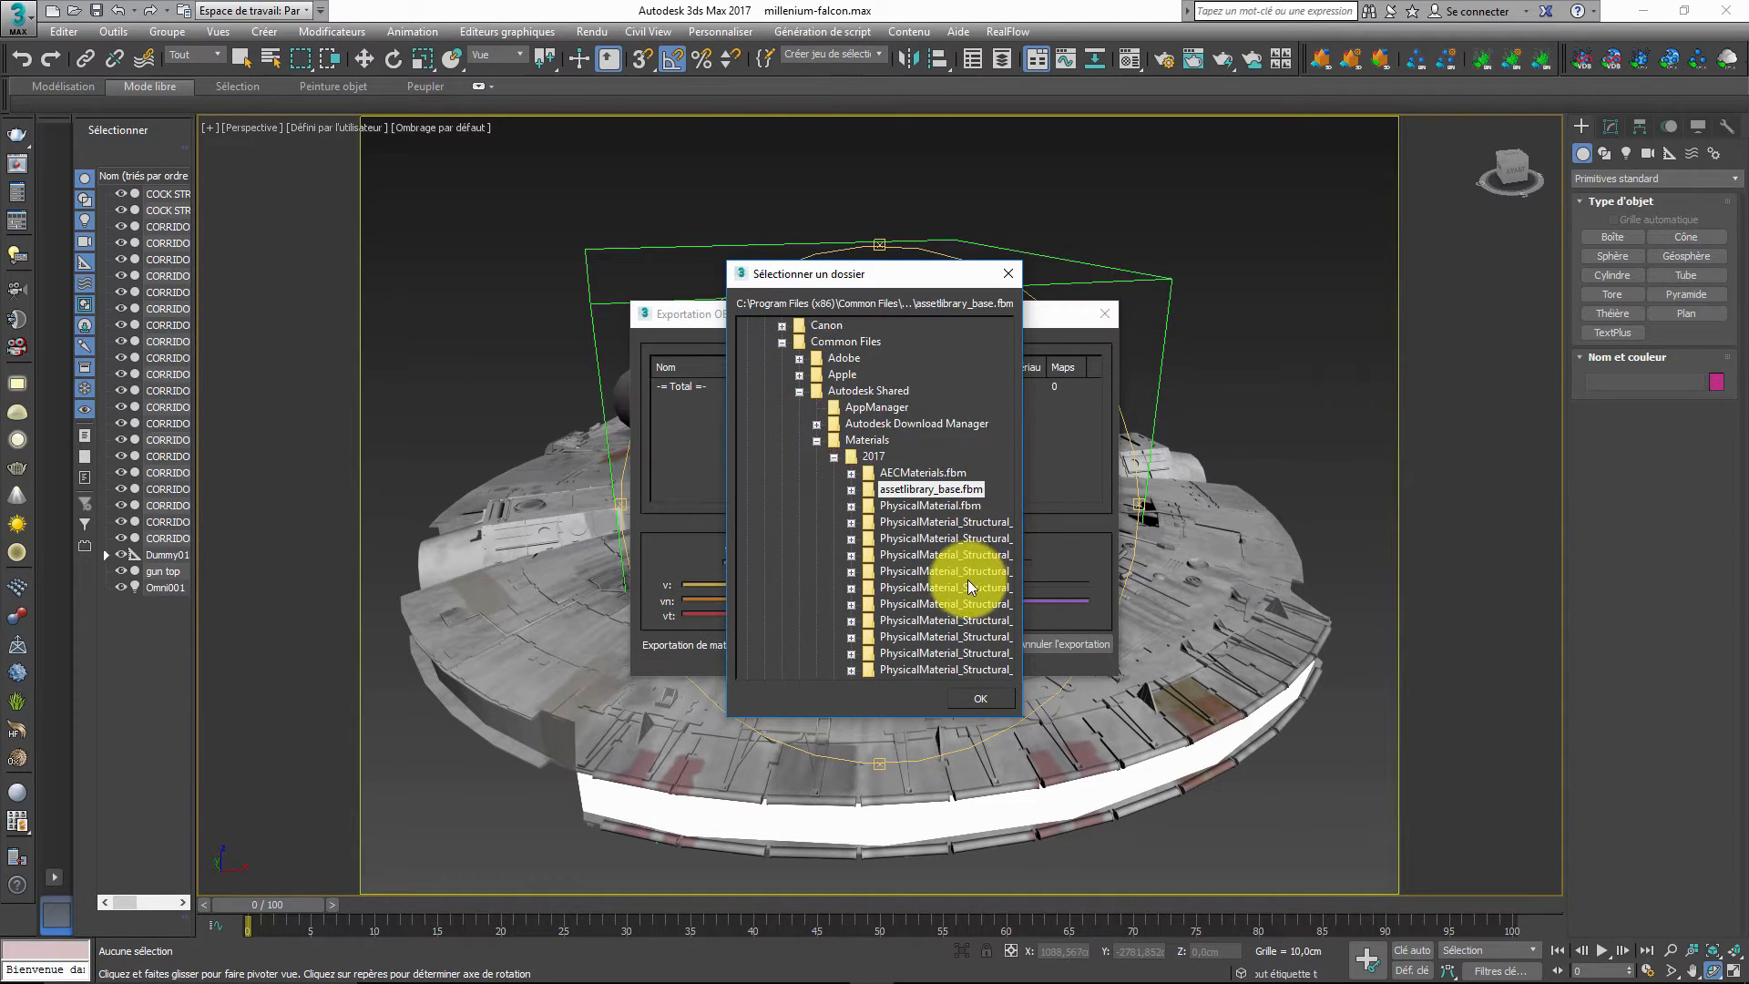
pyautogui.scroll(-10, 965, 583)
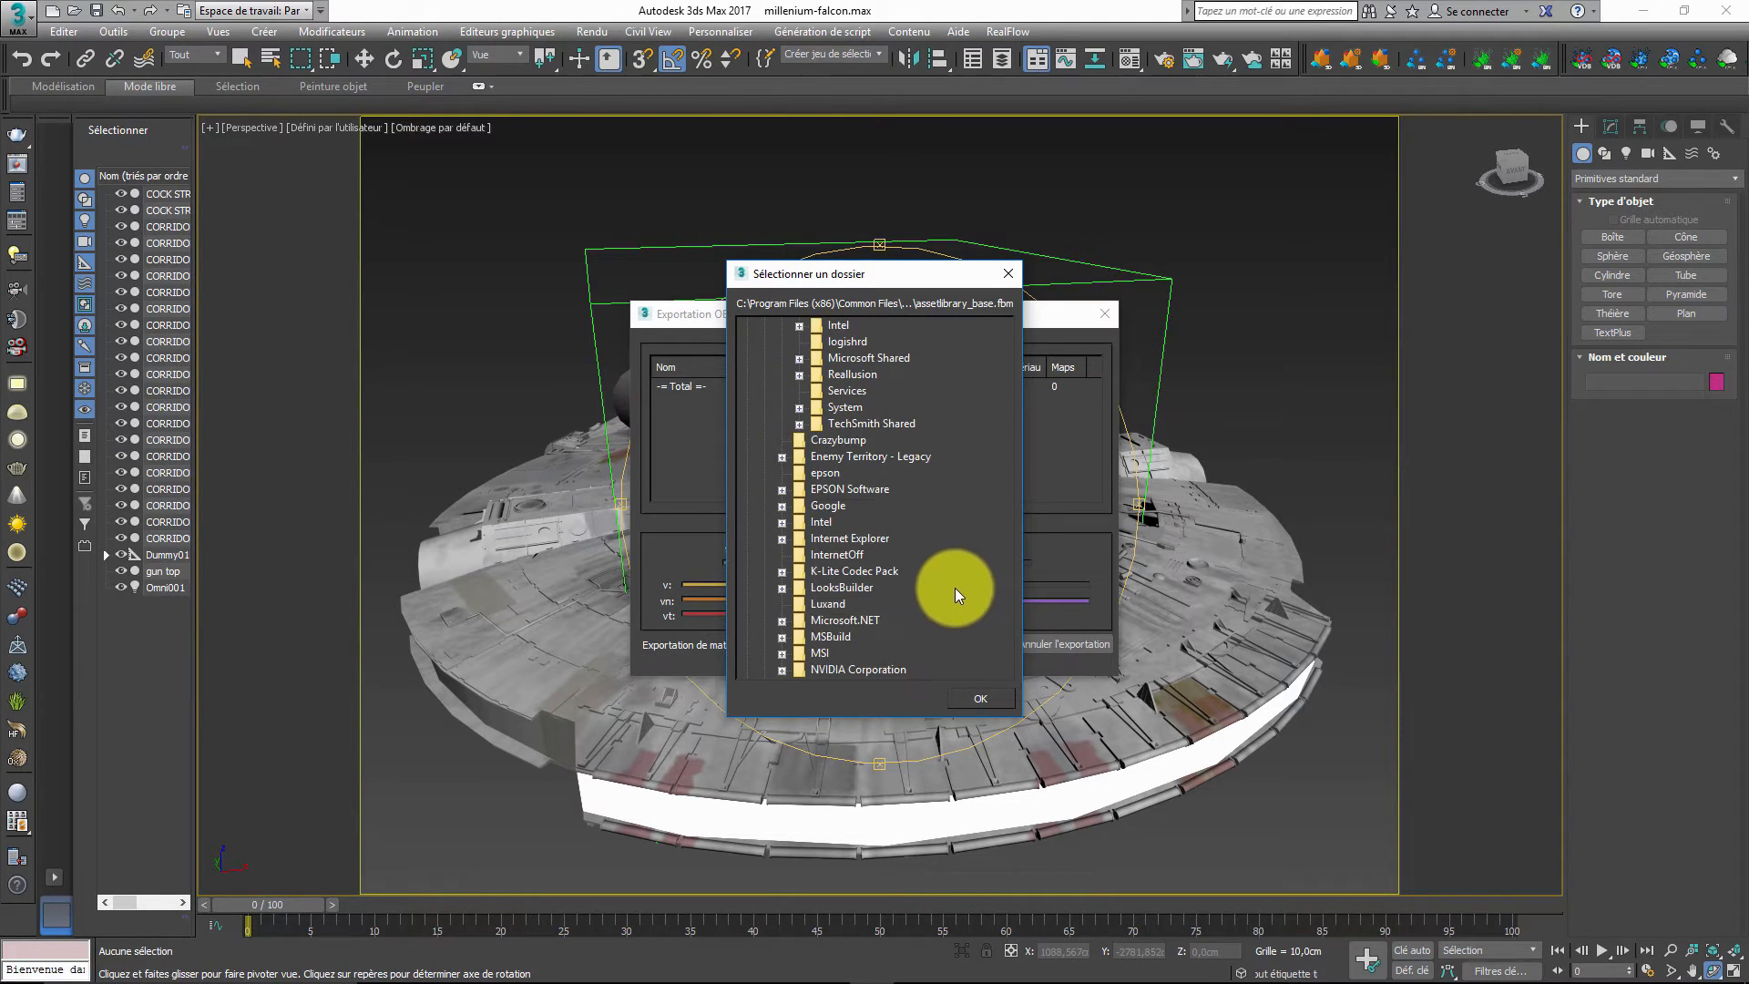
pyautogui.scroll(-8, 953, 588)
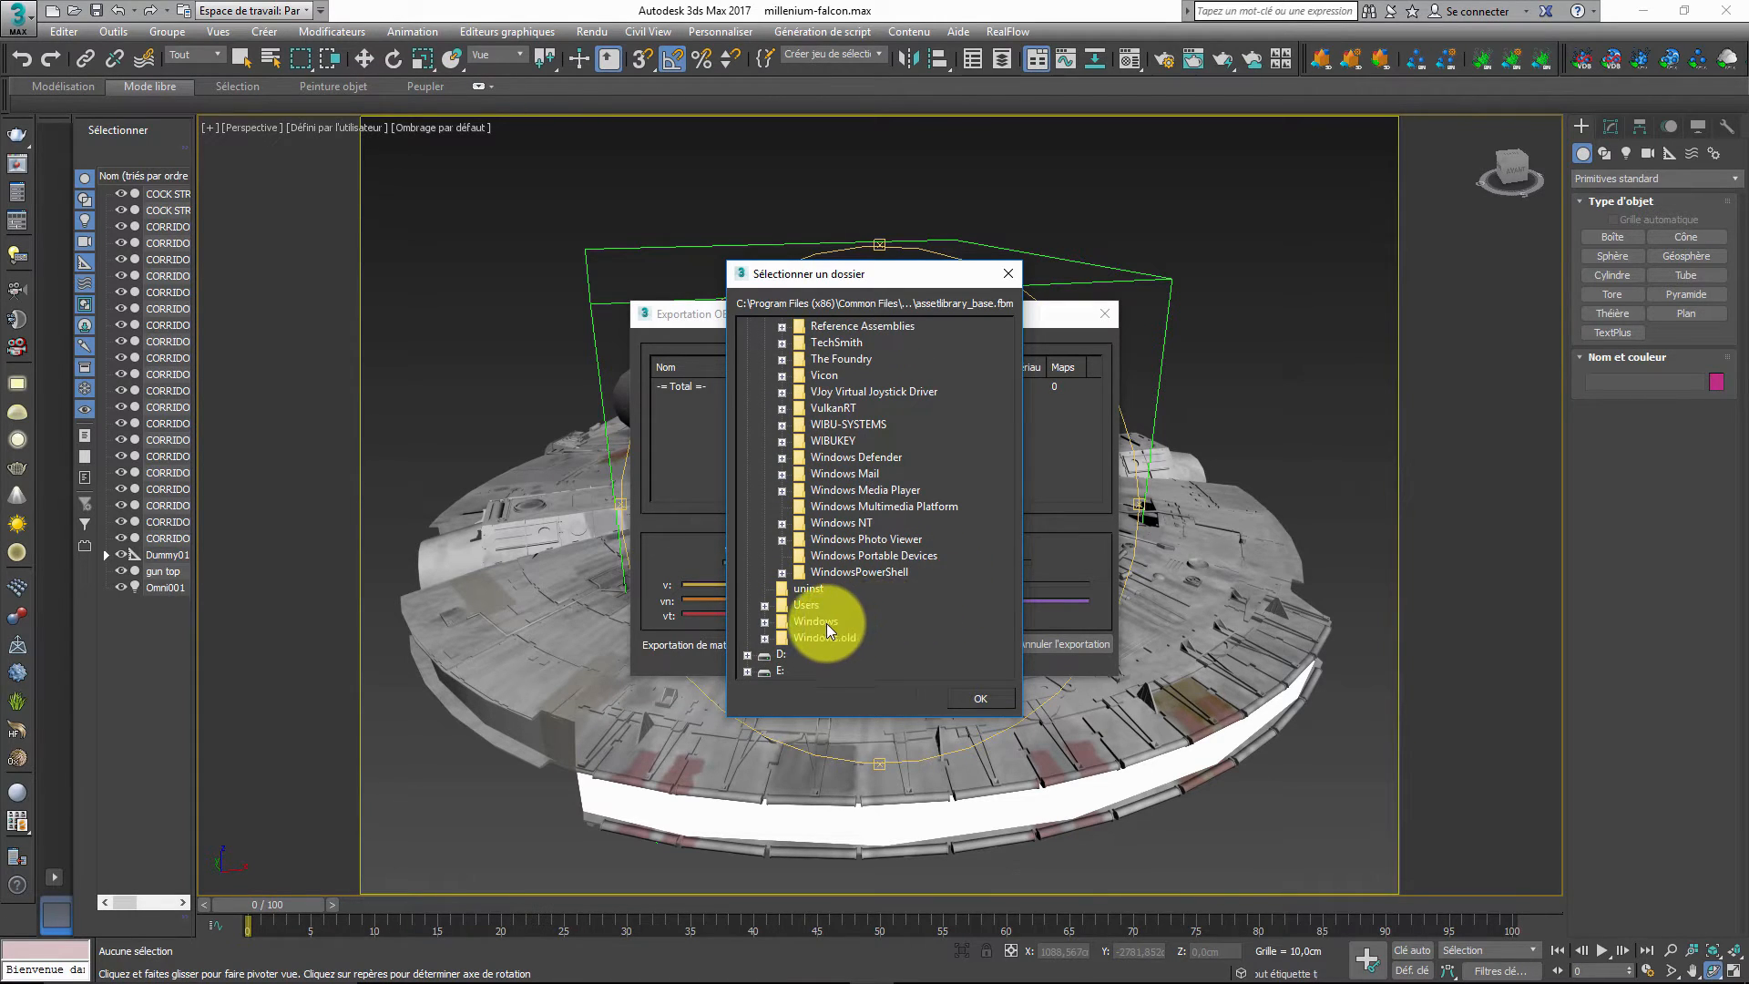
pyautogui.click(816, 605)
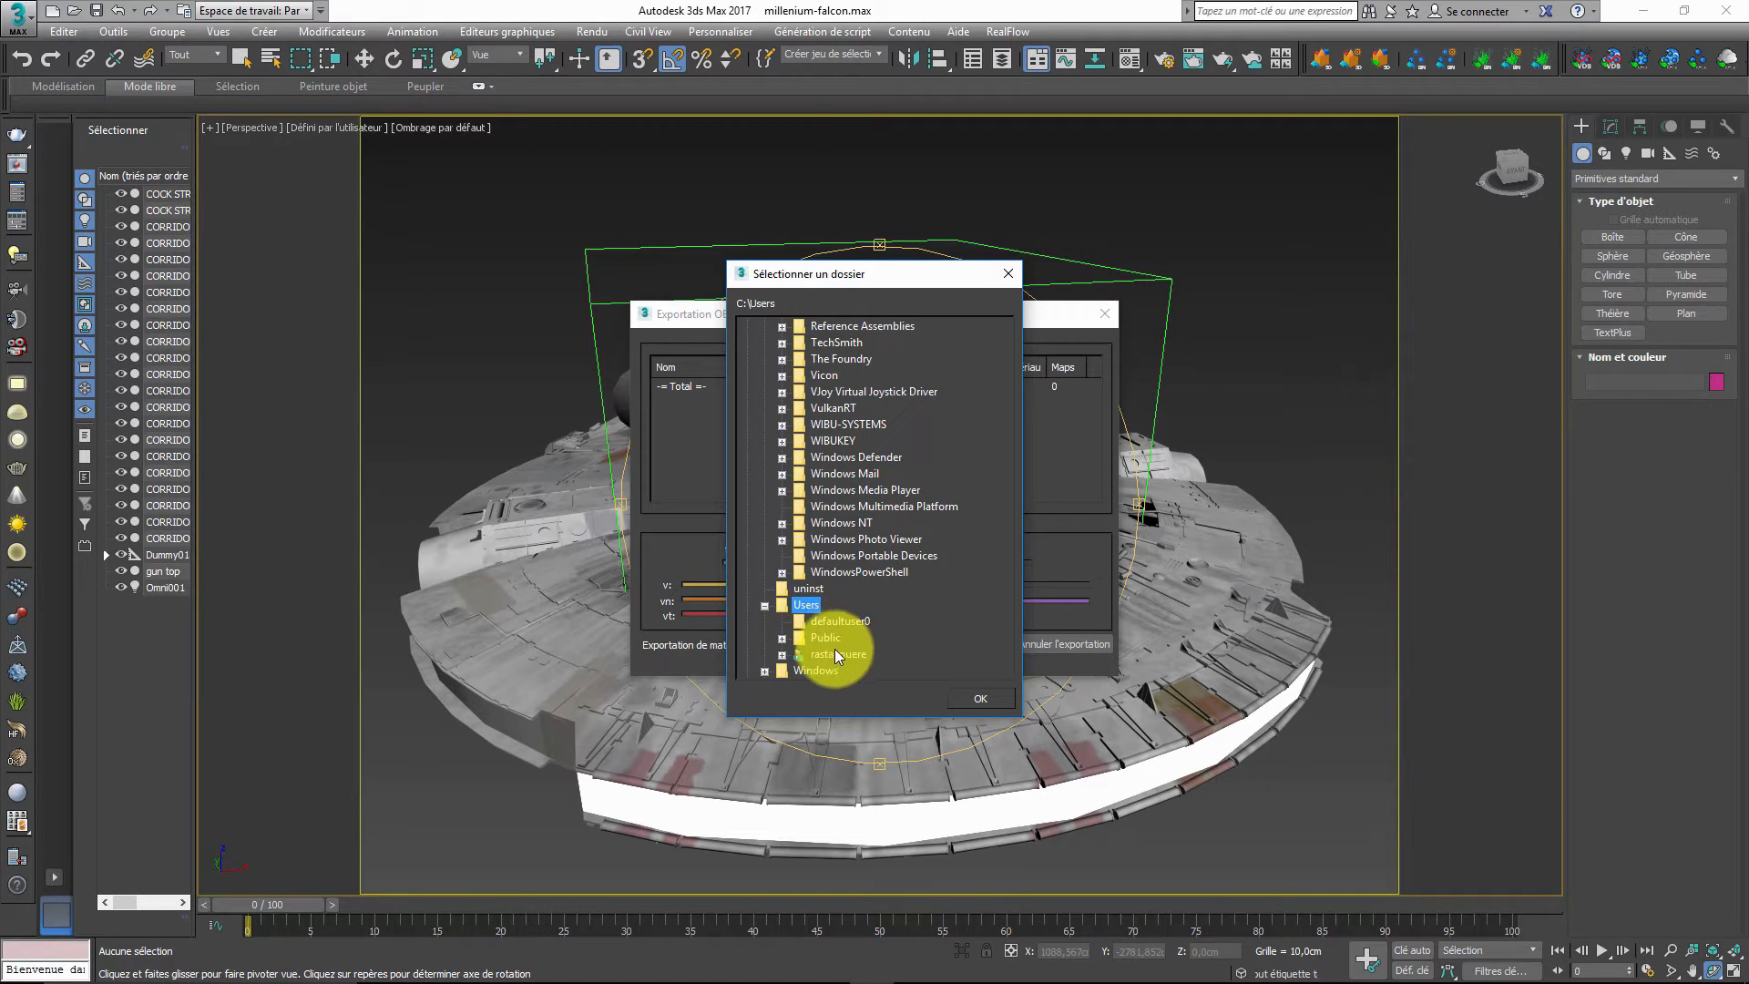
pyautogui.click(834, 654)
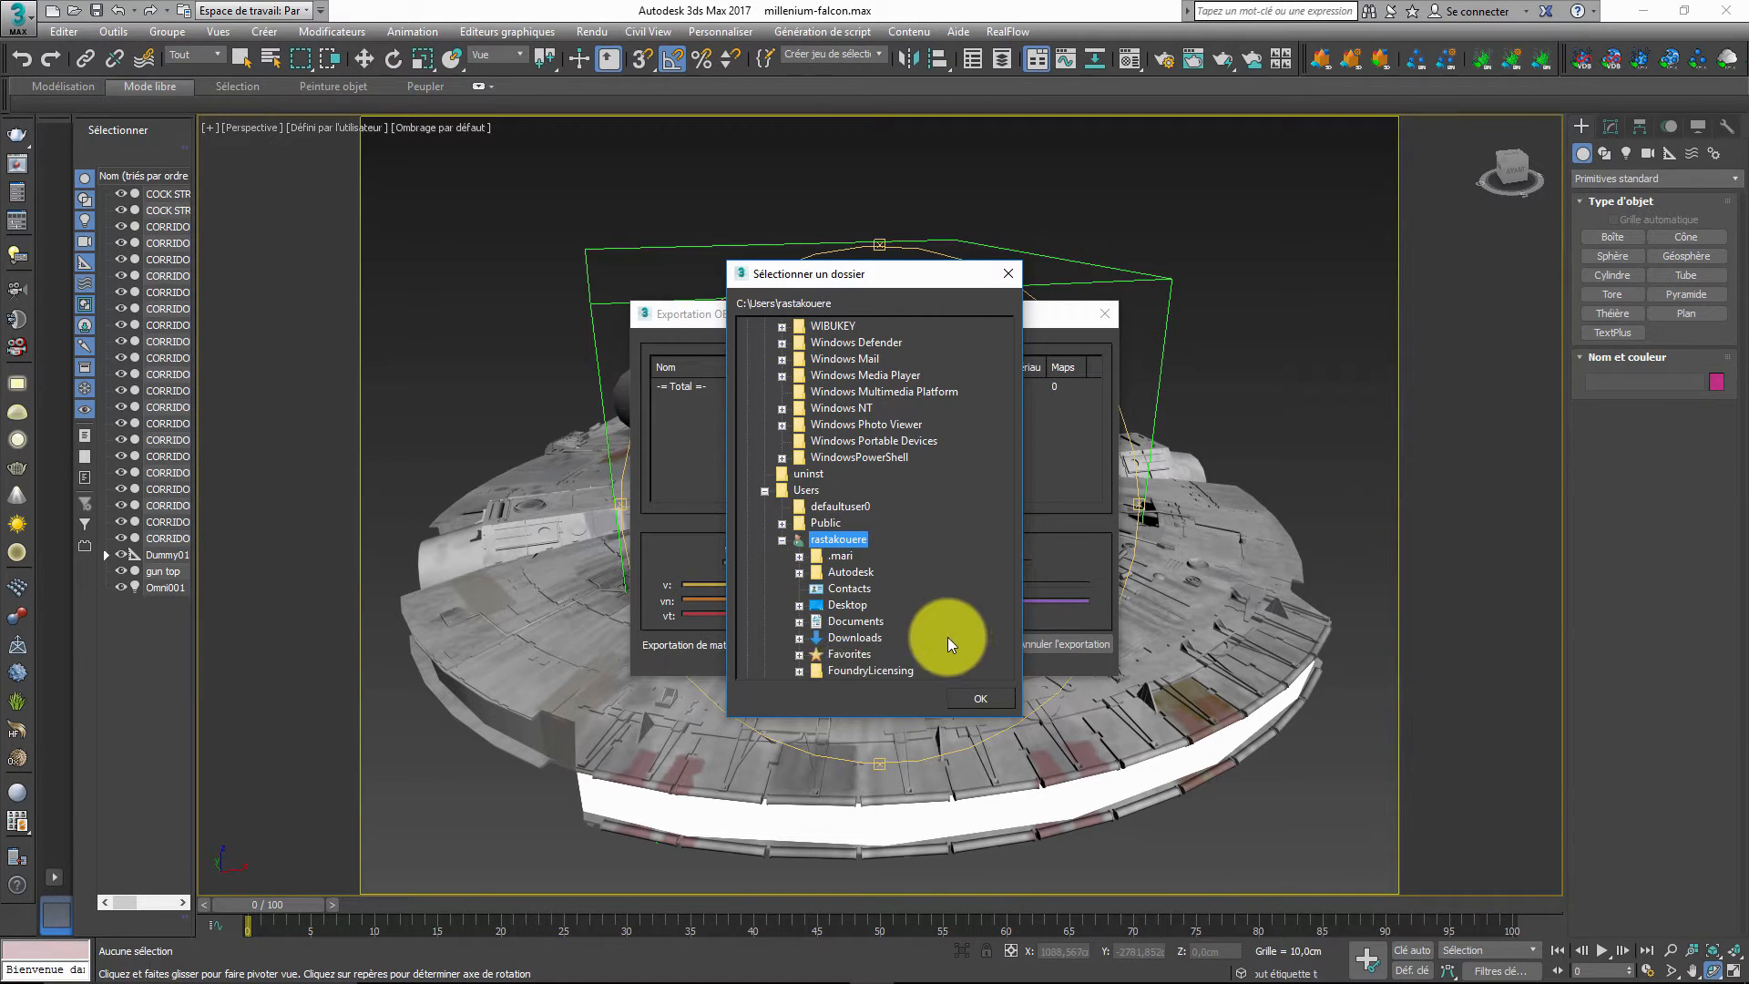
pyautogui.click(865, 606)
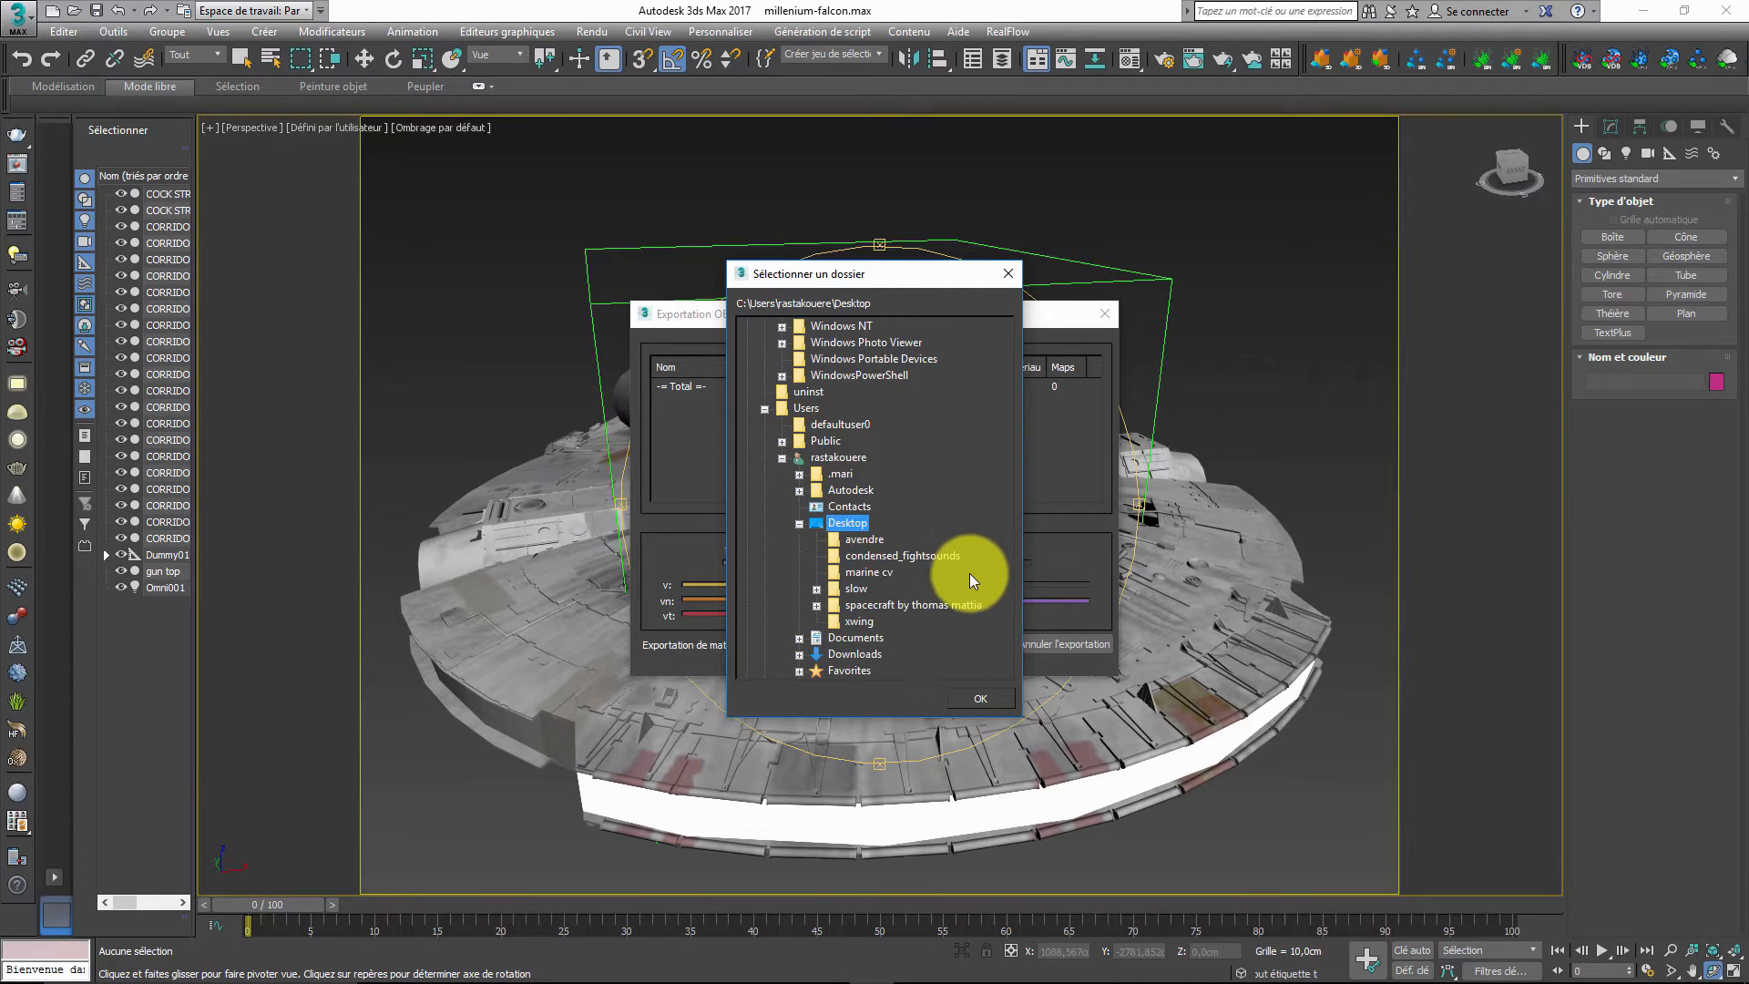
pyautogui.click(859, 588)
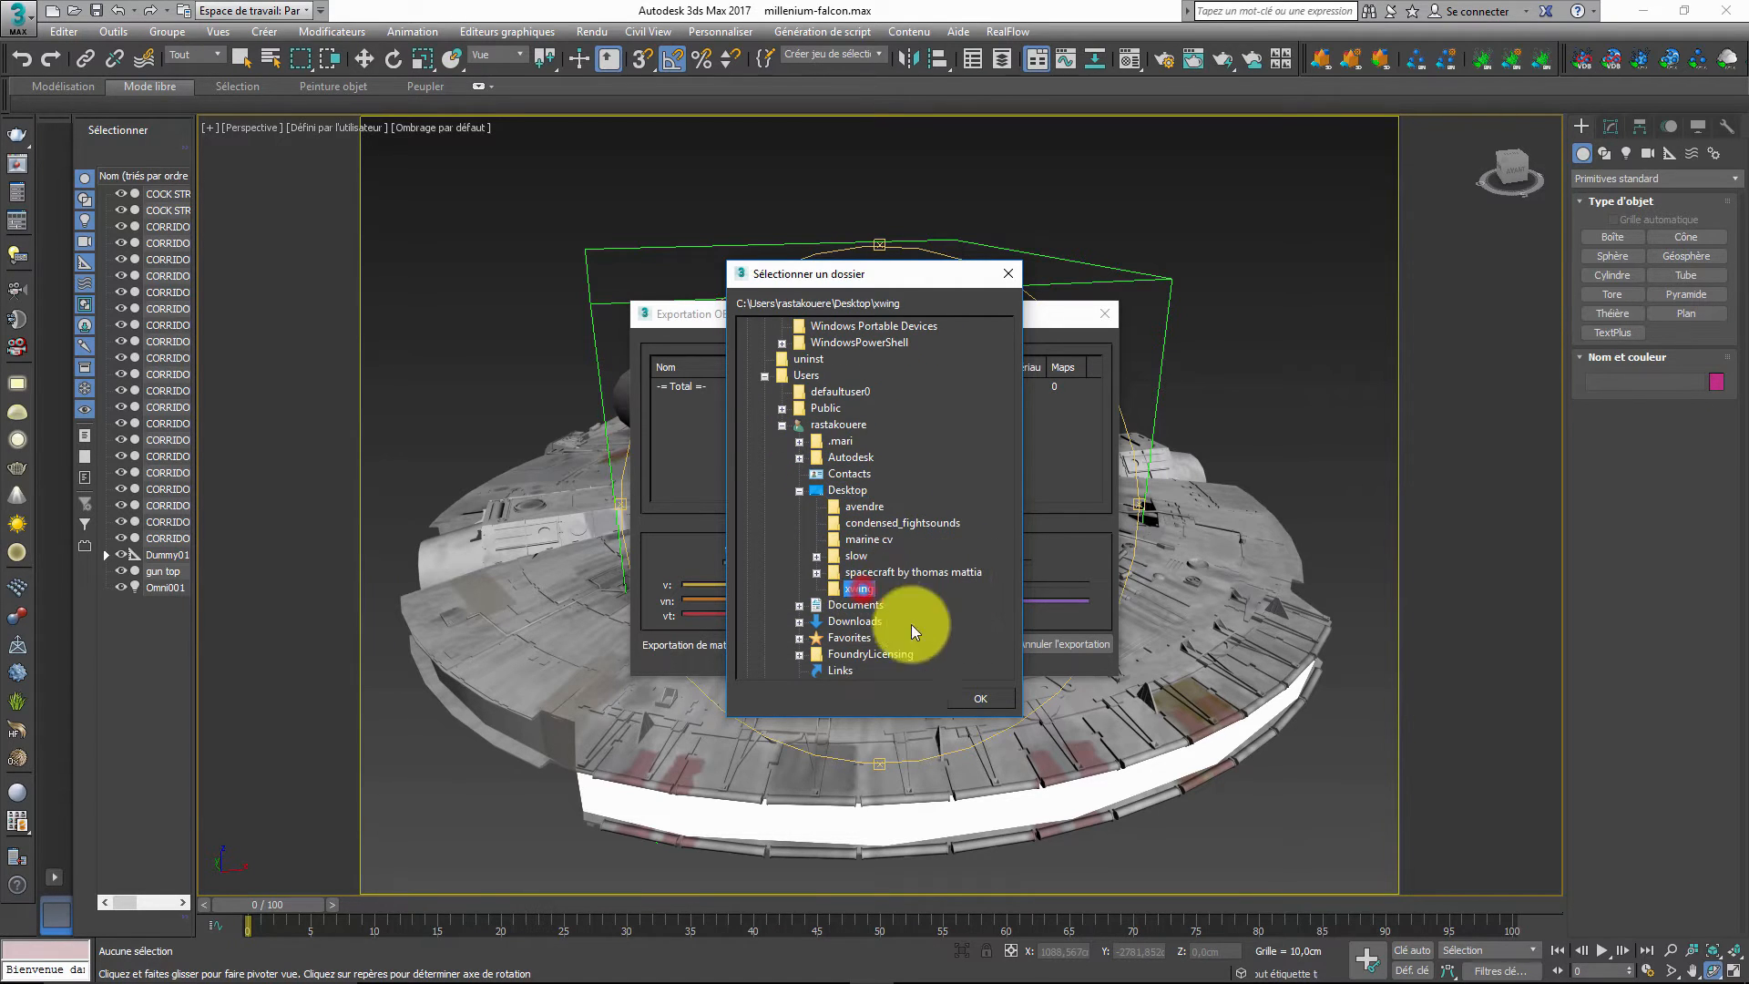
pyautogui.click(984, 696)
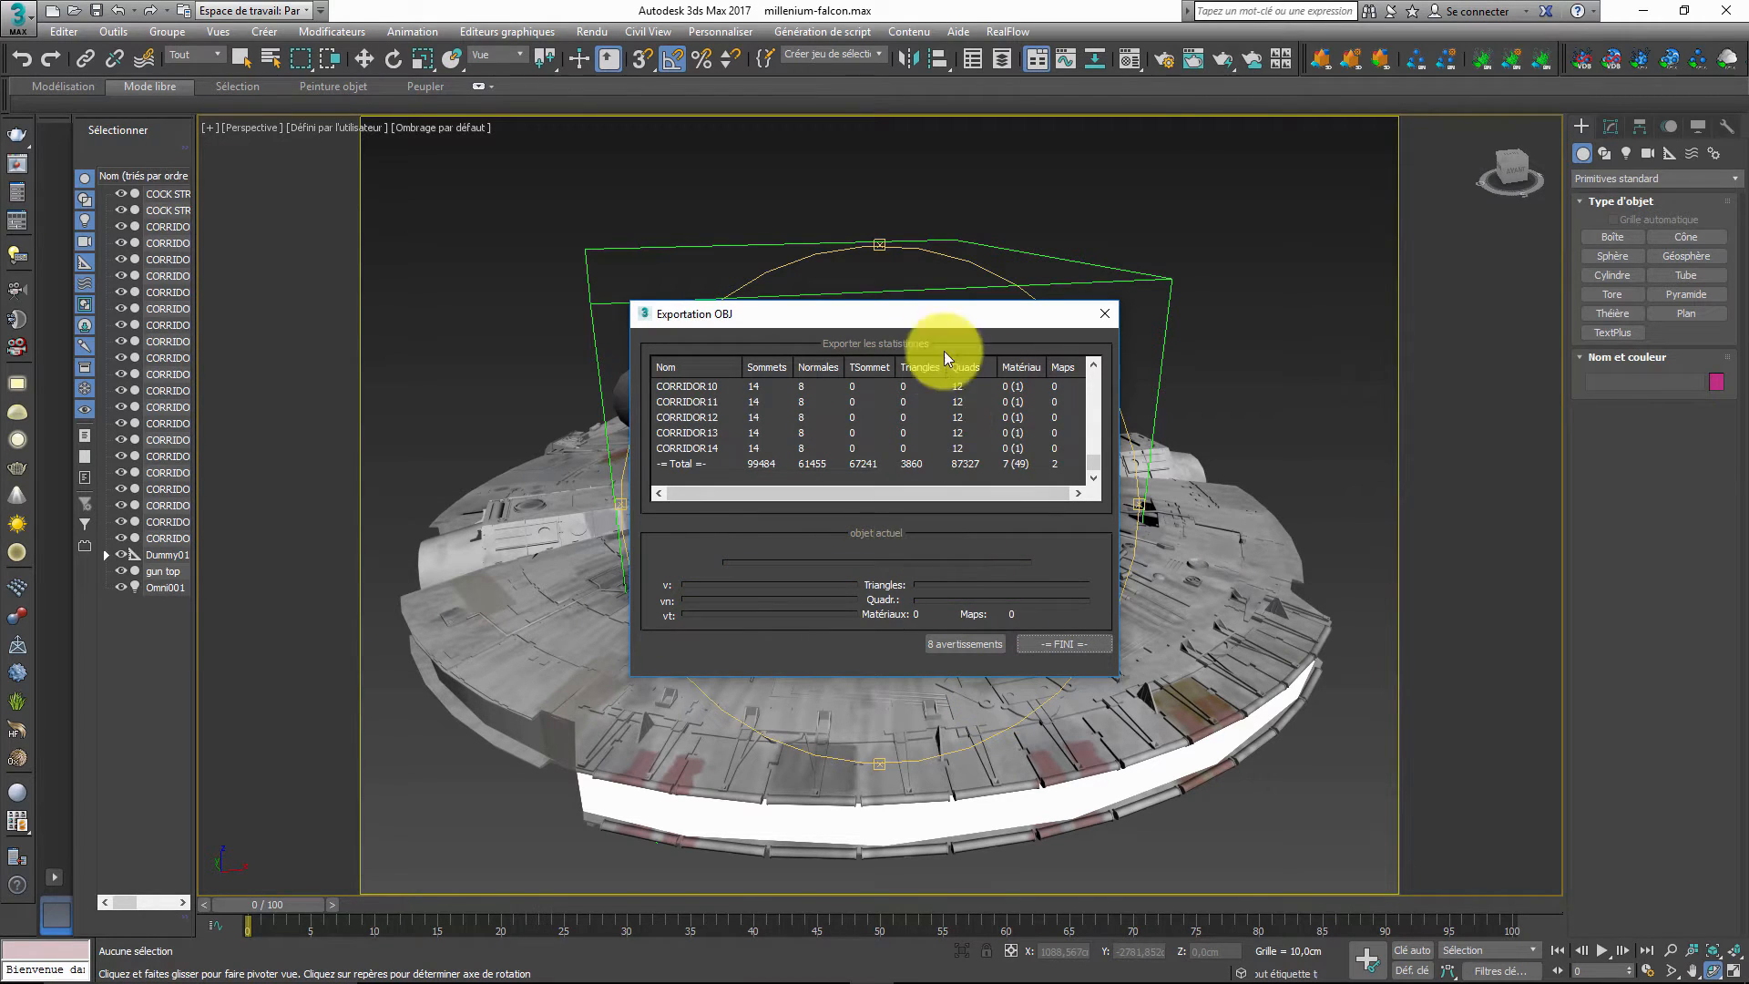
# - Finish the OBJ export and minimize 3ds Max to return to the glow composition in After Effects
pyautogui.moveTo(896, 315); pyautogui.dragTo(877, 286)
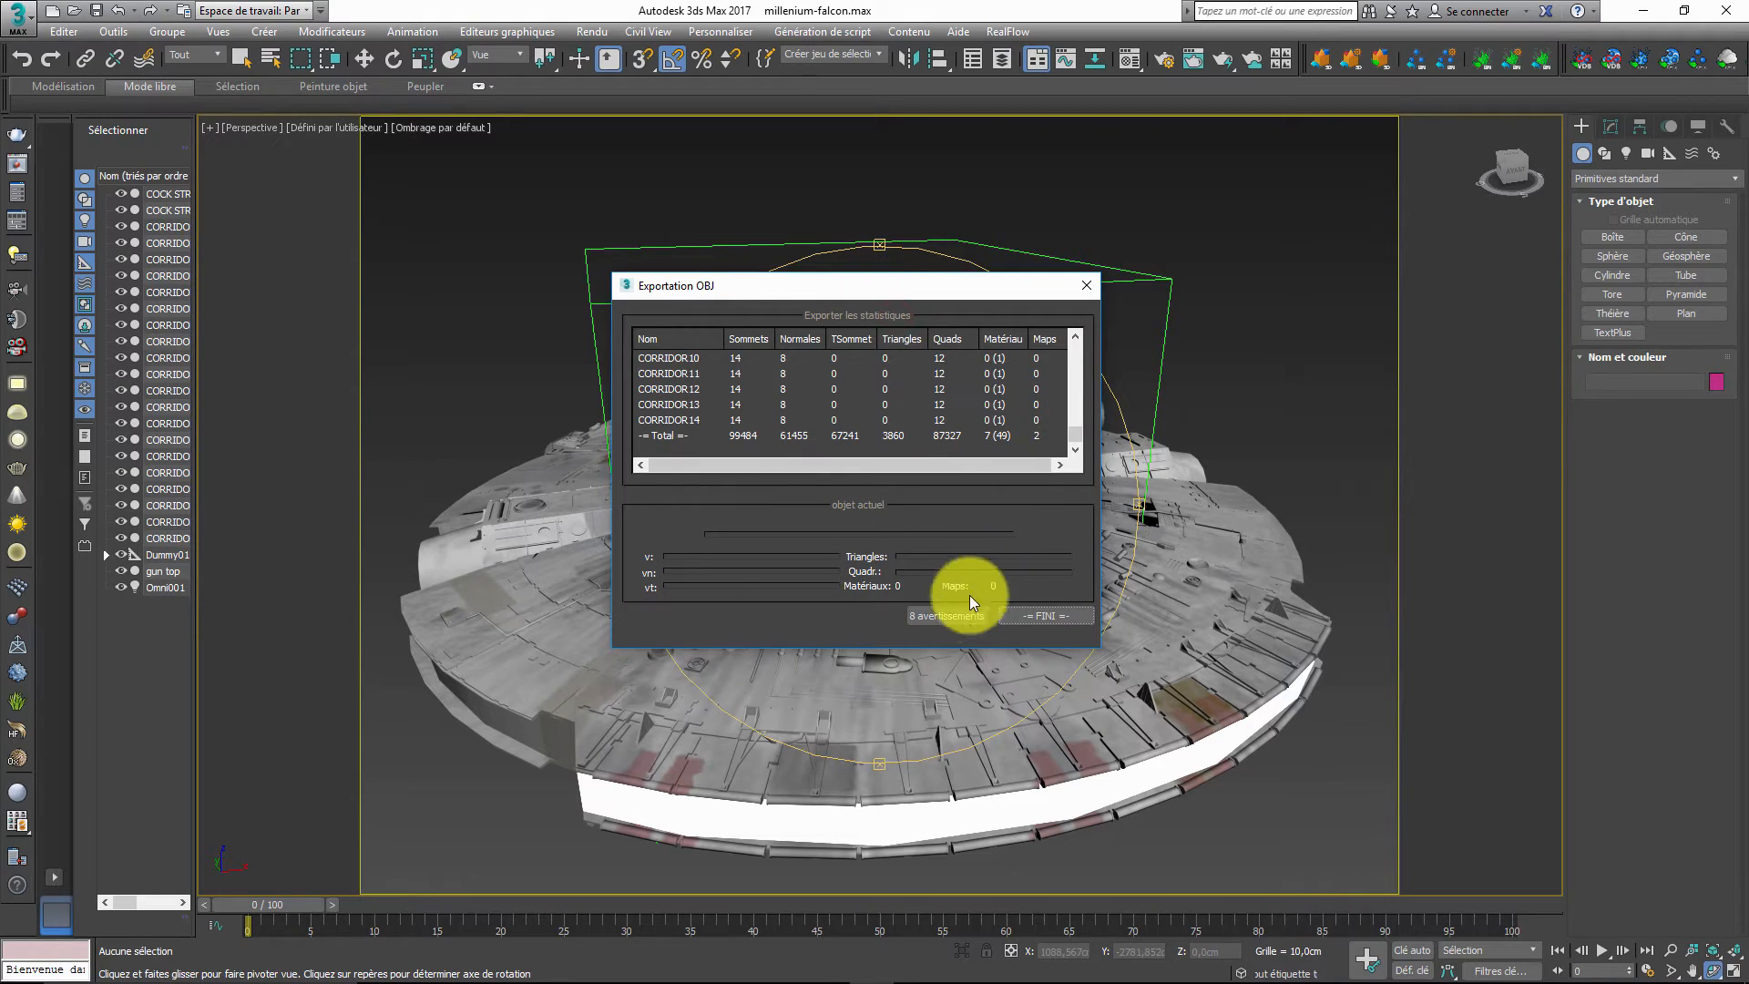
pyautogui.click(1022, 615)
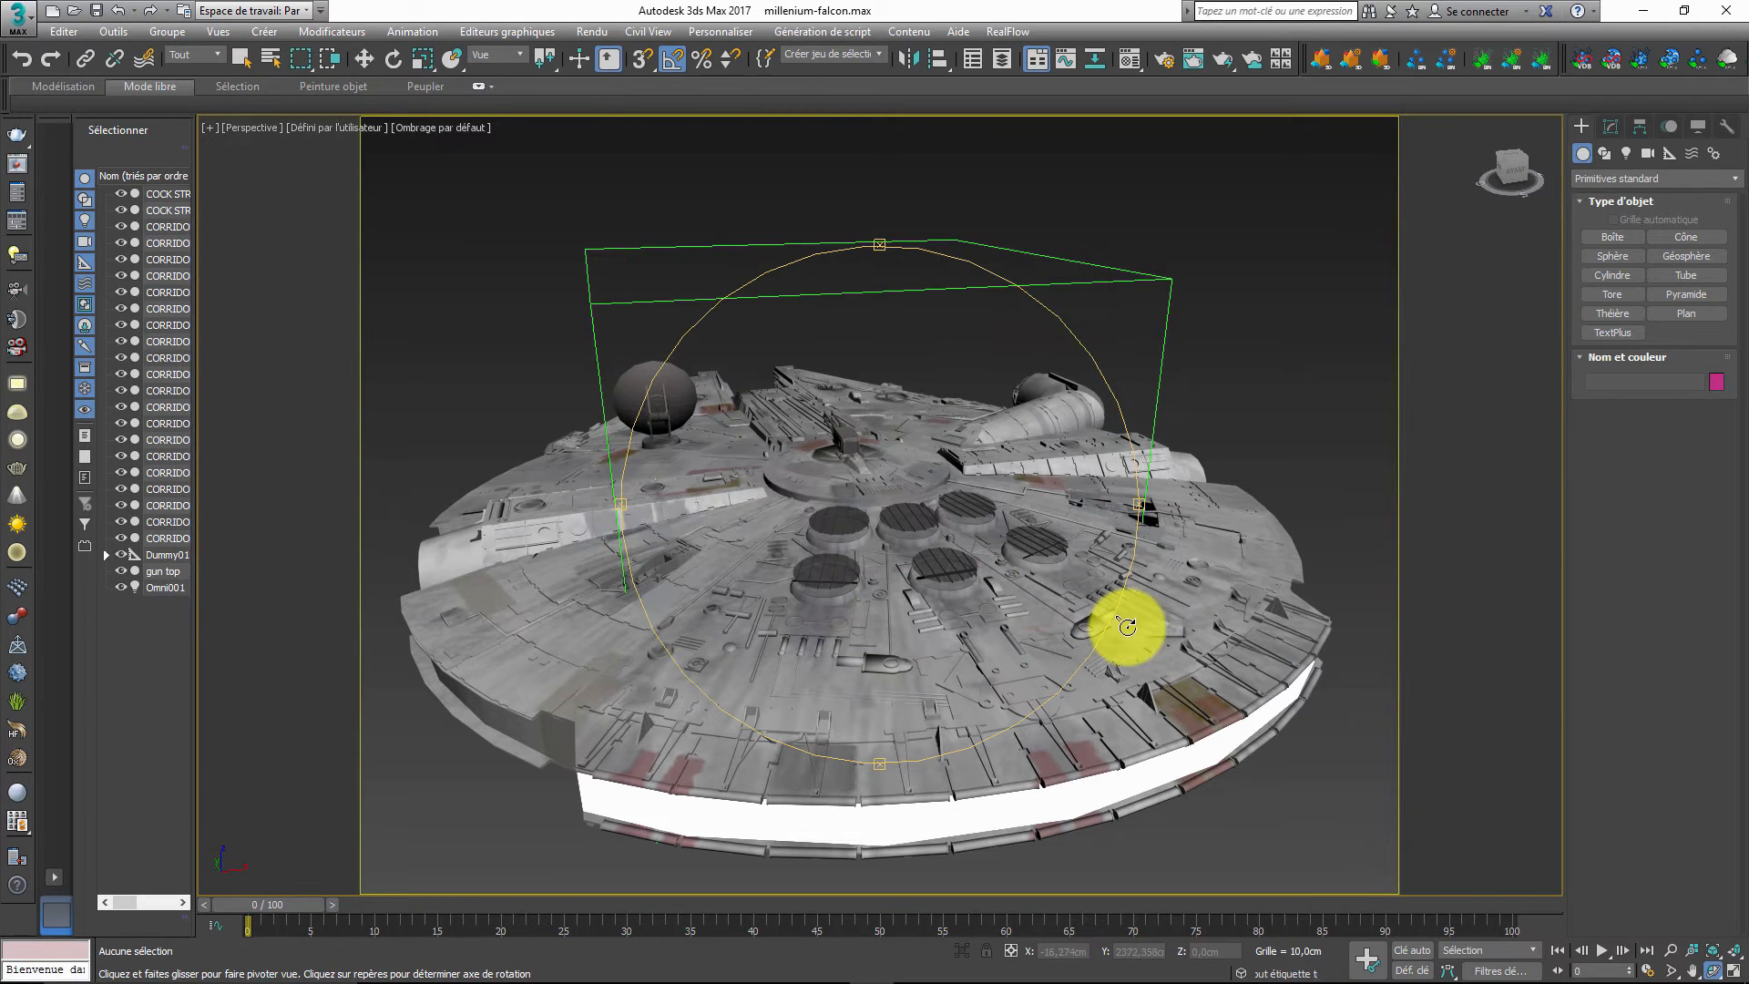
pyautogui.click(1642, 11)
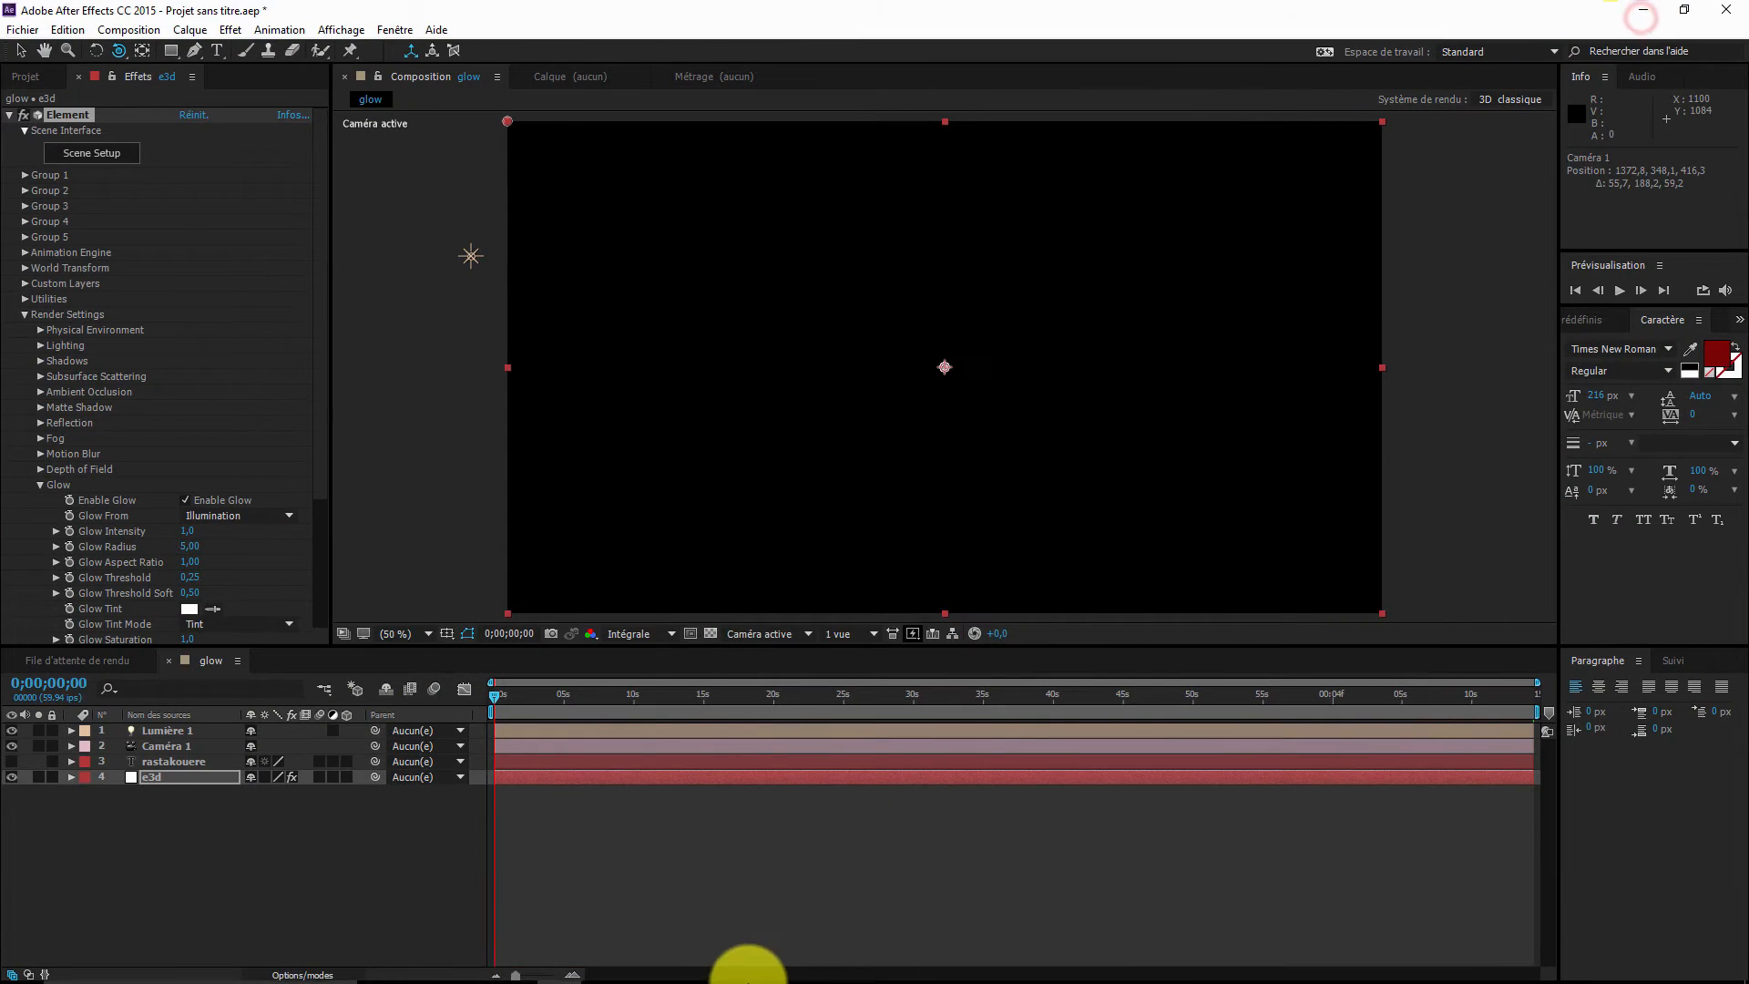
# - In Element's Scene Setup, import millenium-falcon.obj from the xwing desktop folder with the default import preferences
pyautogui.click(98, 155)
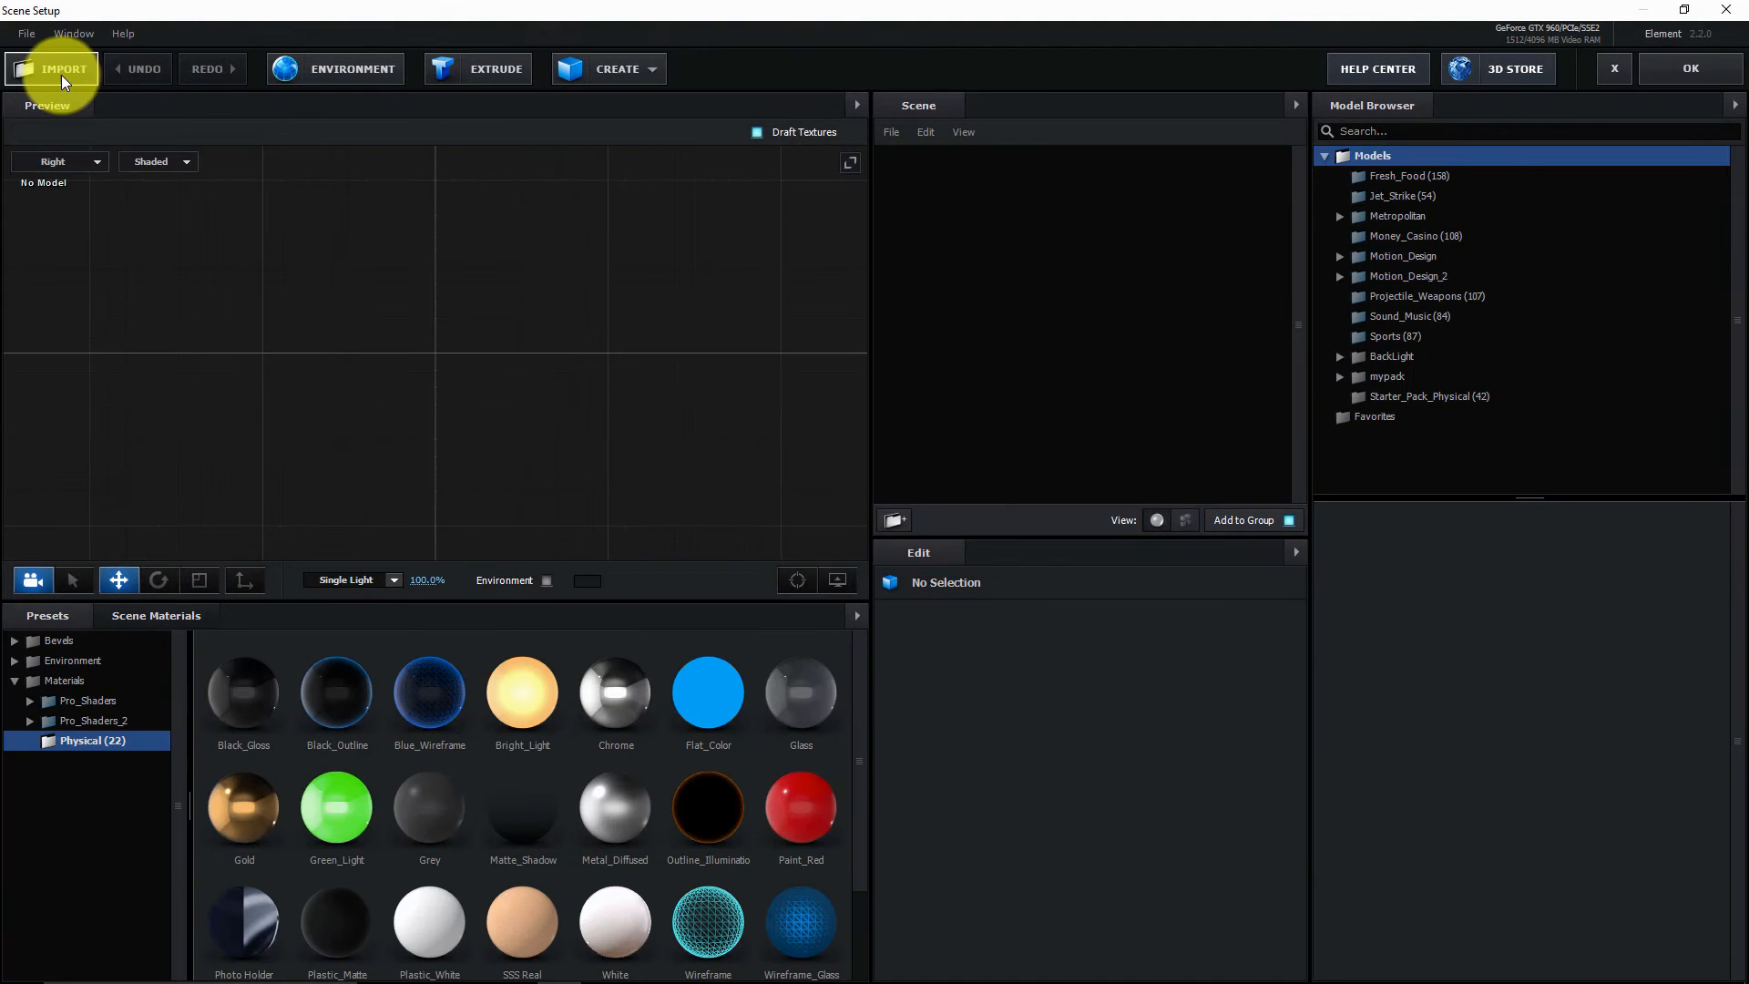
pyautogui.click(61, 73)
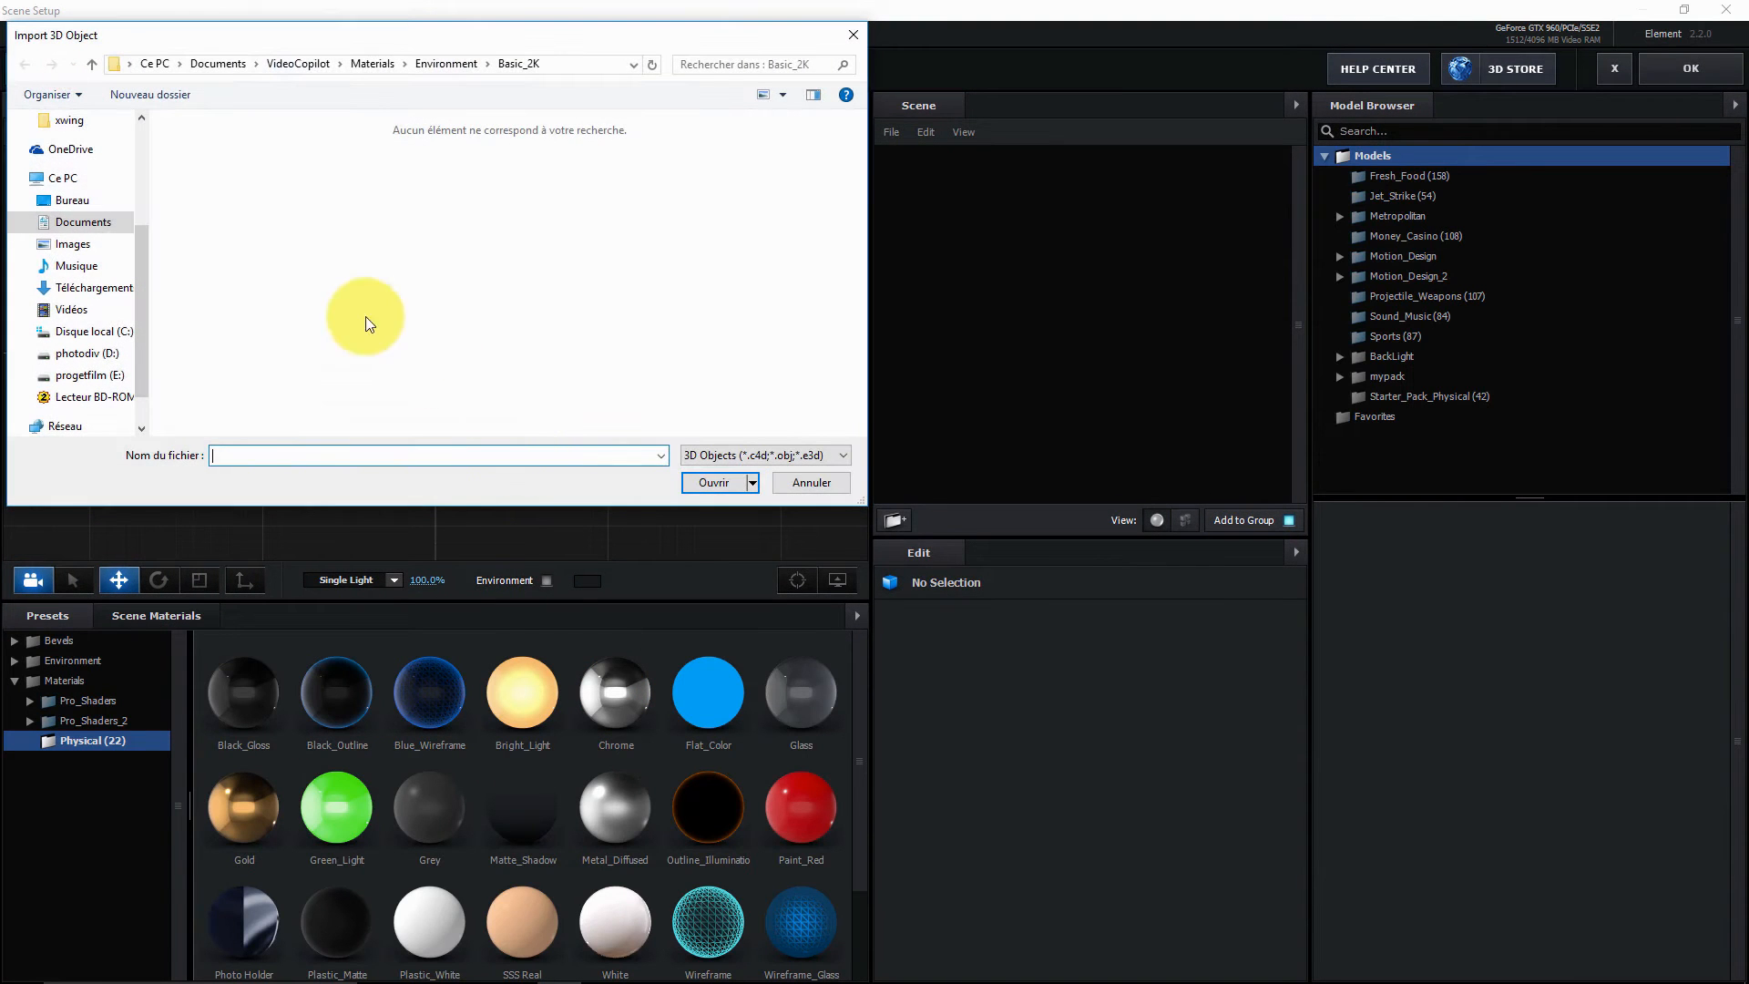
pyautogui.click(91, 200)
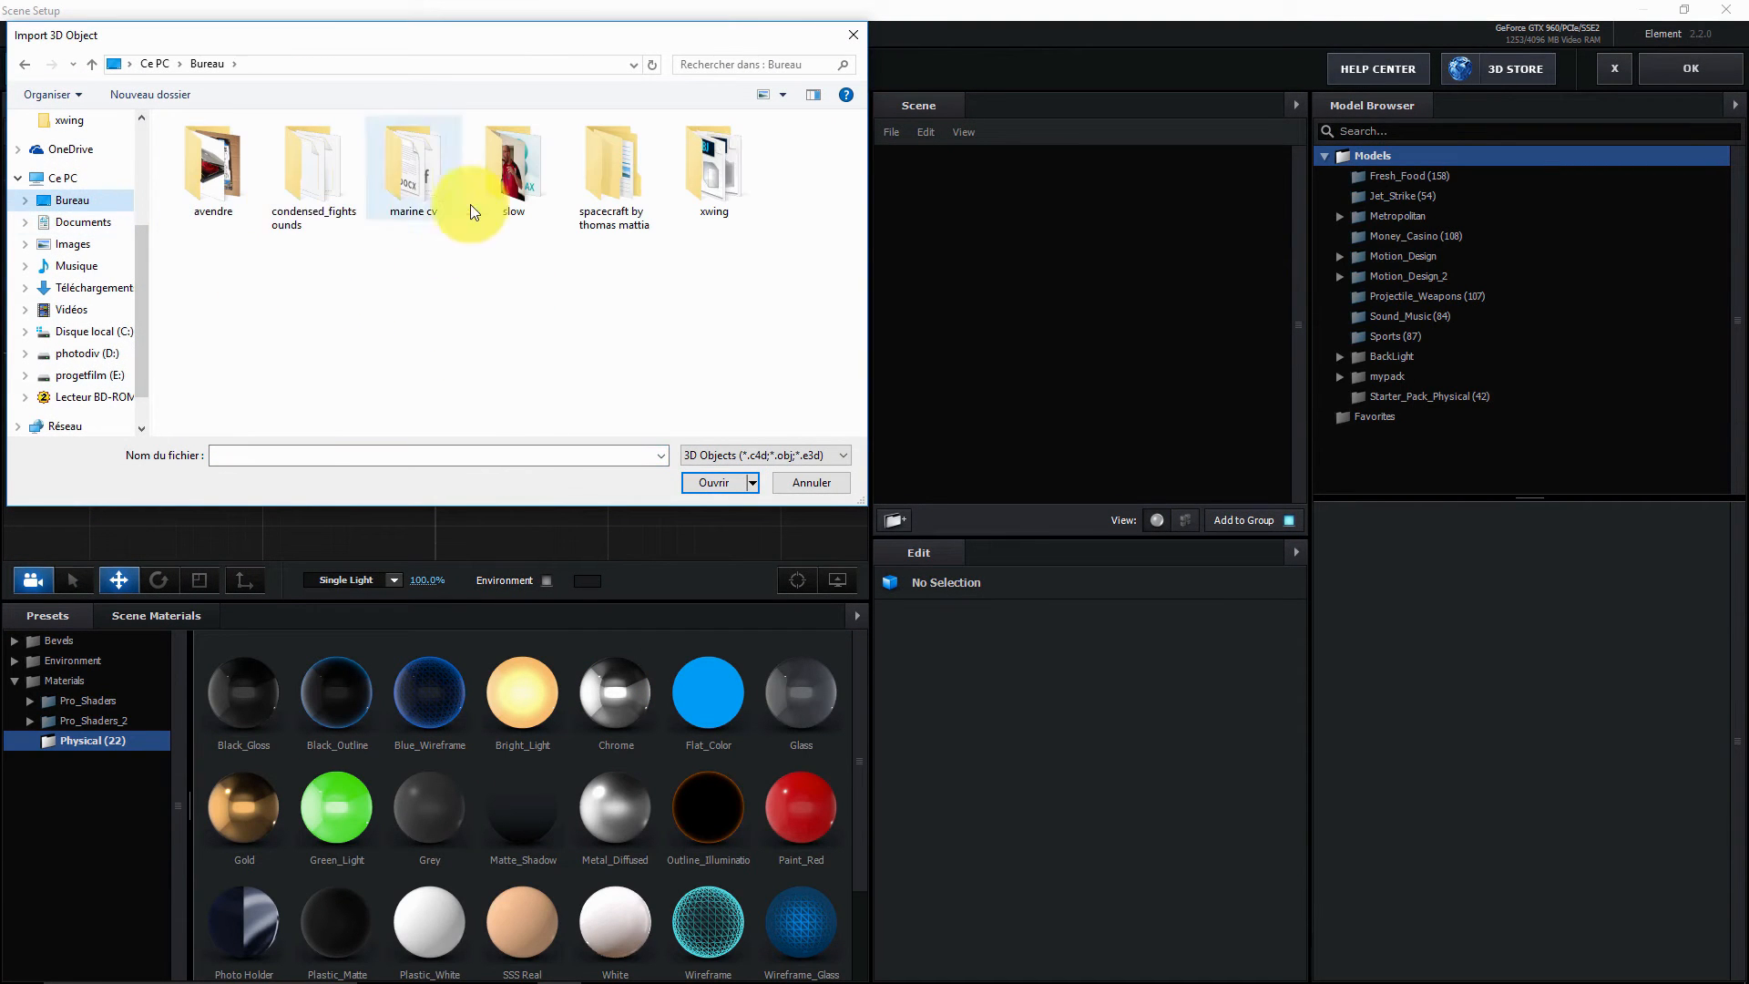
pyautogui.doubleClick(715, 178)
pyautogui.doubleClick(233, 196)
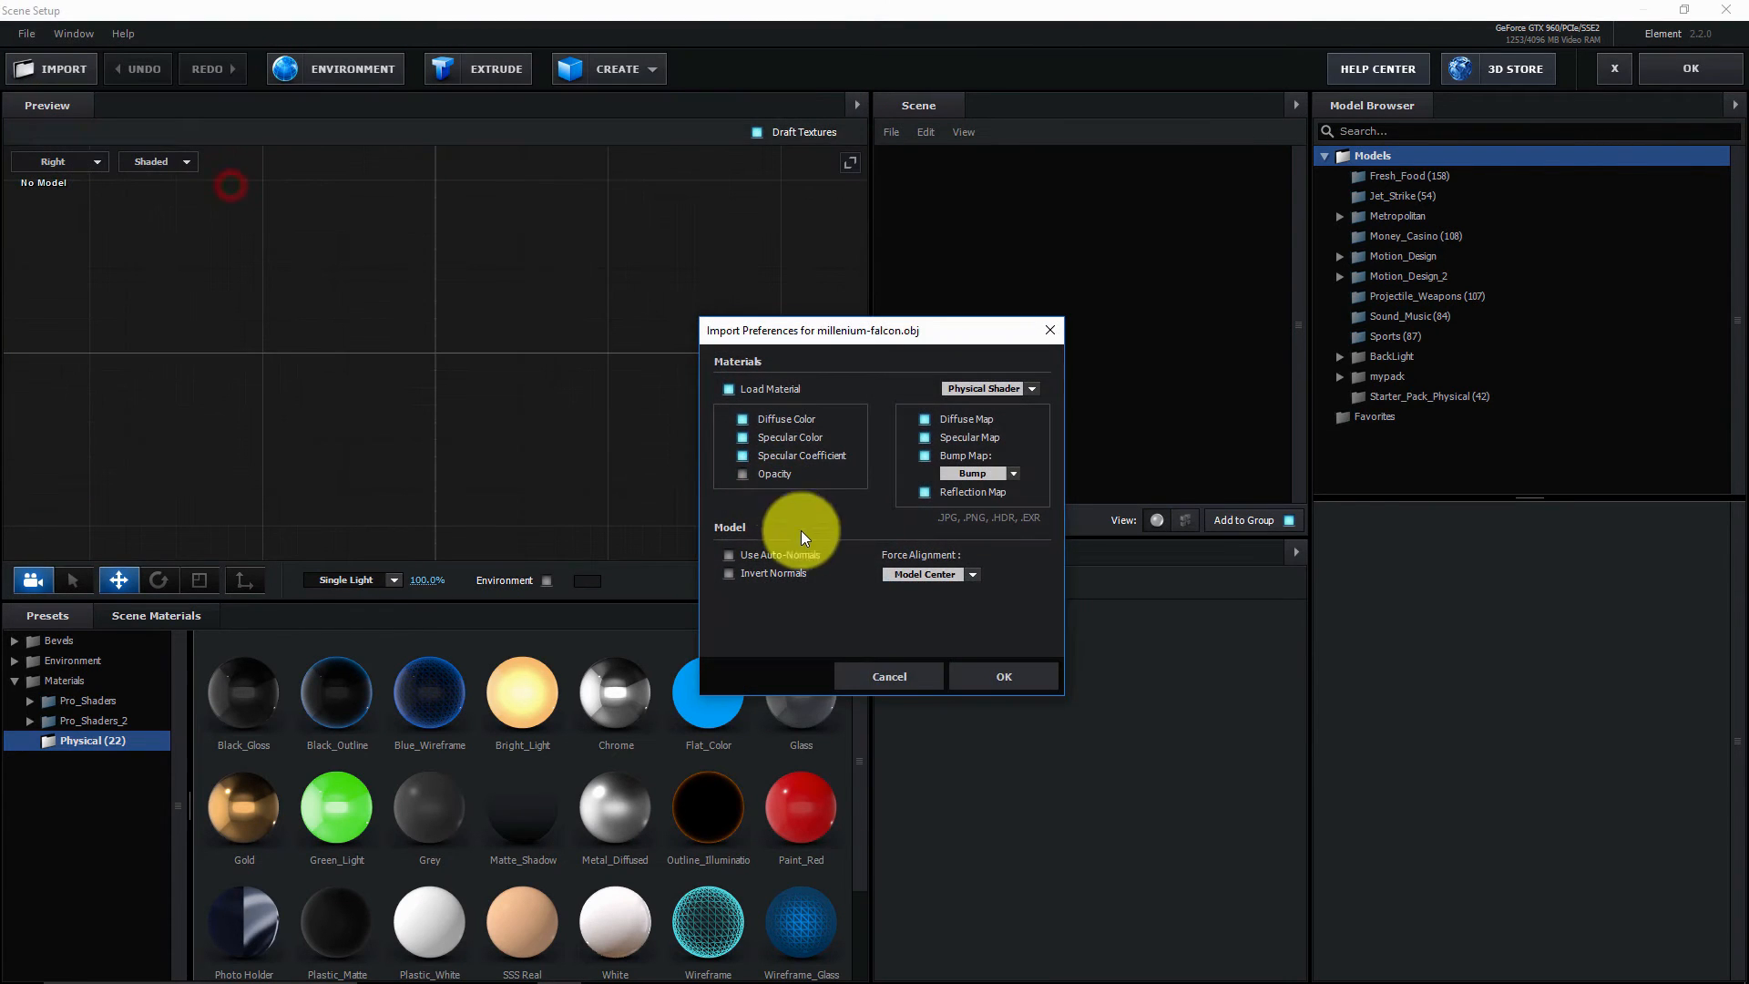
pyautogui.click(980, 676)
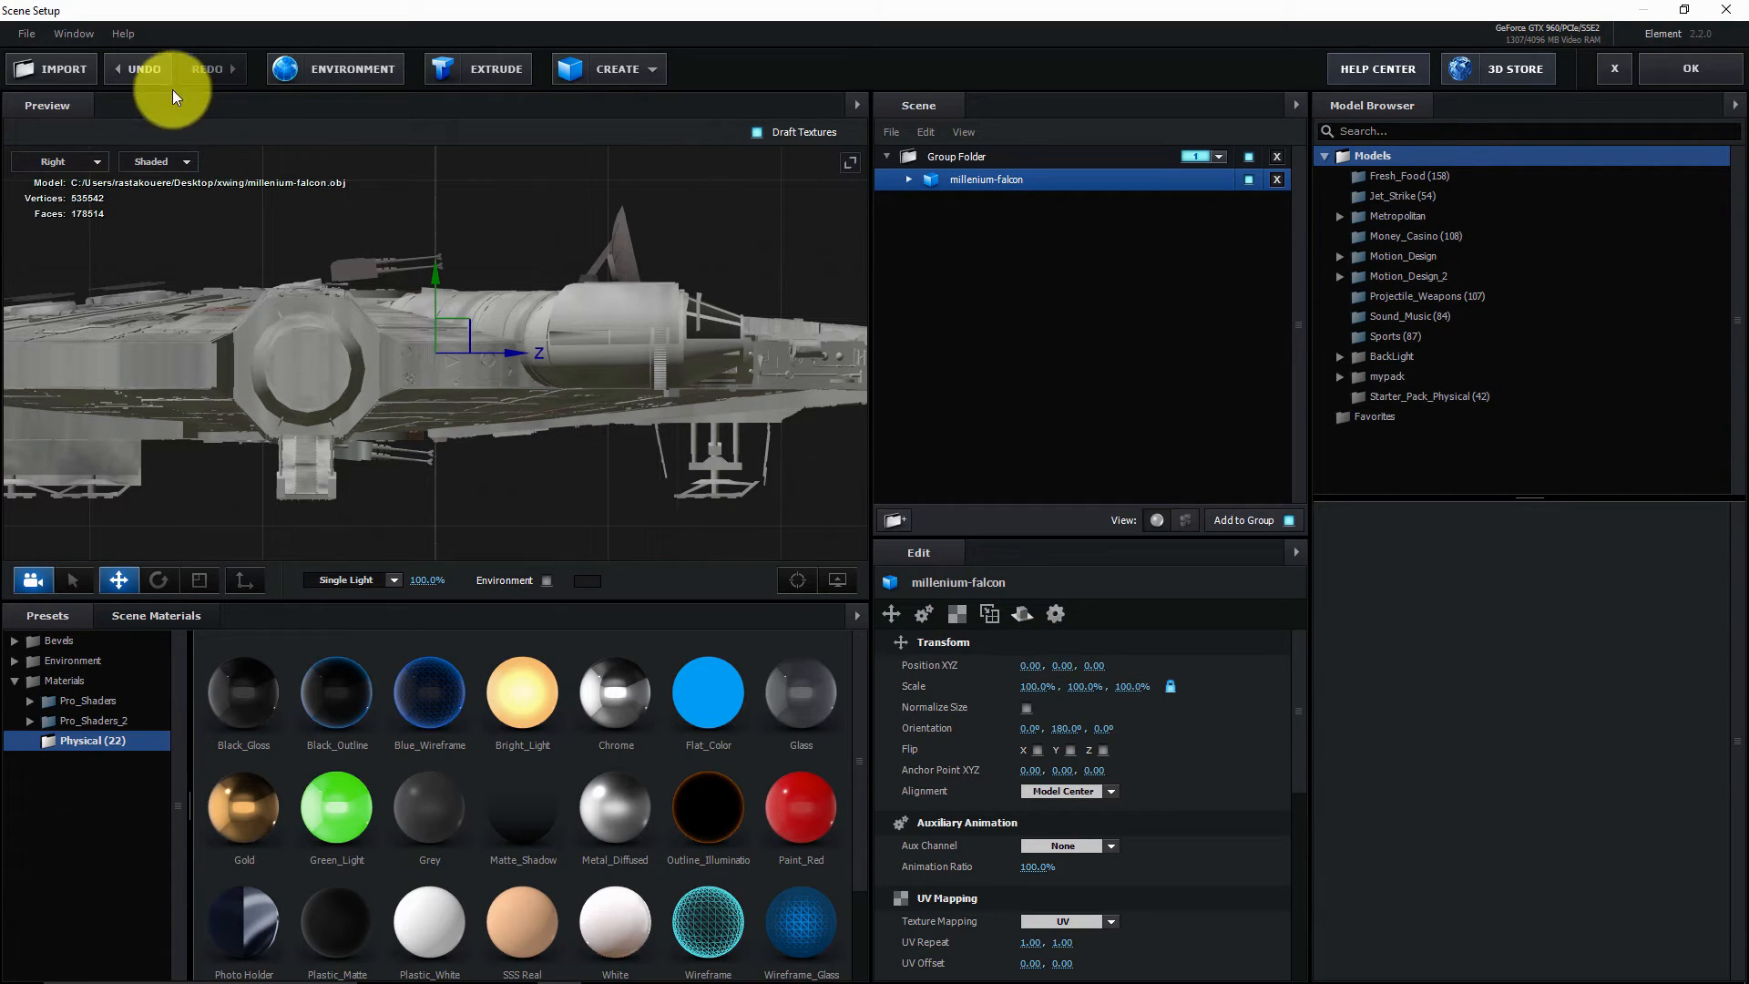
# - Show the ship in the Perspective preview with its rear side in view, and expand the millenium-falcon material list
pyautogui.click(63, 157)
pyautogui.click(68, 167)
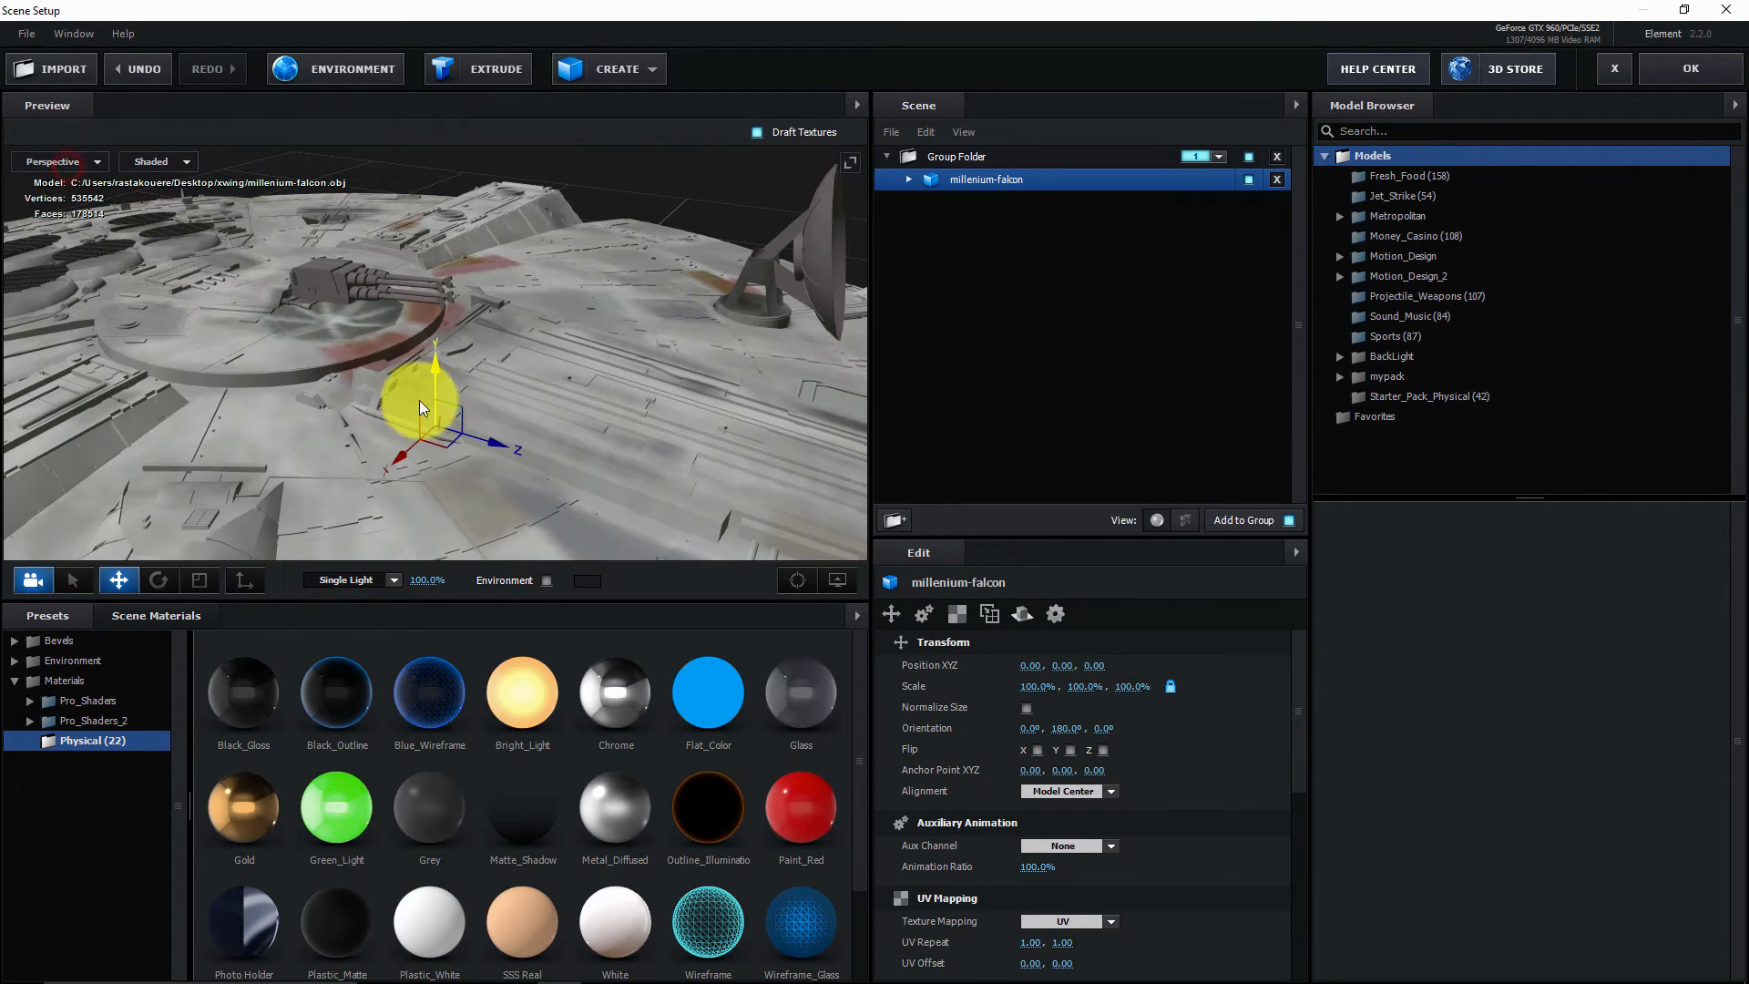
pyautogui.scroll(-10, 603, 382)
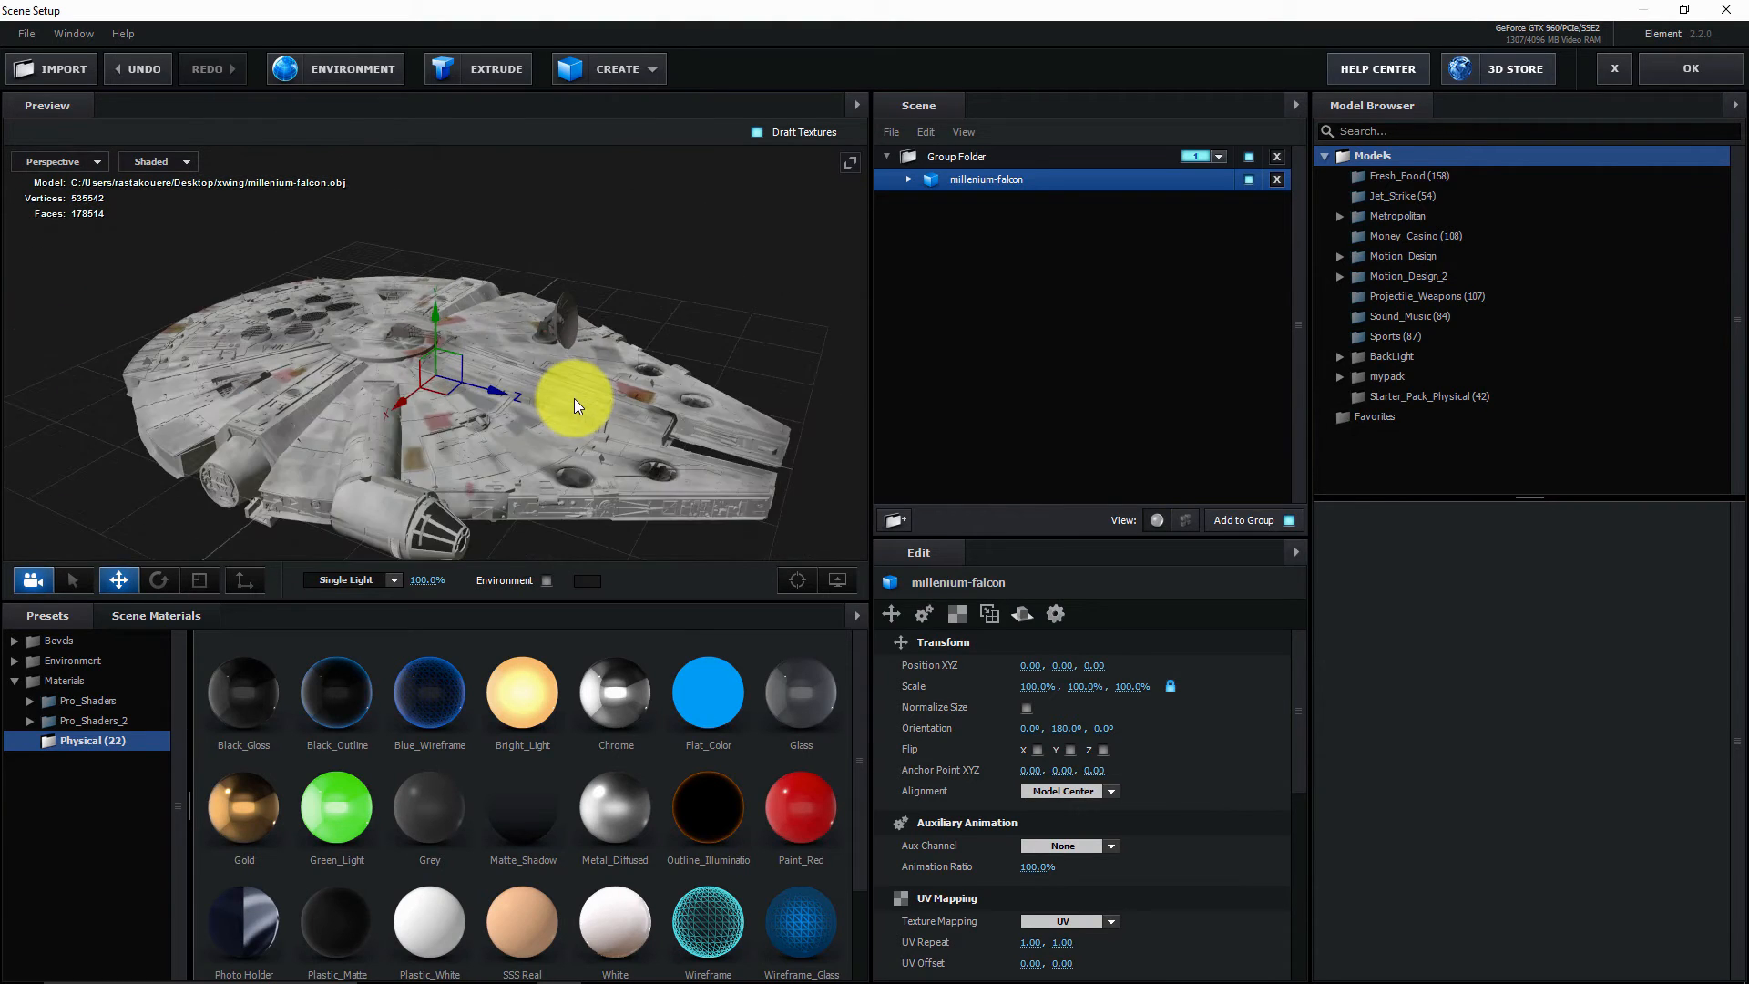
pyautogui.moveTo(559, 463); pyautogui.dragTo(834, 489)
pyautogui.click(908, 179)
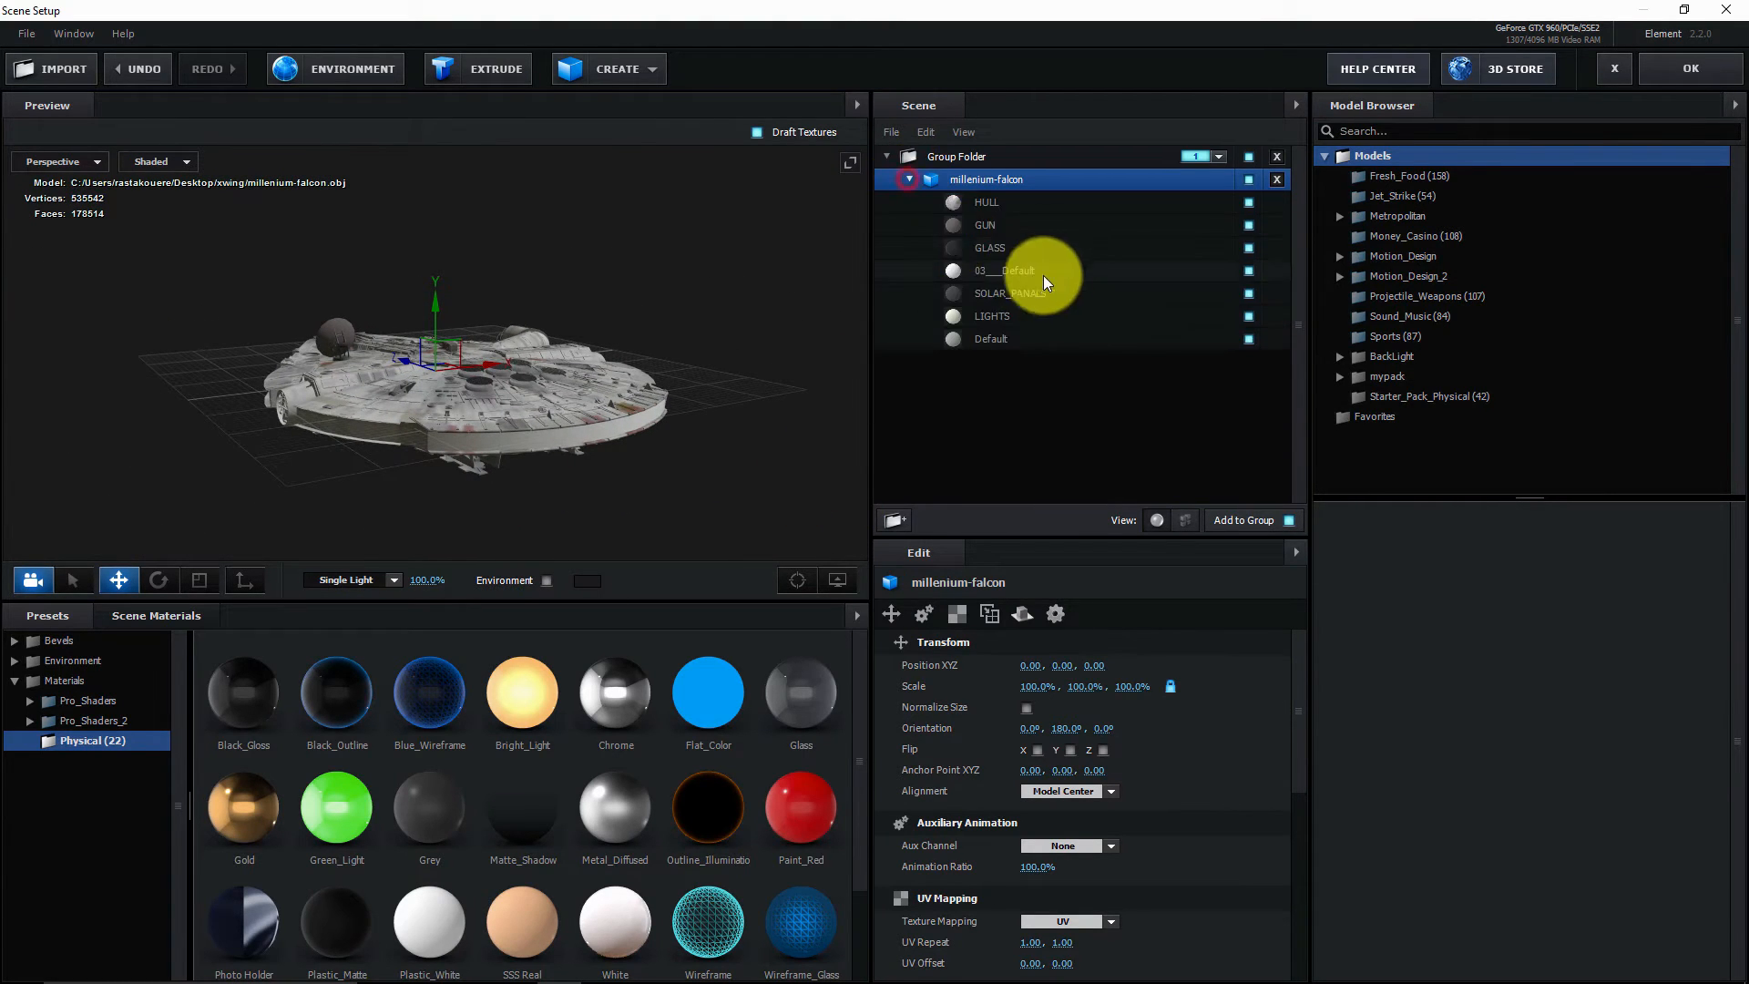
pyautogui.scroll(5, 670, 452)
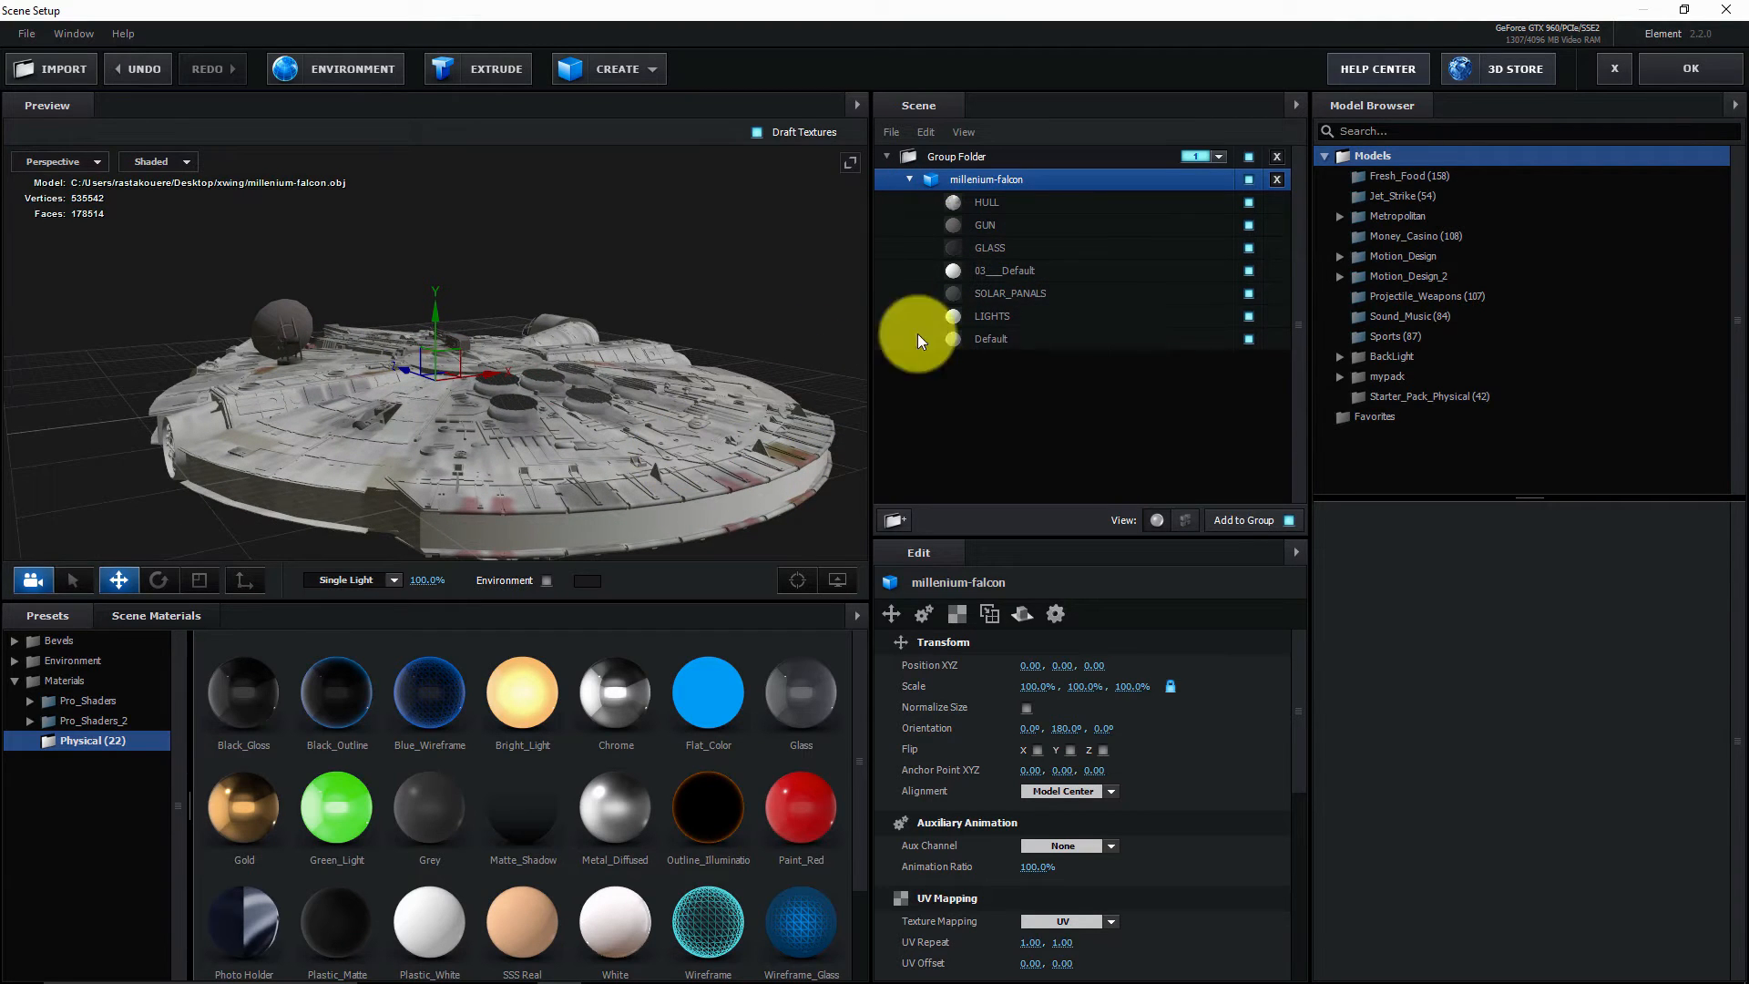
# - Toggle the SOLAR_PANALS, GLASS and 03___Default surfaces off and on to identify which part of the ship each material covers
pyautogui.click(1245, 290)
pyautogui.click(1245, 291)
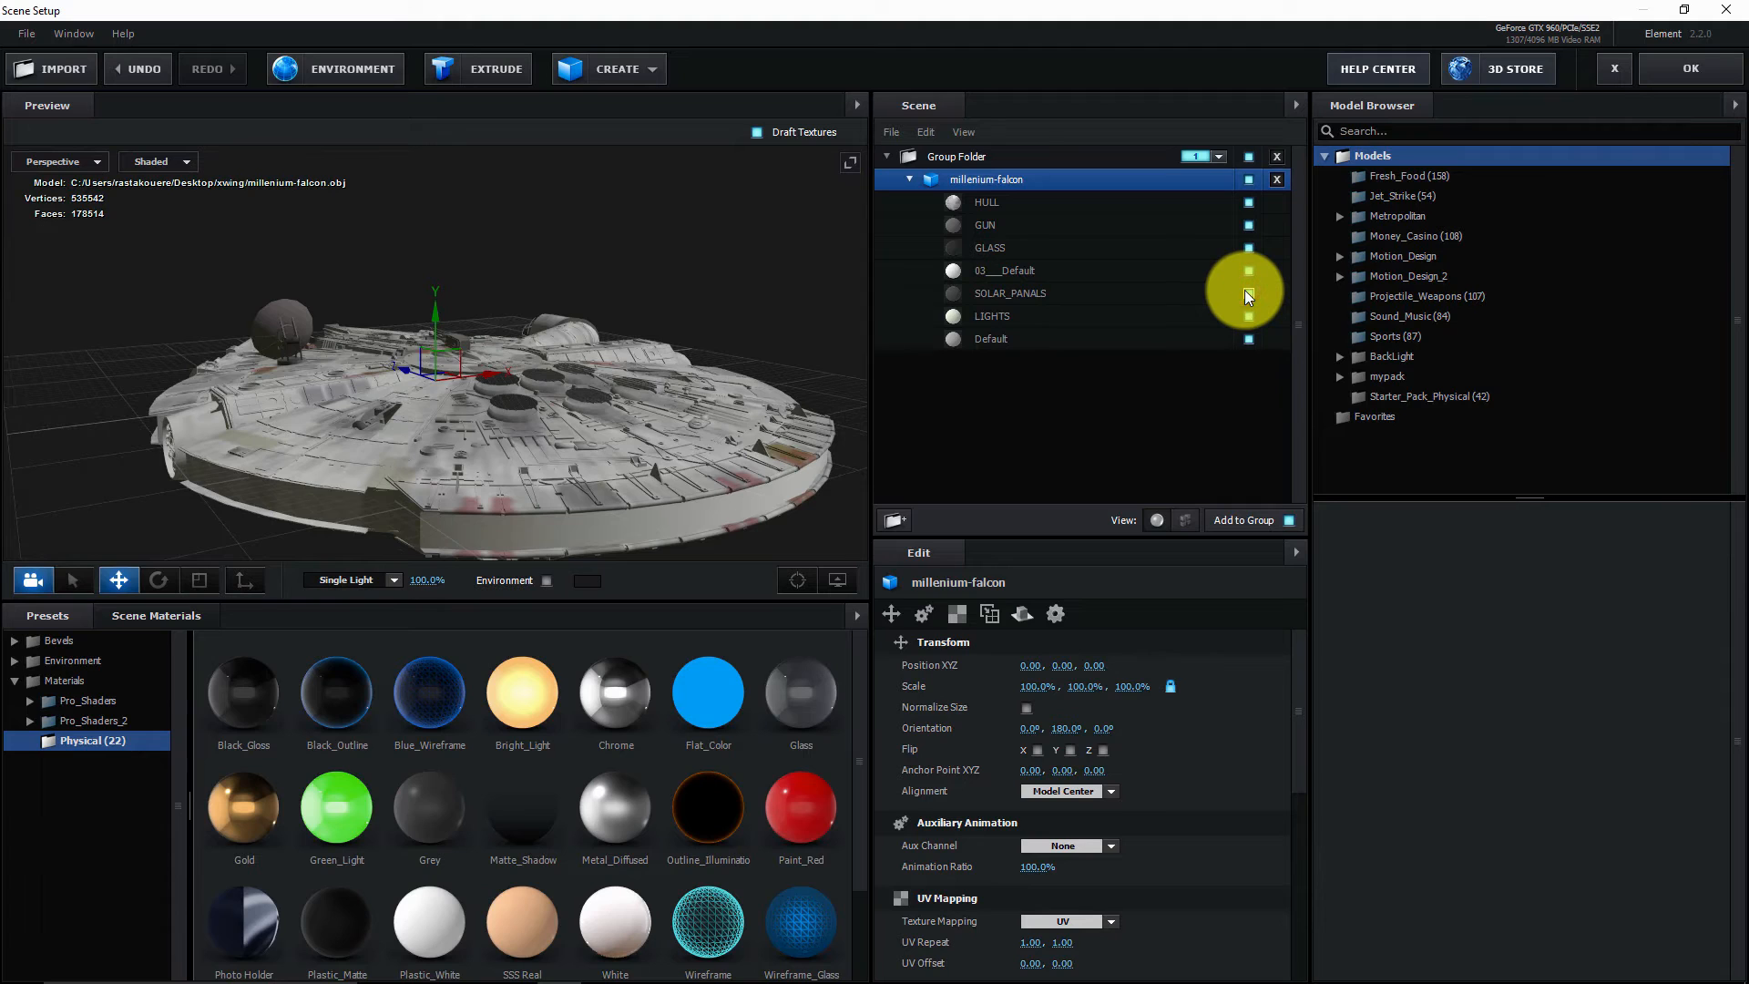
pyautogui.click(1245, 291)
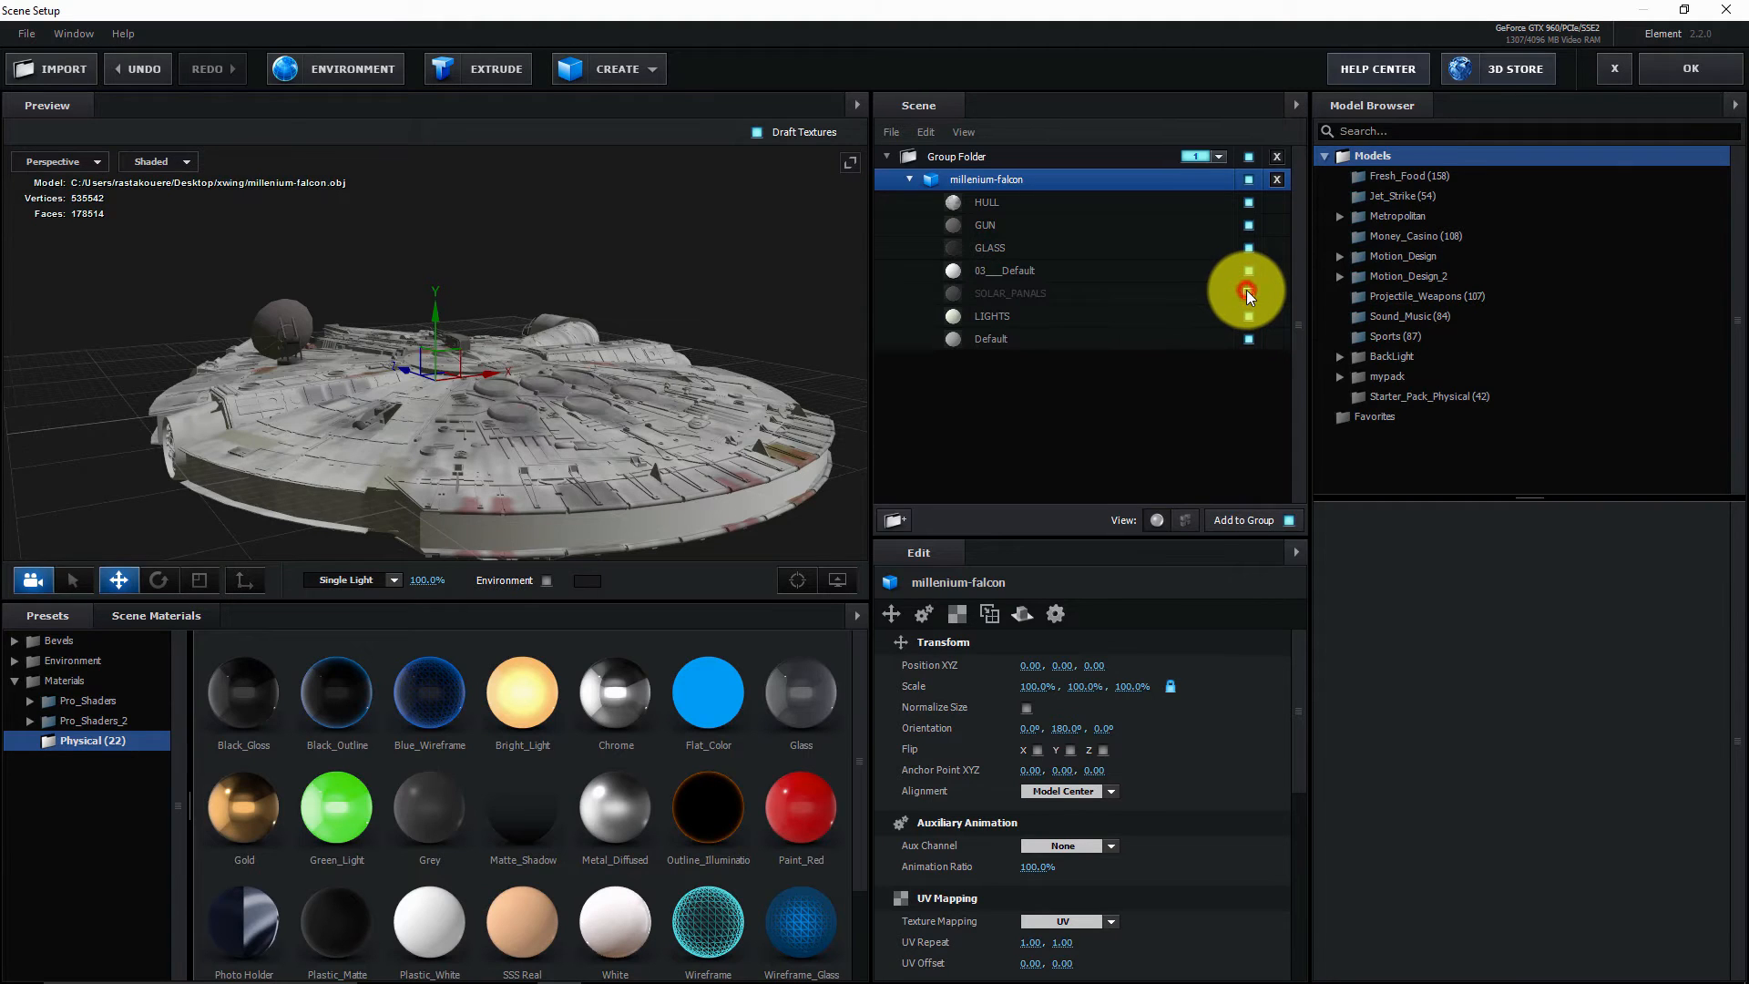
pyautogui.click(1246, 290)
pyautogui.click(1246, 290)
pyautogui.click(1246, 290)
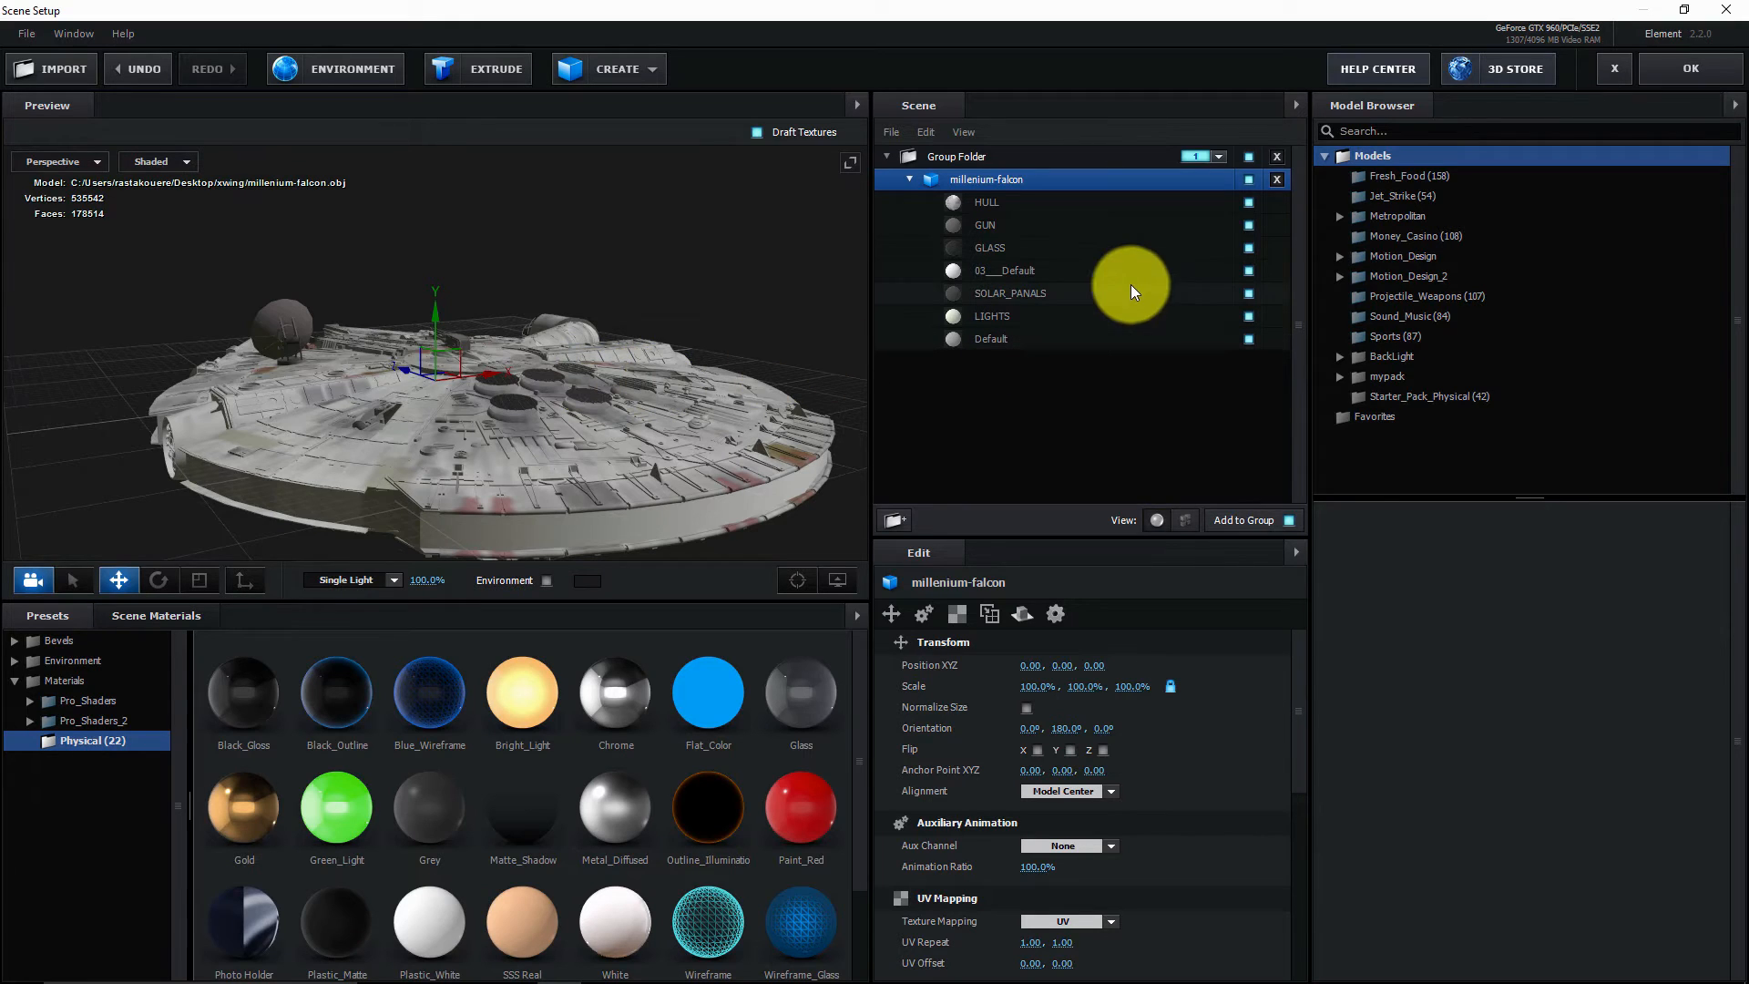
pyautogui.click(1247, 248)
pyautogui.click(1247, 247)
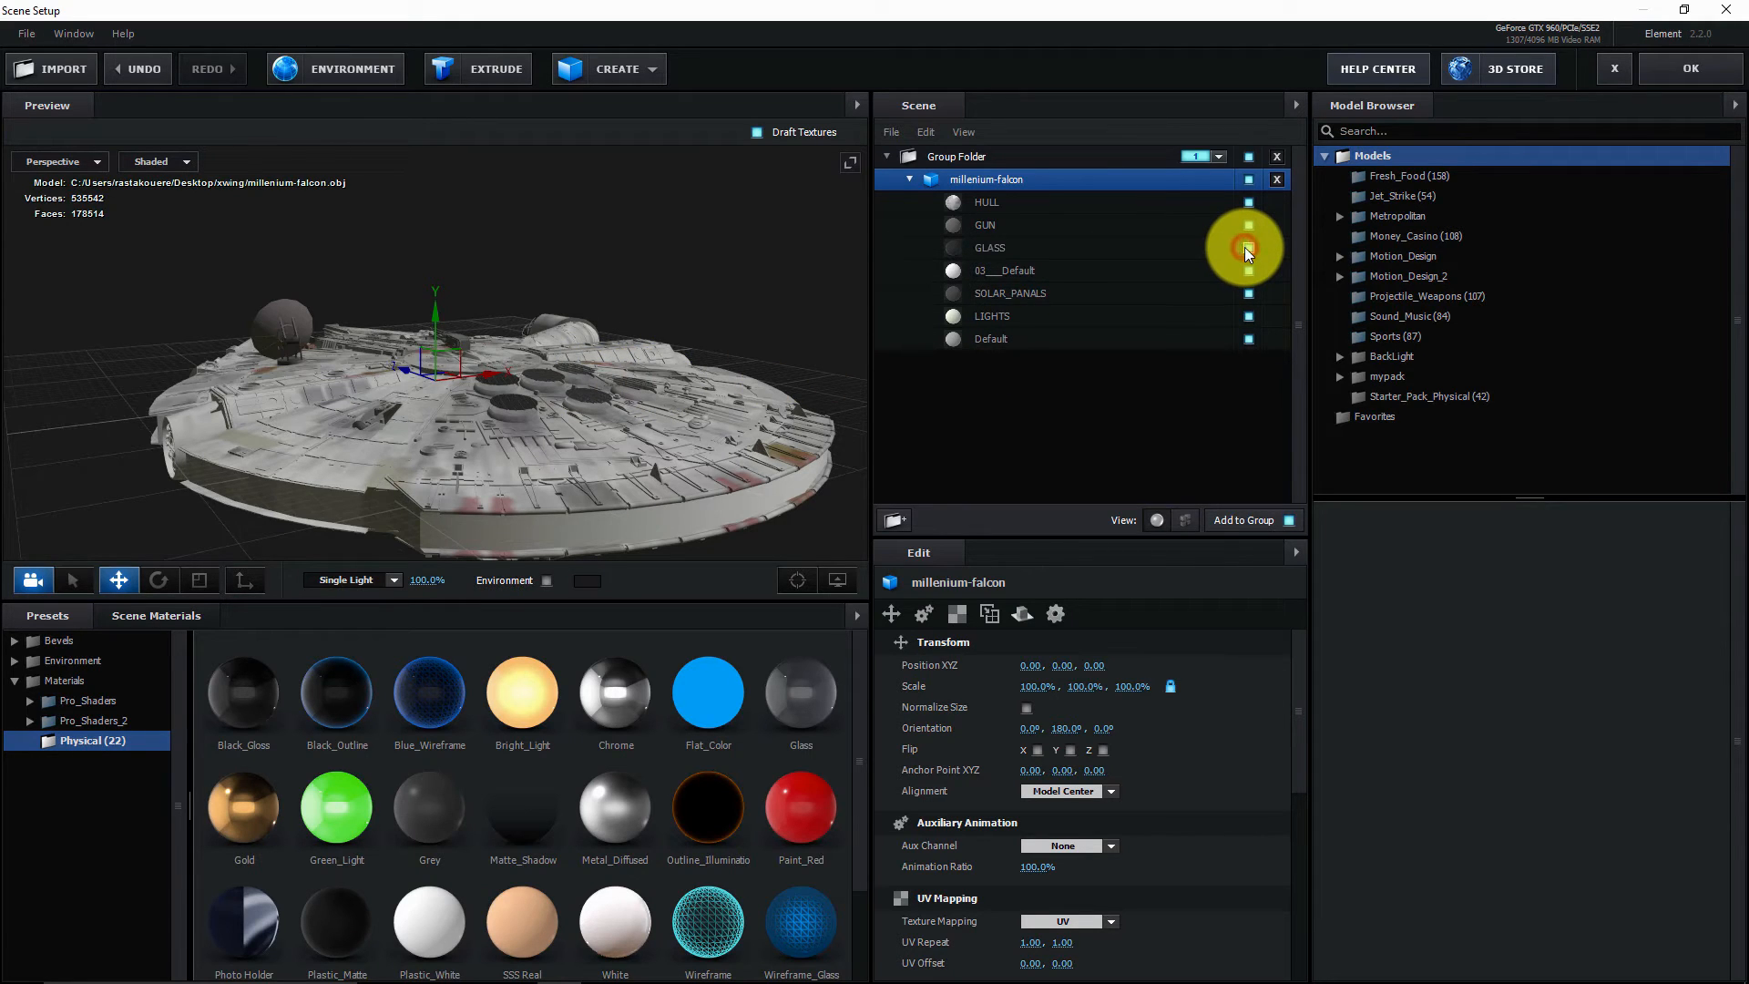
pyautogui.click(1248, 271)
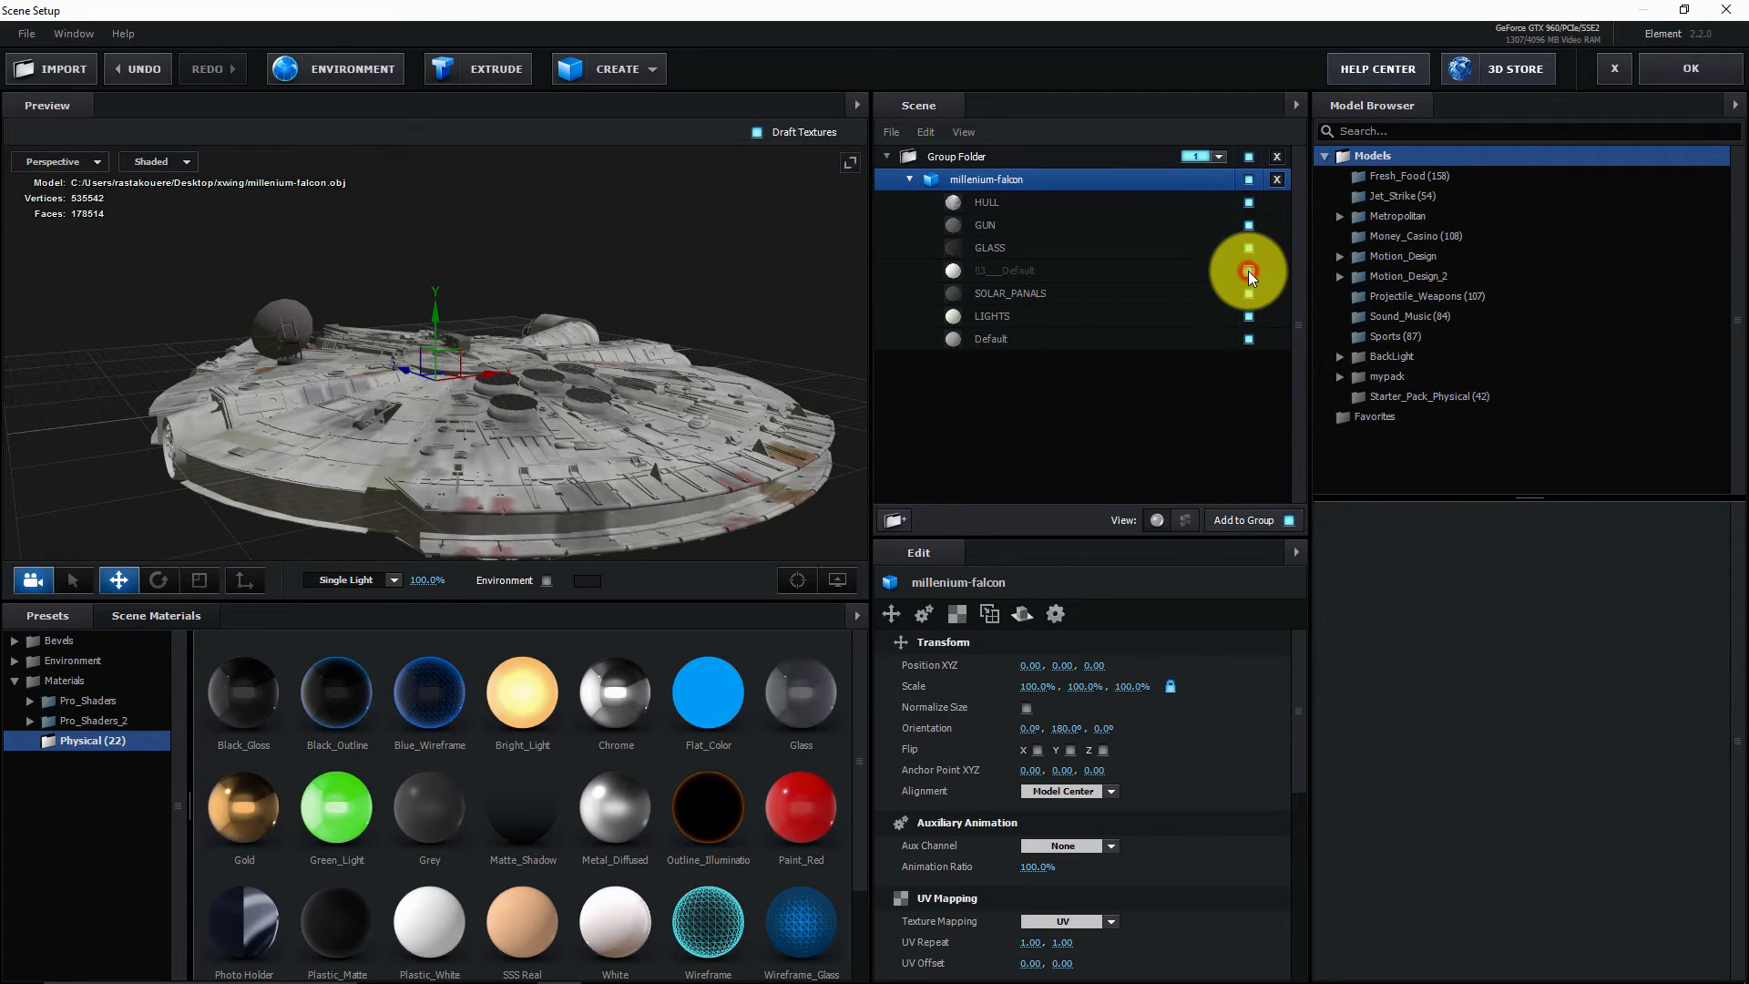
pyautogui.click(1248, 270)
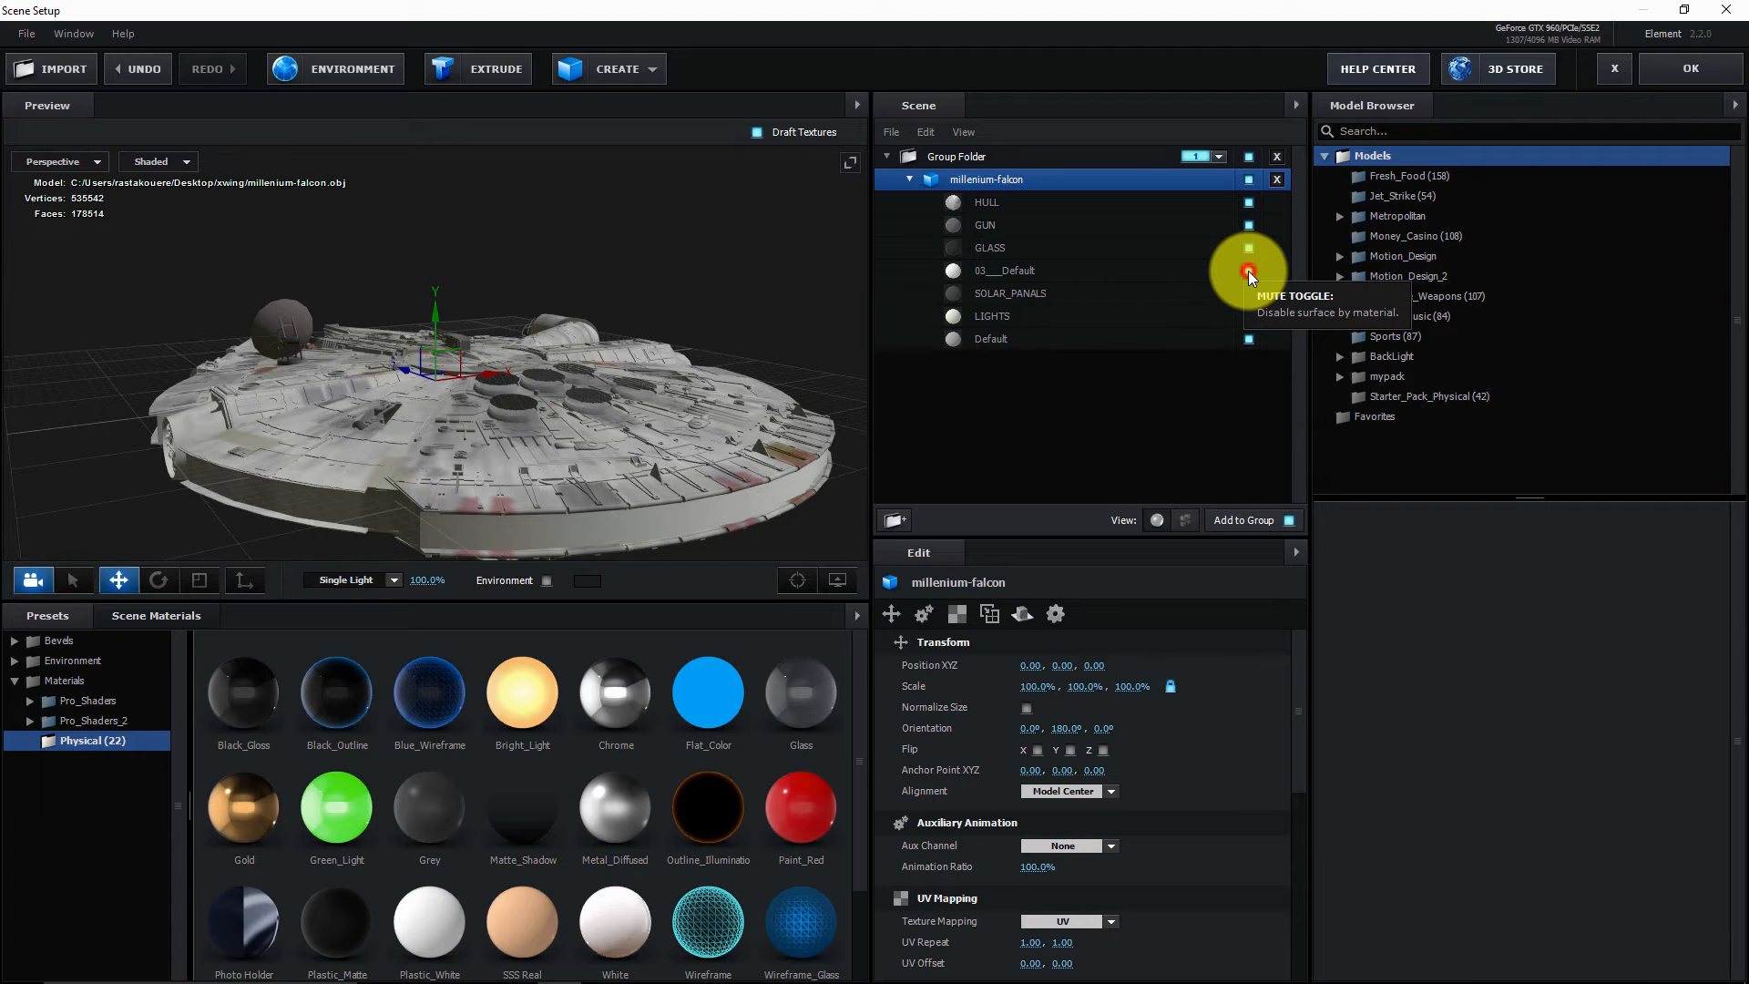
pyautogui.click(1248, 271)
pyautogui.click(1248, 270)
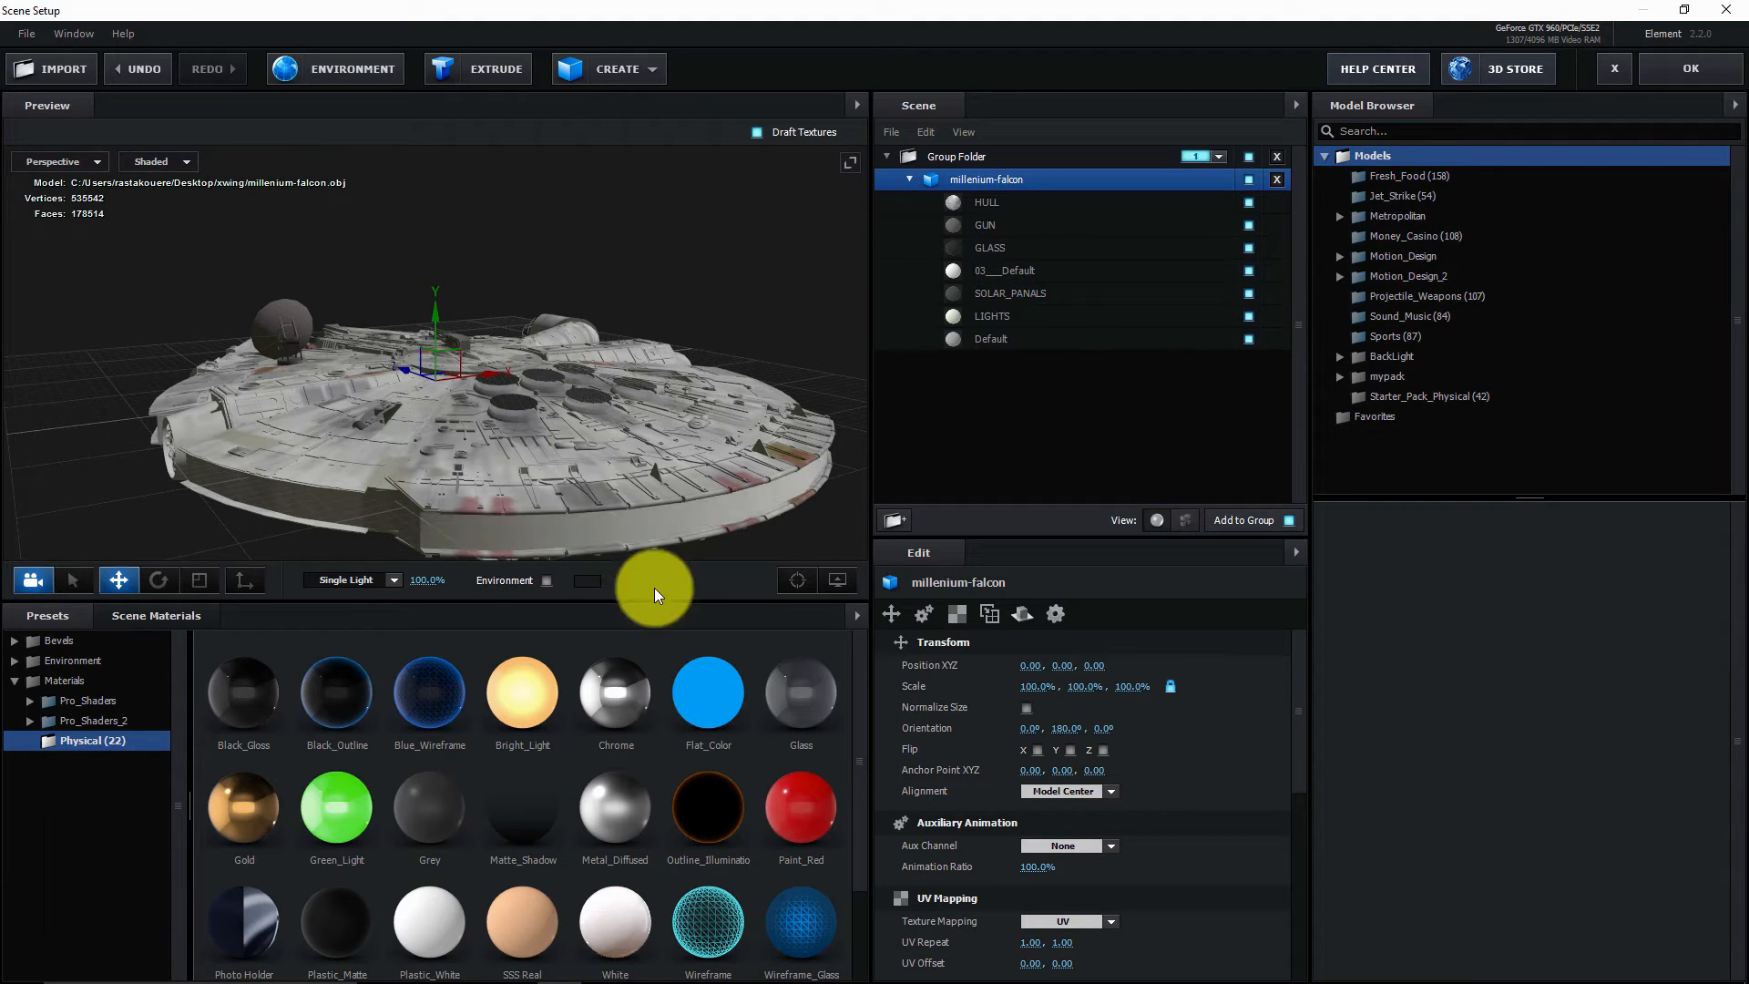
# - Rename the 03___Default material as reactor
pyautogui.moveTo(531, 701); pyautogui.dragTo(1016, 269)
pyautogui.rightClick(1035, 269)
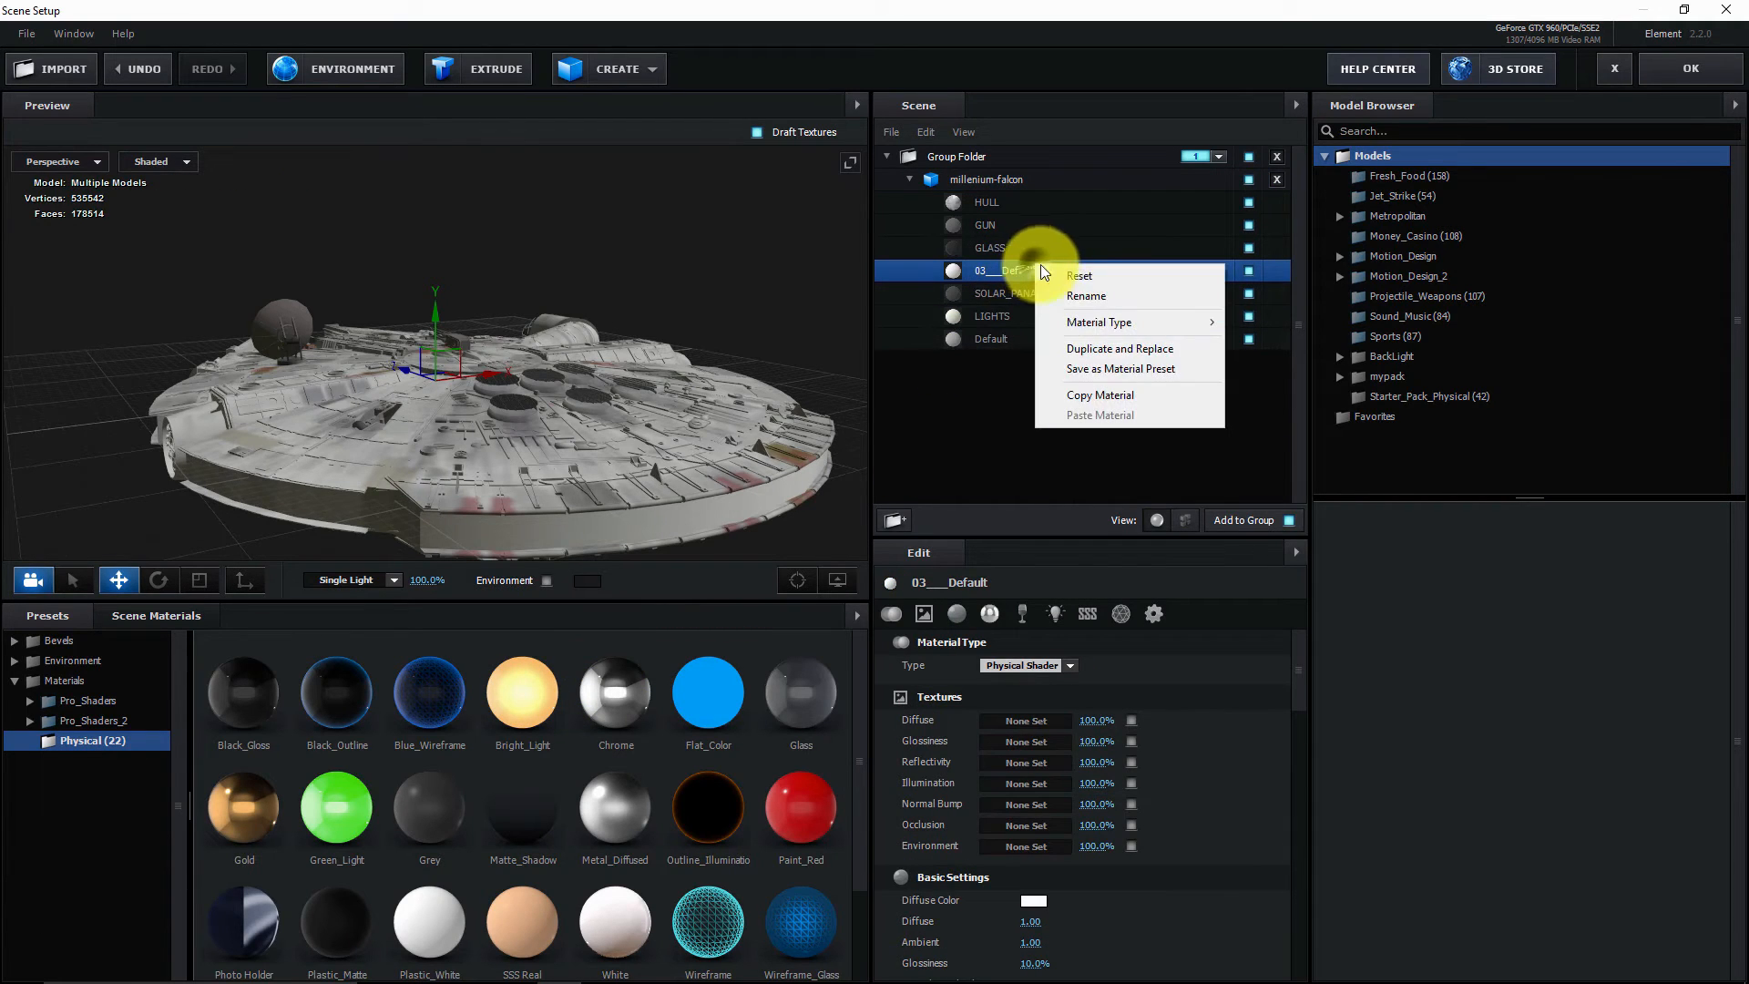
pyautogui.click(1090, 291)
pyautogui.press('BackSpace')
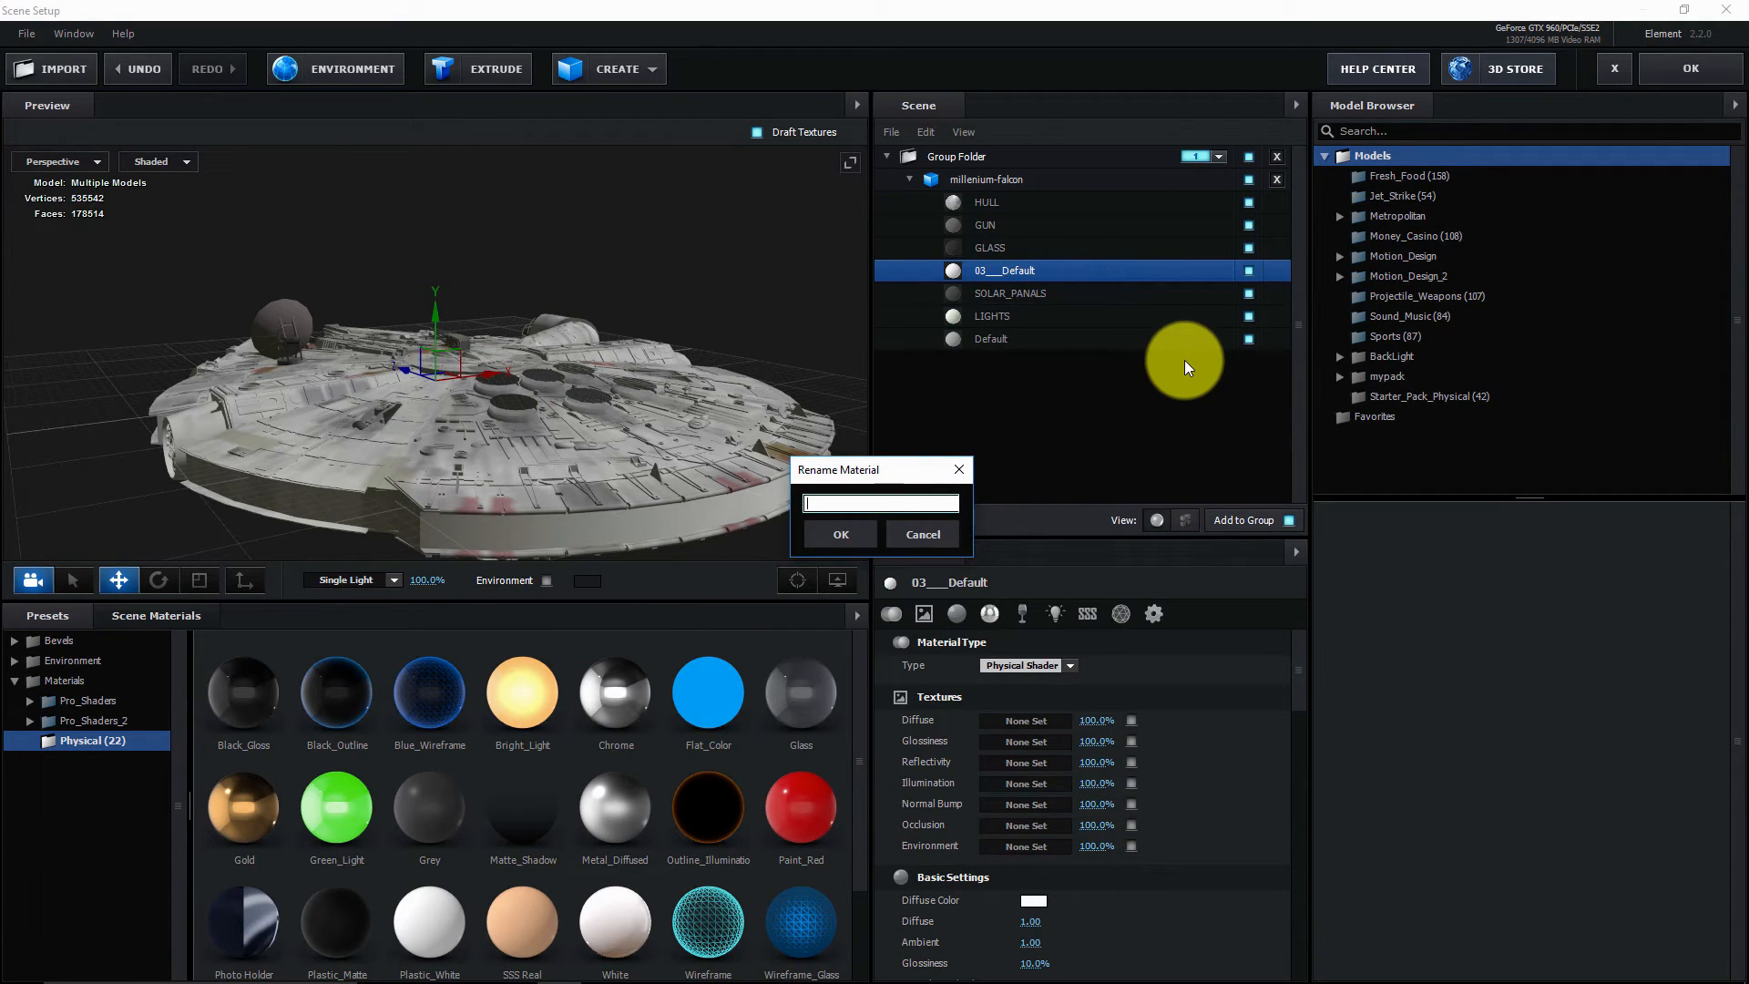
pyautogui.write('reactor')
pyautogui.press('Return')
# - Apply the Bright_Light physical preset to the ship's rear engine strip material and accept the scene
pyautogui.moveTo(550, 690); pyautogui.dragTo(670, 561)
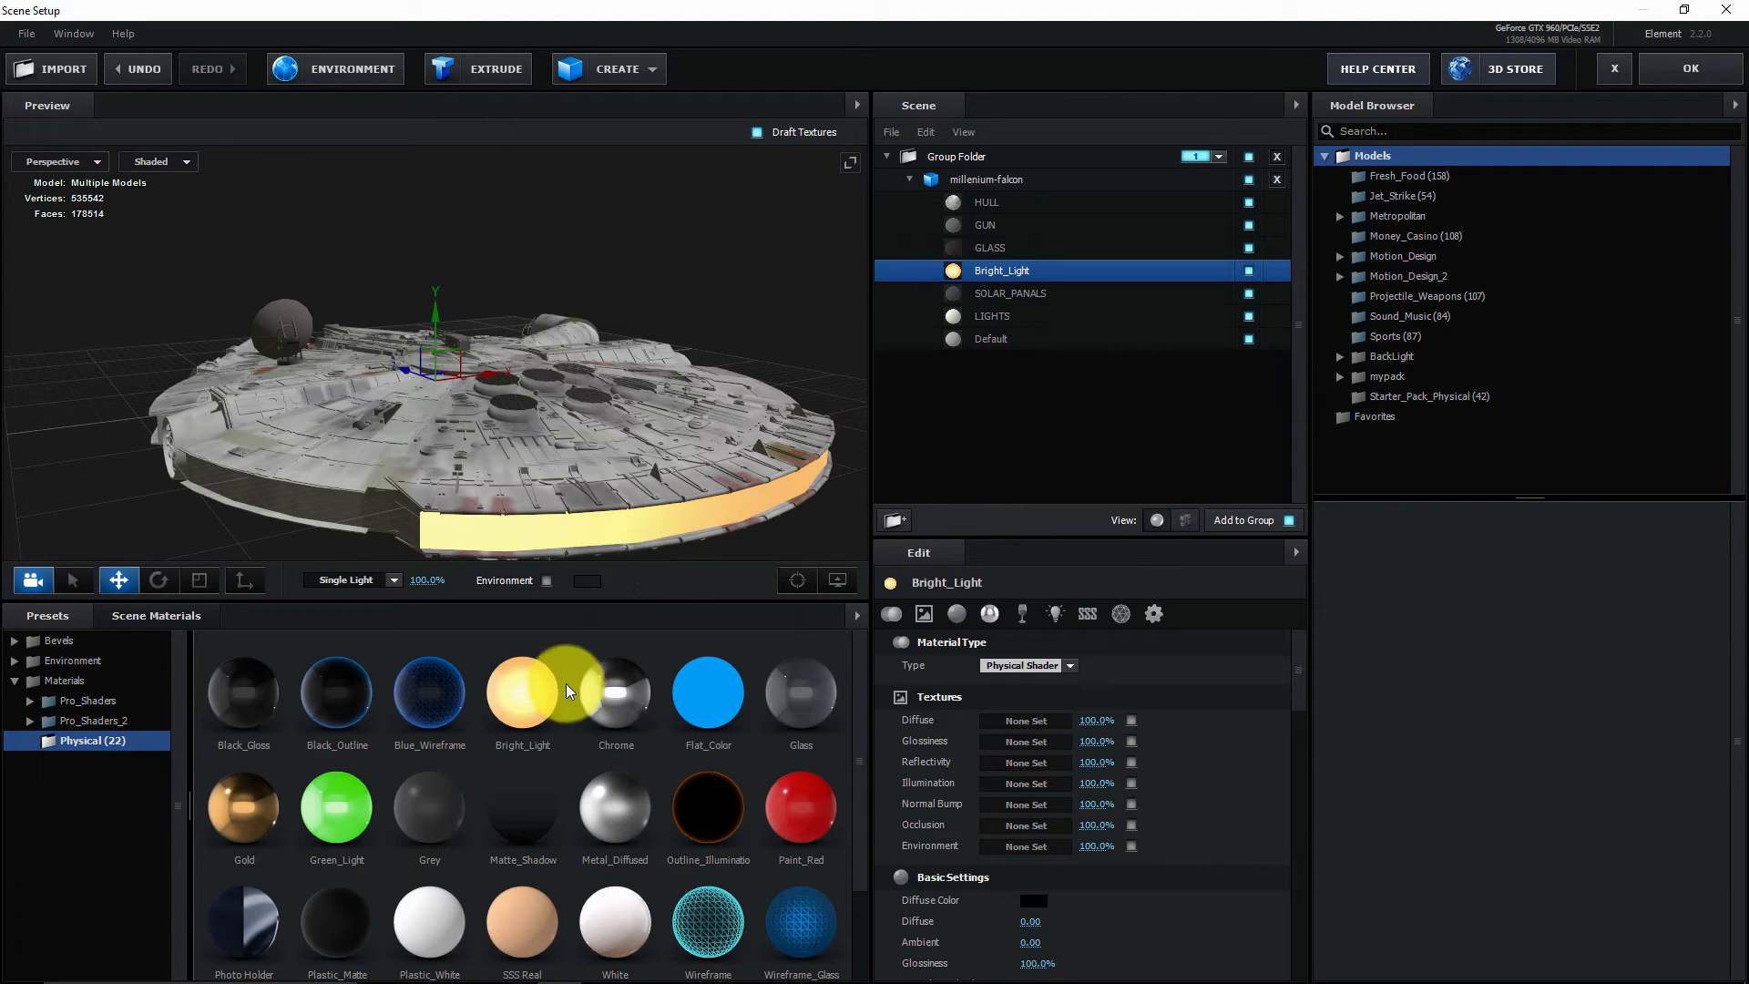
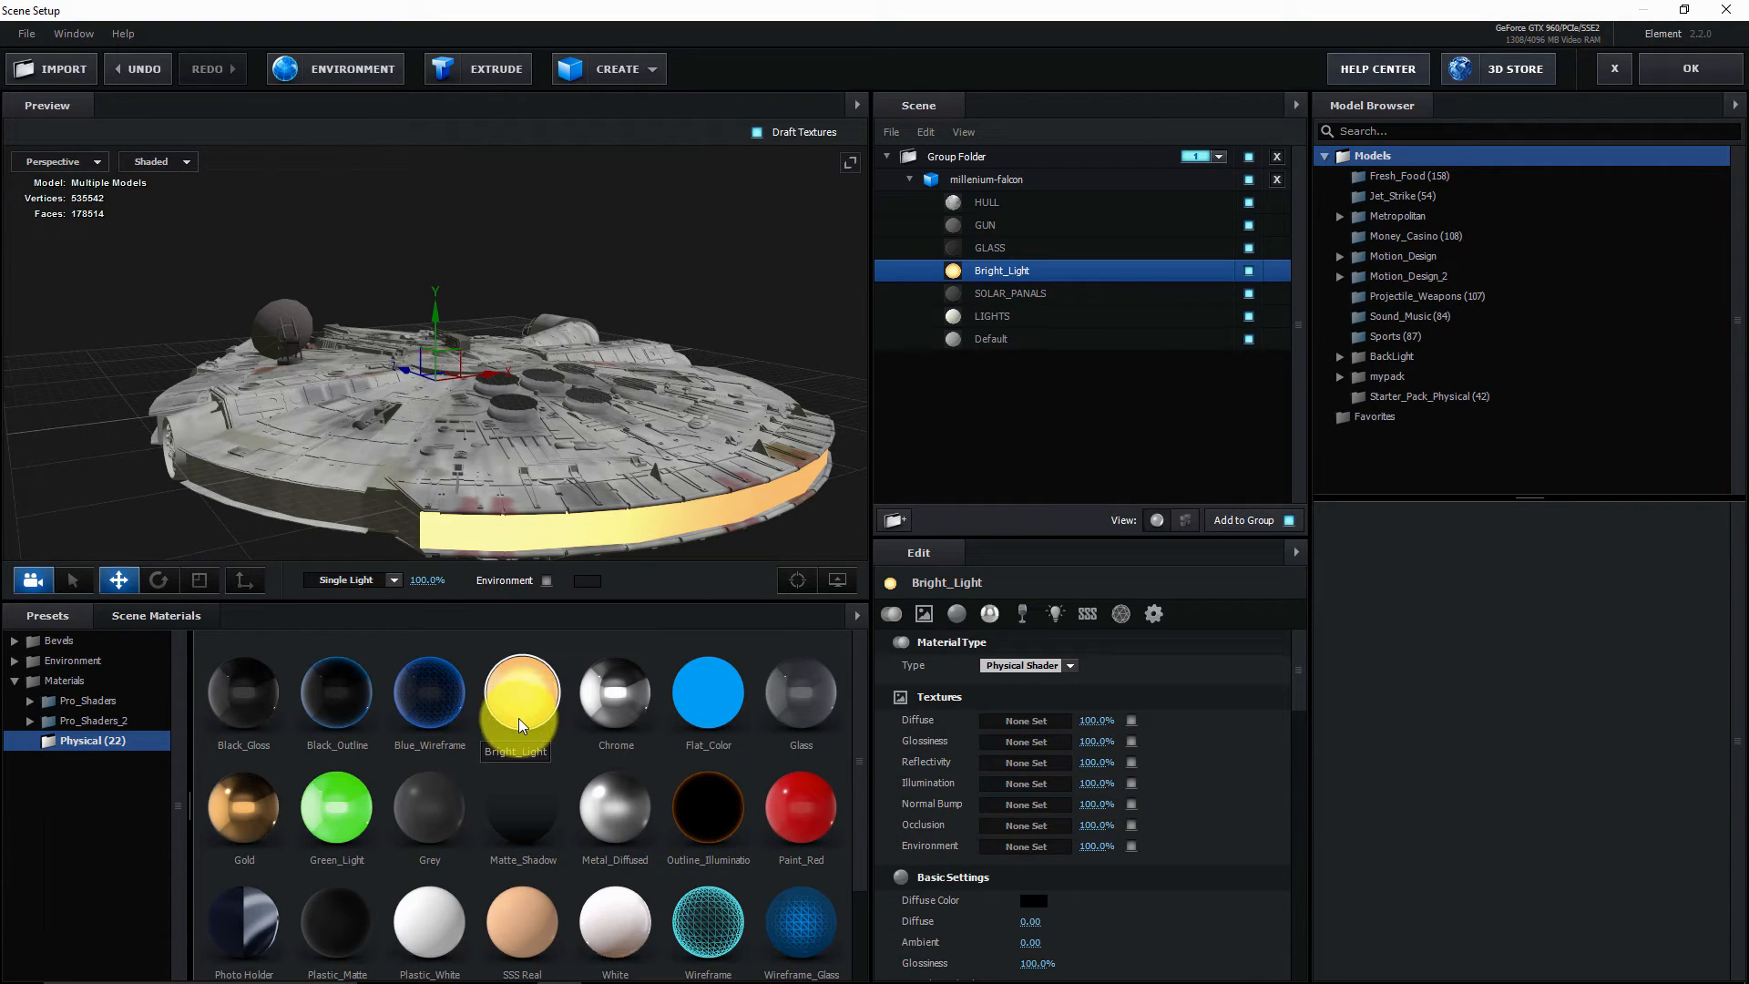
pyautogui.click(1686, 68)
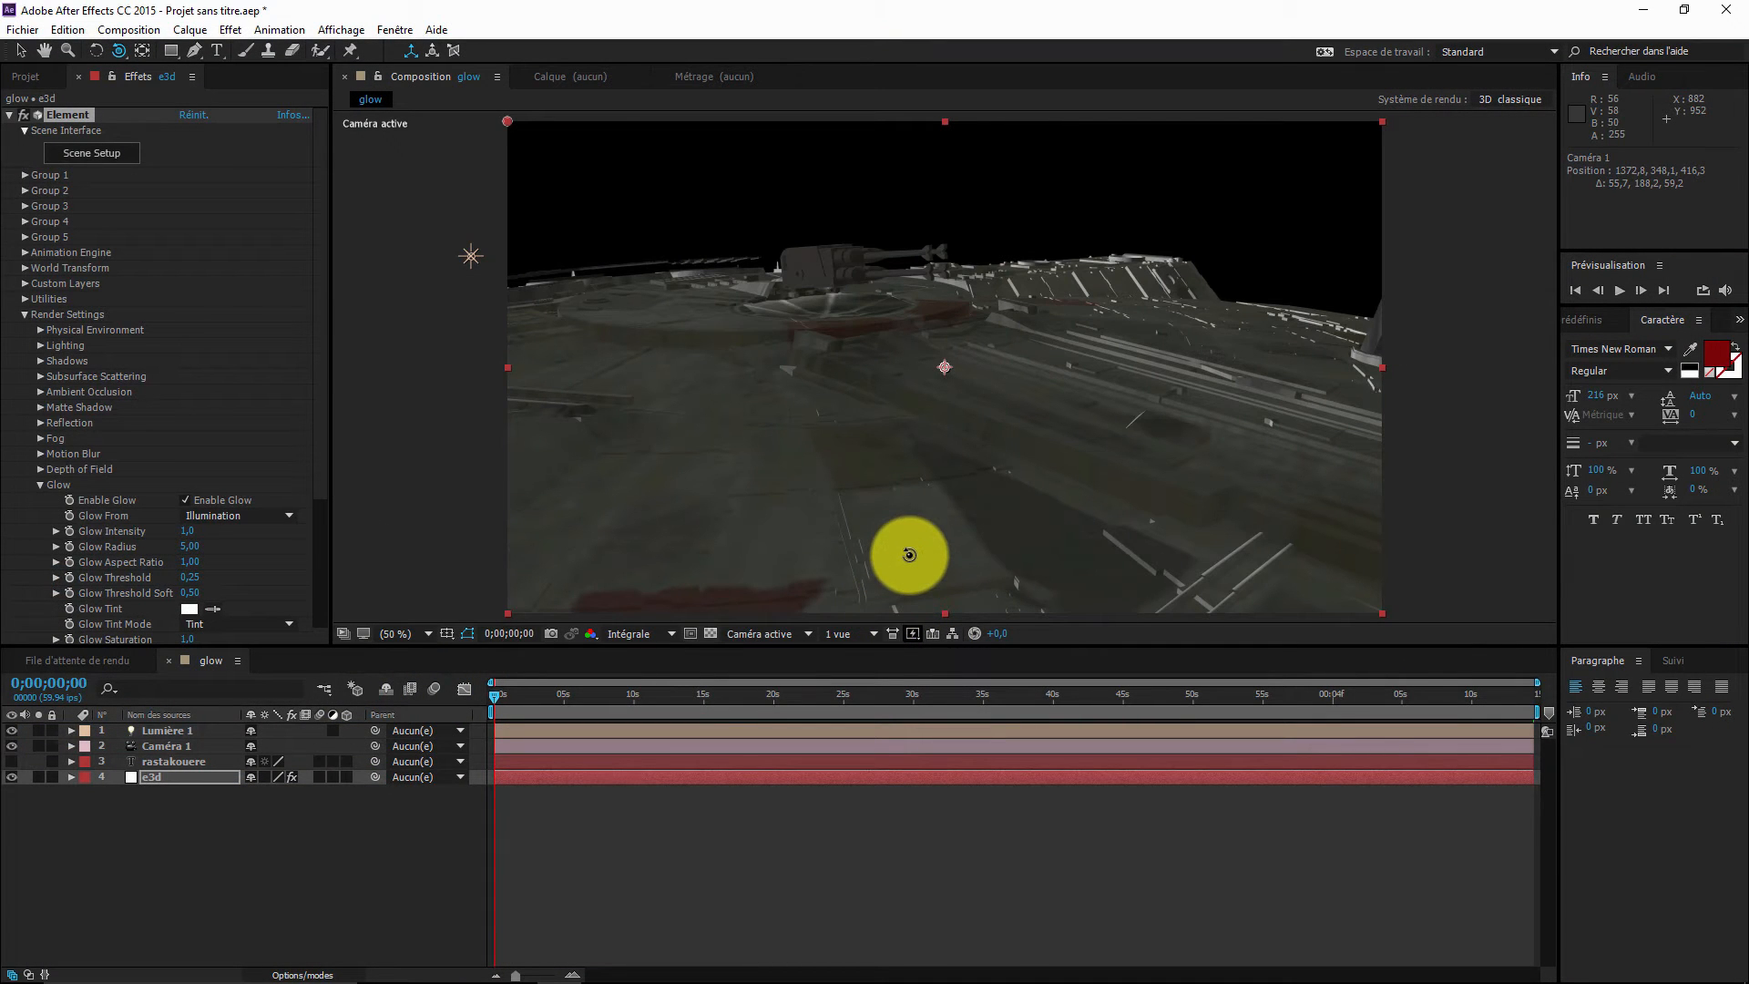
# - Pull the composition camera back and orbit it until the whole ship and its glowing rear engine strip are framed
pyautogui.press('c')
pyautogui.press('c')
pyautogui.moveTo(943, 367); pyautogui.dragTo(975, 585)
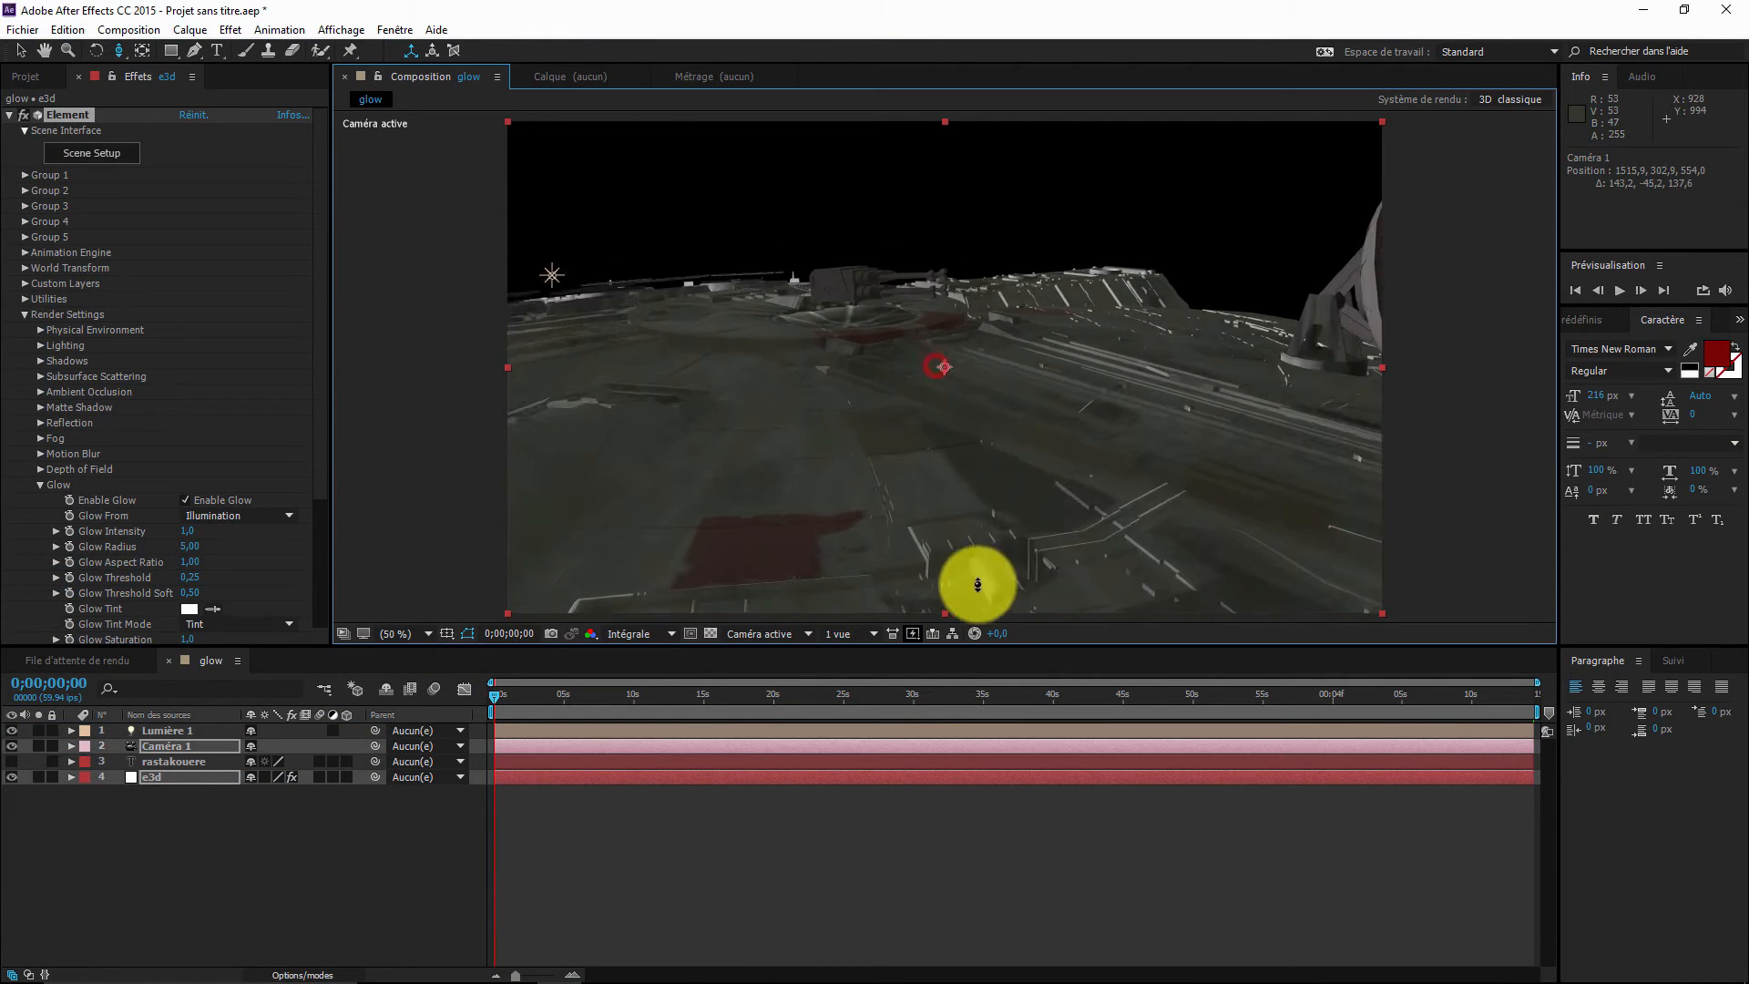
pyautogui.moveTo(1014, 383); pyautogui.dragTo(1038, 602)
pyautogui.moveTo(1047, 437); pyautogui.dragTo(1271, 447)
pyautogui.press('c')
pyautogui.press('c')
pyautogui.moveTo(1111, 488); pyautogui.dragTo(1105, 487)
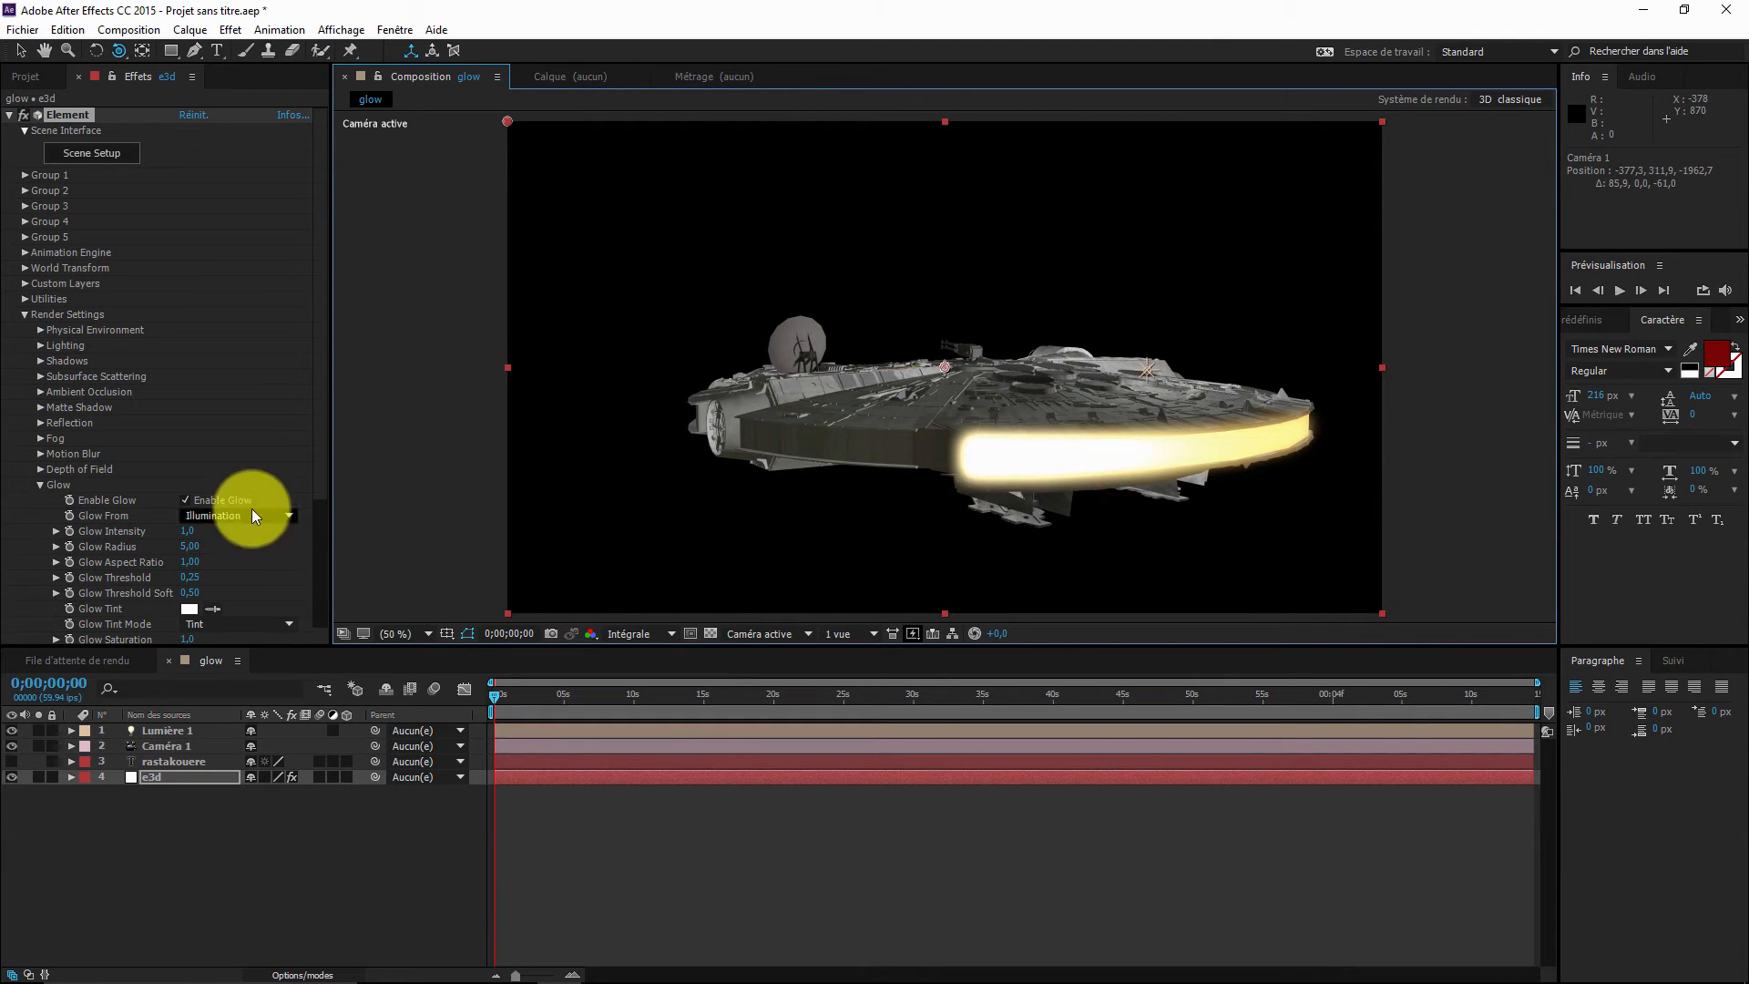
# - Set Element's Glow Intensity to 1,5 and orbit the camera to face the engine strip more directly
pyautogui.click(189, 531)
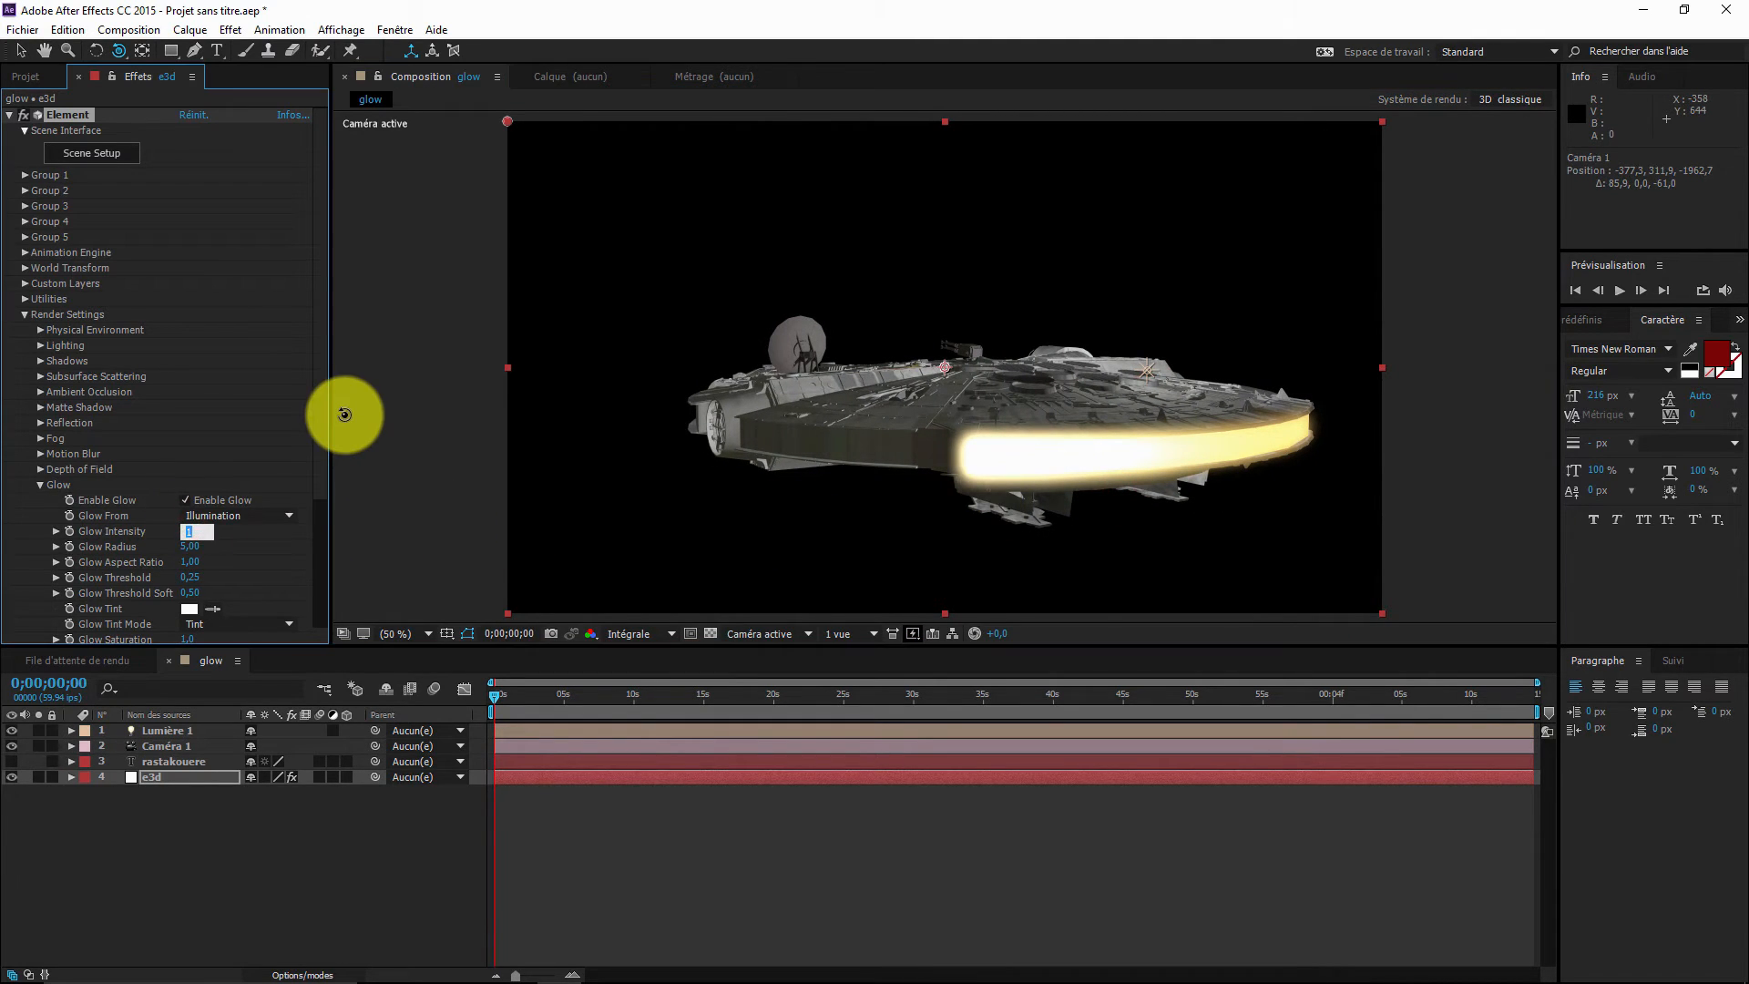
pyautogui.press('Return')
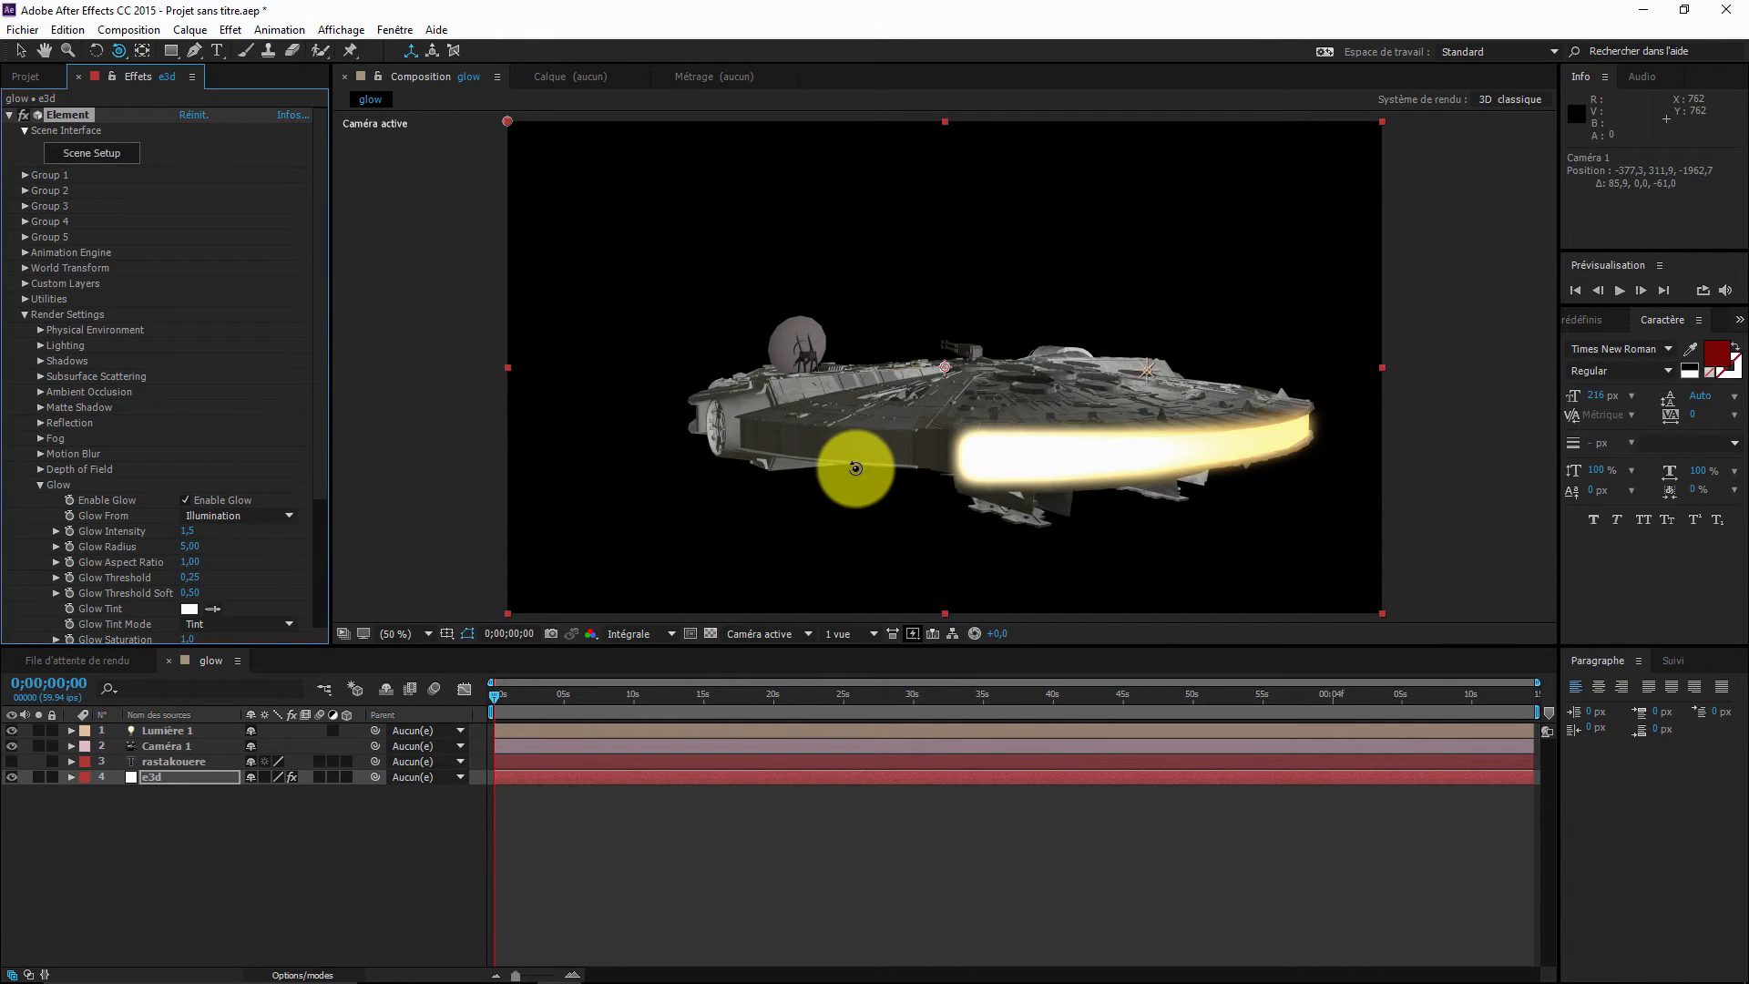
pyautogui.moveTo(851, 469); pyautogui.dragTo(828, 469)
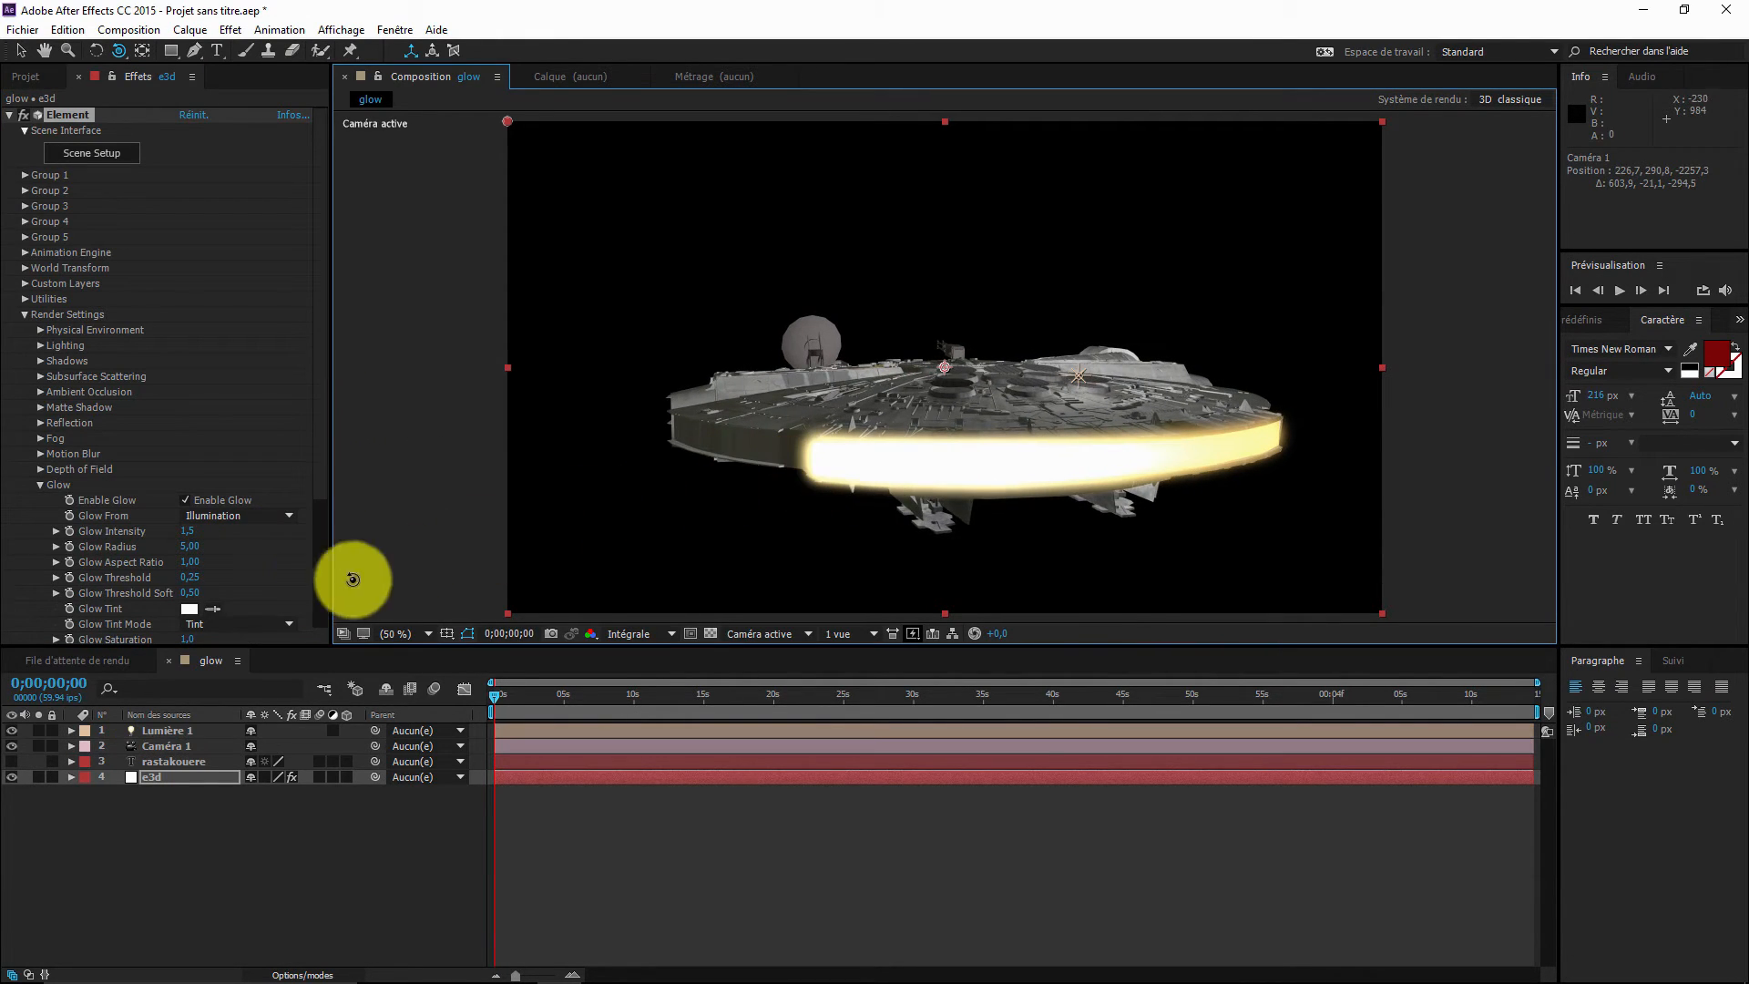
# - Set the Glow Tint colour to blue 0611F6
pyautogui.click(190, 609)
pyautogui.moveTo(725, 456); pyautogui.dragTo(474, 358)
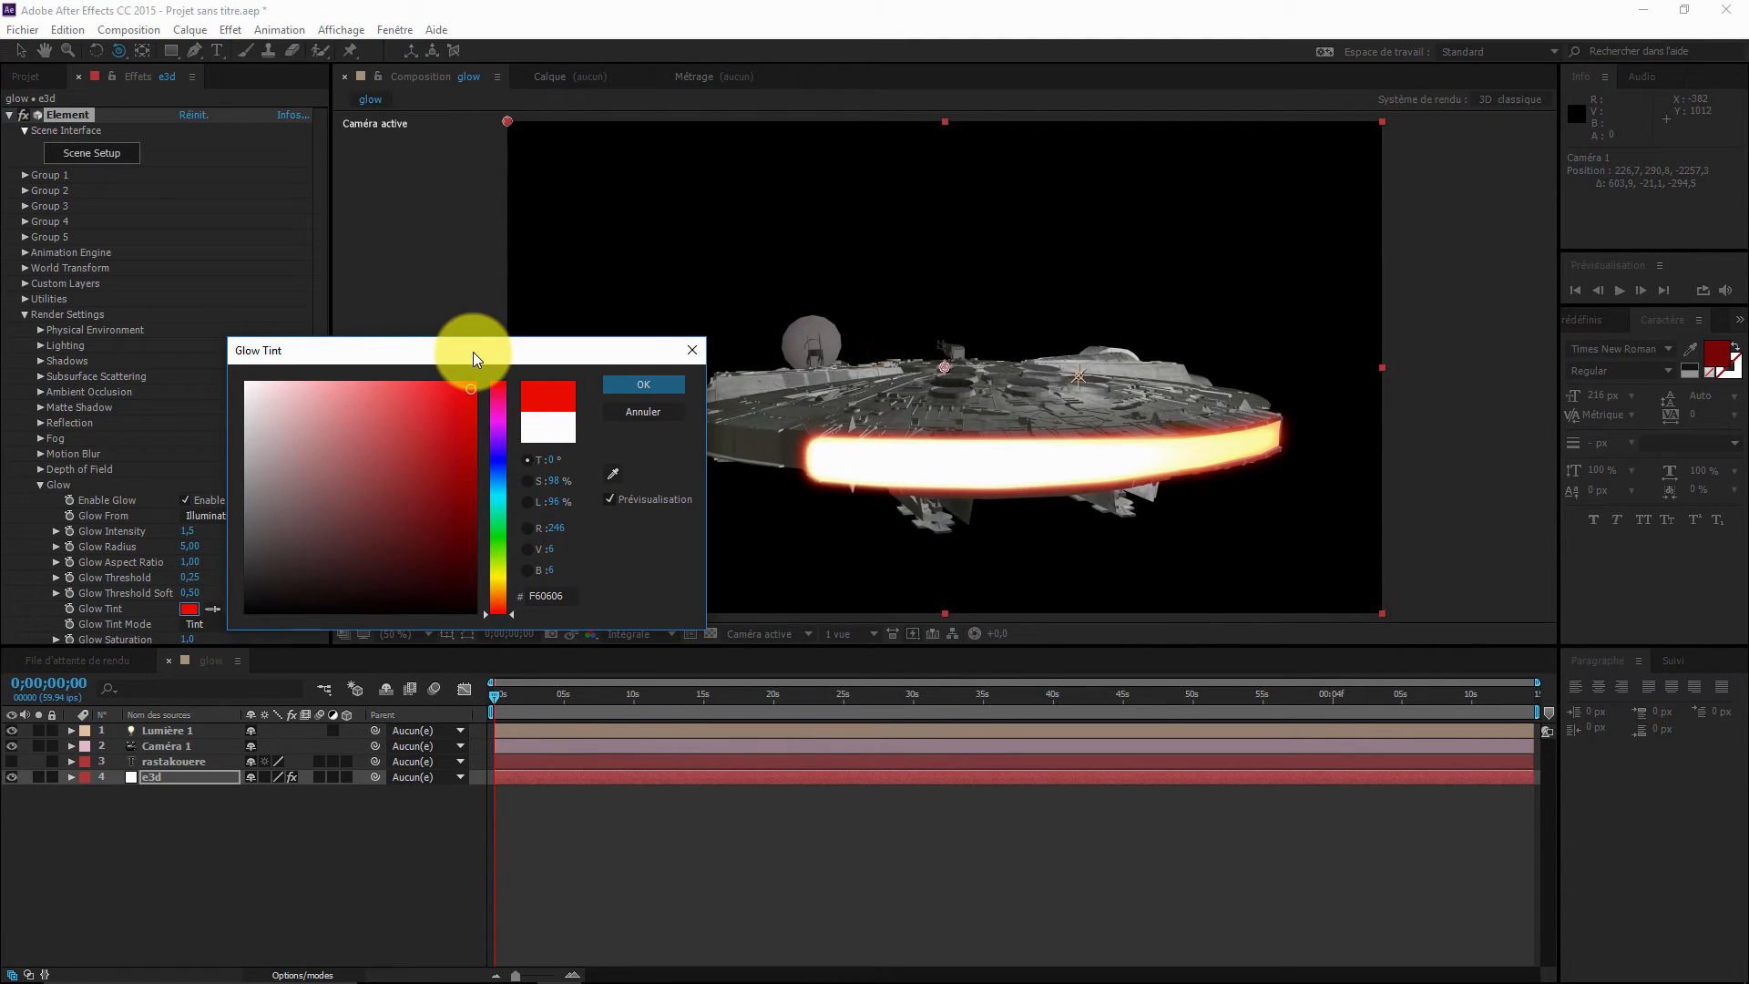
pyautogui.click(496, 455)
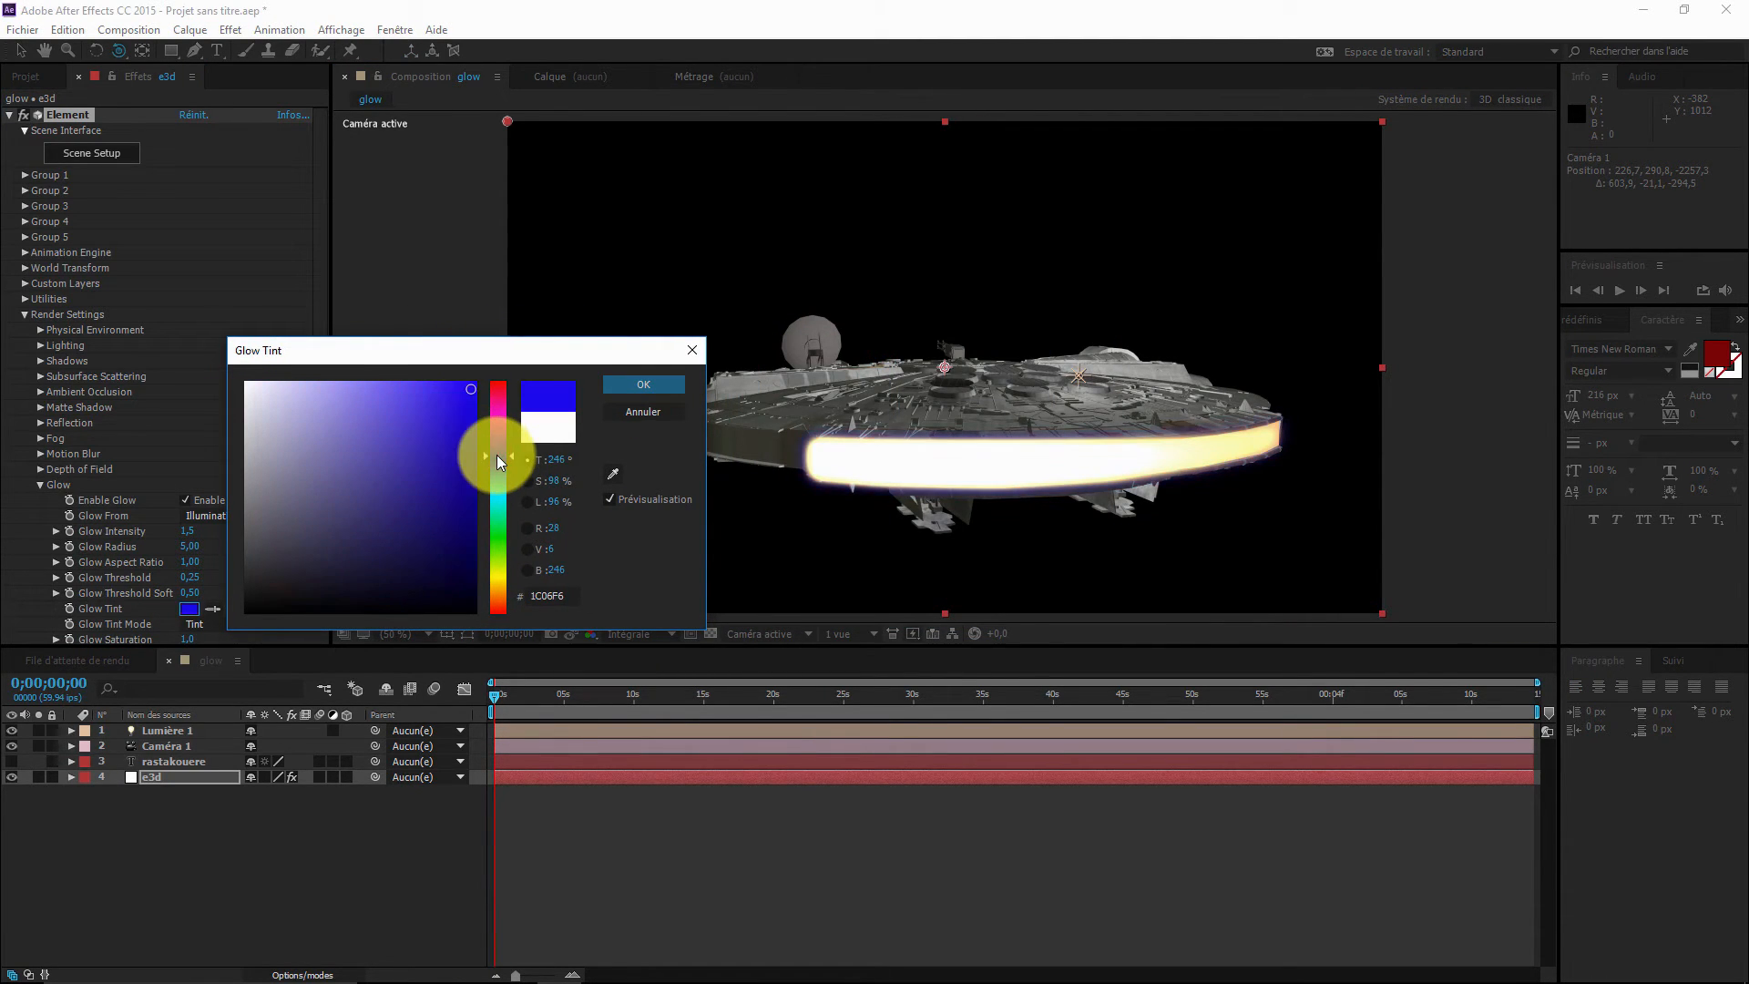
pyautogui.moveTo(496, 460); pyautogui.dragTo(539, 448)
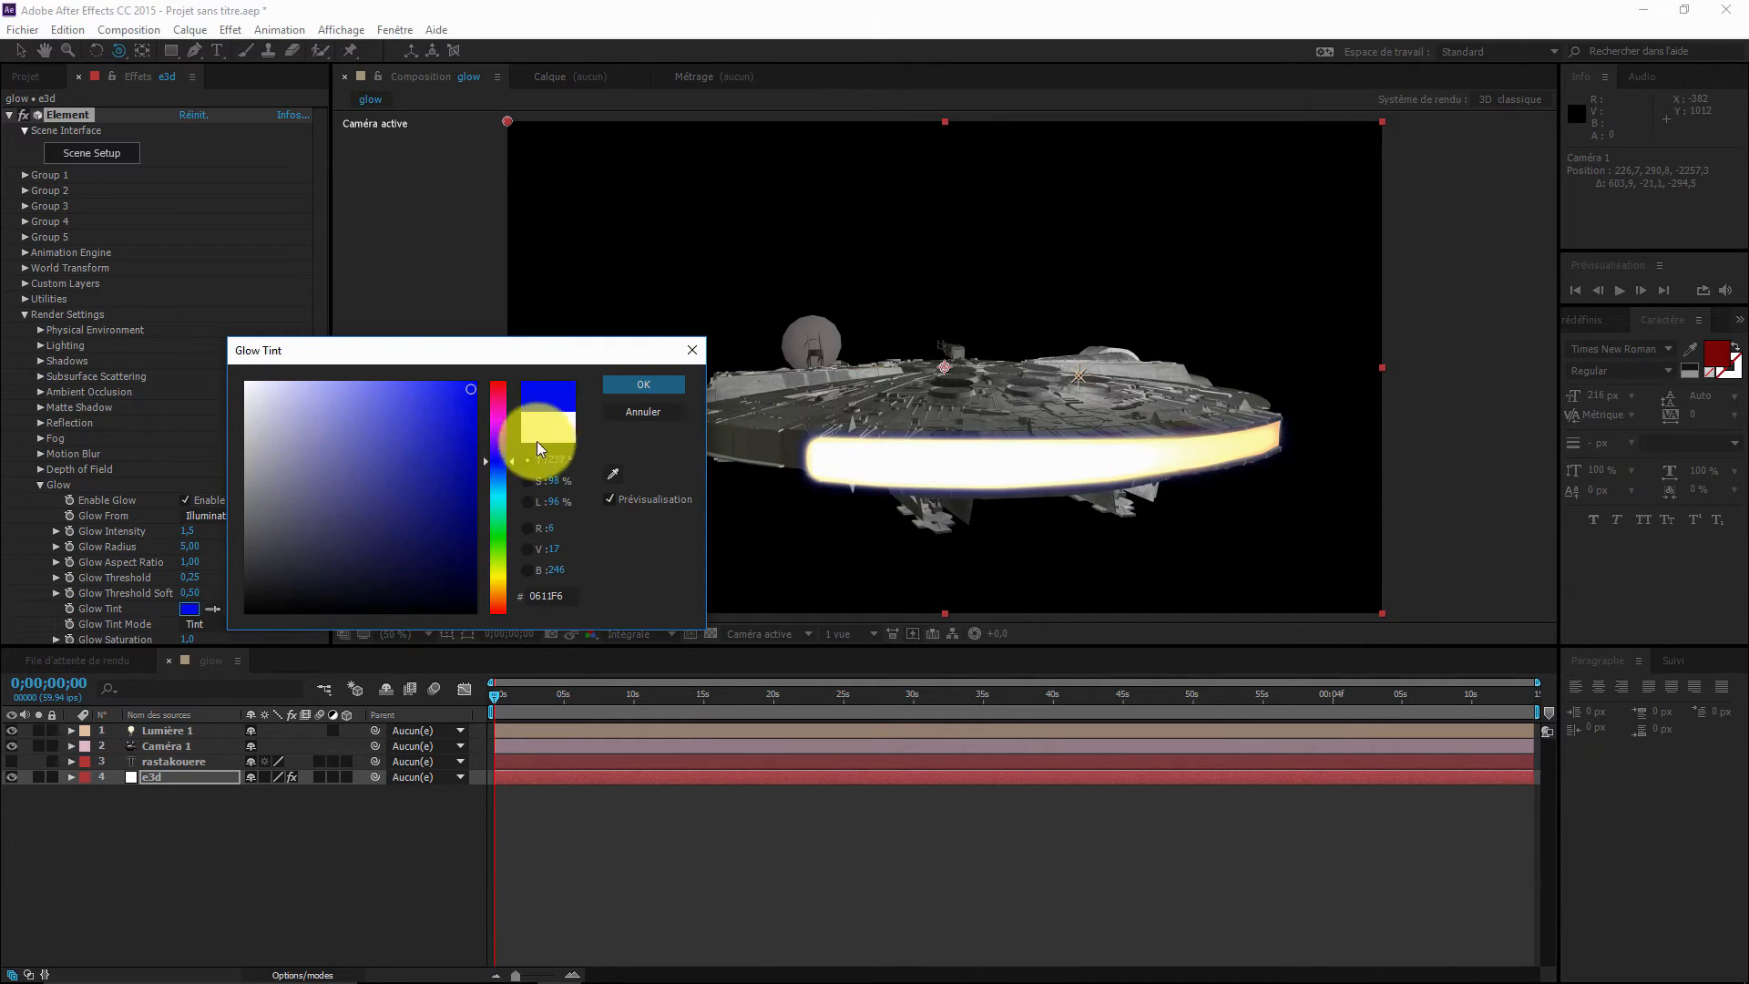
pyautogui.click(643, 383)
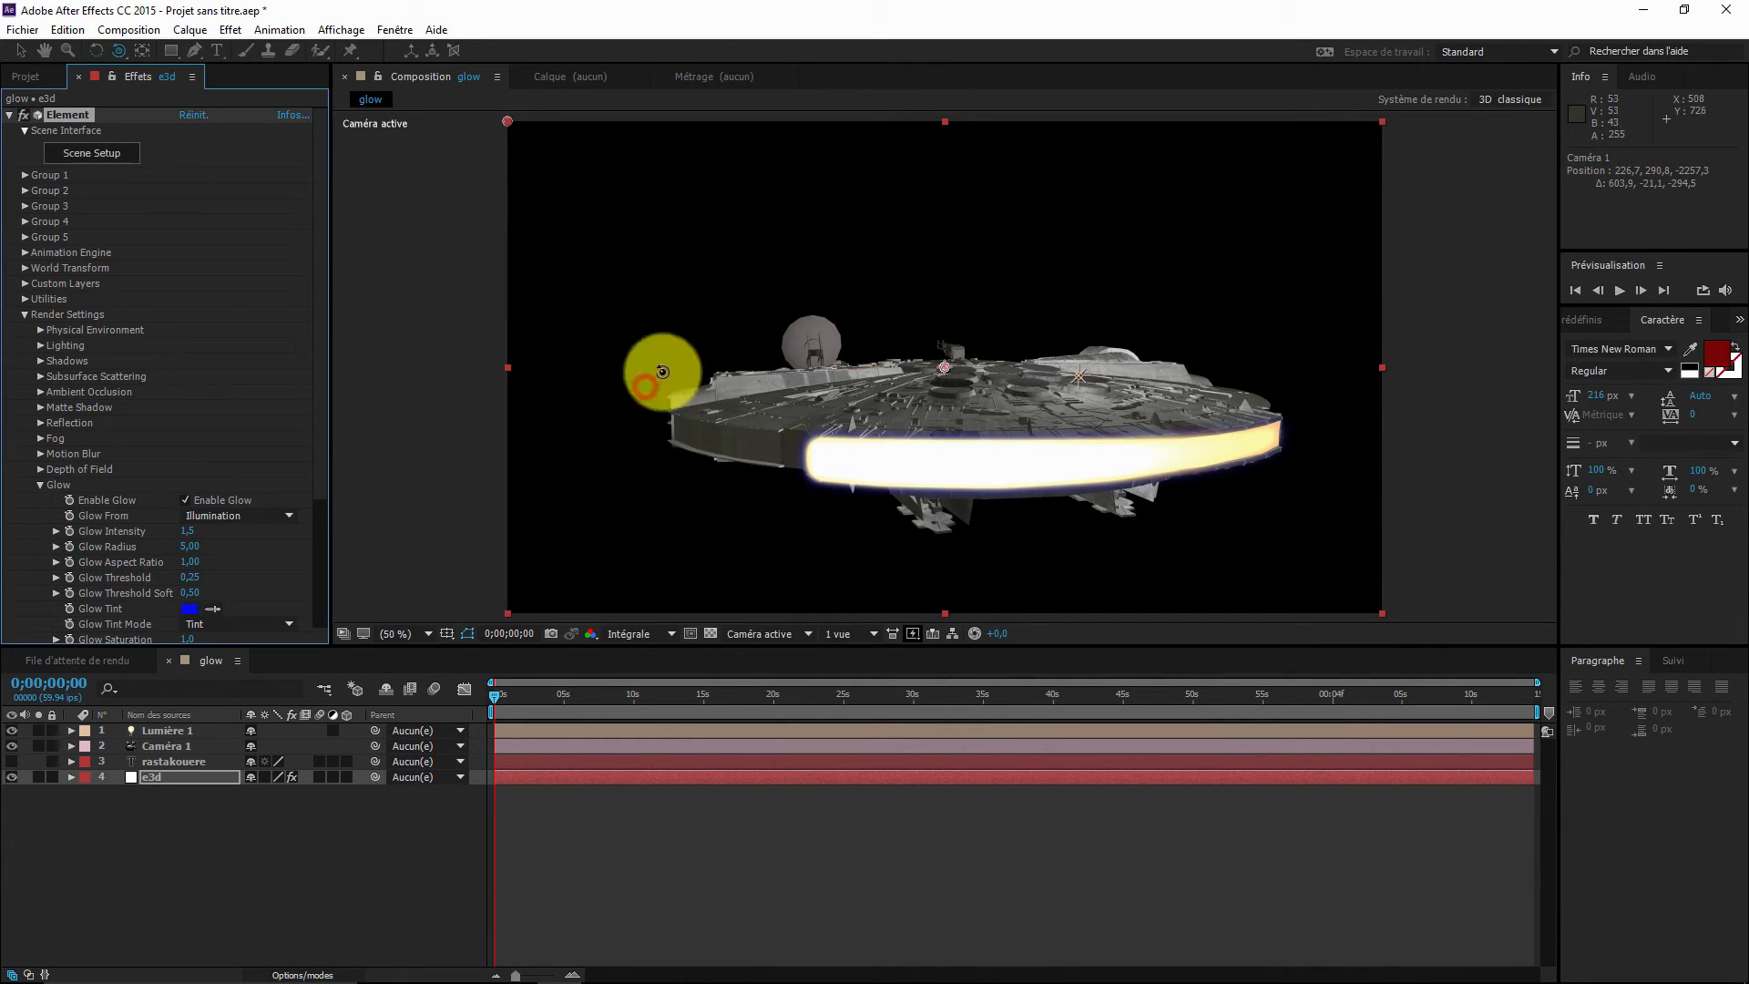
# - In Scene Setup, change the Bright_Light material's illumination colour to violet-blue 4200FF and accept the scene
pyautogui.click(118, 156)
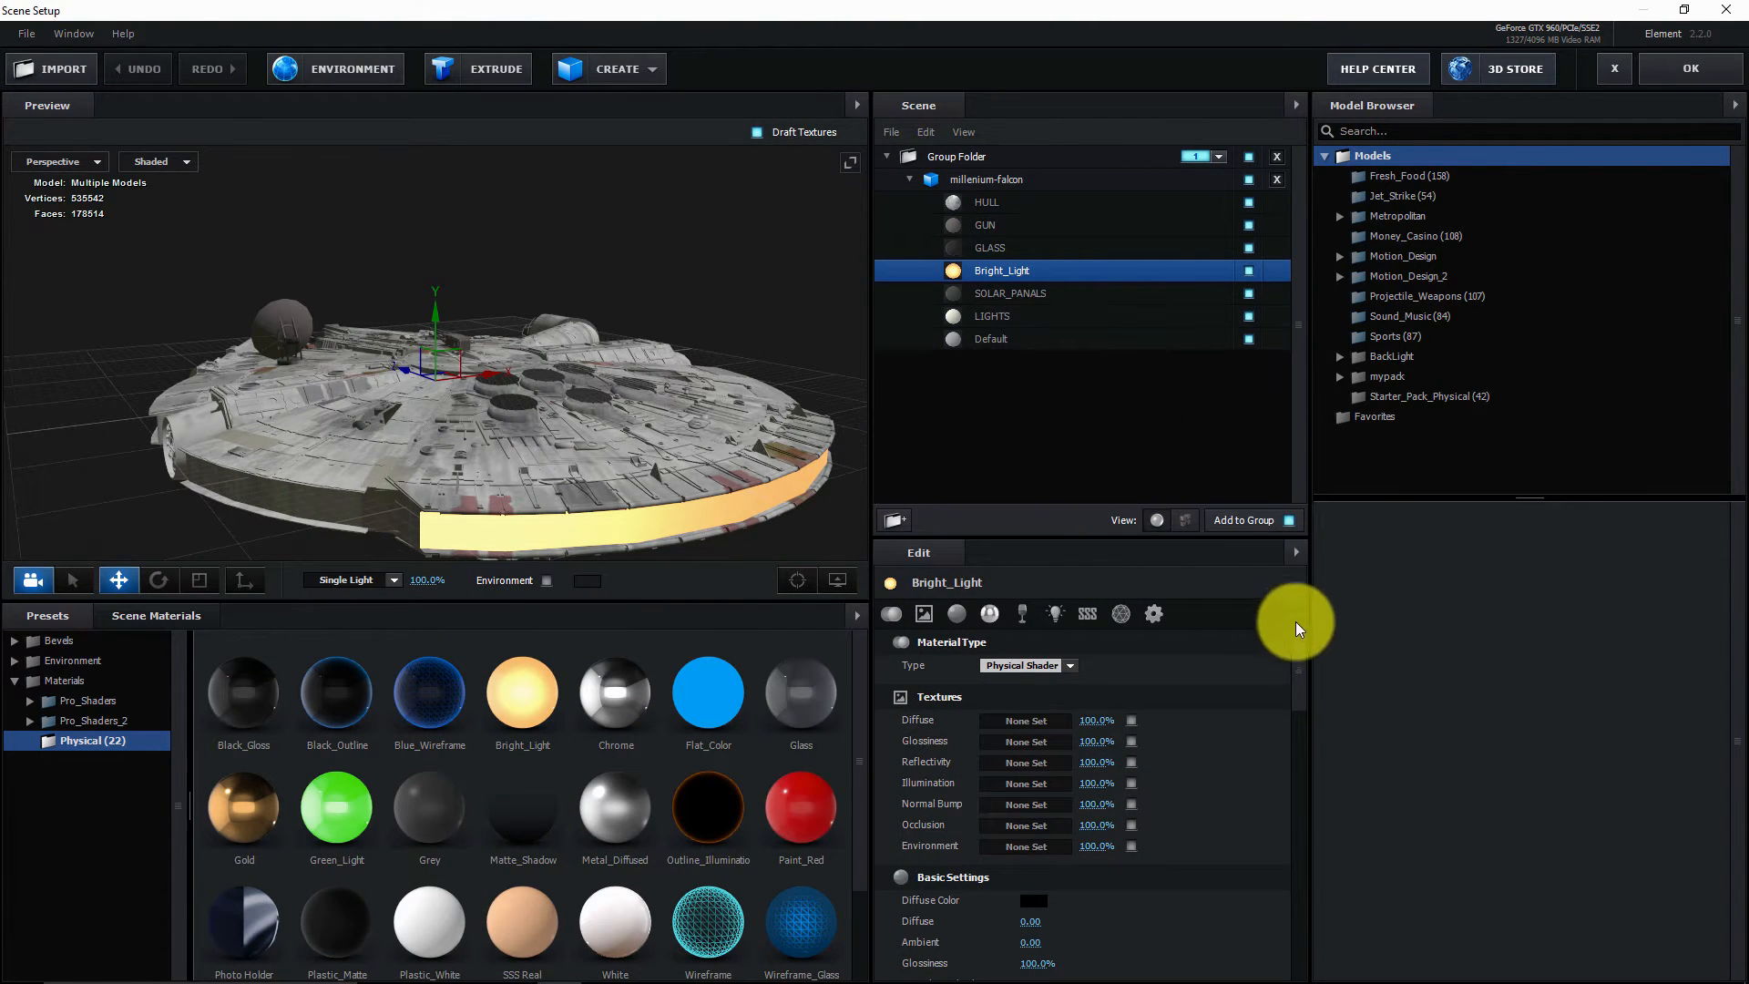
pyautogui.moveTo(1300, 656); pyautogui.dragTo(1268, 765)
pyautogui.click(1034, 772)
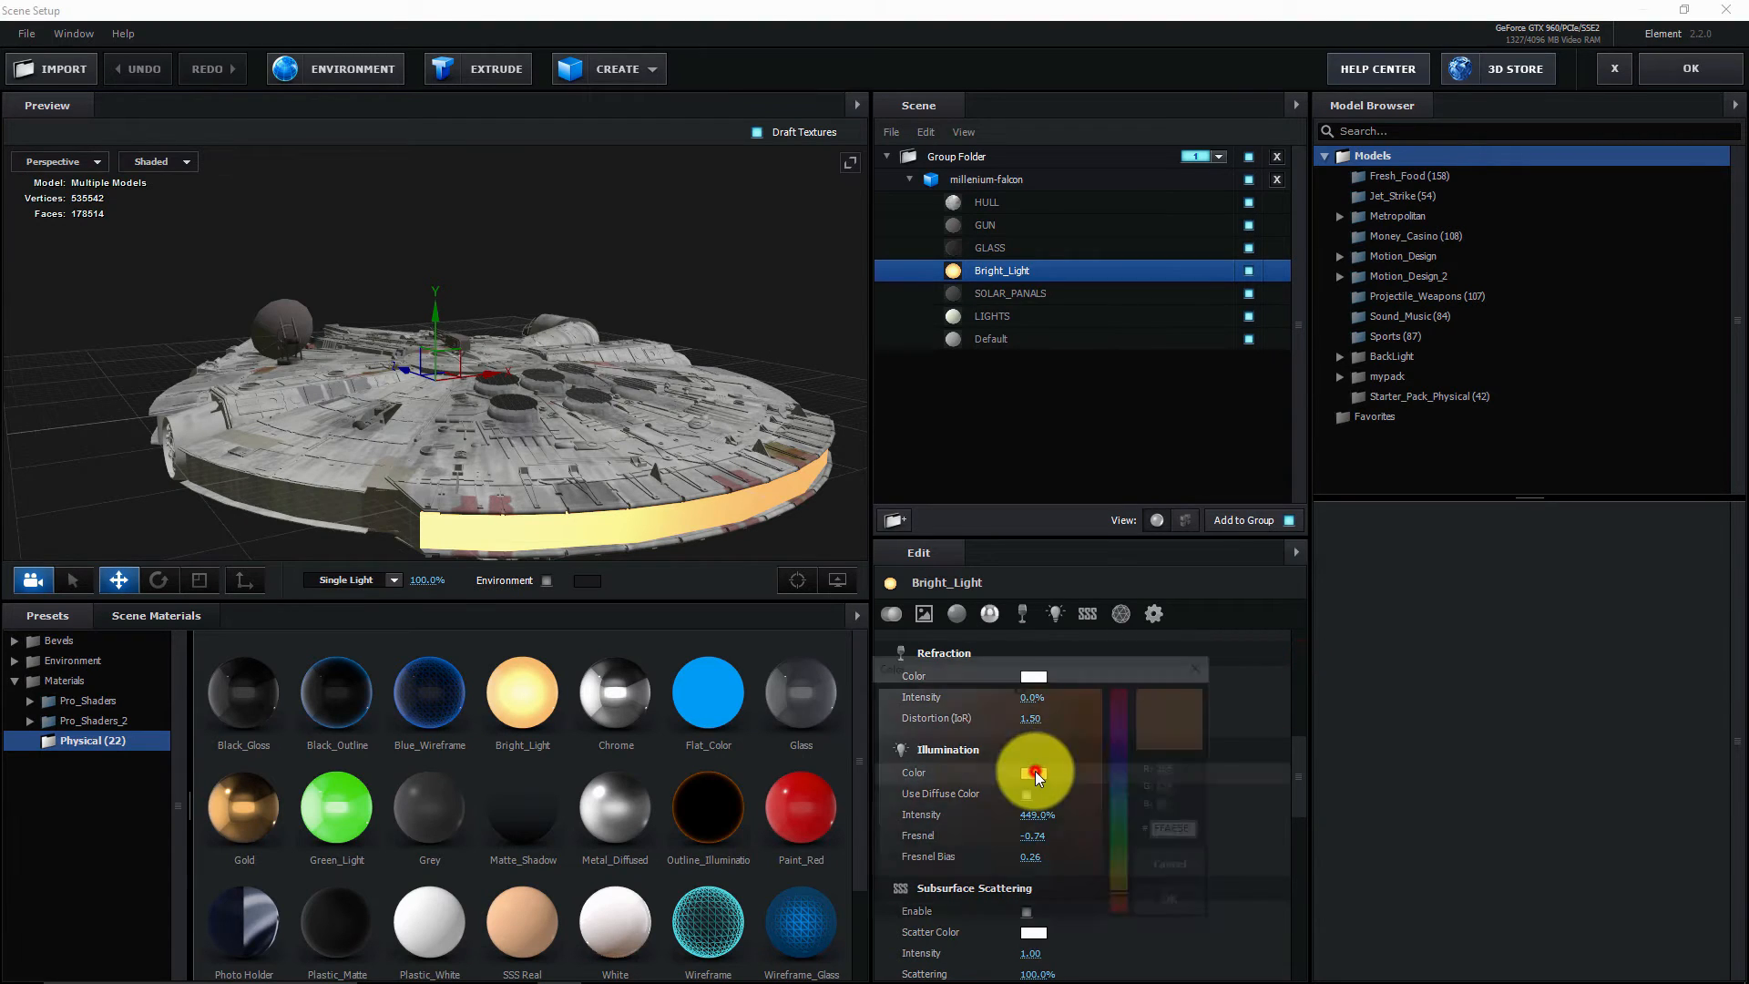
pyautogui.click(1124, 753)
pyautogui.click(1083, 702)
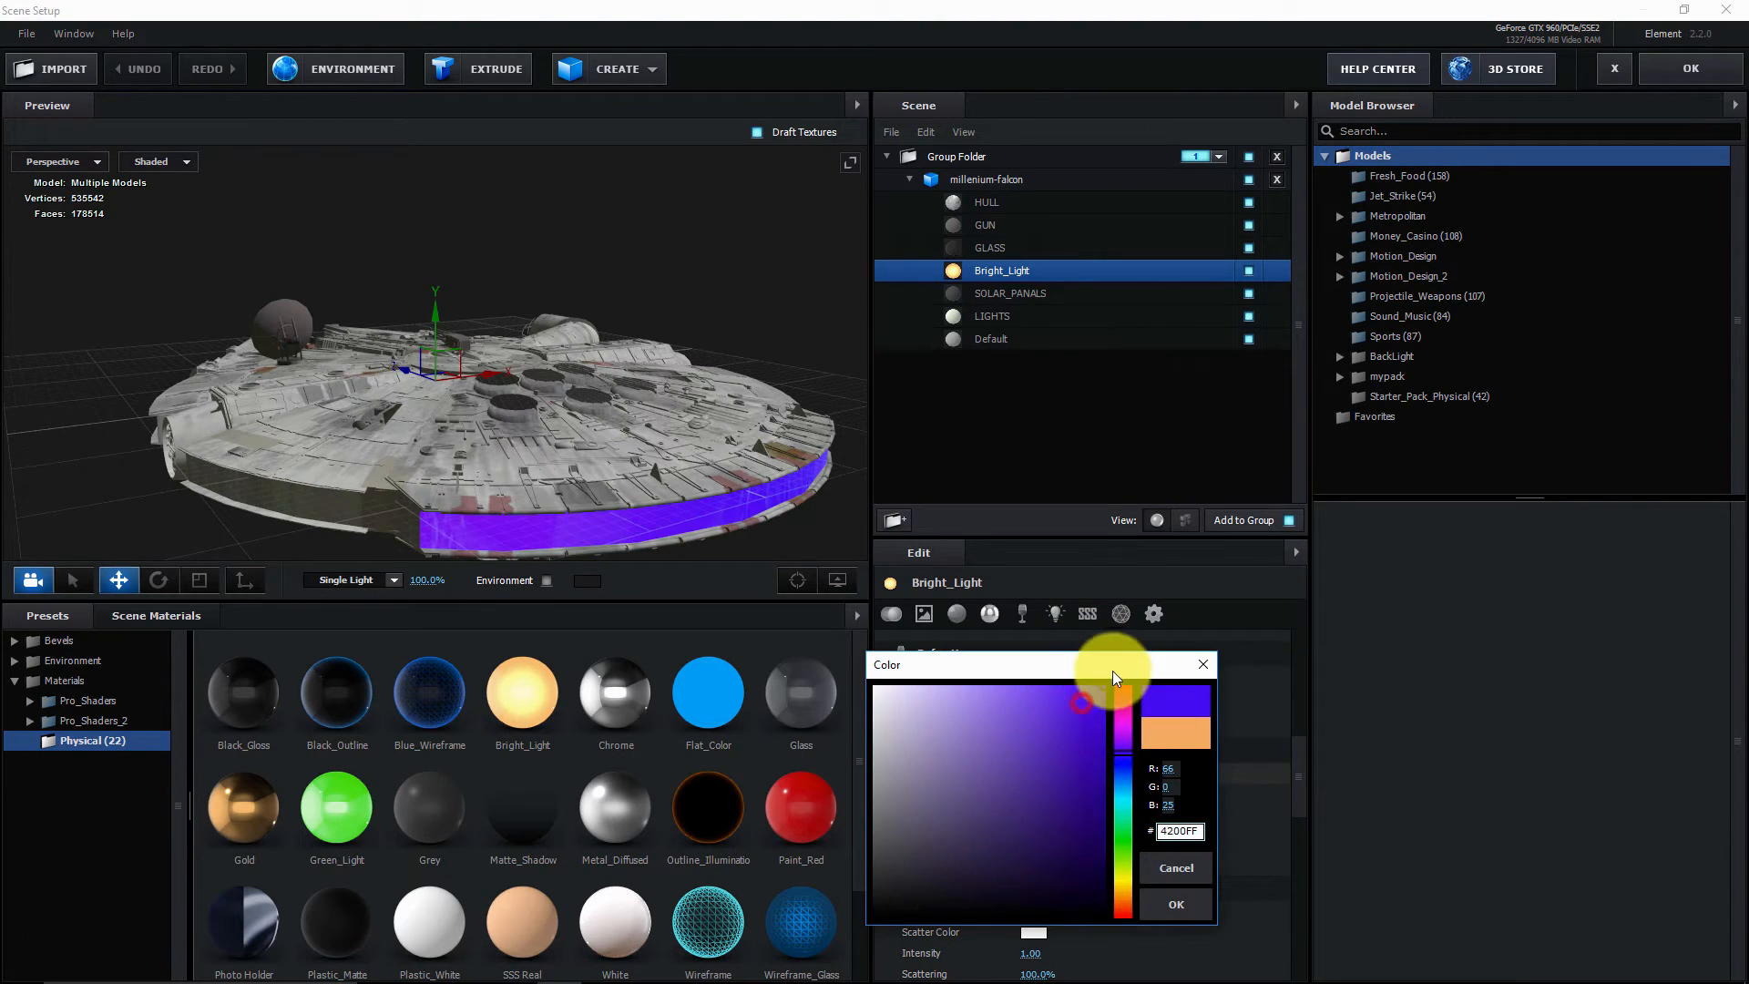
pyautogui.click(1173, 902)
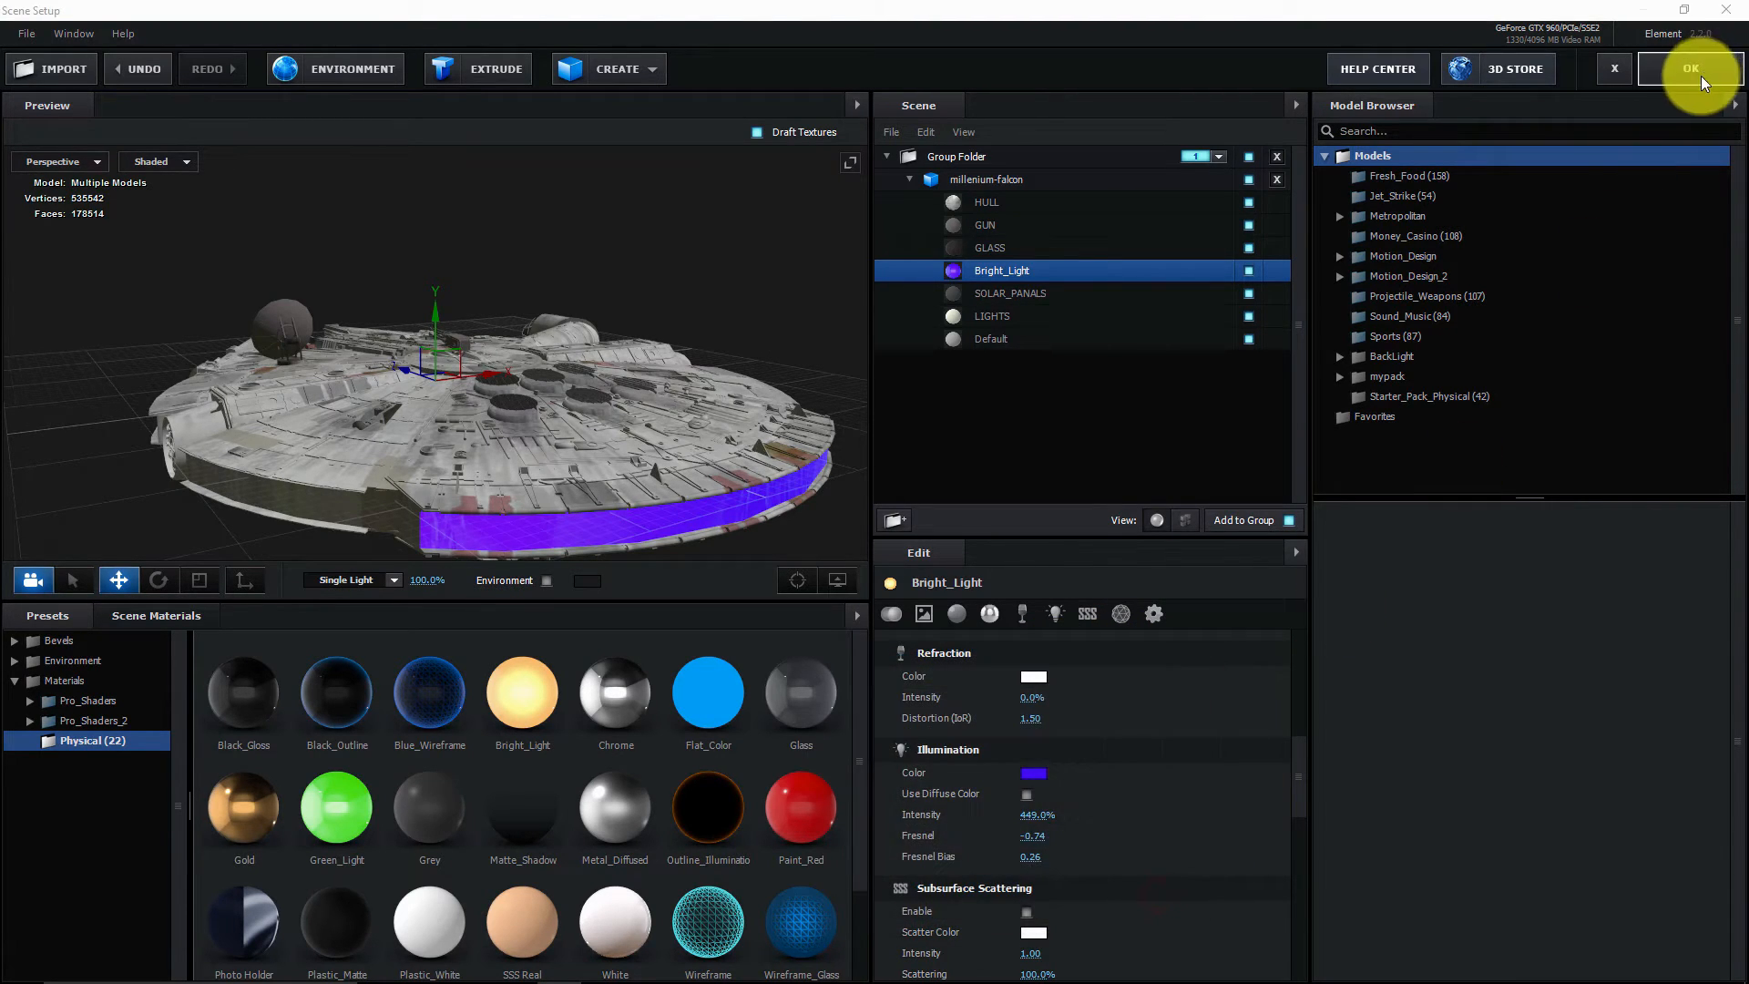
pyautogui.click(1694, 69)
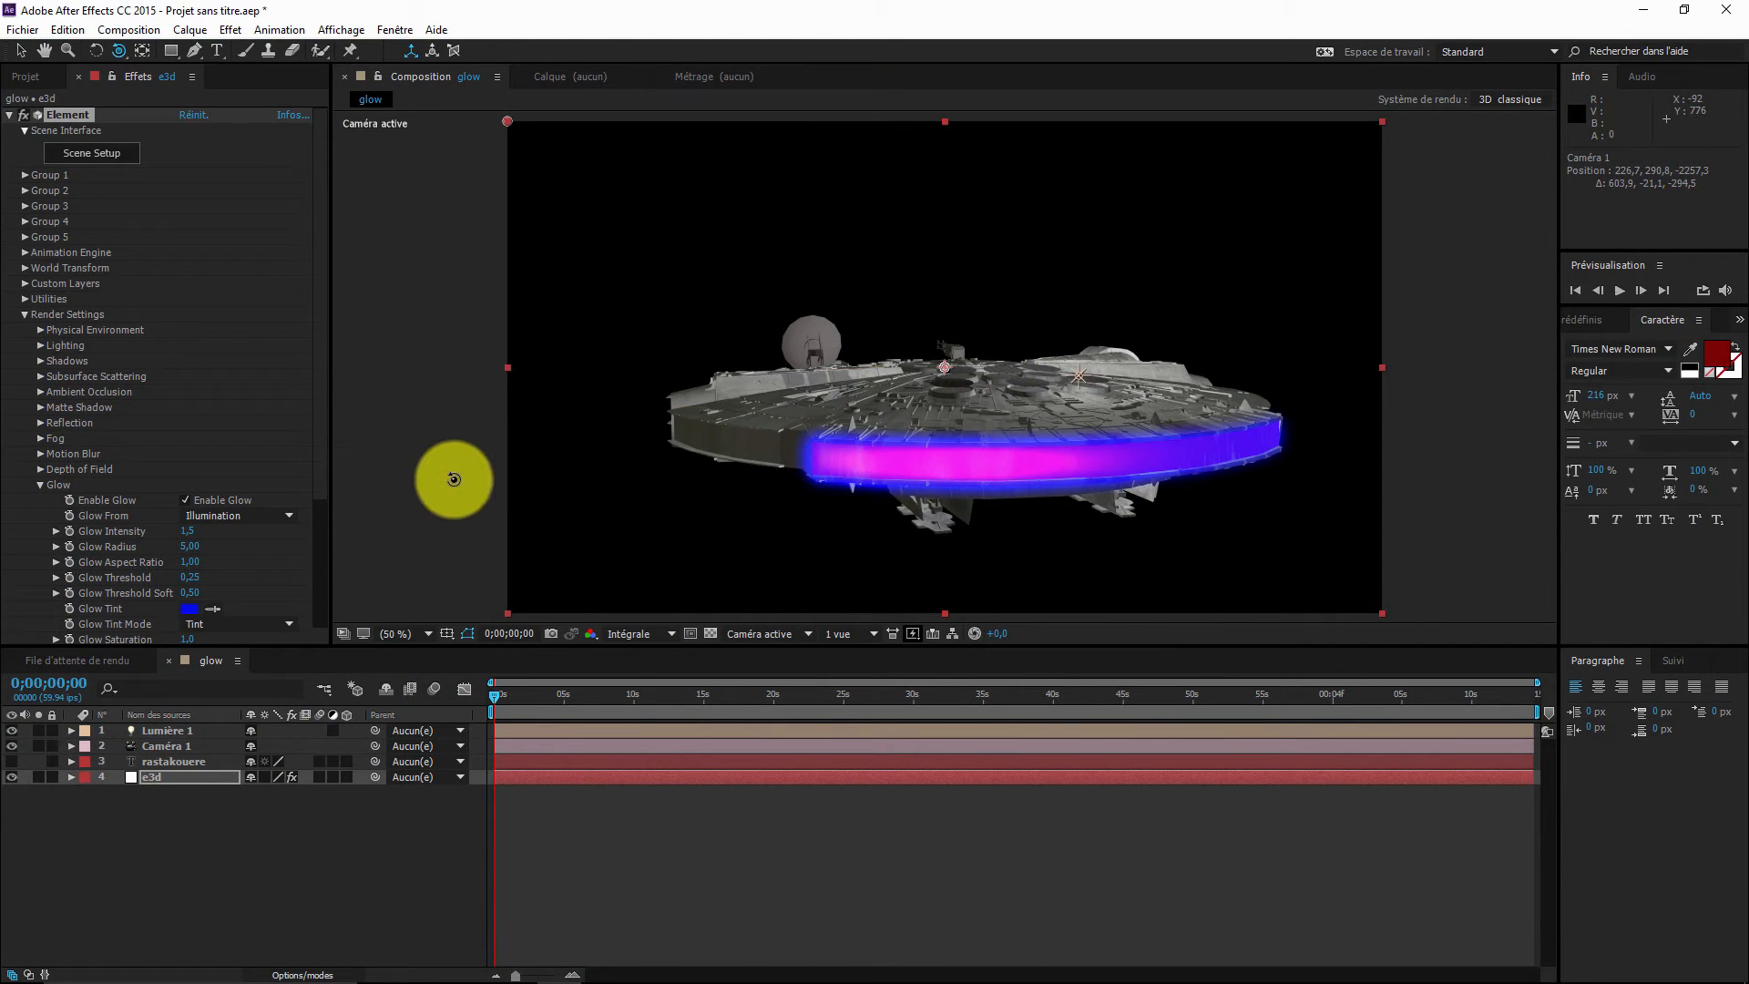
# - In Scene Setup, set the Bright_Light material's Reflectivity intensity to 0% and accept the scene
pyautogui.click(110, 168)
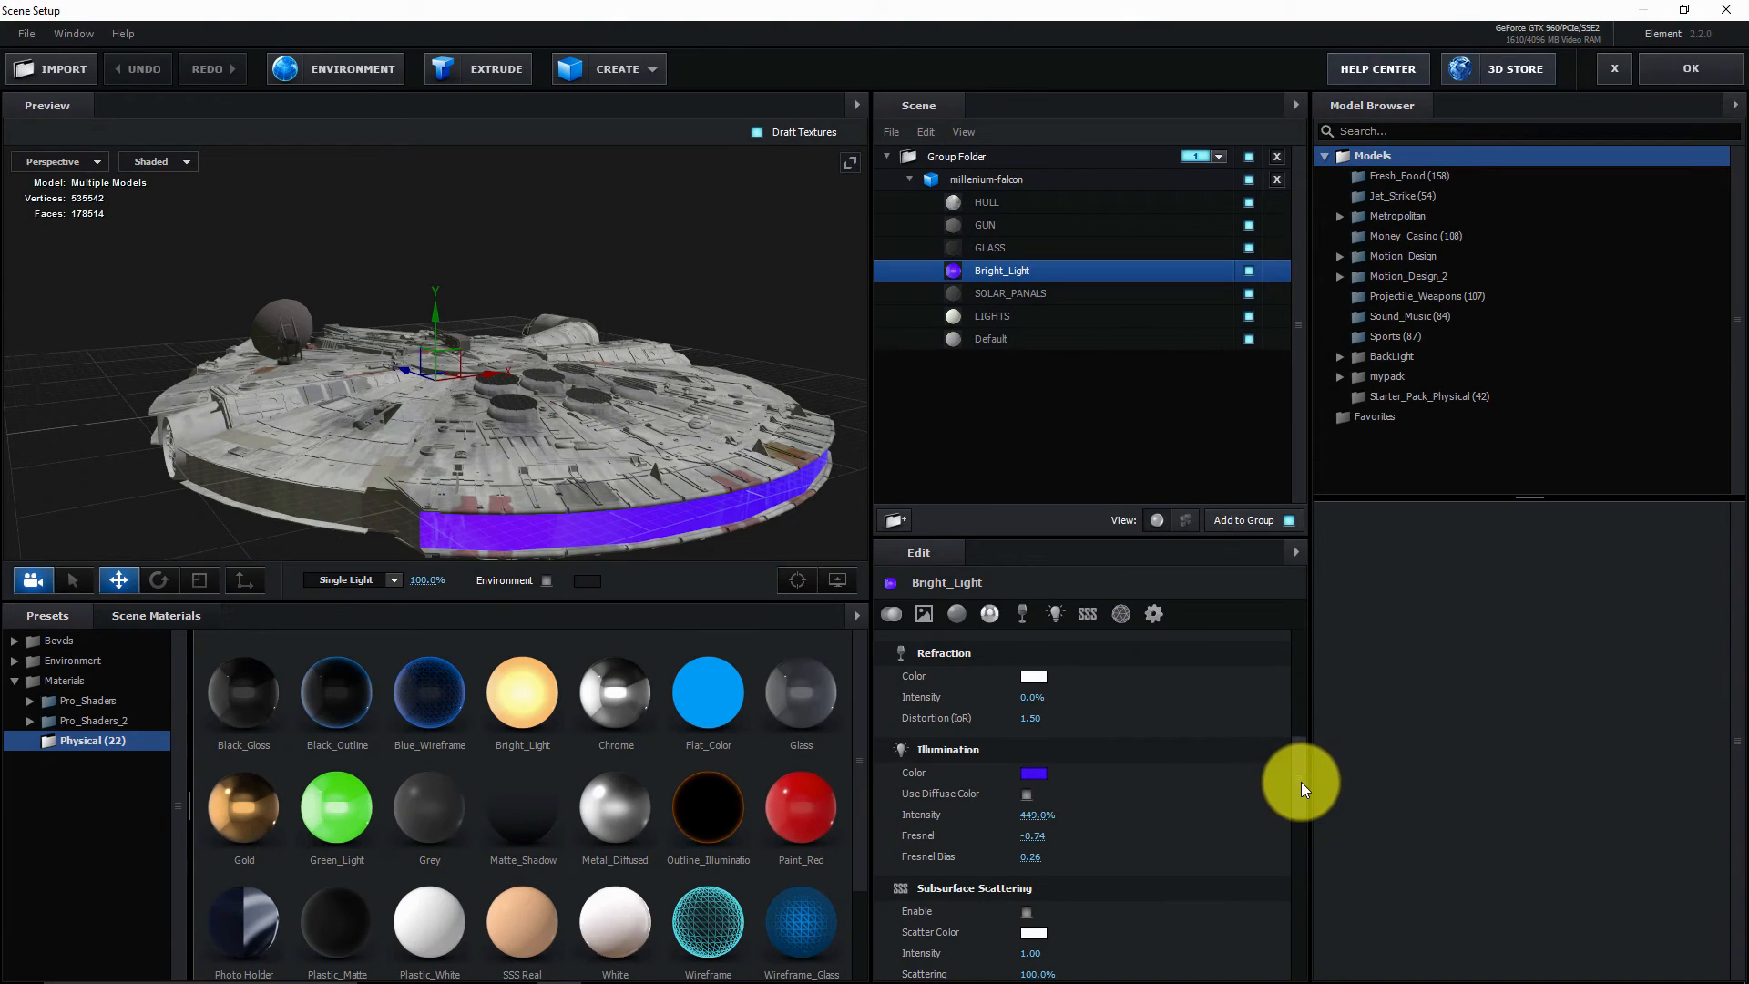
pyautogui.moveTo(1299, 784); pyautogui.dragTo(1297, 807)
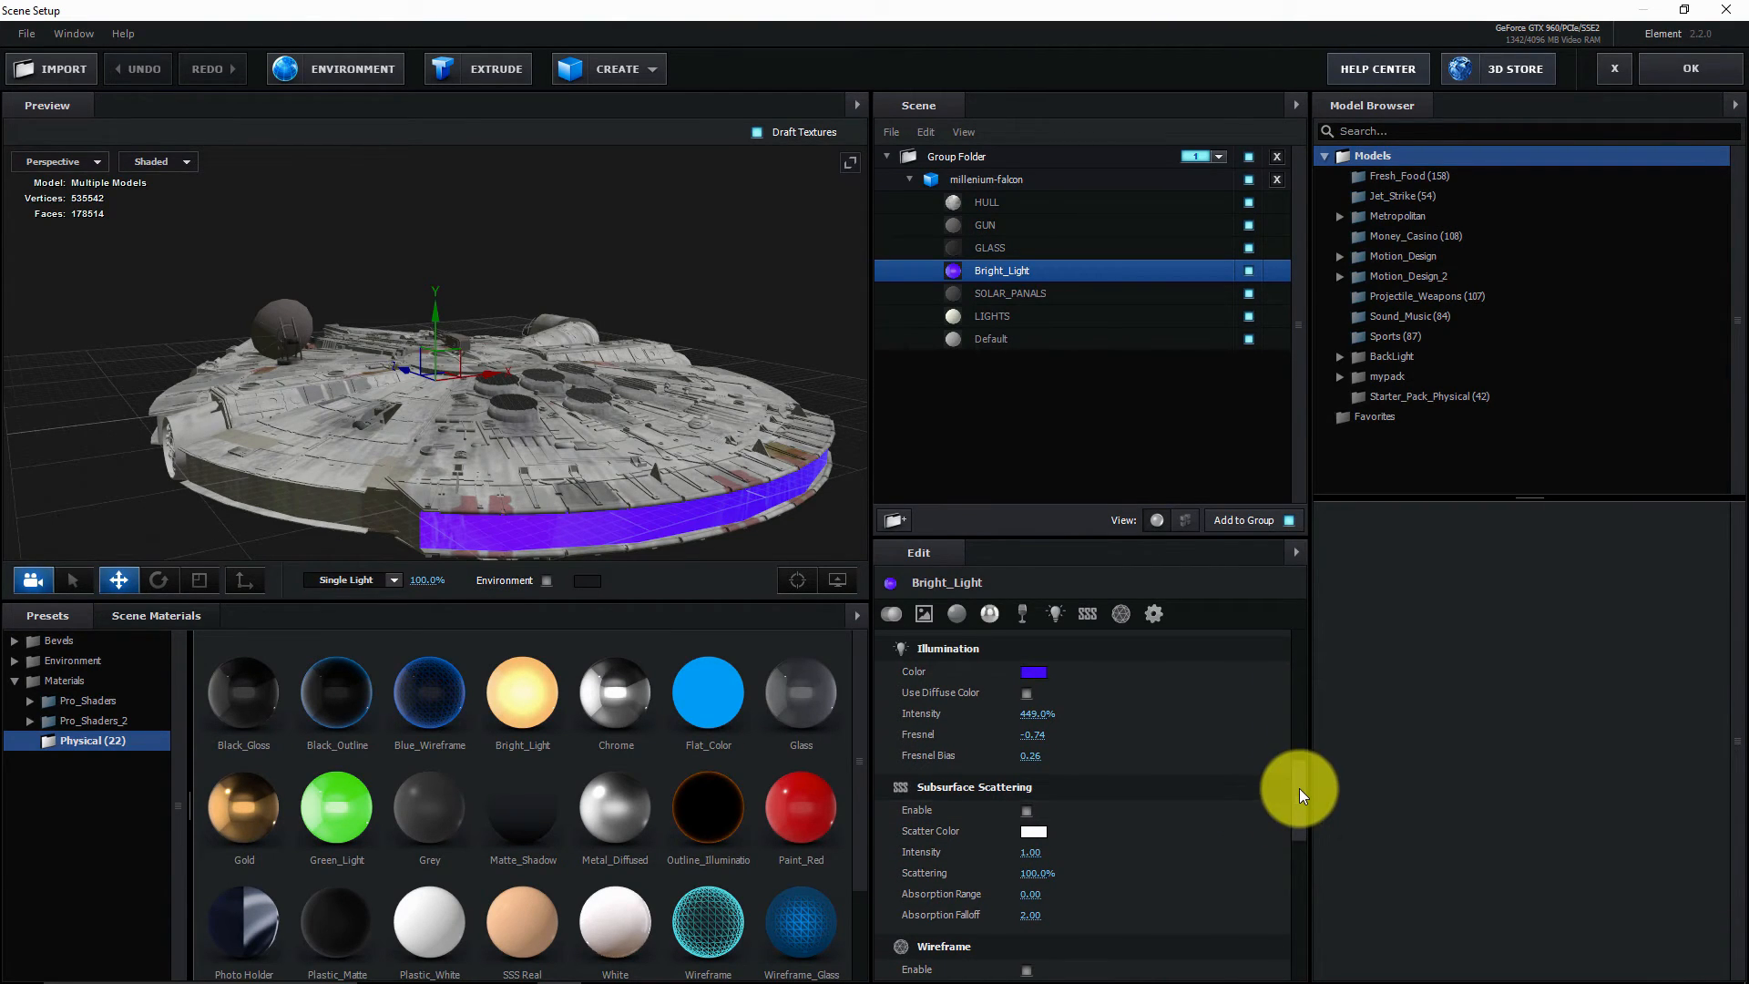
pyautogui.moveTo(1299, 784); pyautogui.dragTo(1271, 730)
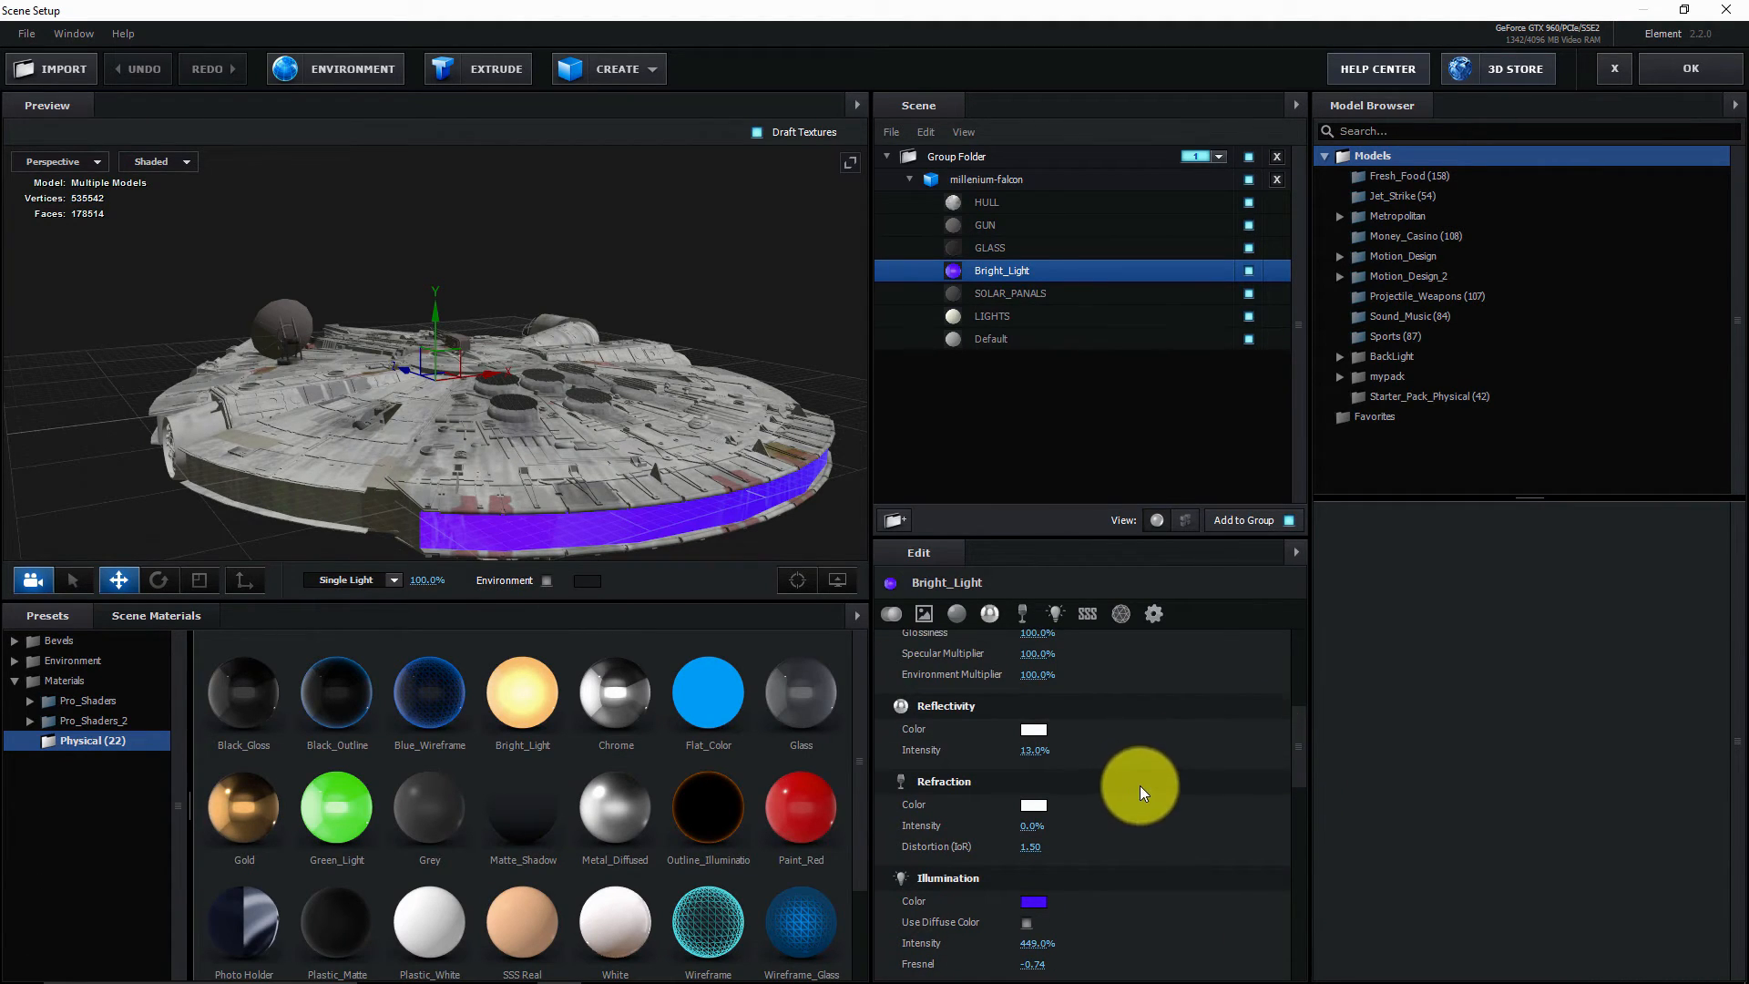
pyautogui.click(1033, 750)
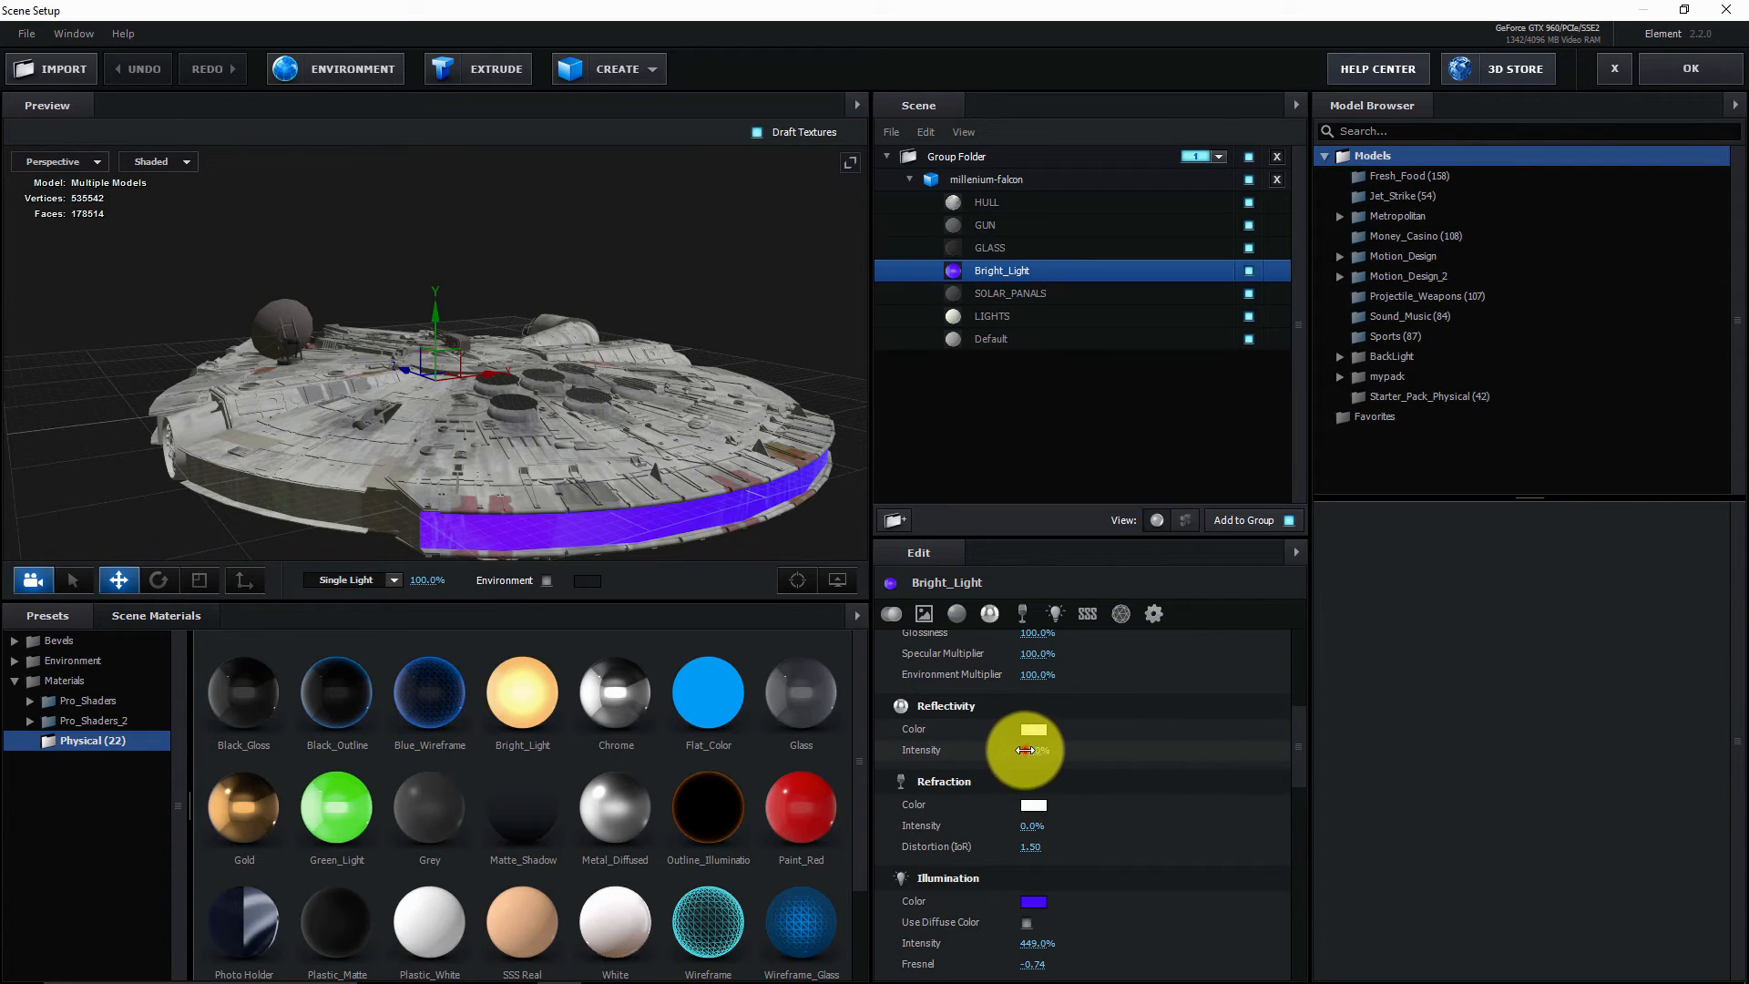
pyautogui.press('Return')
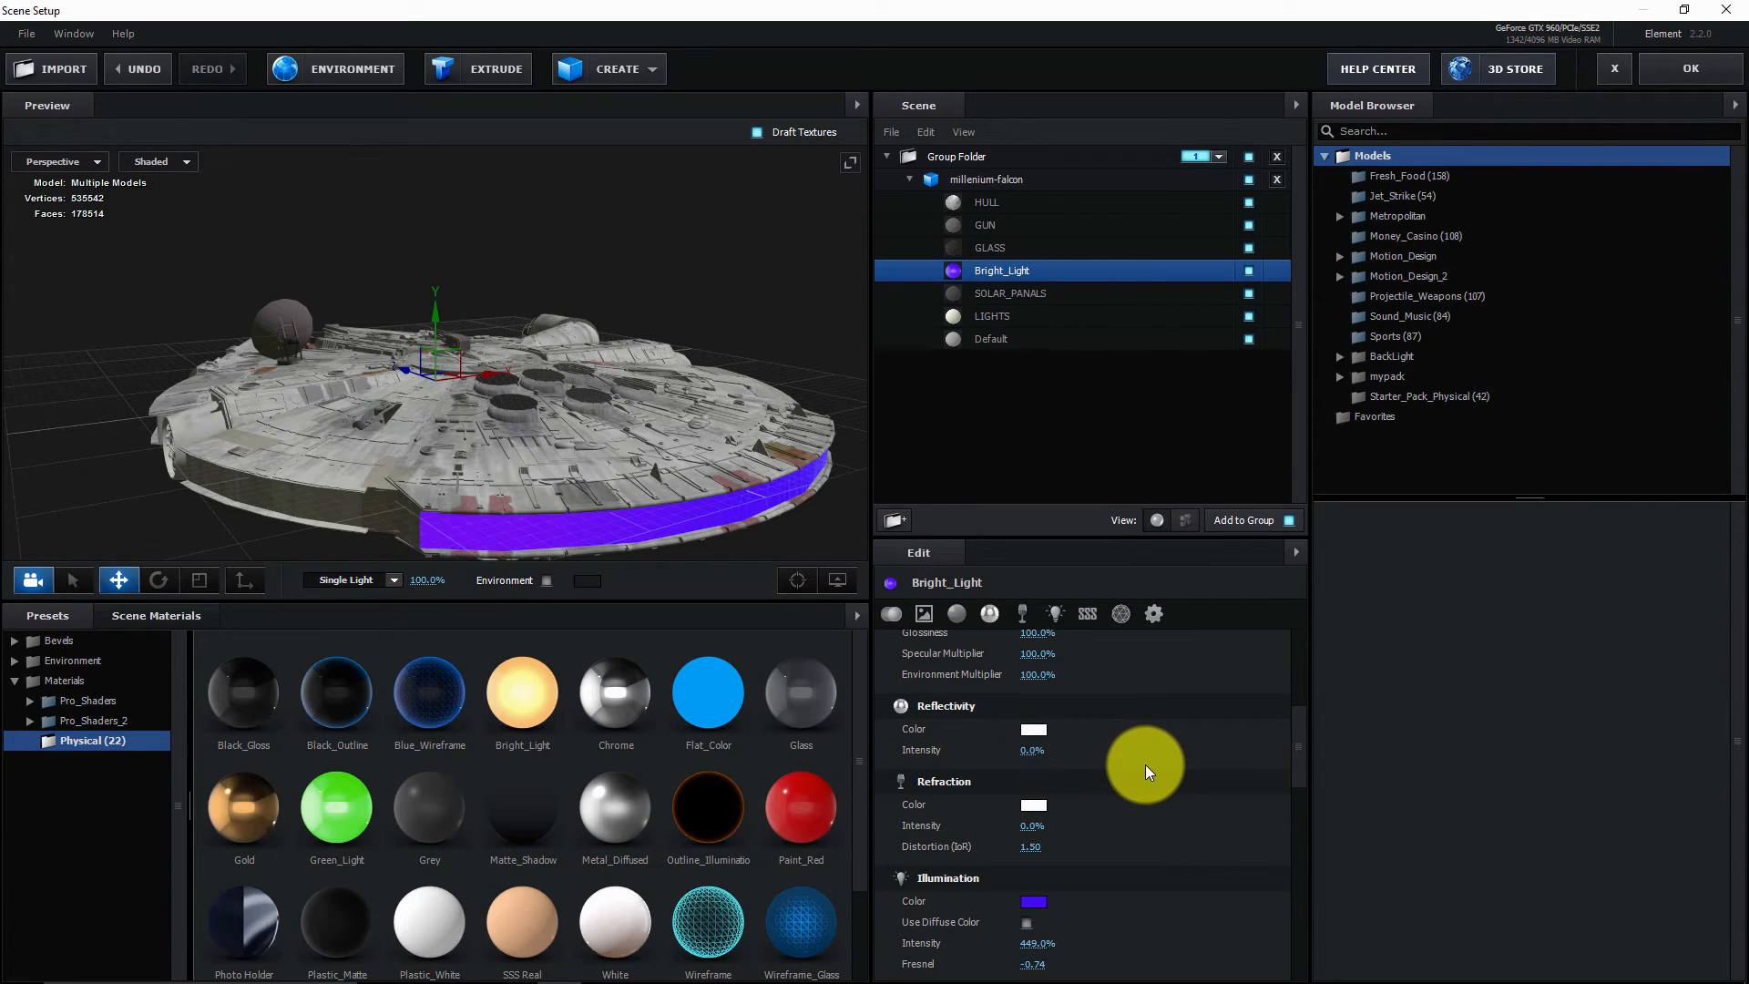
pyautogui.click(1680, 70)
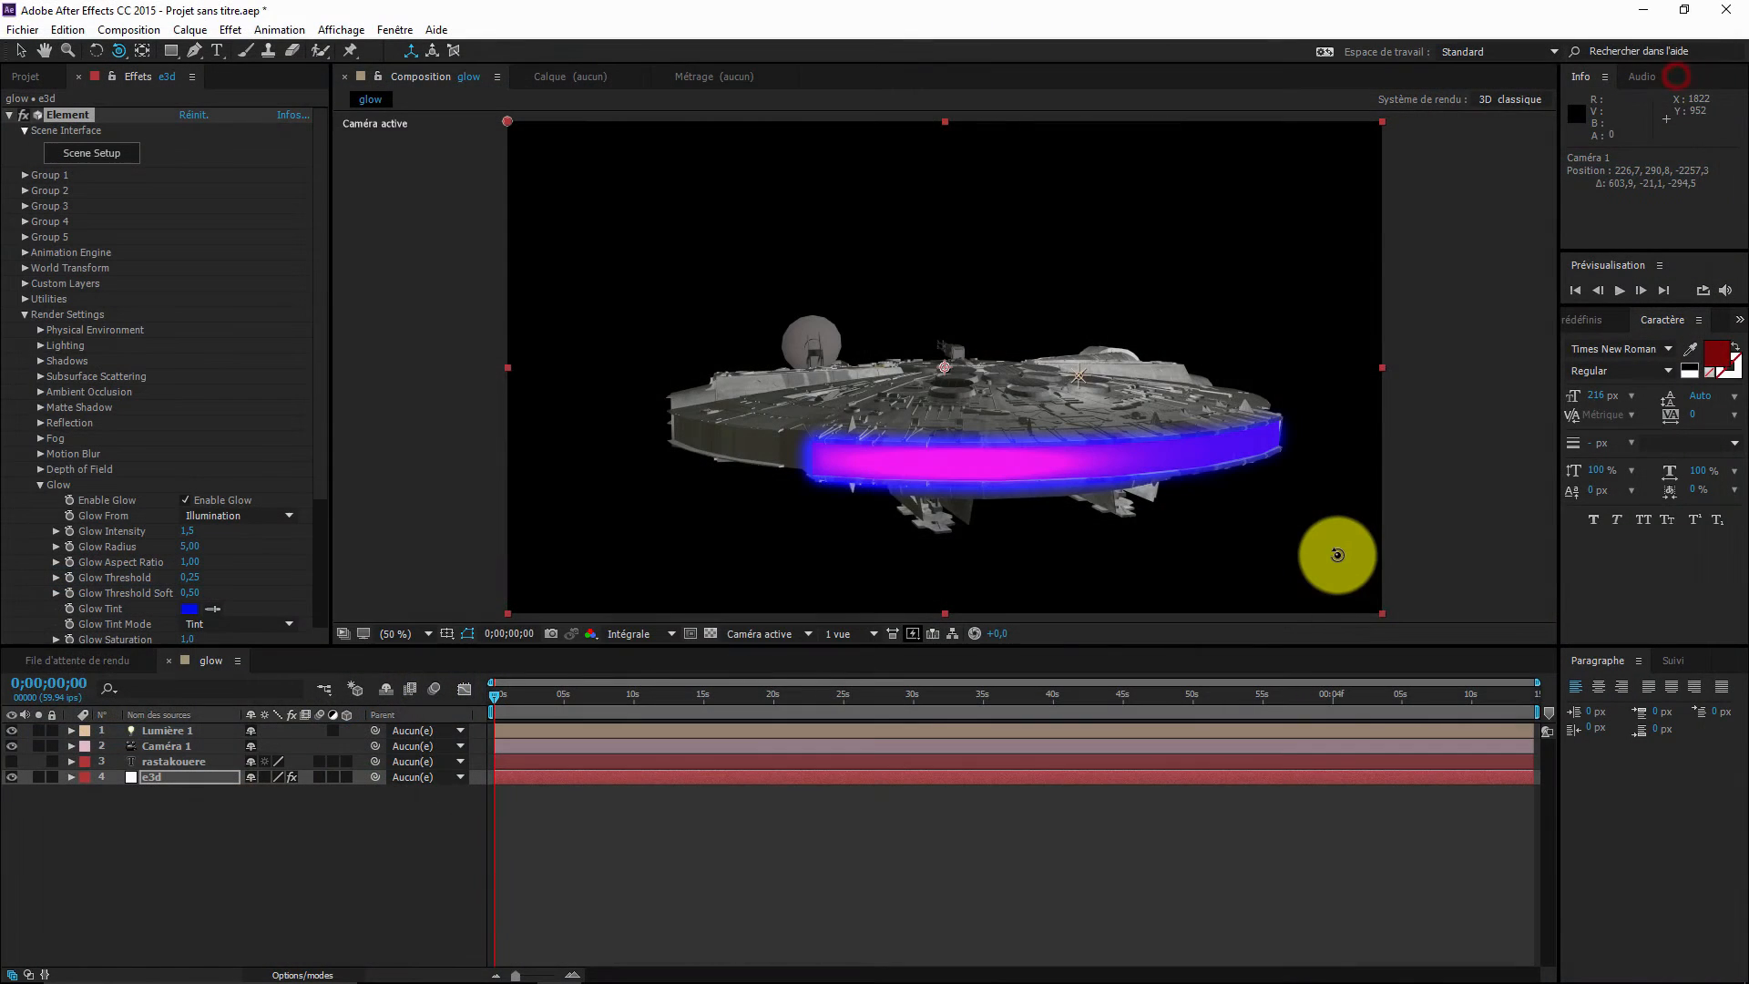
# - Set Element's Glow Intensity to 1,0 and Glow Radius to 10,70, orbiting the camera around the engine strip to check the glow
pyautogui.moveTo(1128, 474)
pyautogui.mouseDown()
pyautogui.moveTo(1084, 490)
pyautogui.moveTo(1105, 484)
pyautogui.mouseUp()
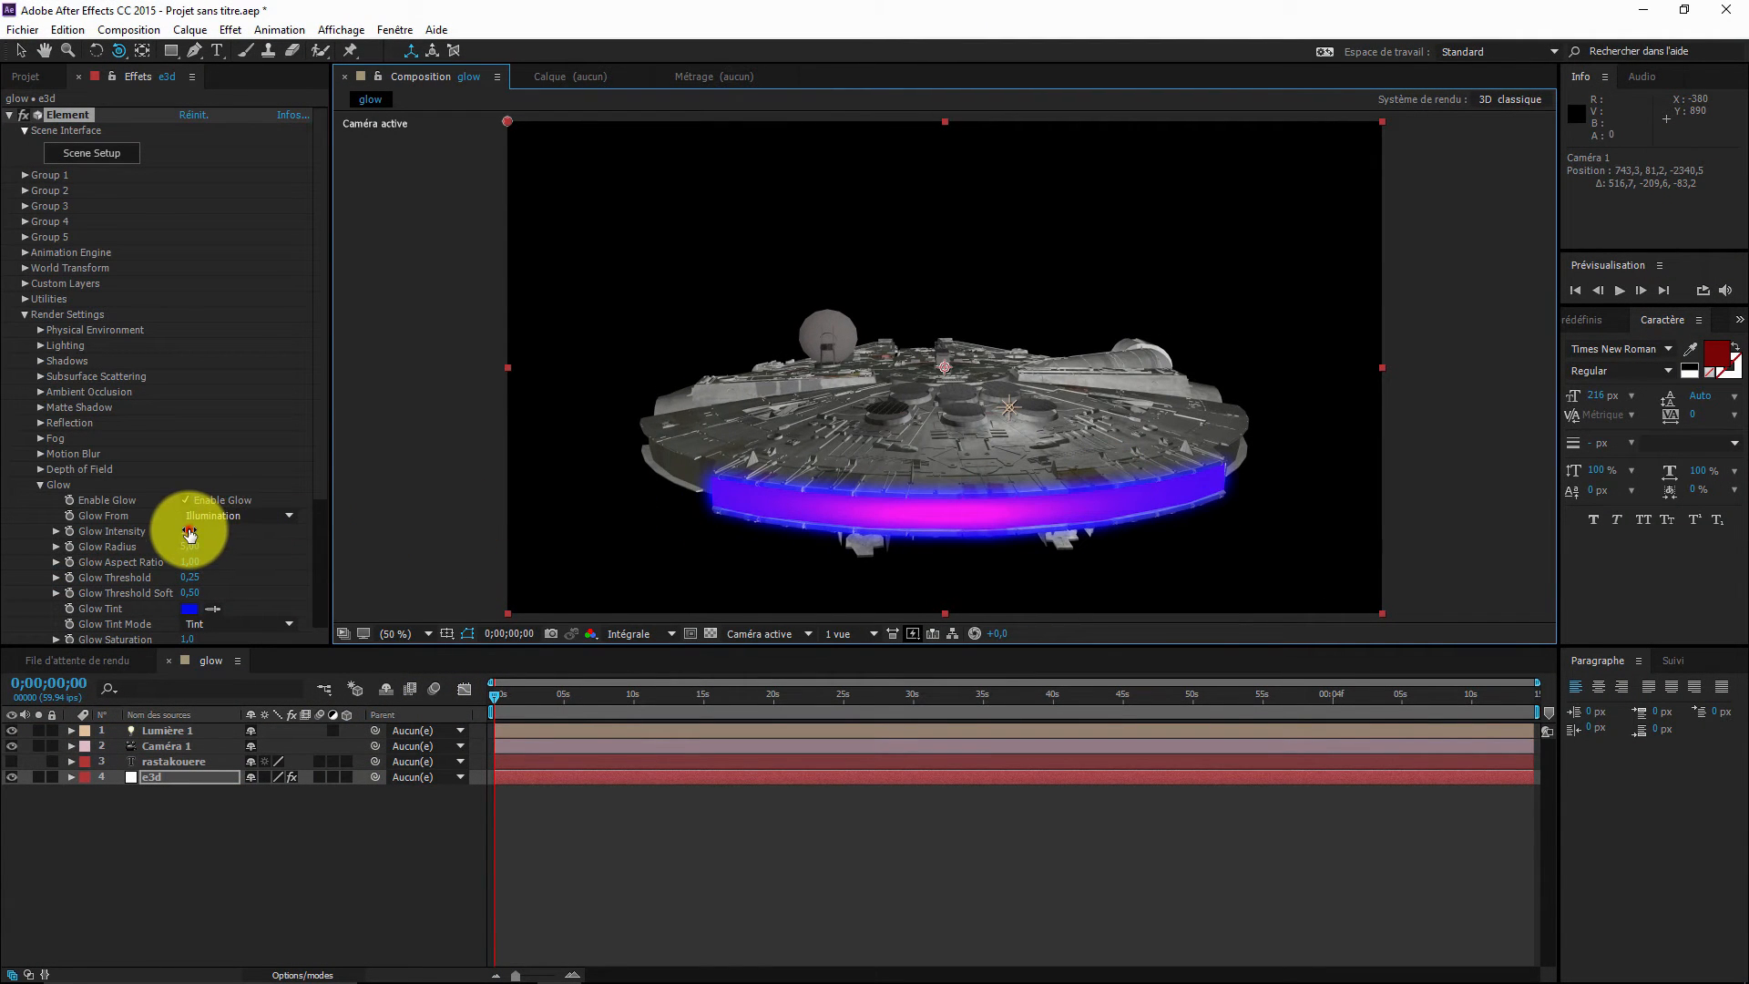
pyautogui.moveTo(189, 534)
pyautogui.mouseDown()
pyautogui.moveTo(214, 531)
pyautogui.moveTo(170, 533)
pyautogui.moveTo(186, 537)
pyautogui.mouseUp()
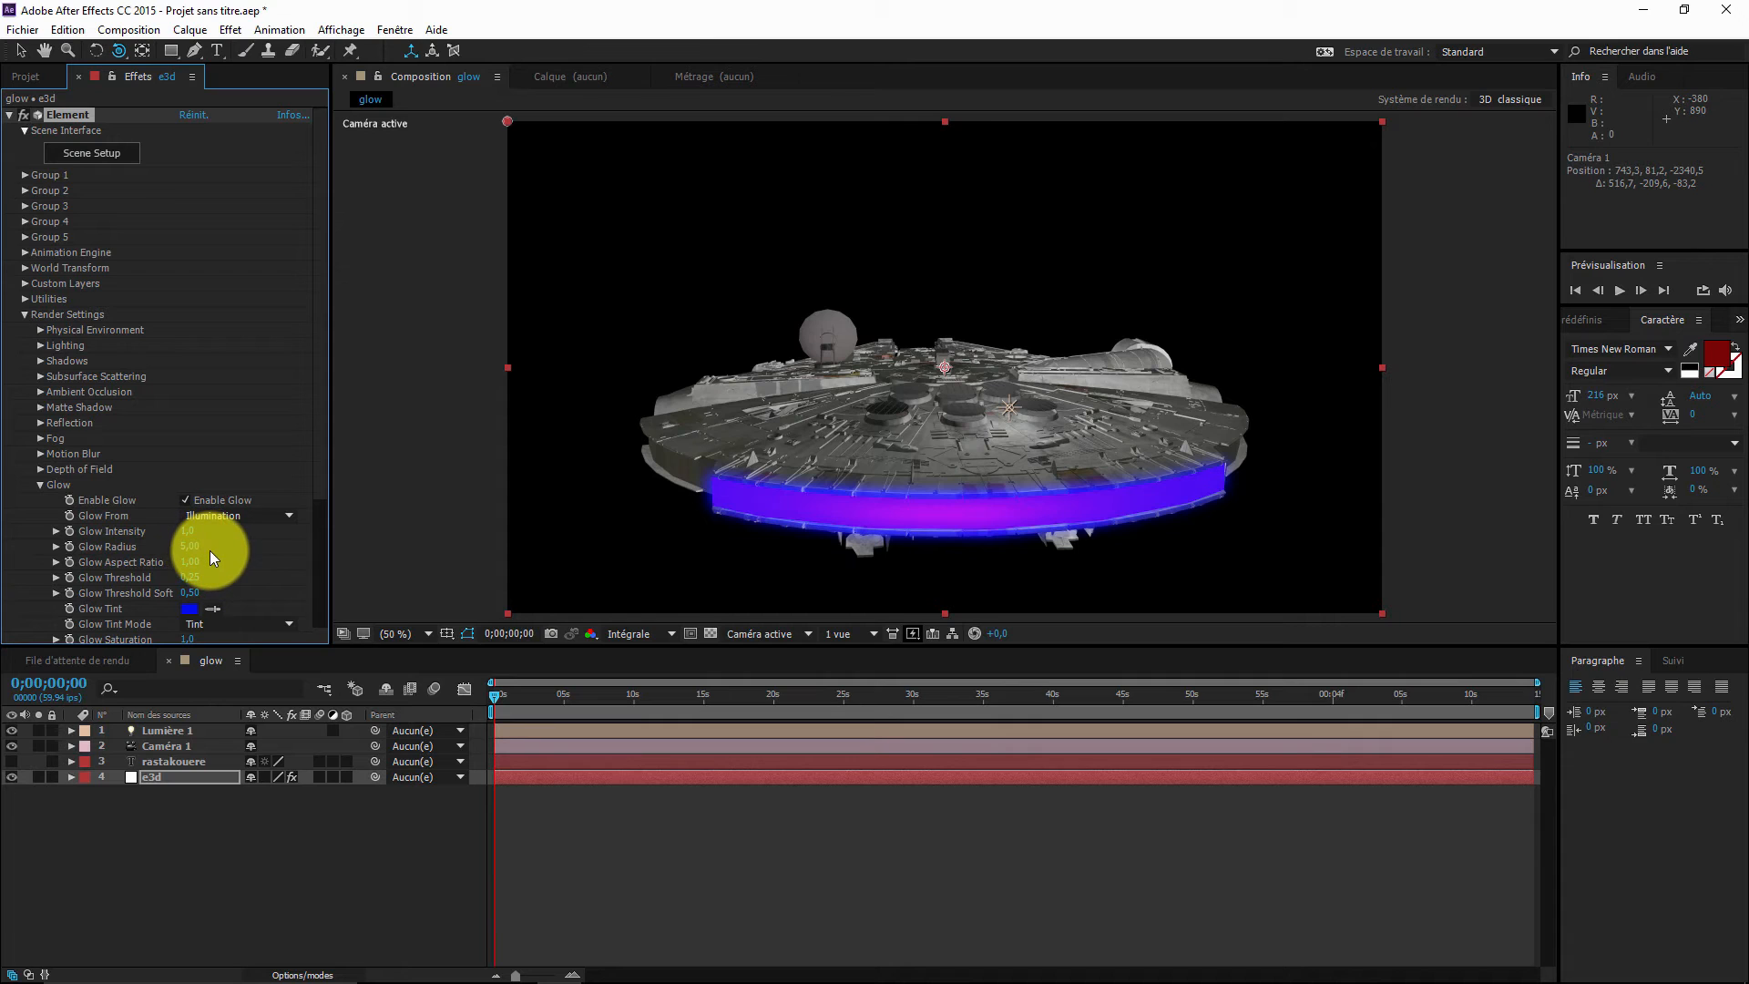
pyautogui.moveTo(185, 546); pyautogui.dragTo(244, 552)
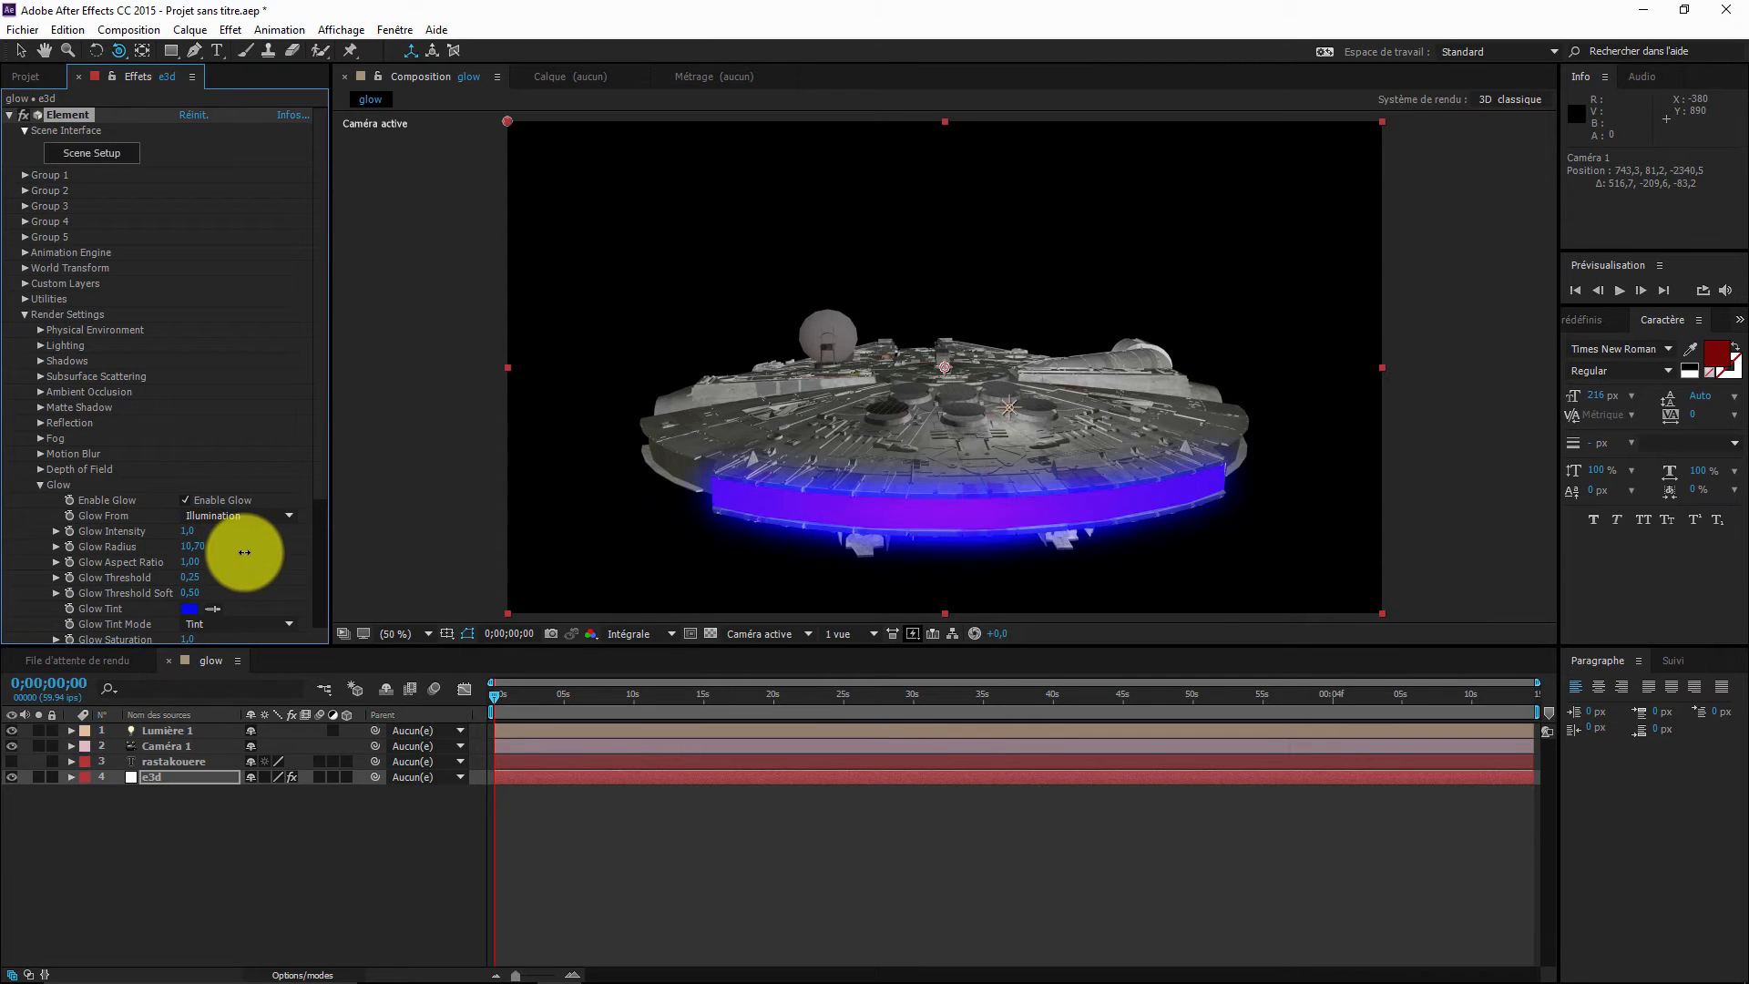
pyautogui.moveTo(890, 504)
pyautogui.mouseDown()
pyautogui.moveTo(902, 484)
pyautogui.moveTo(899, 510)
pyautogui.mouseUp()
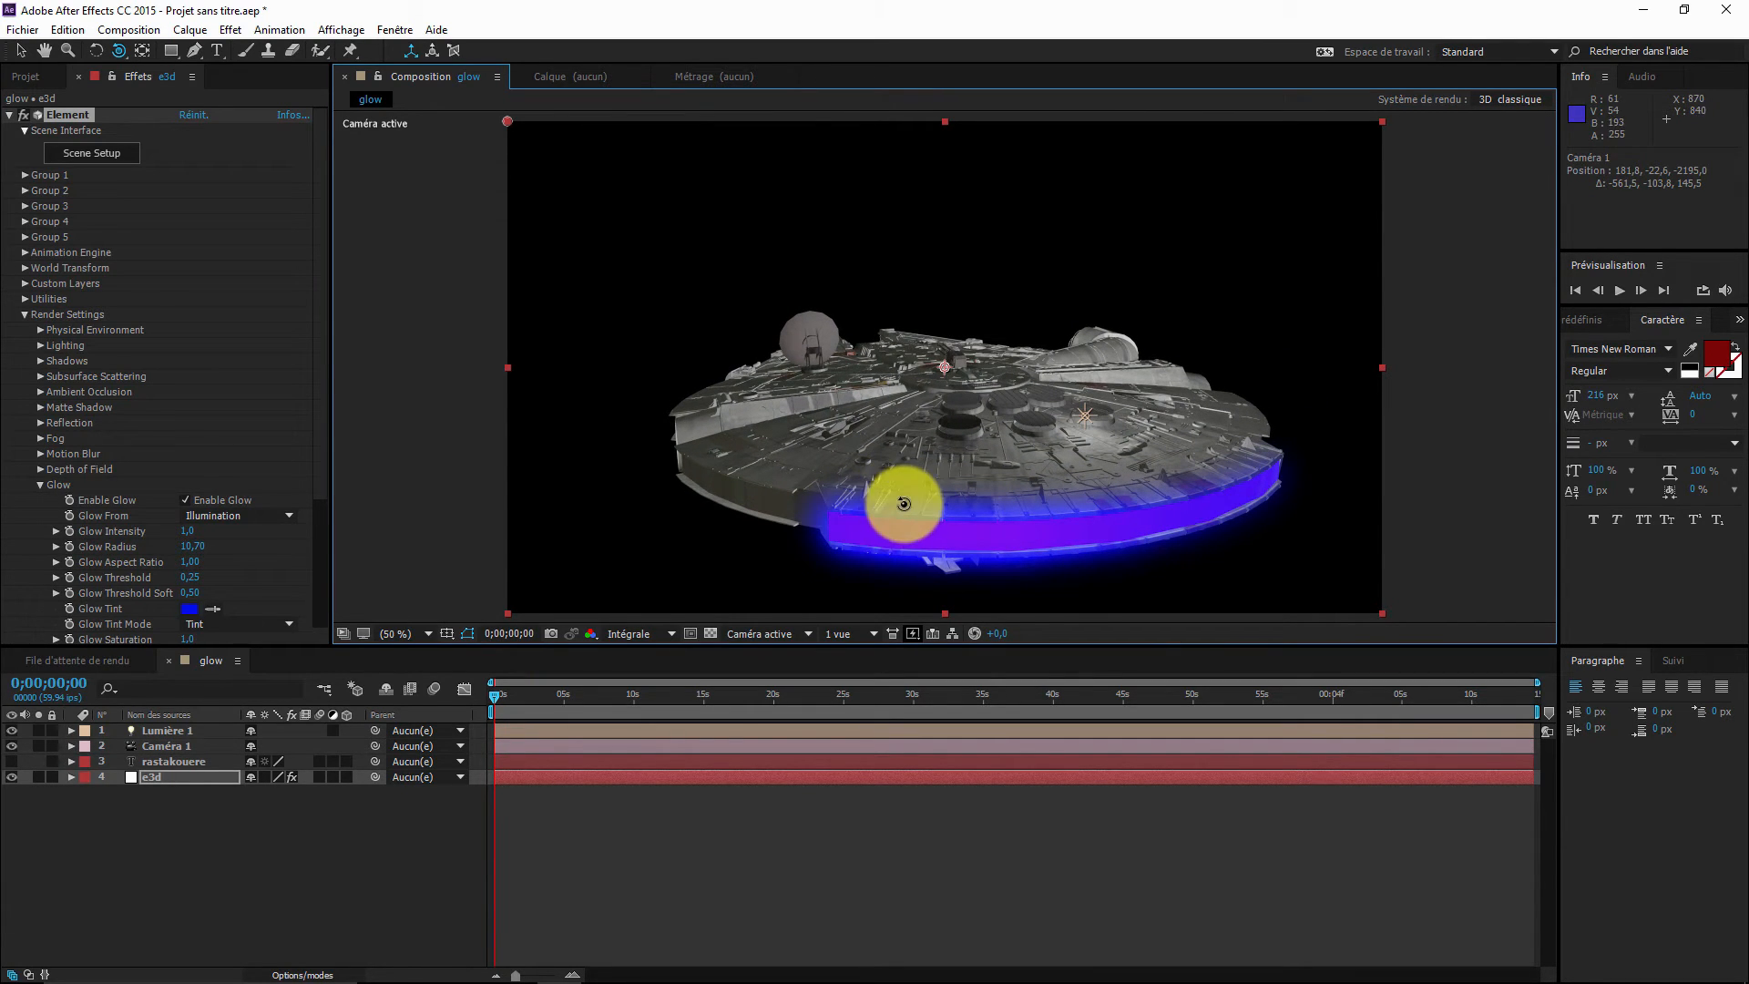
# - Delete the group folder holding the millenium-falcon model in Scene Setup and accept the emptied scene
pyautogui.click(96, 152)
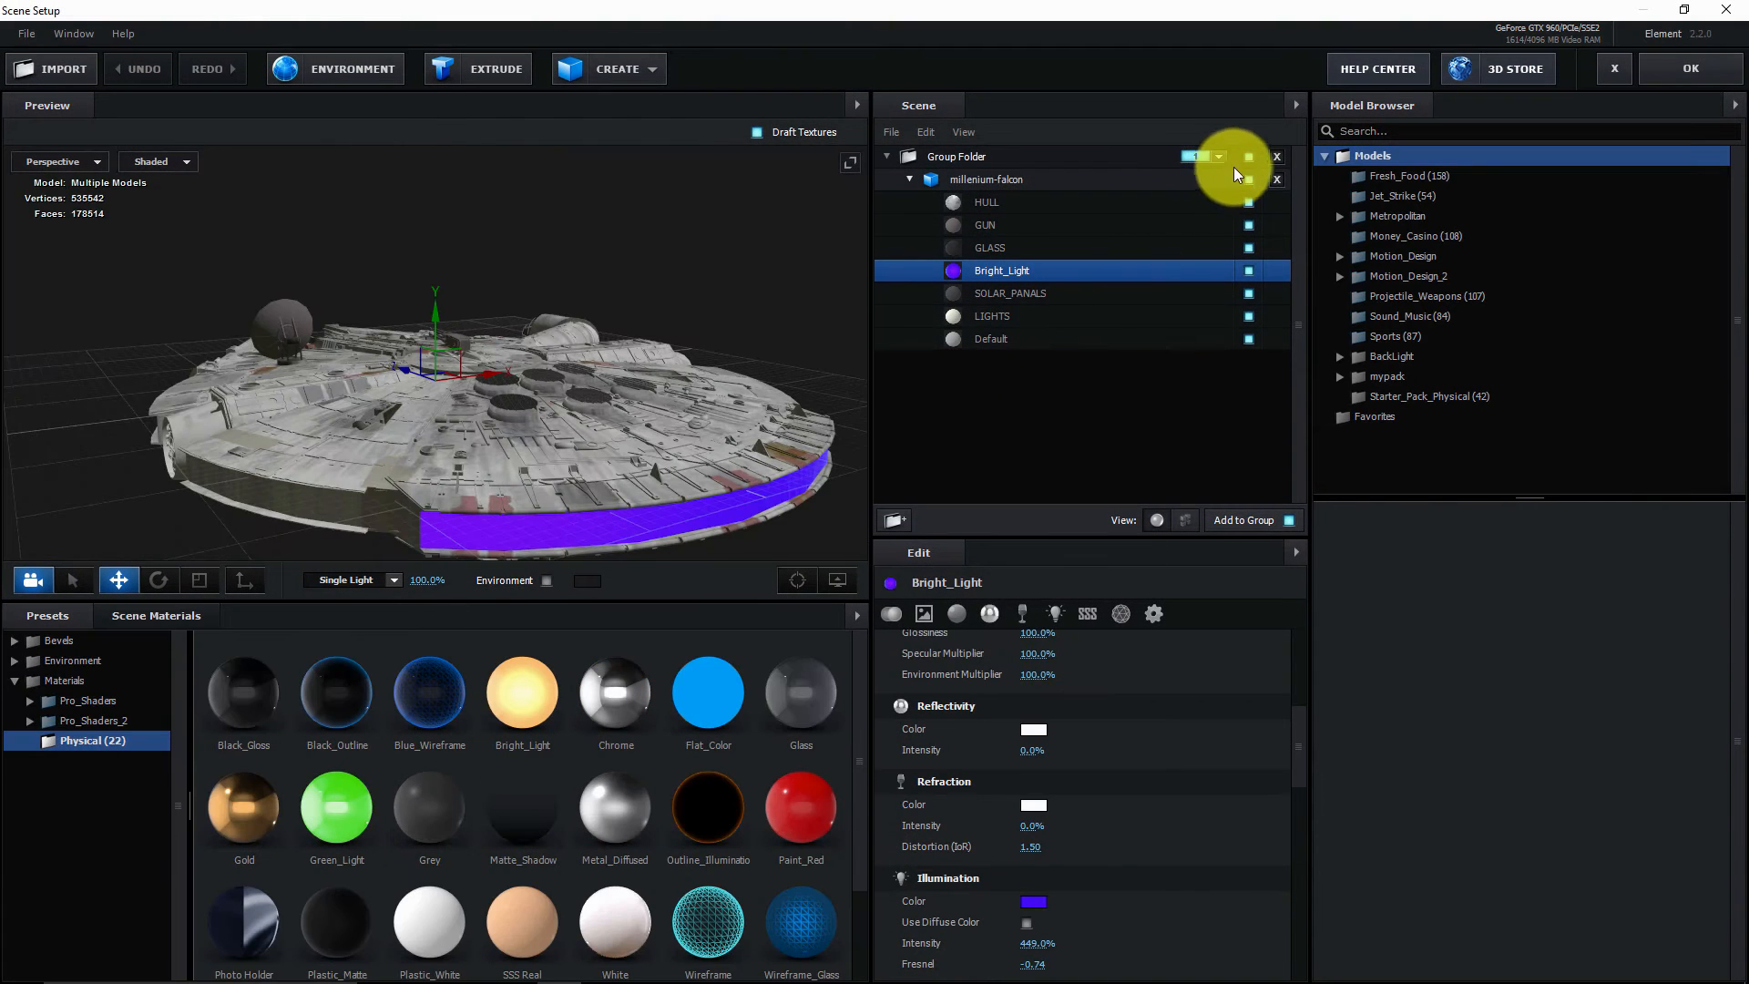
pyautogui.click(1276, 156)
pyautogui.click(1660, 73)
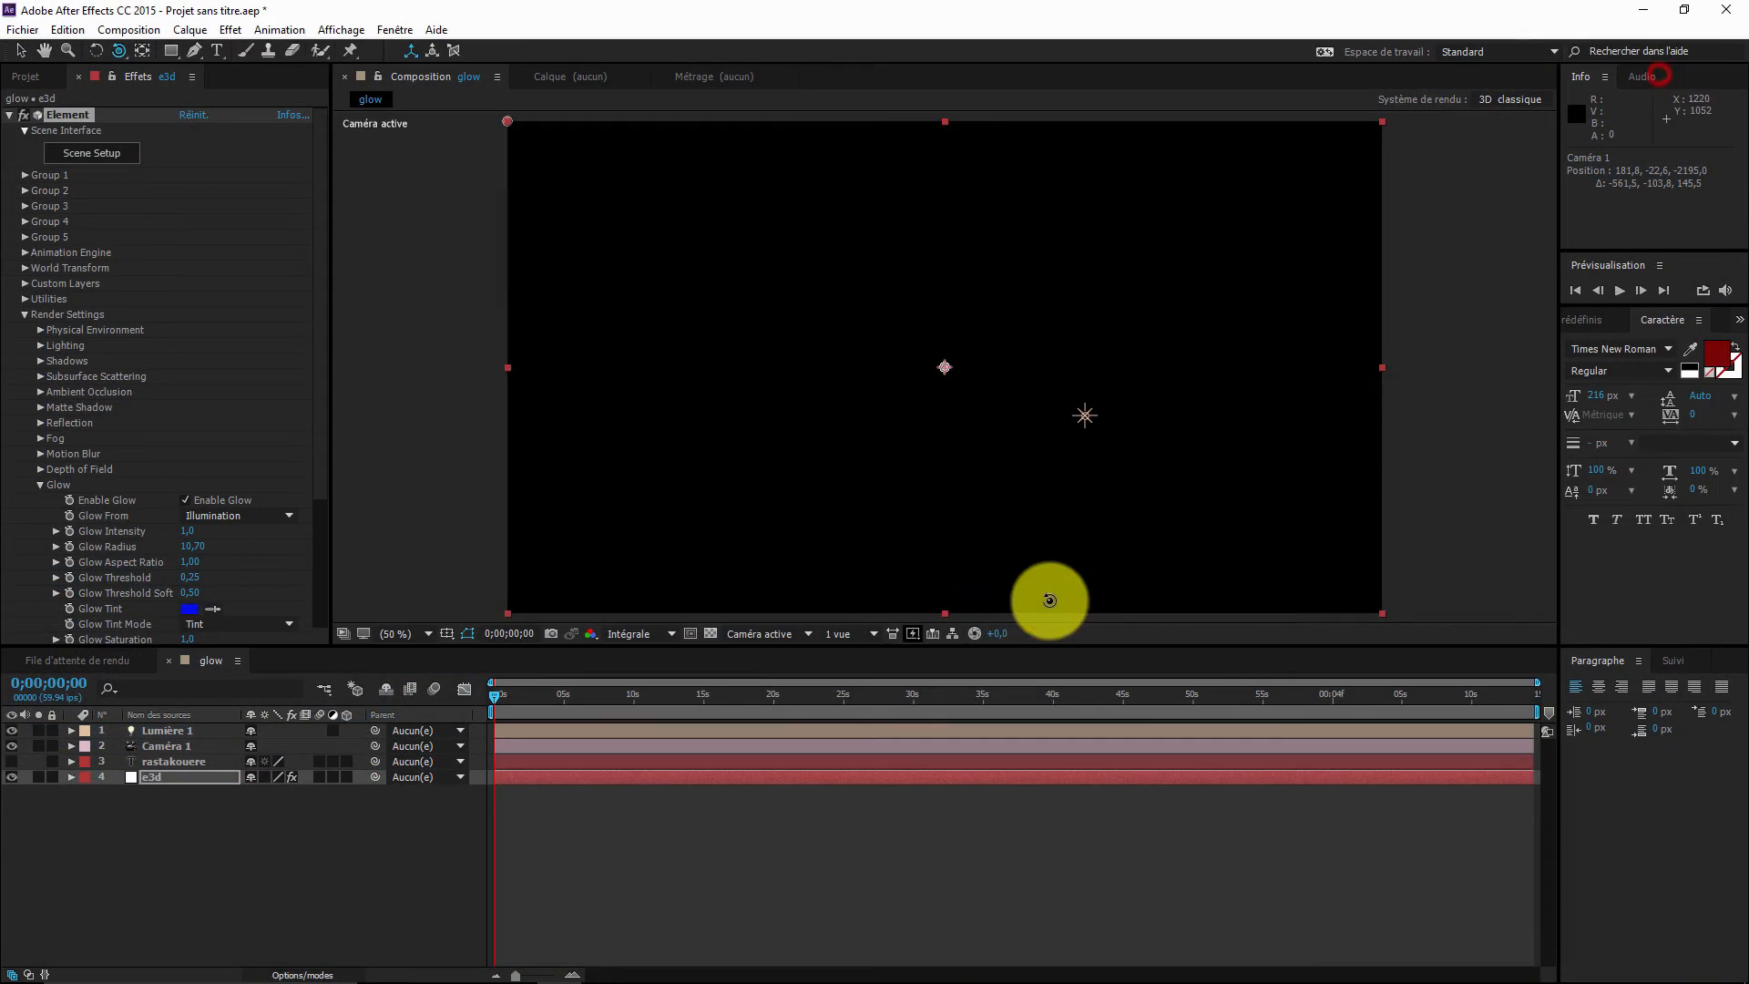
# - Switch to 3ds Max and replace the open Millennium Falcon file with a new empty scene
pyautogui.click(859, 968)
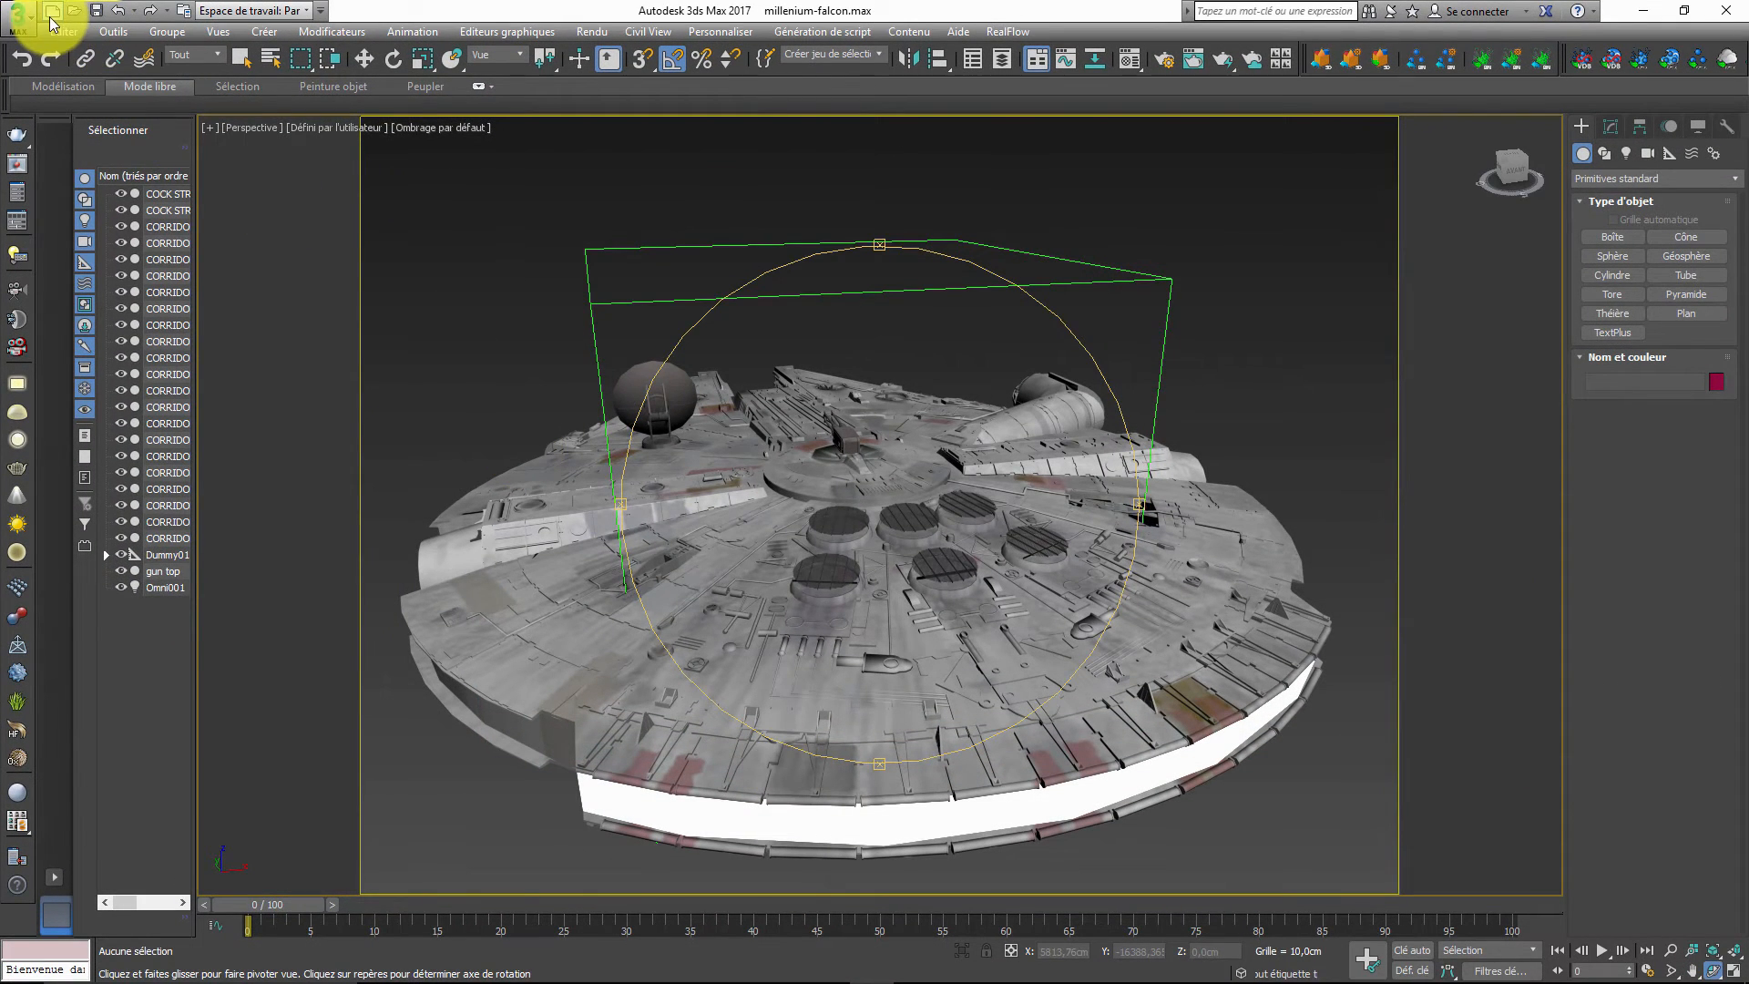
pyautogui.click(52, 13)
pyautogui.click(876, 561)
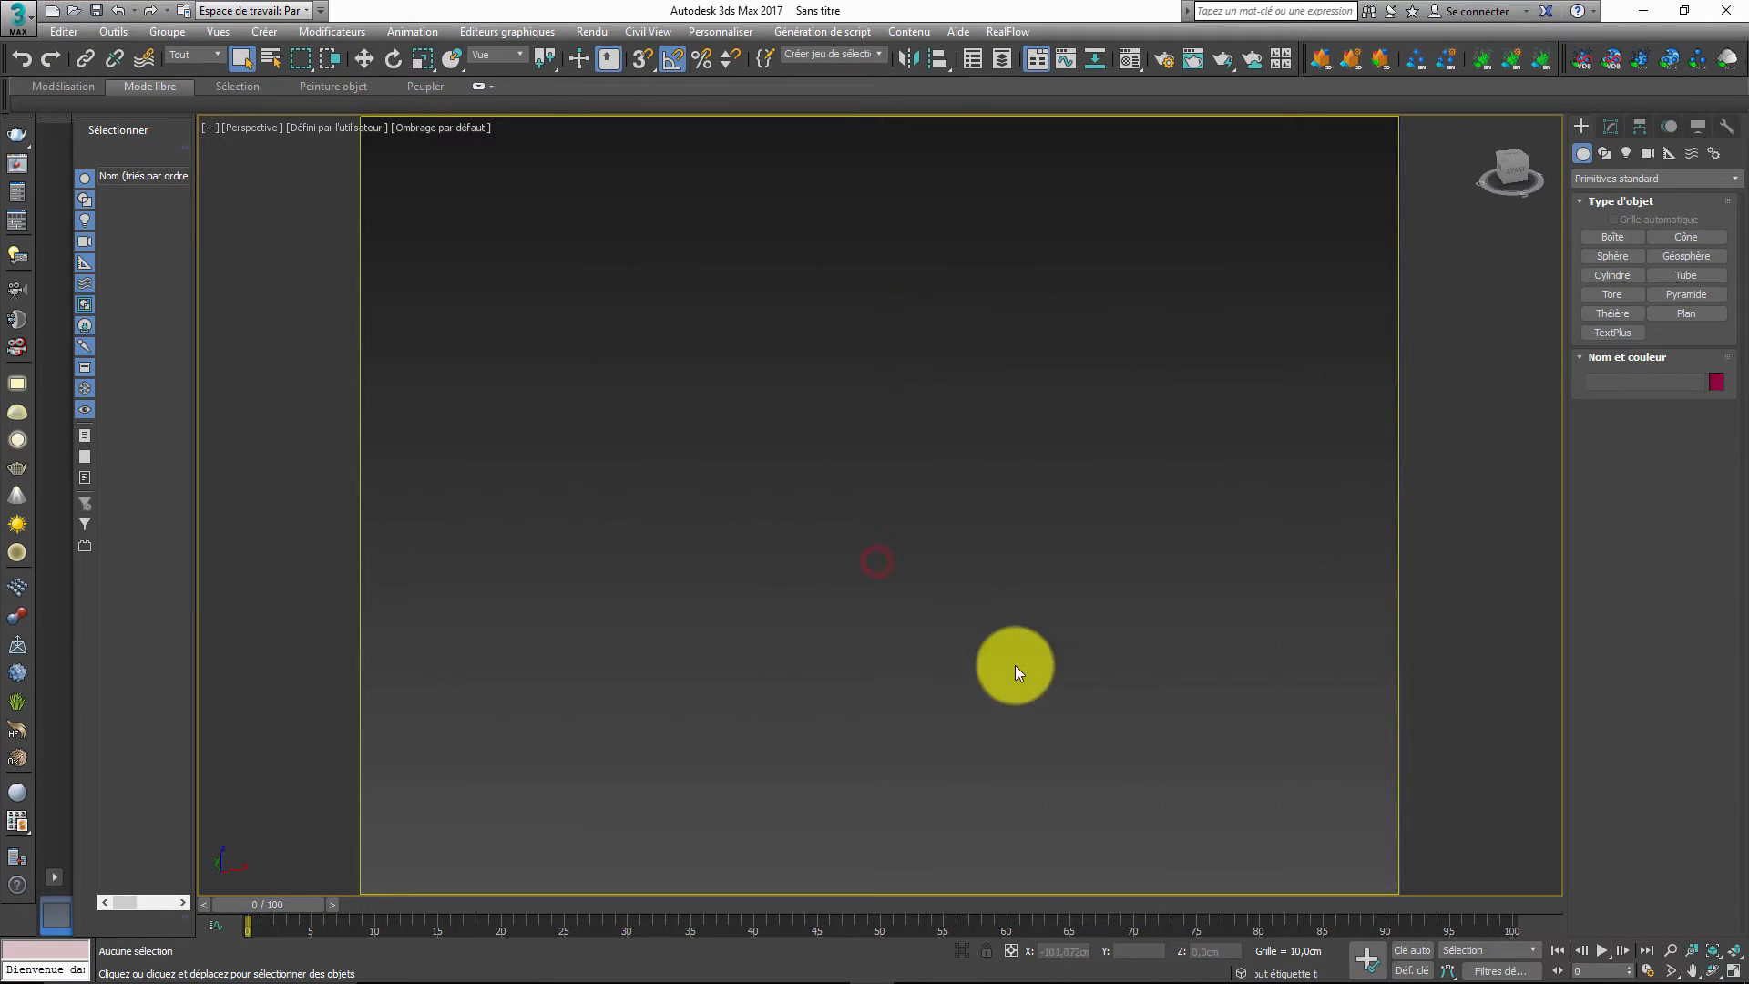
# - Create a cylinder at the grid centre, about 4,6 cm in radius and 25,7 cm high, and display its edged faces
pyautogui.click(1733, 950)
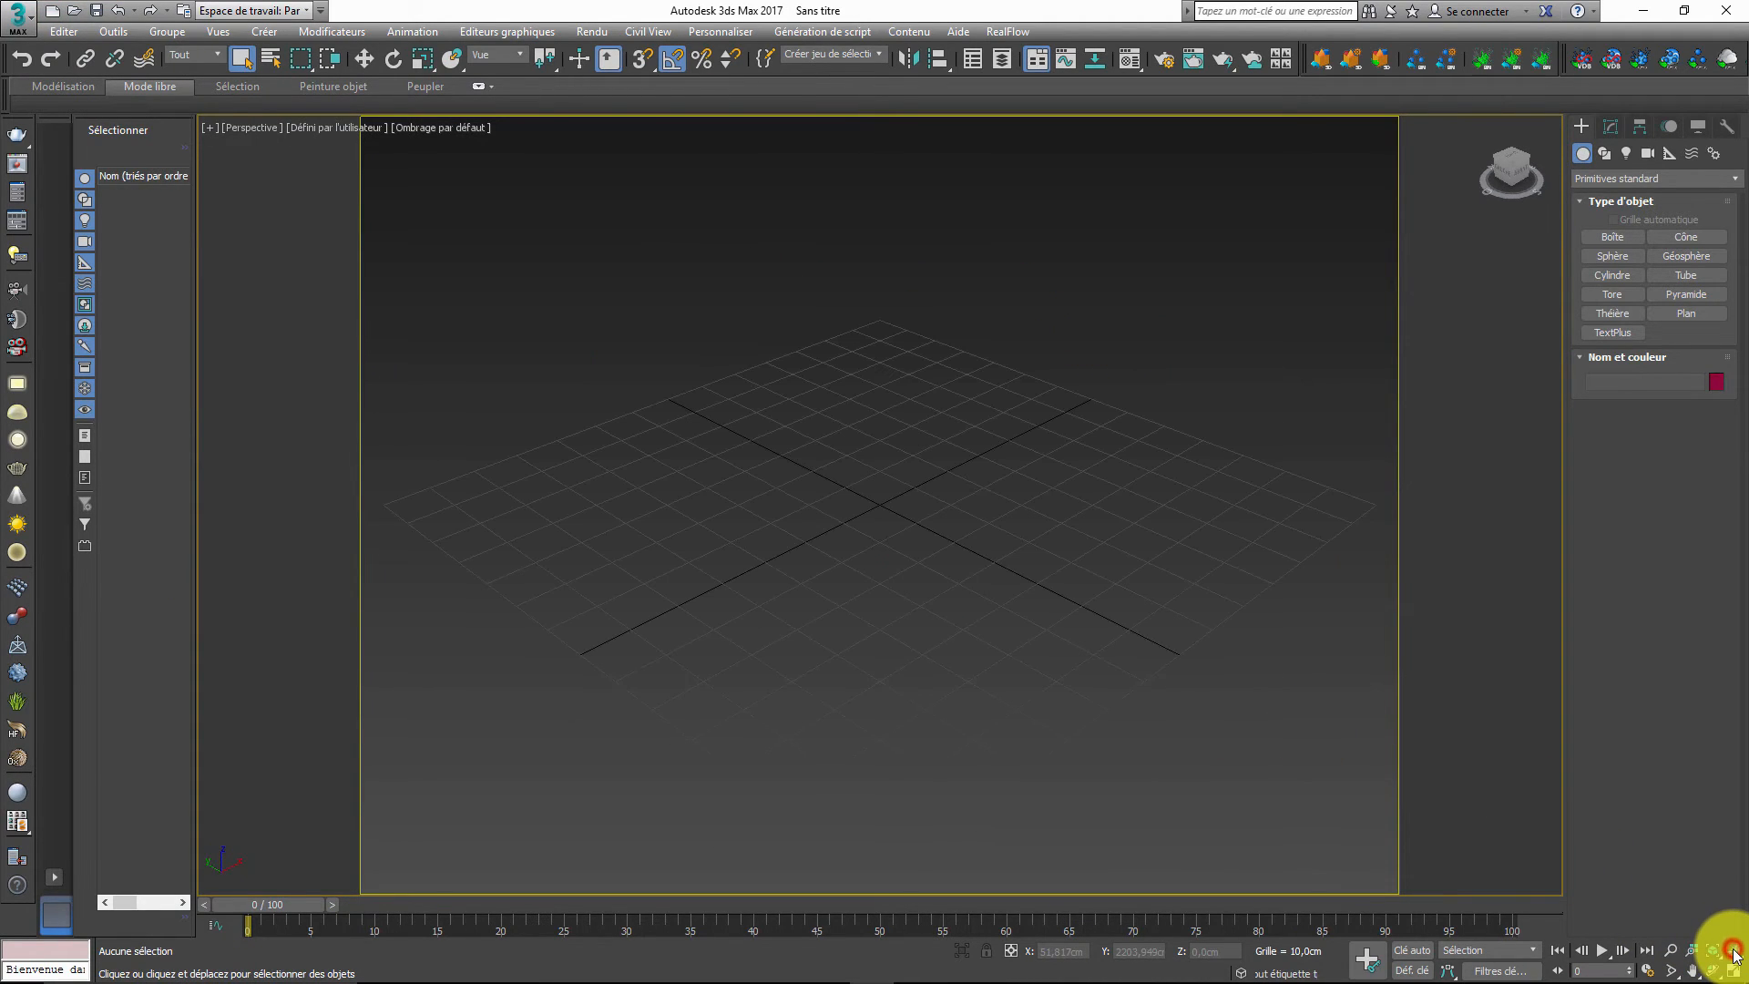
pyautogui.click(1611, 275)
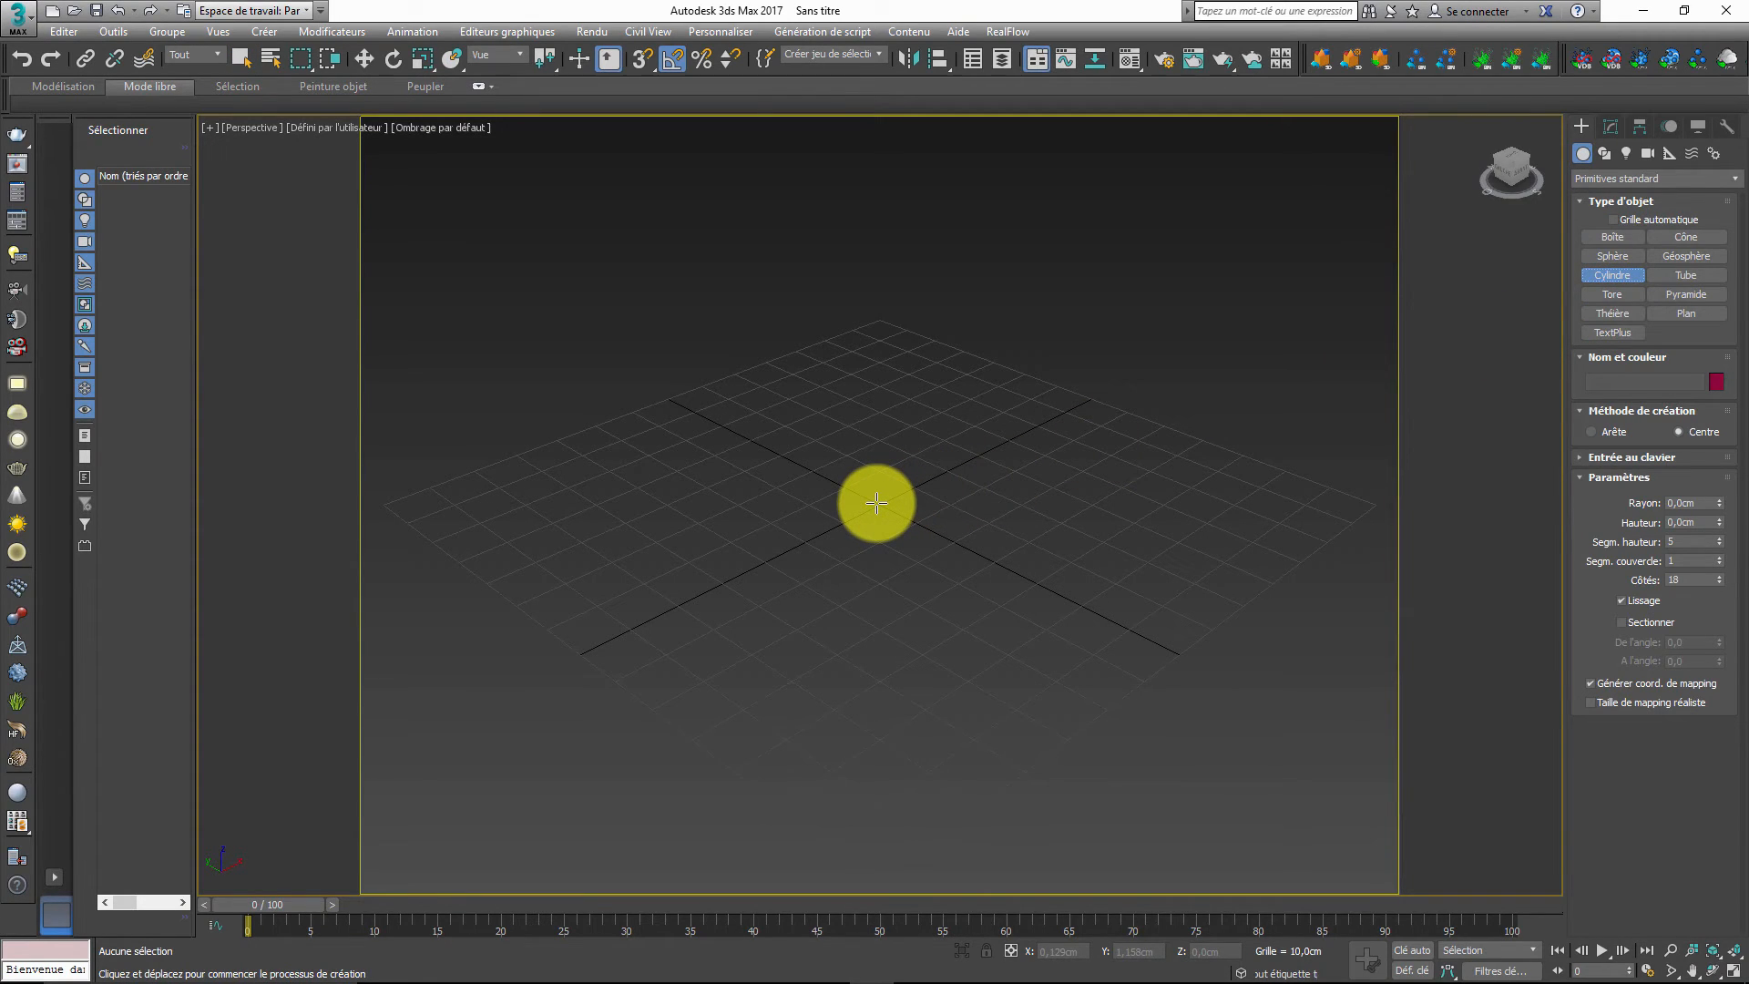
pyautogui.moveTo(877, 502); pyautogui.dragTo(879, 507)
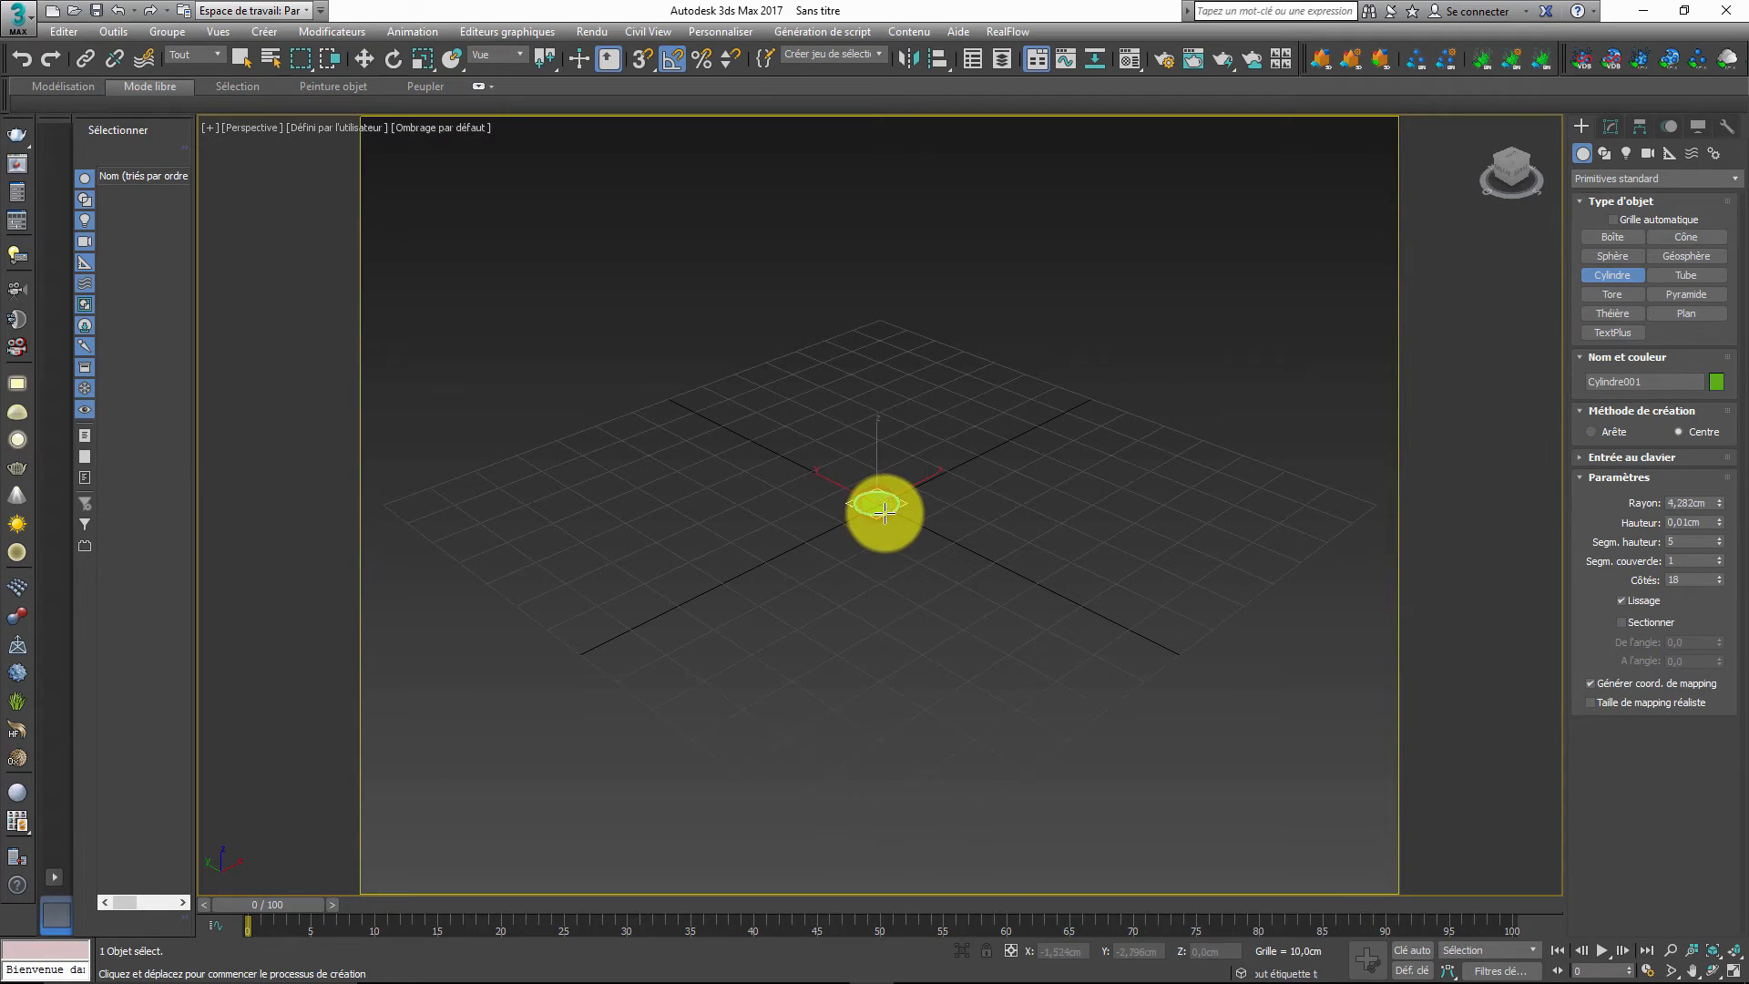
pyautogui.click(876, 383)
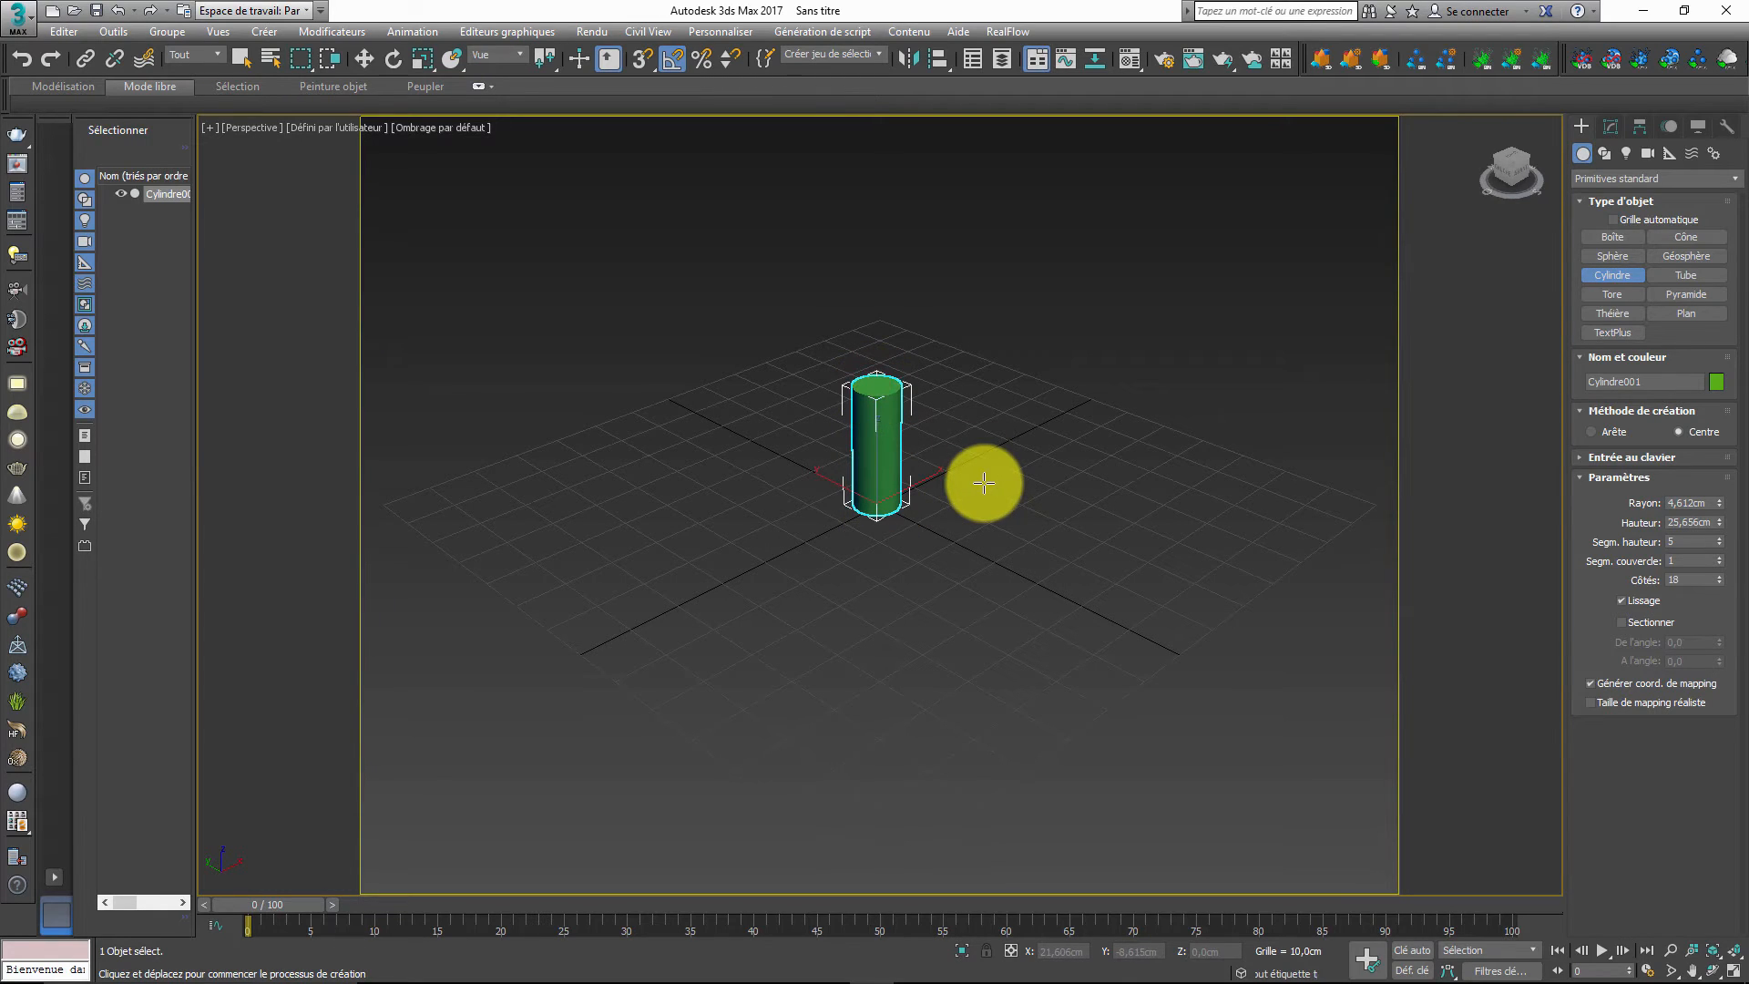
pyautogui.press('F4')
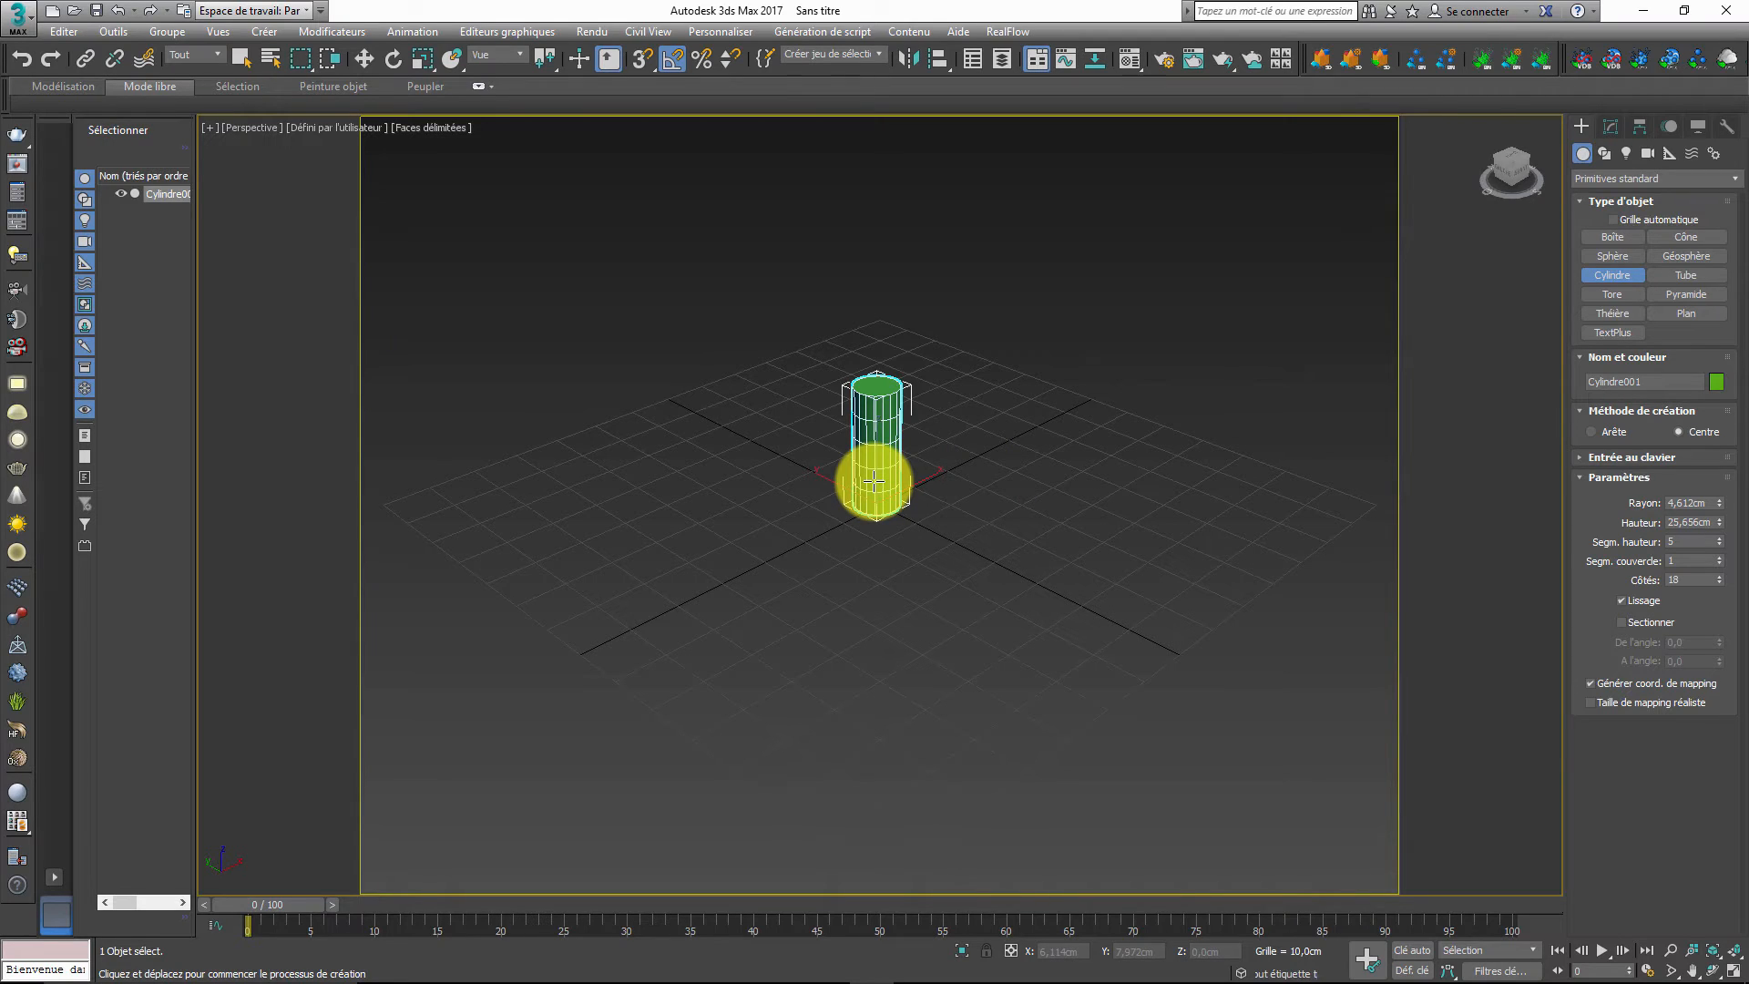
# - Show the cylinder in four viewports, zoomed to its extents, and convert it to an editable poly
pyautogui.hotkey('alt', 'w')
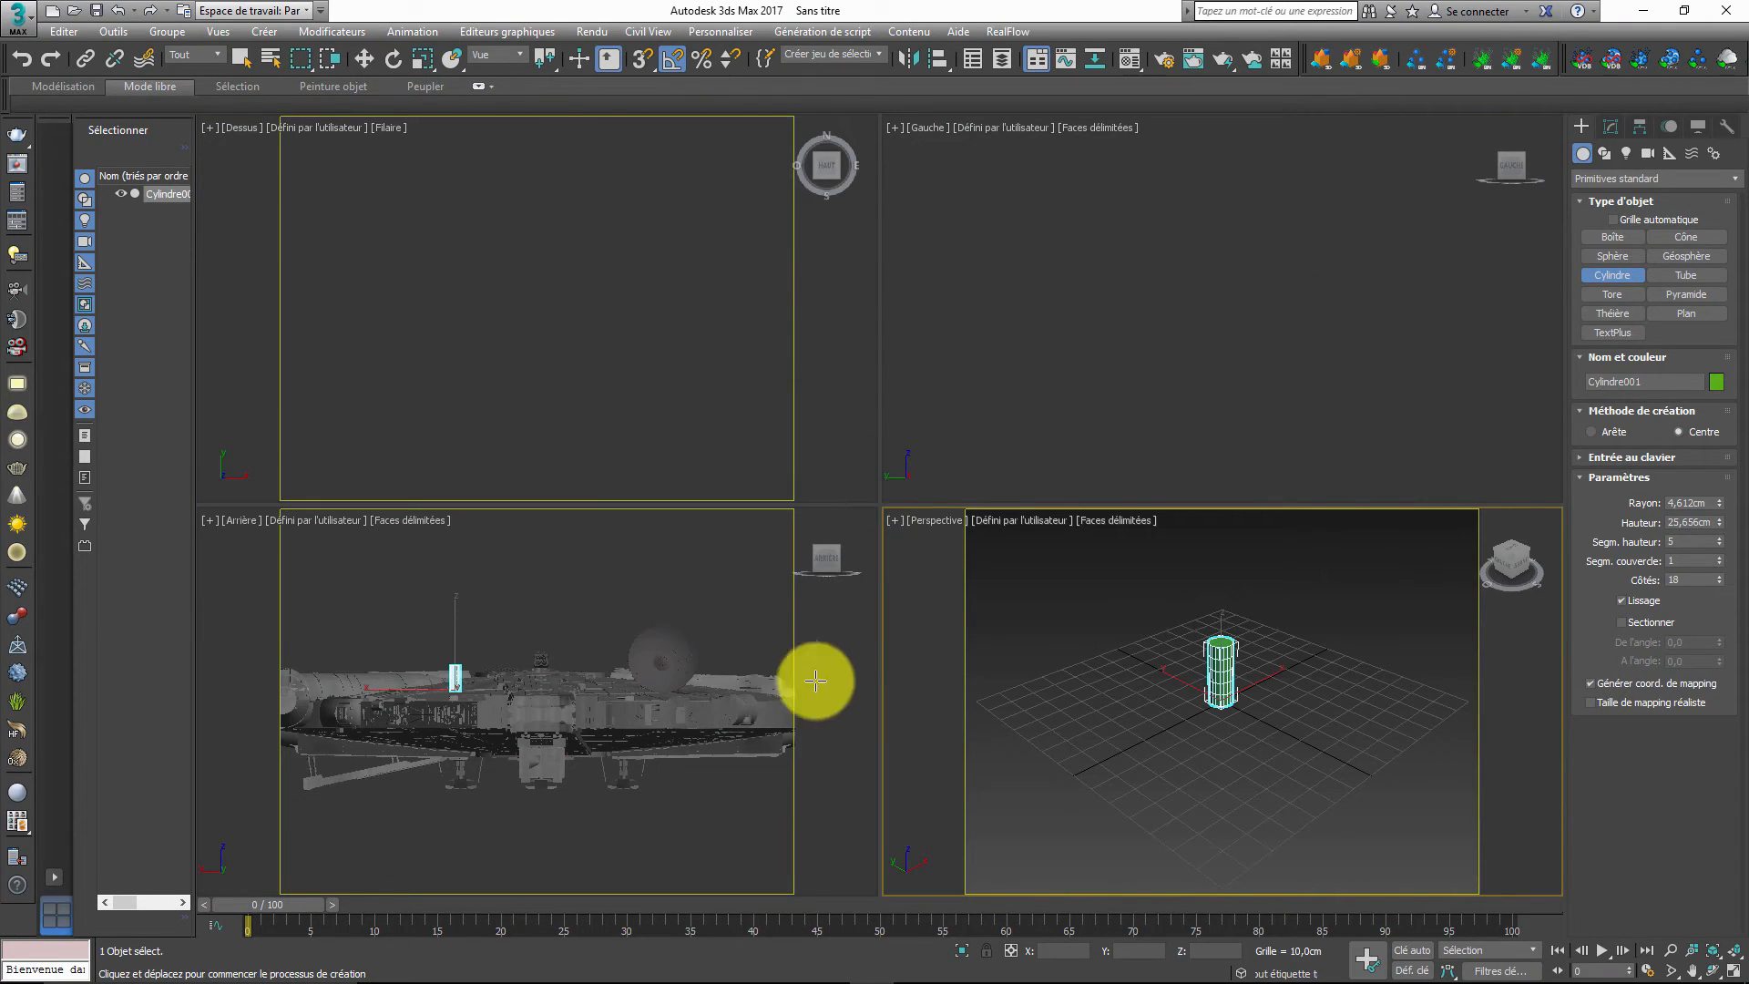
pyautogui.rightClick(1030, 662)
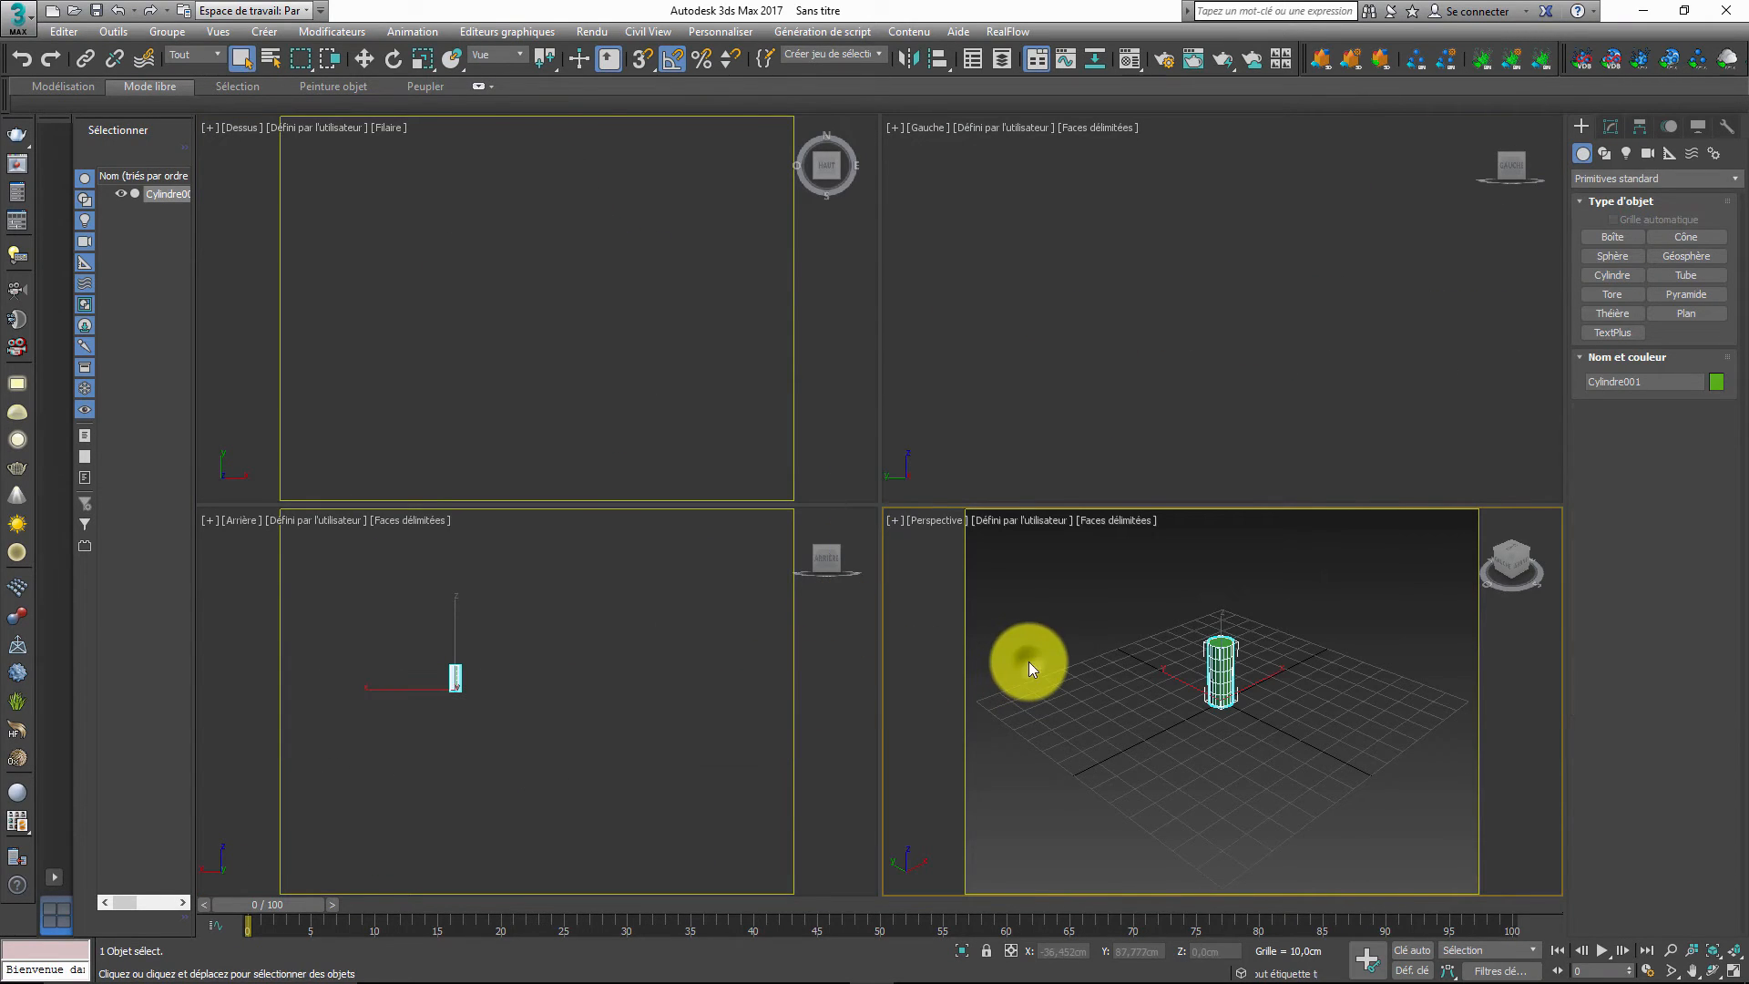
pyautogui.click(1731, 950)
pyautogui.rightClick(1270, 347)
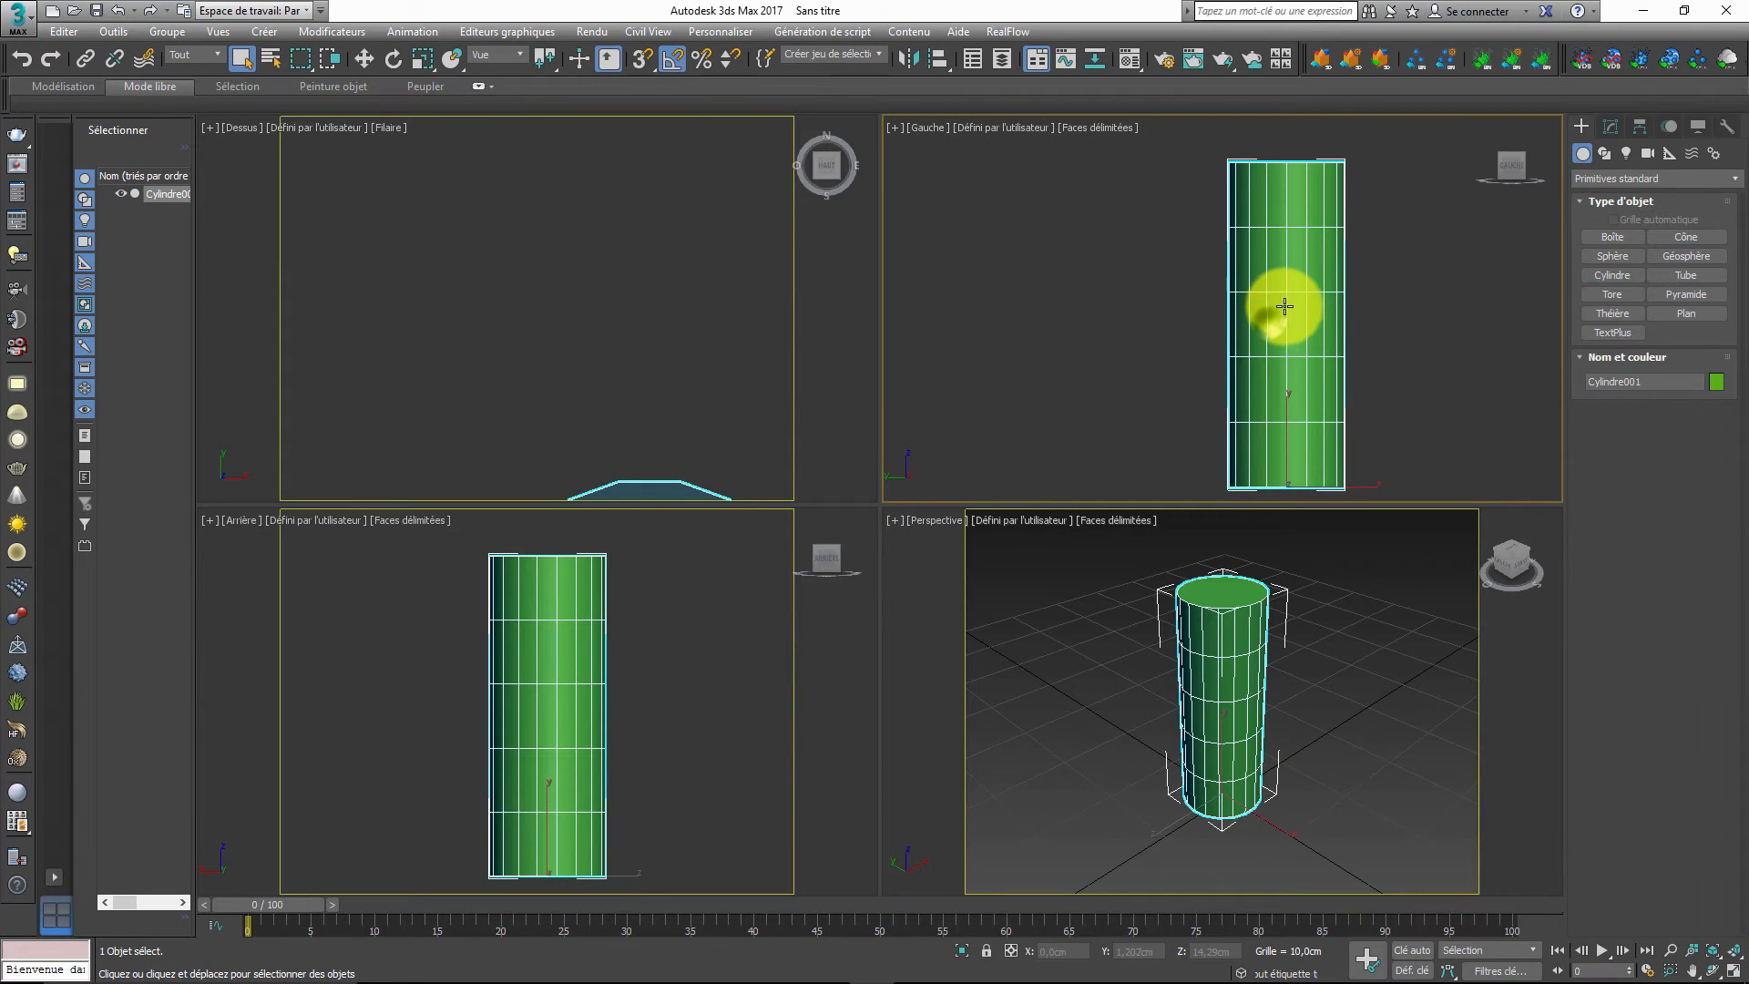
pyautogui.rightClick(1280, 305)
pyautogui.moveTo(1386, 489)
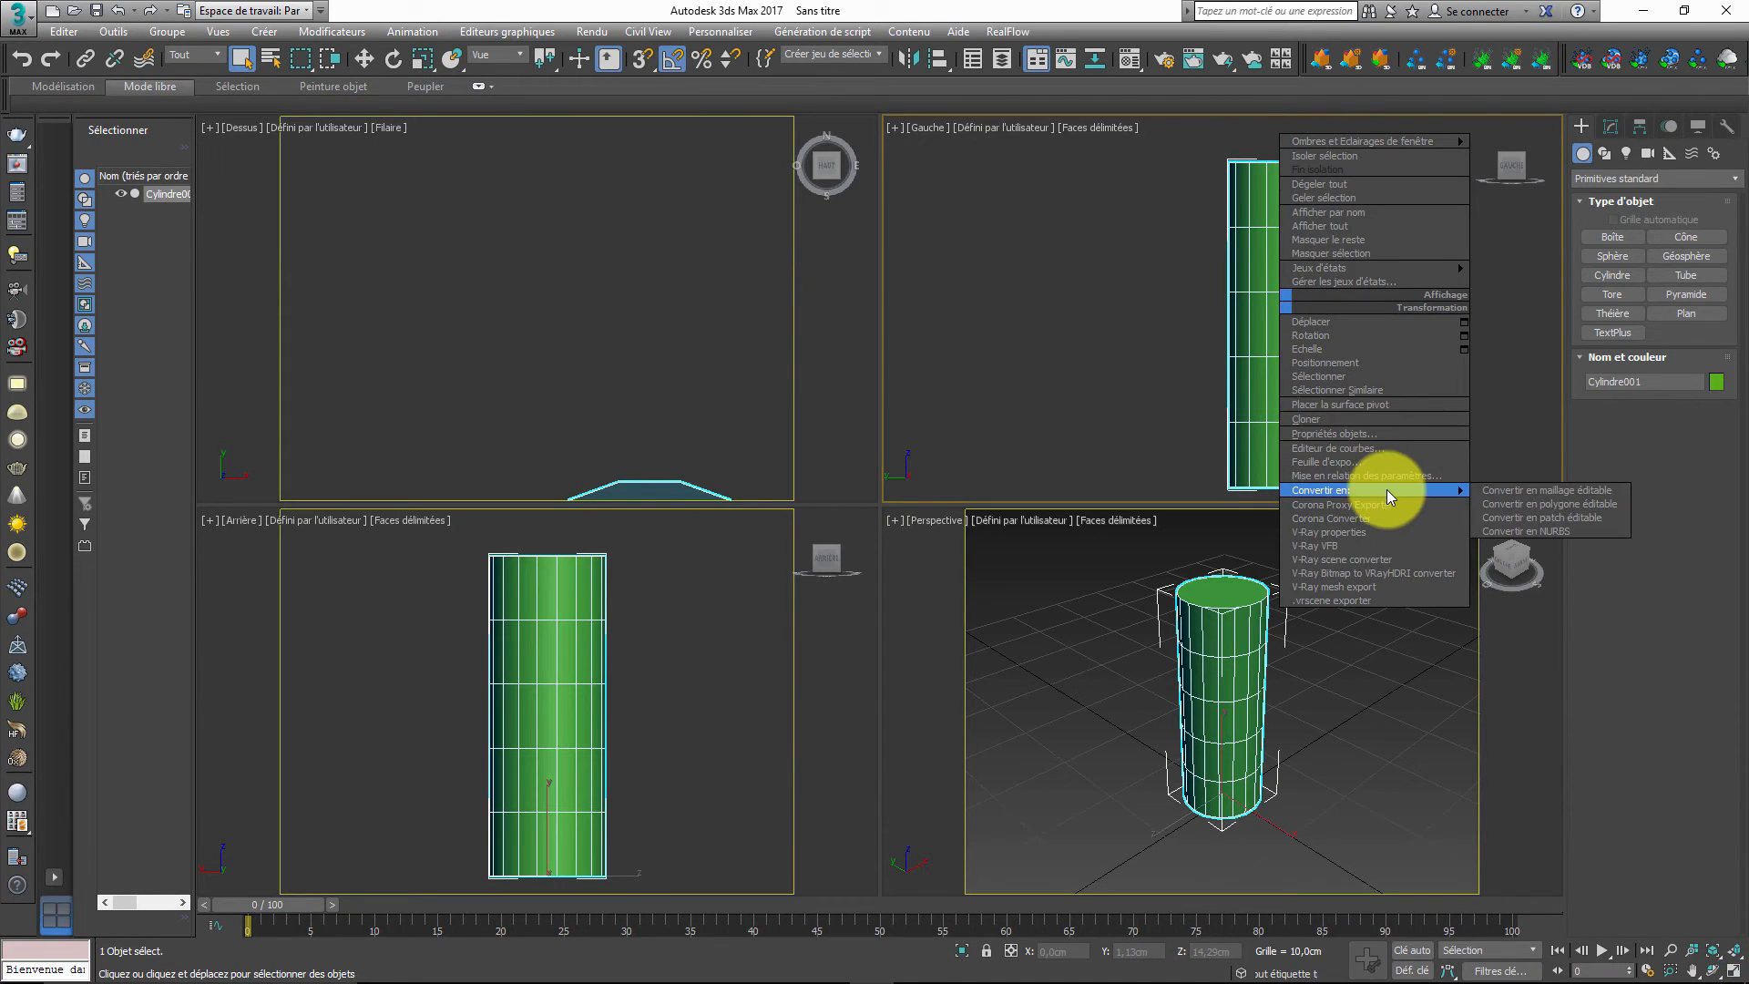
pyautogui.click(1539, 504)
# - Select the side polygons of the cylinder's upper two rows and detach them as a new object named ring
pyautogui.click(1674, 389)
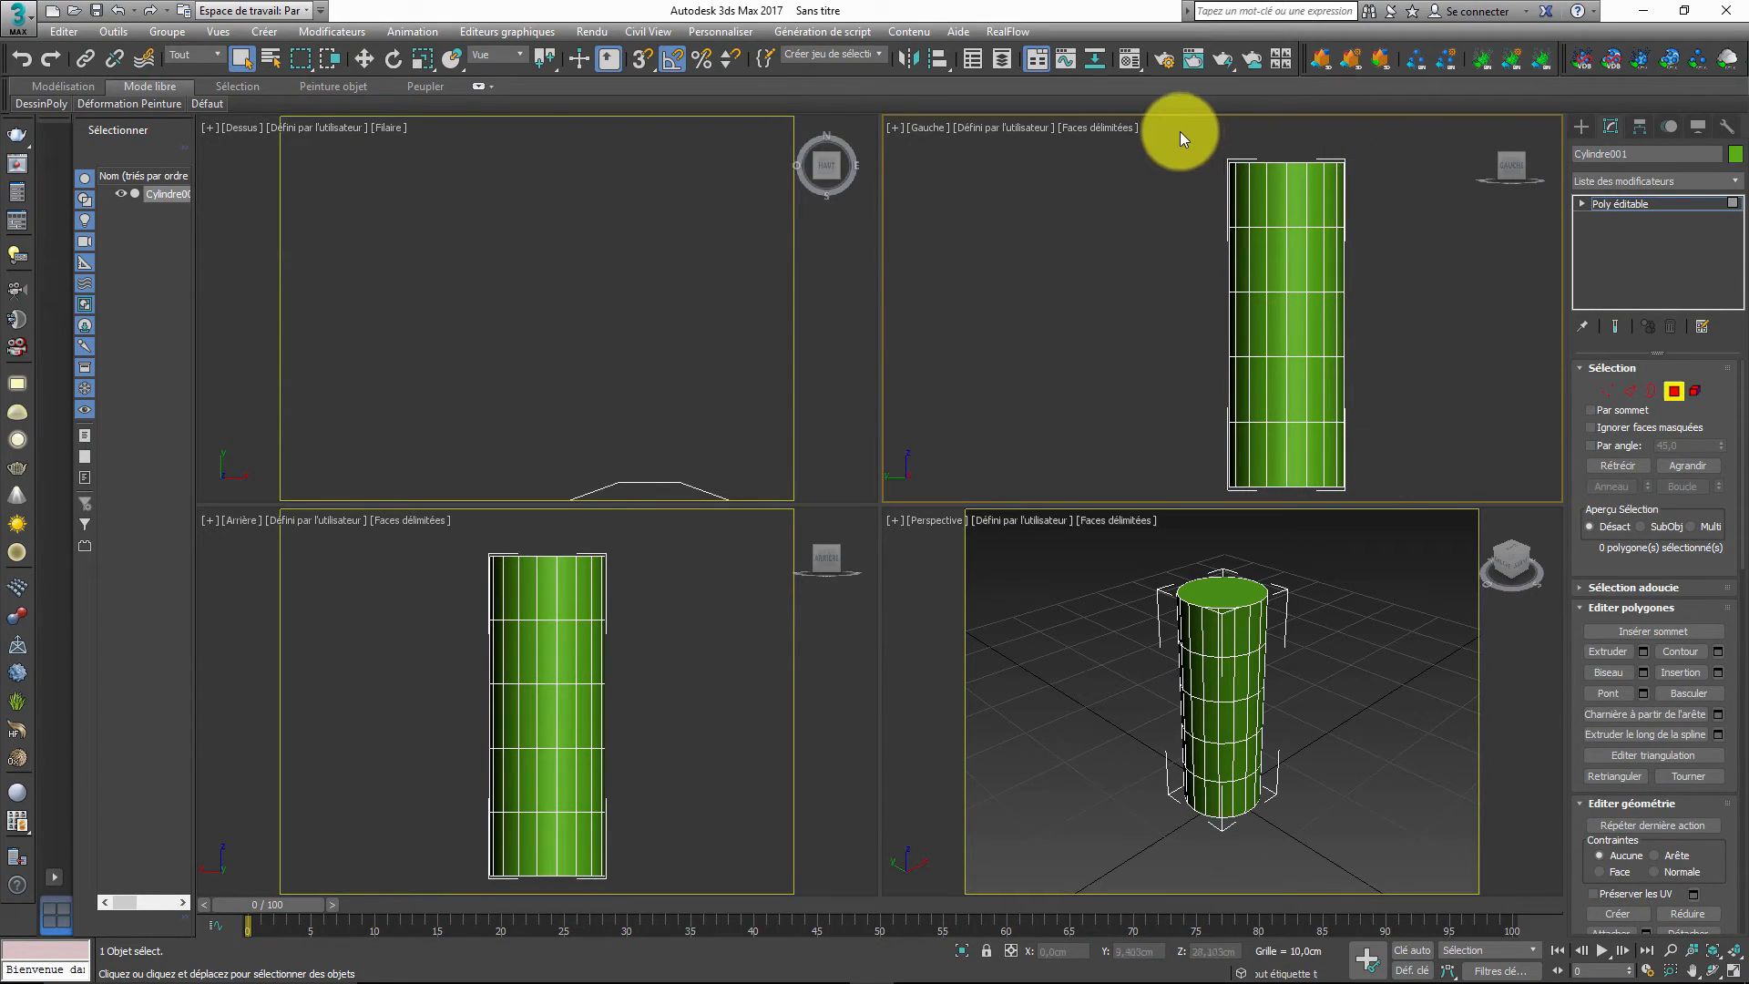
pyautogui.moveTo(1176, 195); pyautogui.dragTo(1386, 264)
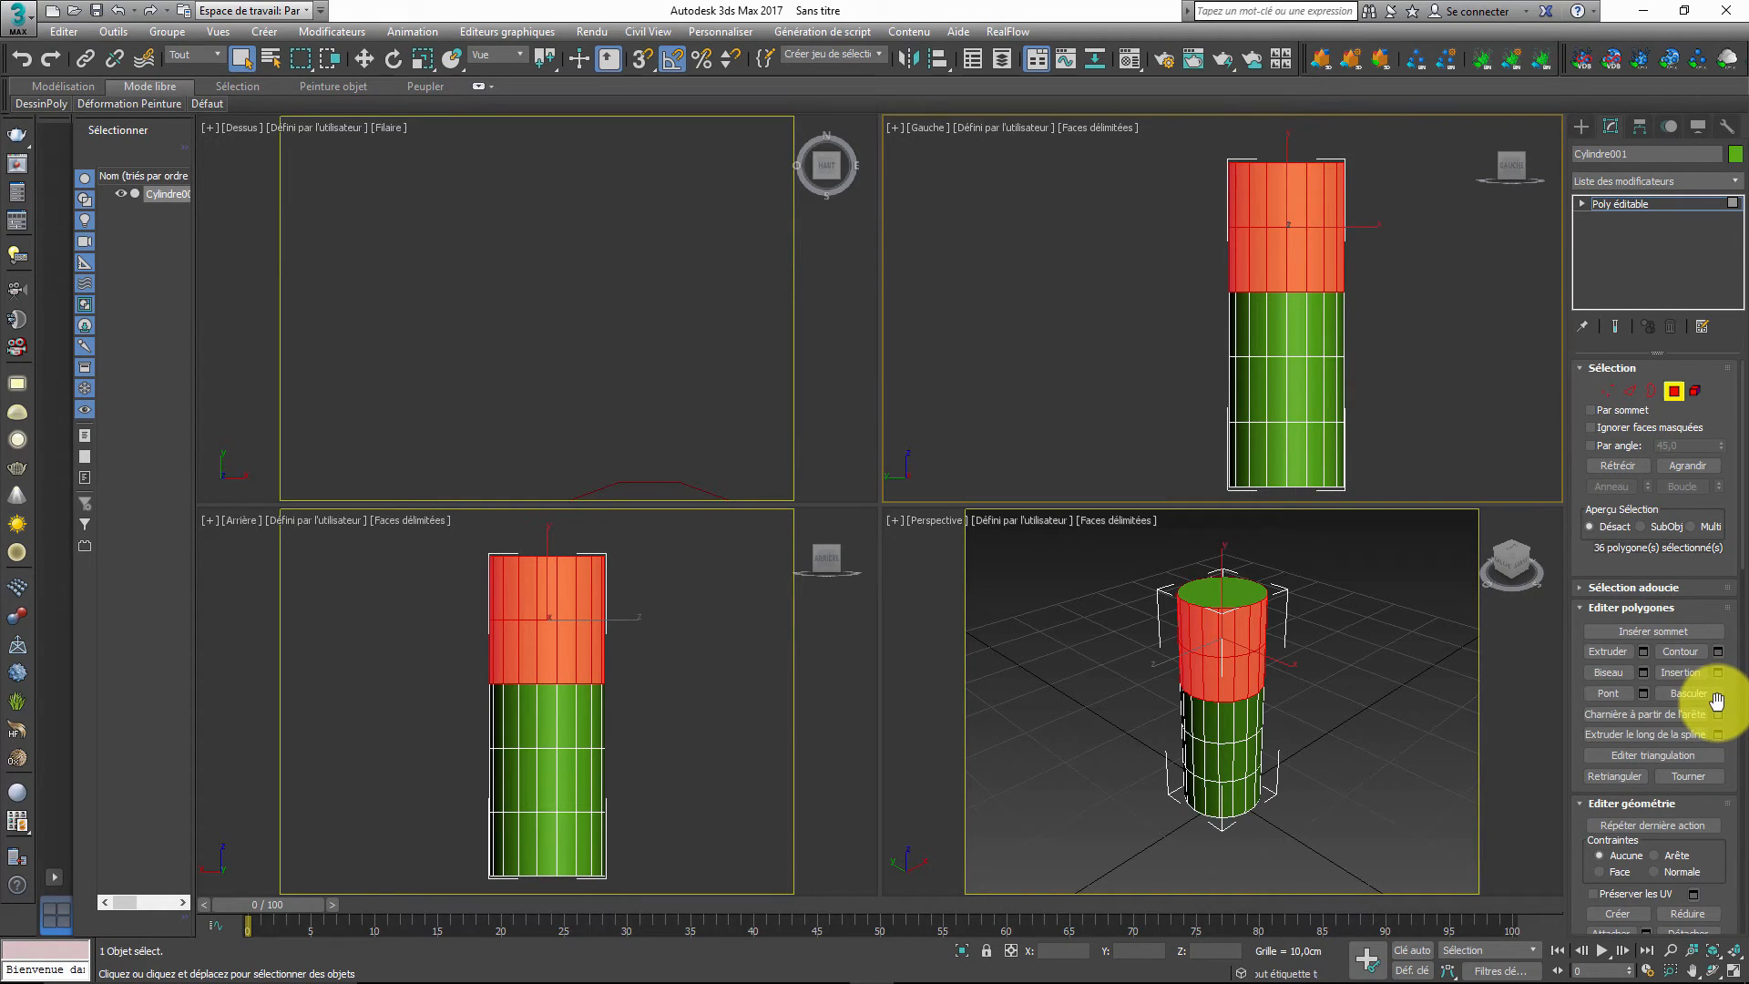
pyautogui.scroll(-3, 1716, 699)
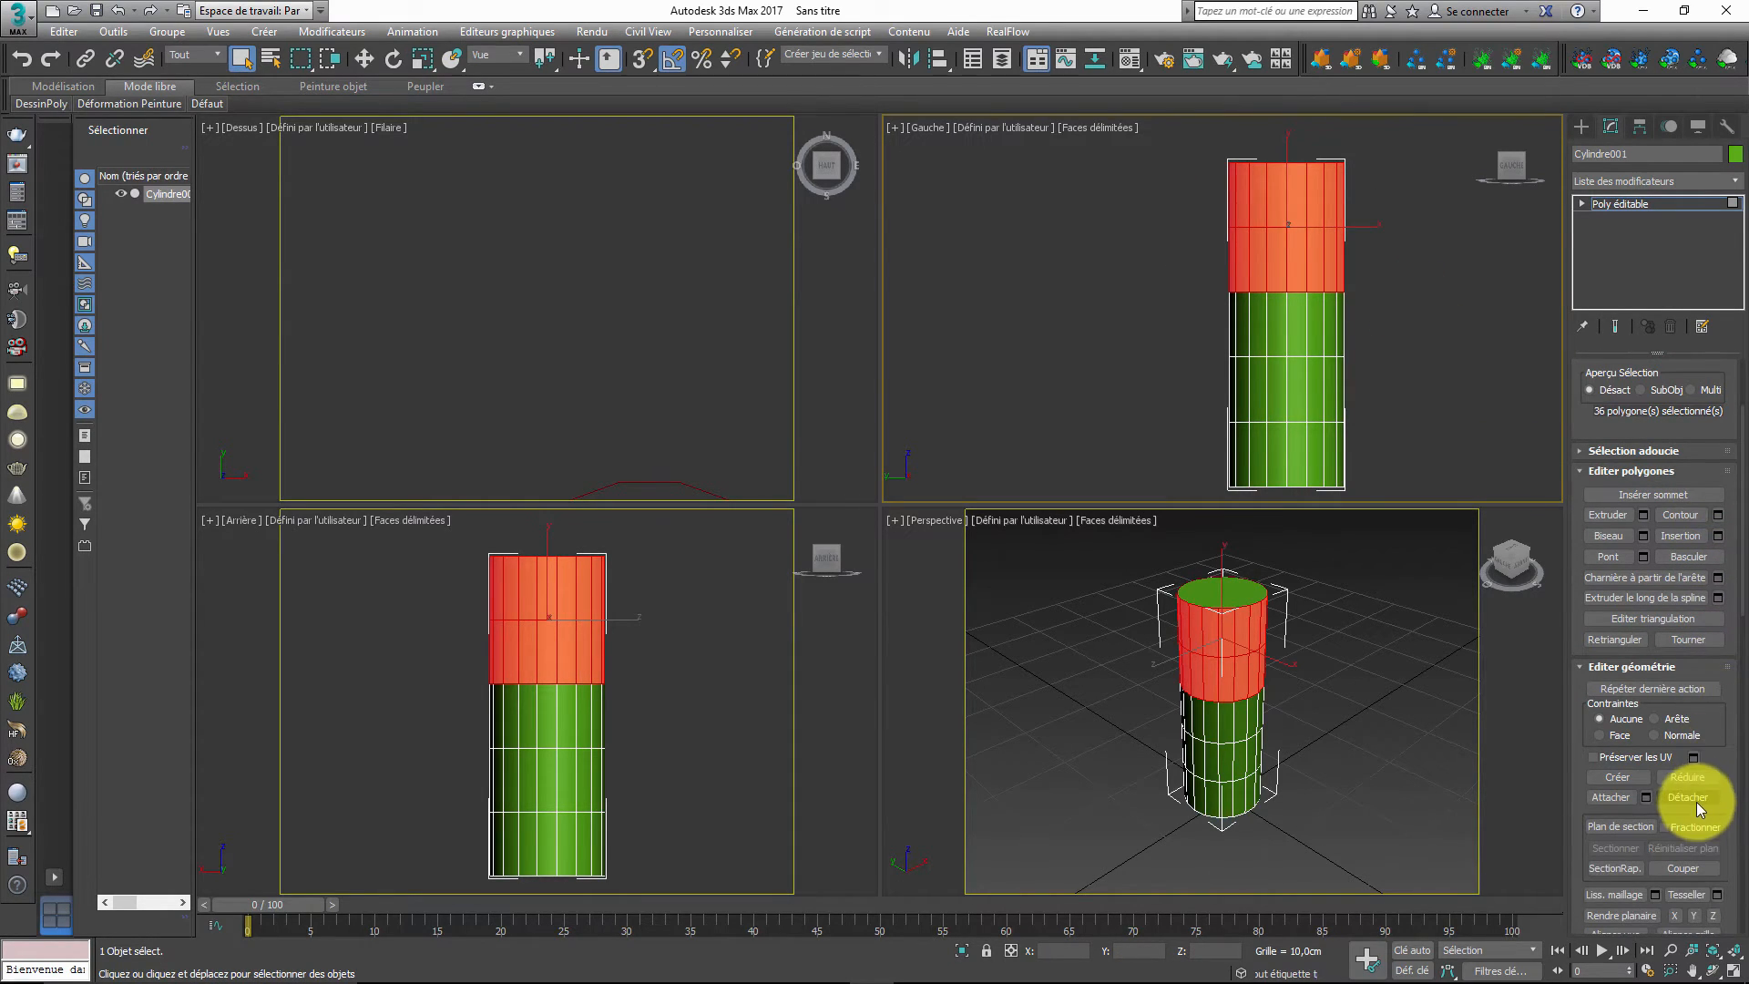
pyautogui.click(1689, 798)
pyautogui.doubleClick(891, 476)
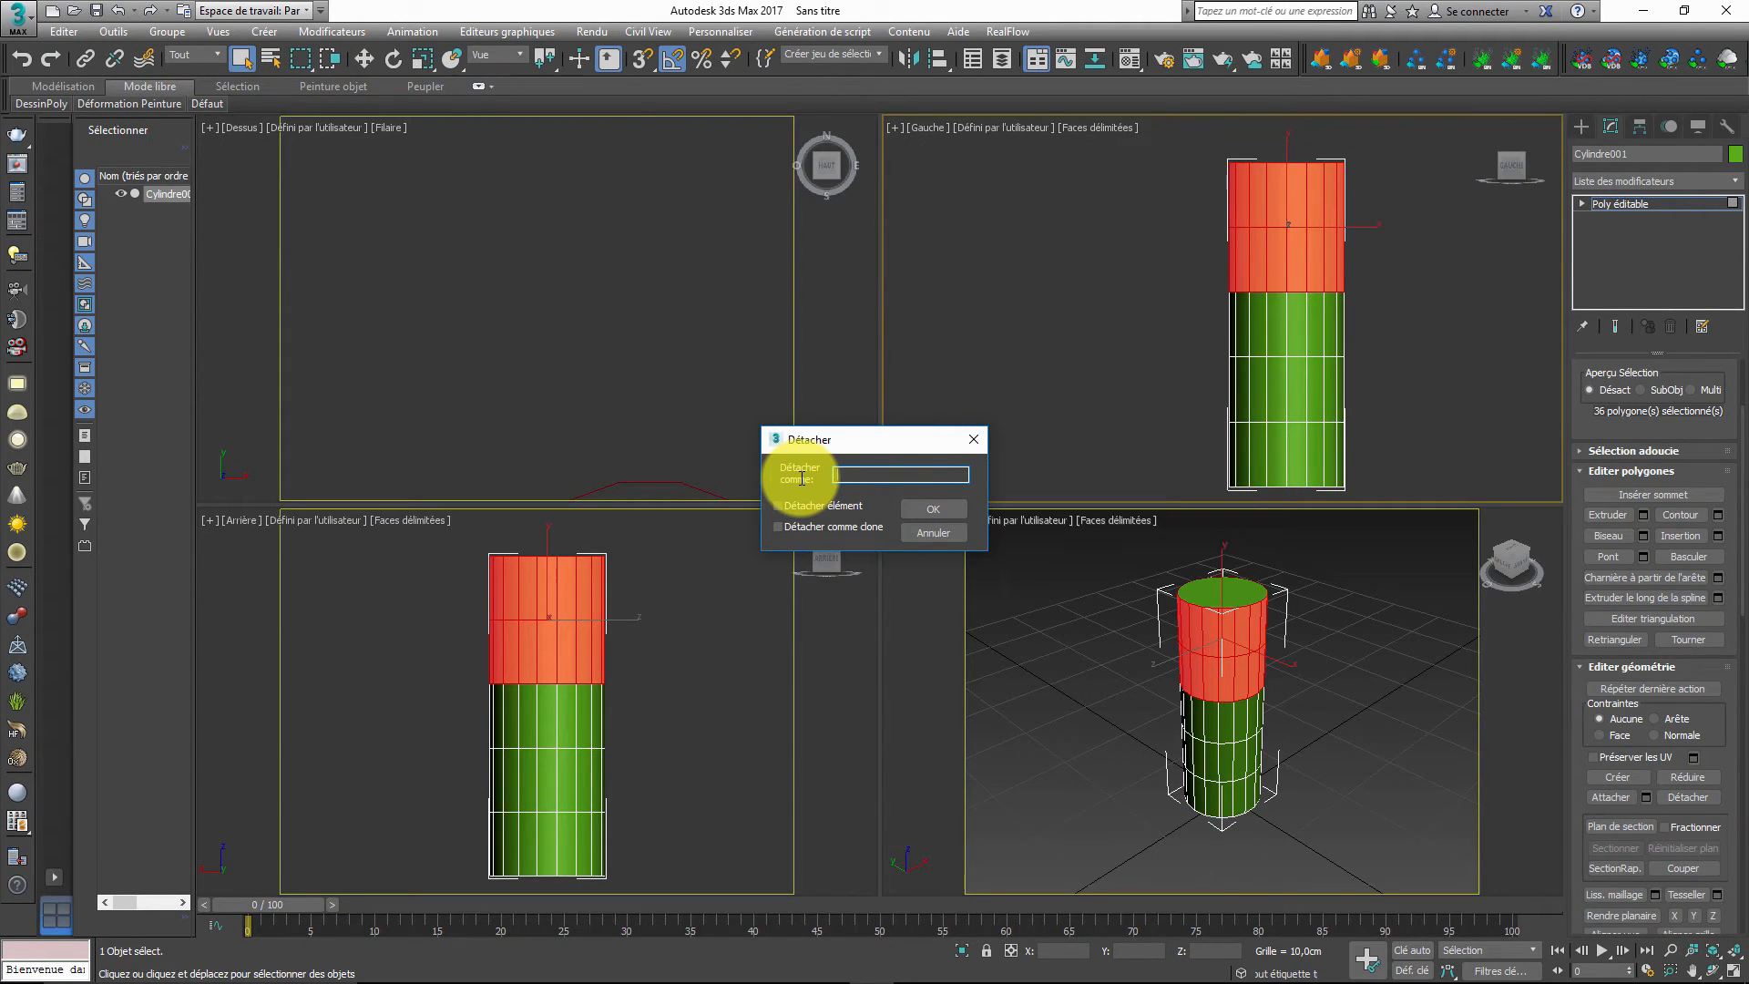
pyautogui.press('Return')
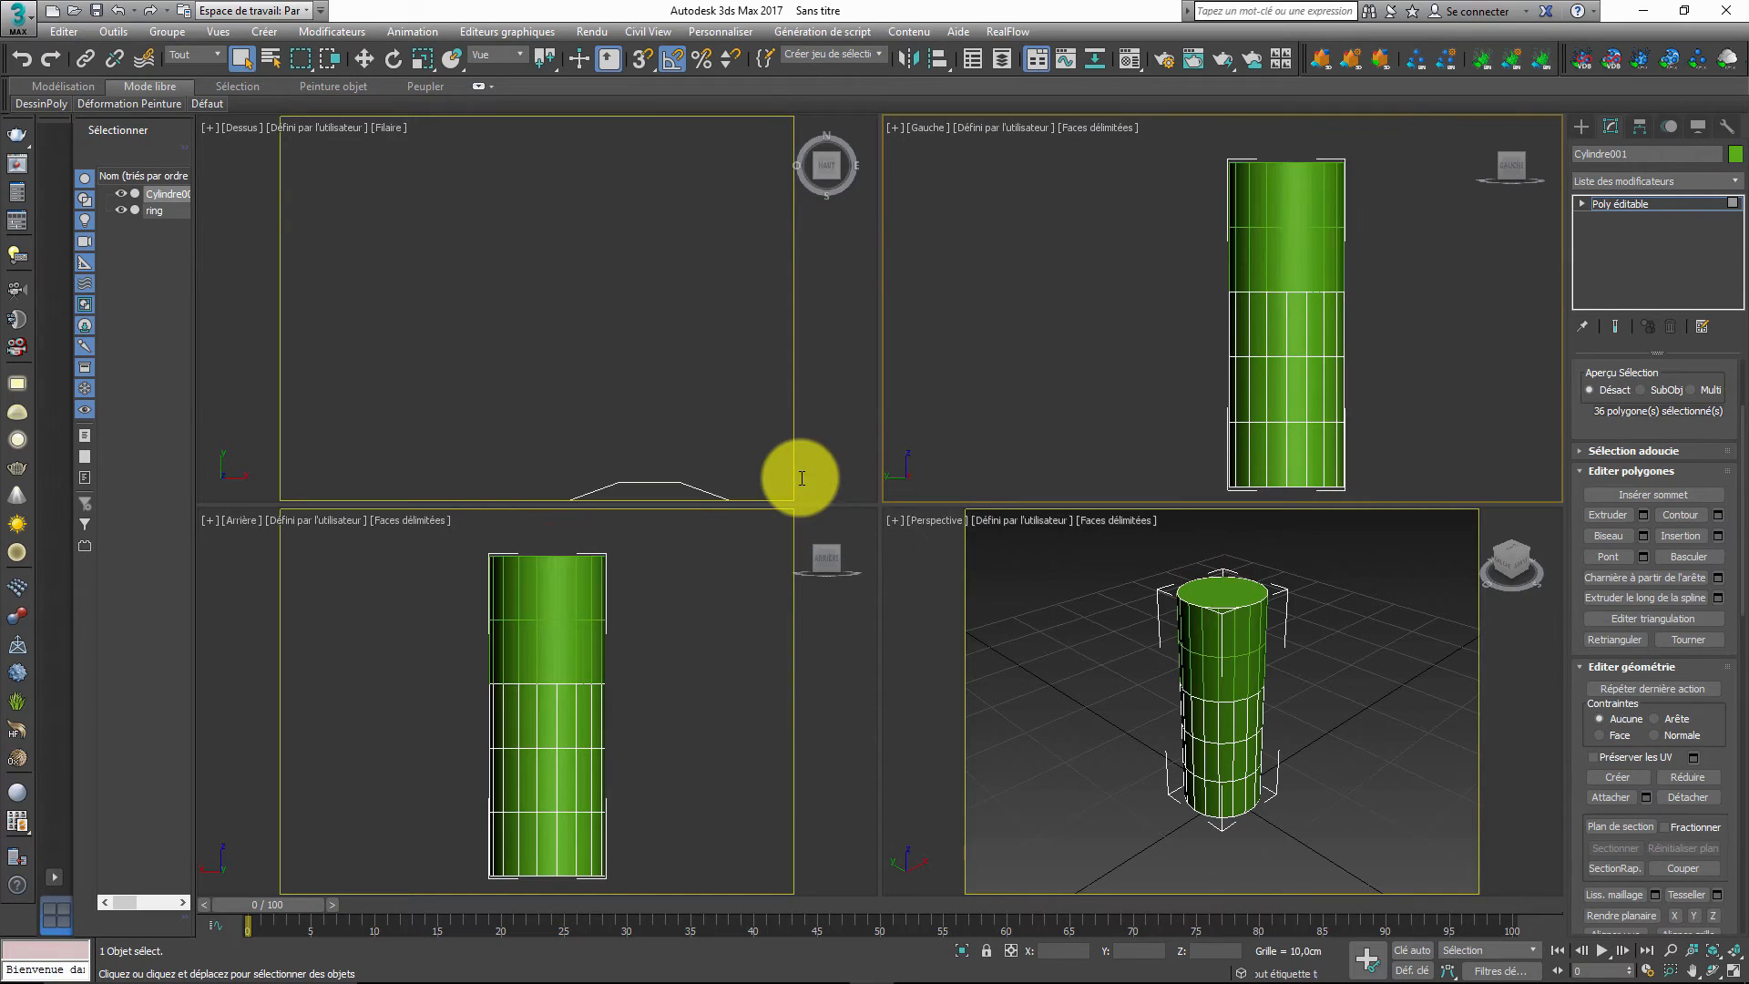
# - Leave polygon editing and rename the remaining lower cylinder object as bas
pyautogui.click(1317, 448)
pyautogui.click(1415, 412)
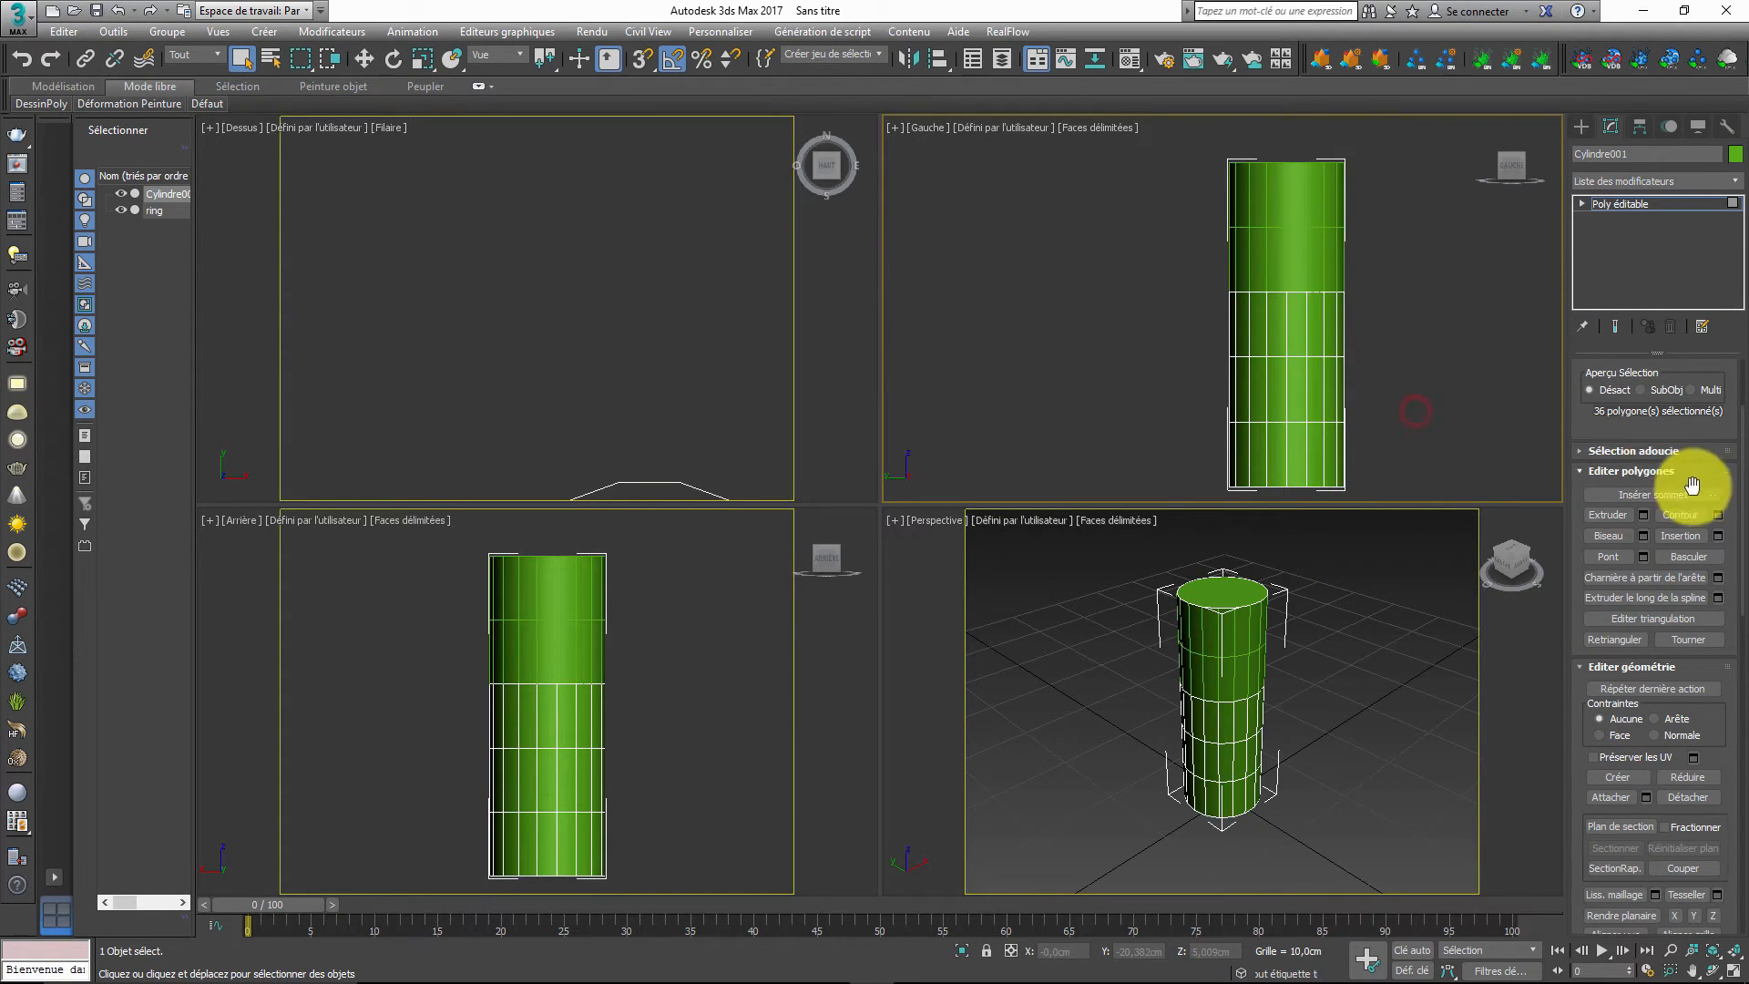
pyautogui.scroll(5, 1686, 487)
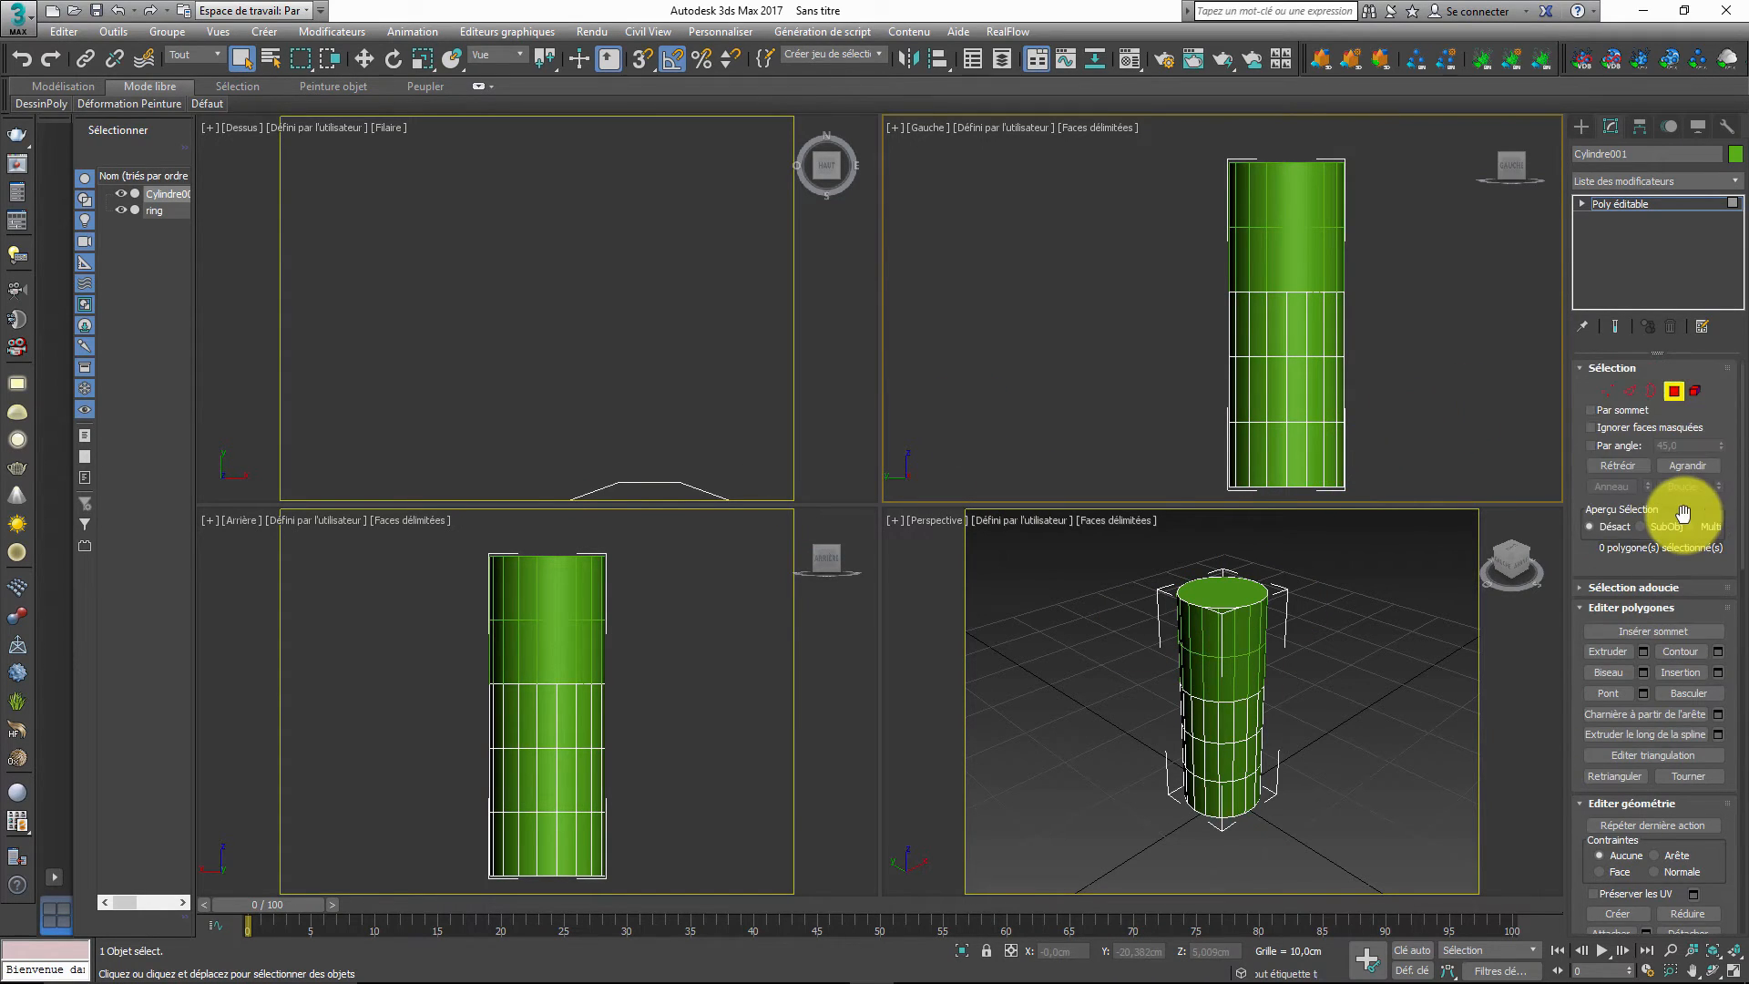
pyautogui.click(1674, 390)
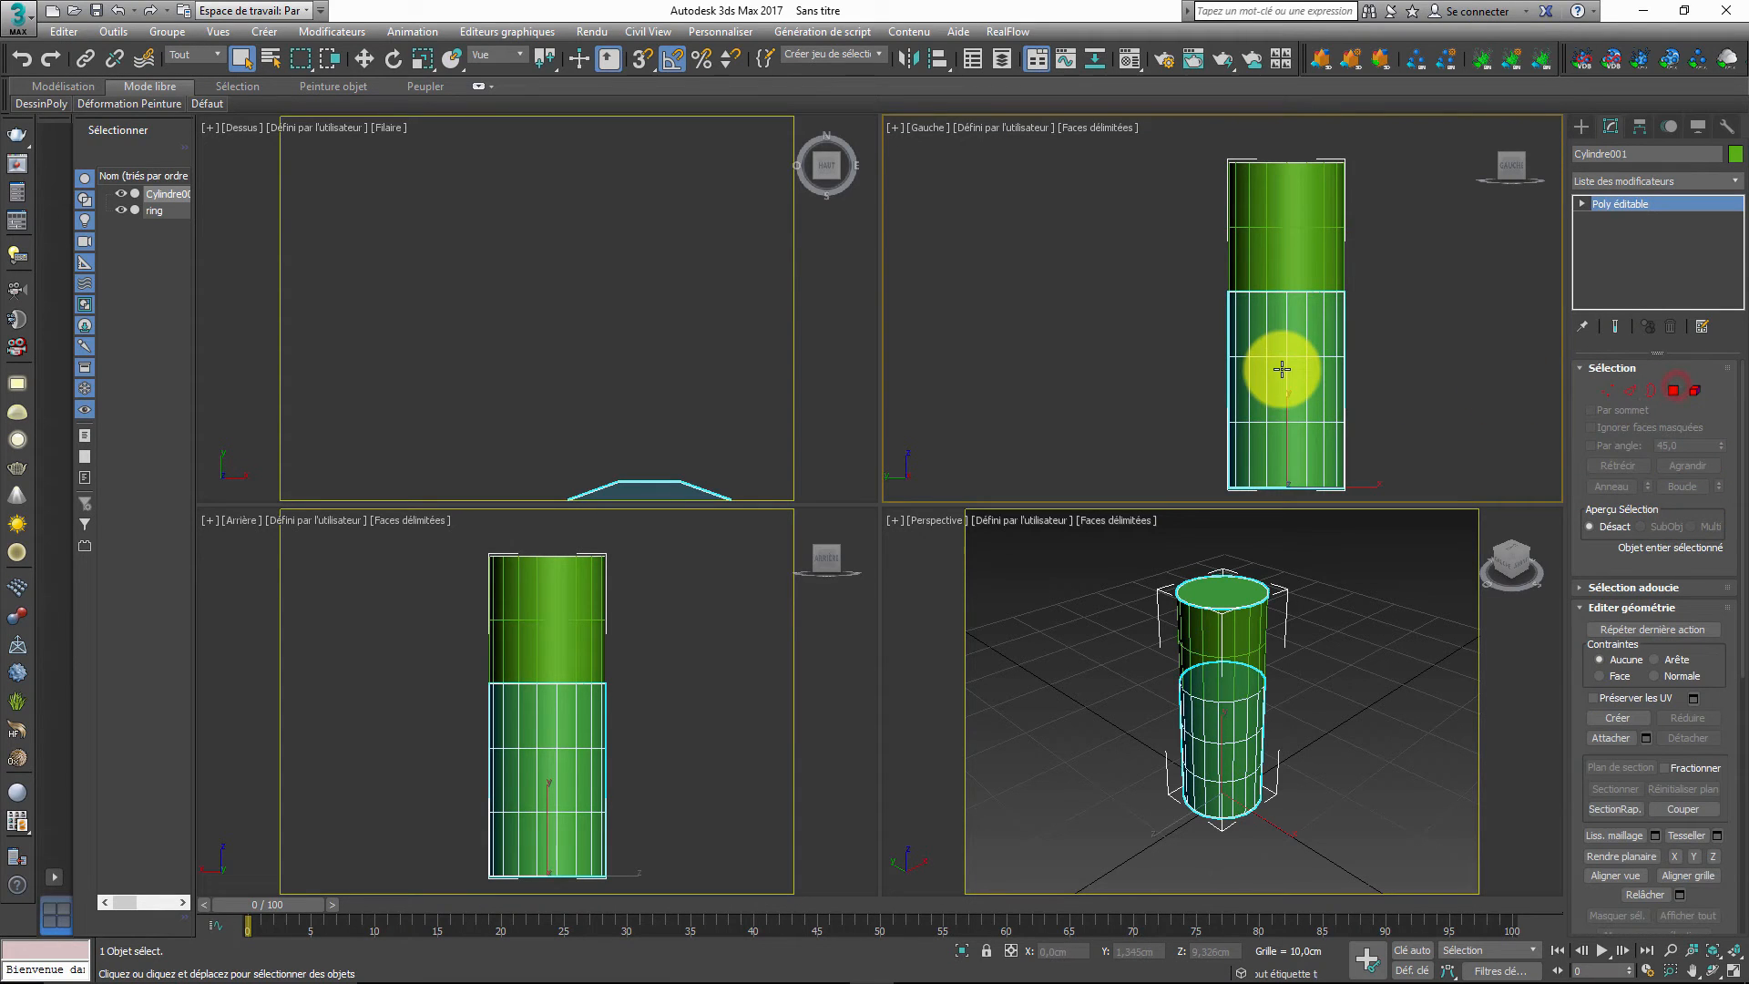
pyautogui.click(1302, 271)
pyautogui.click(1310, 393)
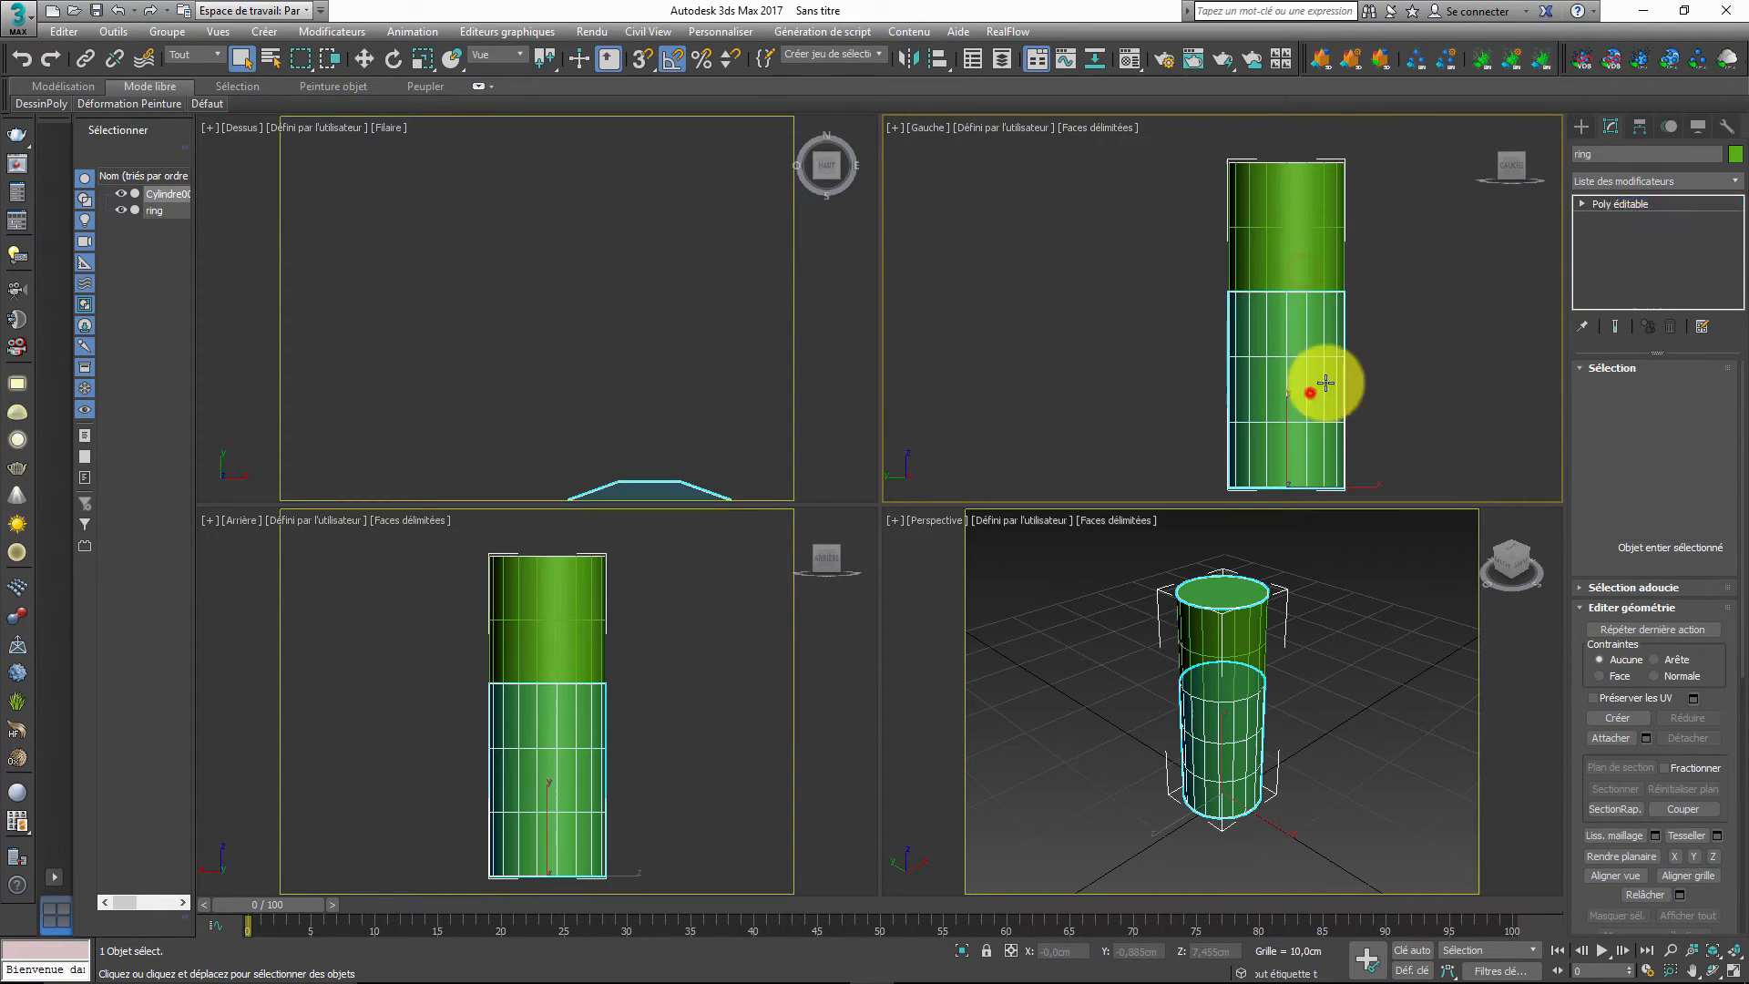
pyautogui.click(1646, 155)
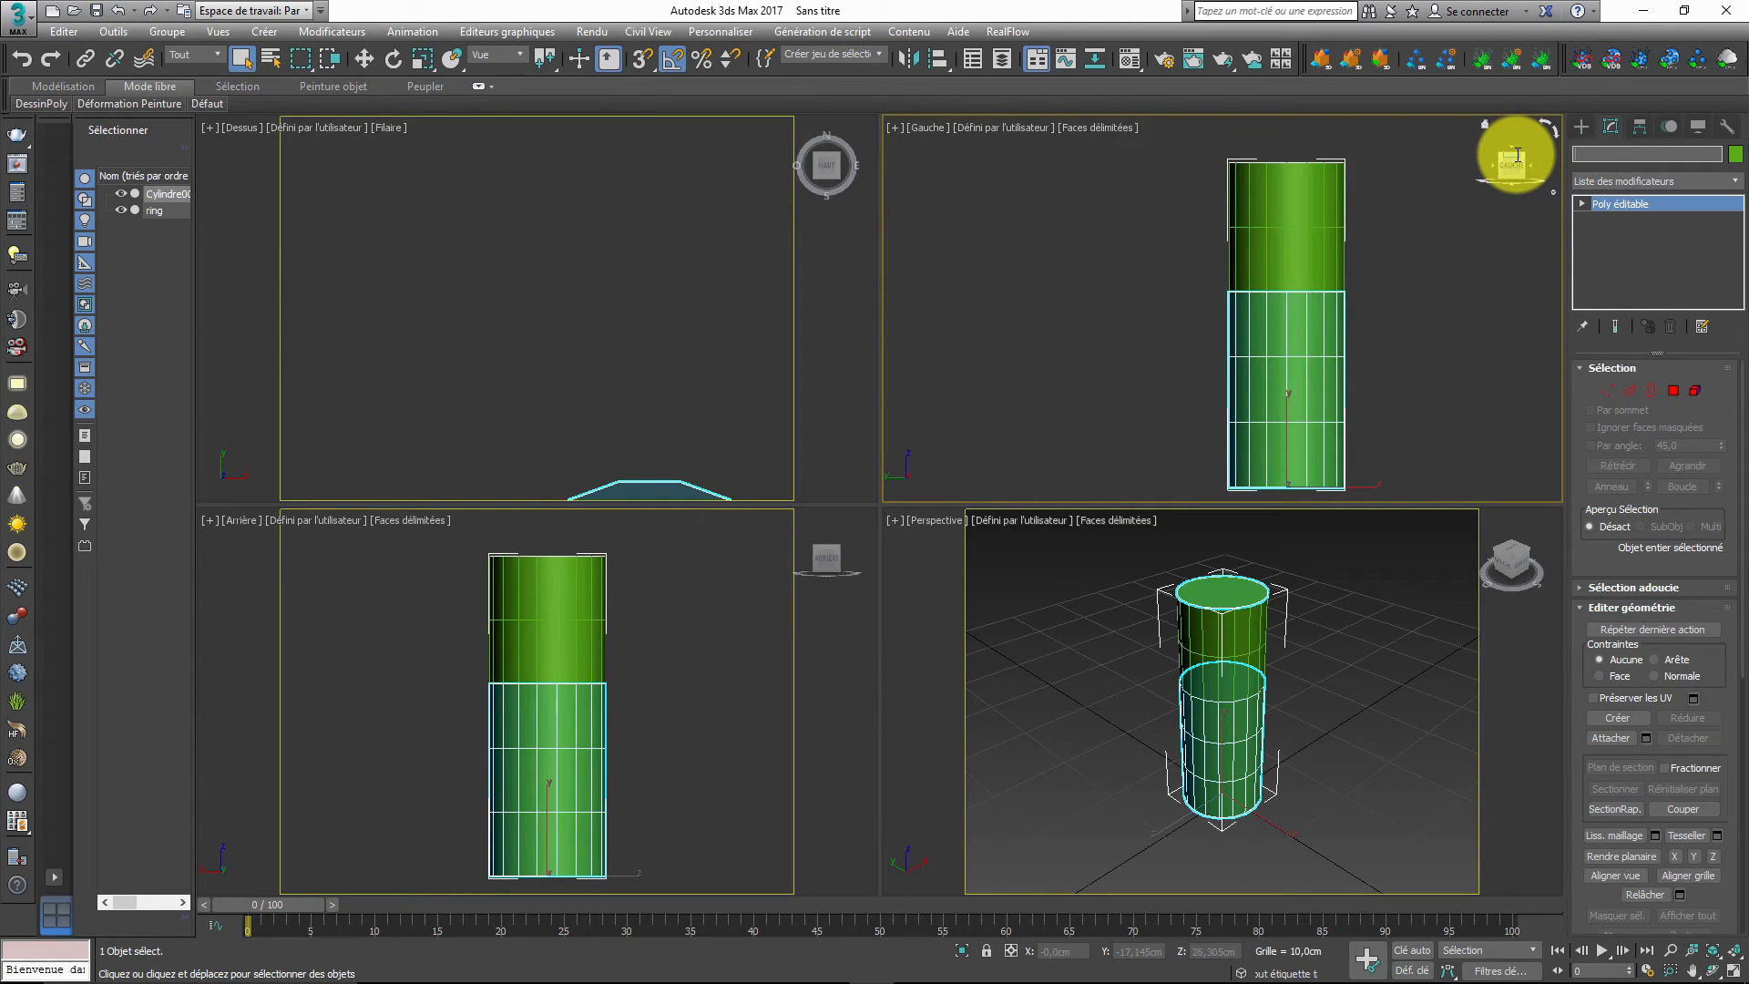
pyautogui.press('Return')
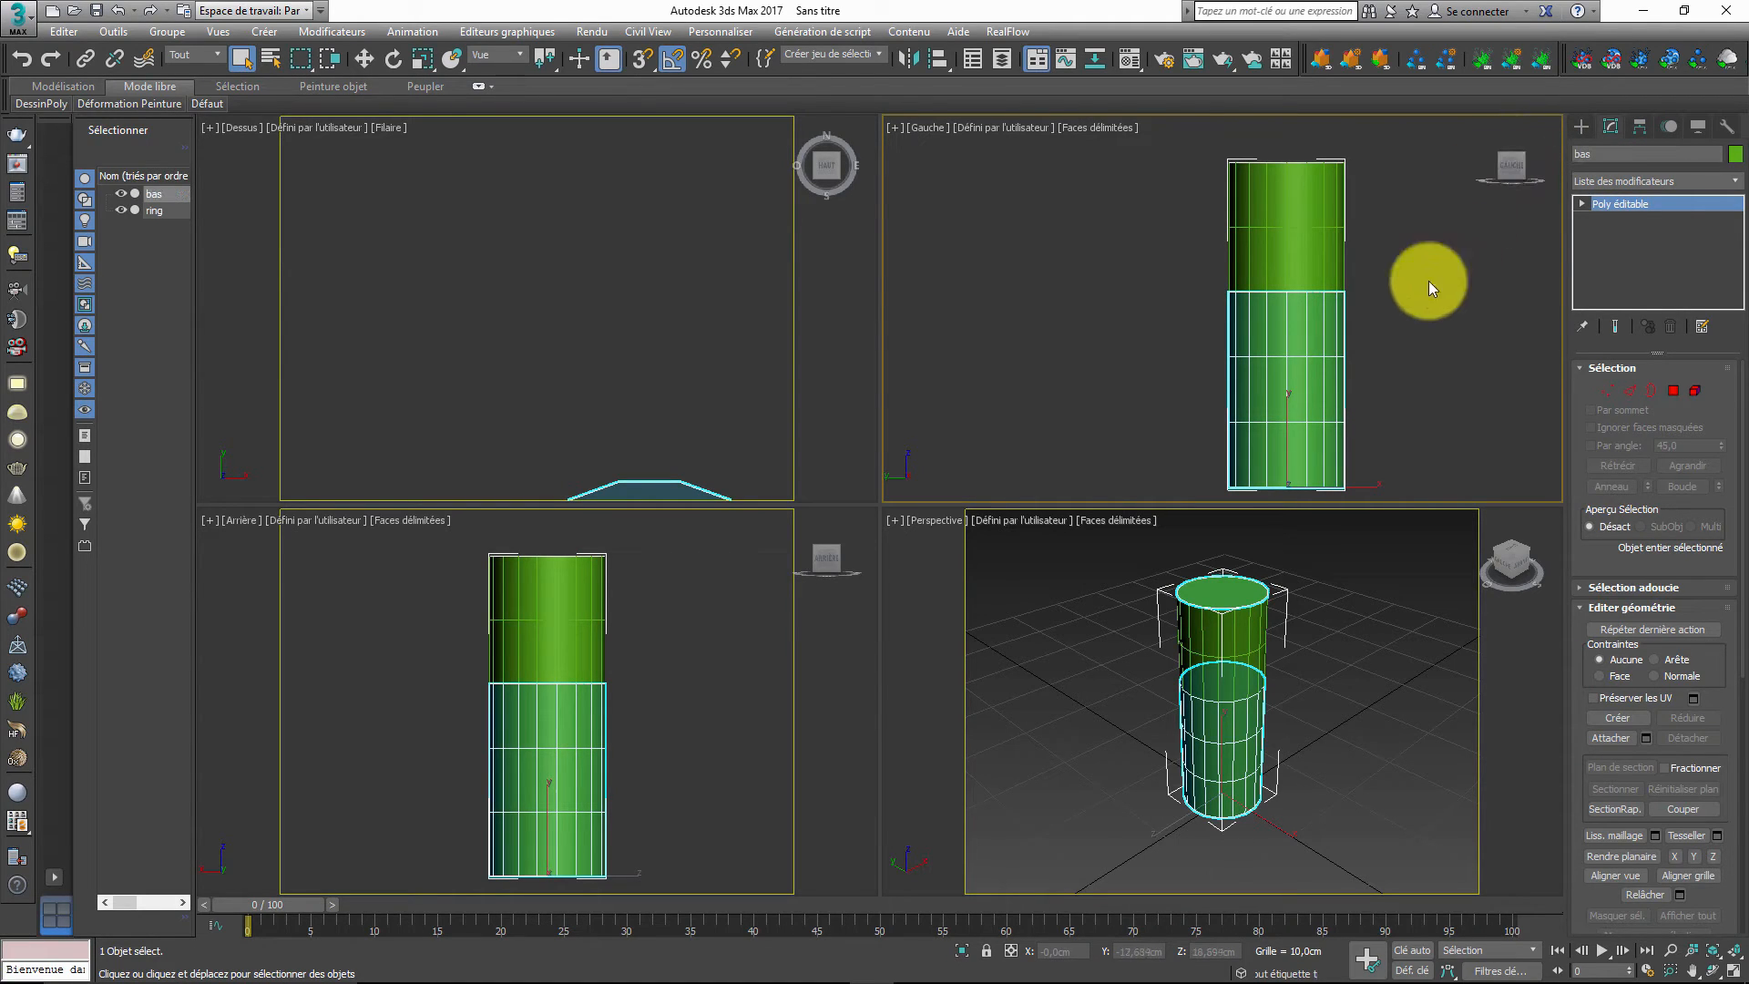
pyautogui.click(1215, 604)
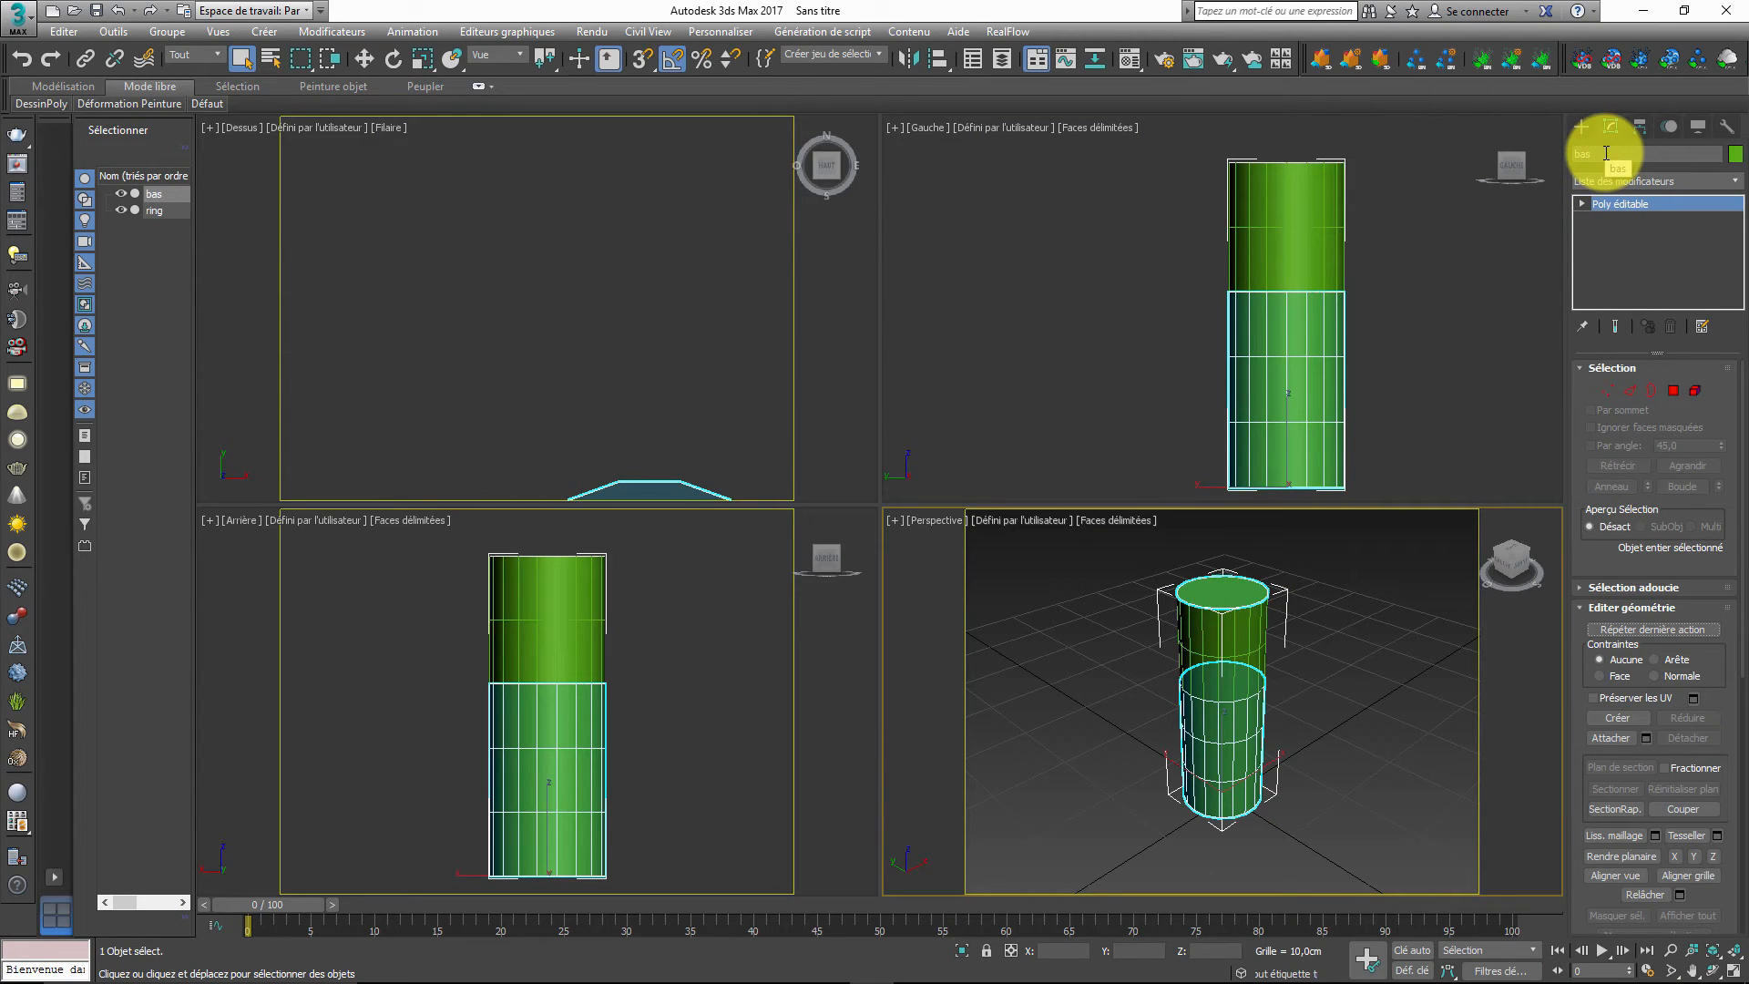
# - Detach the cylinder's top cap polygon as a new object named couvercle and leave polygon editing
pyautogui.click(1678, 390)
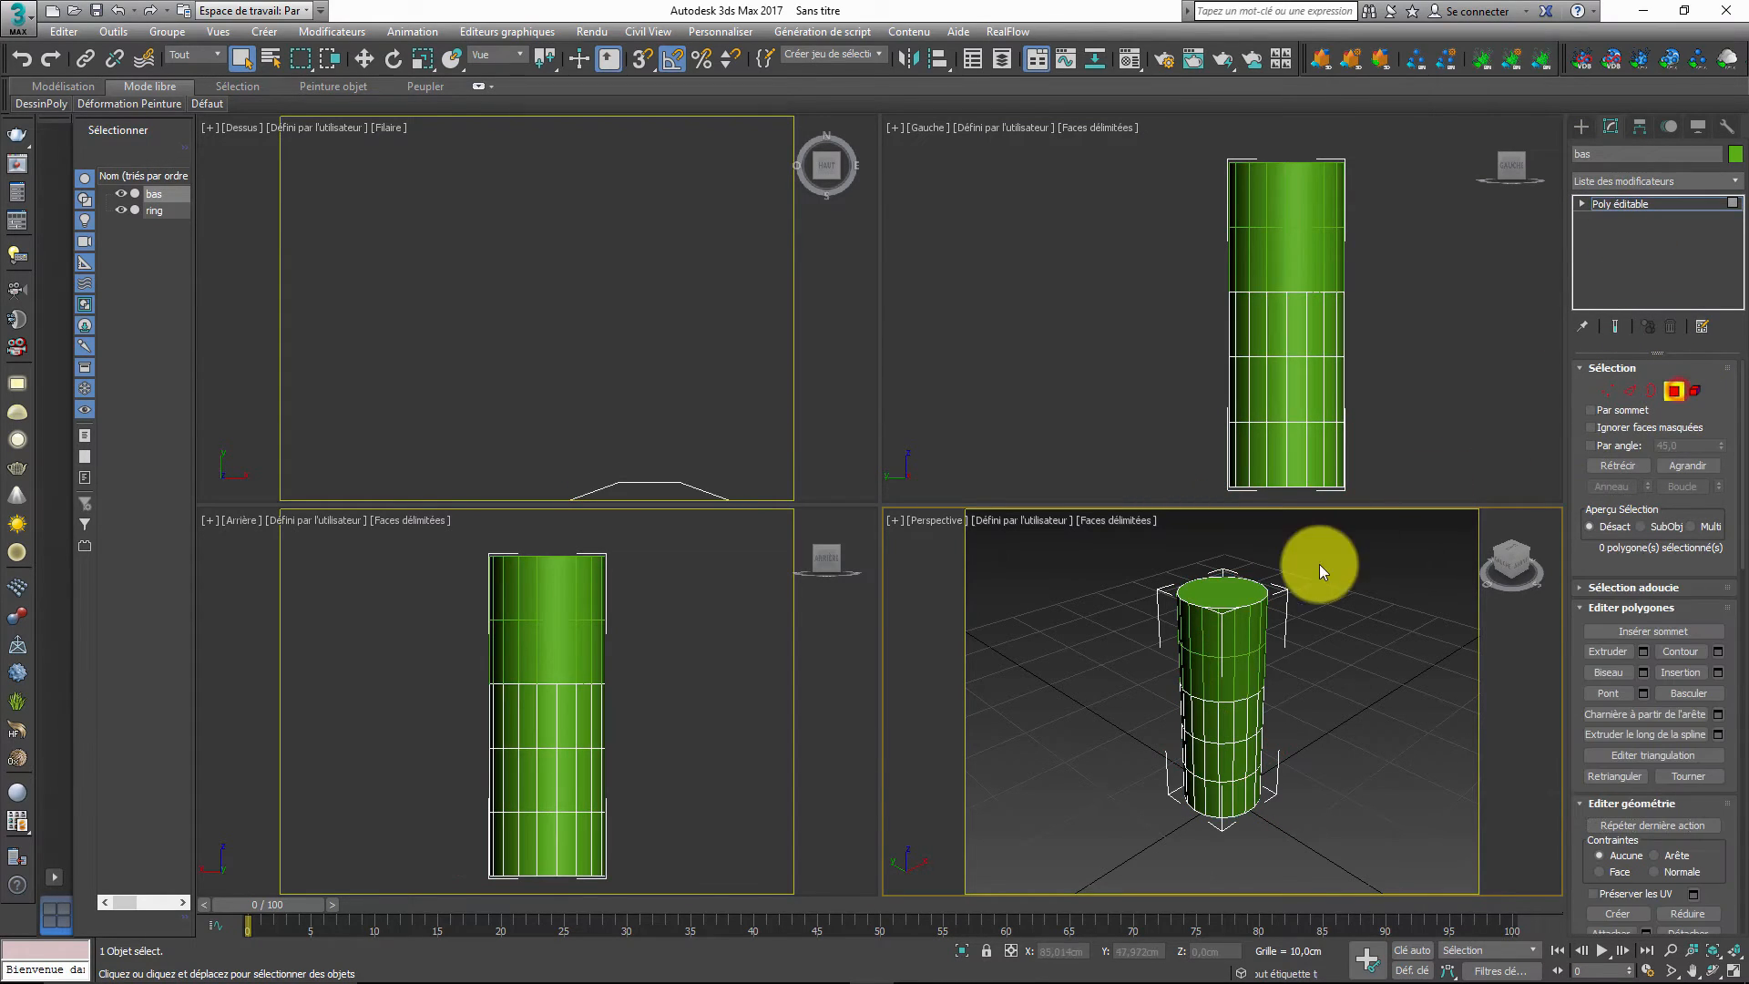
pyautogui.click(1222, 593)
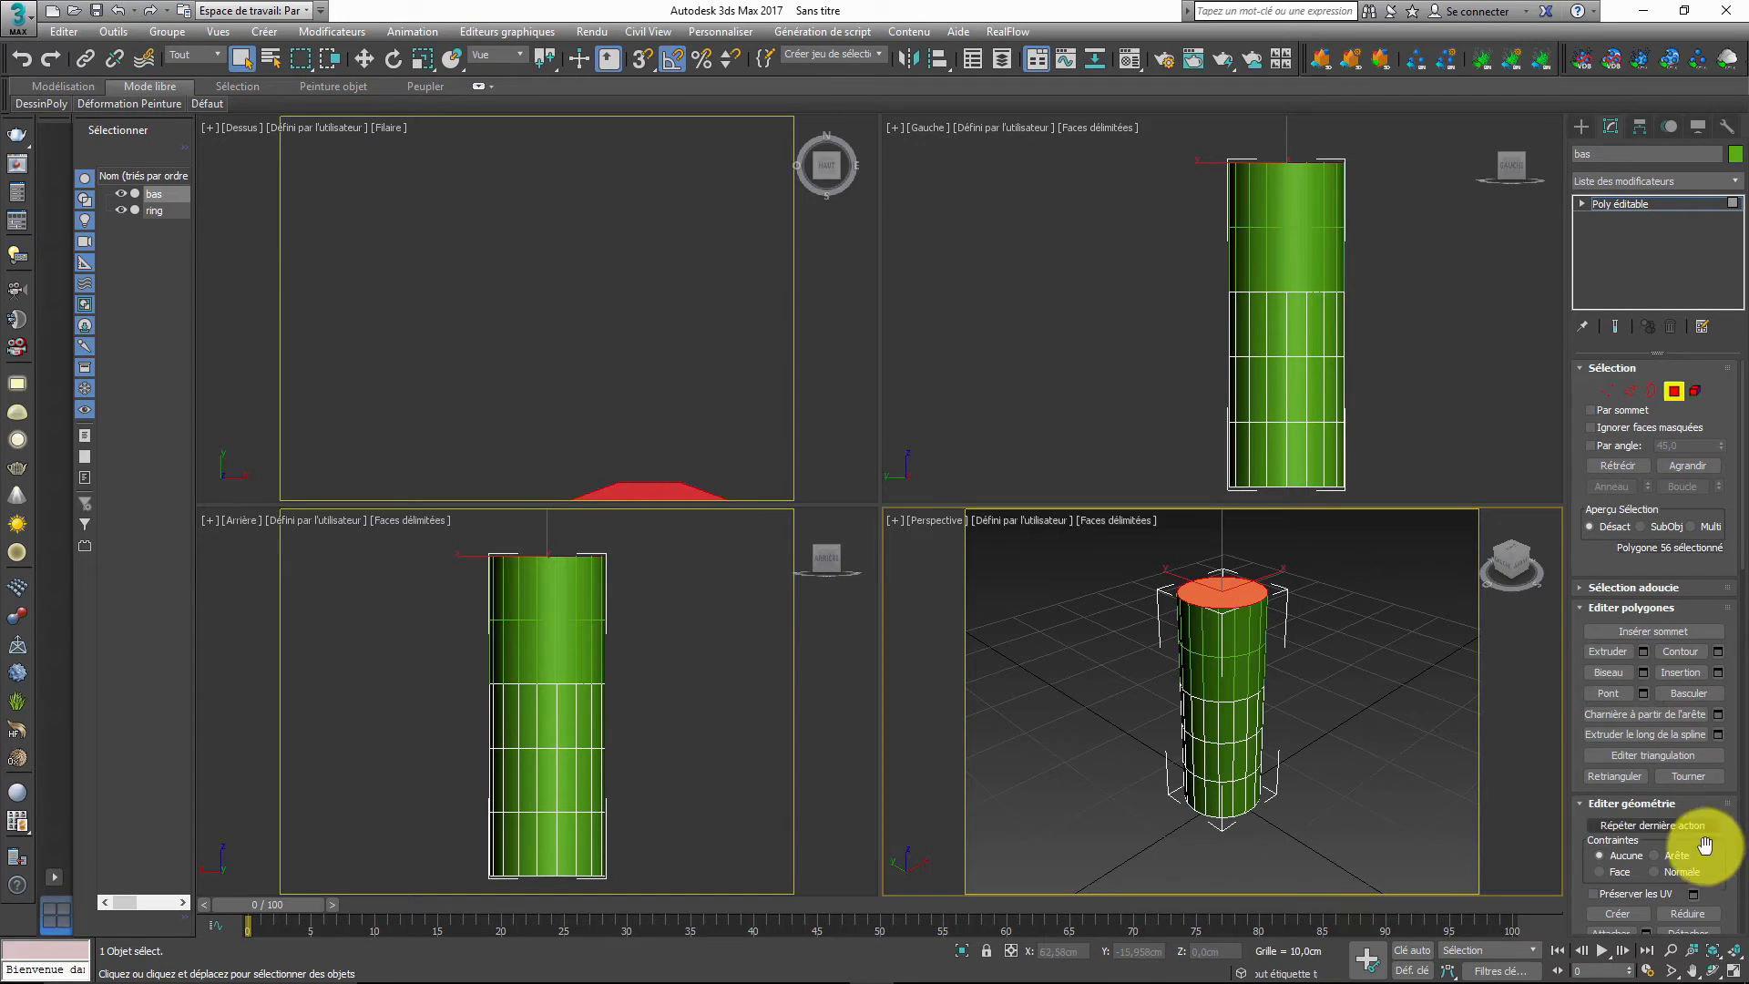
pyautogui.scroll(-1, 1712, 865)
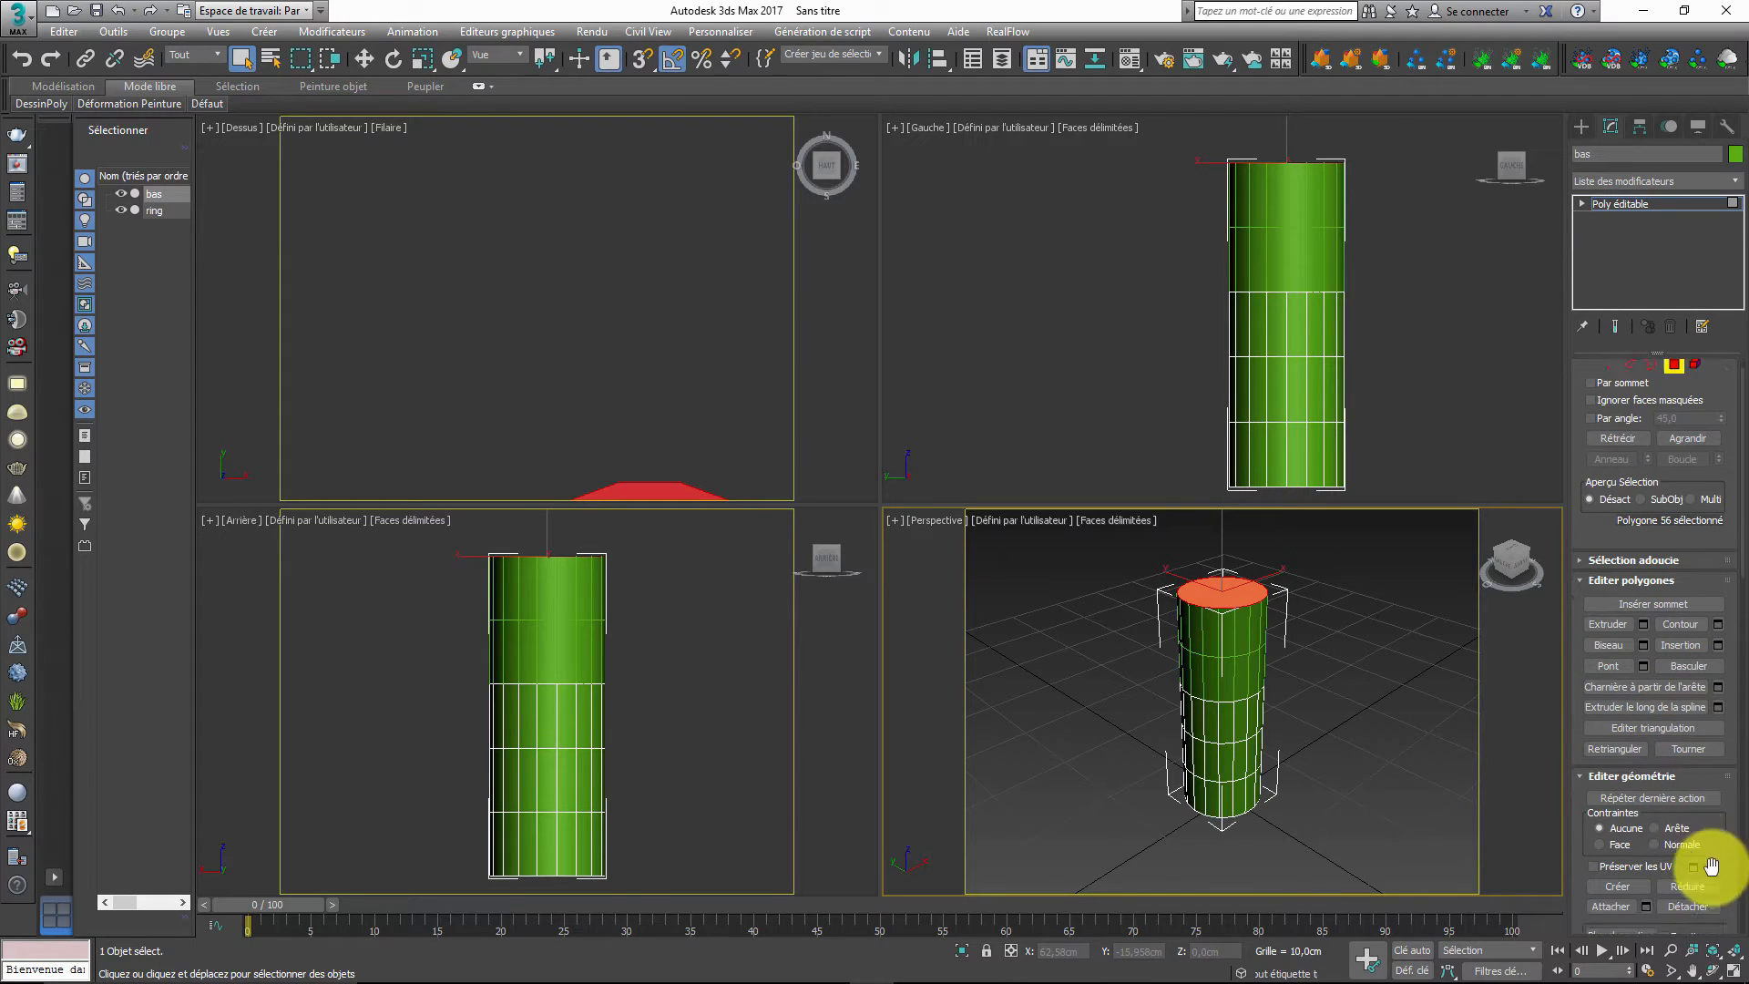
pyautogui.click(1688, 907)
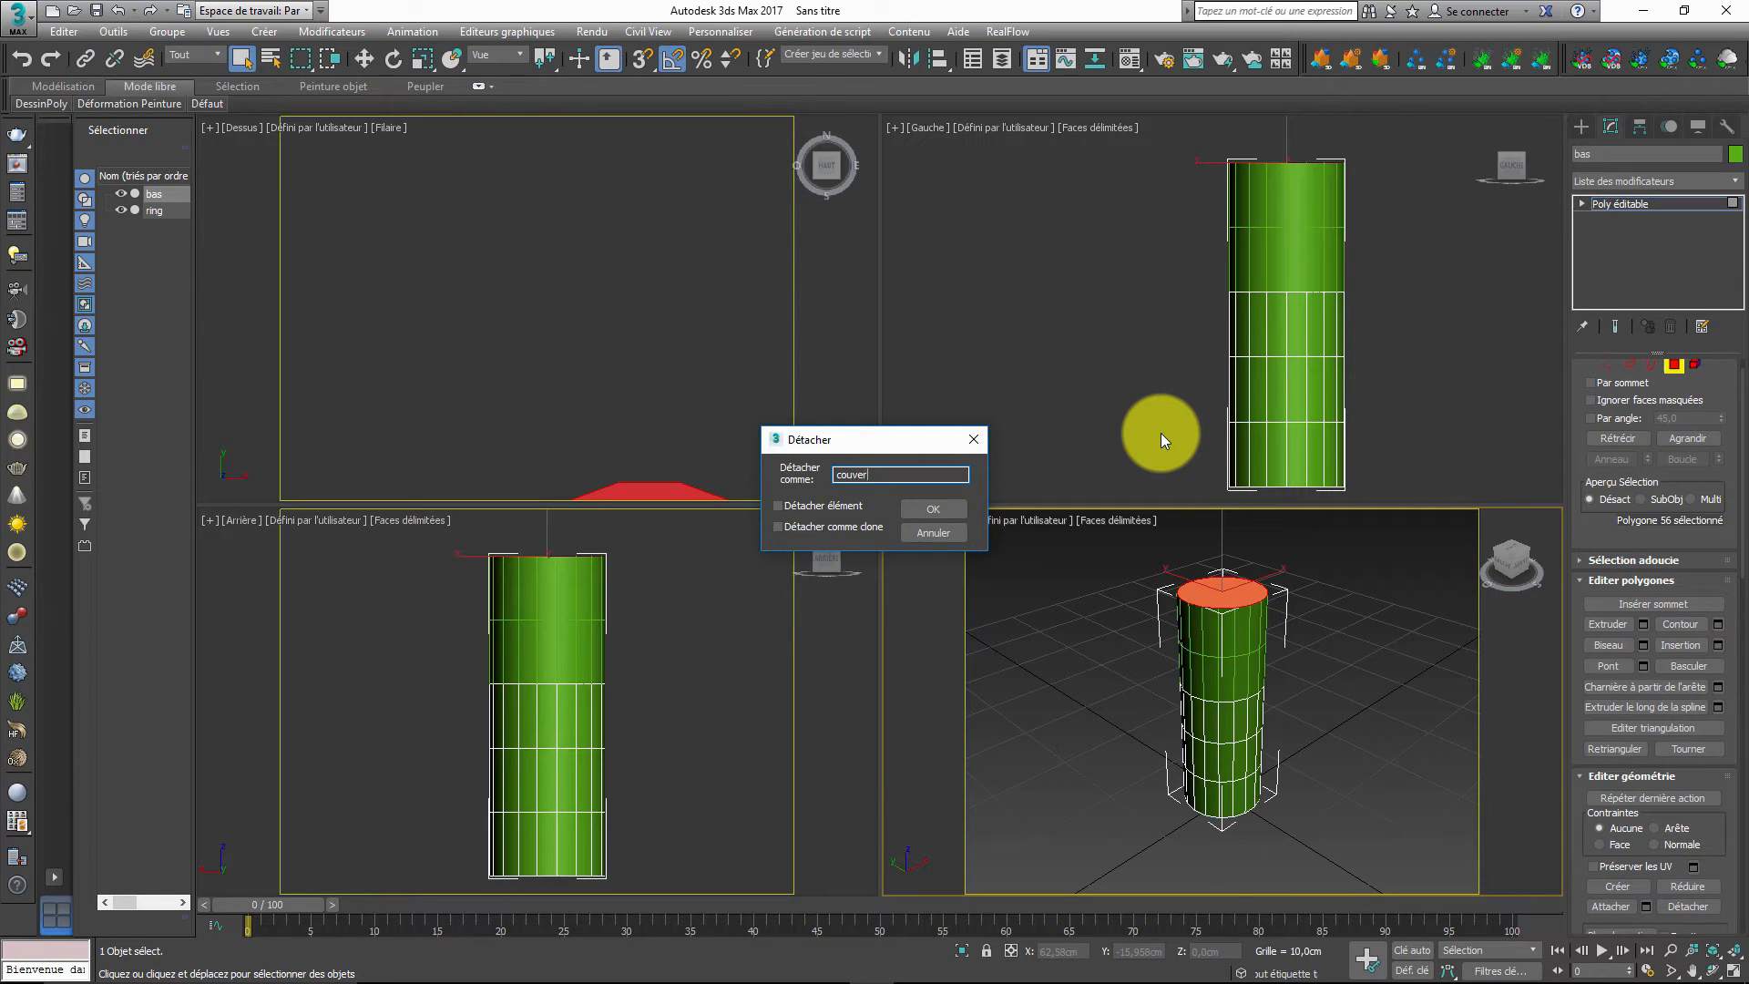
pyautogui.write('couvercle')
pyautogui.press('Return')
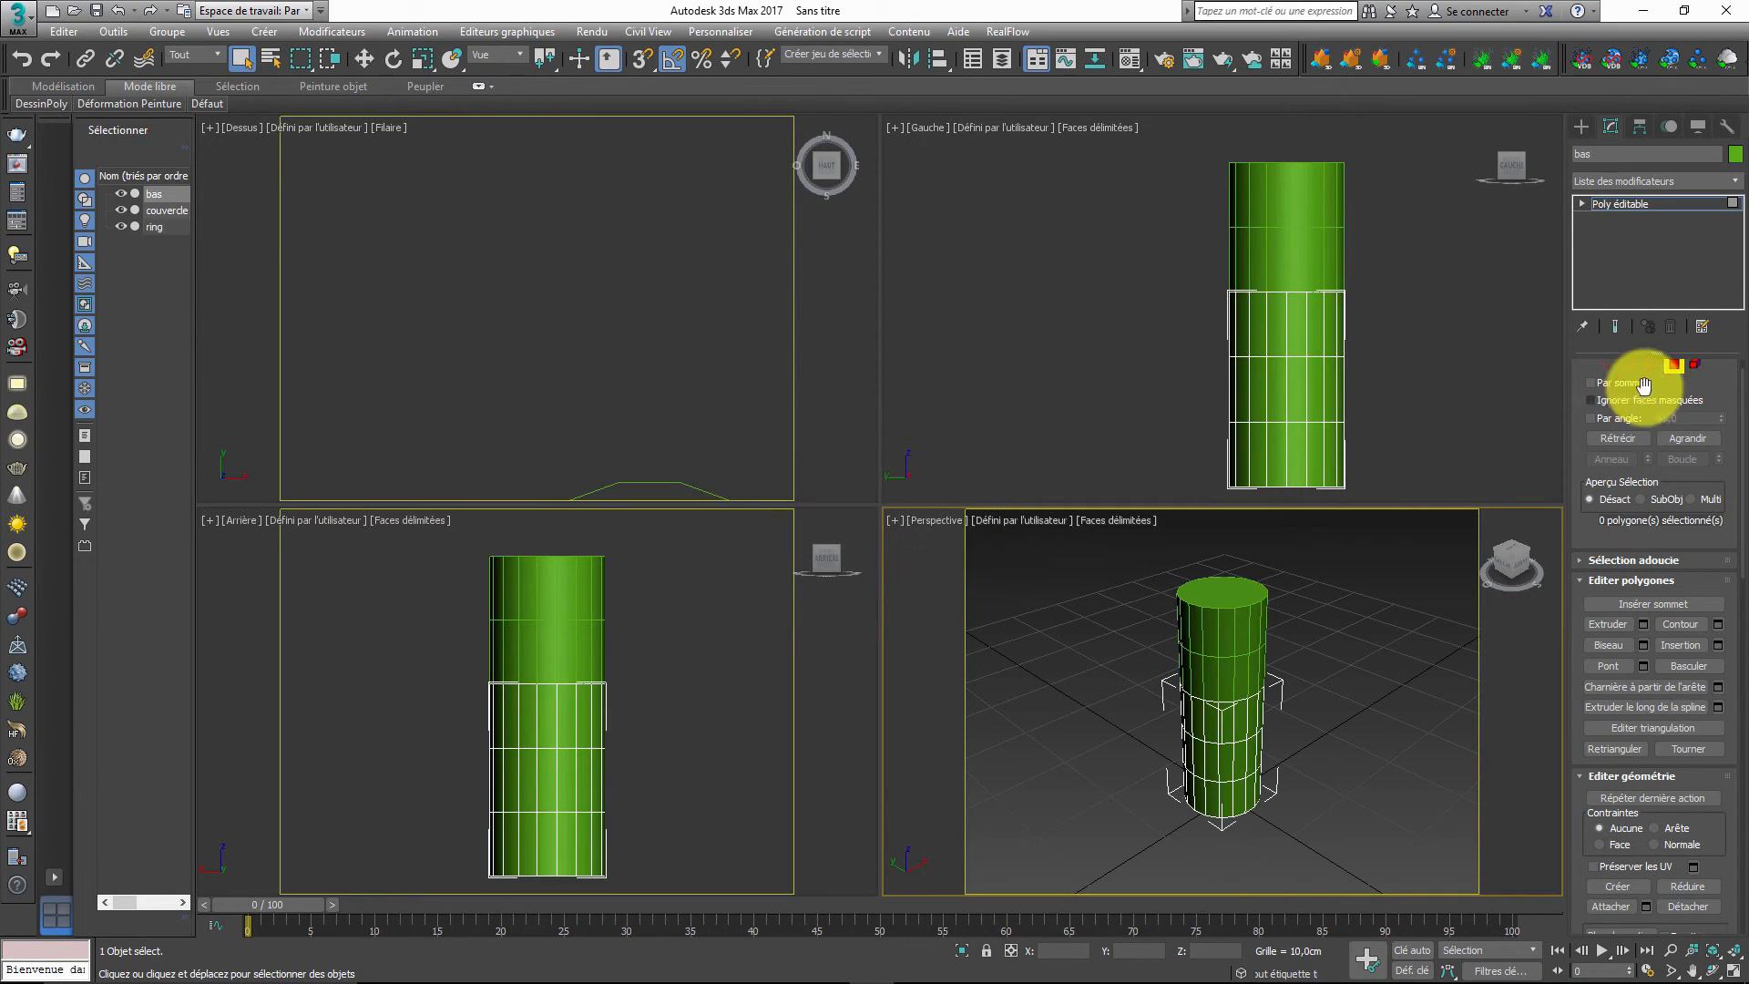
pyautogui.click(1675, 365)
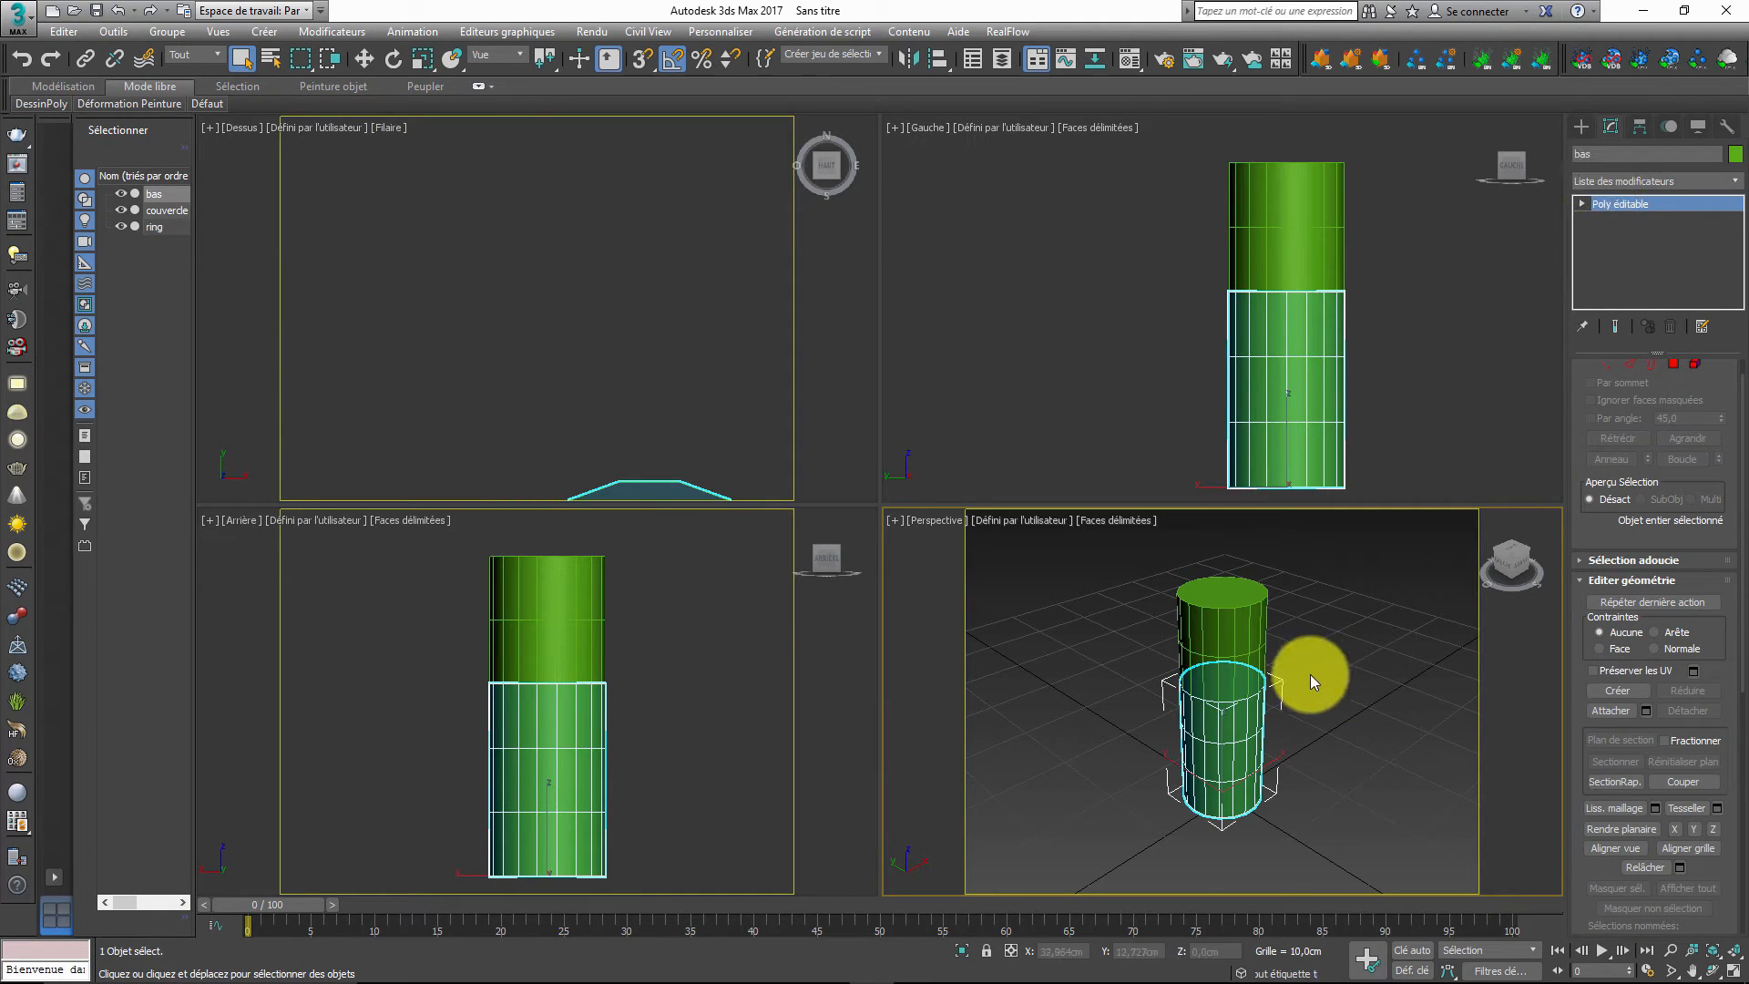
# - Check the separation of the parts by selecting the lid, the ring and the base in turn
pyautogui.click(1249, 657)
pyautogui.click(1240, 590)
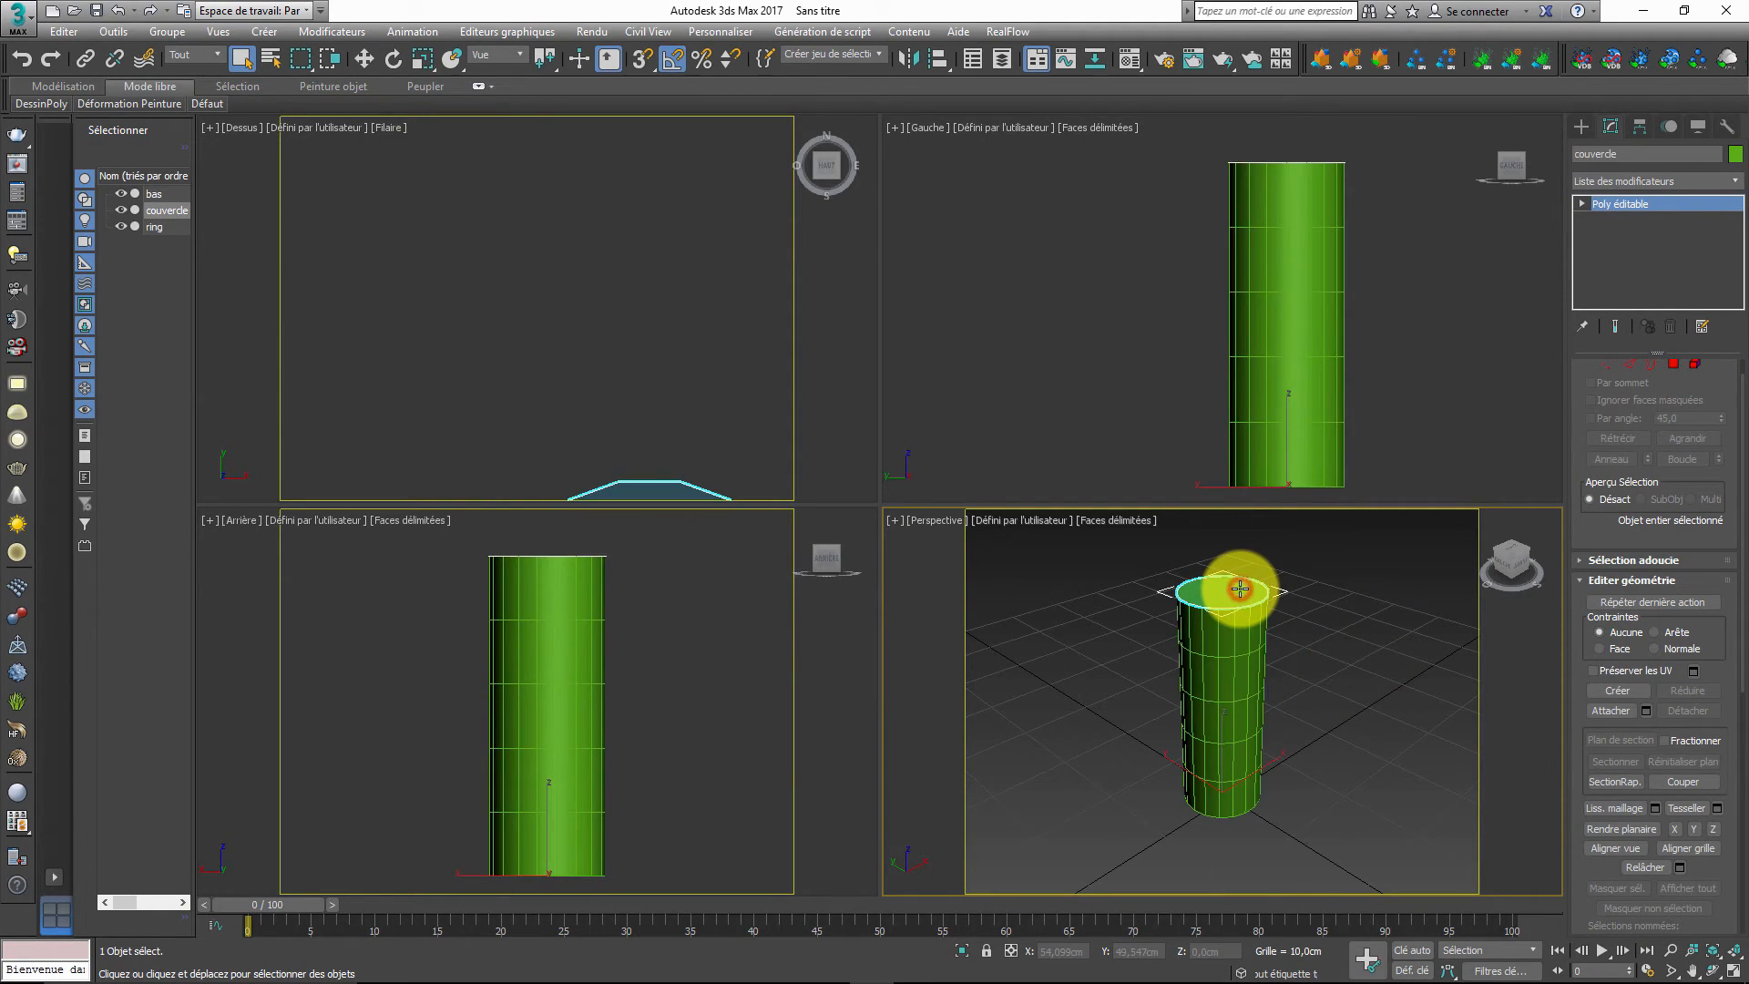
pyautogui.click(1230, 663)
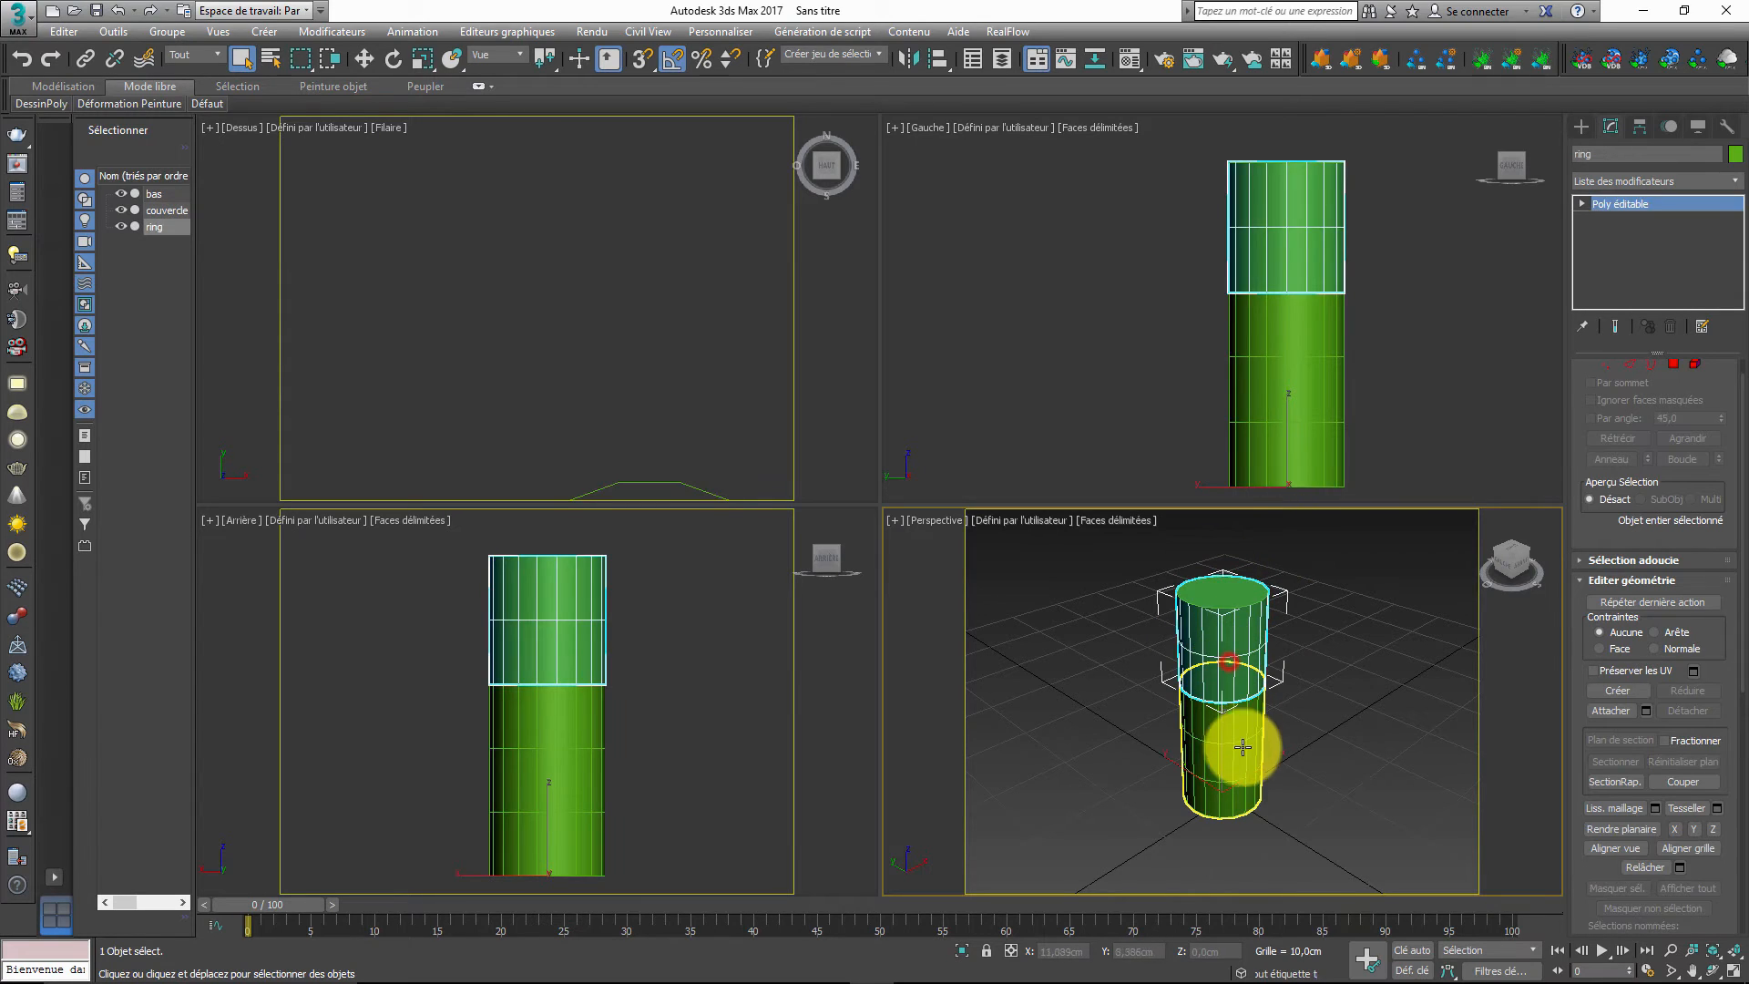
pyautogui.click(1245, 766)
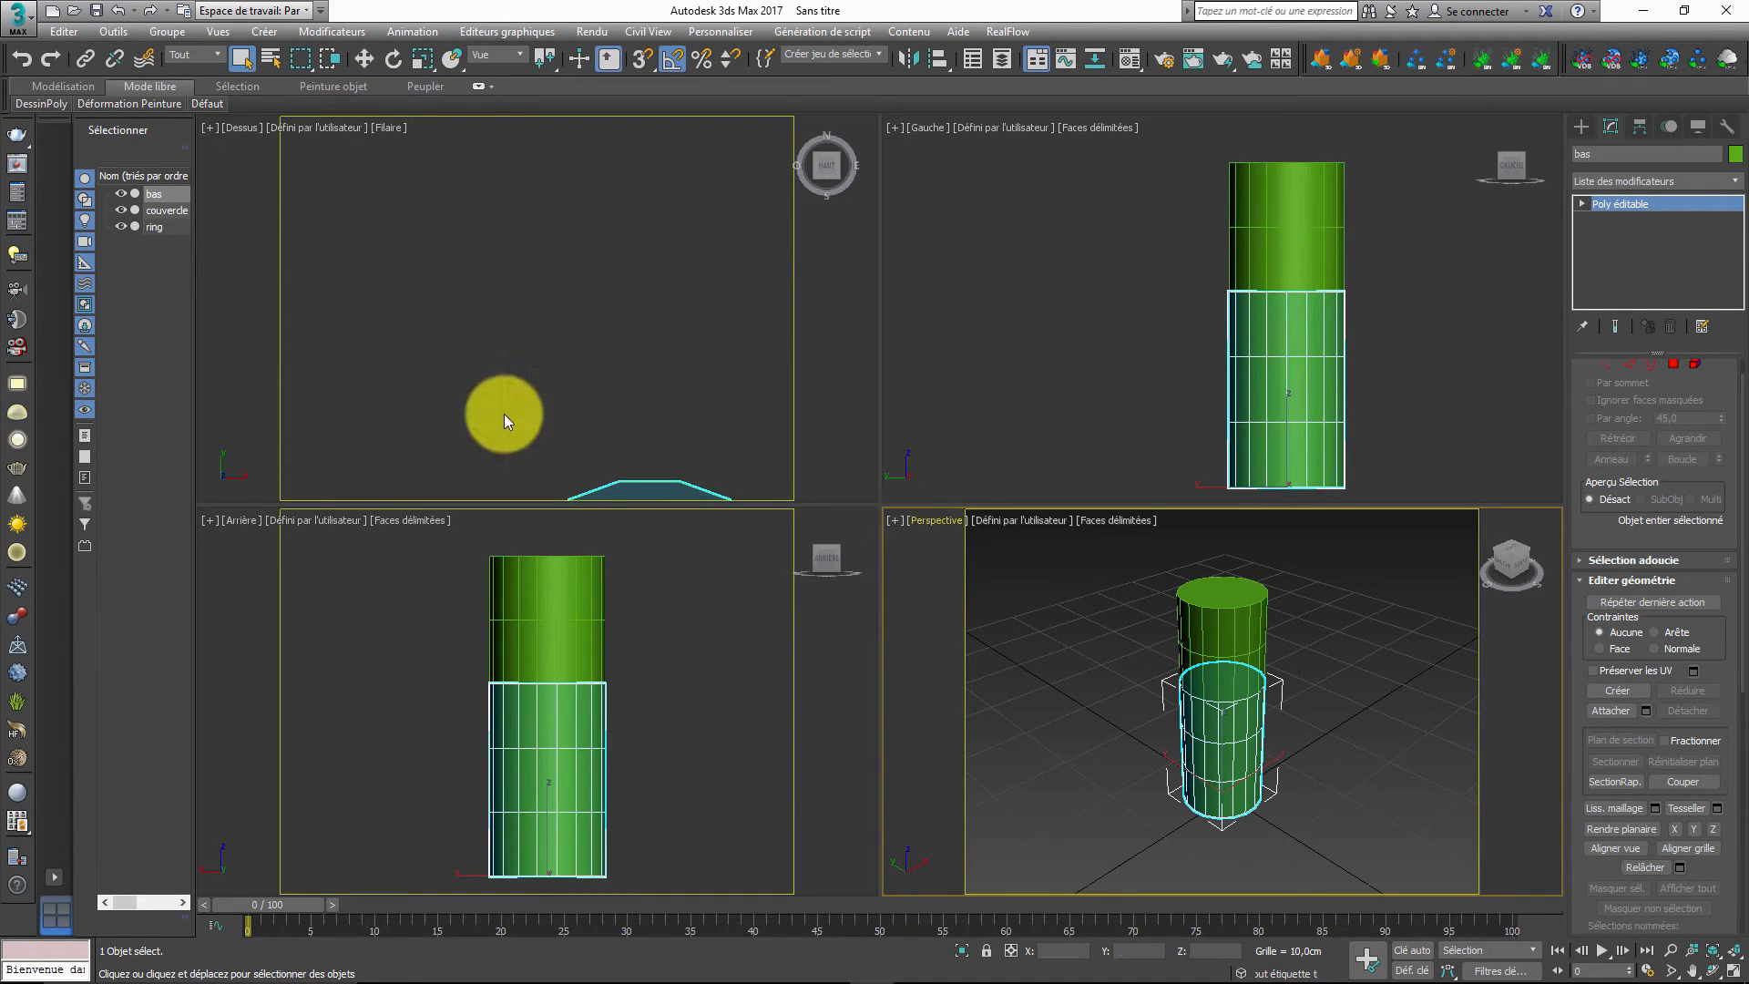
pyautogui.click(30, 18)
pyautogui.click(1127, 621)
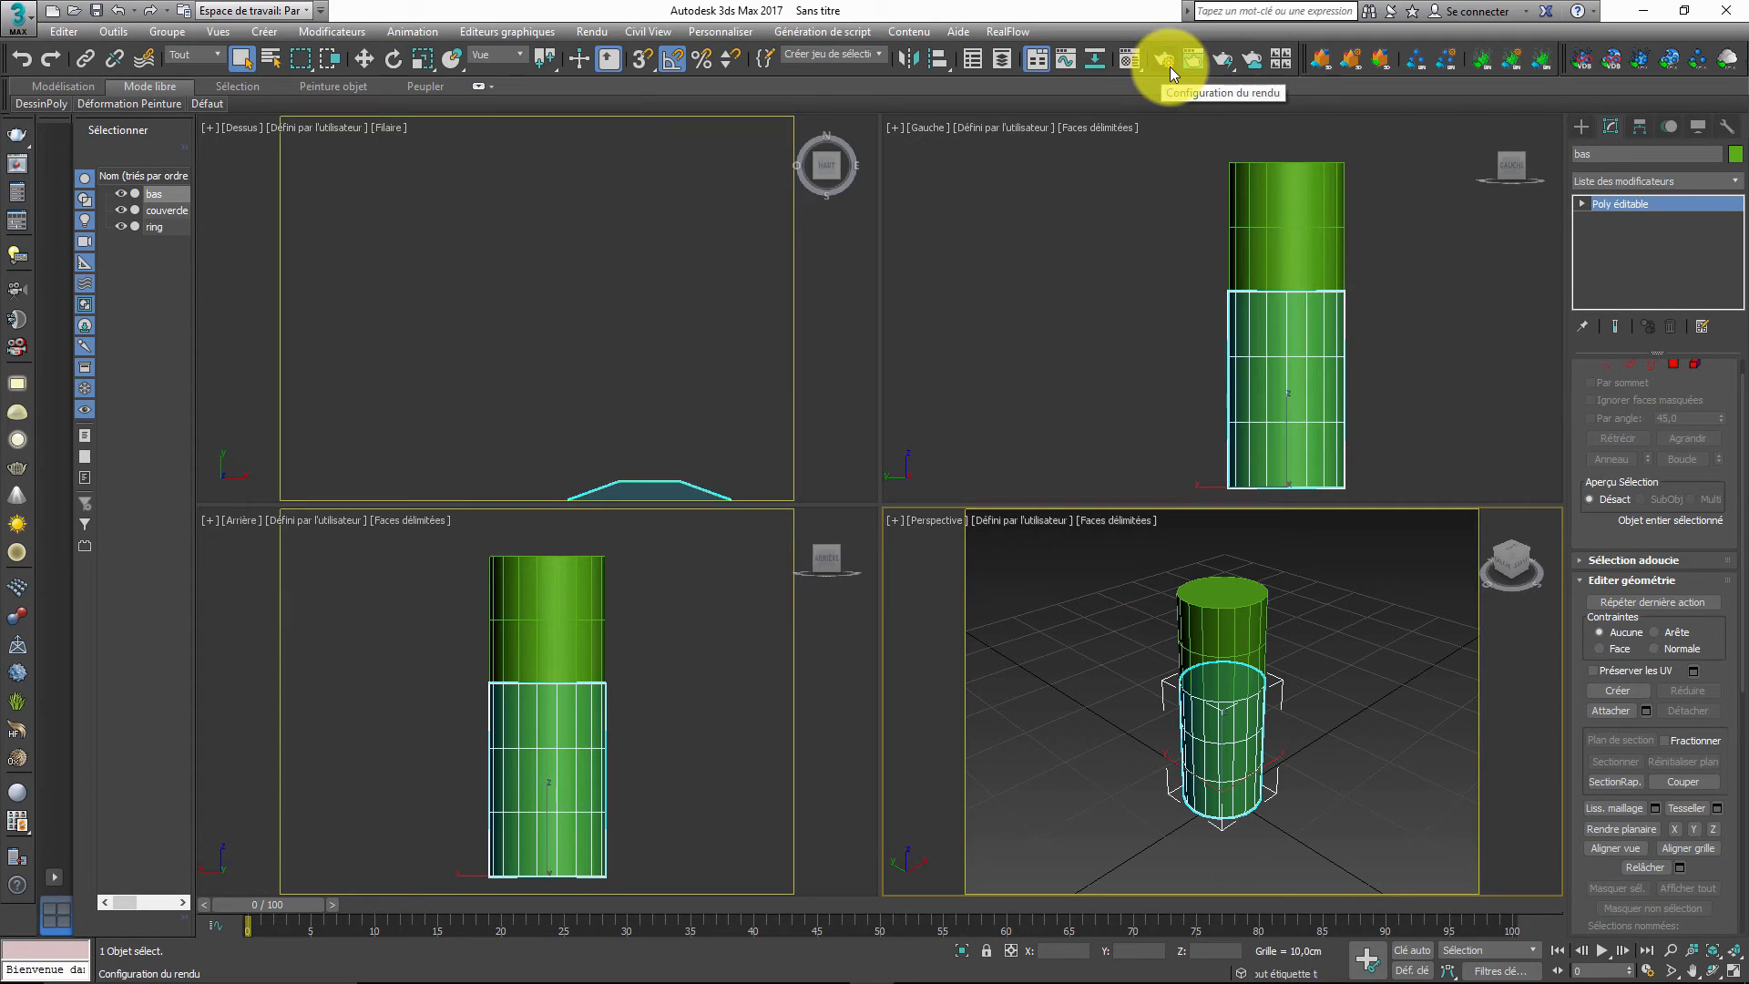
# - Reset the HULL, GLASS and 03 - Default sample materials to plain Standard materials in the material editor
pyautogui.click(1131, 61)
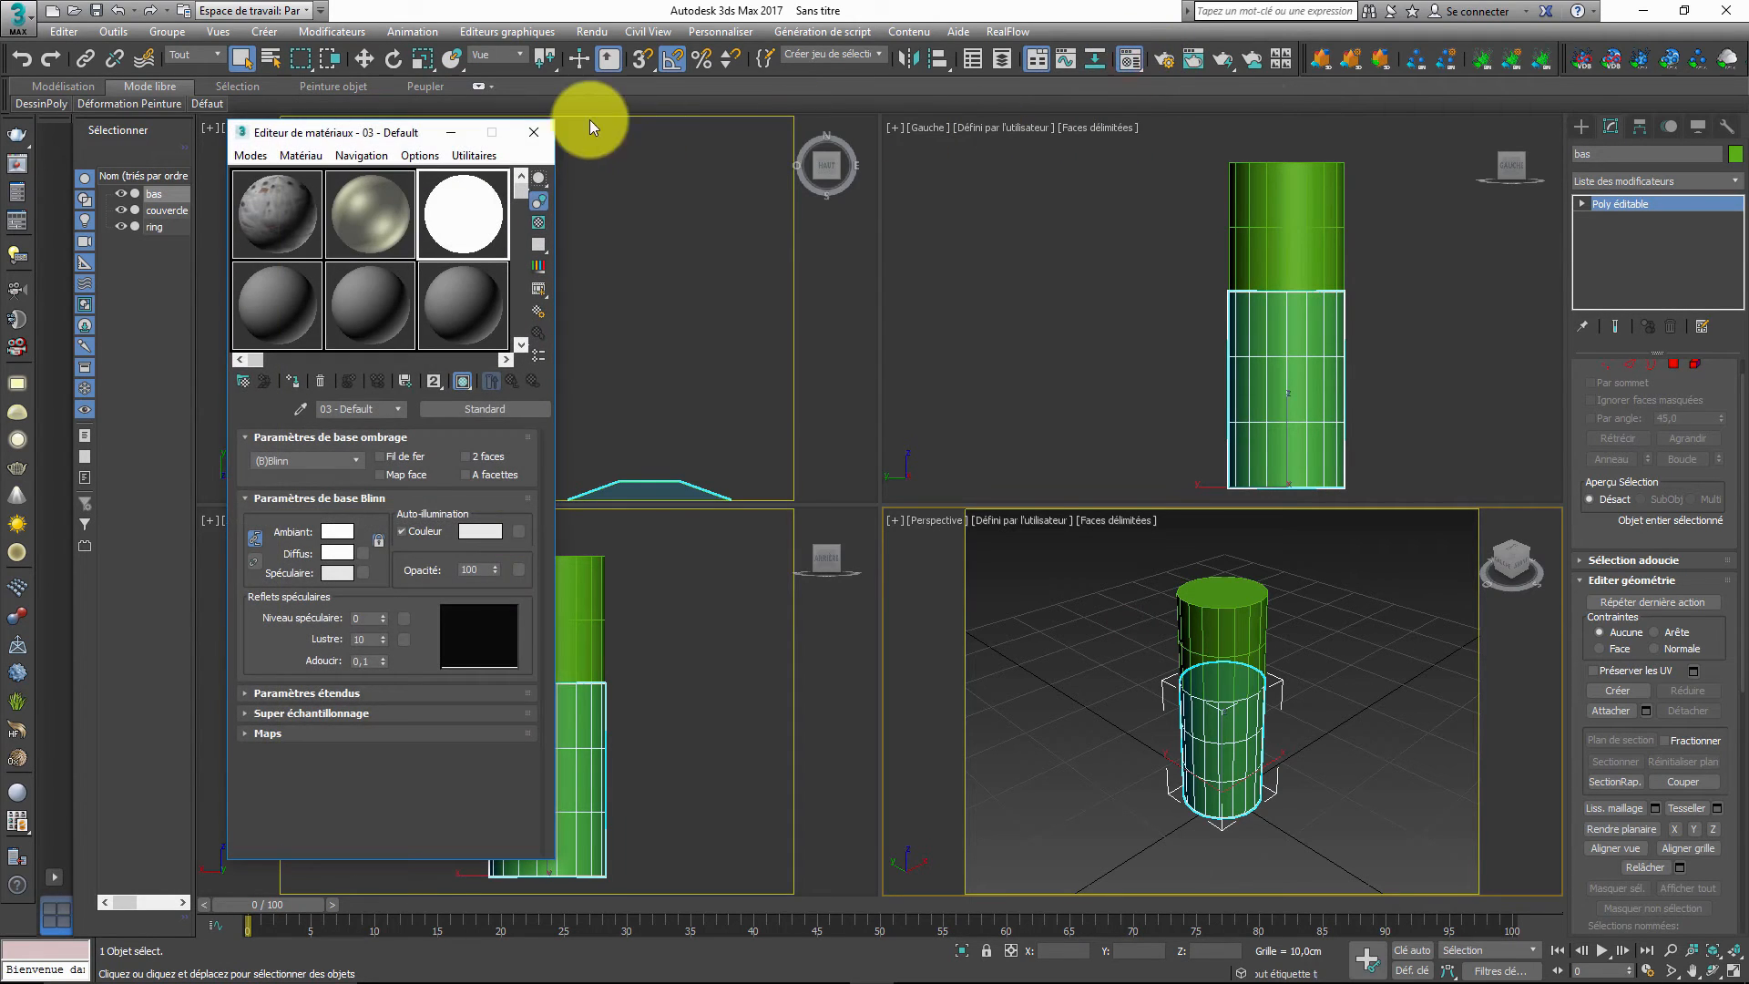
pyautogui.click(278, 215)
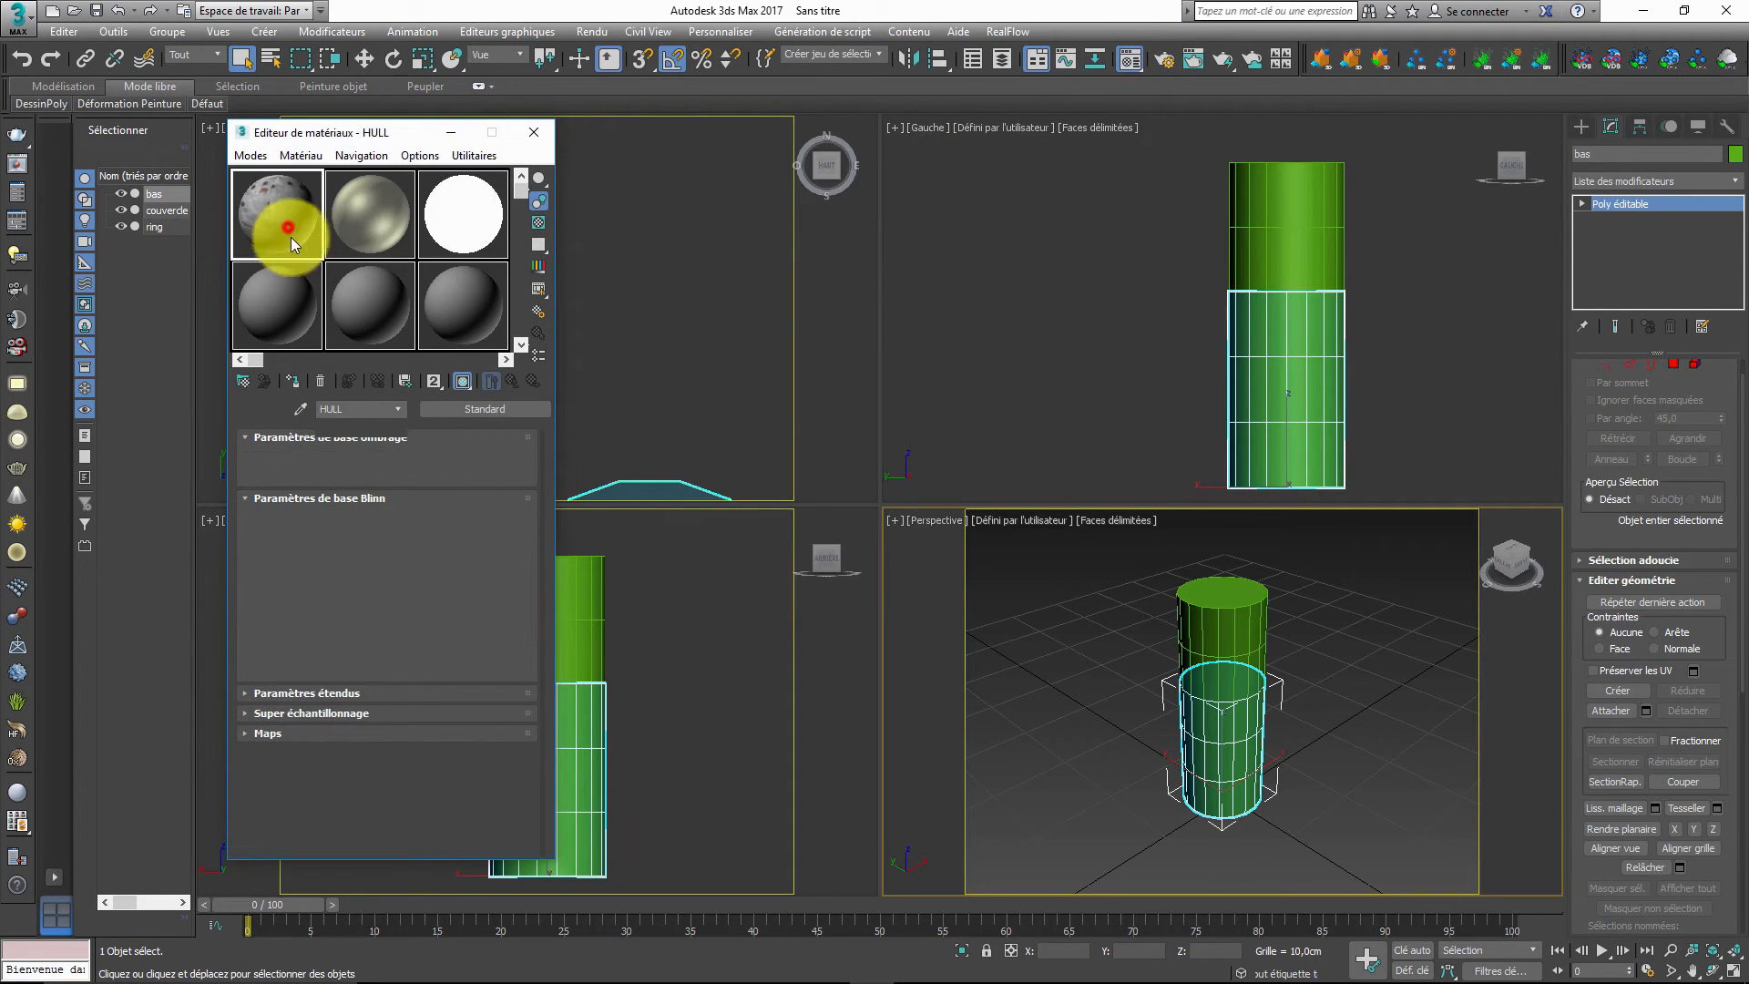
pyautogui.click(477, 407)
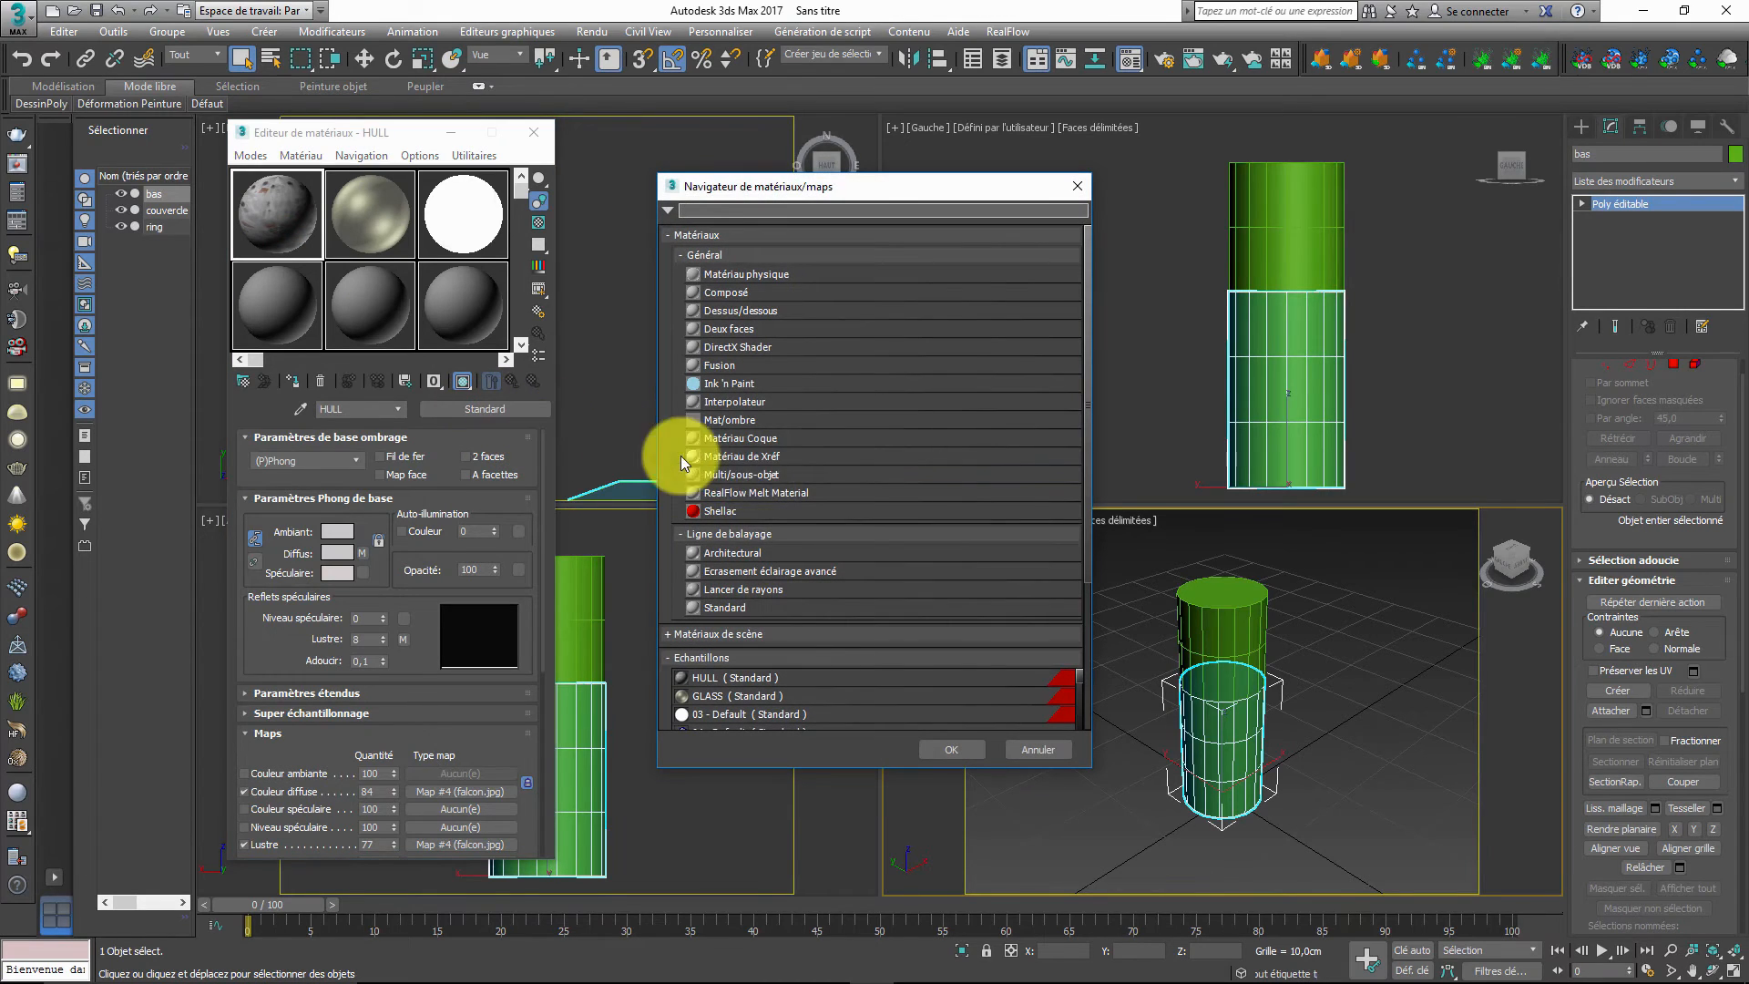
pyautogui.doubleClick(739, 607)
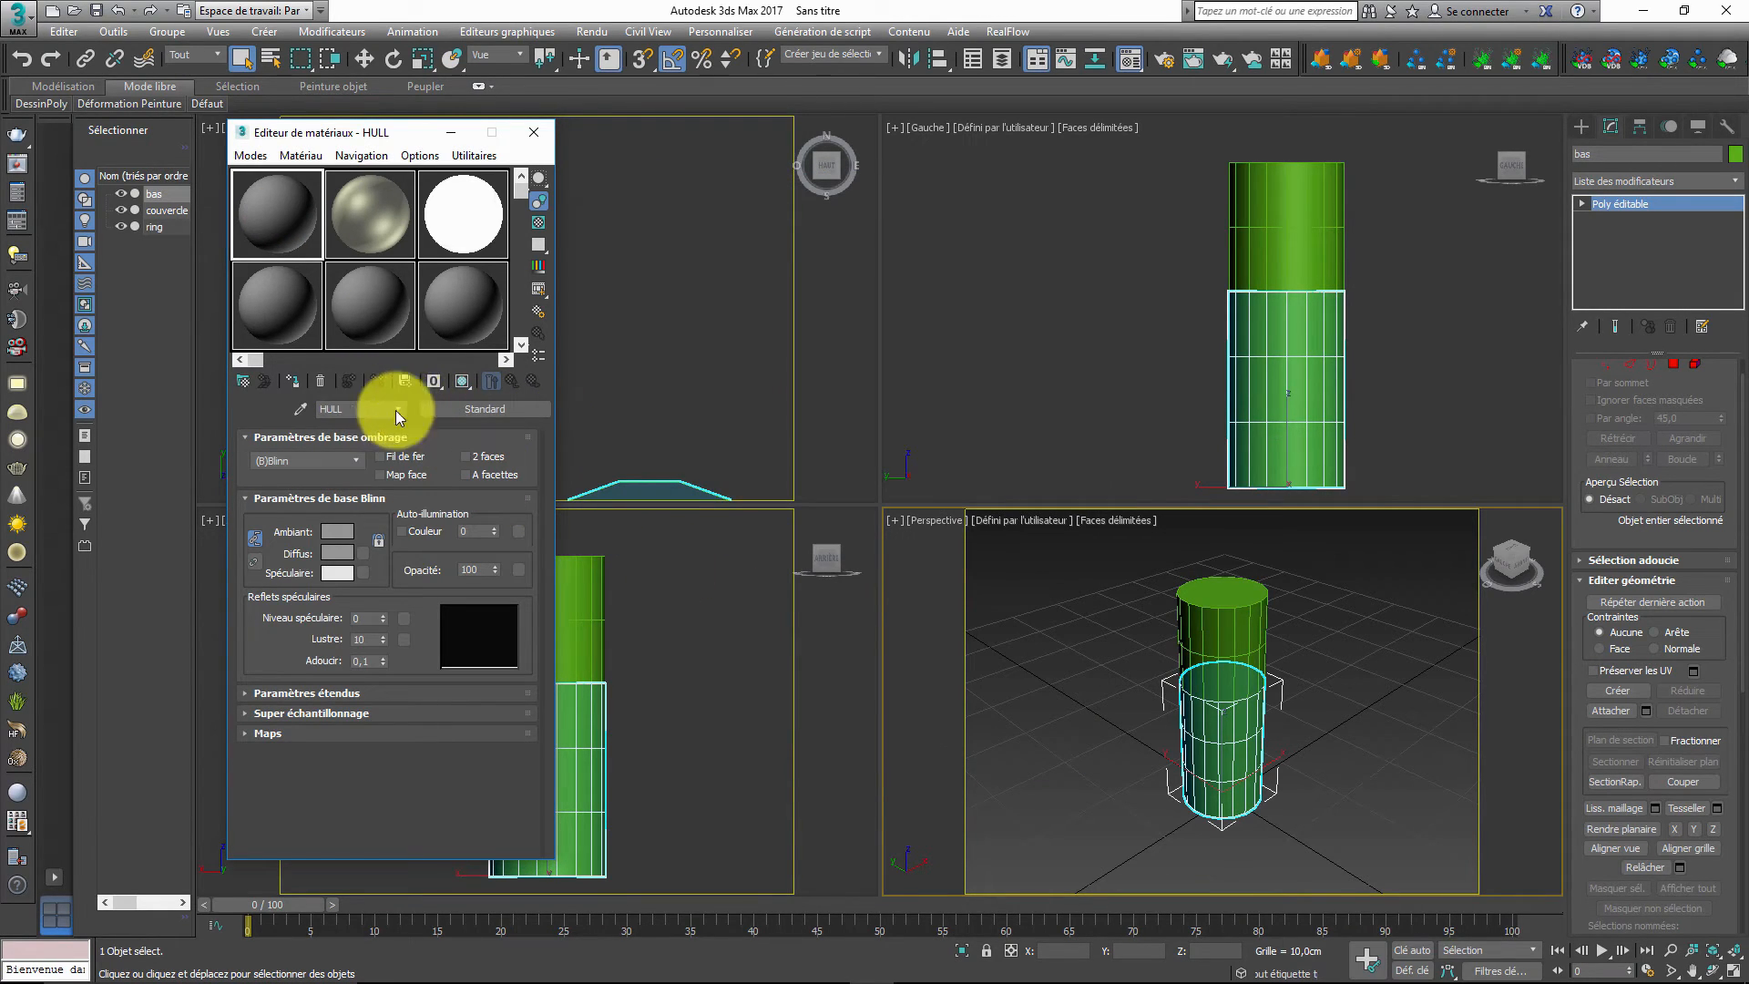
pyautogui.click(352, 238)
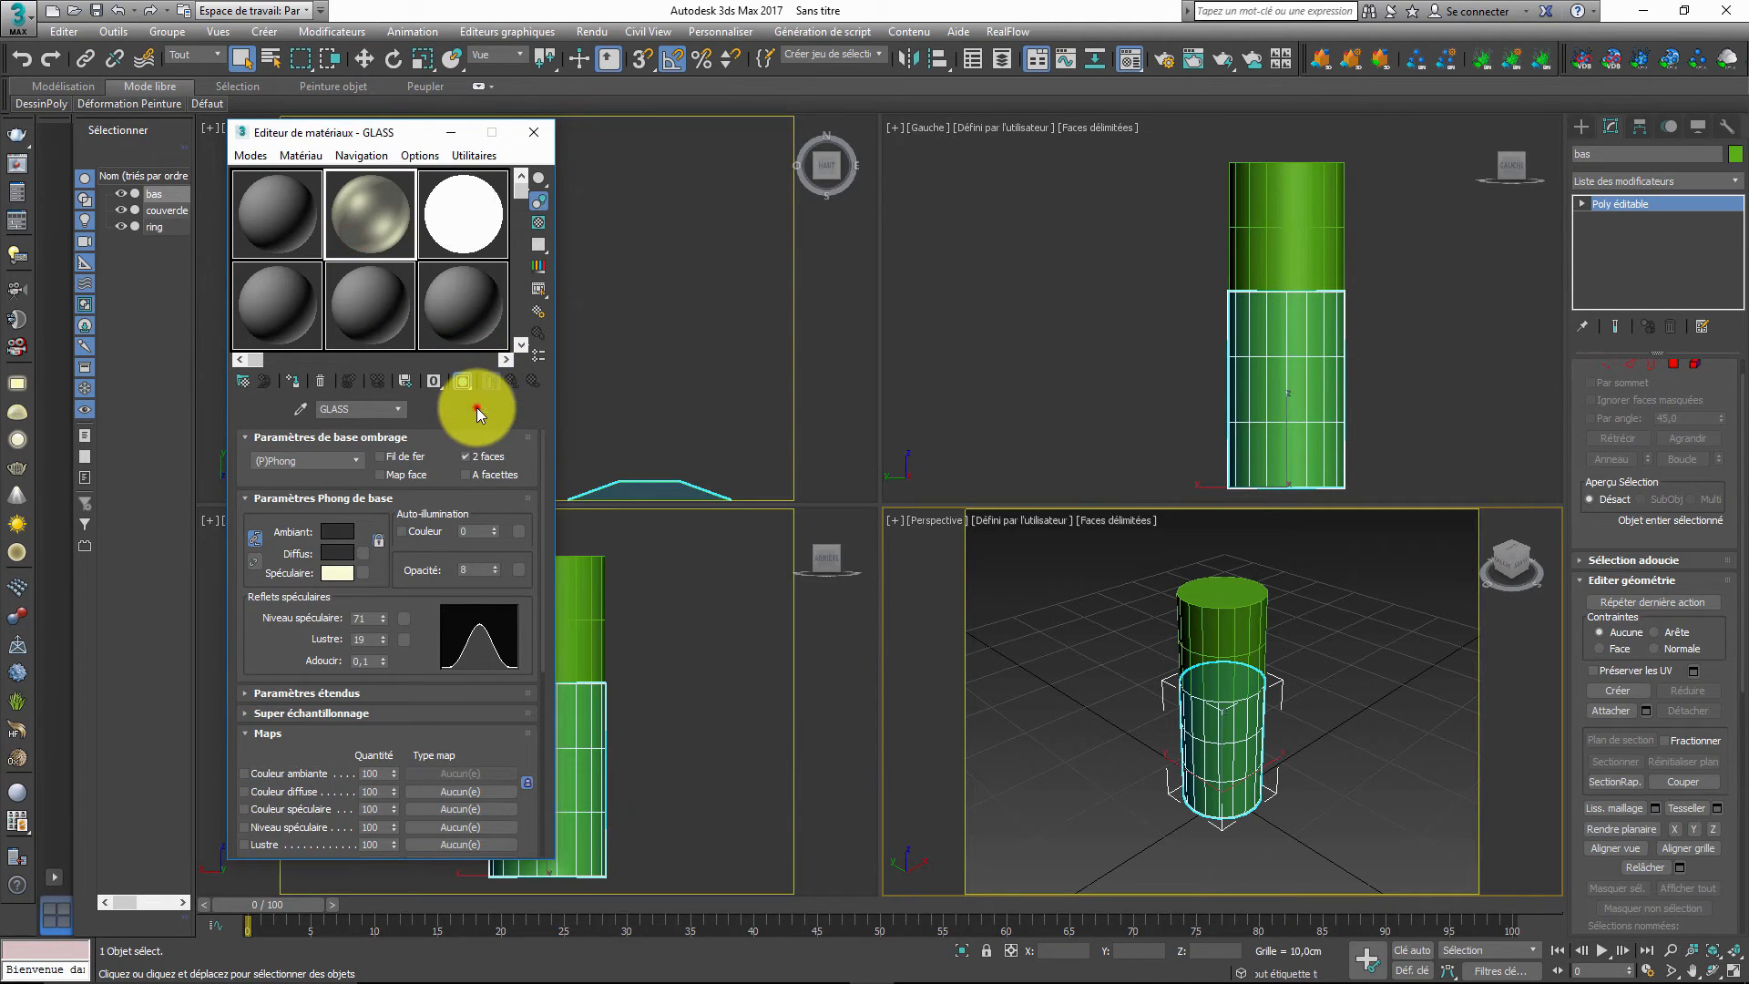
pyautogui.click(477, 407)
pyautogui.doubleClick(744, 608)
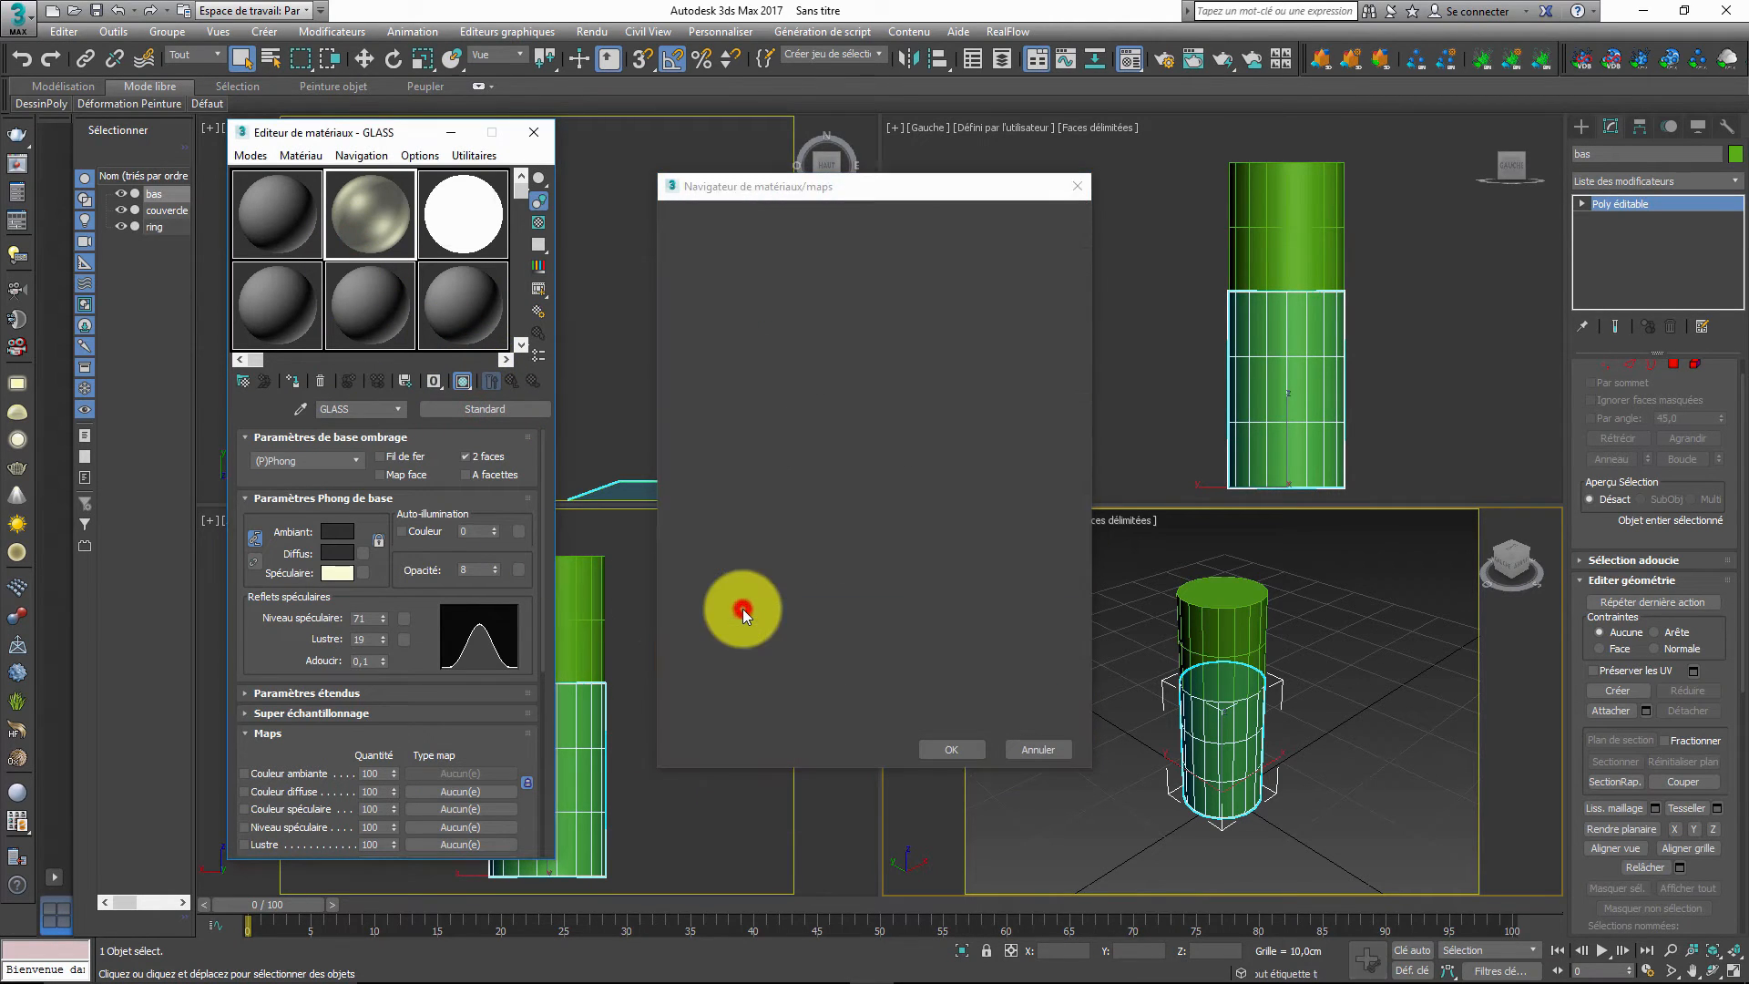
pyautogui.click(488, 241)
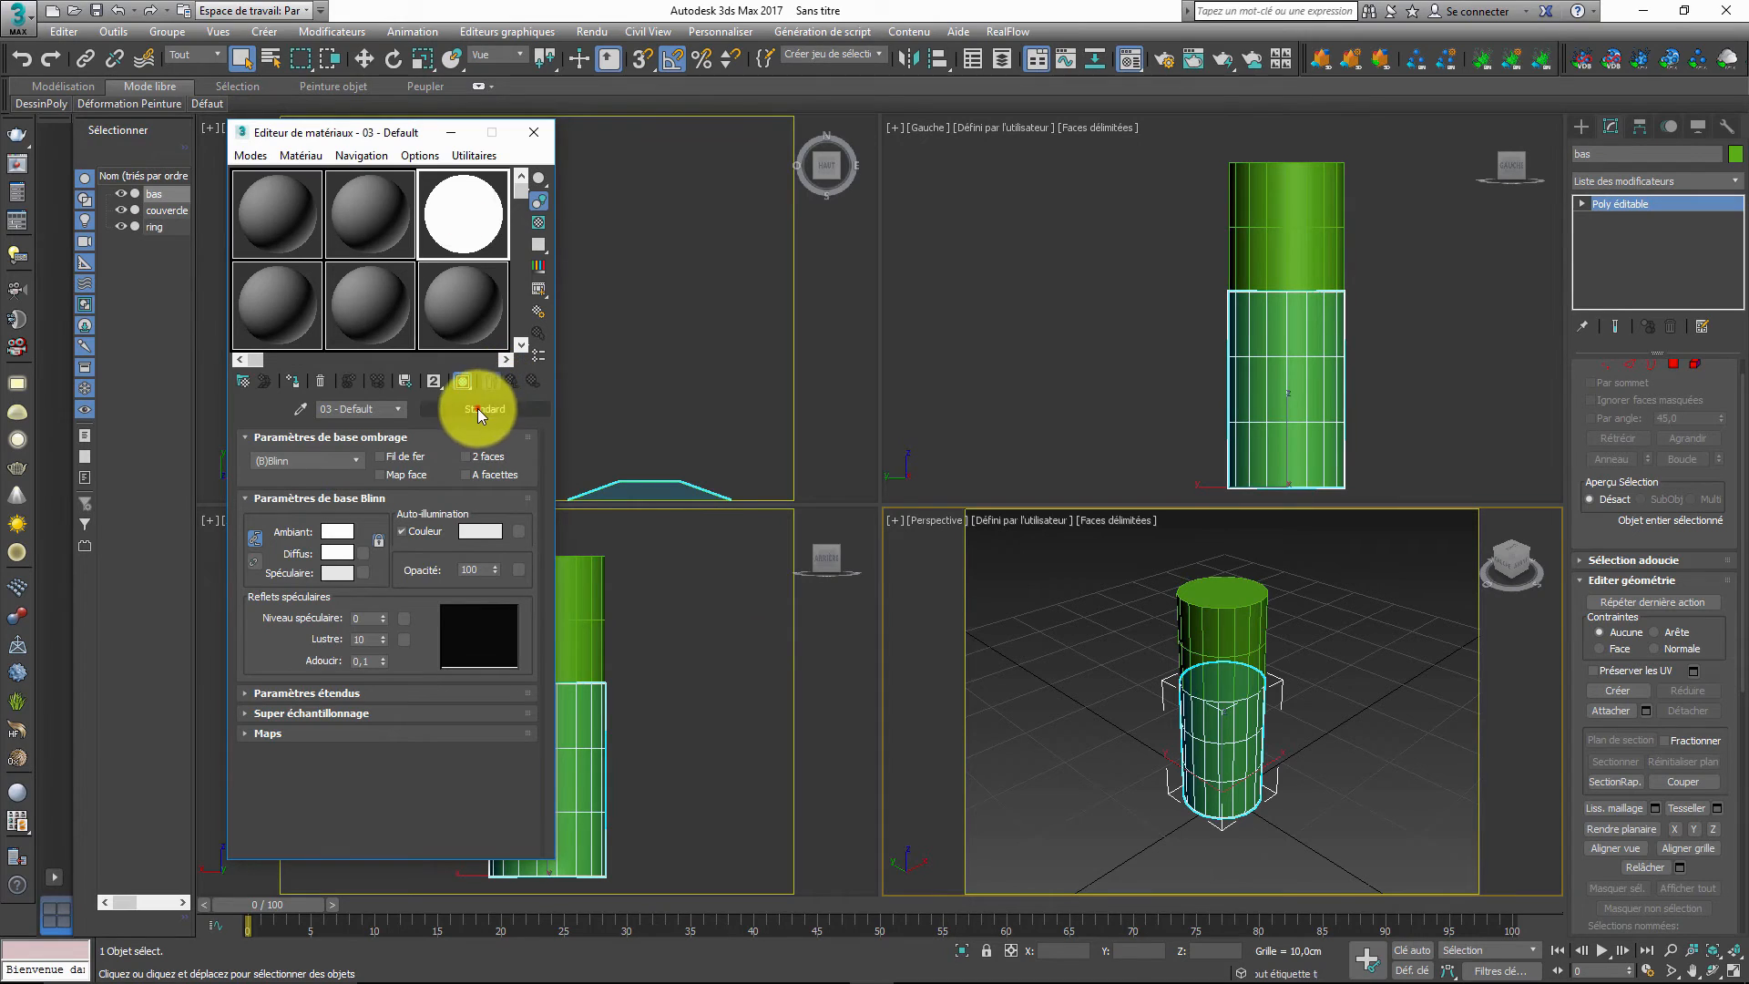
pyautogui.click(477, 408)
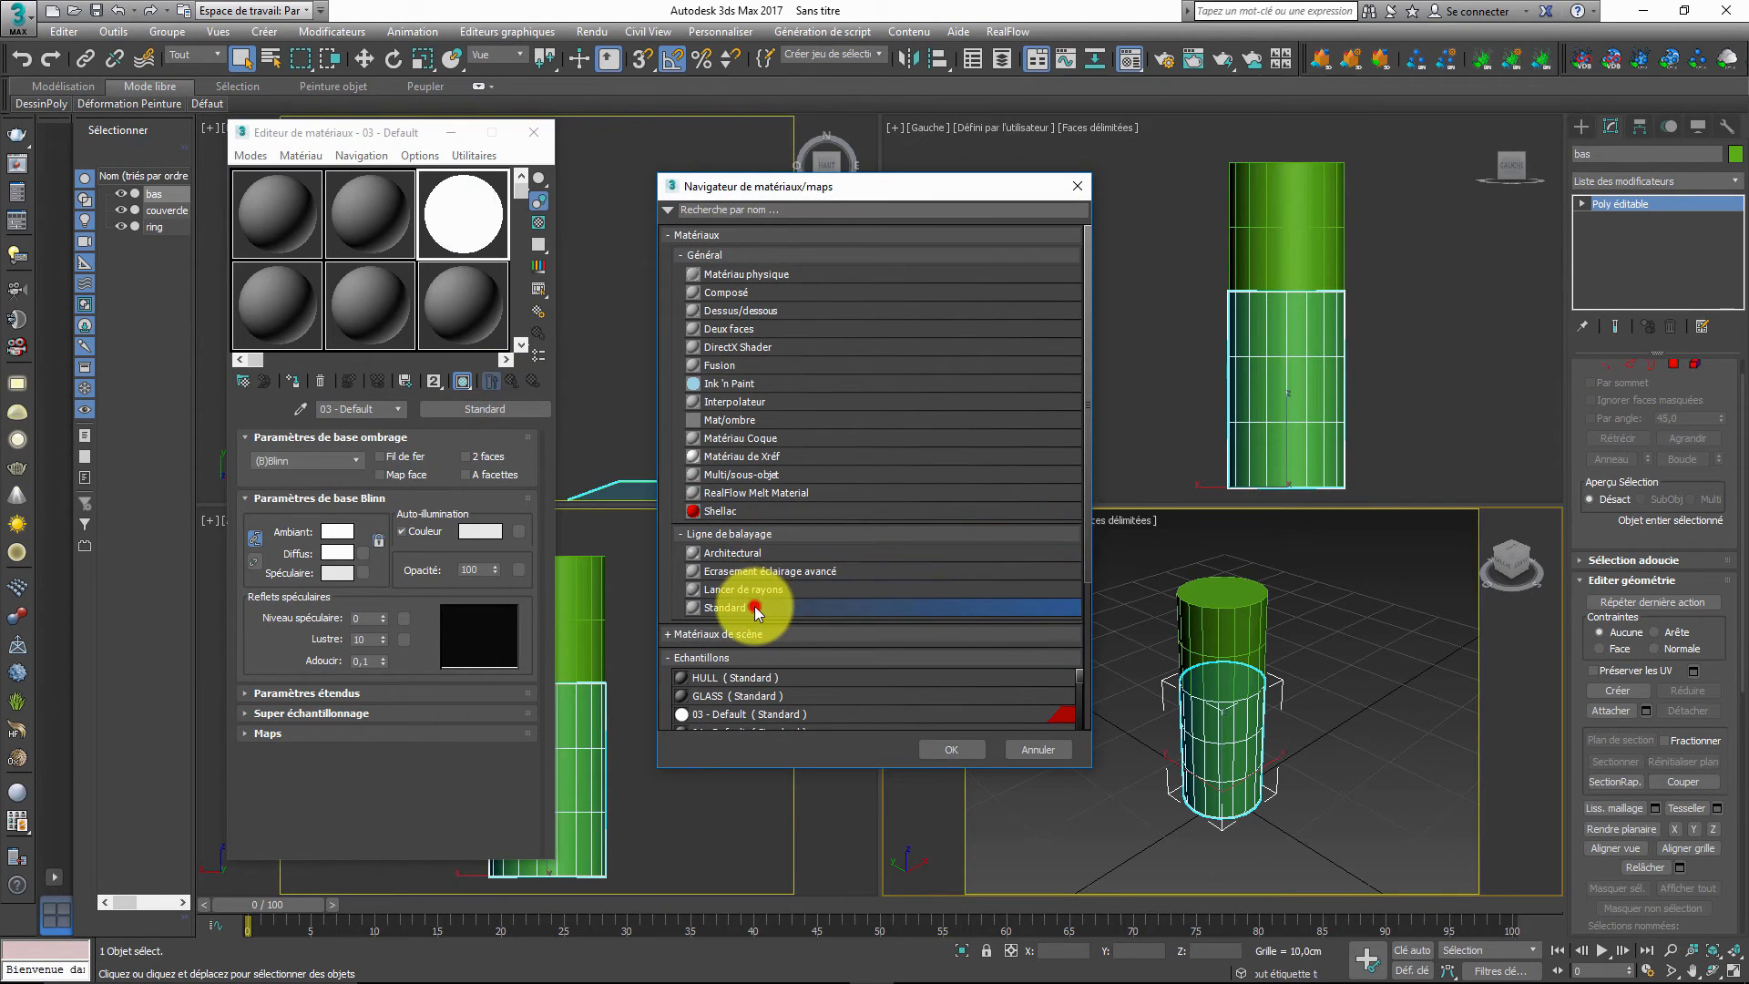
pyautogui.doubleClick(754, 605)
pyautogui.moveTo(386, 231); pyautogui.dragTo(1214, 672)
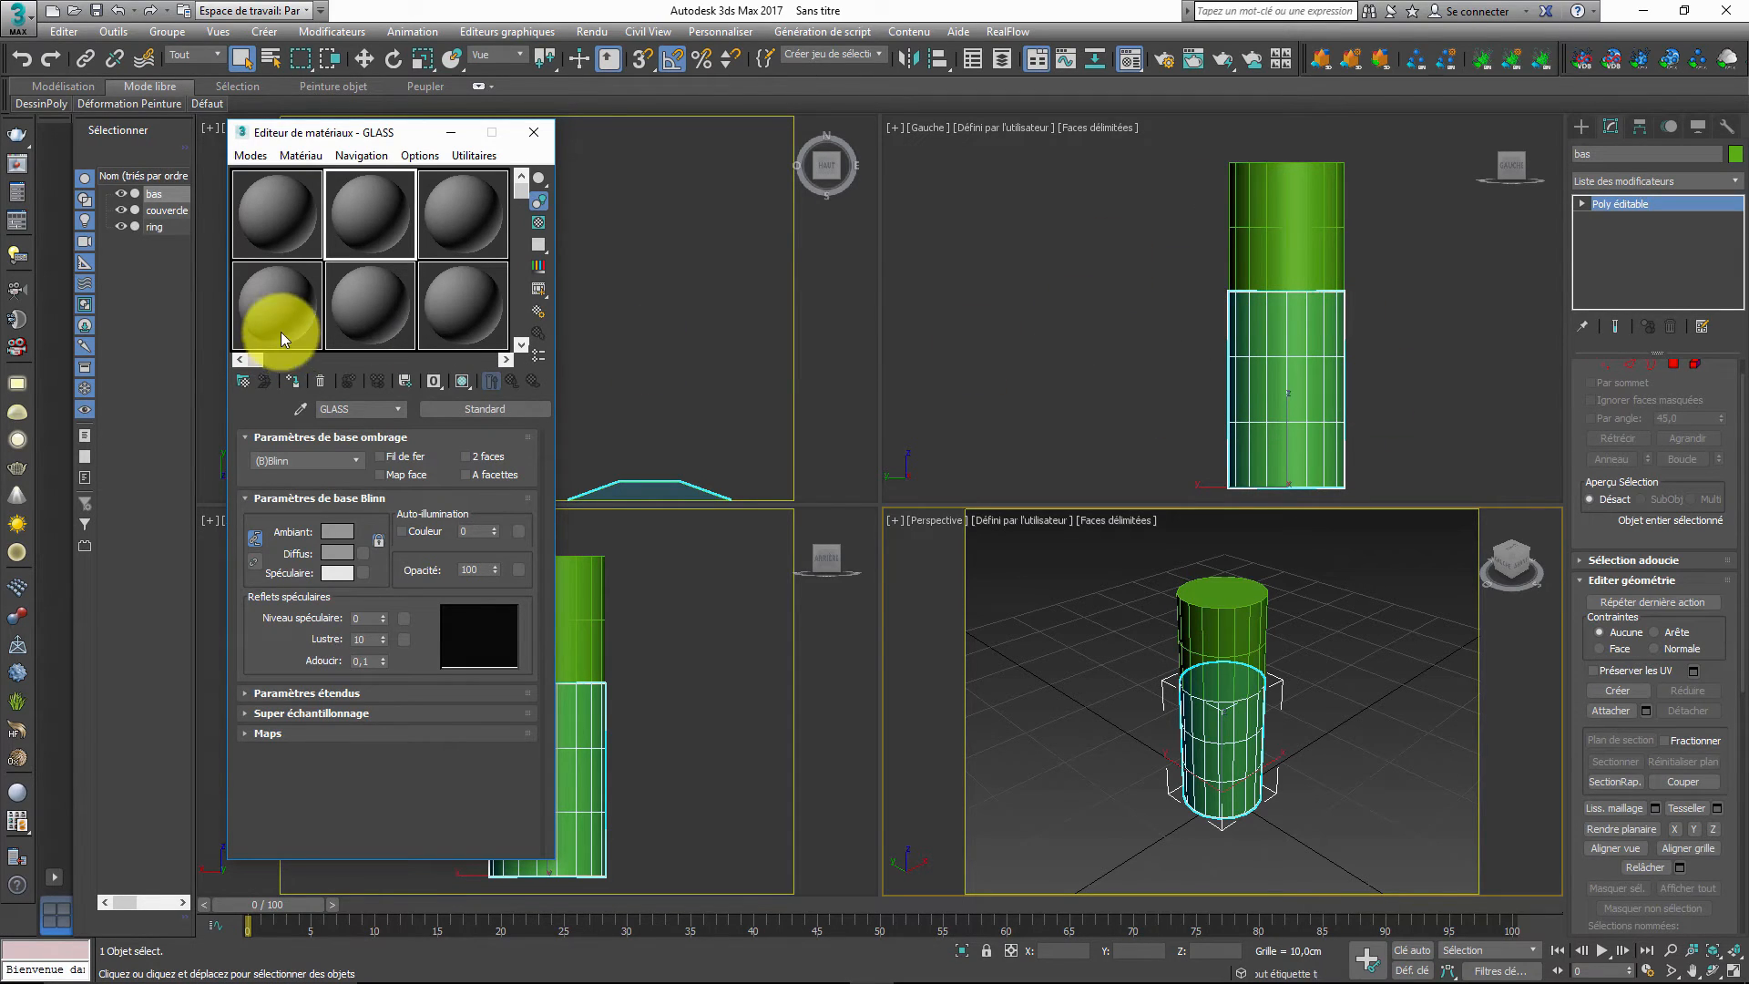
# - Rename the HULL material as couvercle and the GLASS material as ring
pyautogui.click(270, 221)
pyautogui.moveTo(349, 409); pyautogui.dragTo(303, 409)
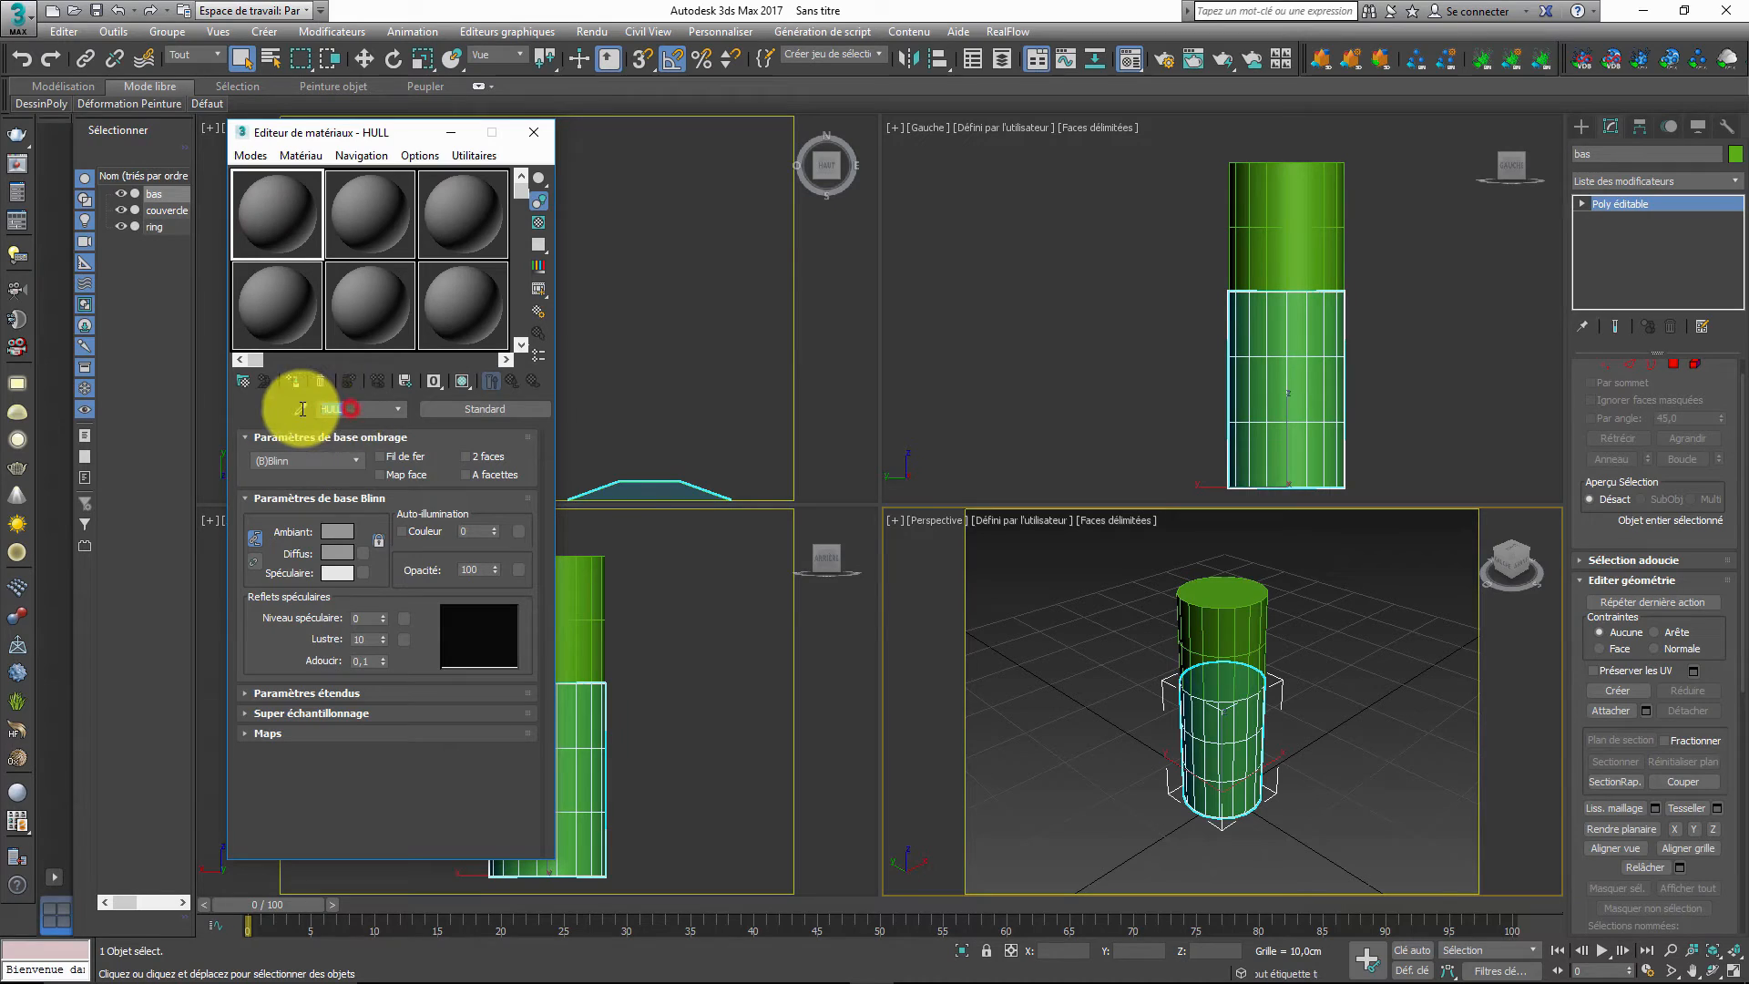
pyautogui.press('BackSpace')
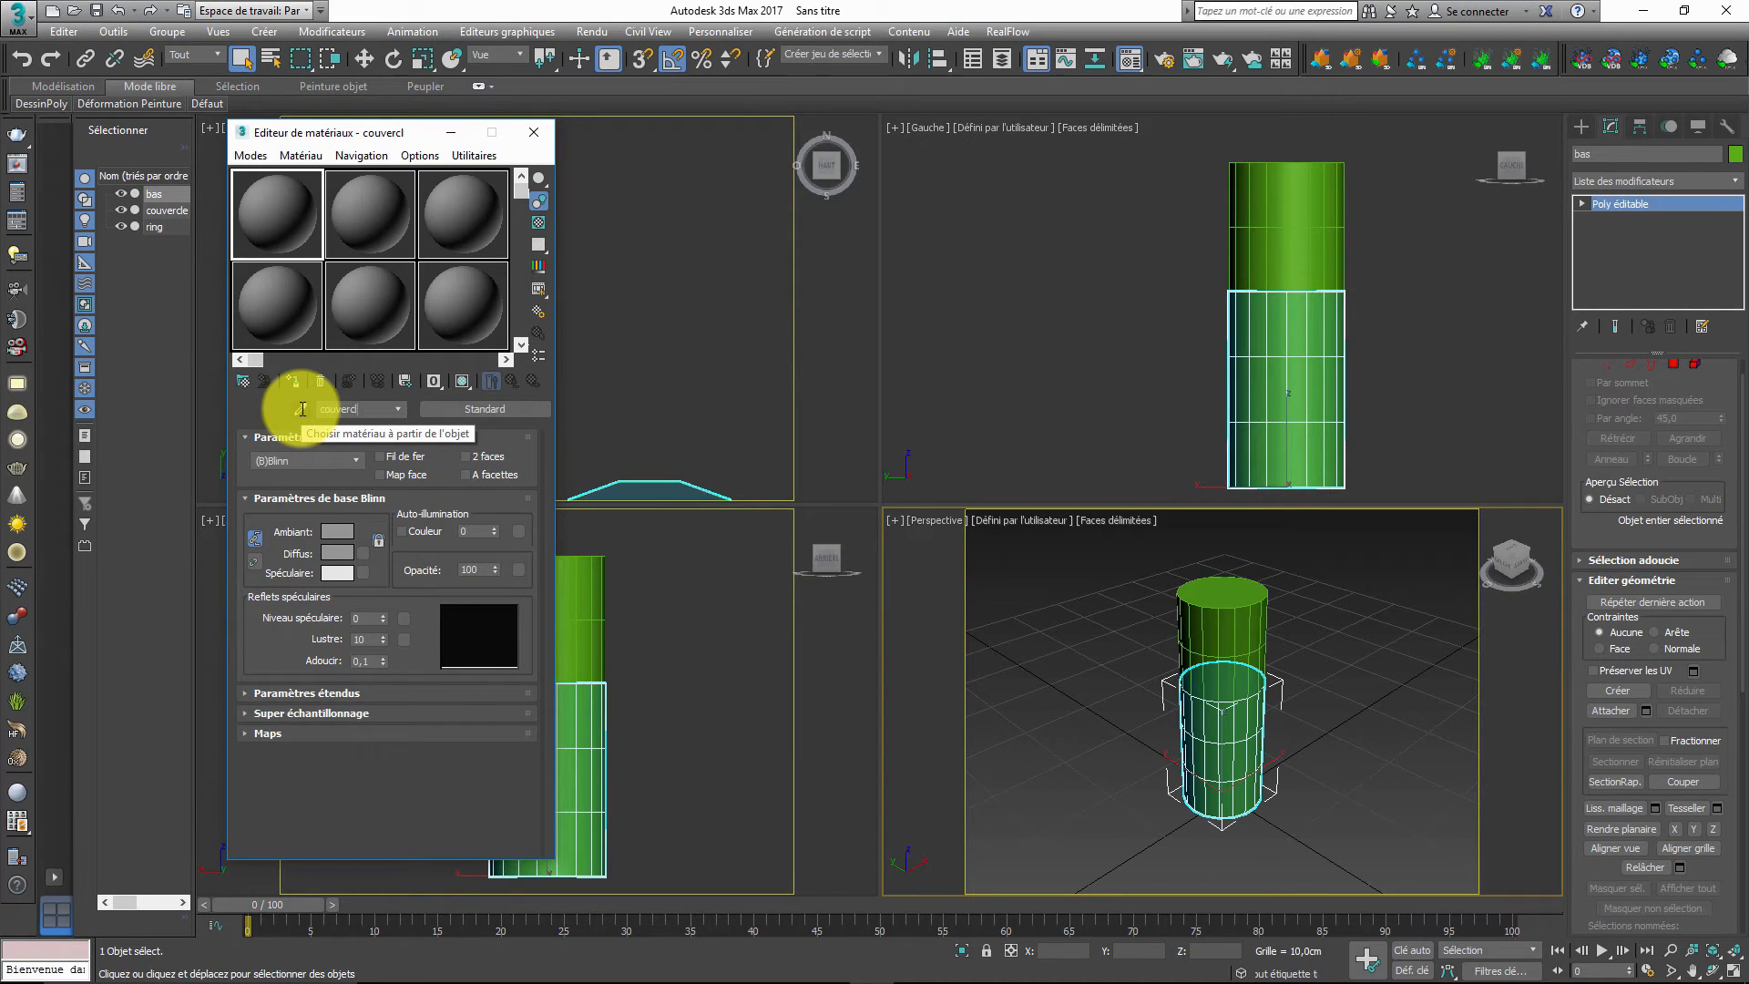
pyautogui.click(379, 228)
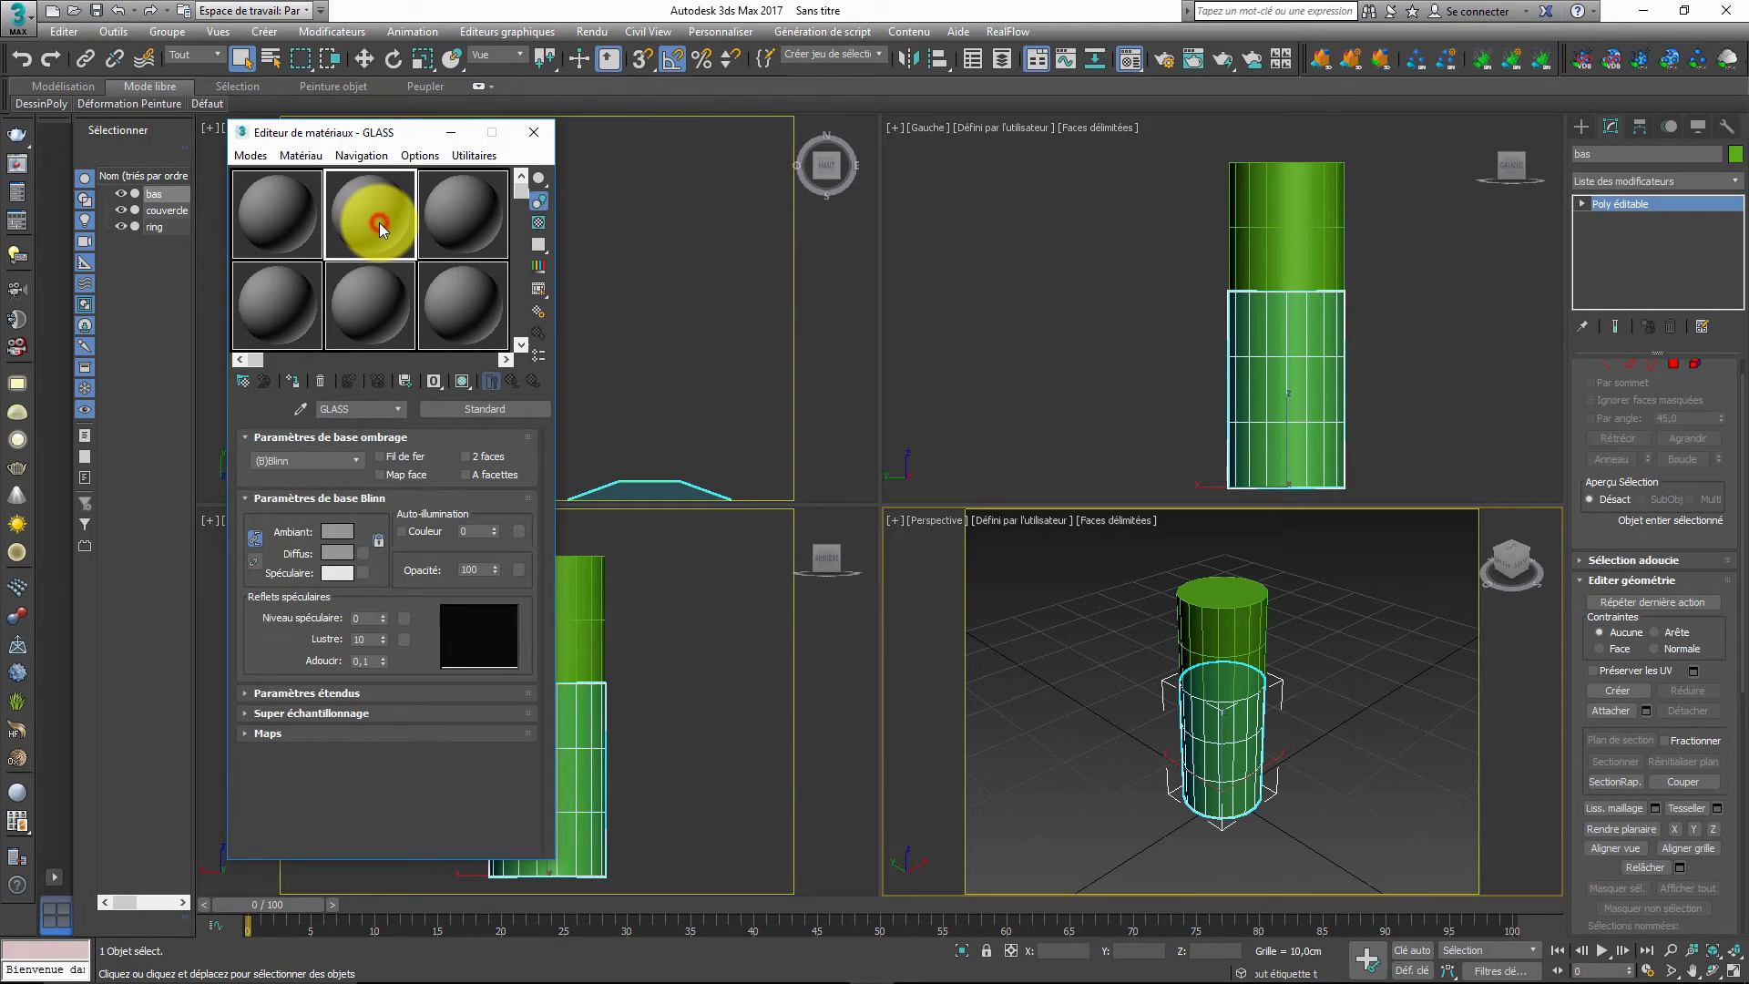
pyautogui.doubleClick(367, 408)
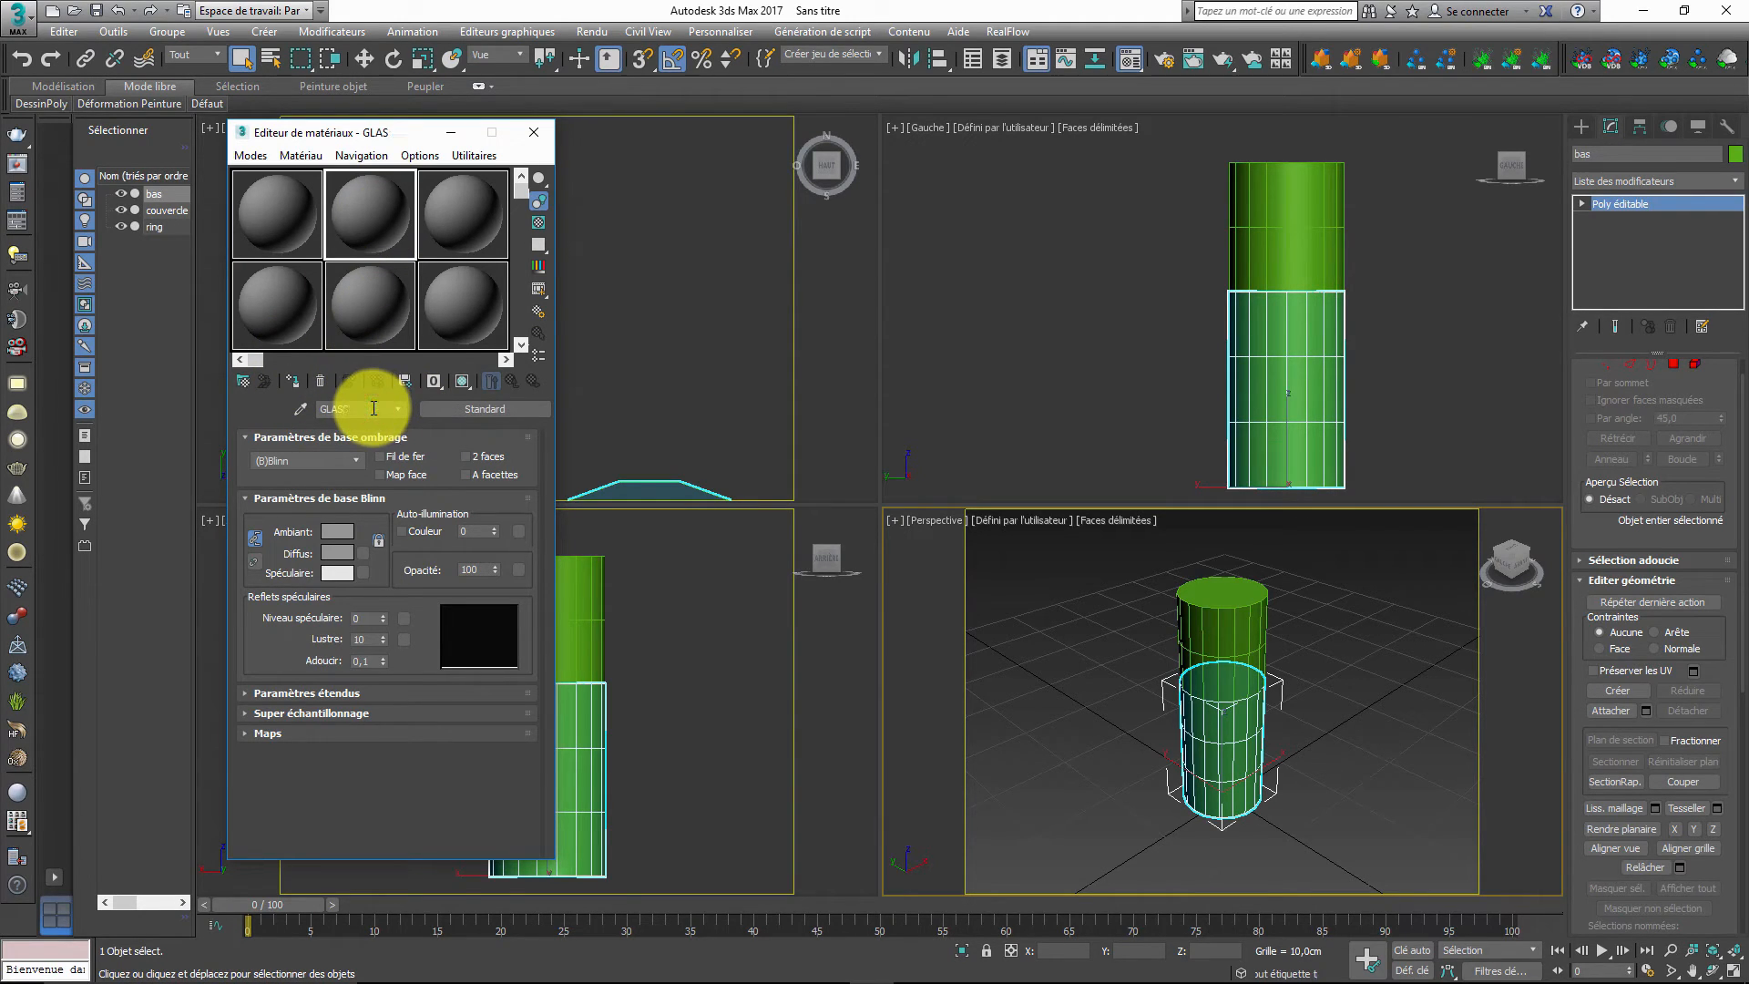
pyautogui.press('BackSpace')
# - Rename the 03 - Default material as bas
pyautogui.click(461, 219)
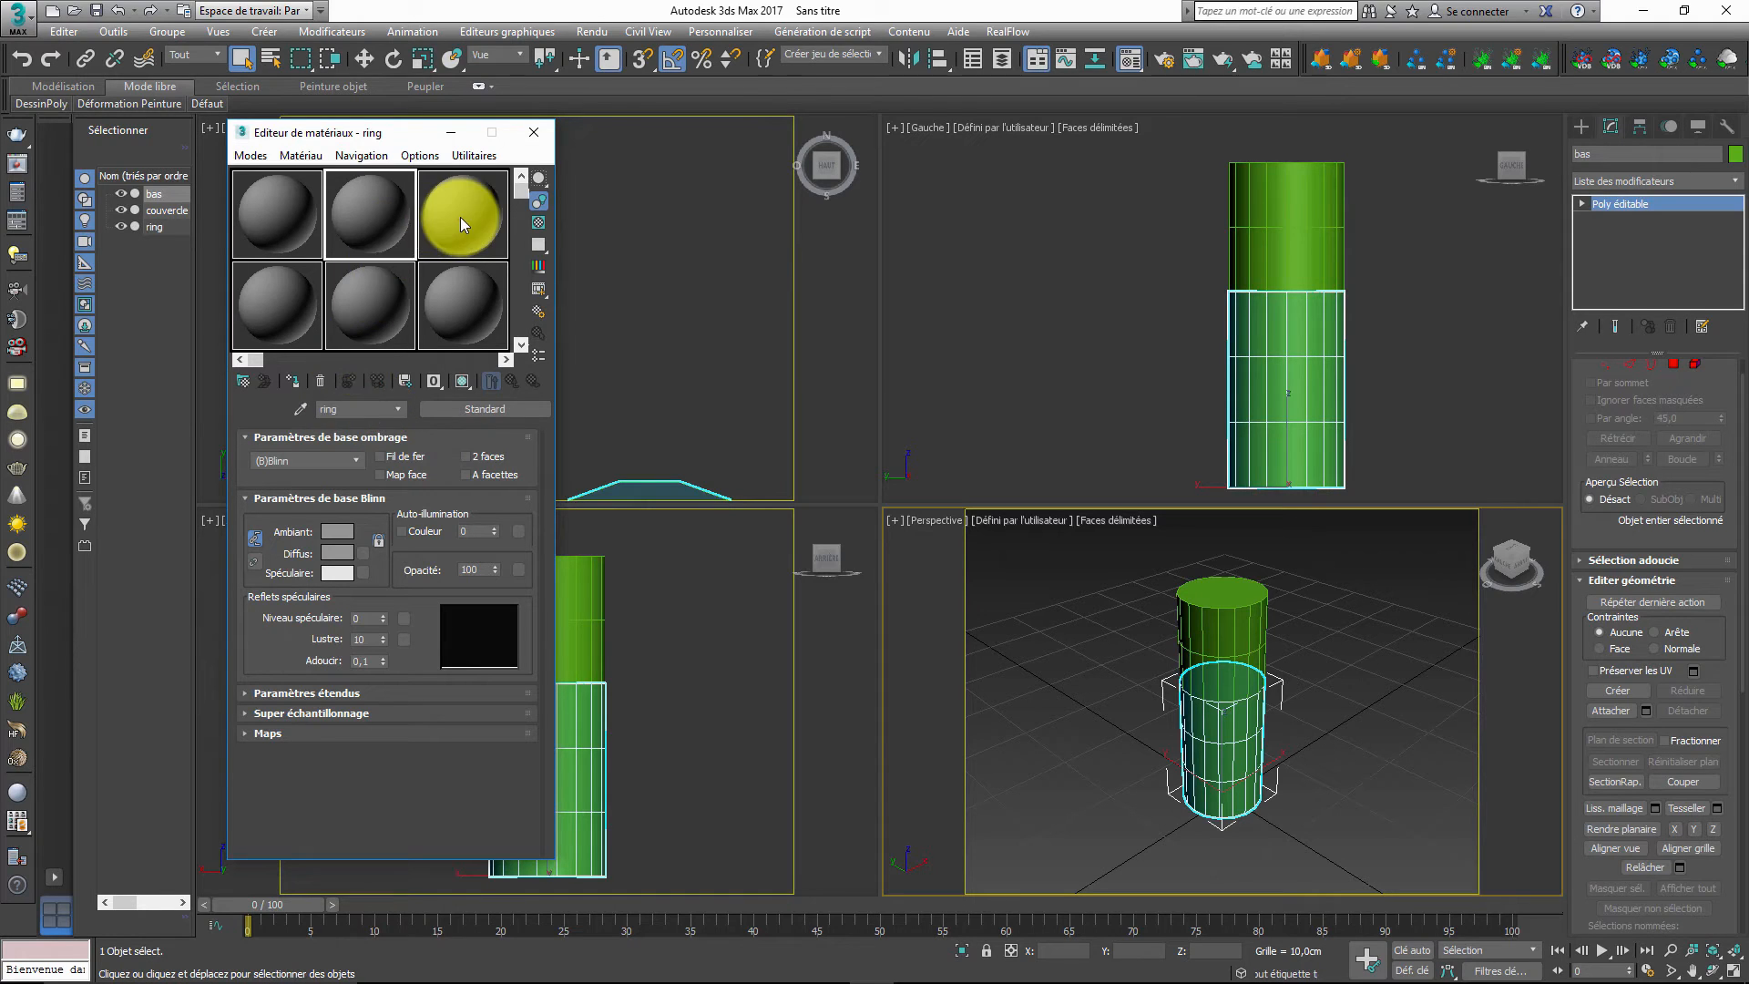
pyautogui.click(383, 409)
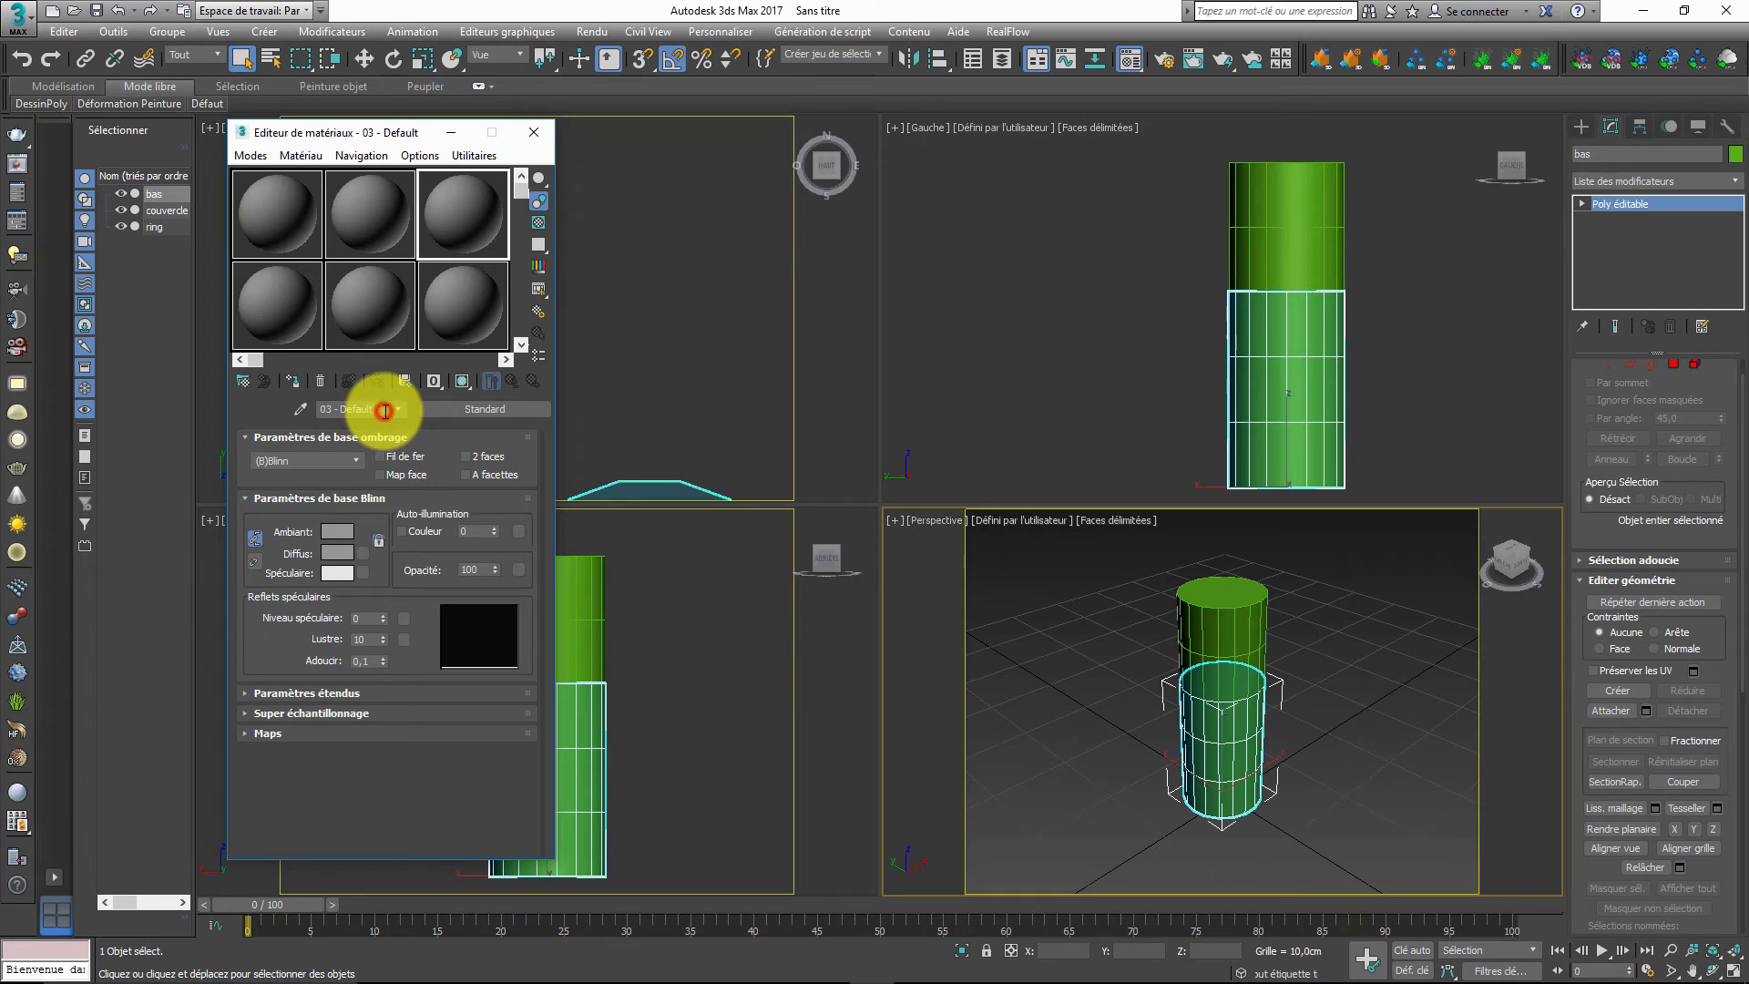
pyautogui.press('BackSpace')
pyautogui.press('BackSpace')
pyautogui.press('BackSpace')
pyautogui.press('BackSpace')
pyautogui.press('BackSpace')
pyautogui.press('BackSpace')
pyautogui.press('BackSpace')
pyautogui.press('BackSpace')
pyautogui.press('BackSpace')
pyautogui.press('BackSpace')
pyautogui.press('BackSpace')
# - Assign the couvercle, ring and bas materials to the cylinder's lid, ring and base respectively, and close the material editor
pyautogui.click(280, 231)
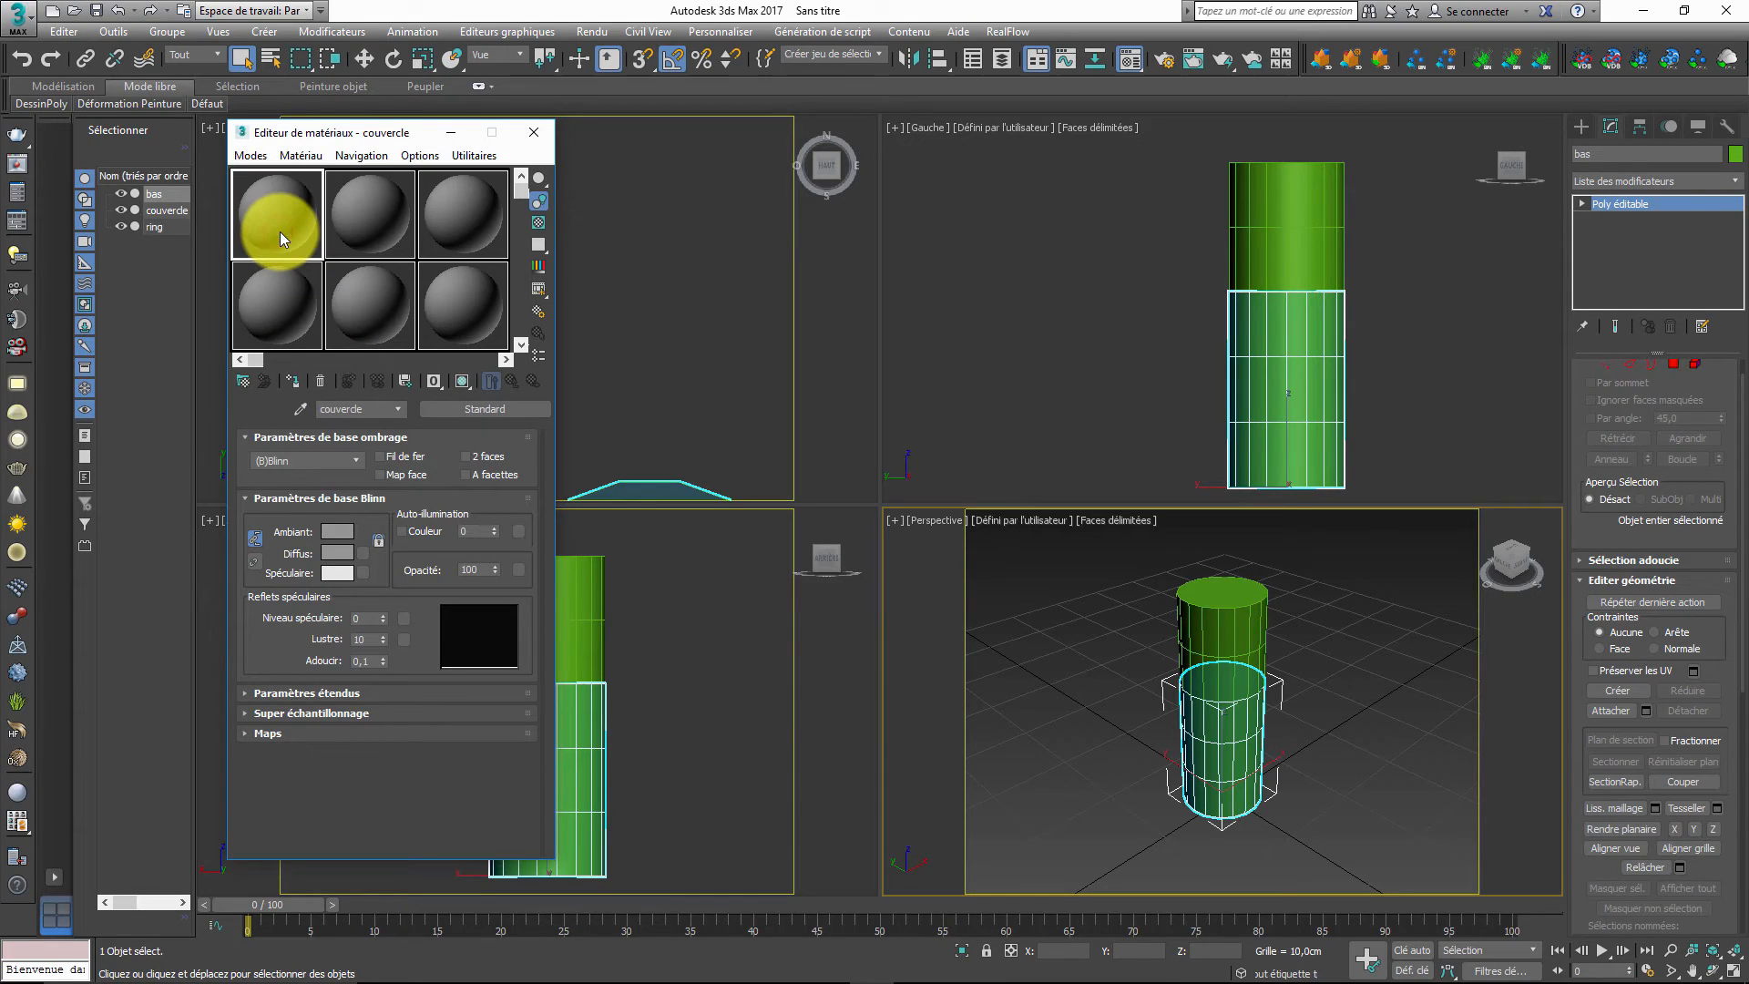
pyautogui.moveTo(287, 227); pyautogui.dragTo(1215, 595)
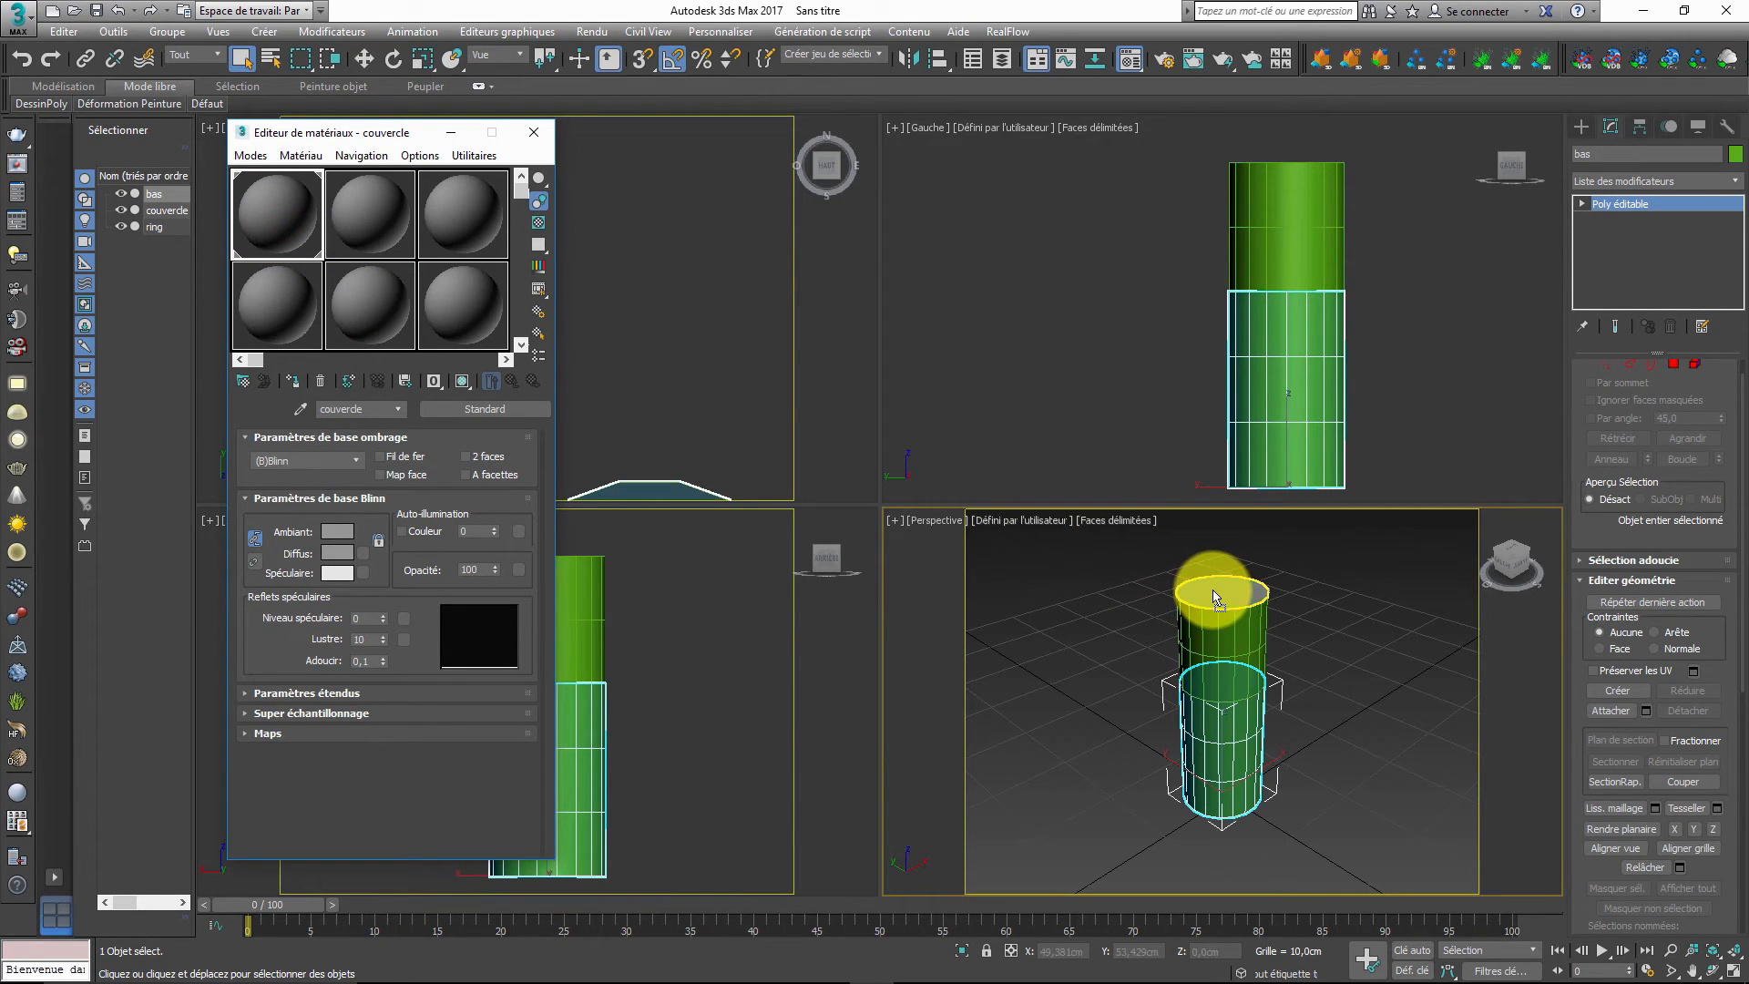
pyautogui.click(361, 231)
pyautogui.moveTo(362, 232); pyautogui.dragTo(1214, 643)
pyautogui.click(460, 225)
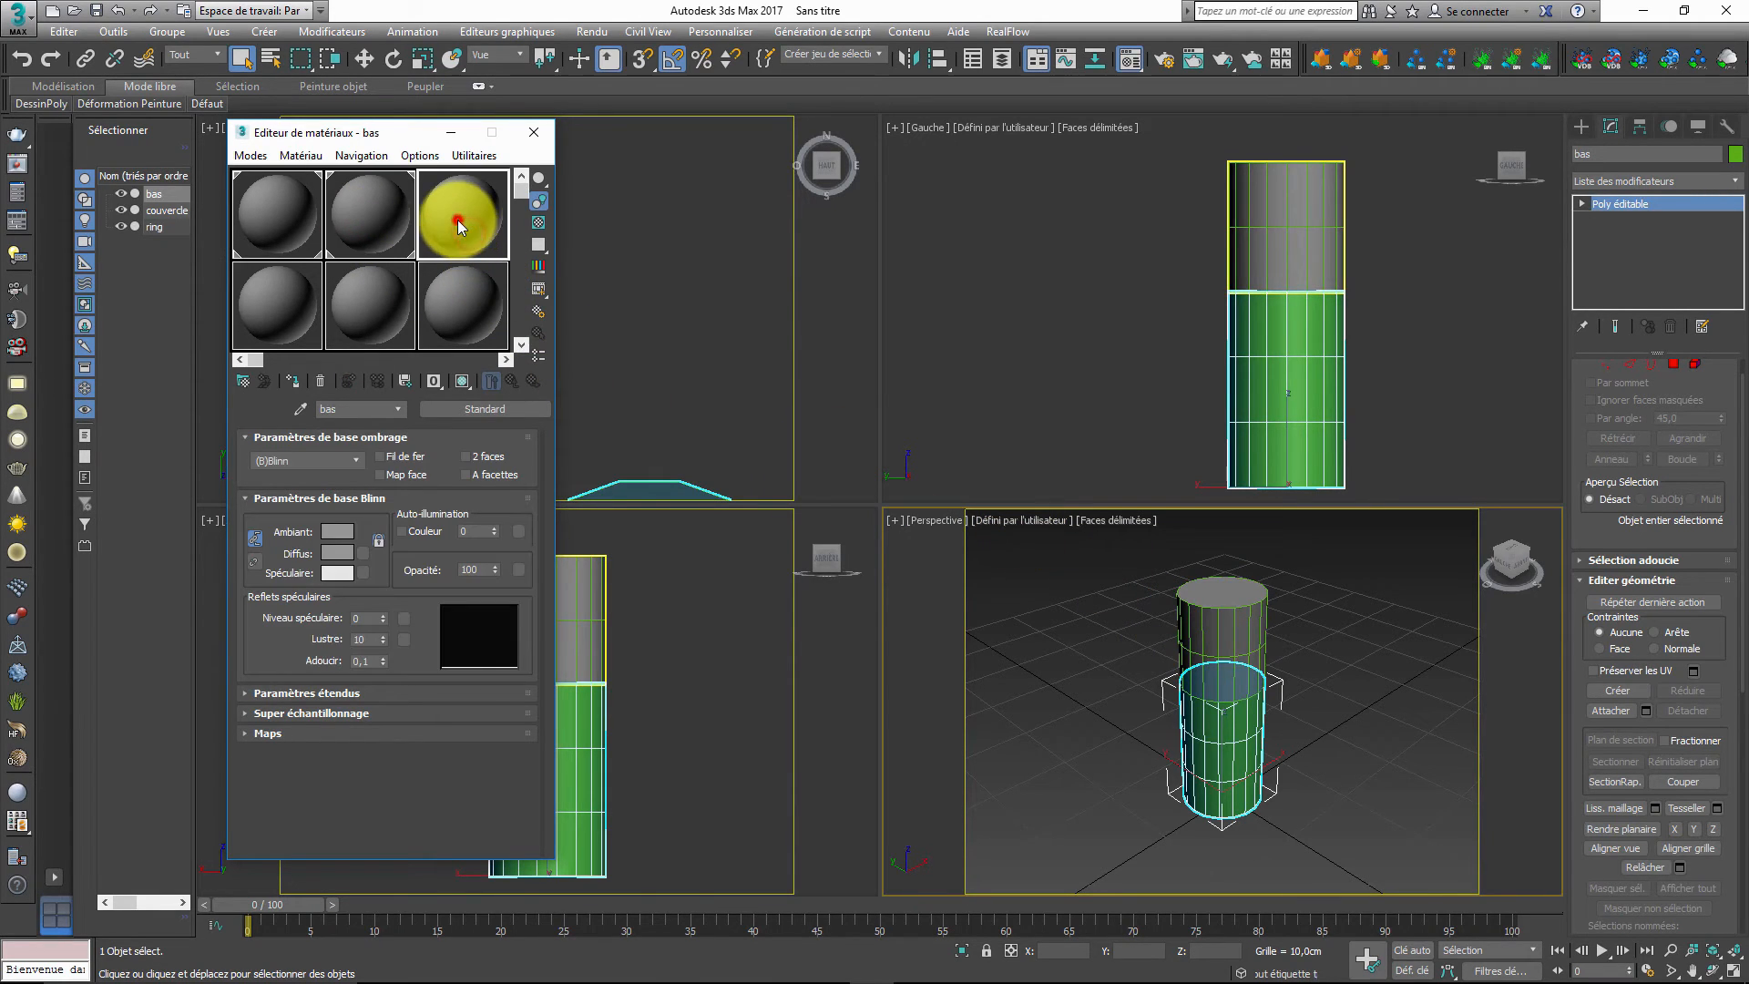
pyautogui.moveTo(460, 226); pyautogui.dragTo(1212, 732)
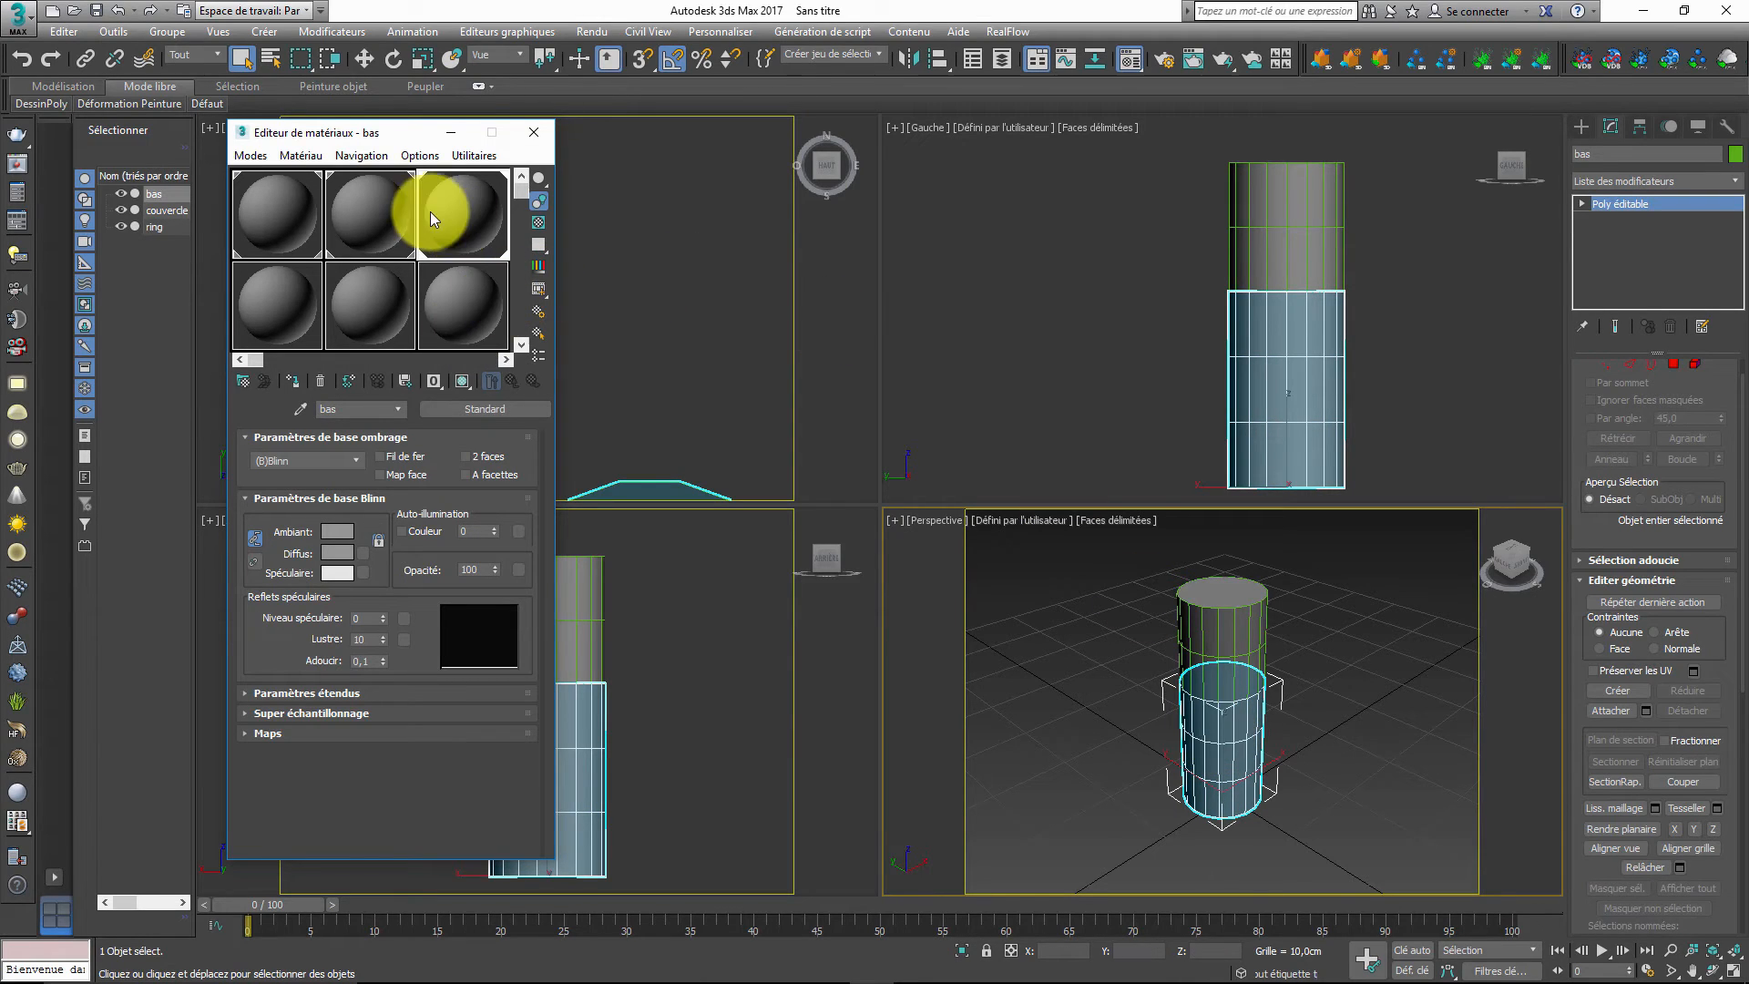
pyautogui.moveTo(410, 134); pyautogui.dragTo(448, 123)
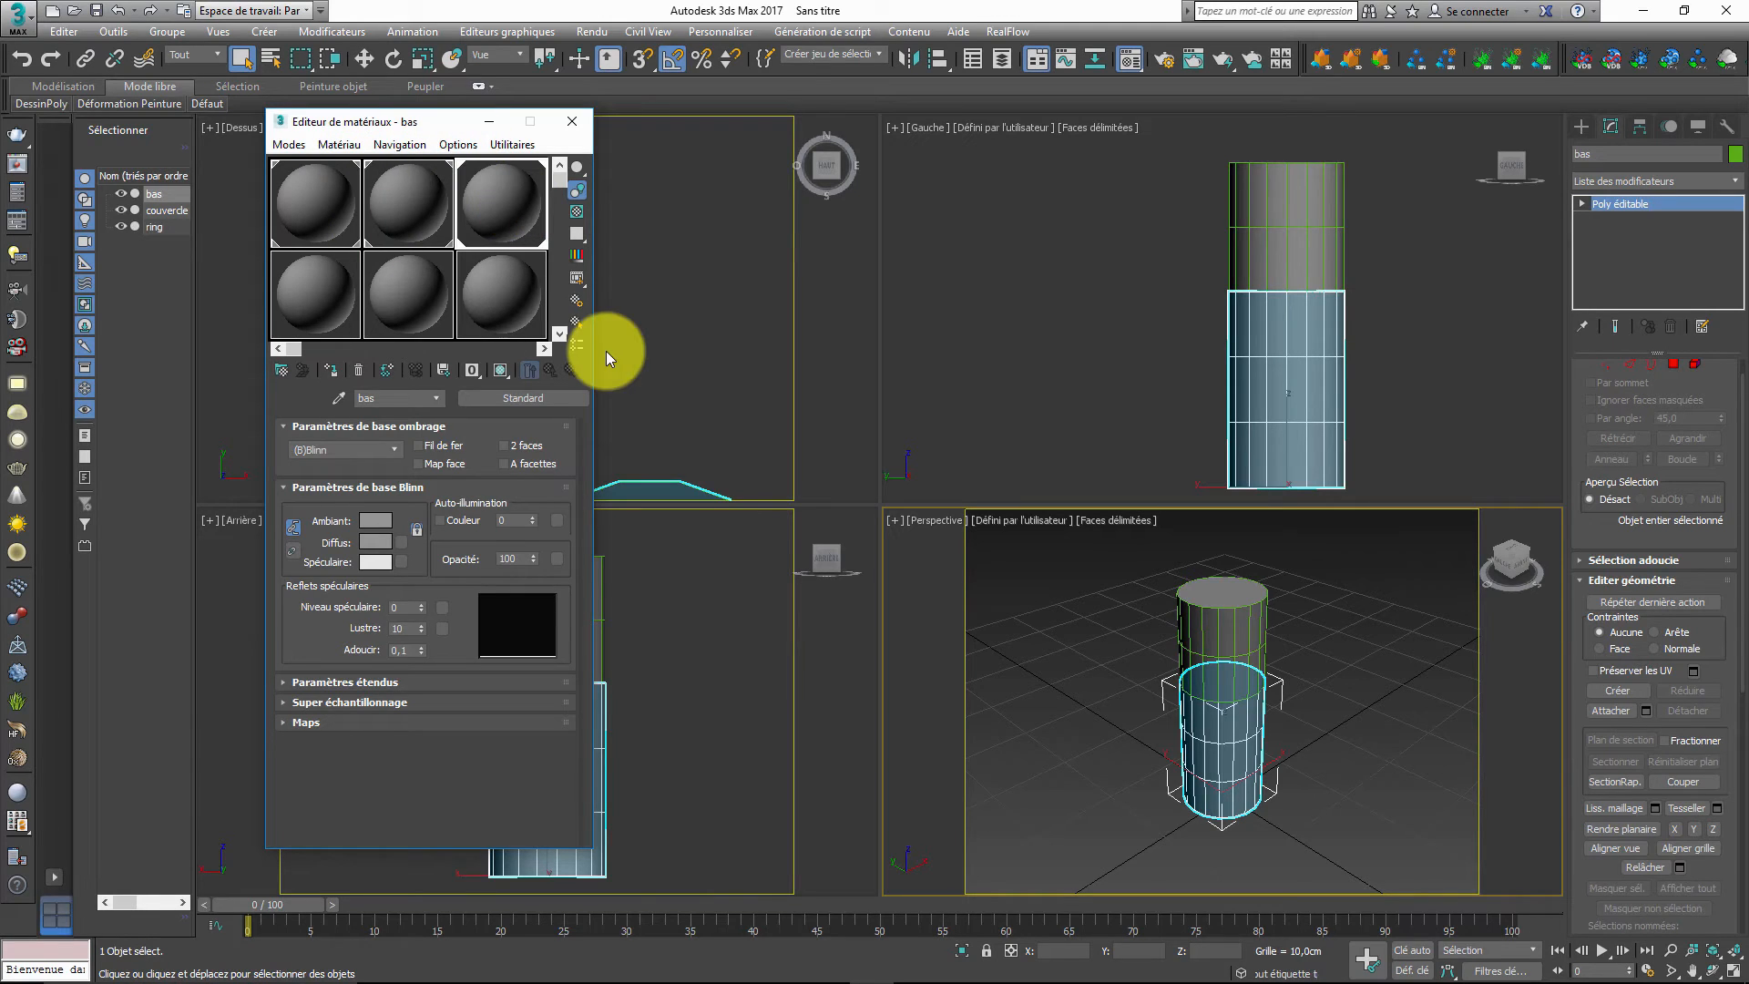
pyautogui.click(572, 123)
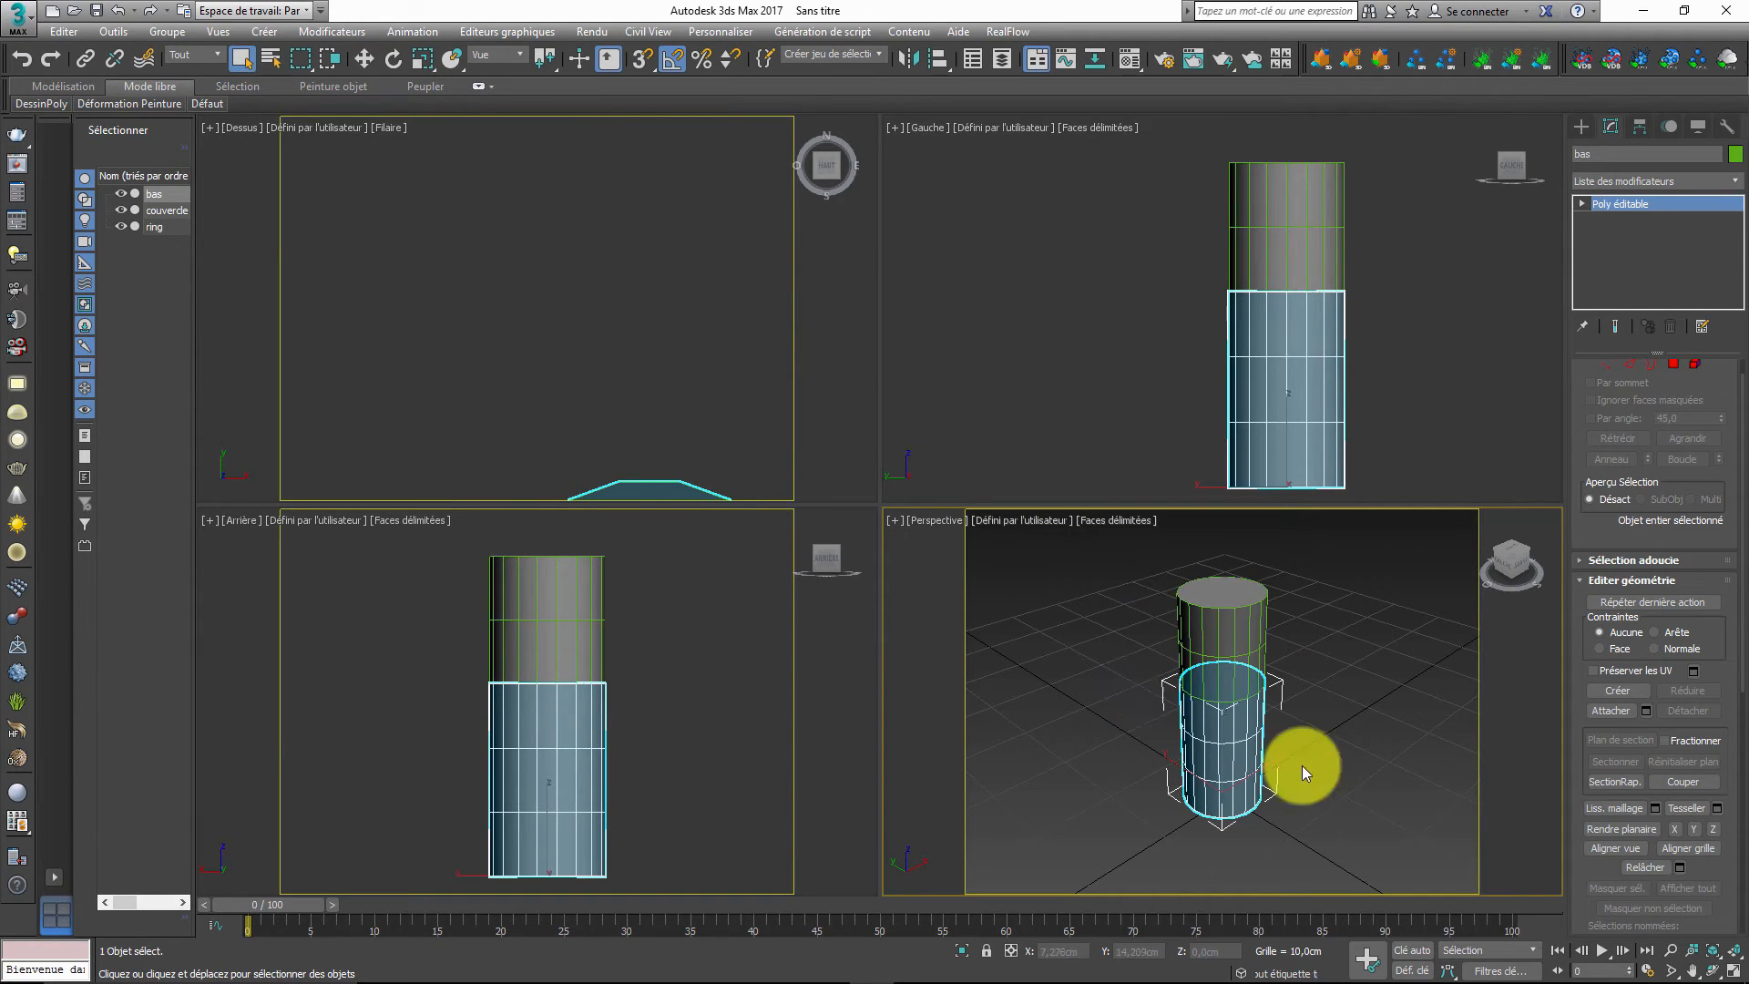
# - Export the cylinder scene to the Desktop as an OBJ file named cyltest, including its materials and material library
pyautogui.click(18, 19)
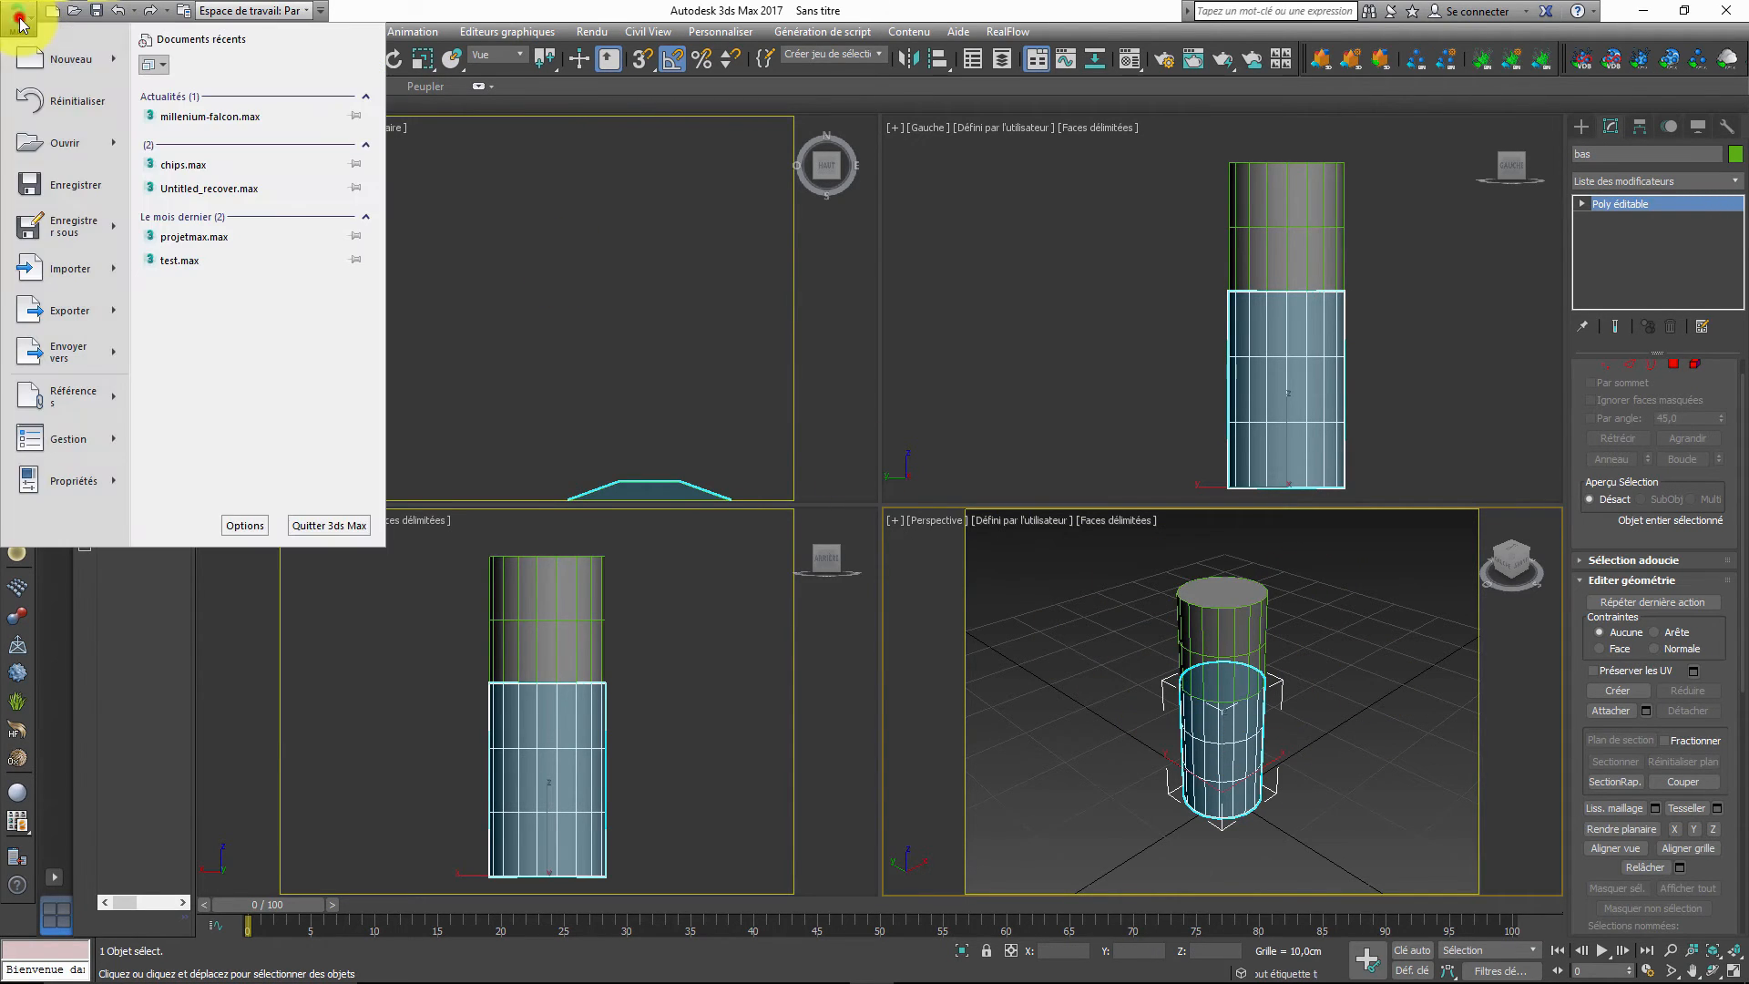
pyautogui.moveTo(101, 306)
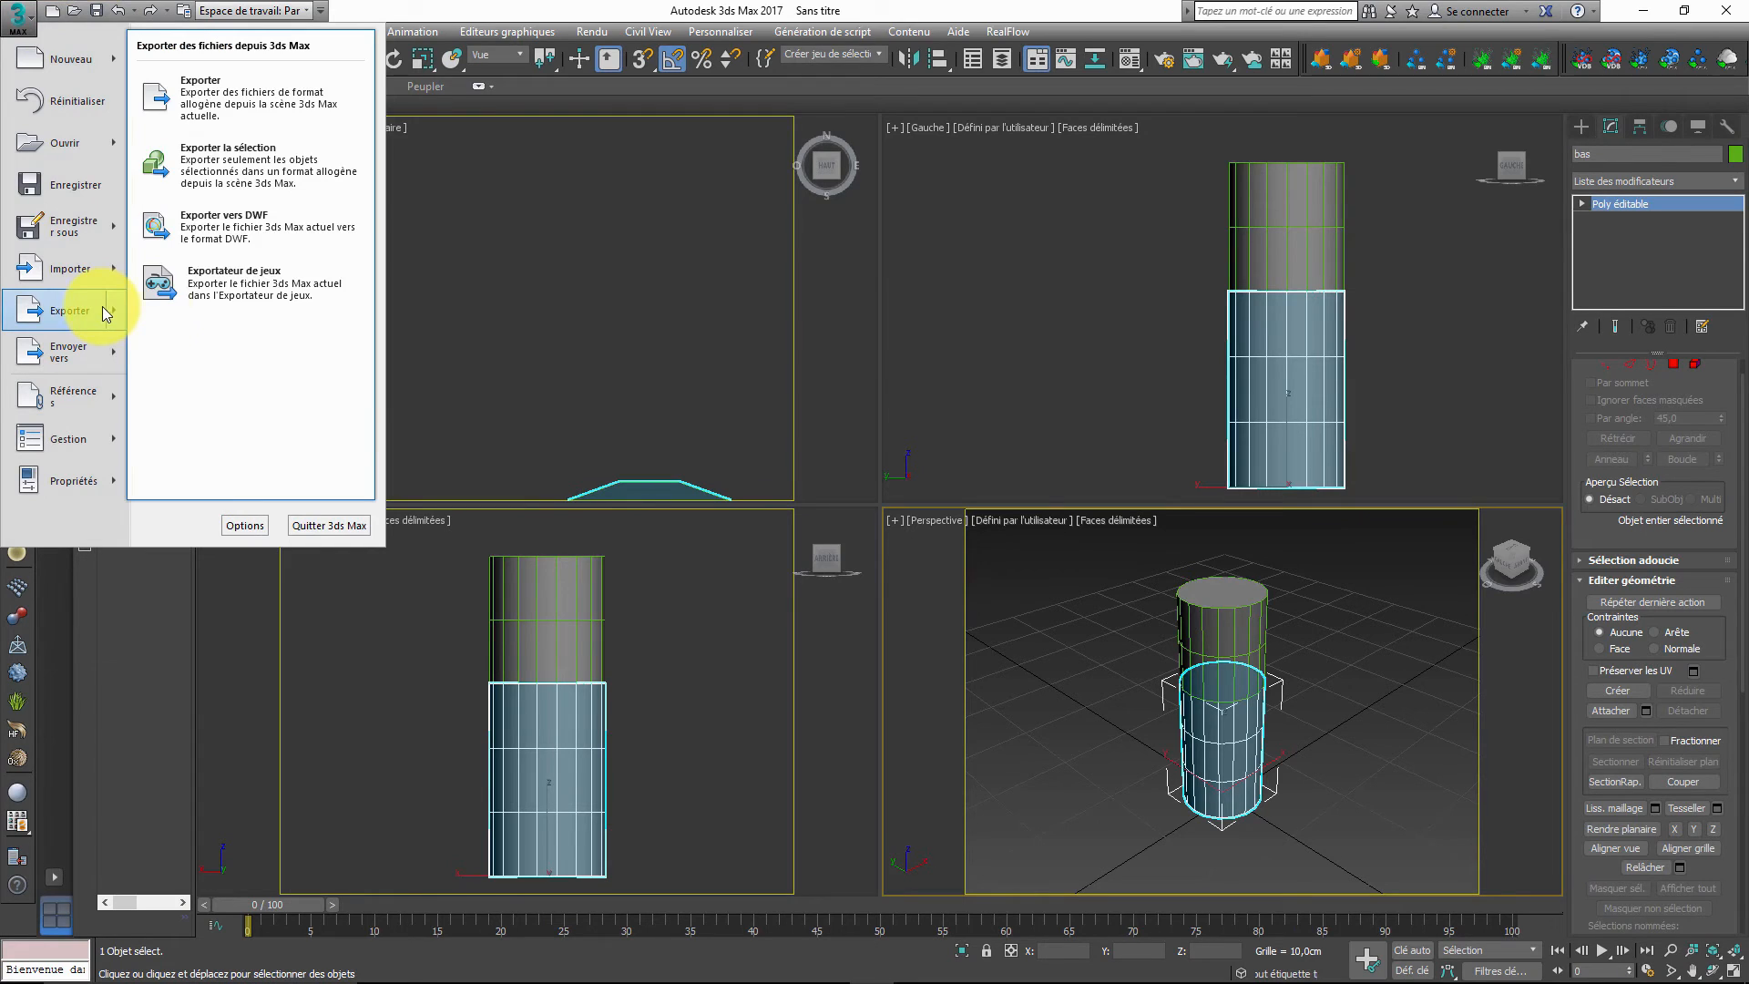
pyautogui.click(254, 98)
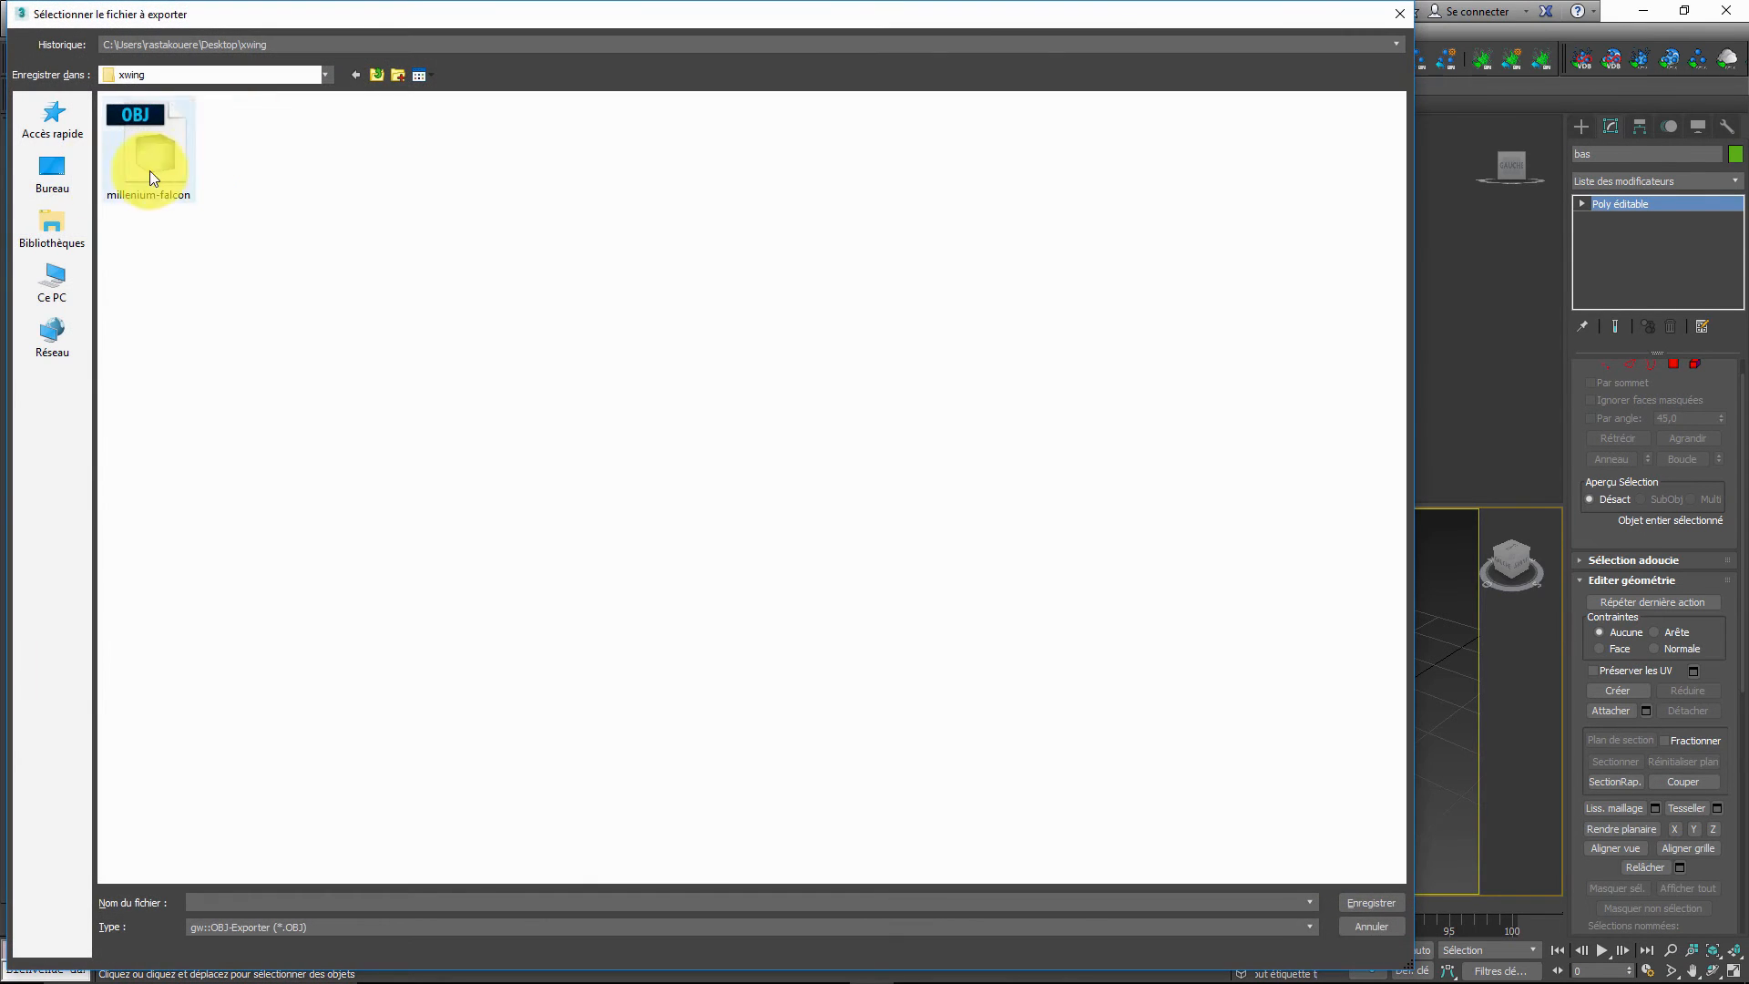
pyautogui.click(63, 173)
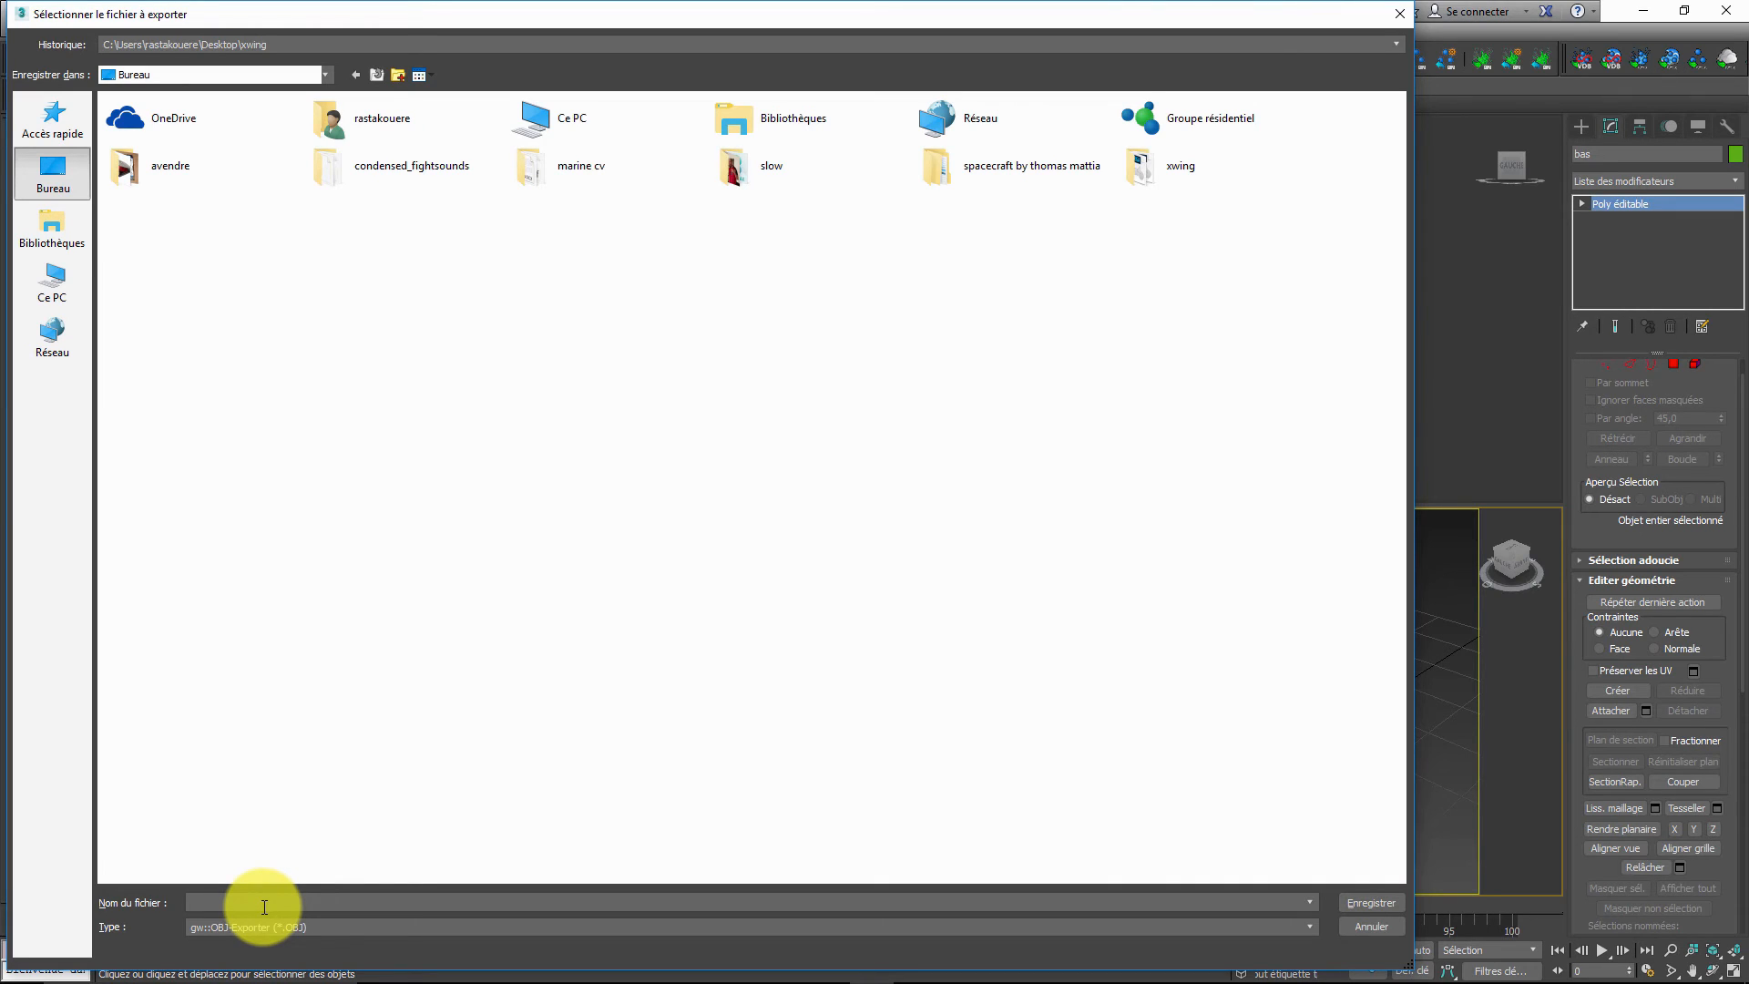
pyautogui.write('cyltest')
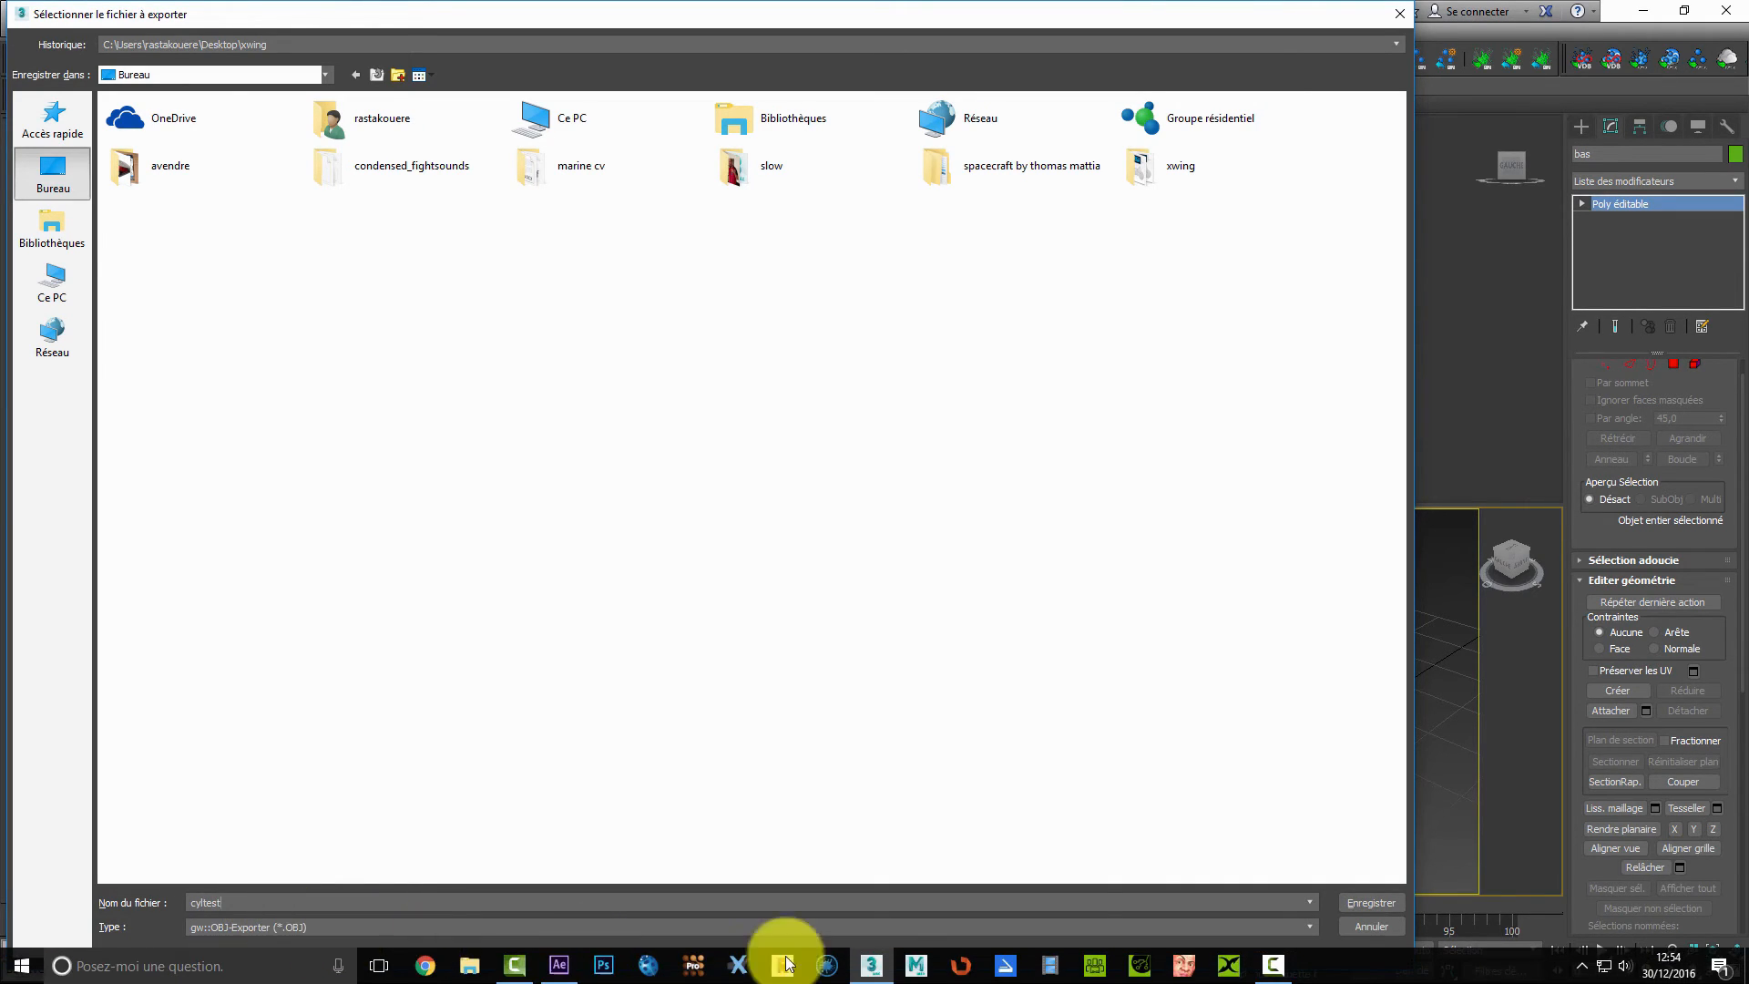
pyautogui.click(1362, 902)
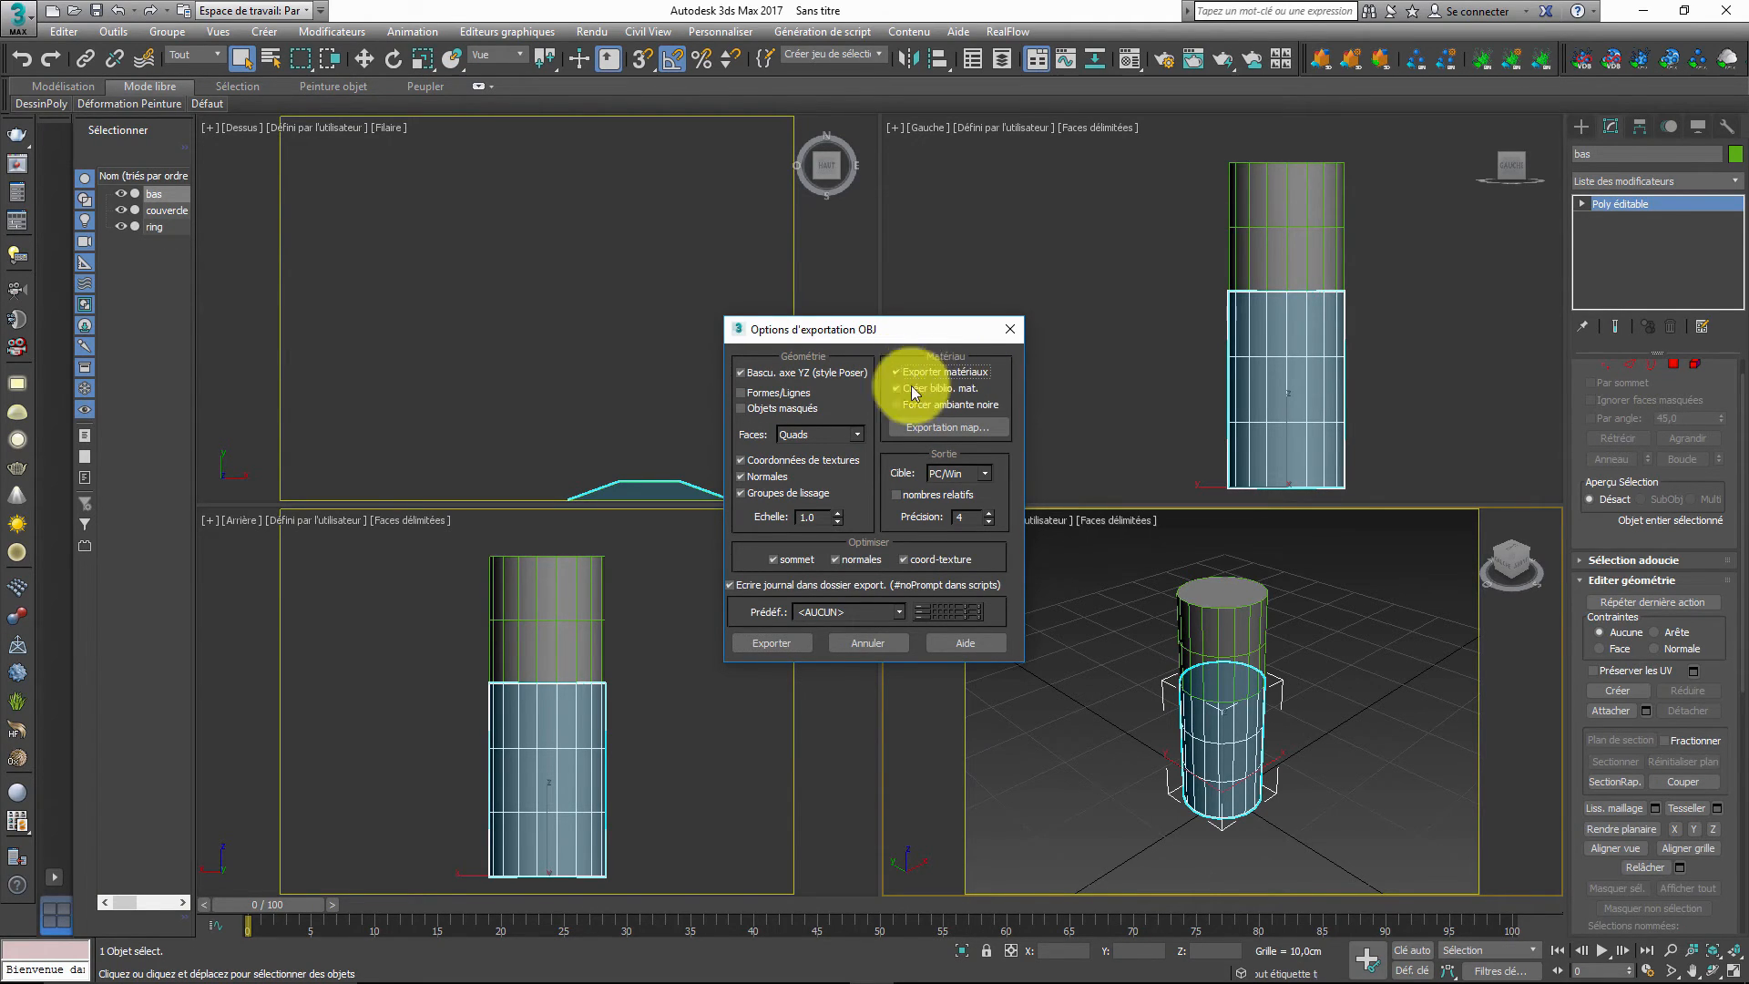
pyautogui.click(772, 642)
pyautogui.click(1057, 645)
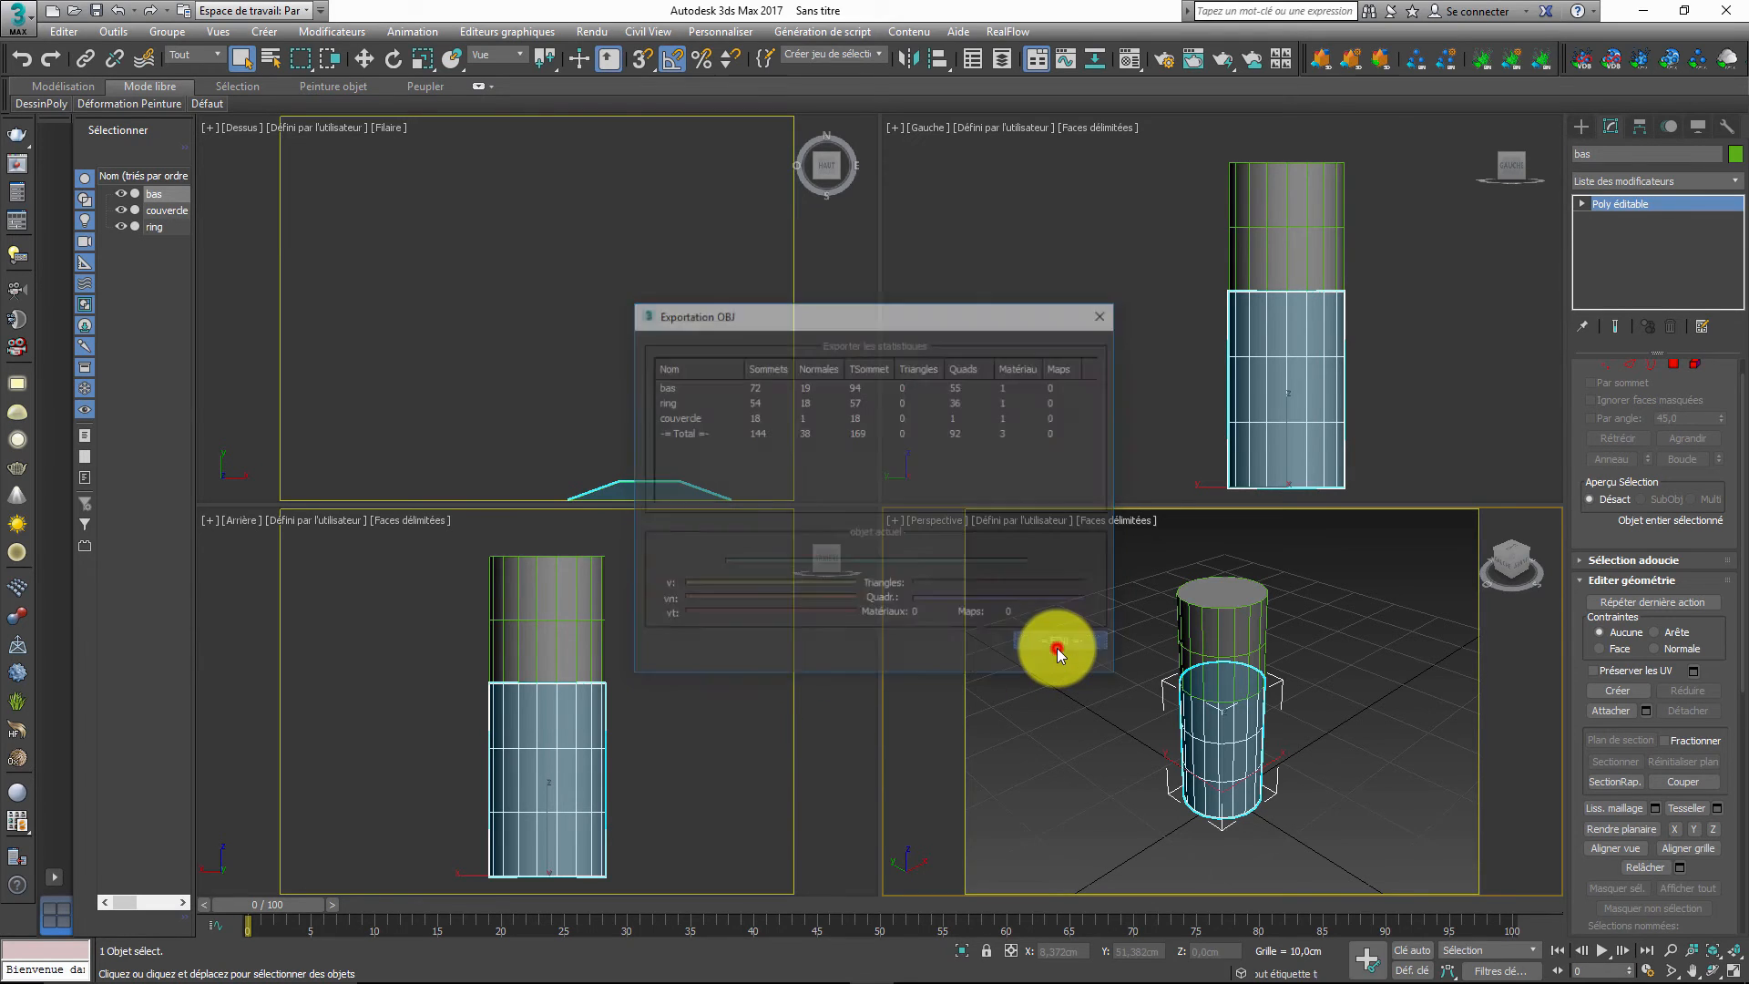
# - Switch to After Effects and open the Element effect's Scene Setup
pyautogui.moveTo(801, 952)
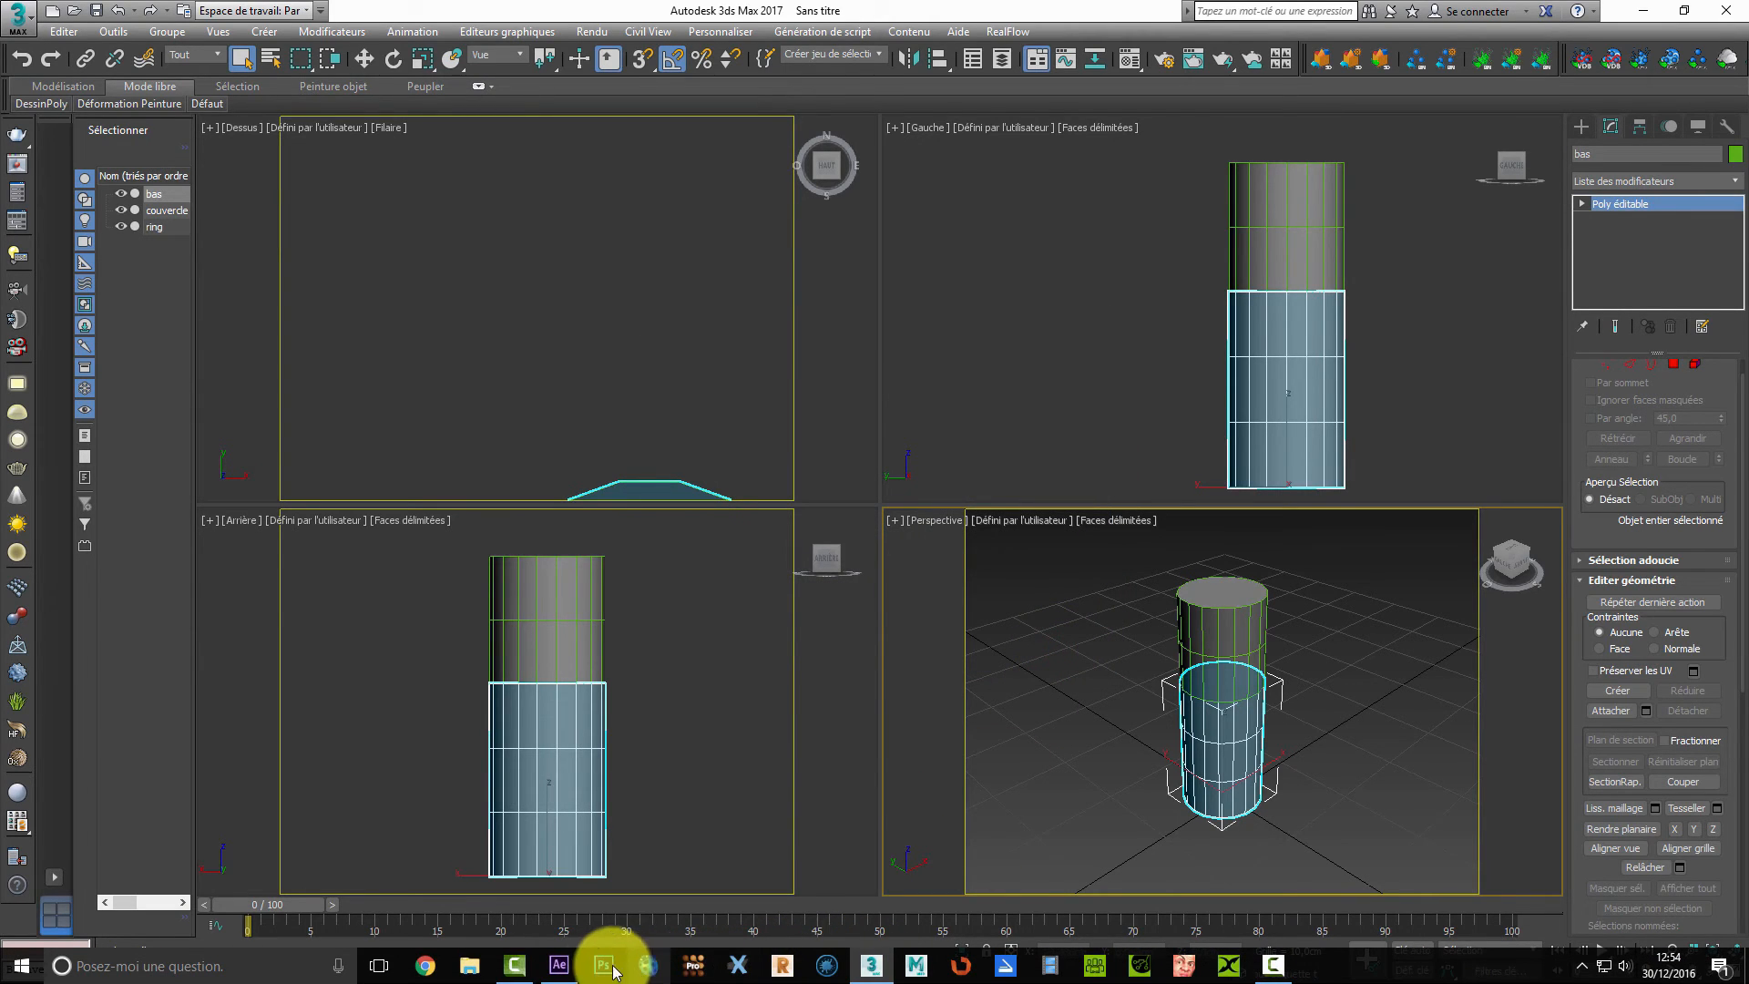
pyautogui.click(563, 965)
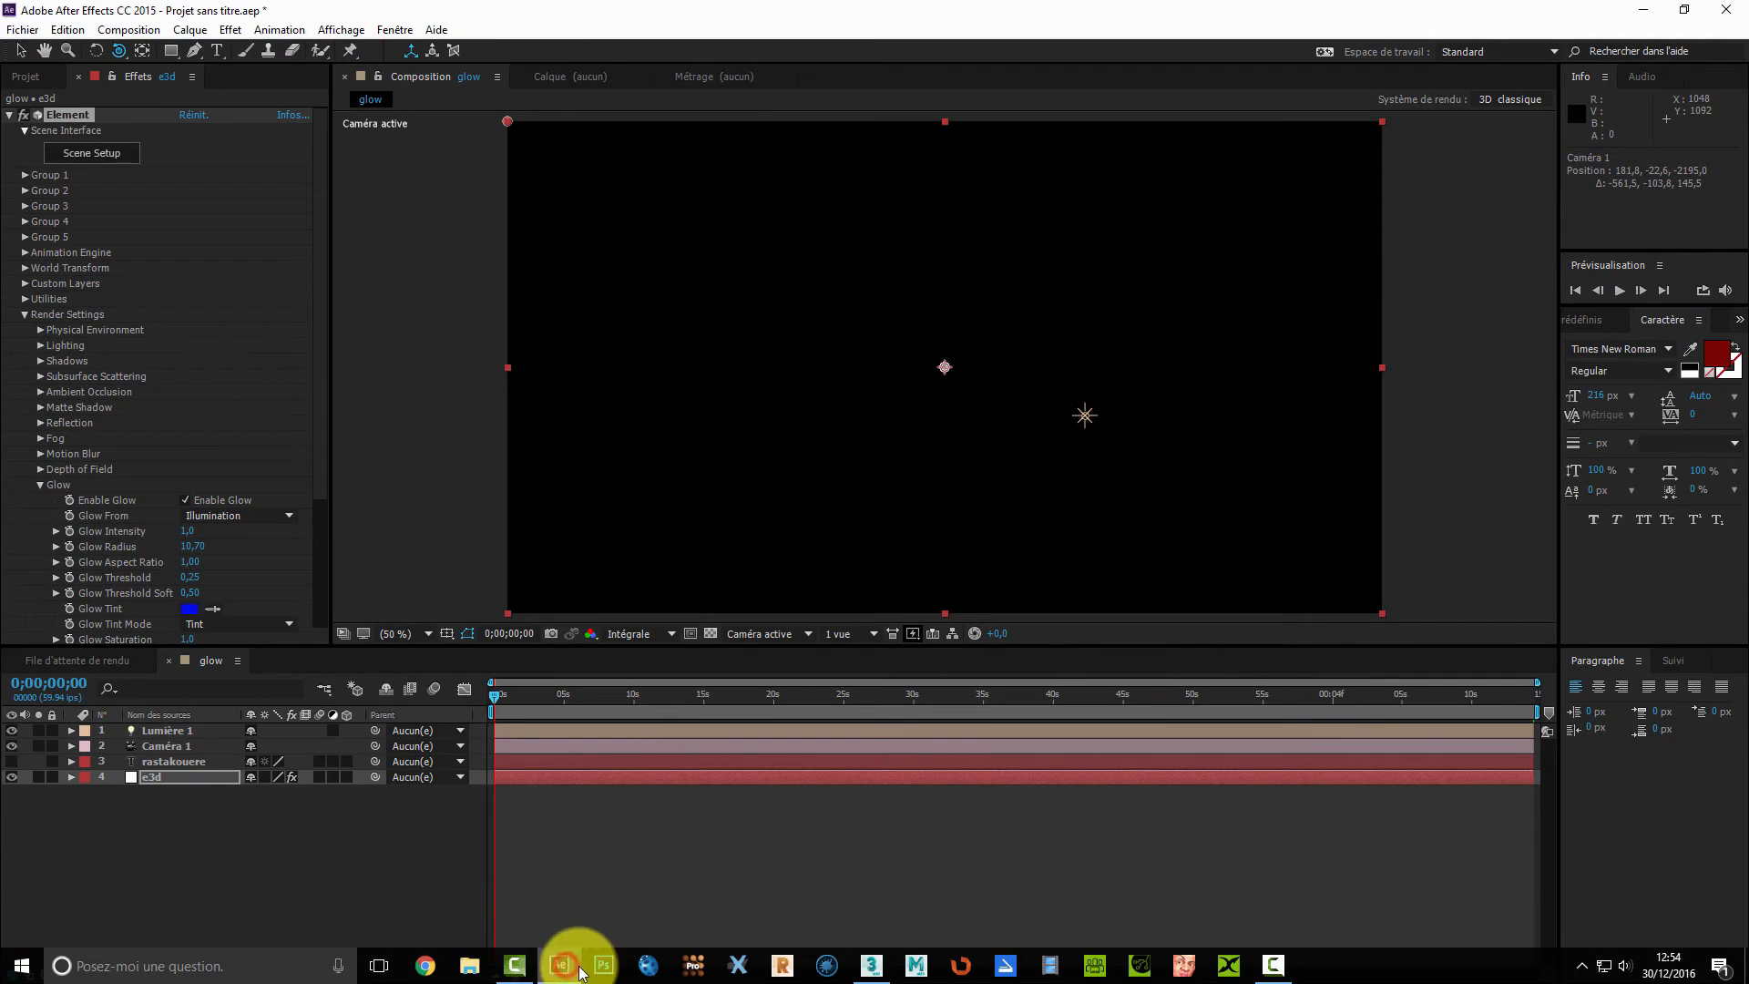
pyautogui.click(113, 161)
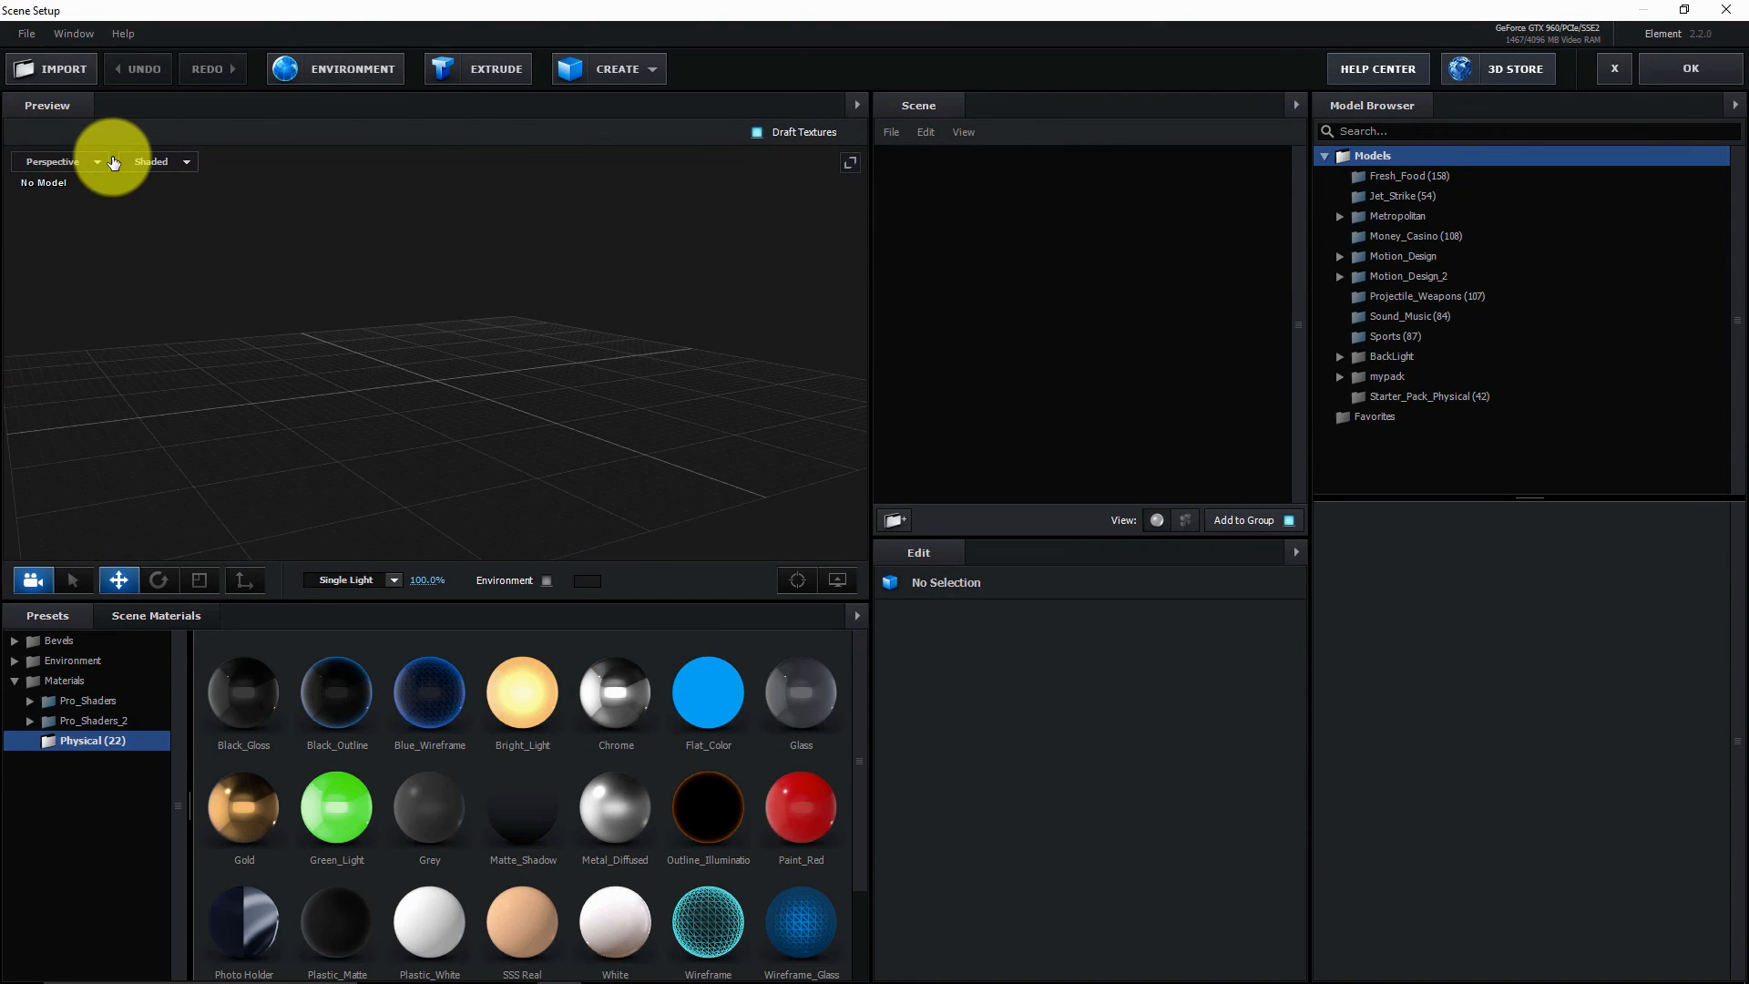
# - Import cyltest.obj from the Desktop as a 3D object and enable Normalize Size for it
pyautogui.click(88, 71)
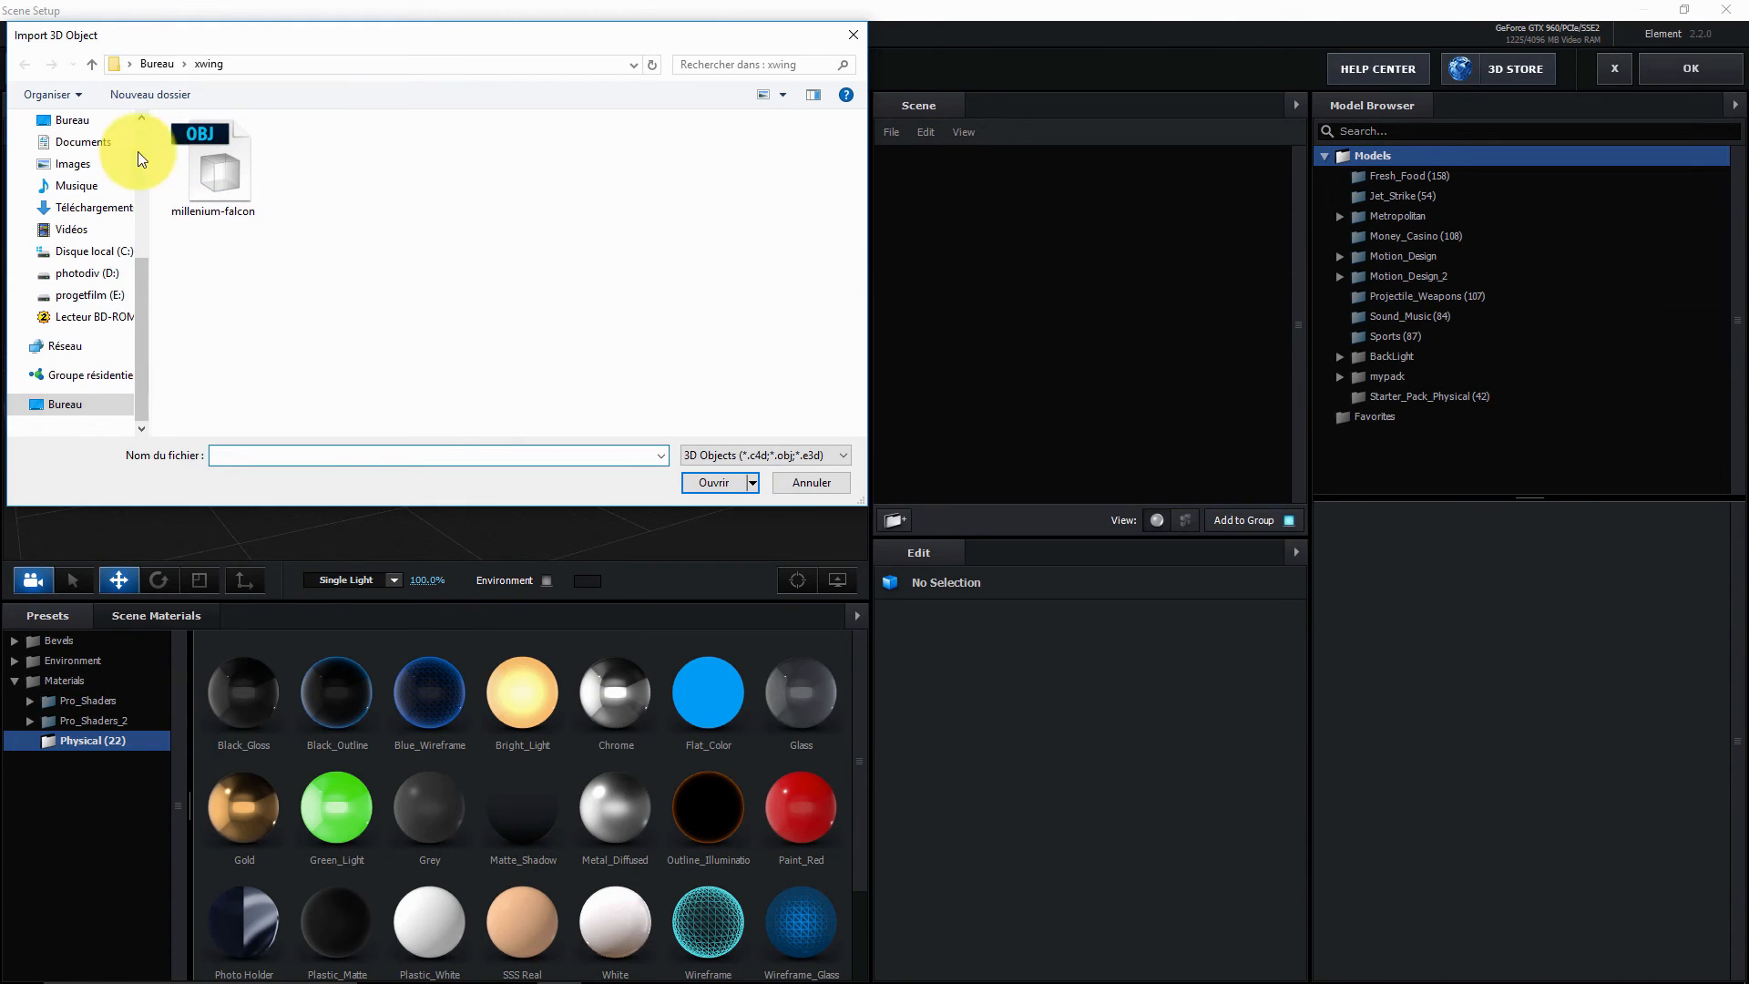
pyautogui.click(91, 122)
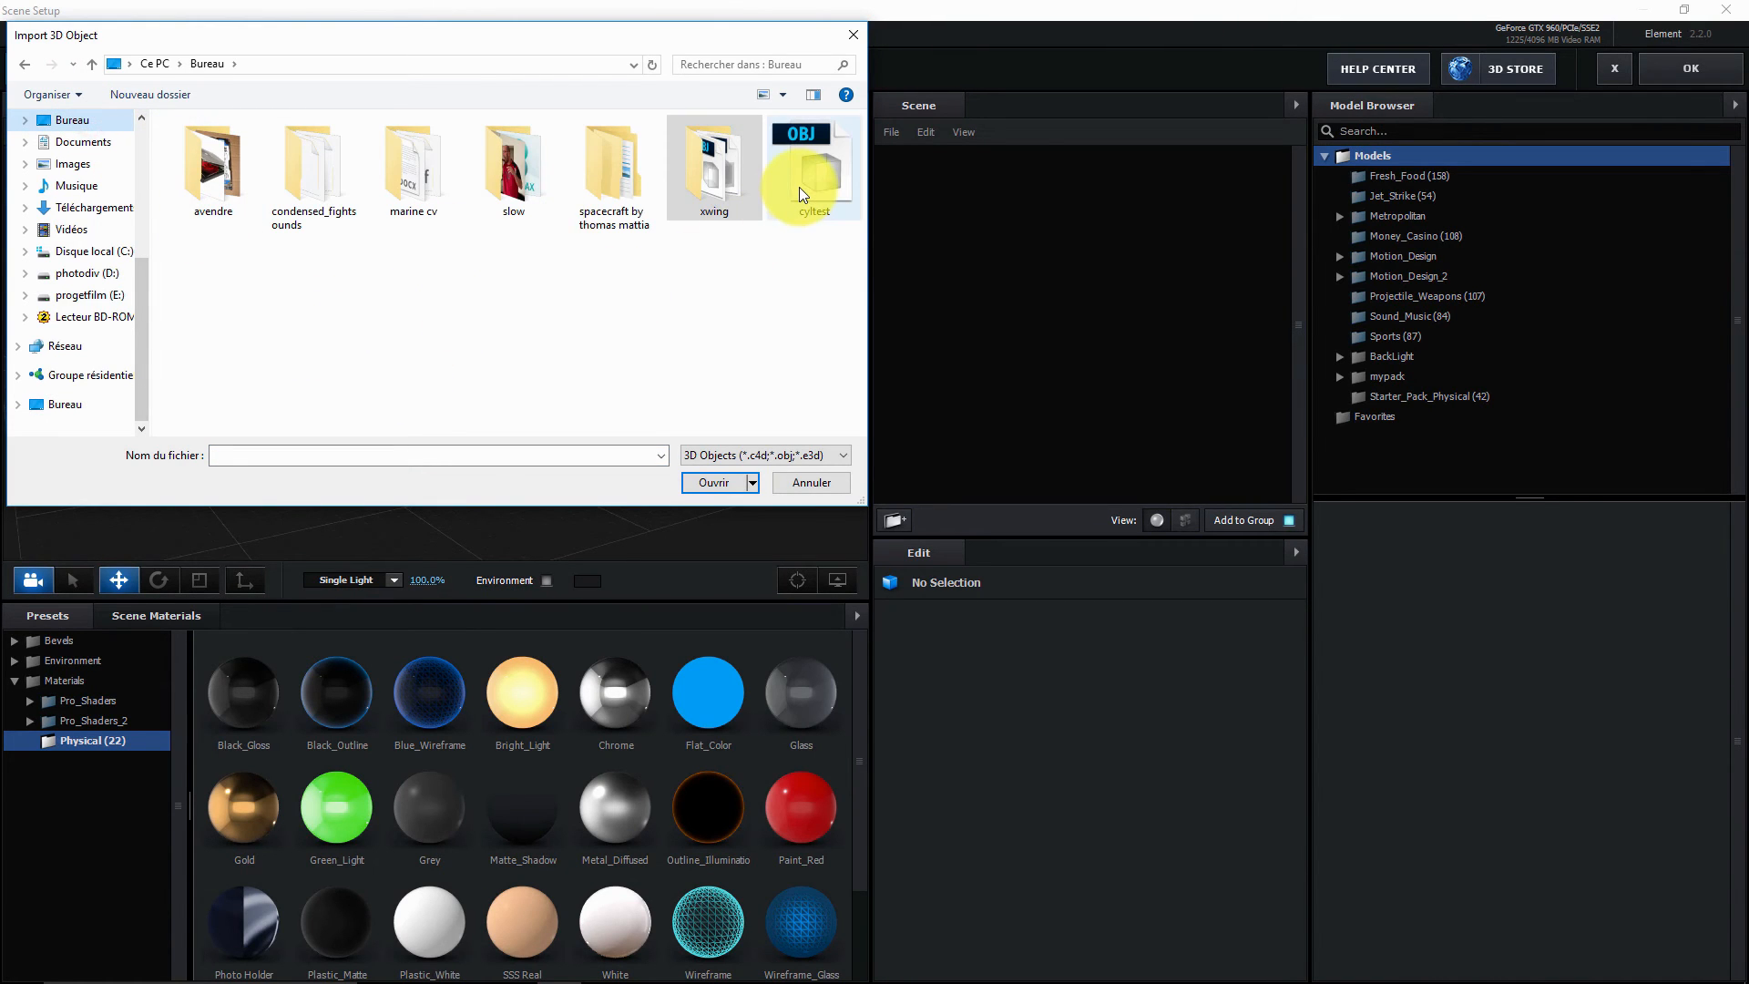
pyautogui.doubleClick(800, 188)
pyautogui.click(993, 674)
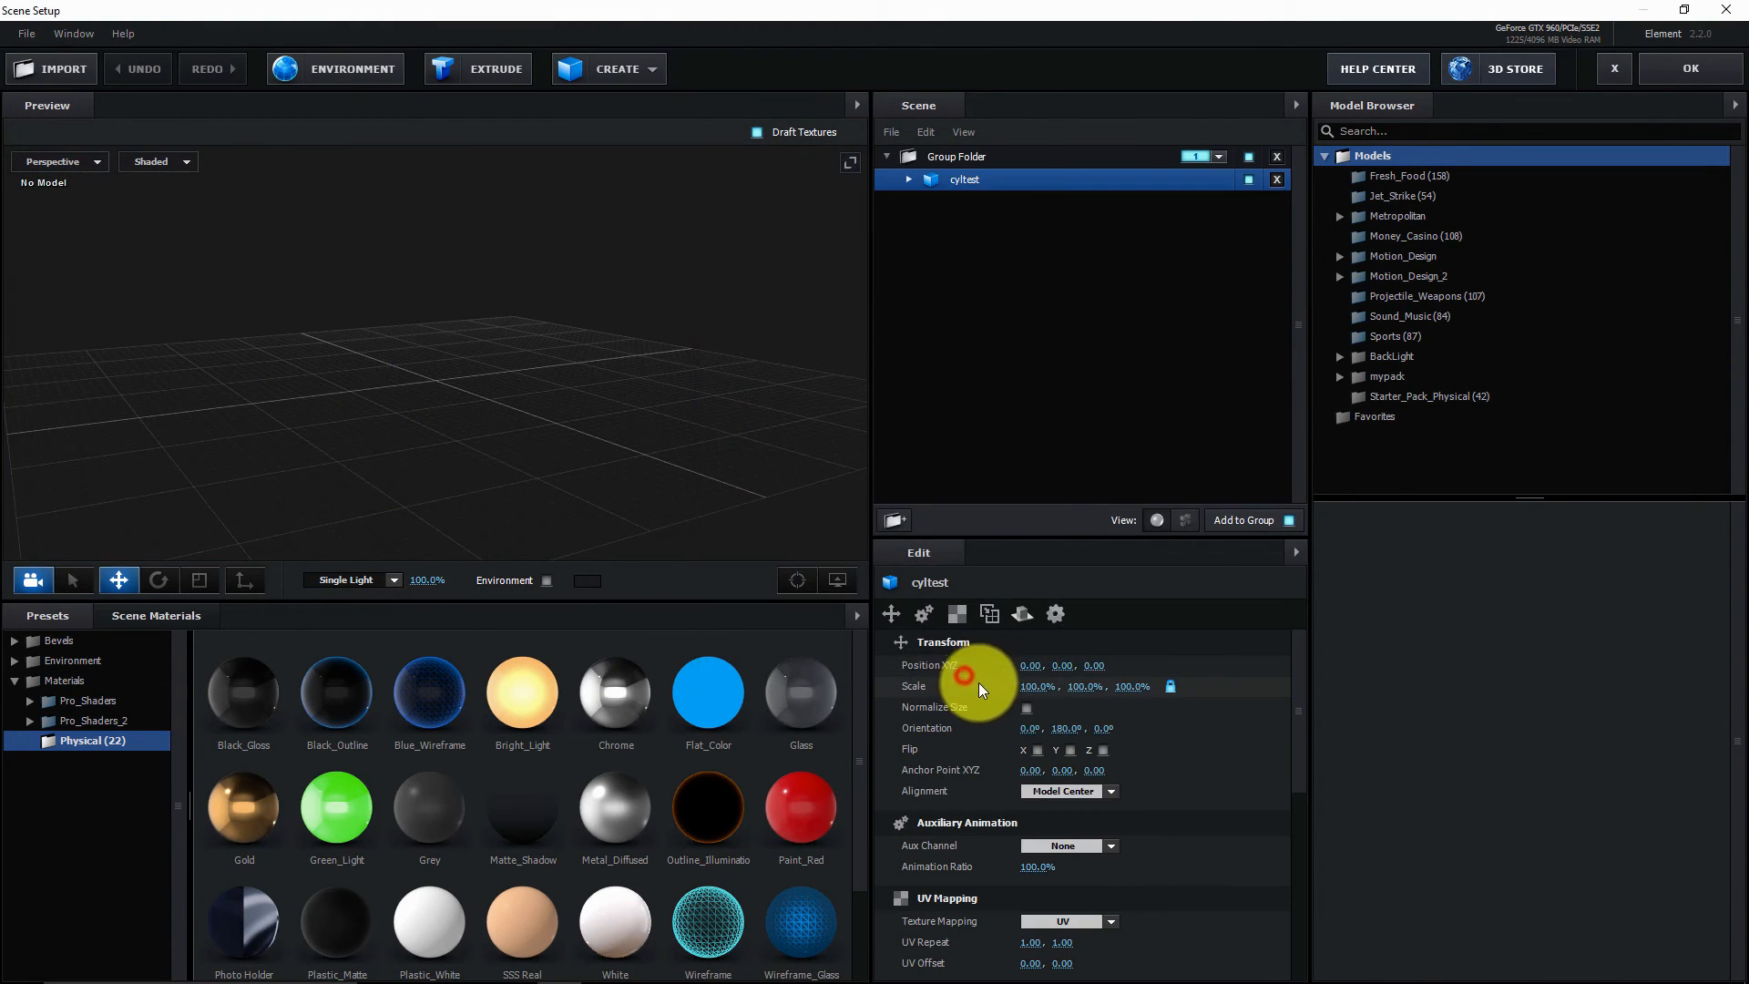
pyautogui.click(1023, 708)
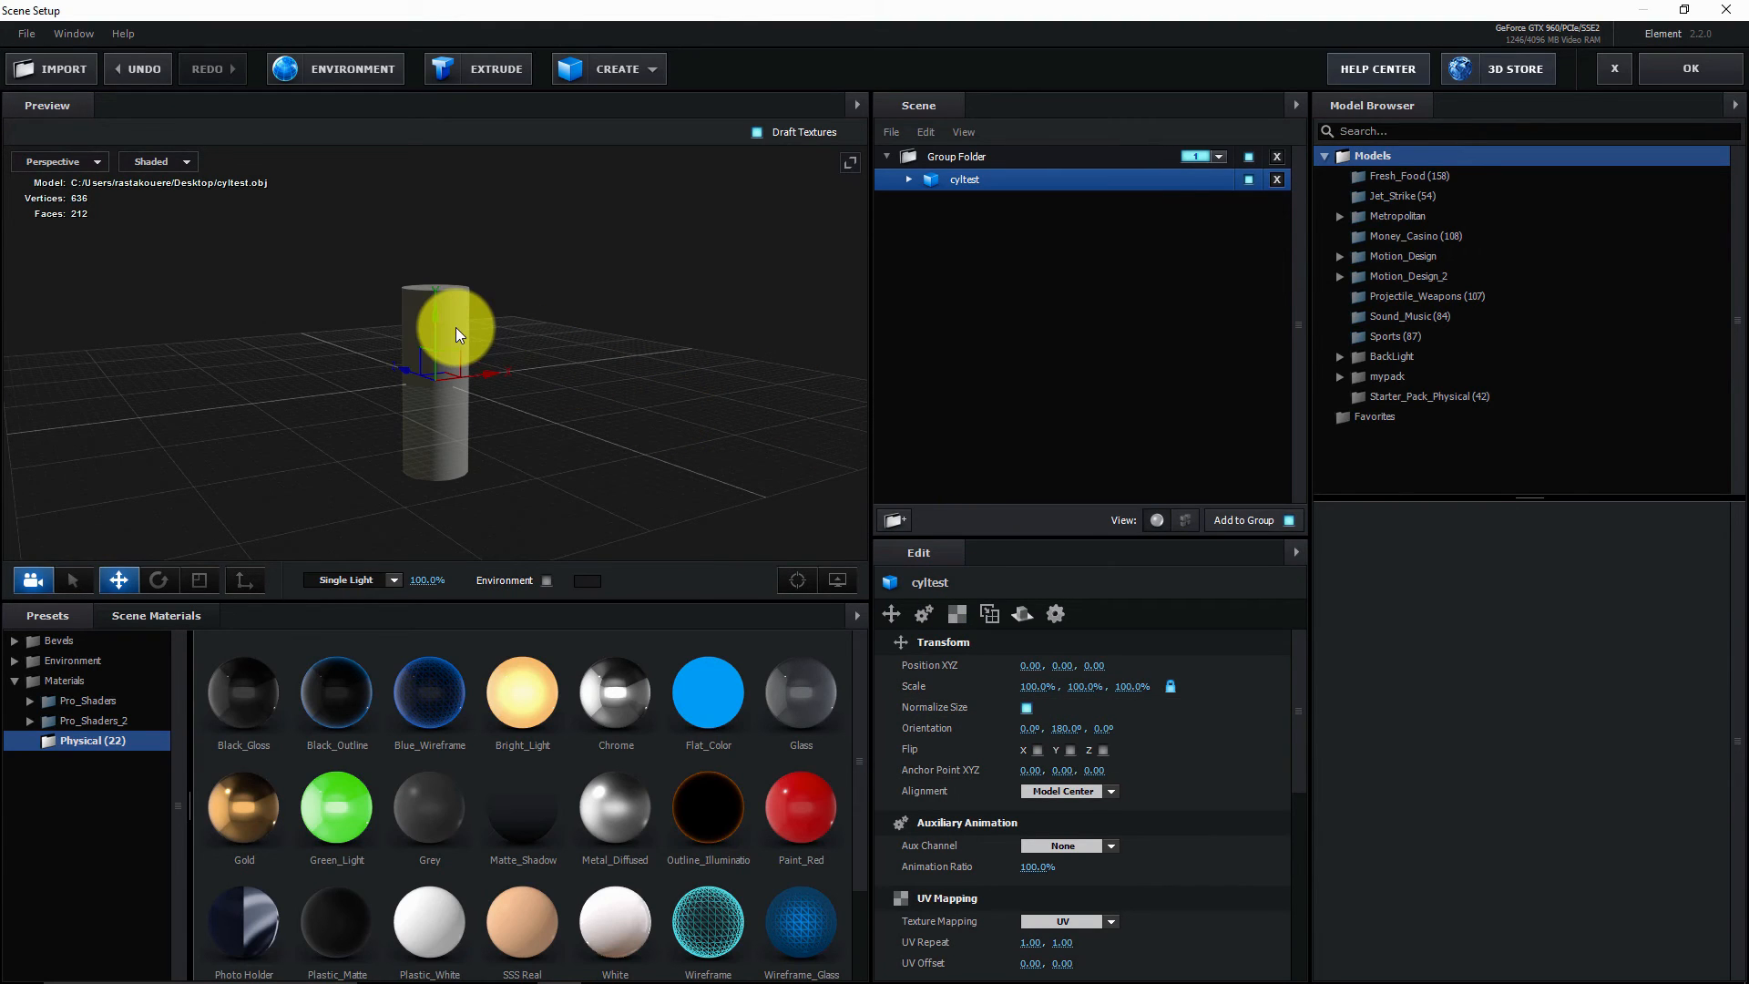
# - Undo a trial move of cyltest along X, and expand the model to check the bas part by hiding and reshowing it
pyautogui.moveTo(479, 375)
pyautogui.mouseDown()
pyautogui.moveTo(523, 366)
pyautogui.moveTo(457, 381)
pyautogui.moveTo(508, 375)
pyautogui.mouseUp()
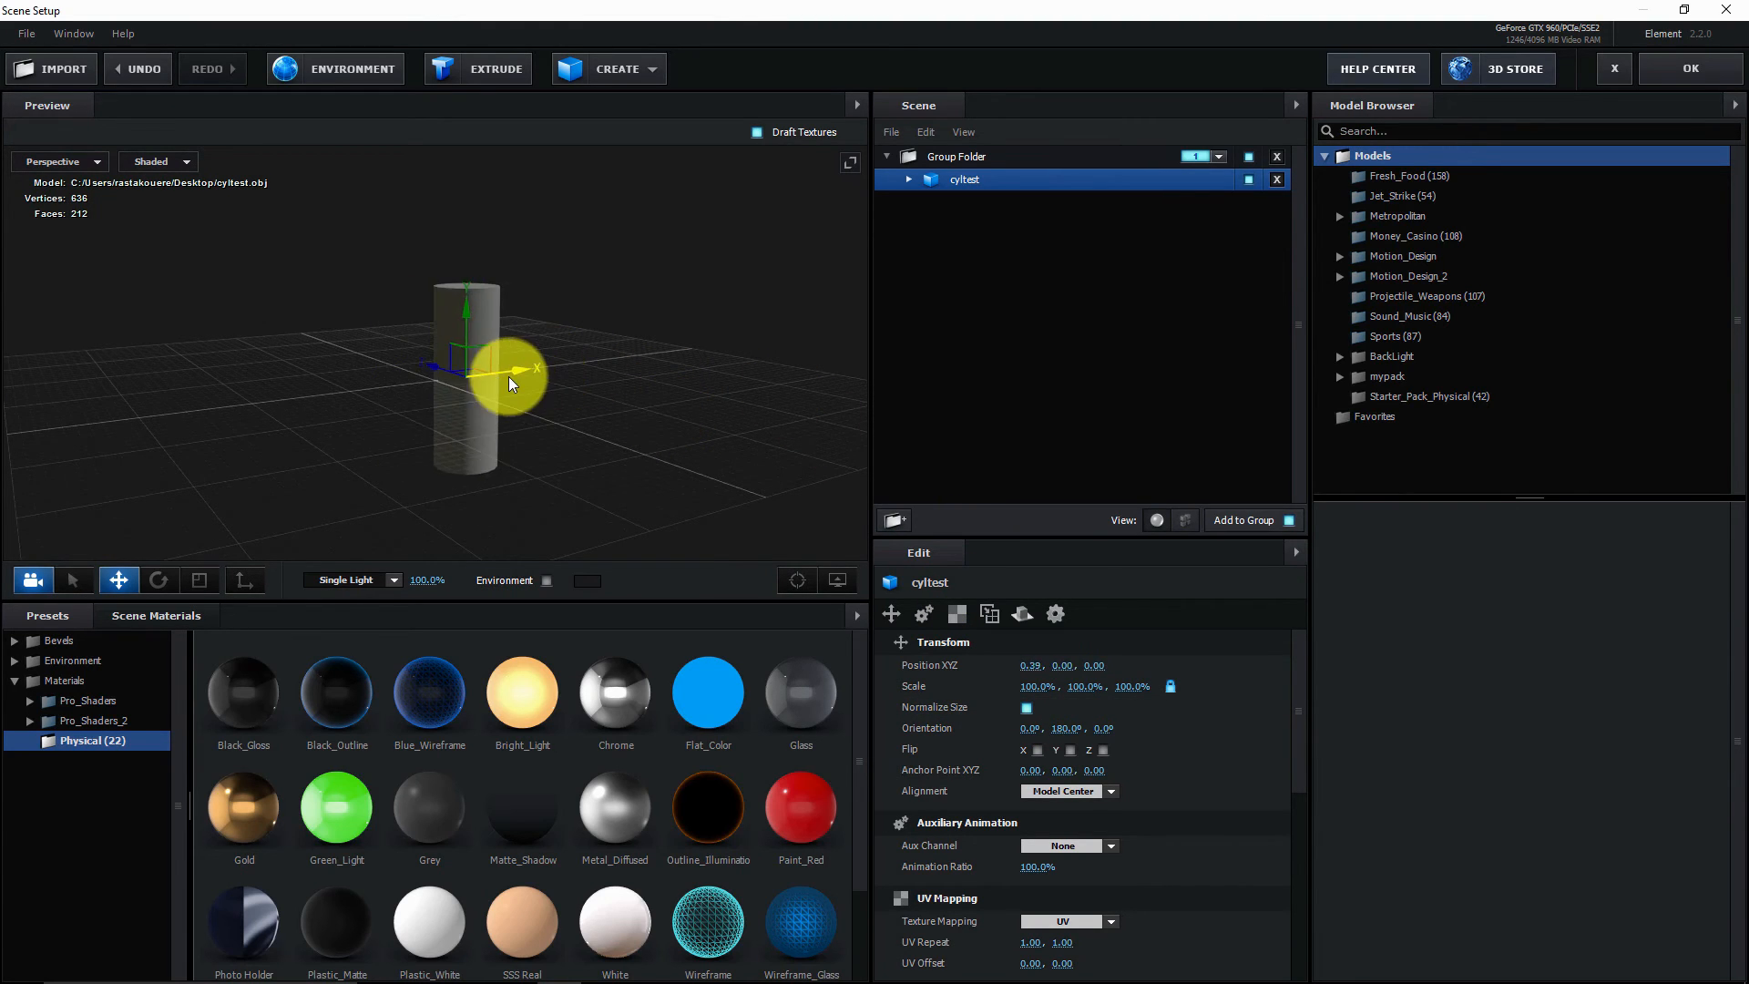
pyautogui.hotkey('ctrl', 'z')
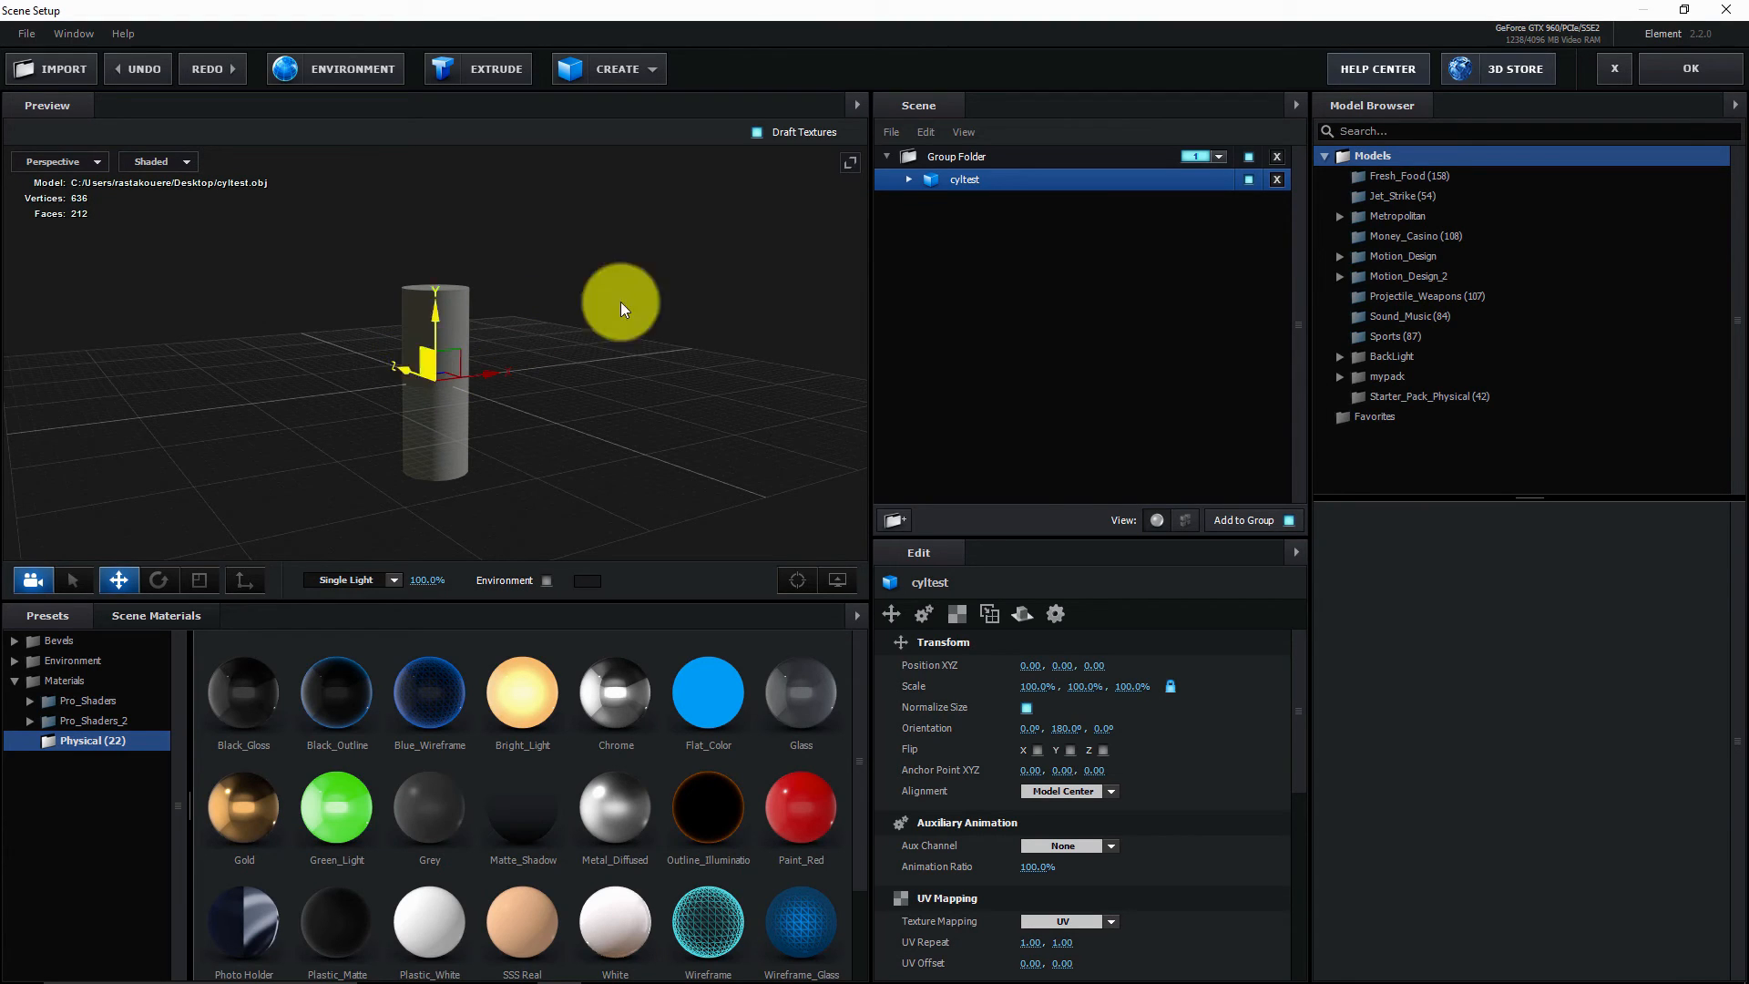
pyautogui.click(907, 180)
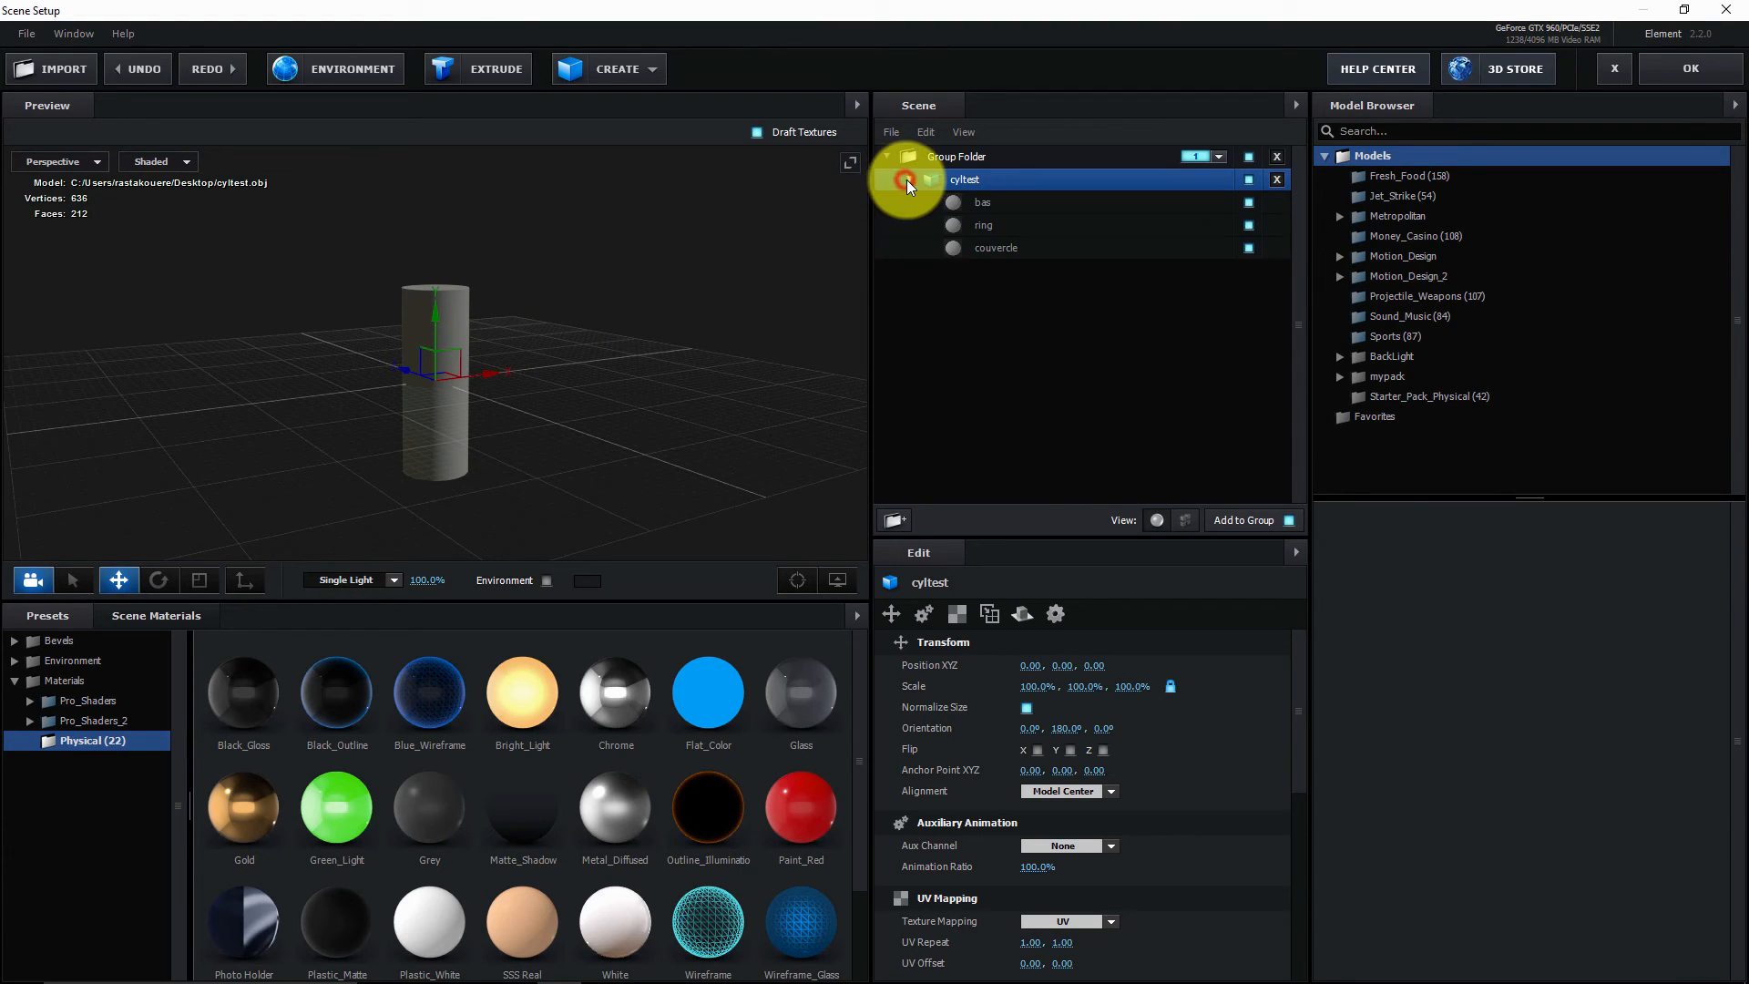
pyautogui.click(1249, 202)
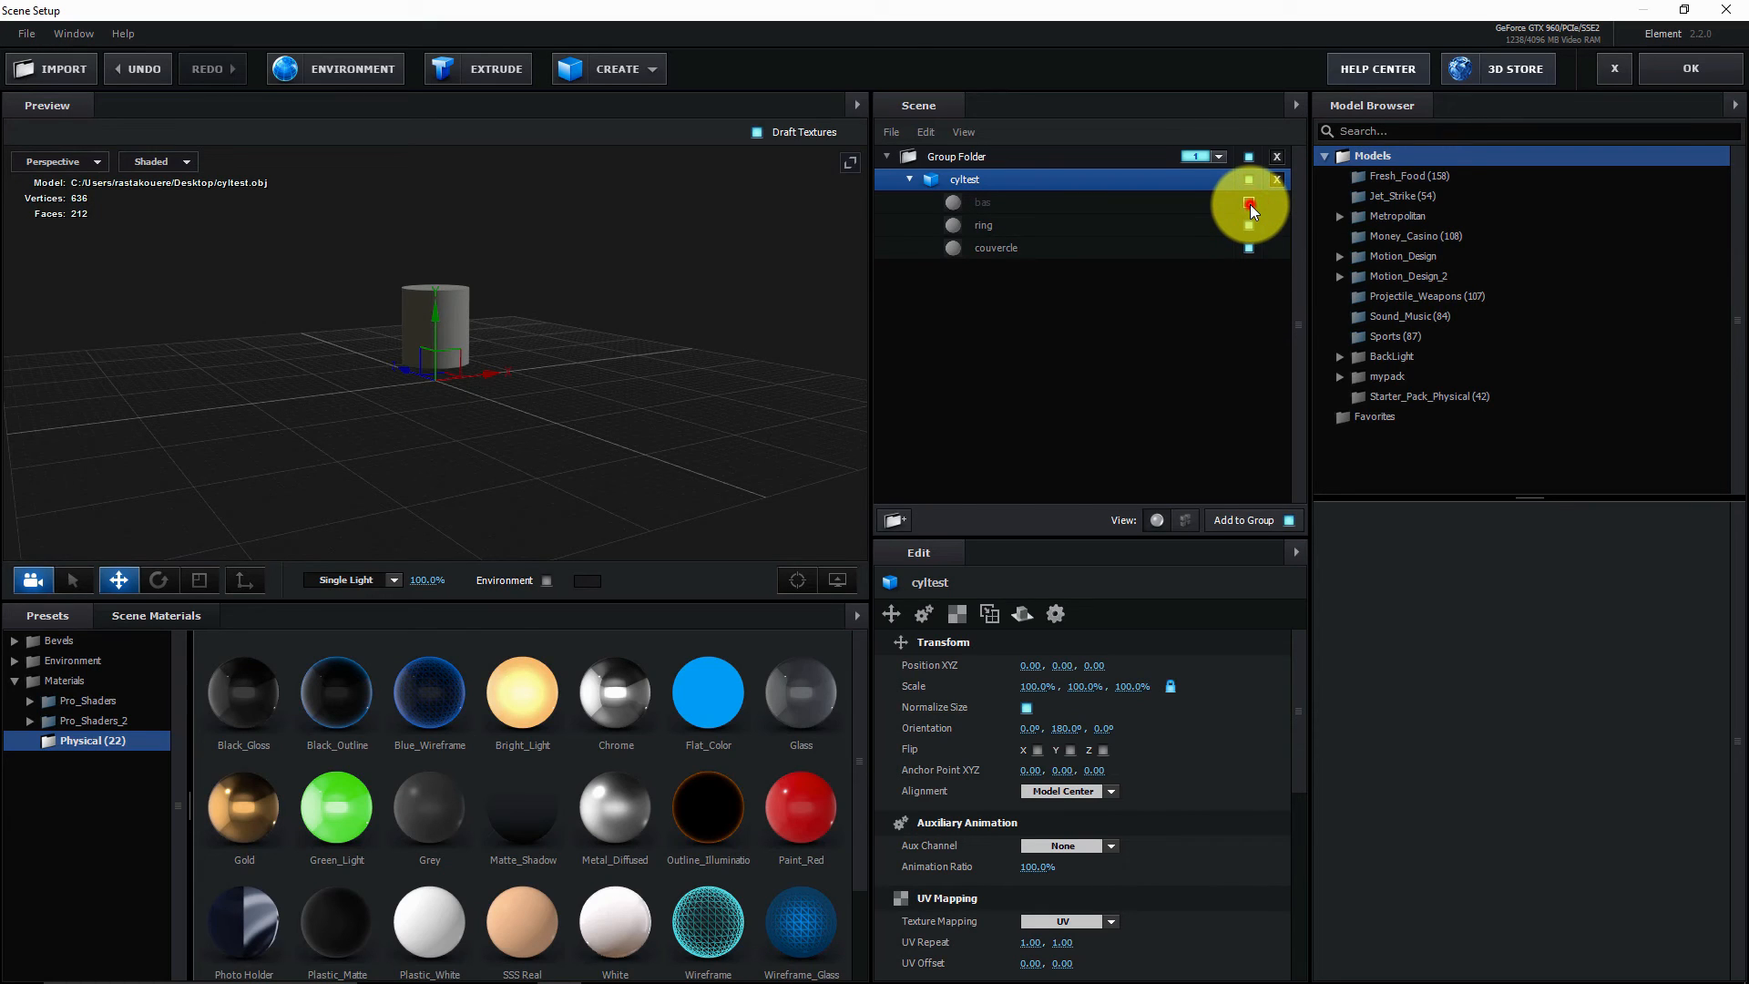
pyautogui.click(1250, 204)
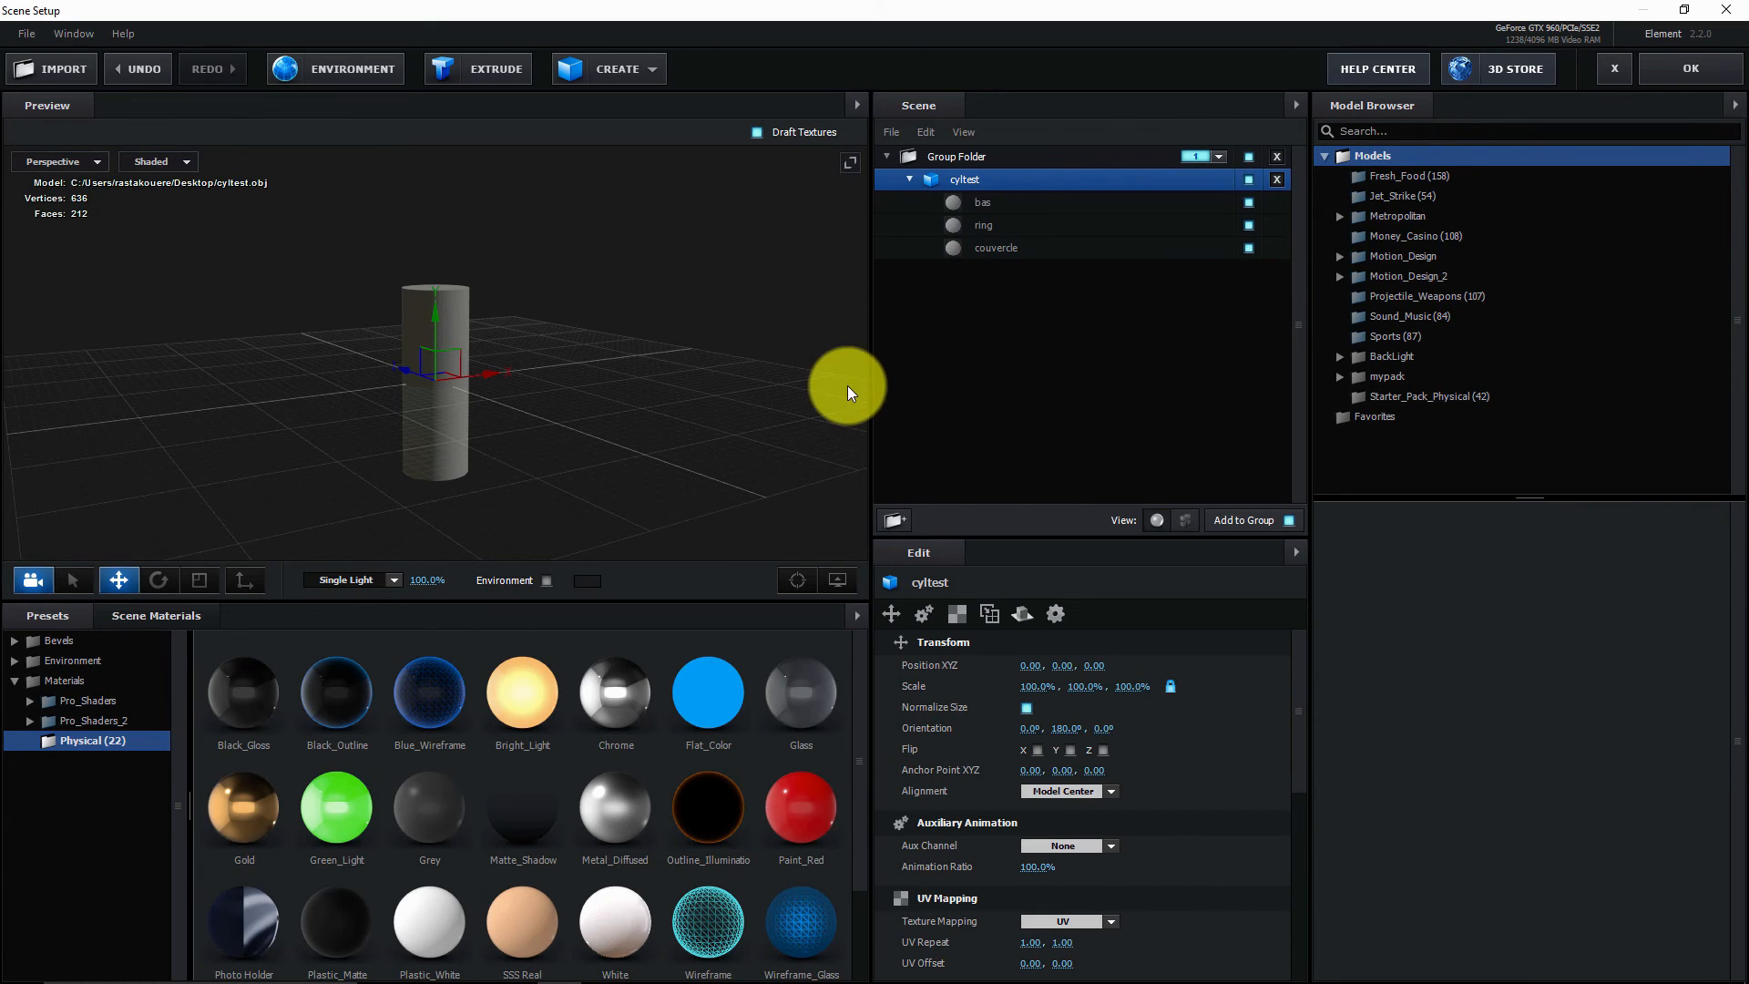
# - Switch to 3ds Max and review the couvercle, ring and bas materials in the material editor
pyautogui.click(870, 964)
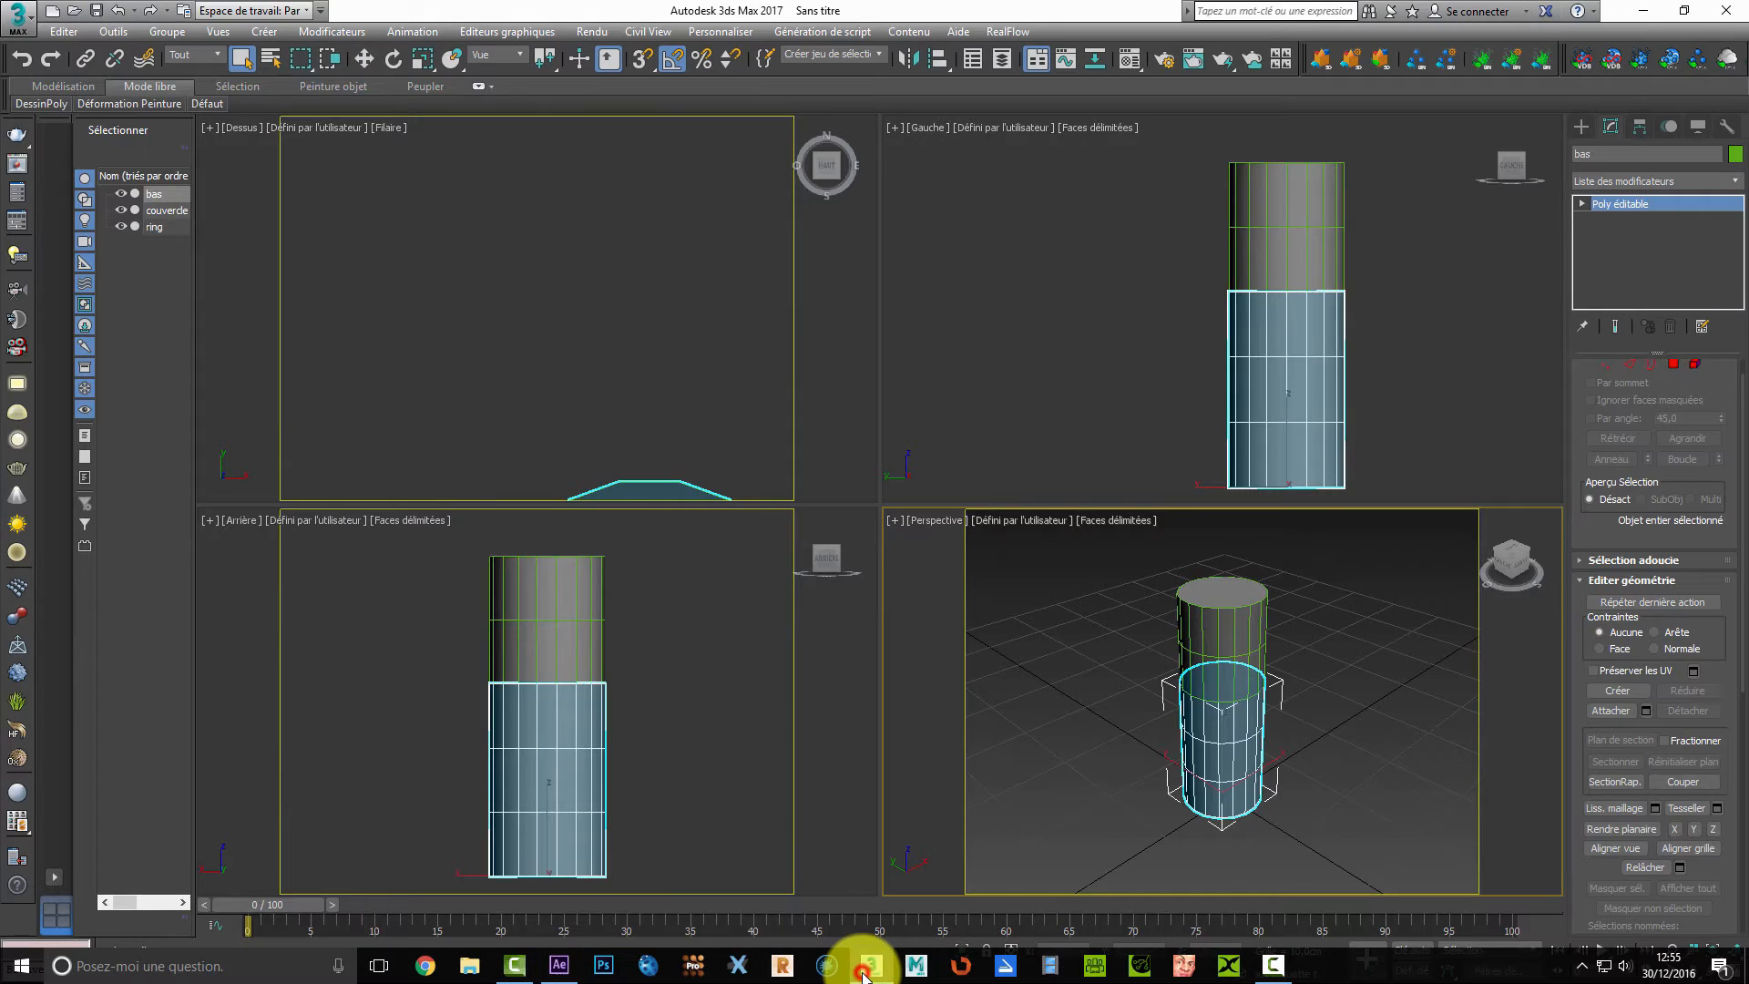
pyautogui.click(1129, 64)
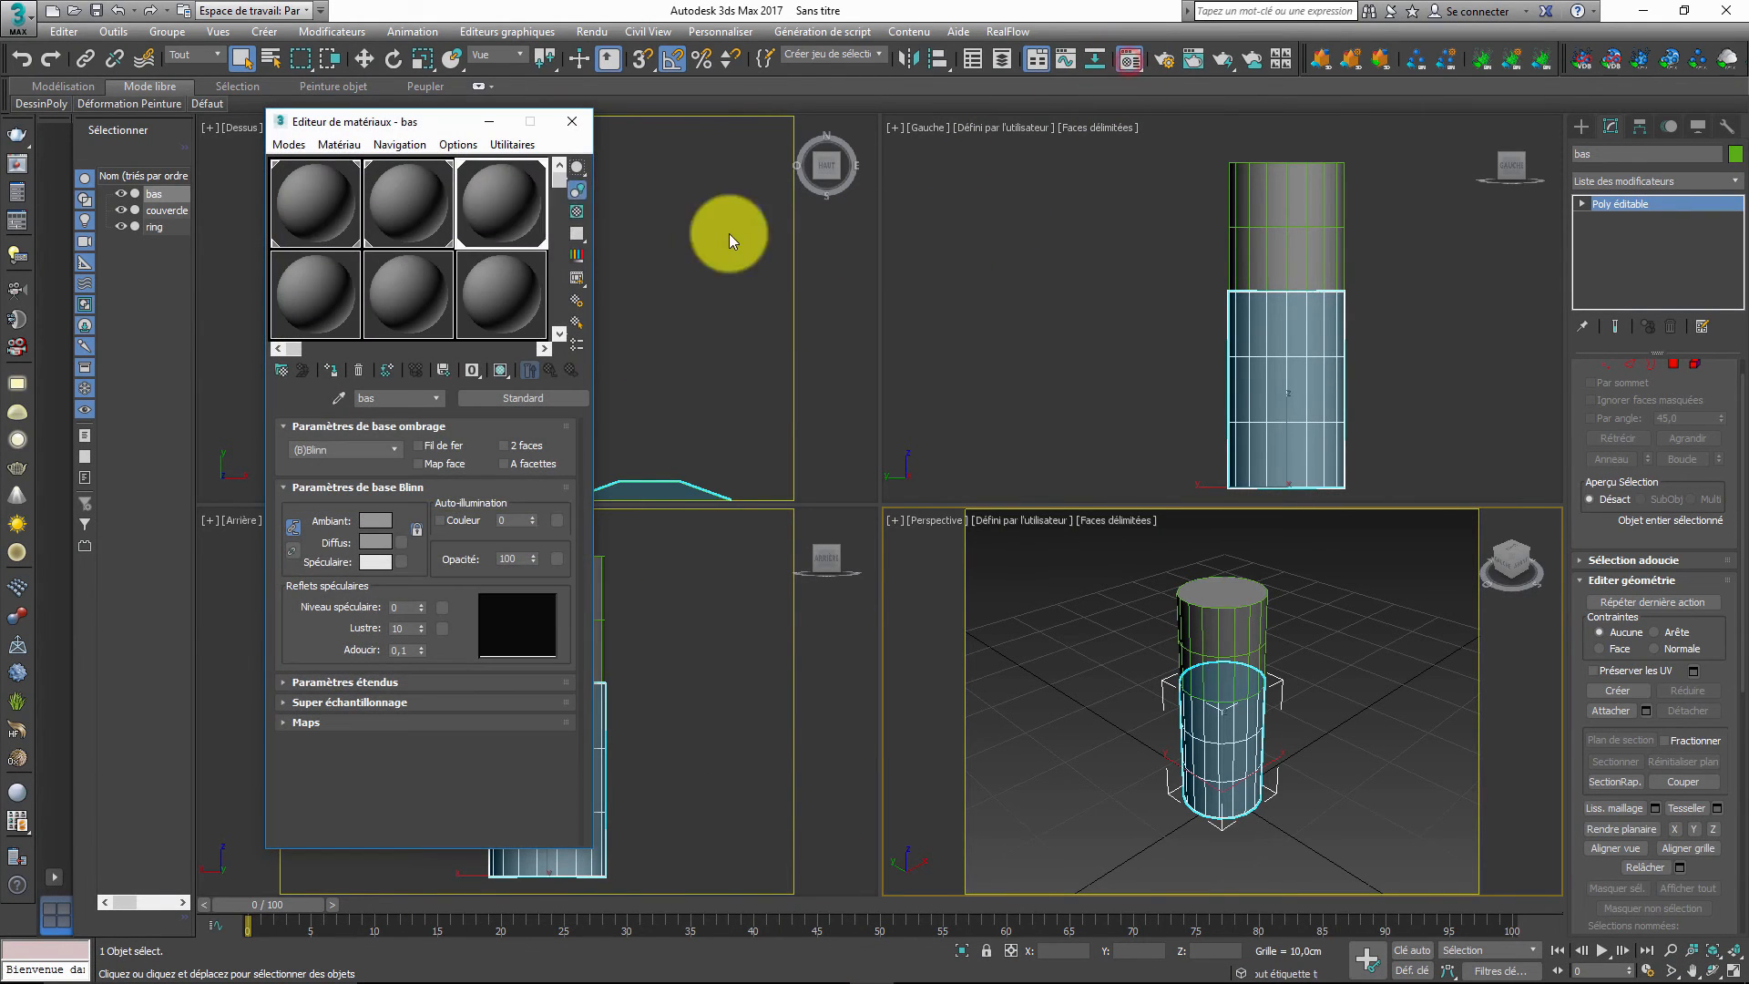
pyautogui.click(314, 205)
pyautogui.click(424, 215)
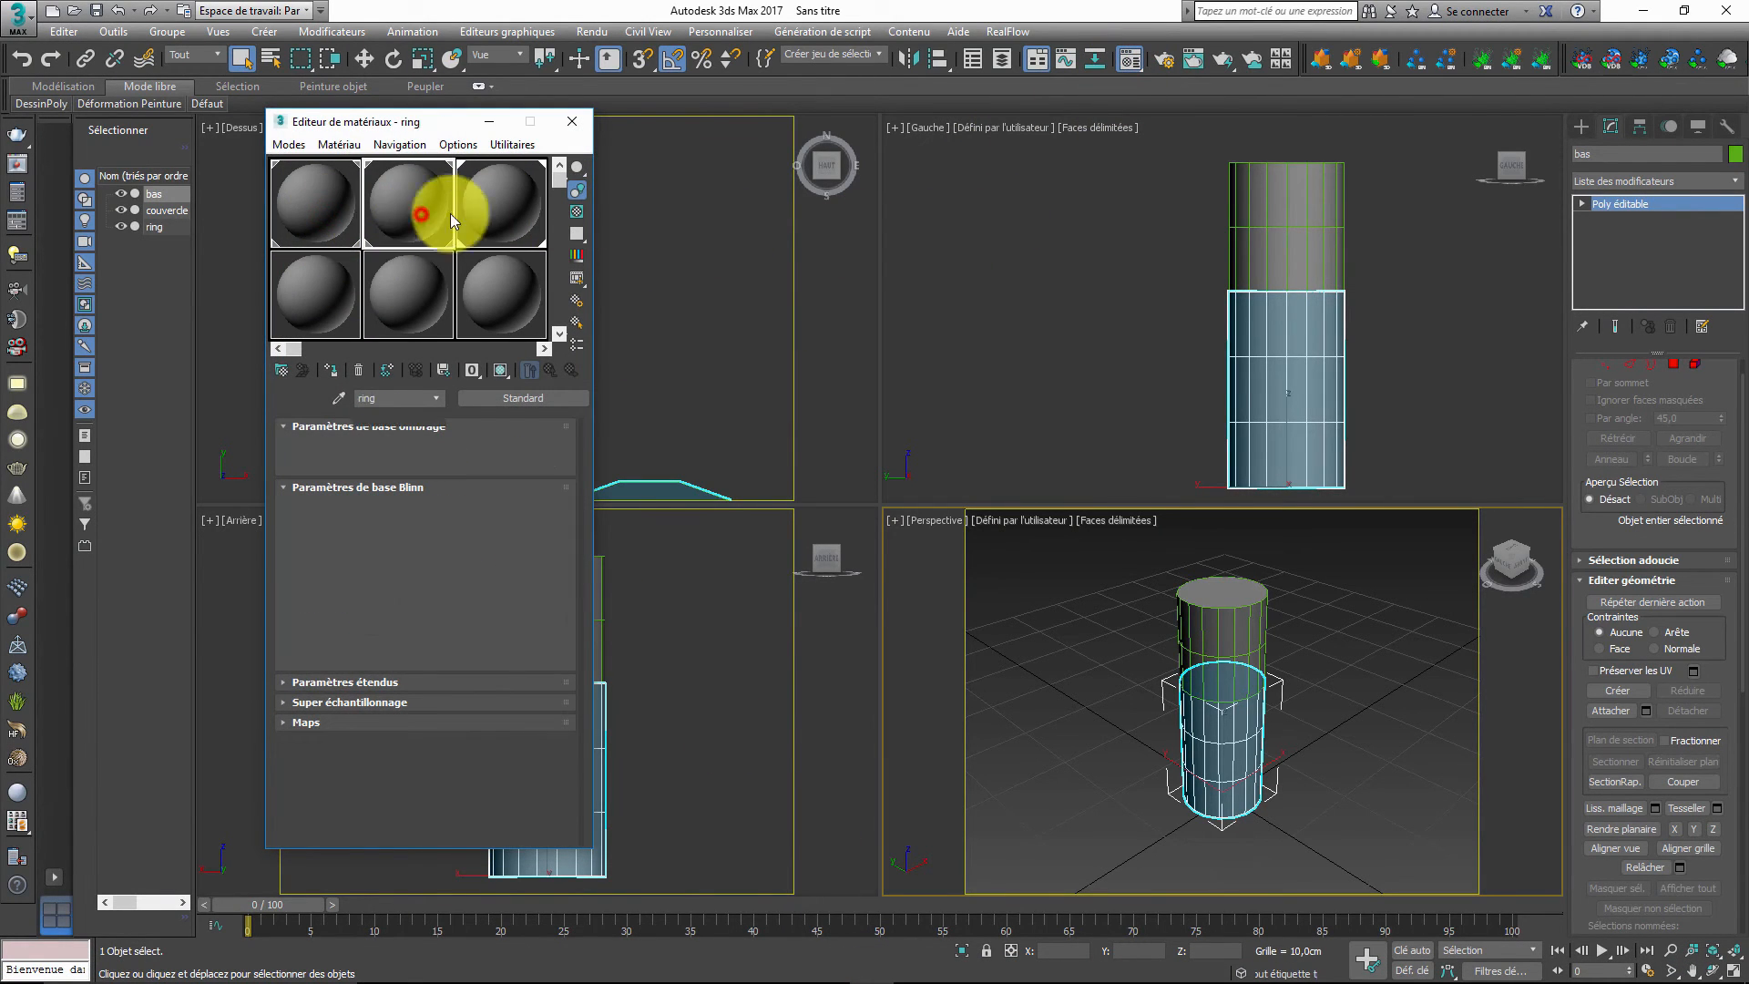
pyautogui.click(483, 205)
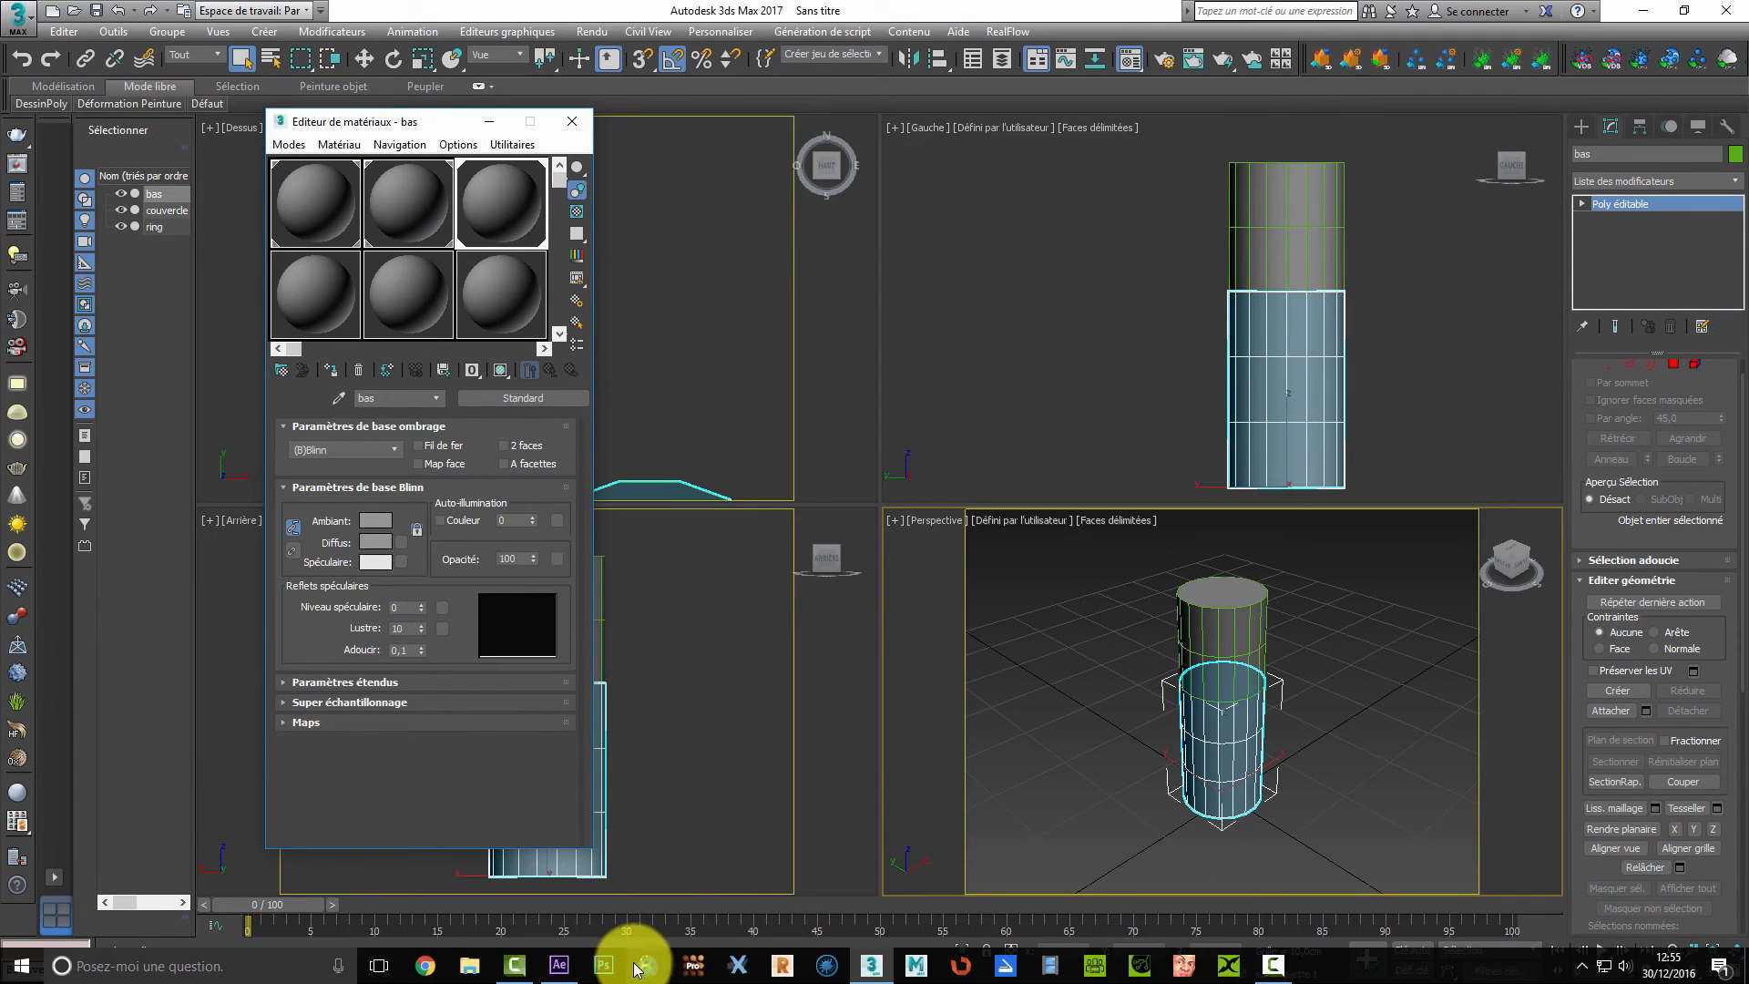
# - Return to Element's Scene Setup and check which parts couvercle and ring cover by toggling their visibility off and on
pyautogui.click(565, 965)
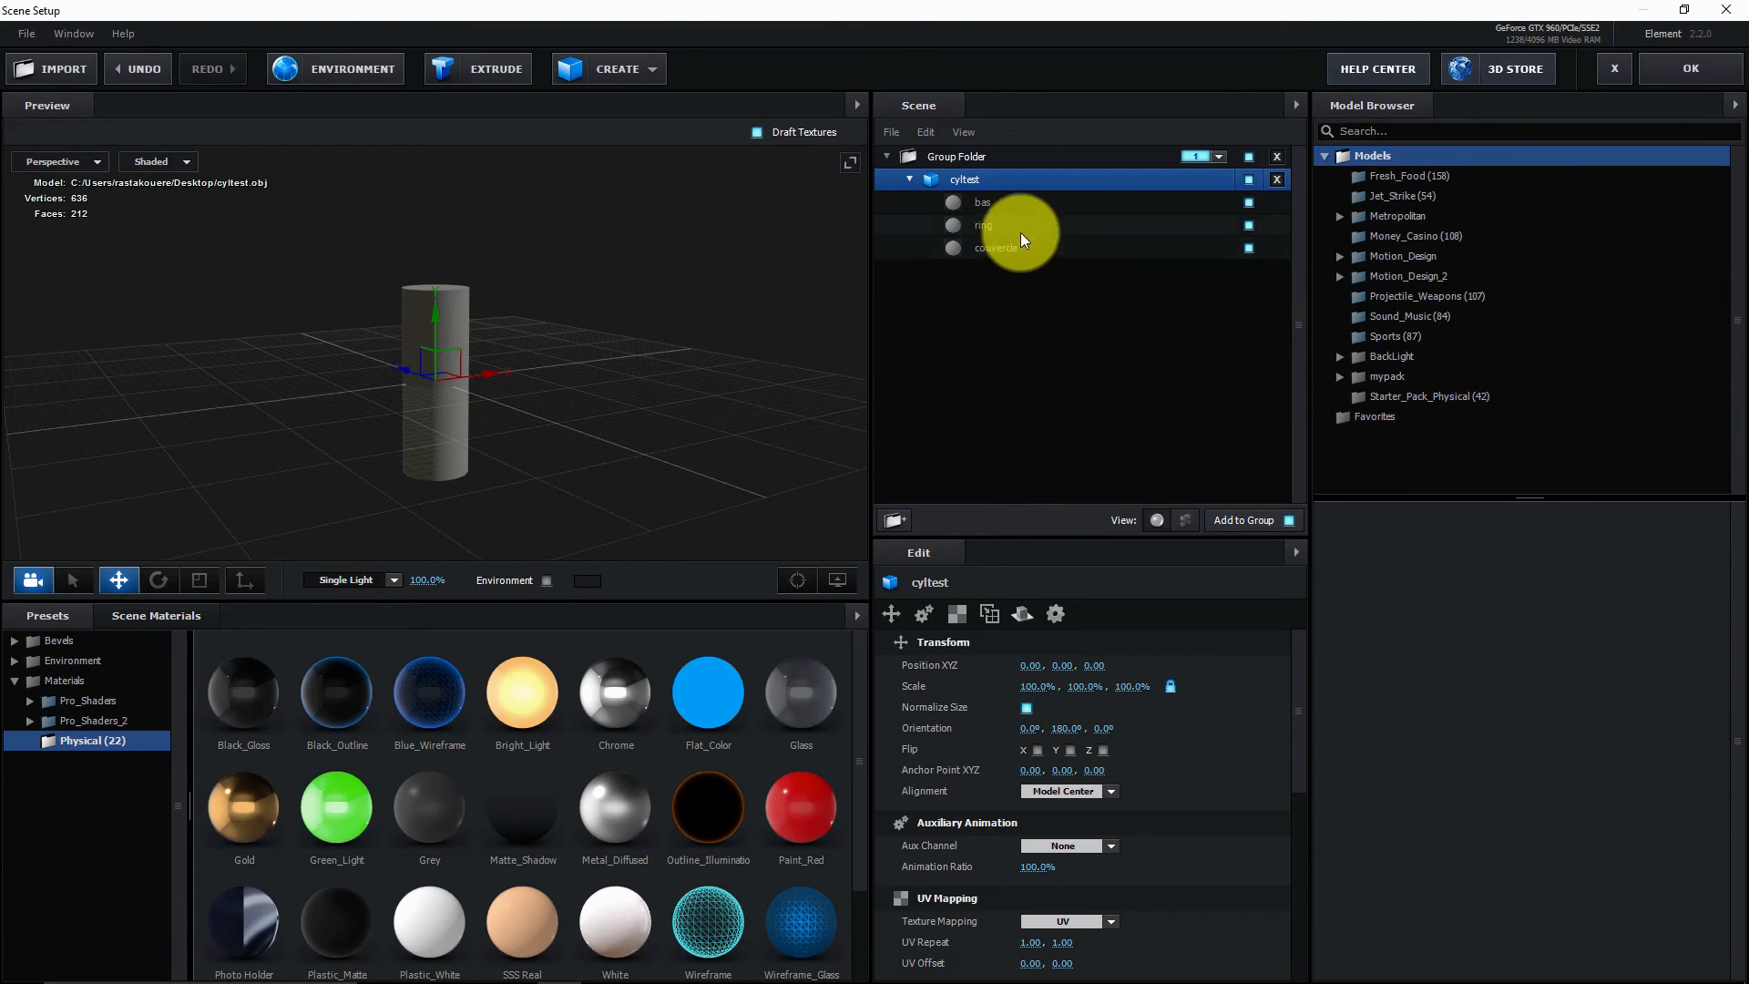
pyautogui.click(1250, 248)
pyautogui.click(1250, 248)
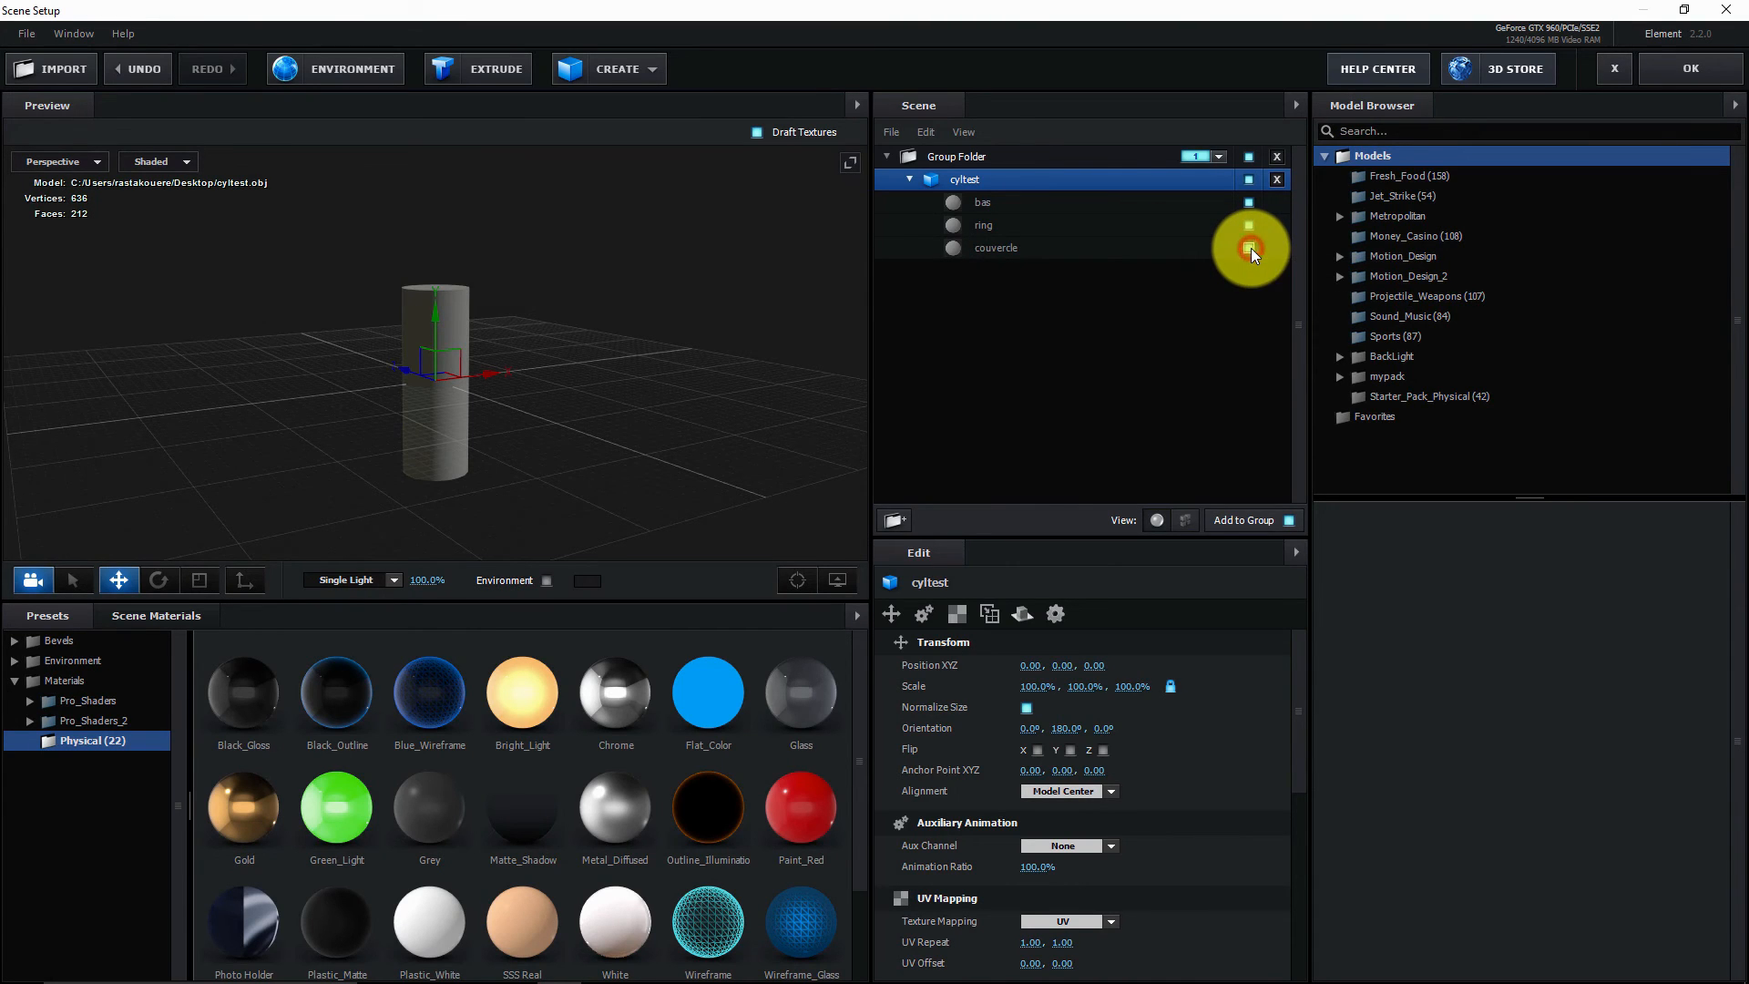
pyautogui.moveTo(687, 381); pyautogui.dragTo(681, 428)
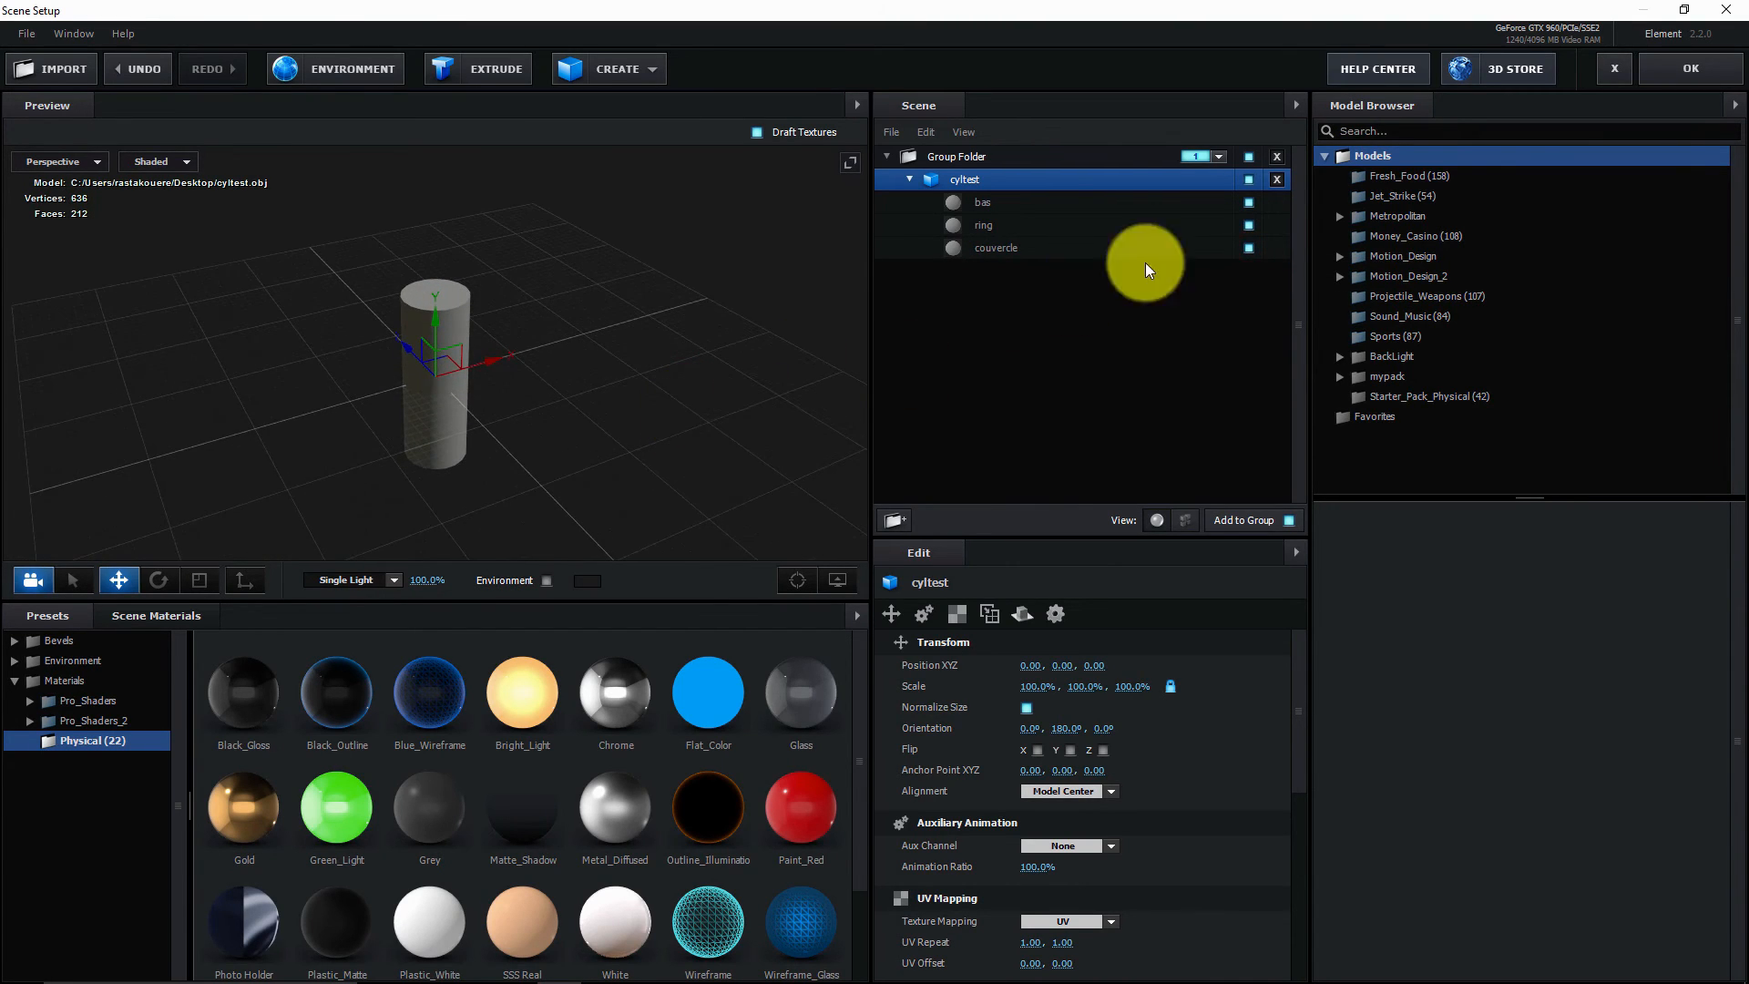
pyautogui.click(1250, 245)
pyautogui.click(1250, 246)
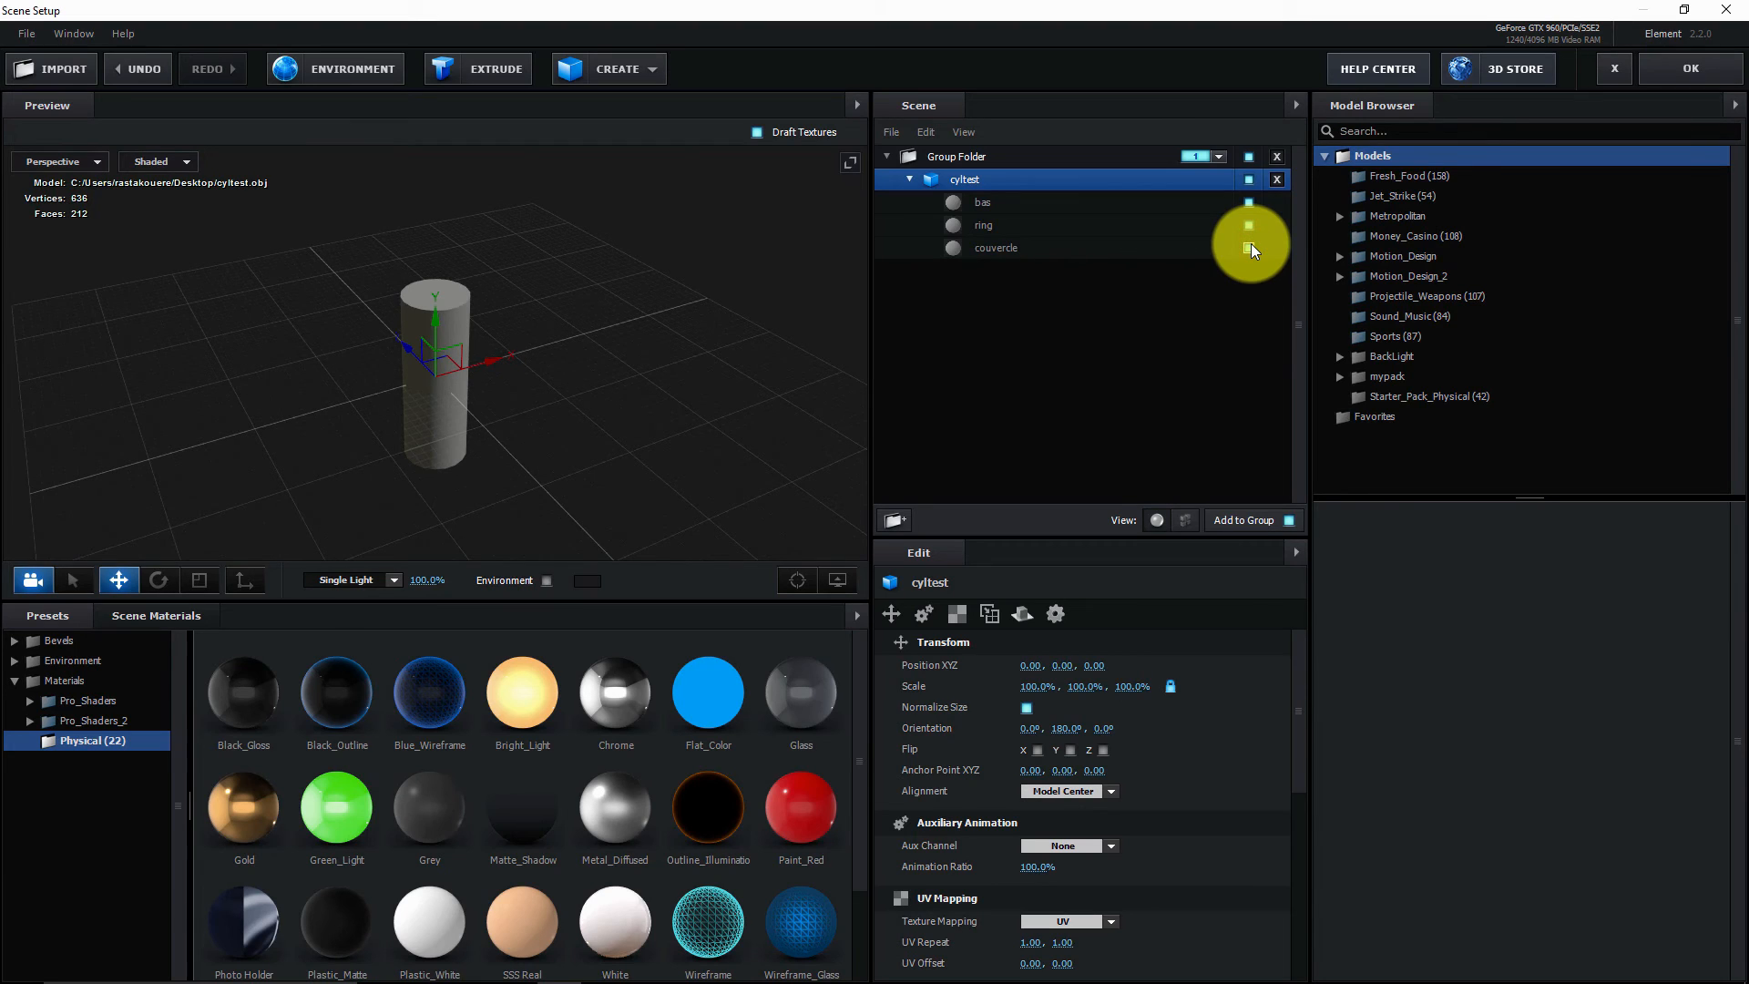
pyautogui.click(1250, 226)
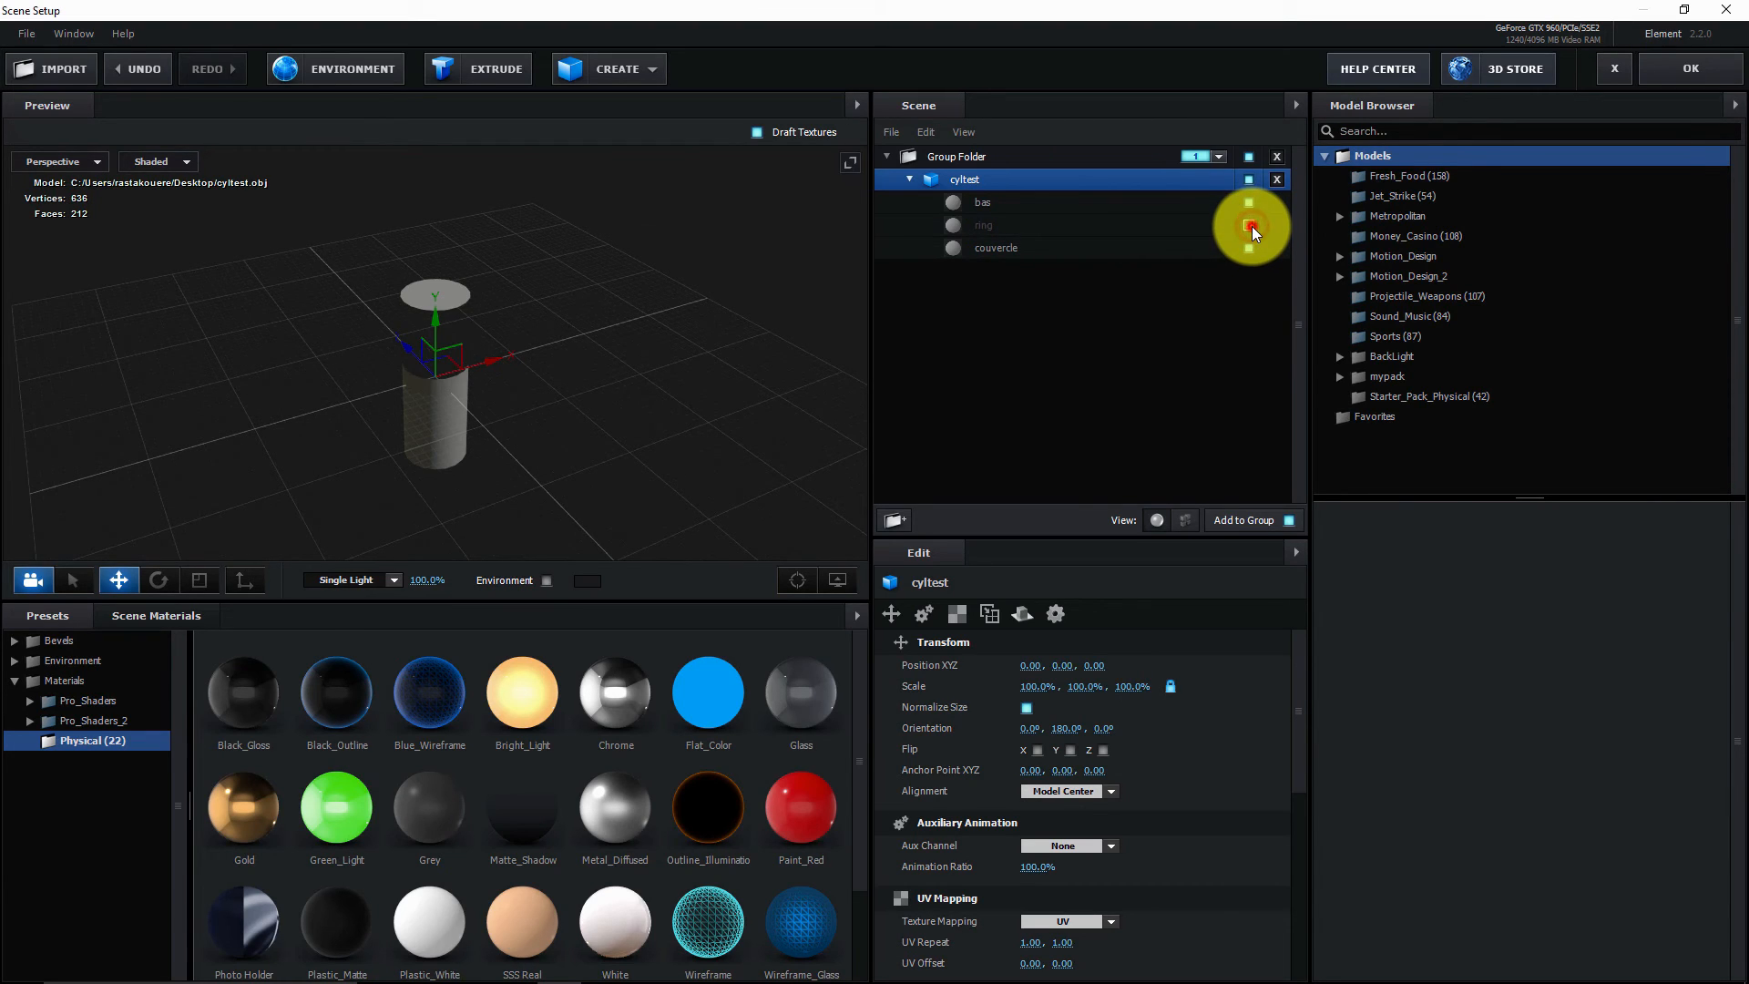
pyautogui.click(1250, 226)
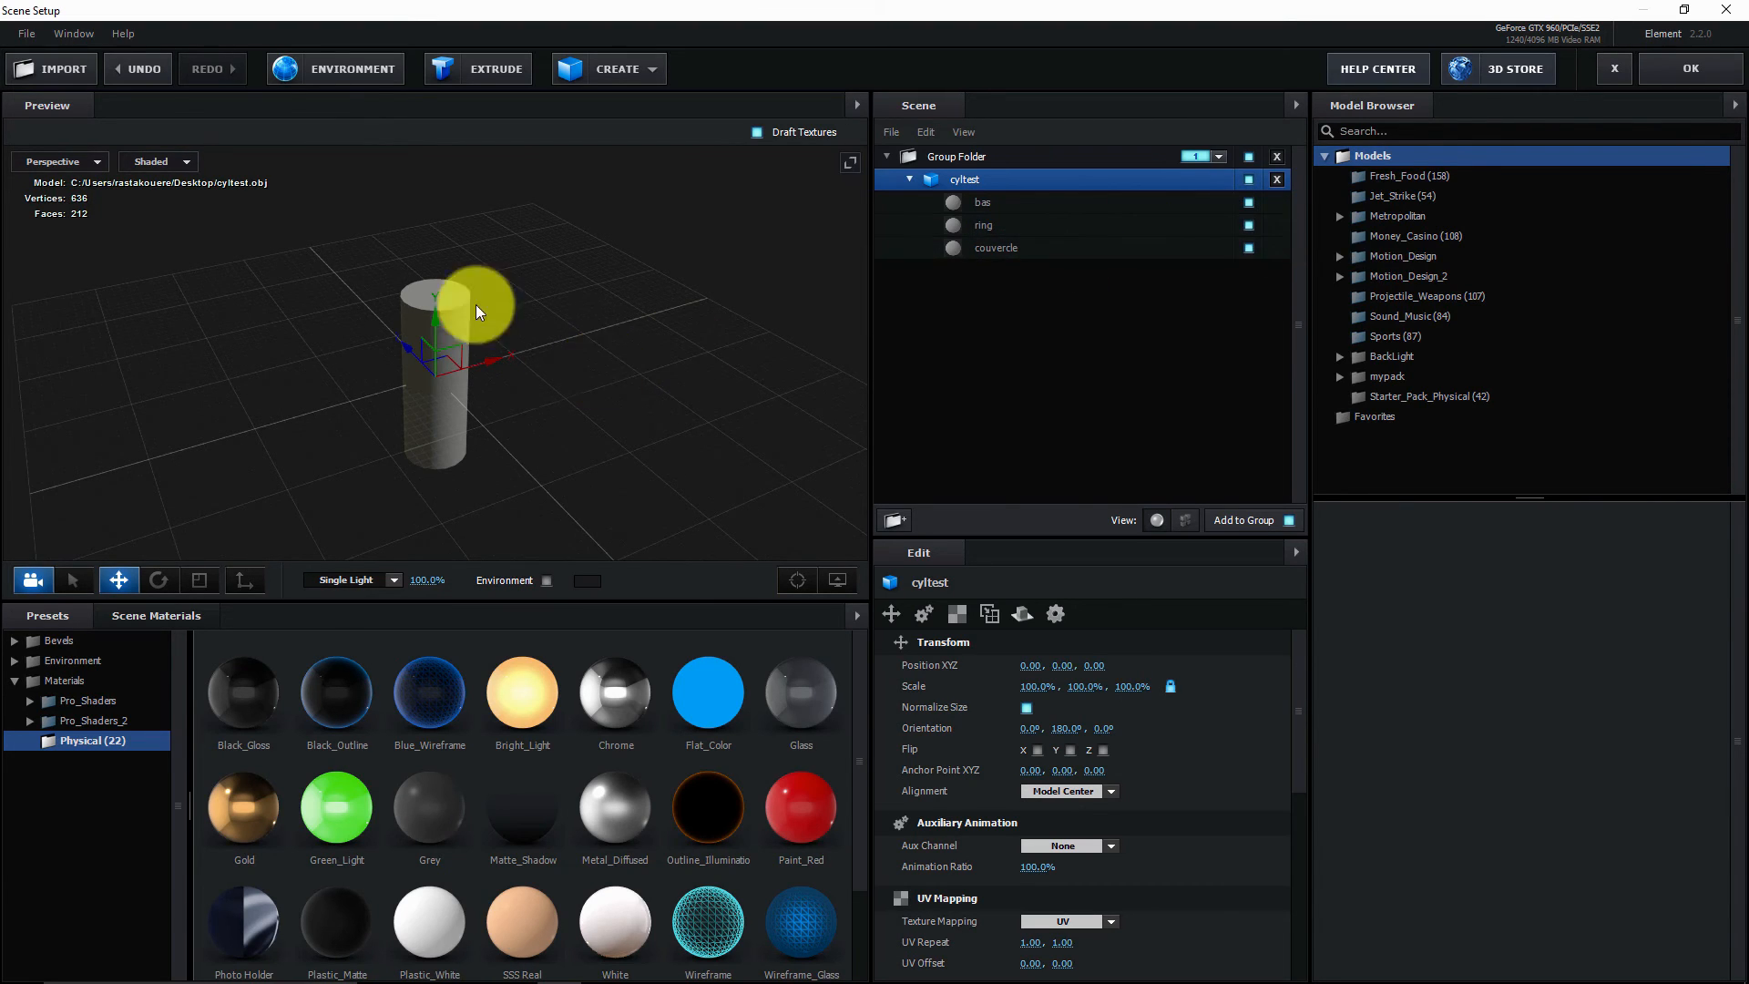
pyautogui.moveTo(534, 418); pyautogui.dragTo(550, 455)
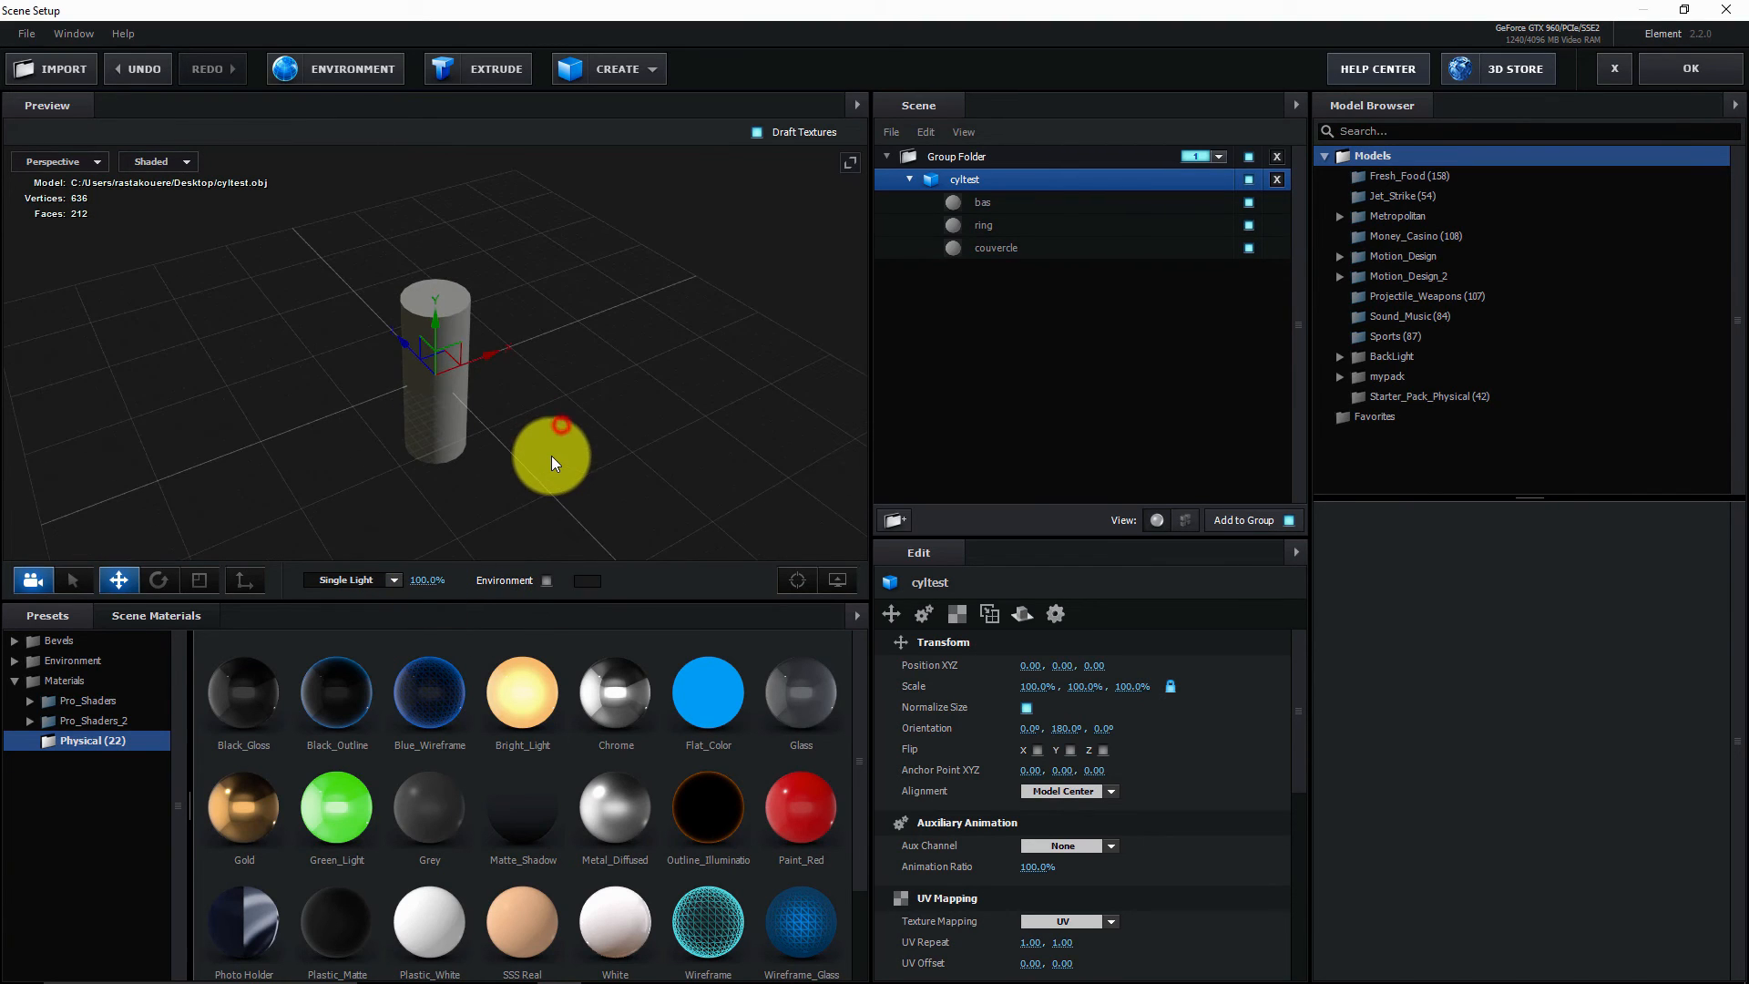
pyautogui.click(1249, 250)
pyautogui.click(1249, 249)
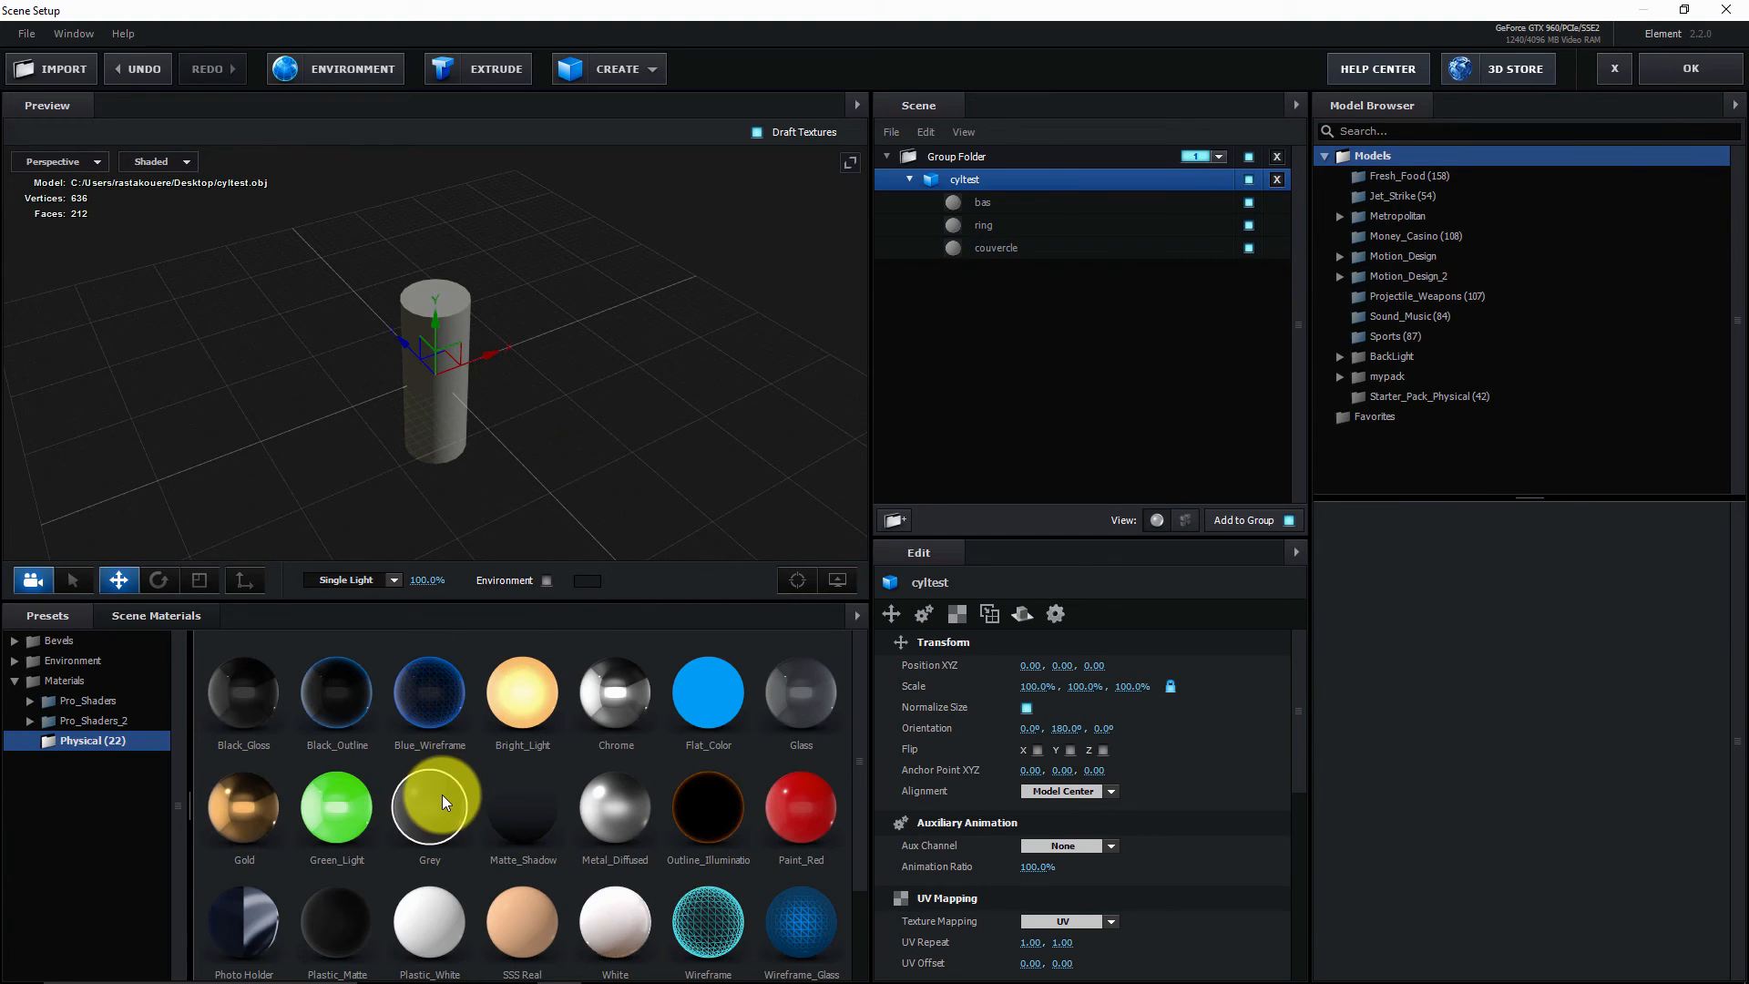
# - Apply the Bright_Light preset to all three materials of the cyltest model, and select the lid's material
pyautogui.scroll(-2, 599, 794)
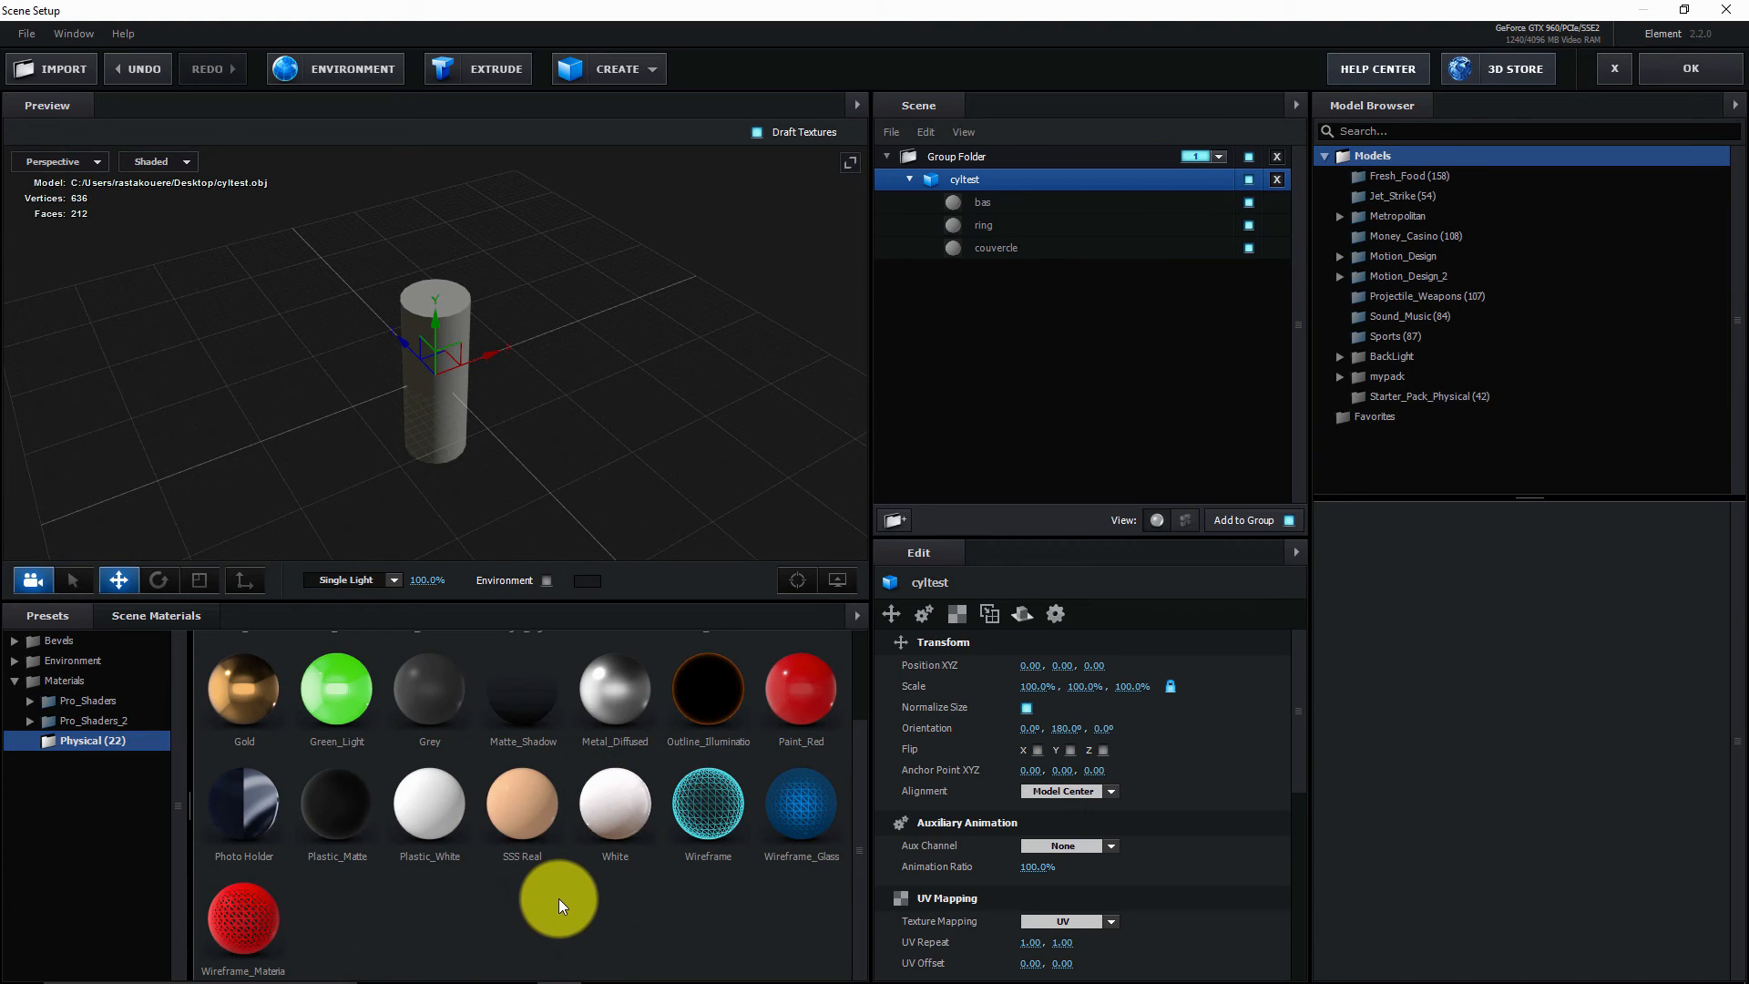
pyautogui.scroll(2, 348, 854)
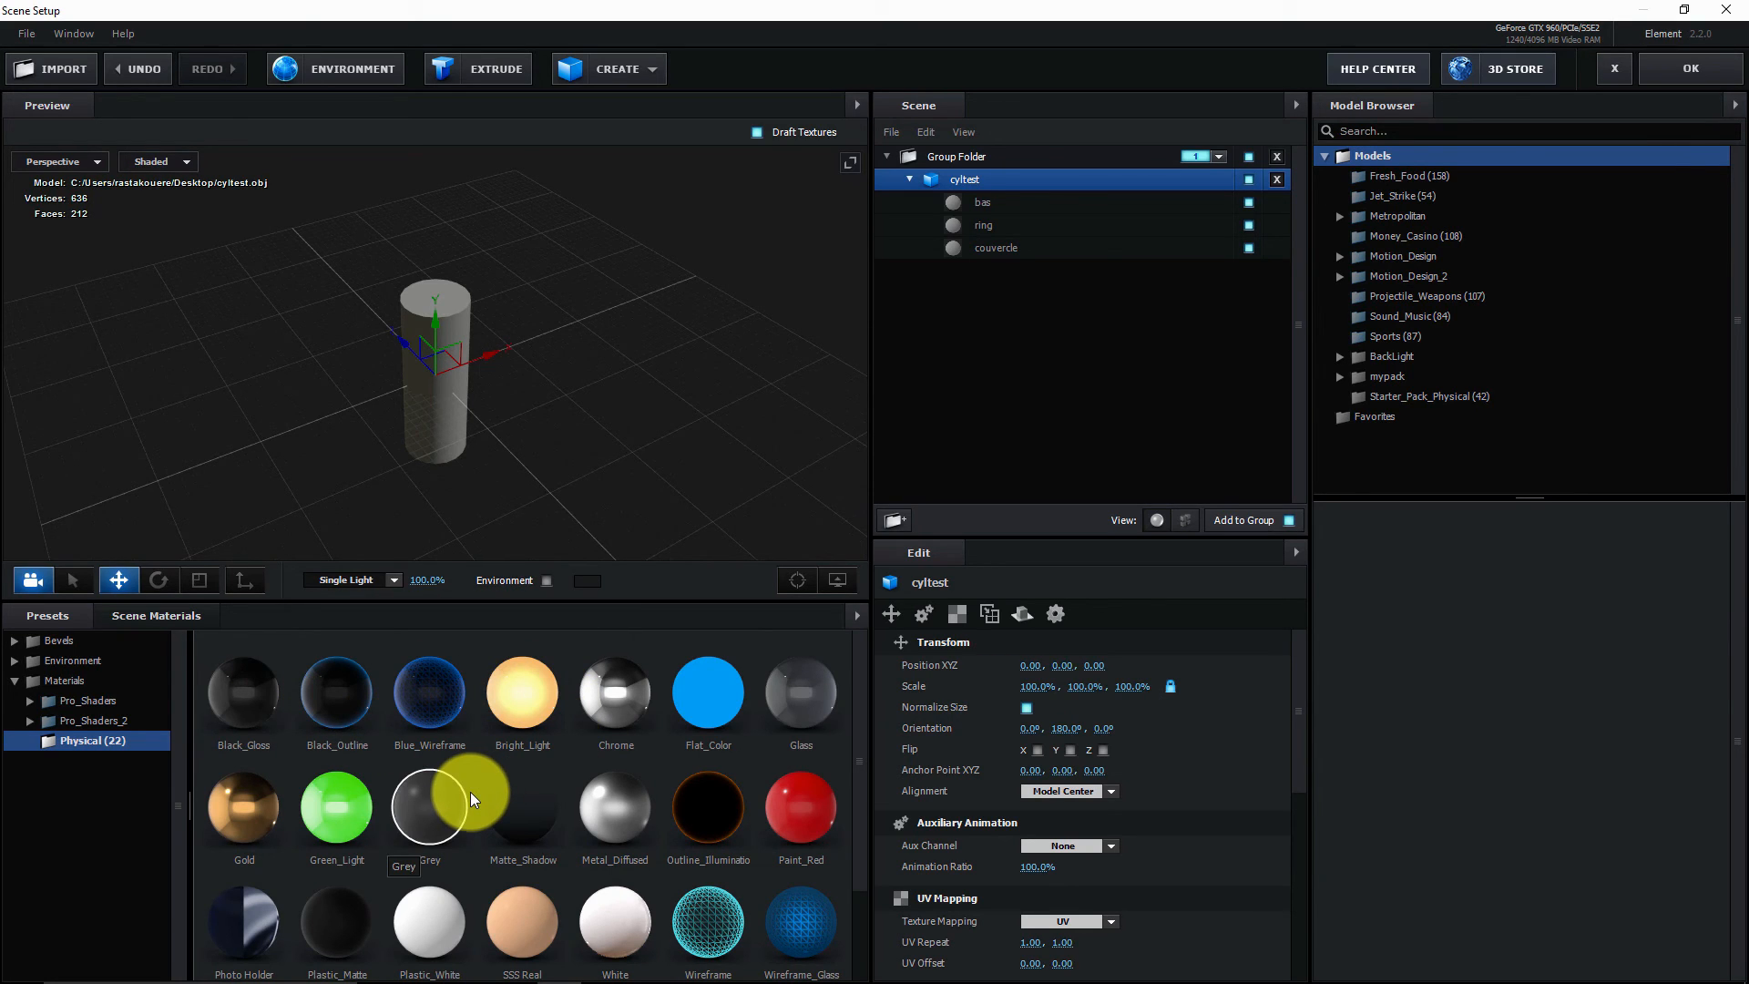
pyautogui.click(537, 693)
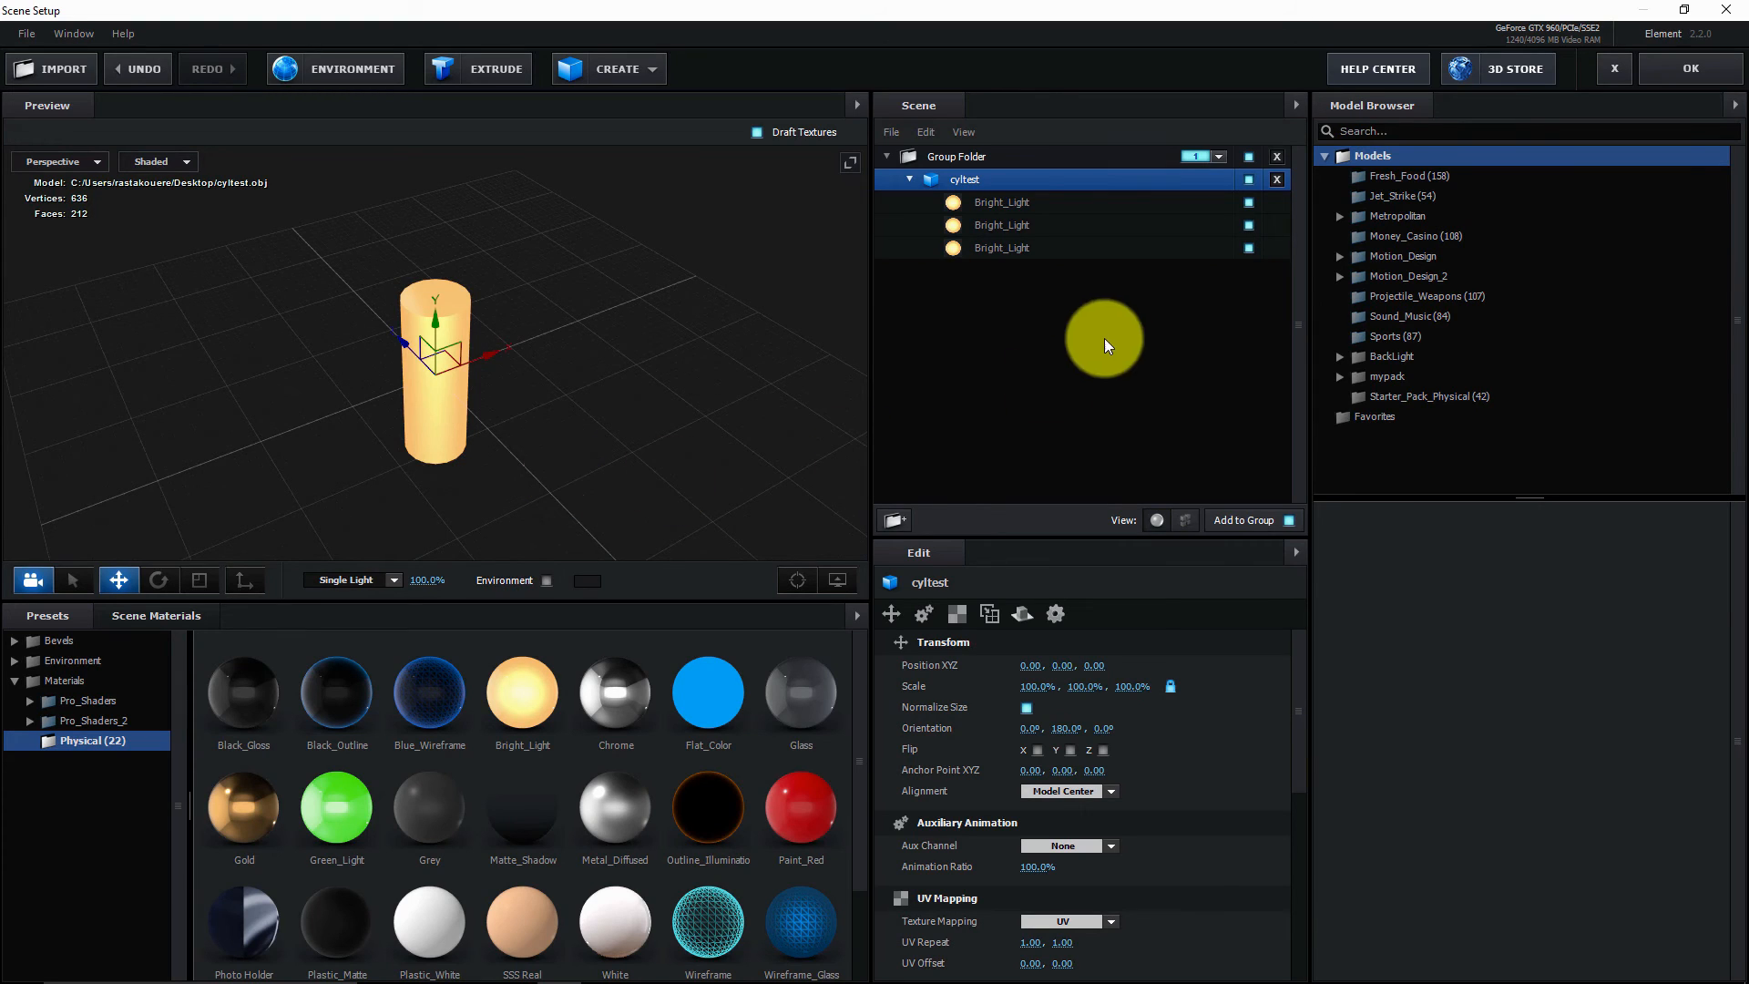
pyautogui.click(1019, 250)
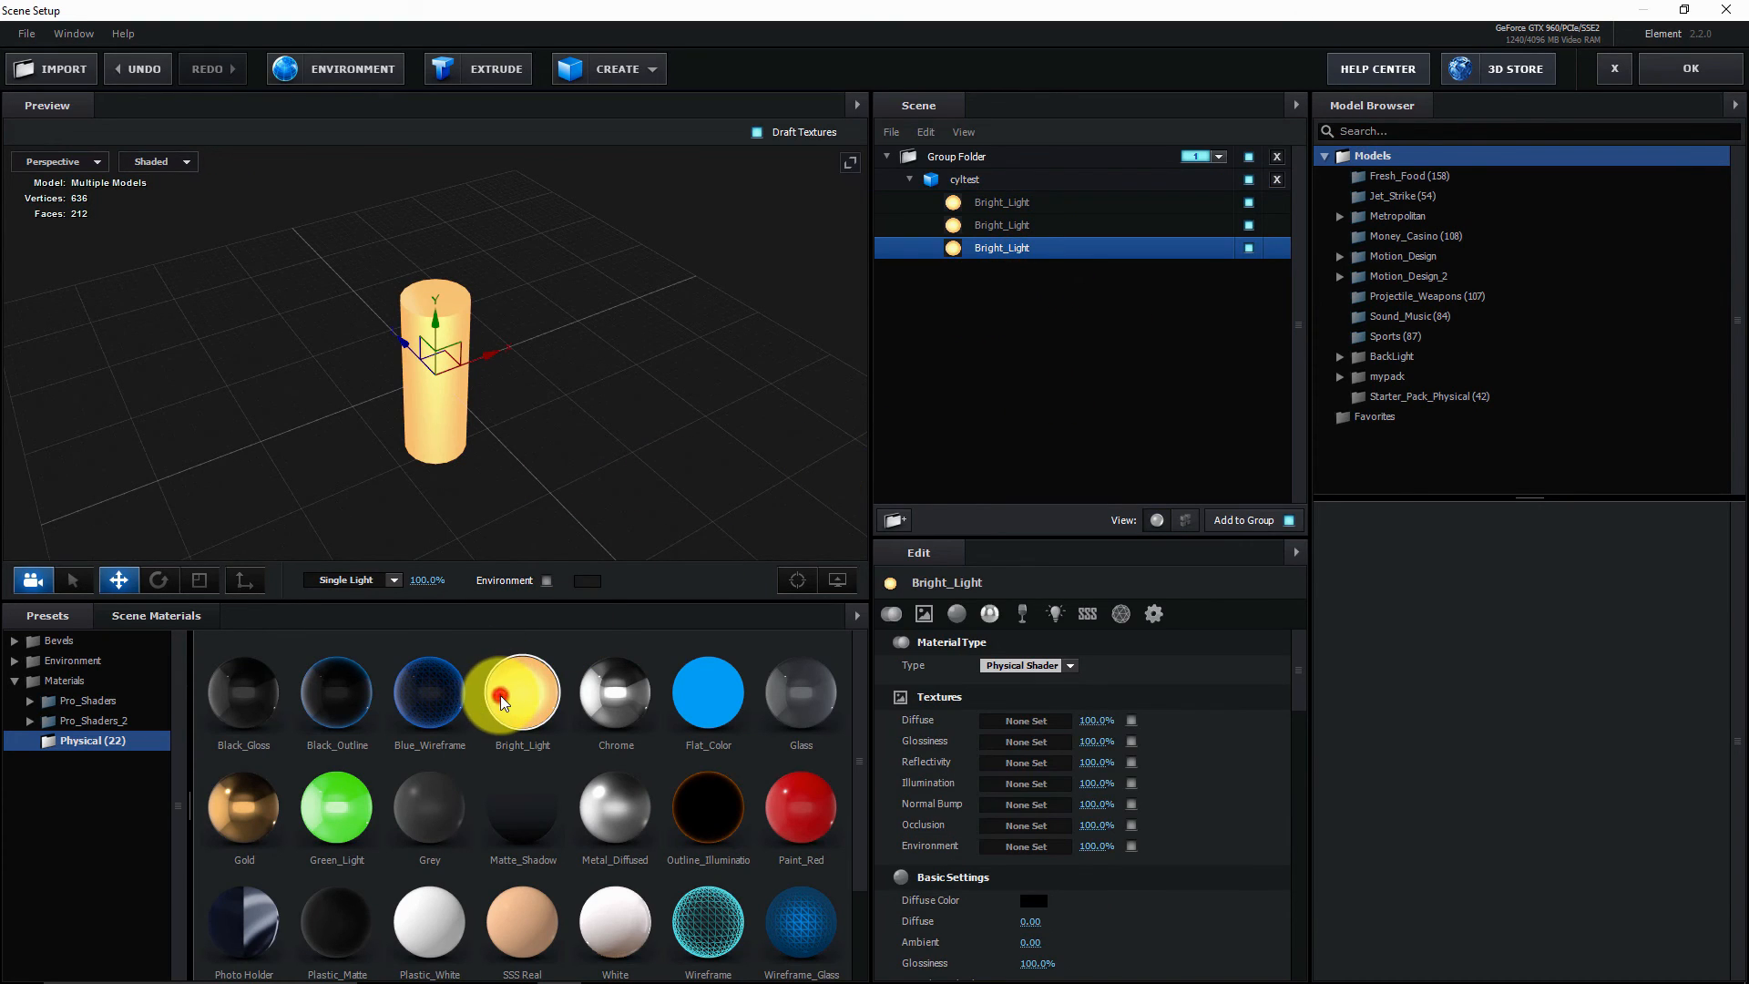
# - Undo Bright_Light on all three cyltest materials, and apply the Bright_Light preset to the couvercle material only
pyautogui.click(1013, 226)
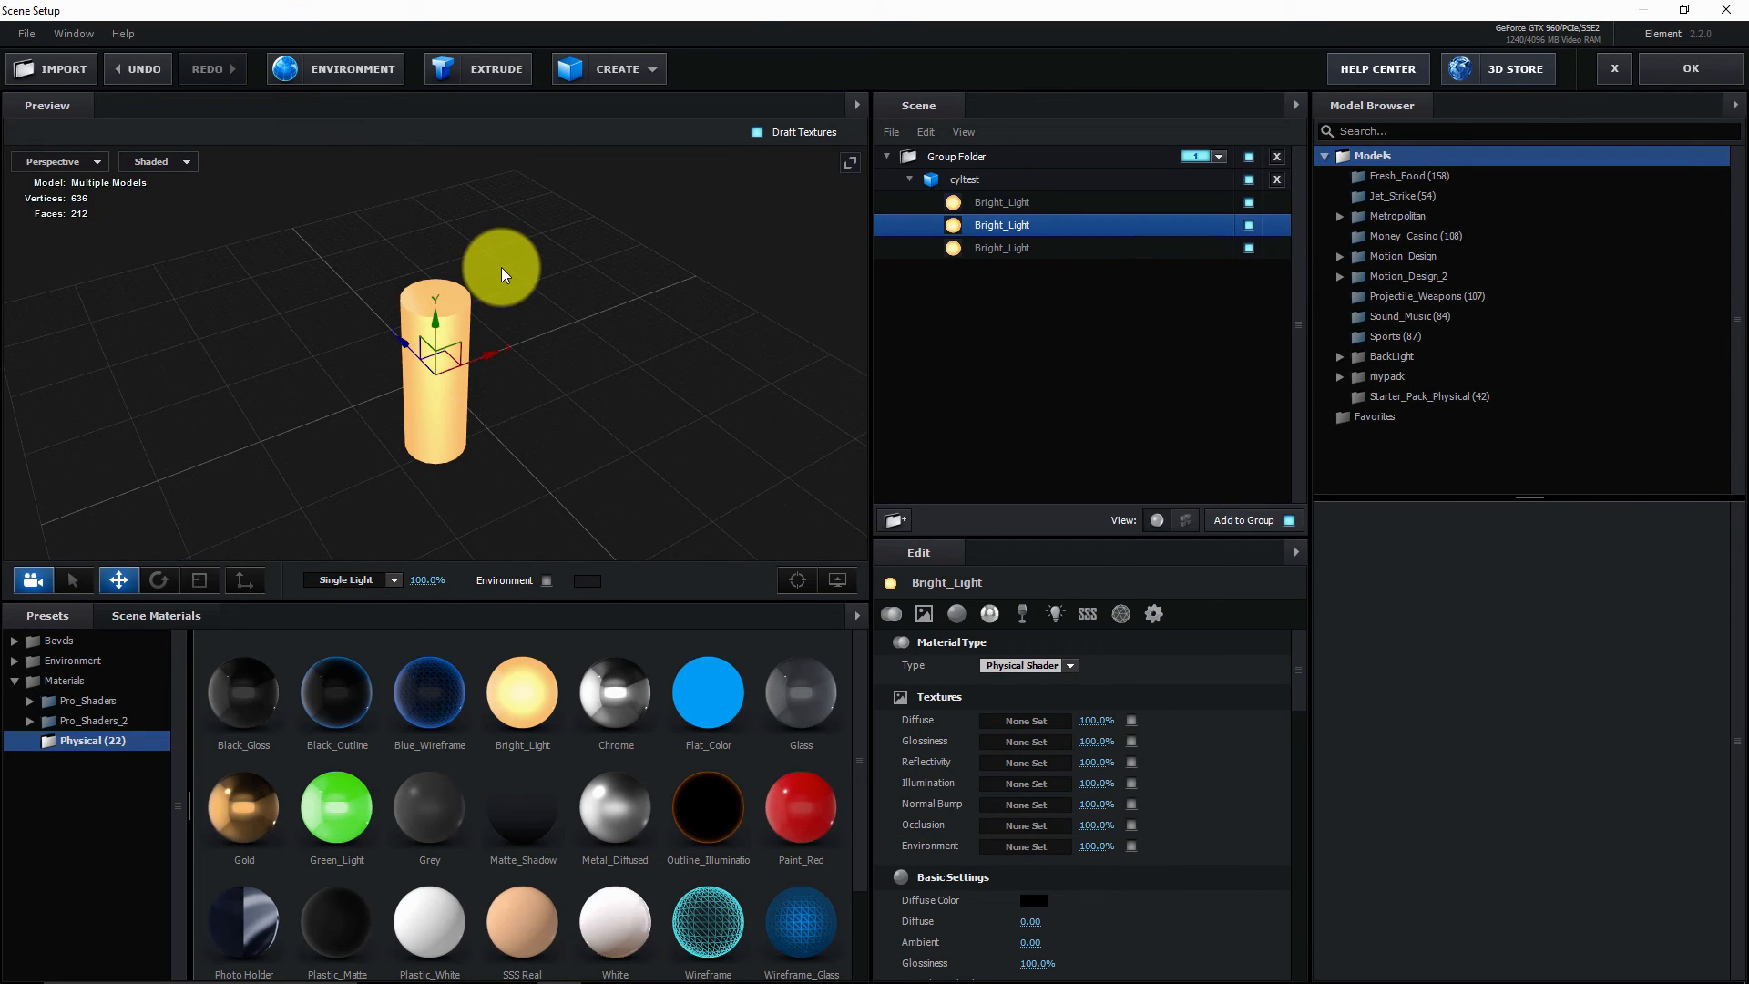
pyautogui.hotkey('ctrl', 'z')
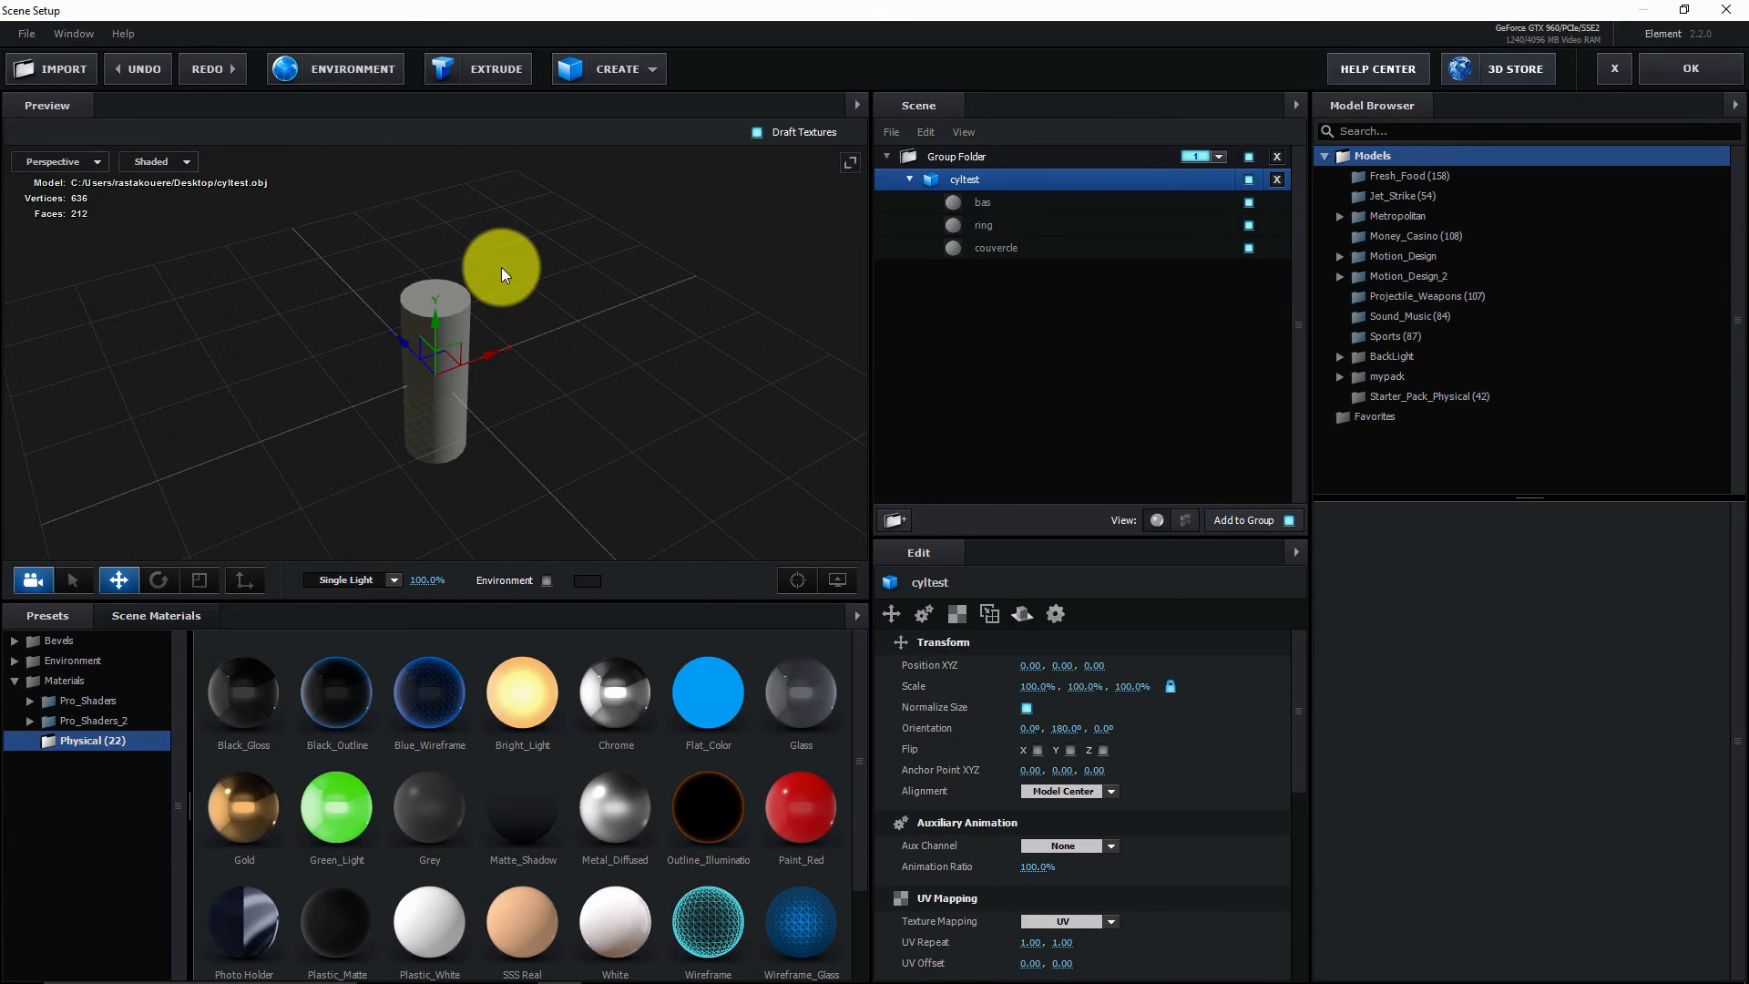
pyautogui.click(1050, 246)
pyautogui.click(514, 695)
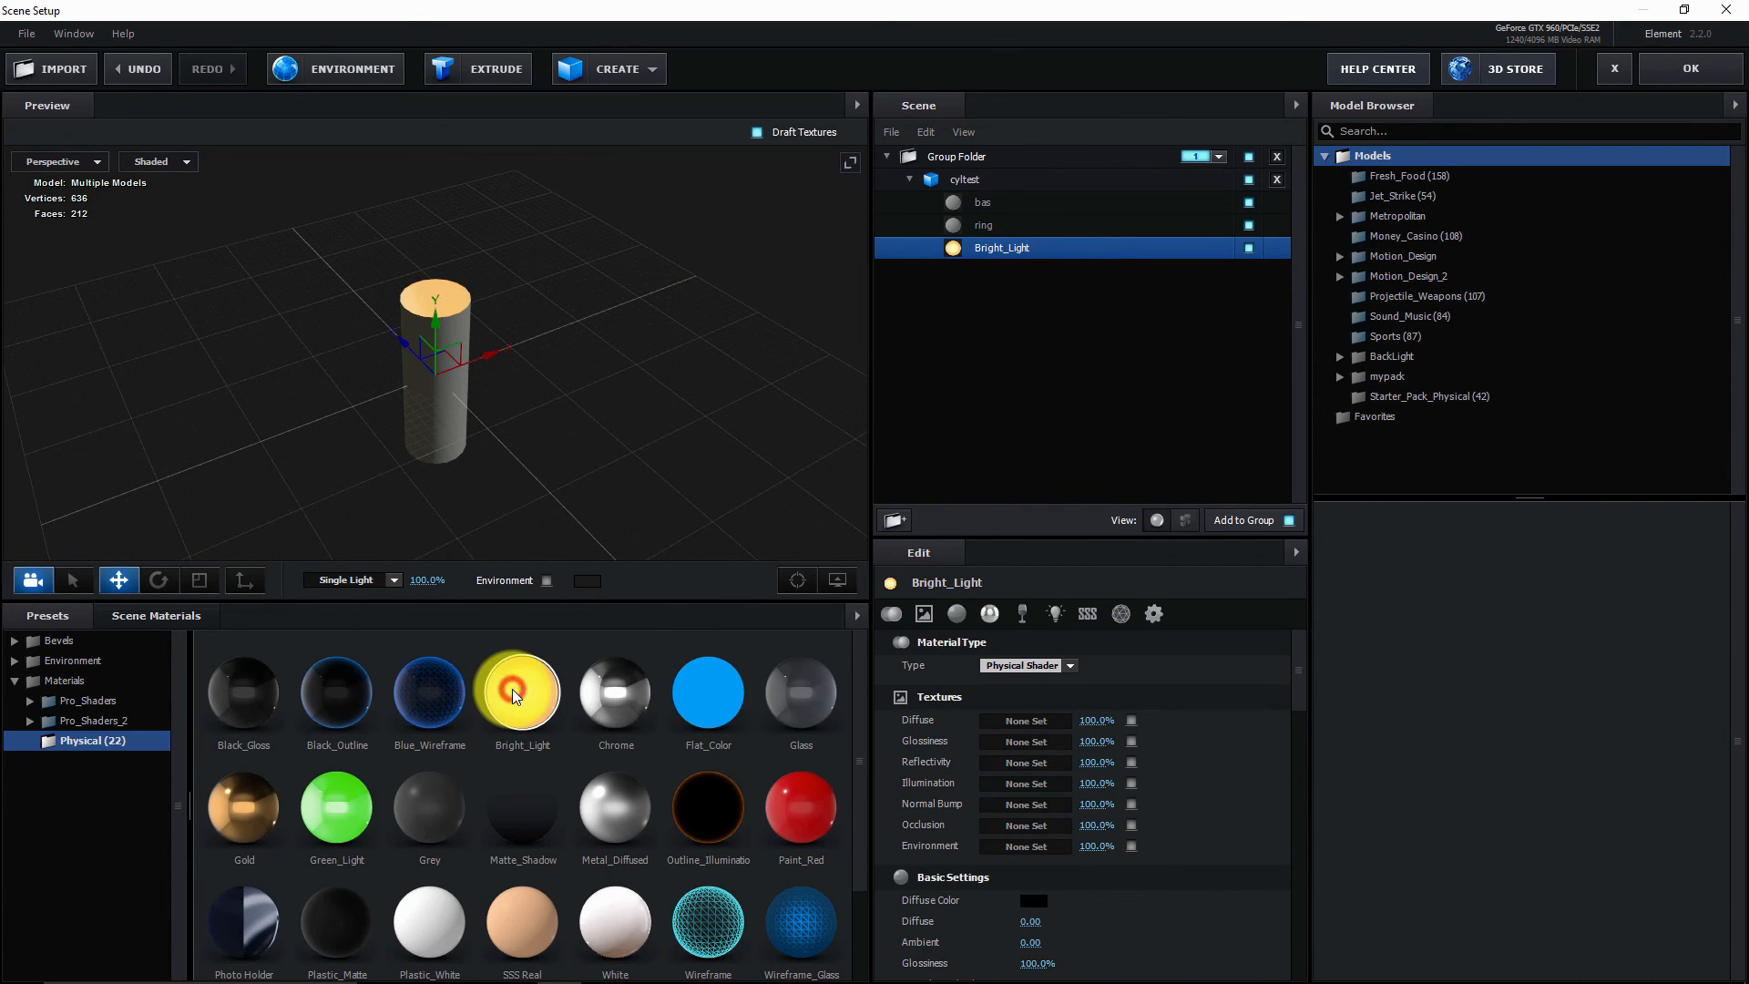
# - Try several Pro_Shaders_2 metal presets on the ring material and settle on metal_pannel_illum_01
pyautogui.click(1030, 226)
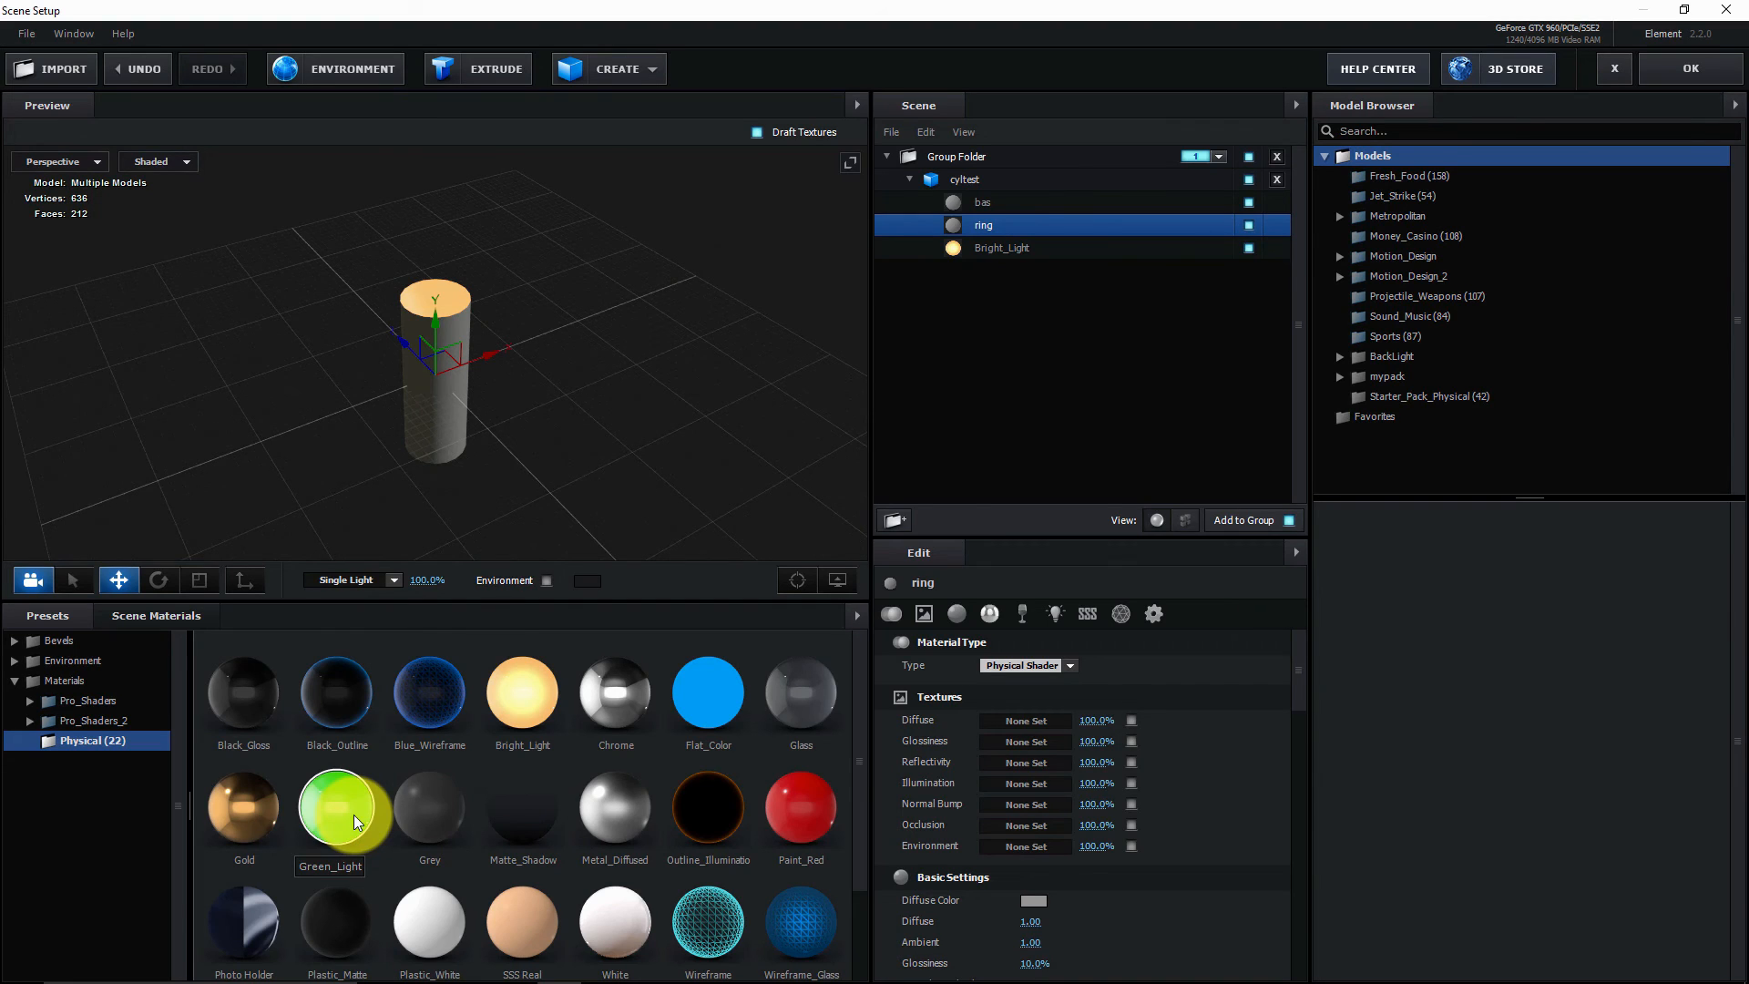
pyautogui.click(112, 721)
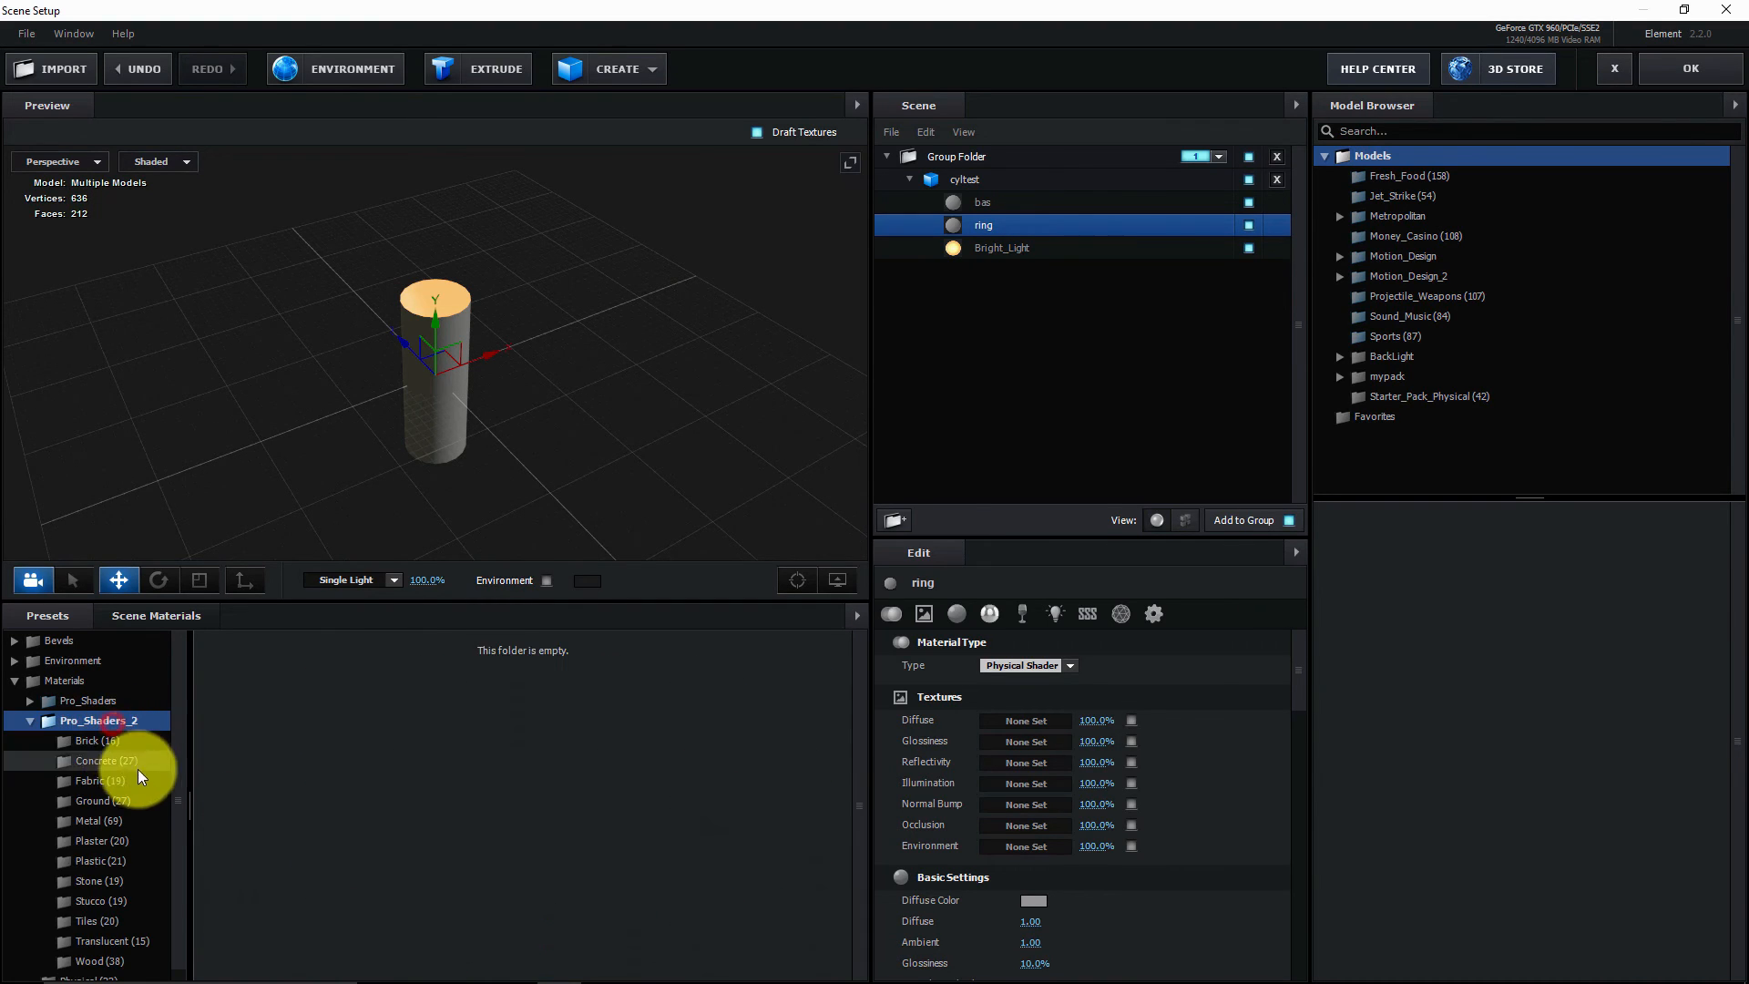
pyautogui.click(122, 820)
pyautogui.click(237, 807)
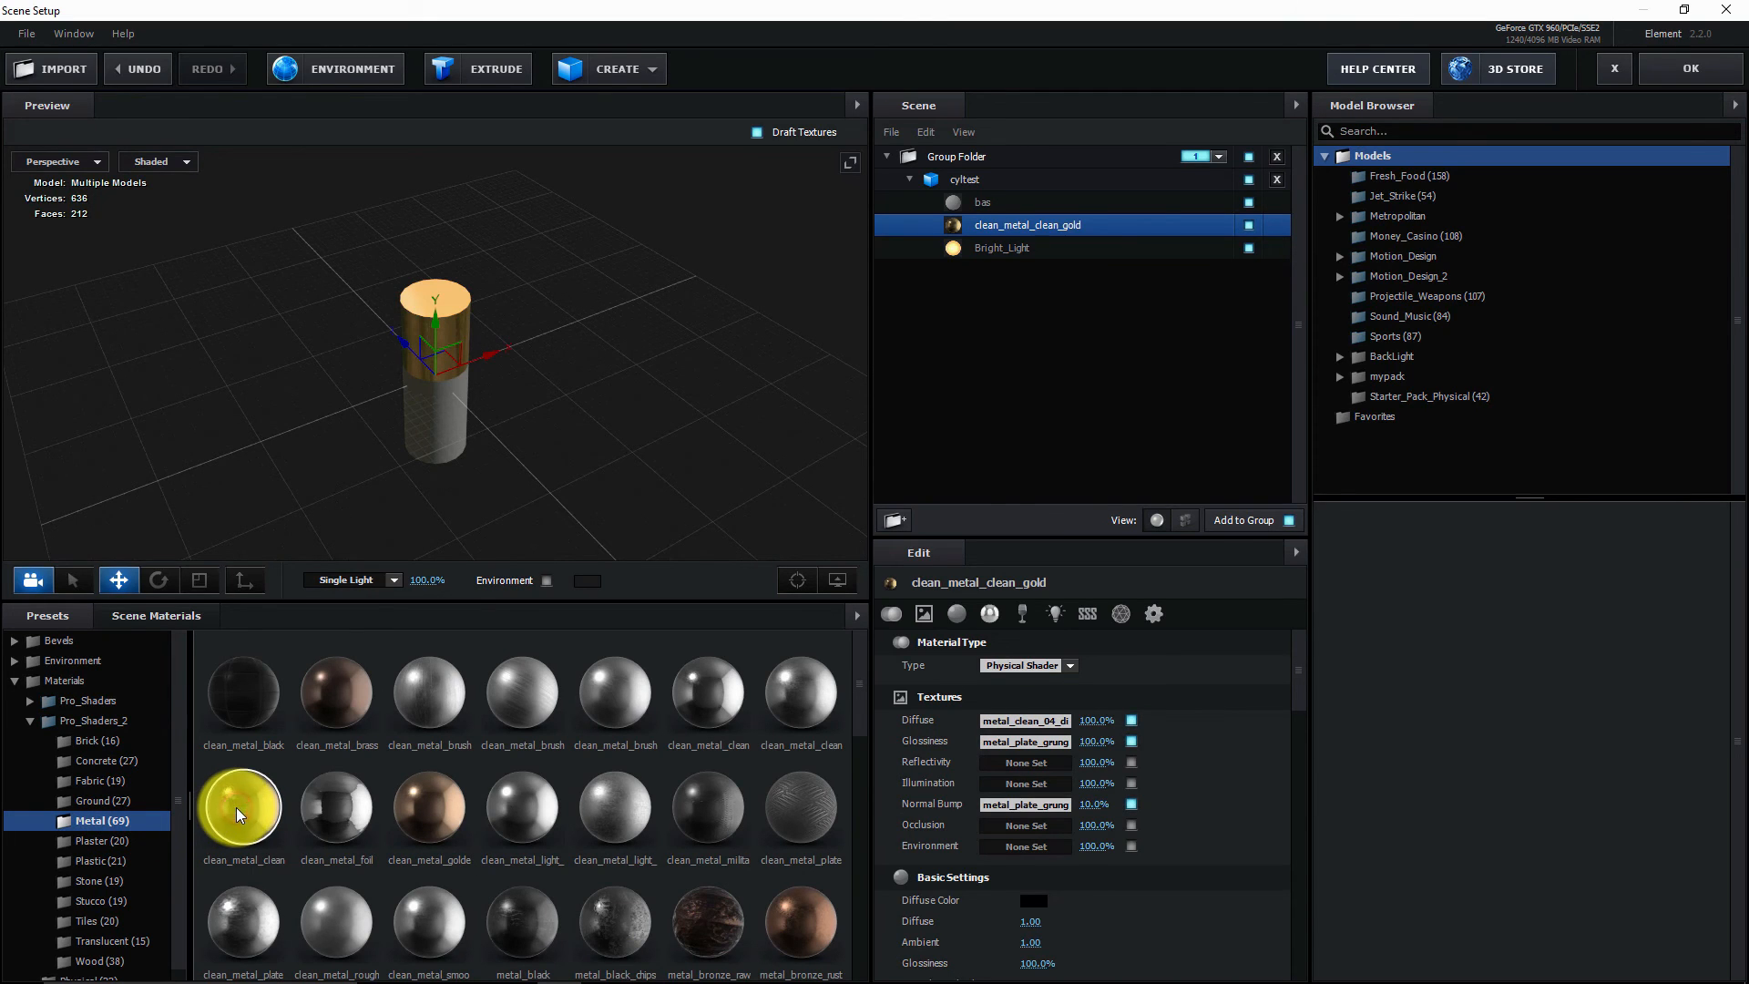
pyautogui.click(346, 810)
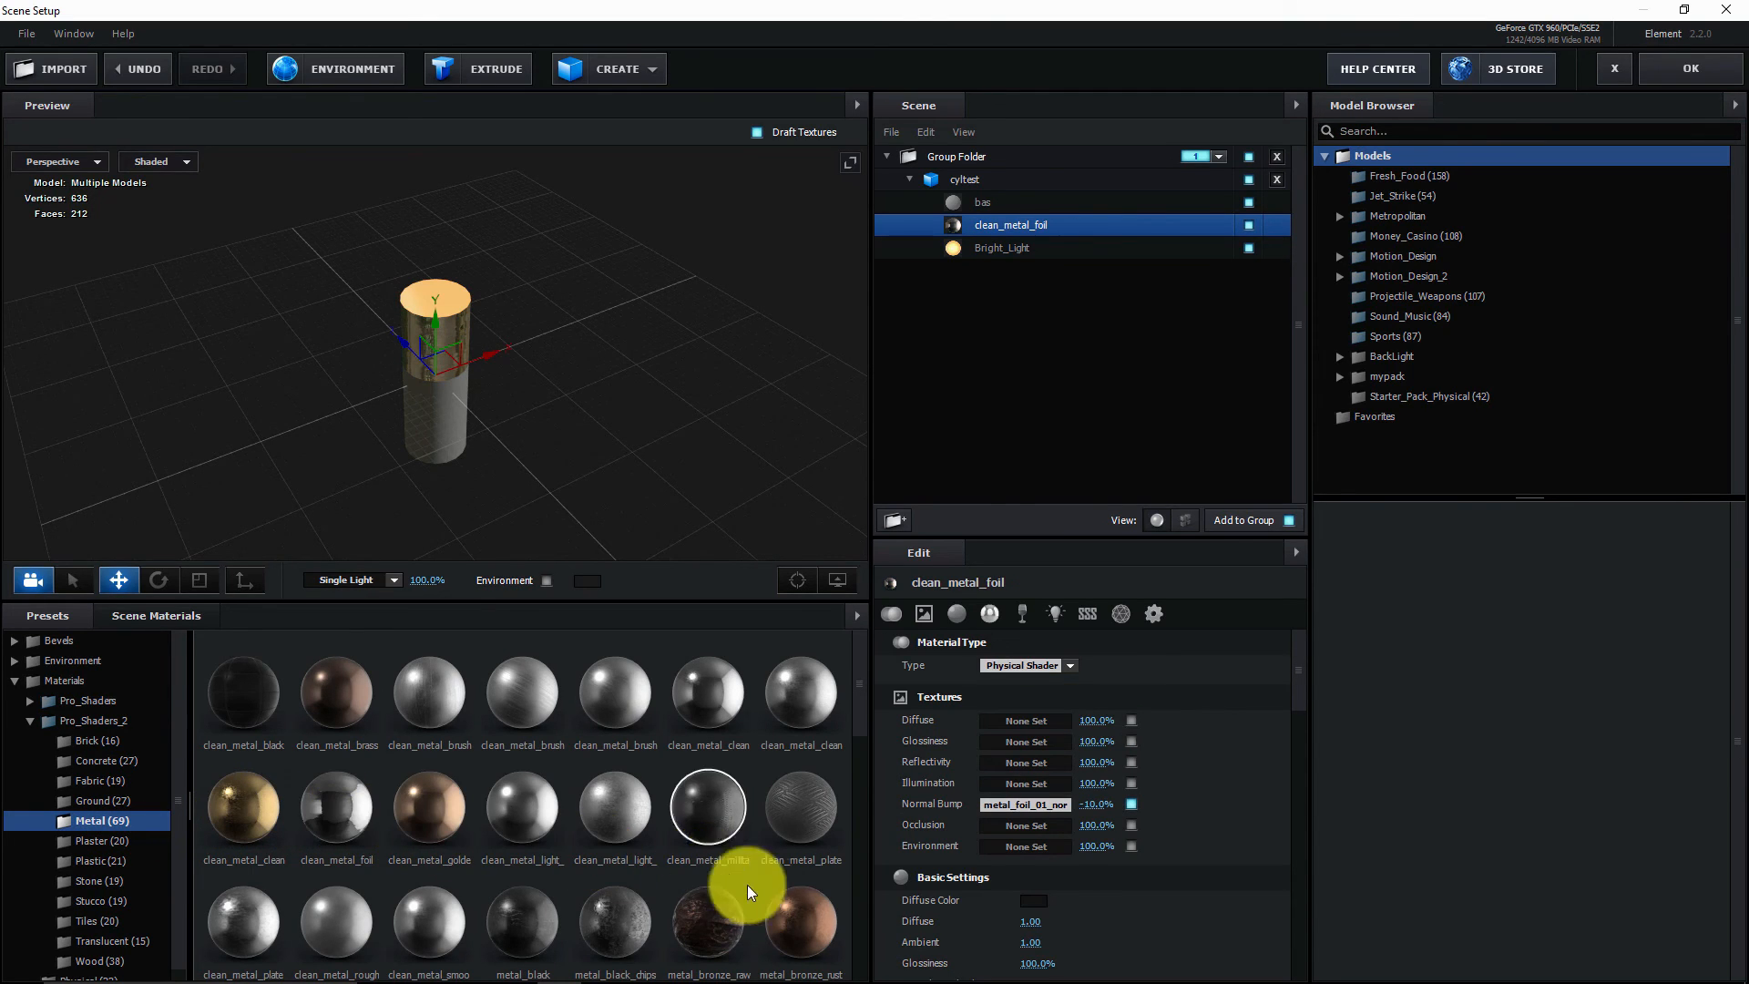
pyautogui.click(719, 916)
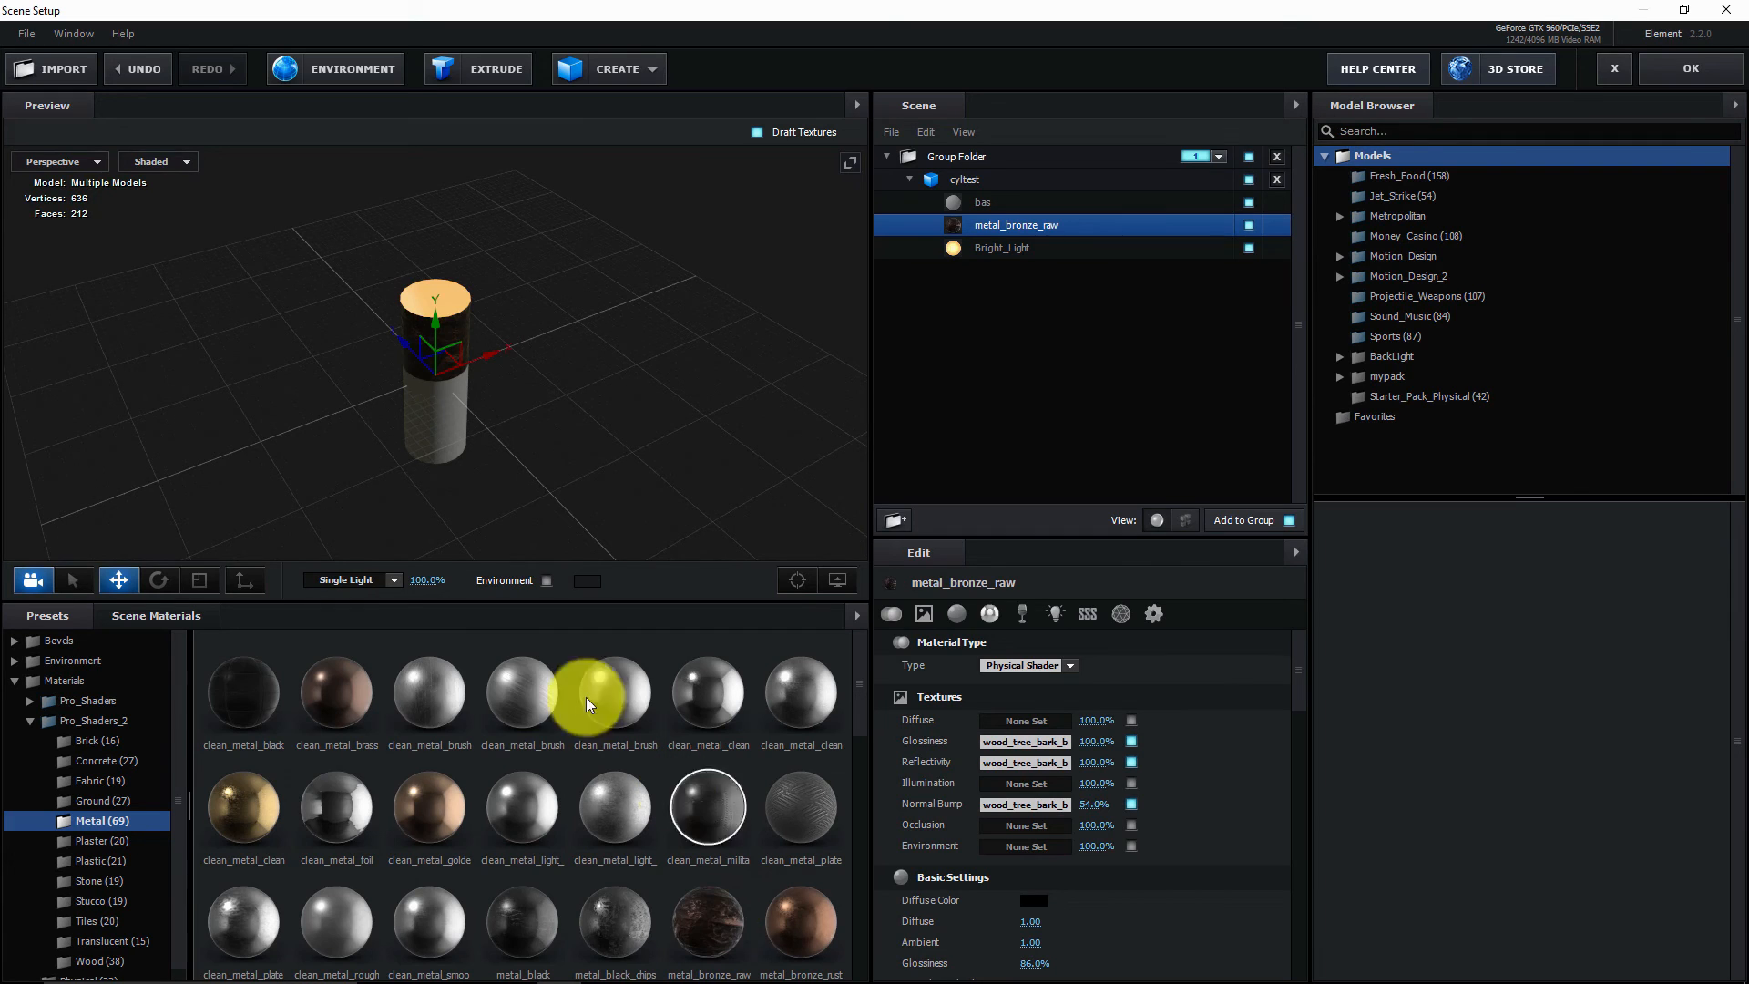
pyautogui.scroll(-2, 813, 796)
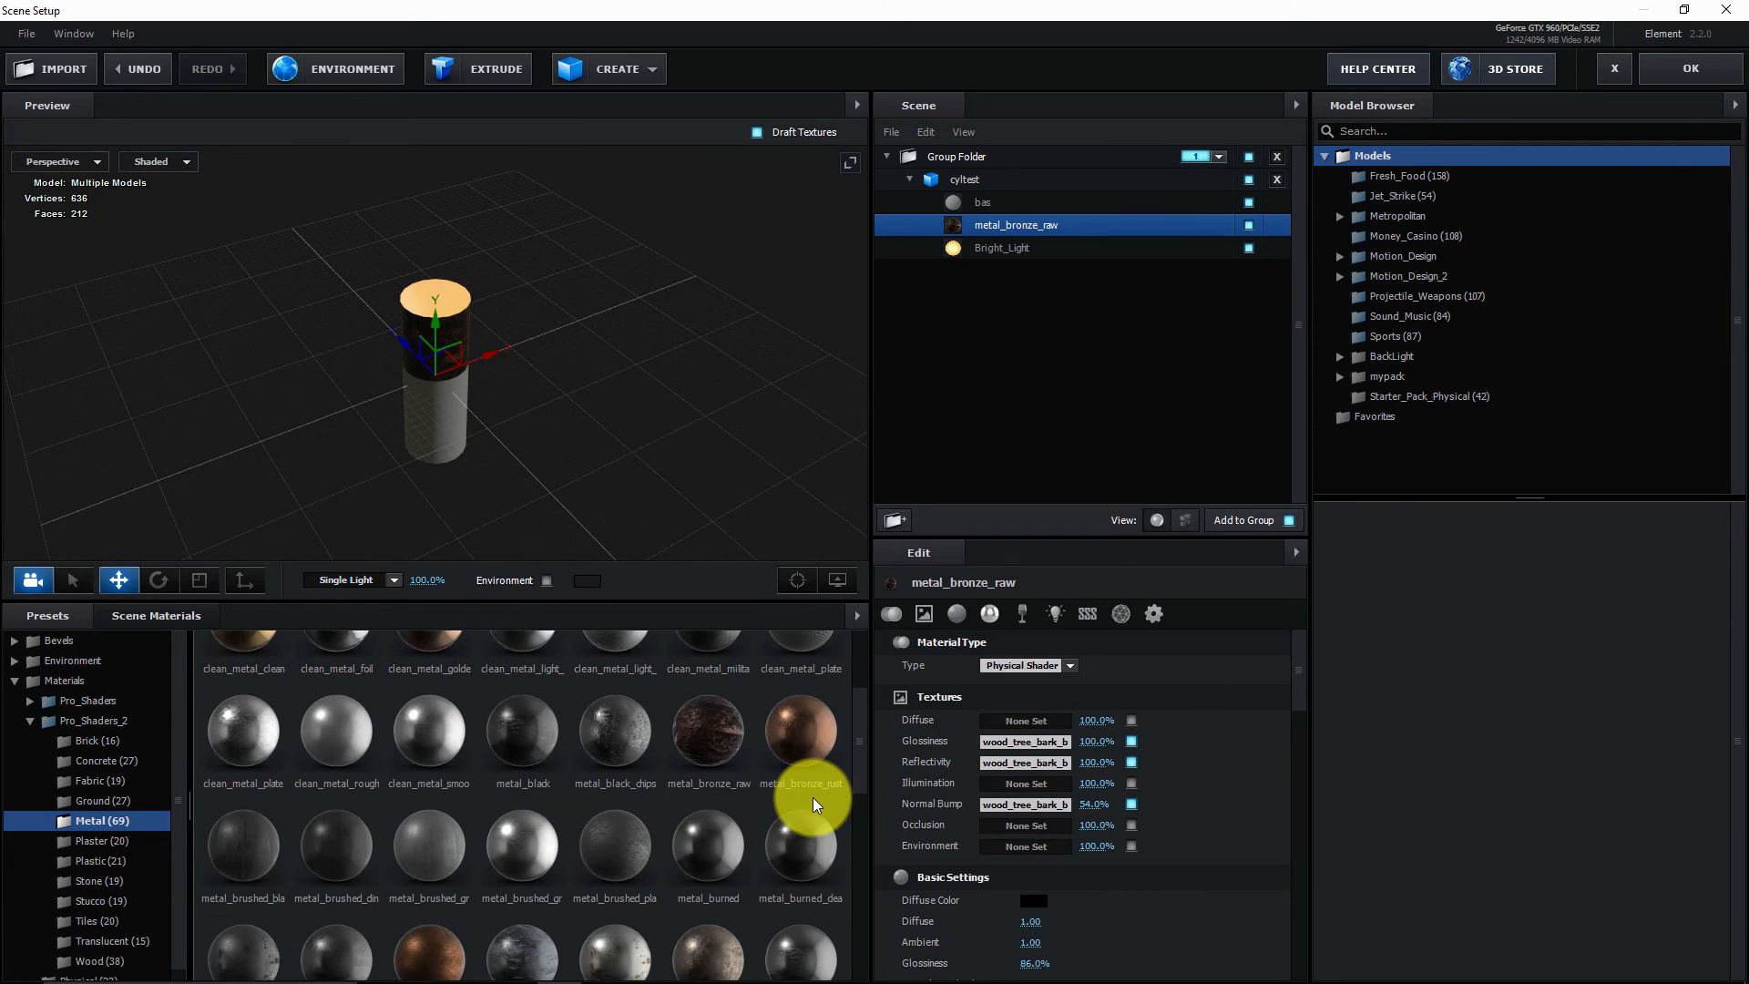
pyautogui.scroll(-4, 812, 796)
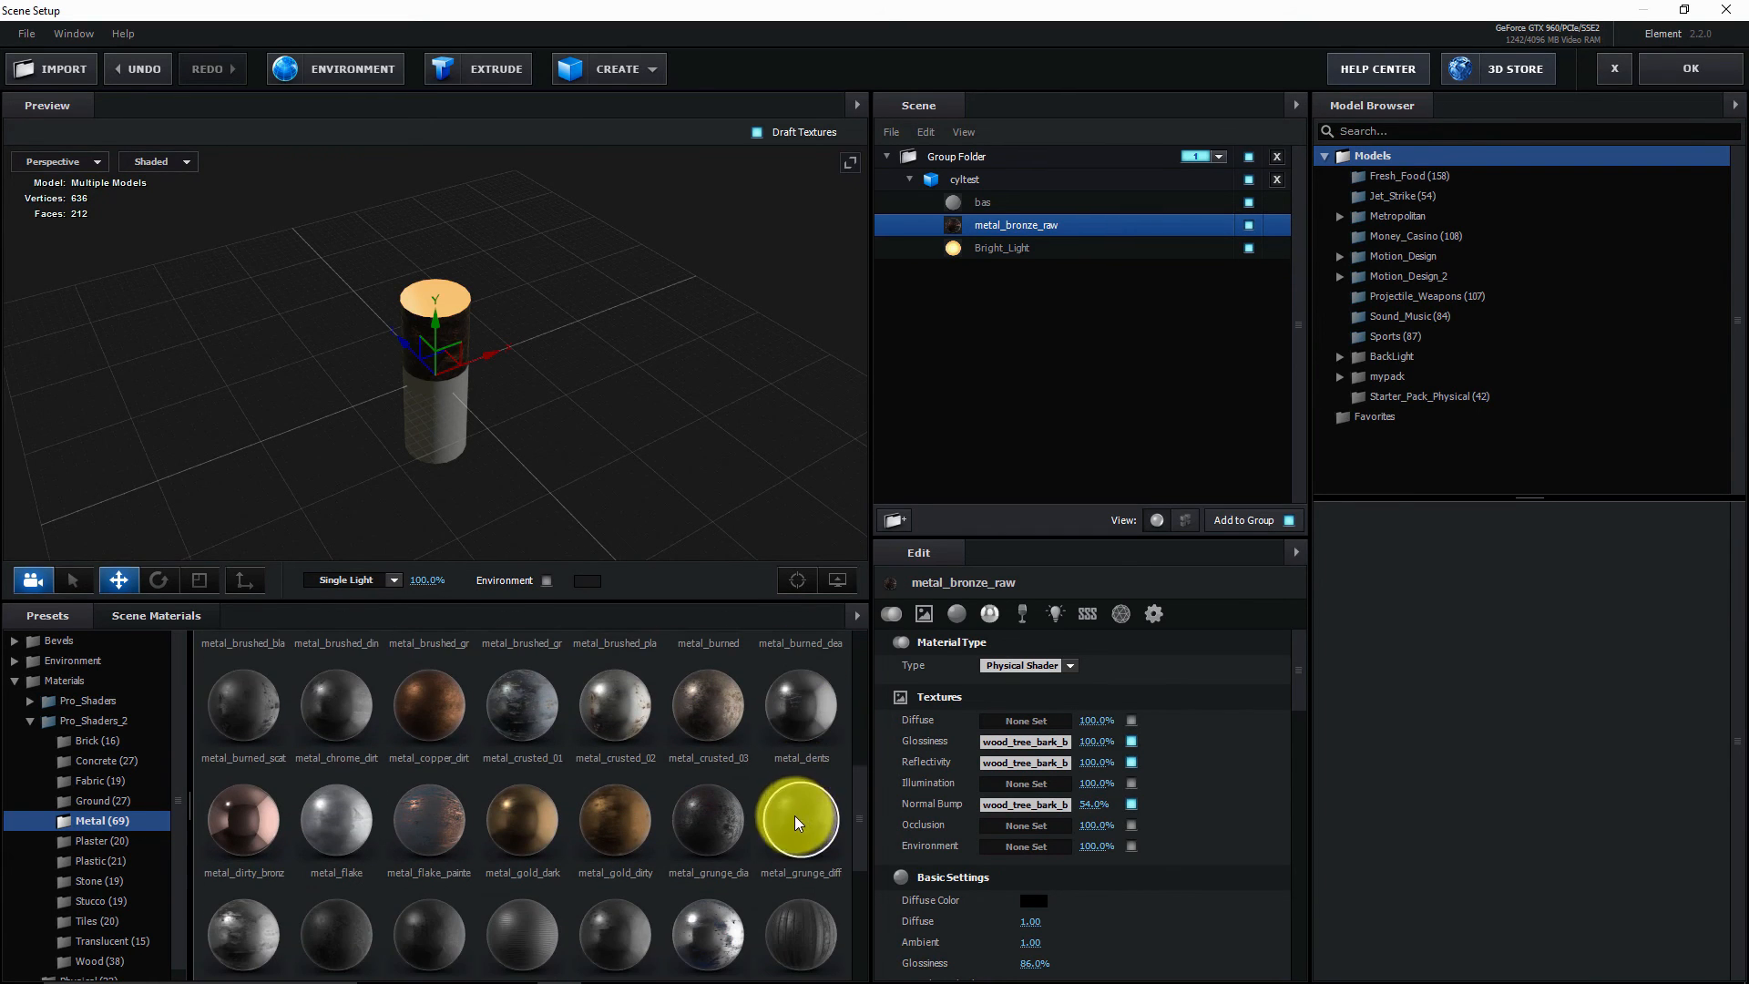
pyautogui.click(336, 922)
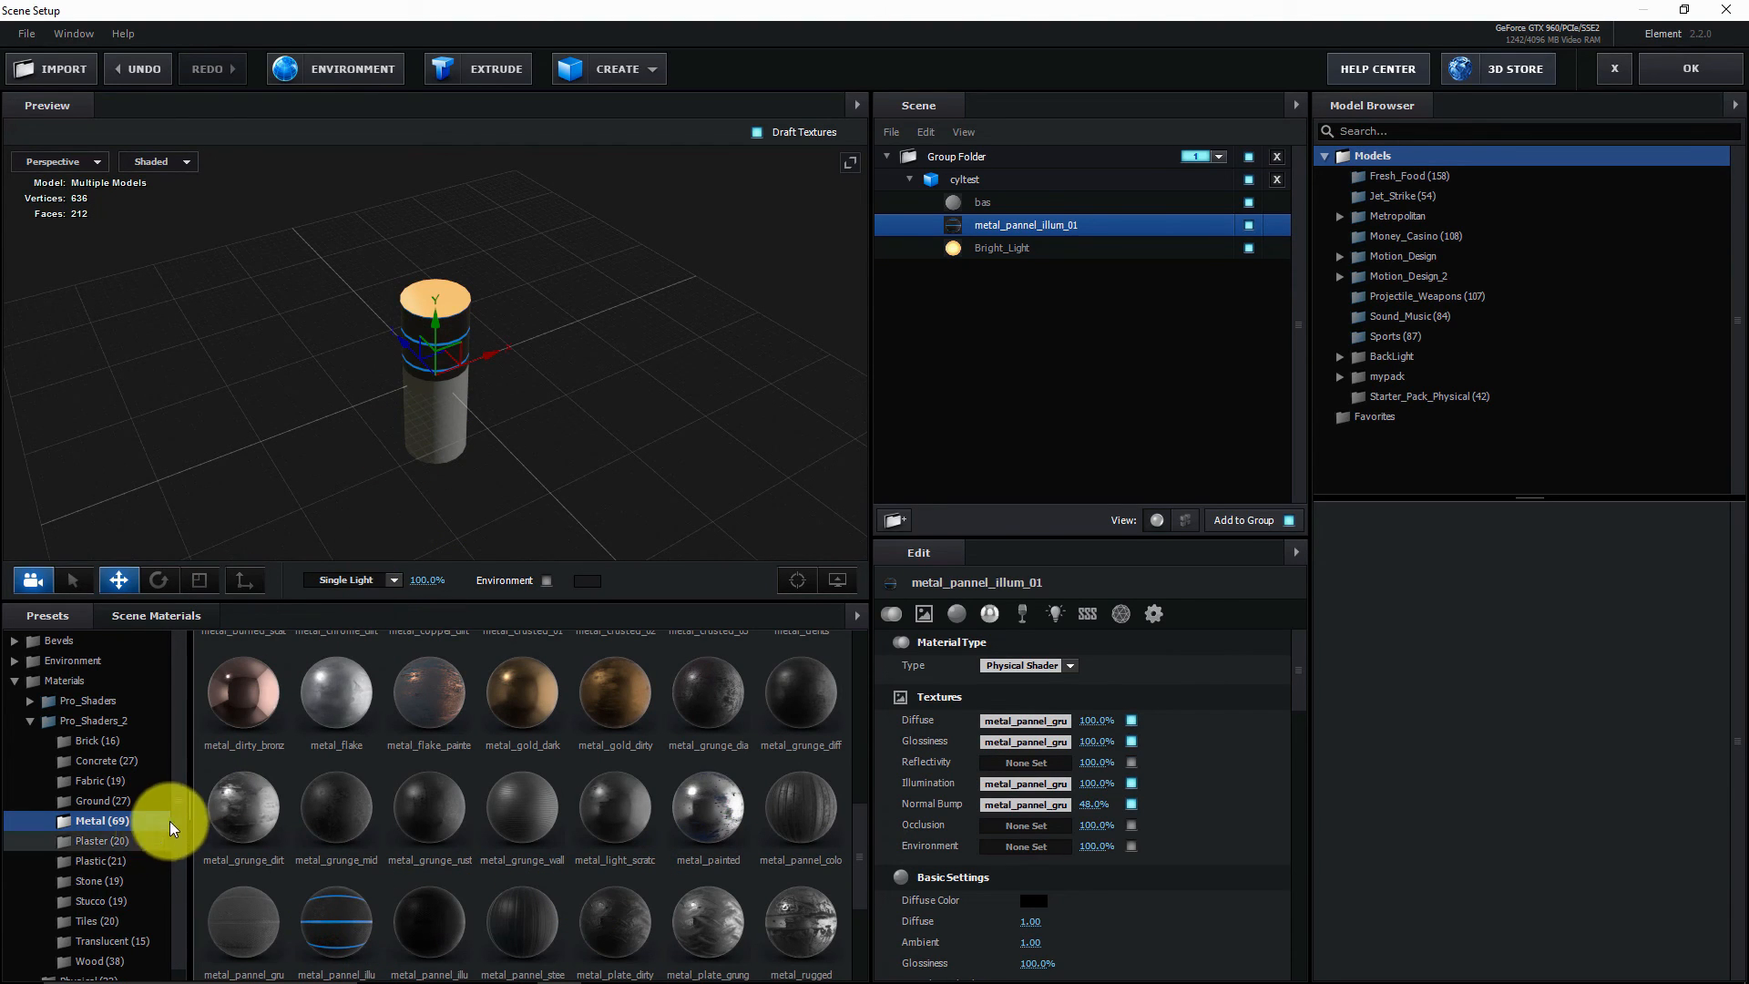
# - Try several Pro_Shaders_2 tile presets on the bas material and settle on tiles_ceramic_pattern_03
pyautogui.scroll(-1, 182, 811)
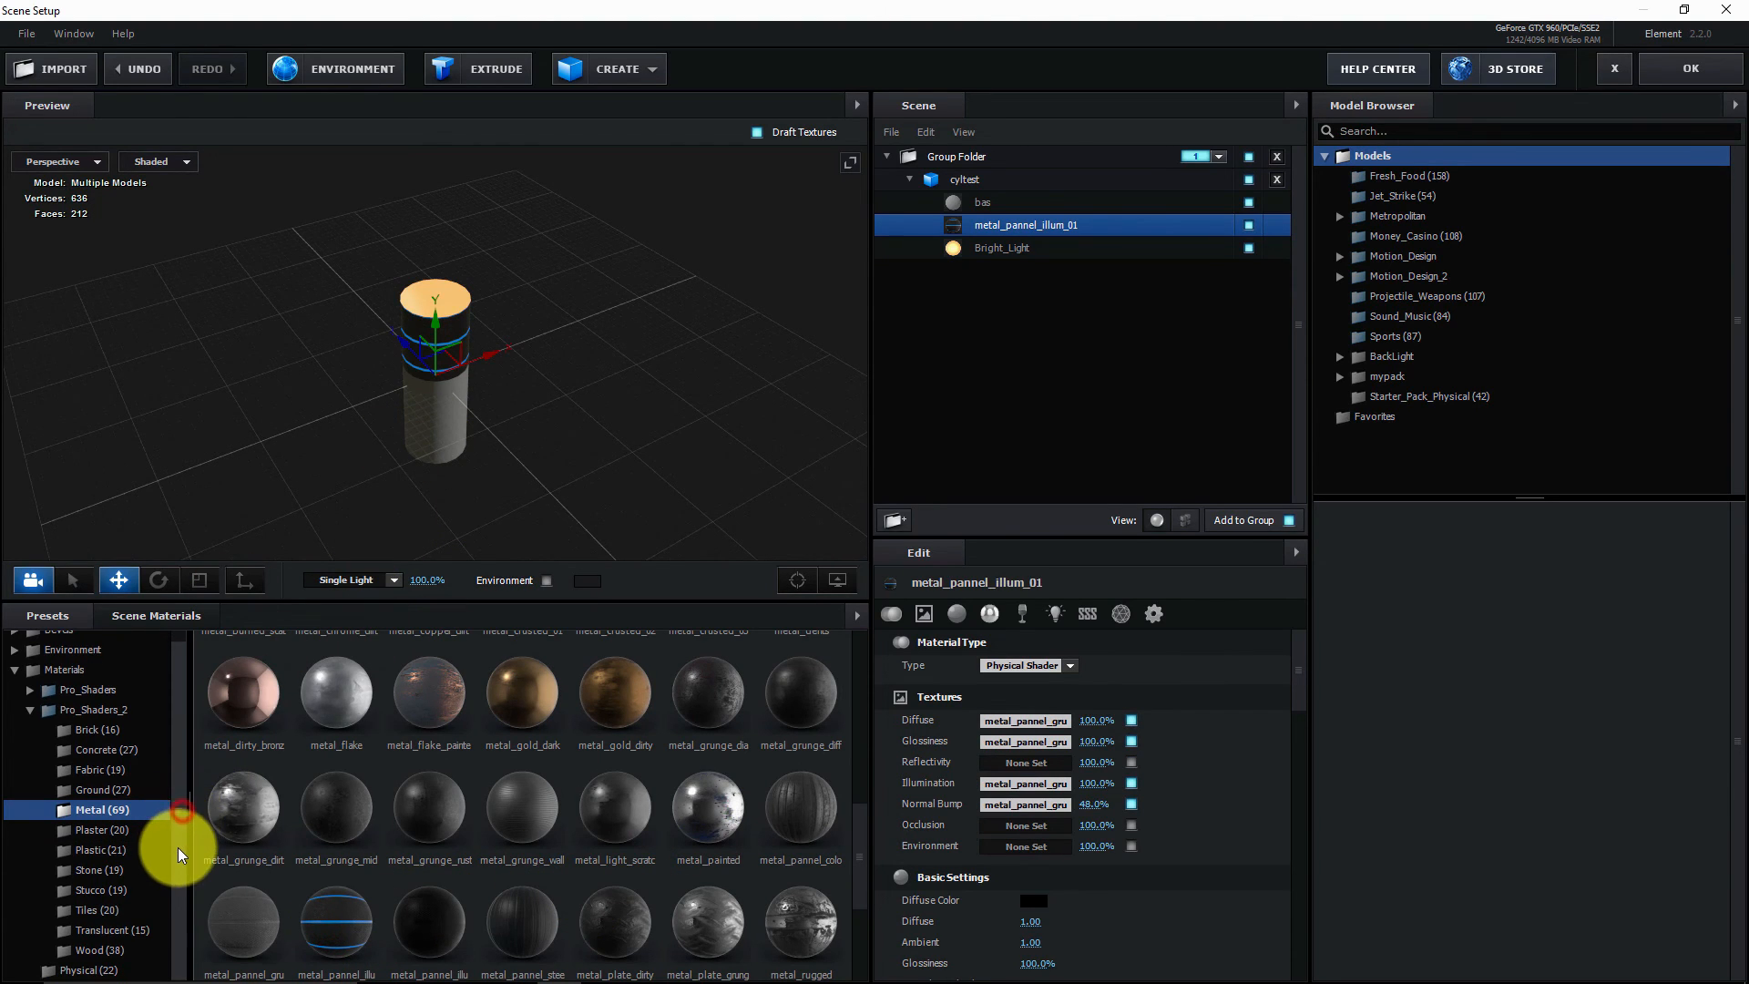
pyautogui.click(29, 713)
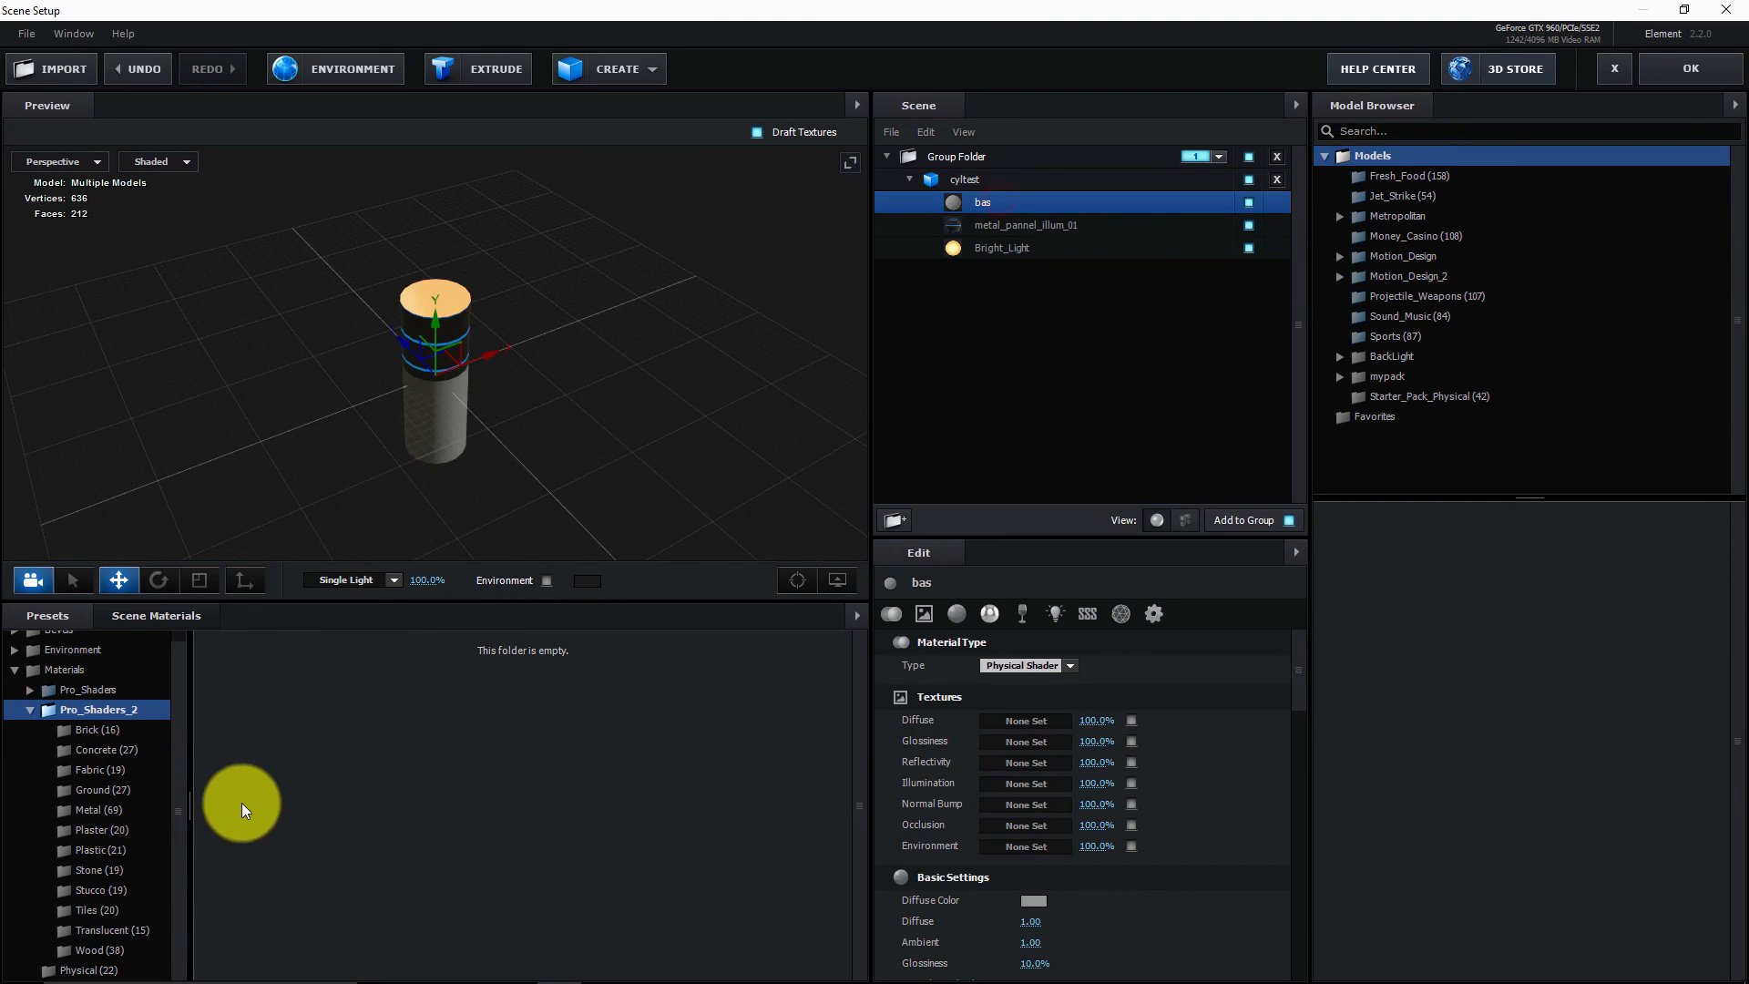
pyautogui.click(111, 847)
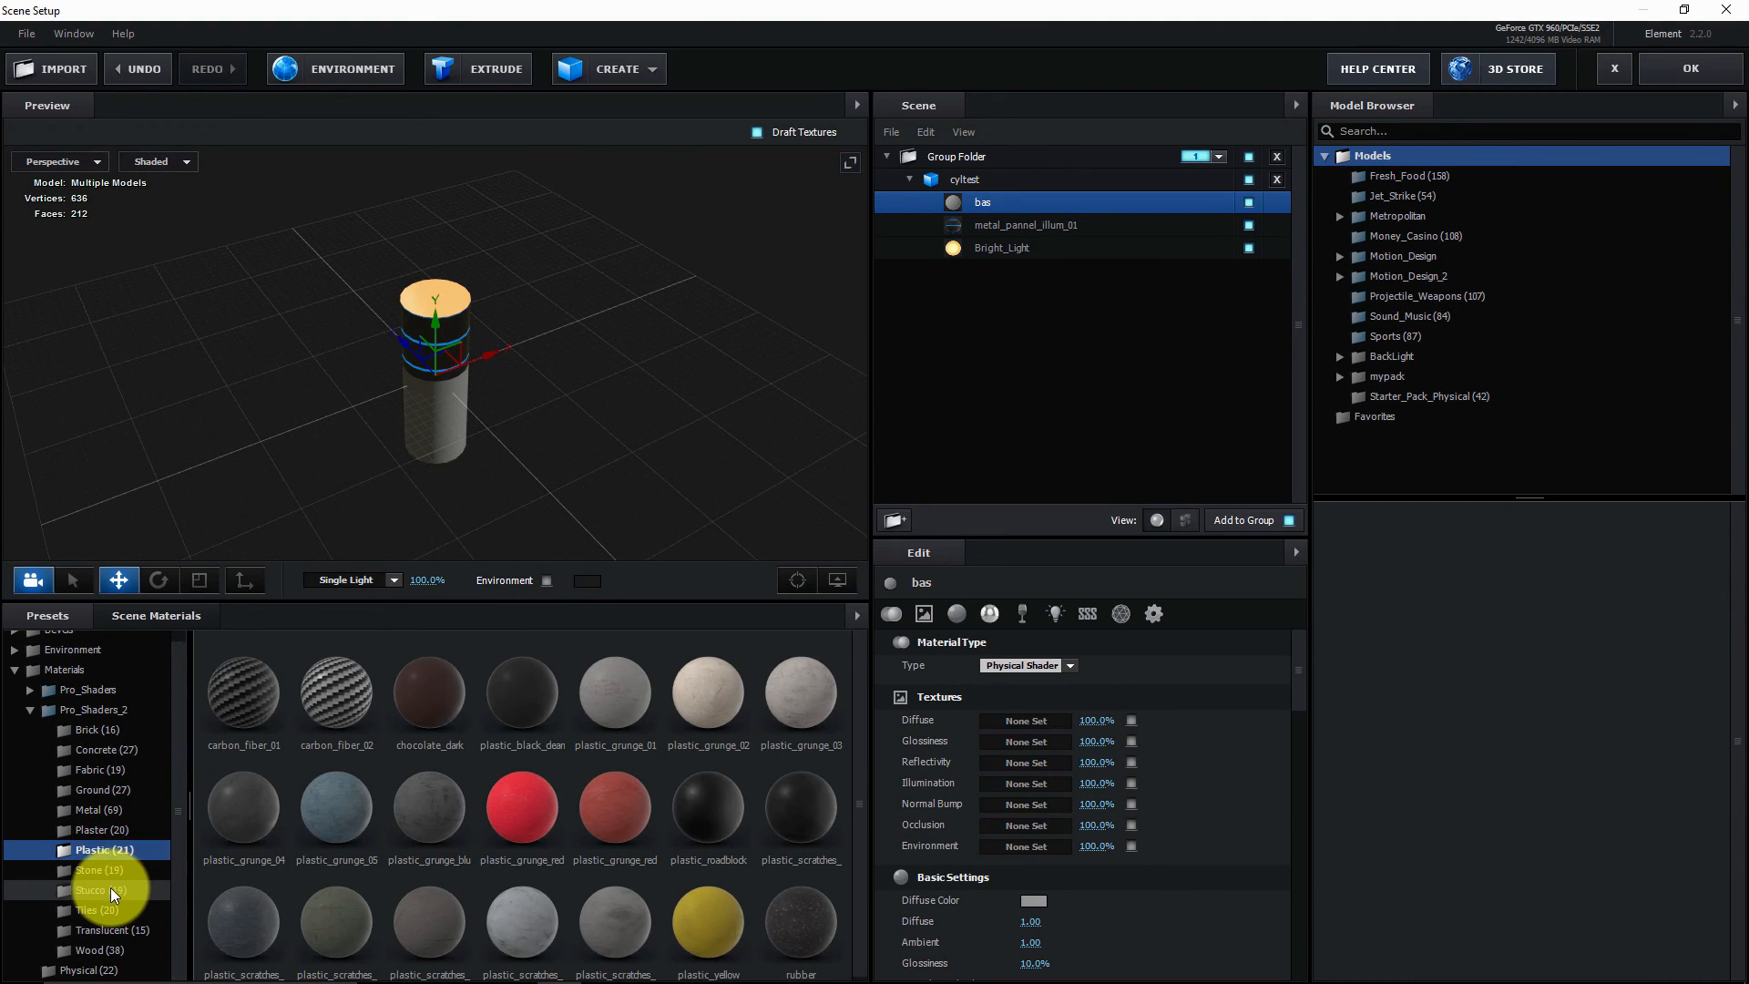
pyautogui.click(111, 890)
pyautogui.click(108, 908)
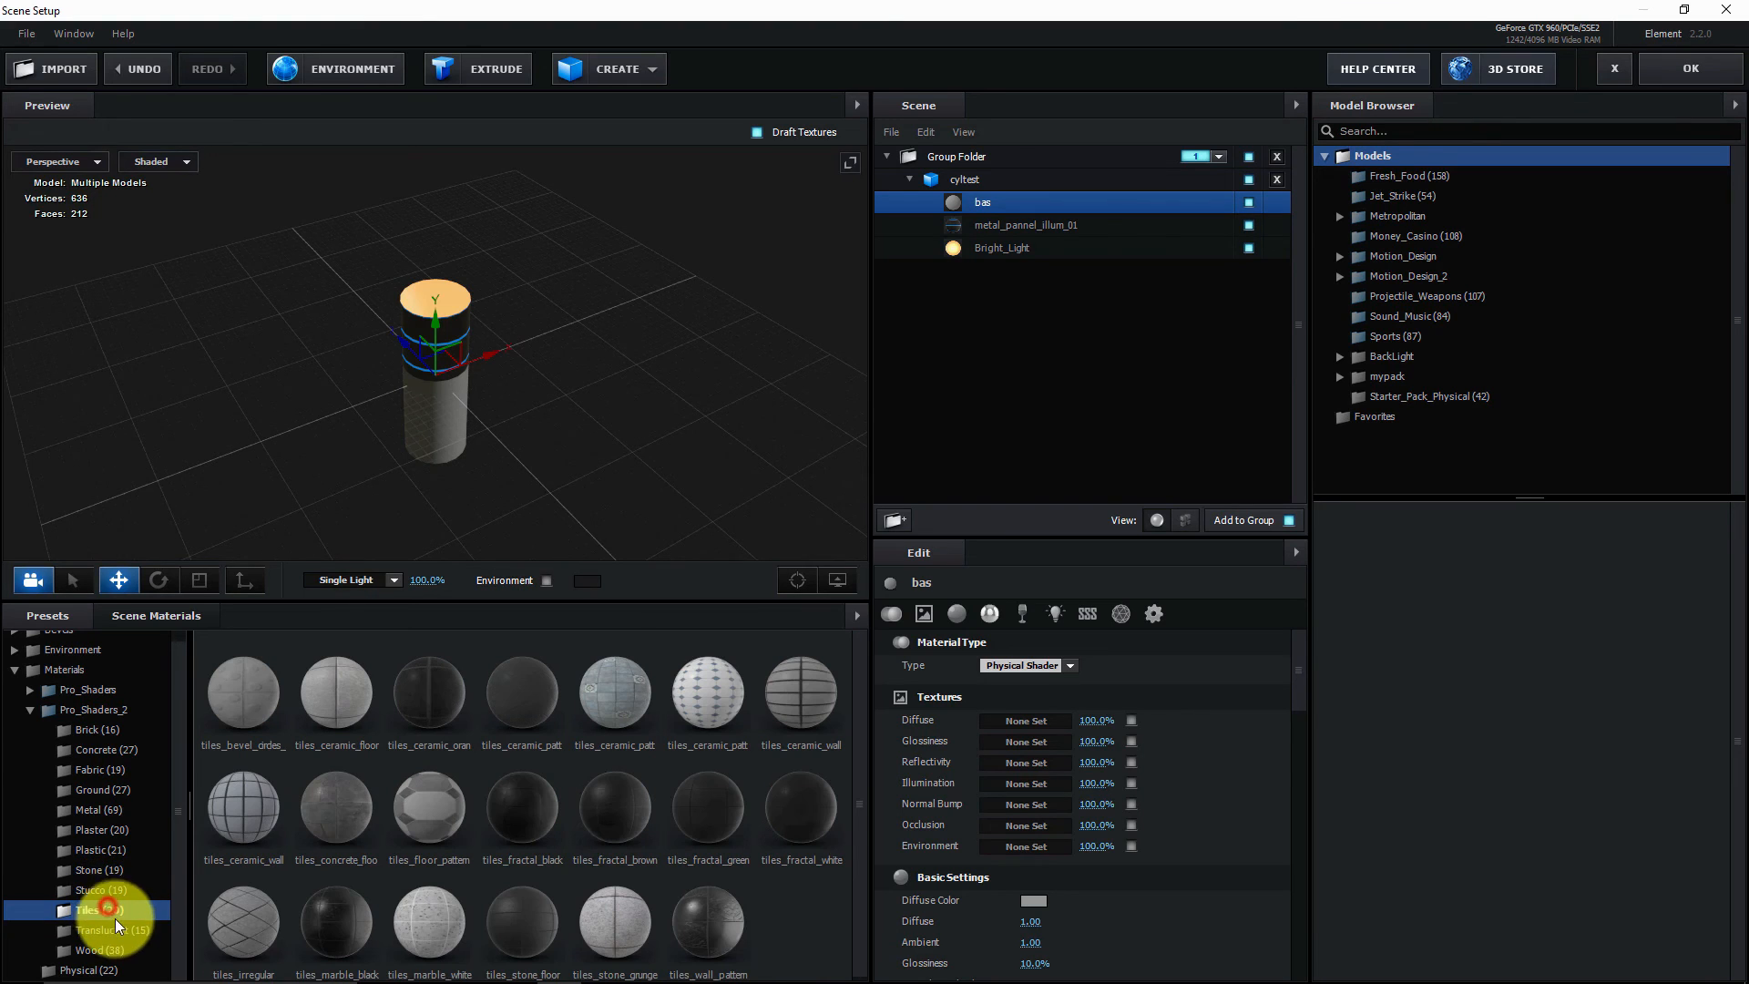
pyautogui.click(313, 929)
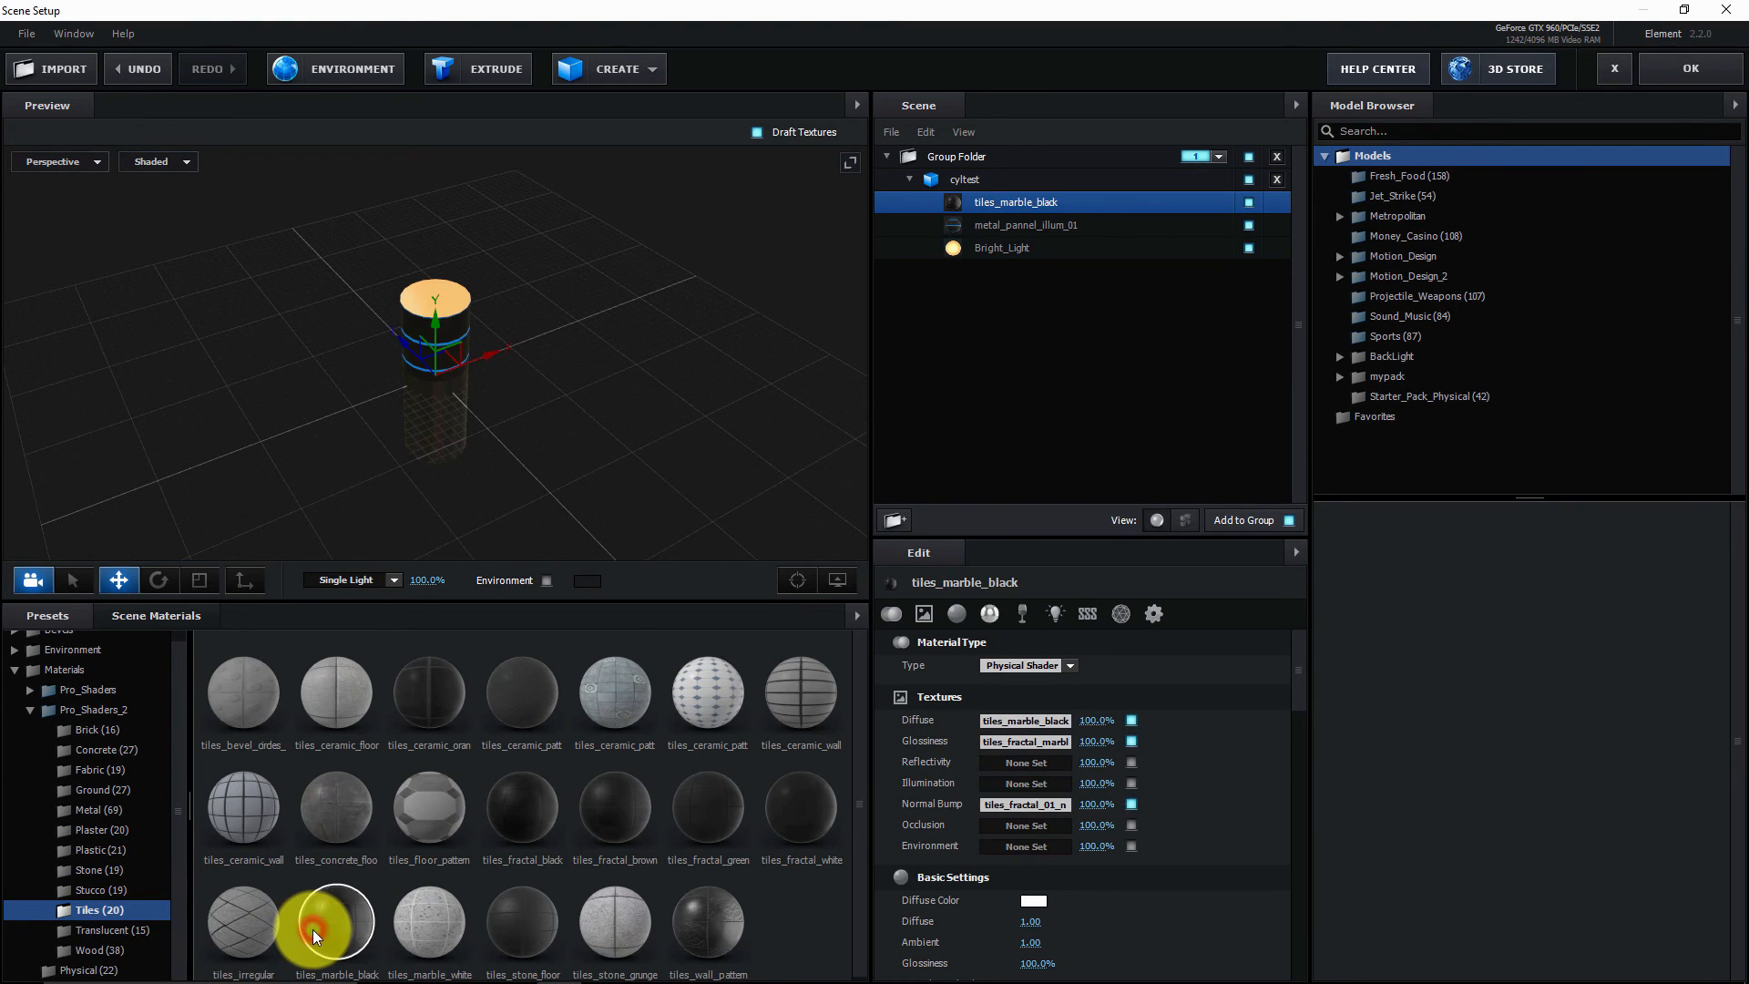
pyautogui.click(716, 811)
pyautogui.click(714, 712)
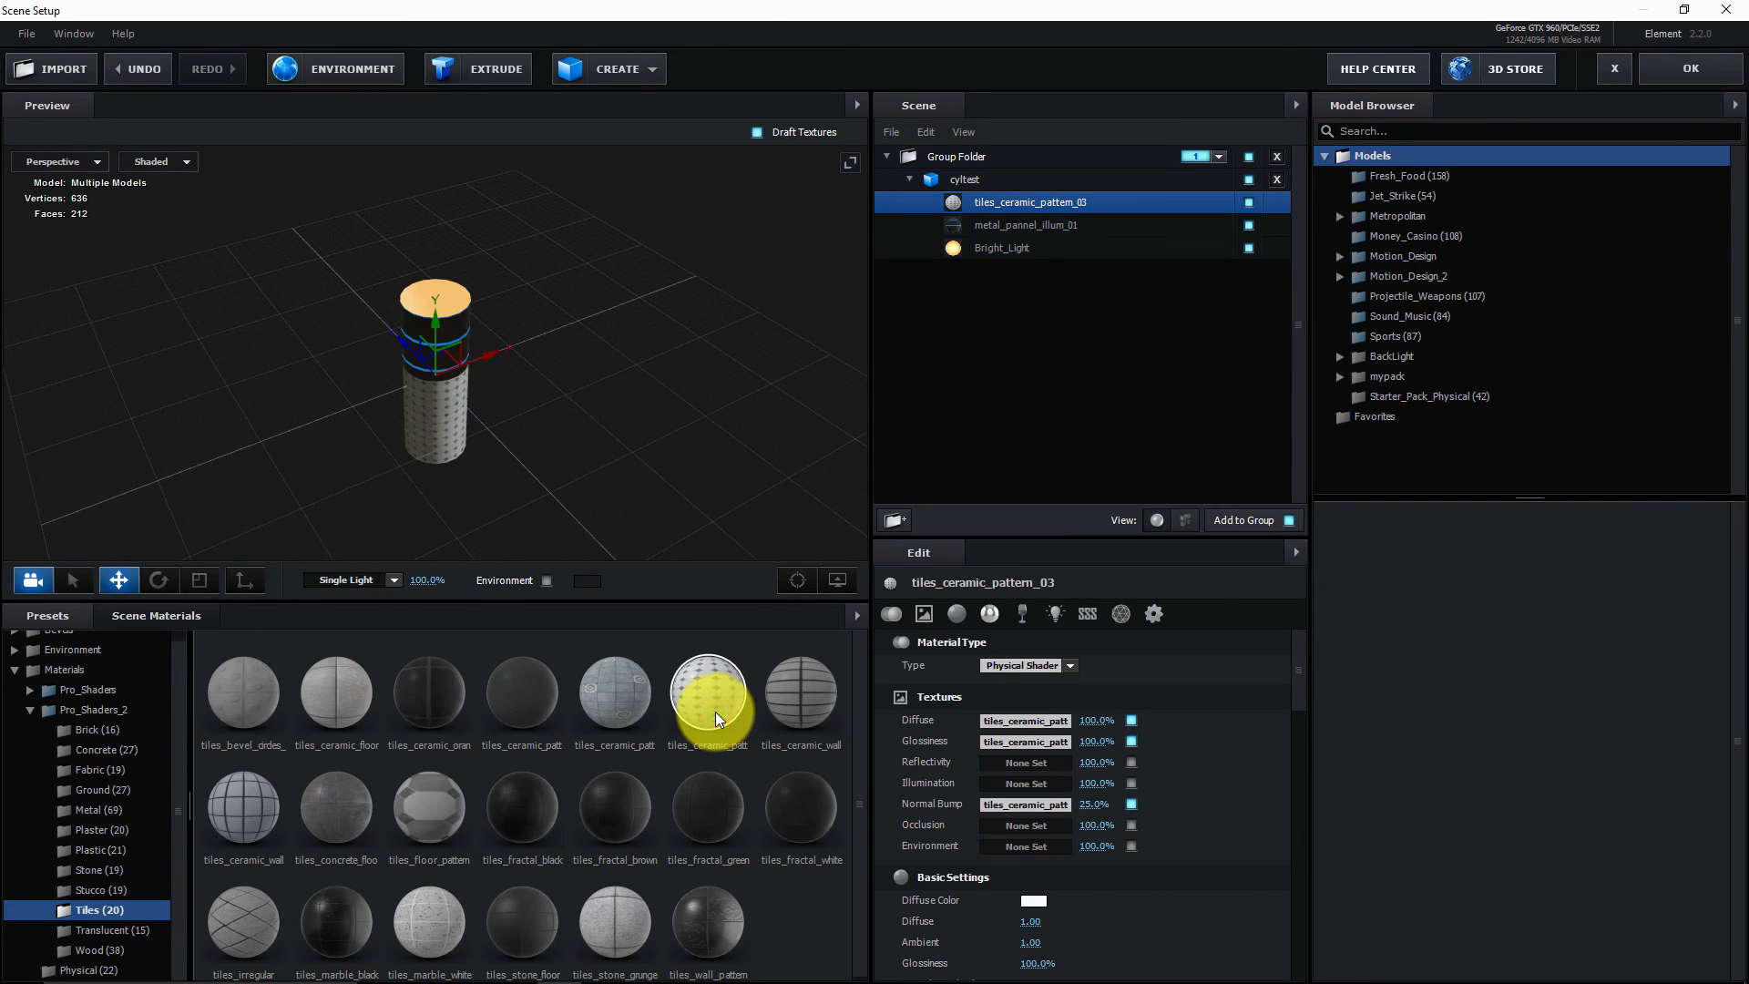
# - Accept the Element scene setup and orbit the composition camera to view the cylinder from above
pyautogui.click(1674, 69)
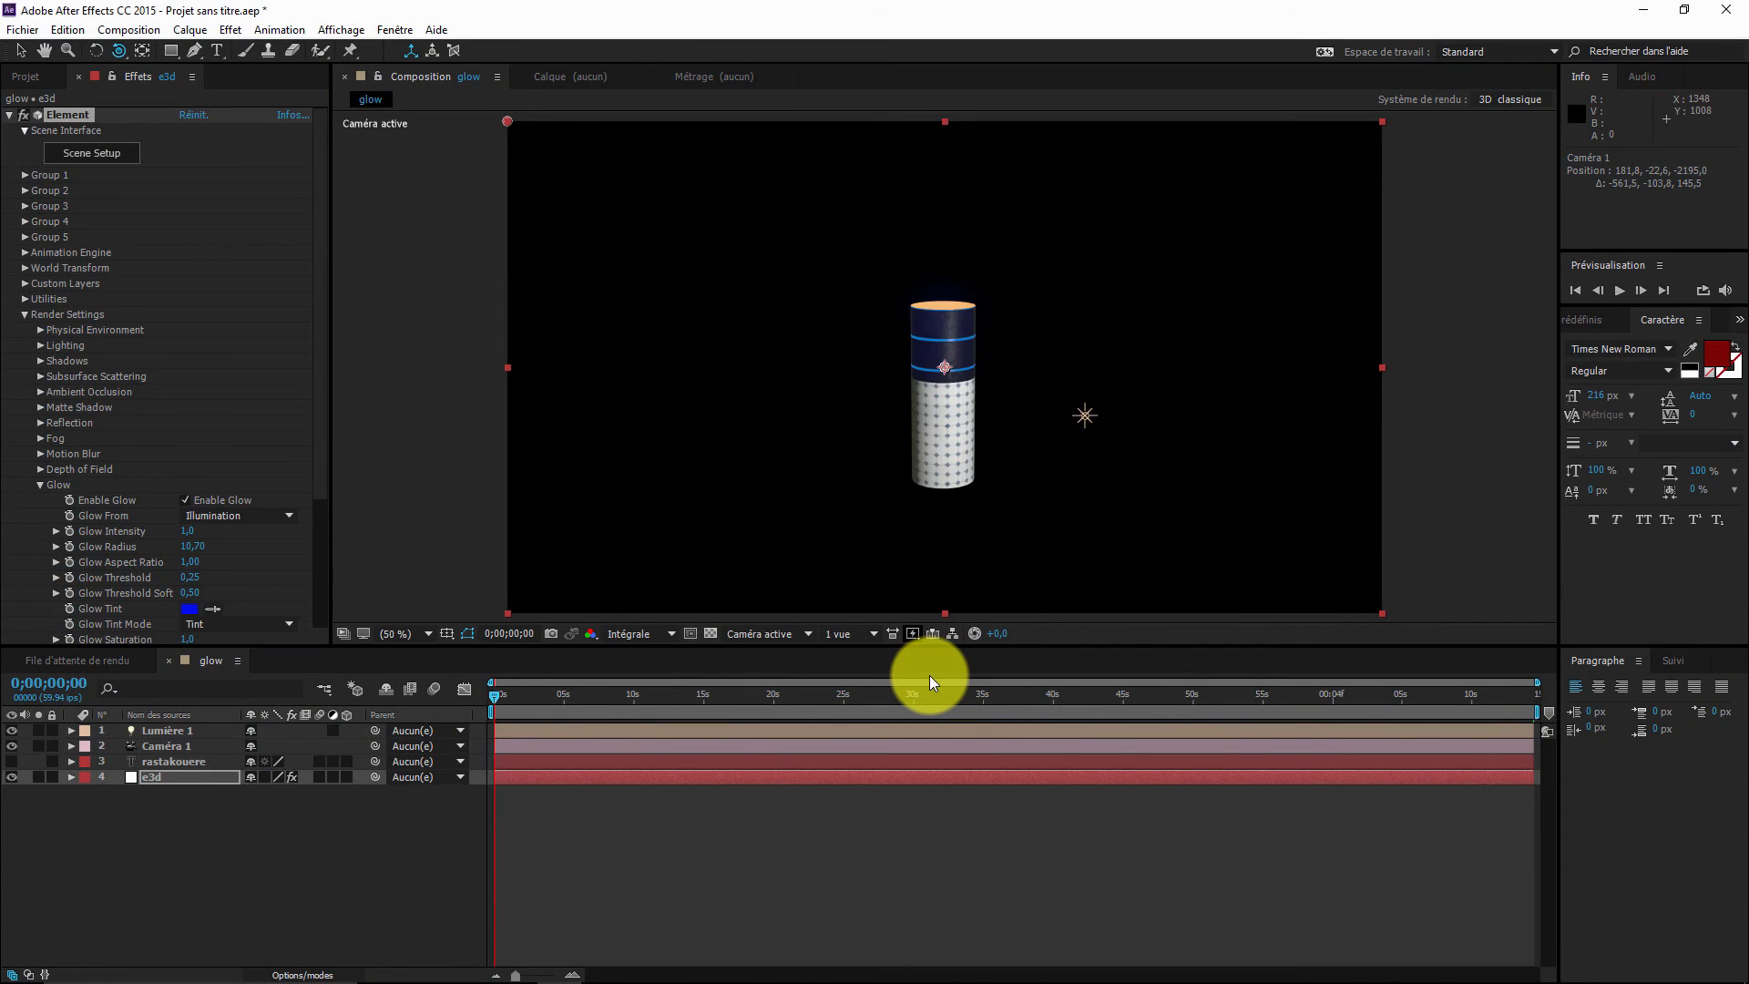
pyautogui.scroll(1, 1040, 421)
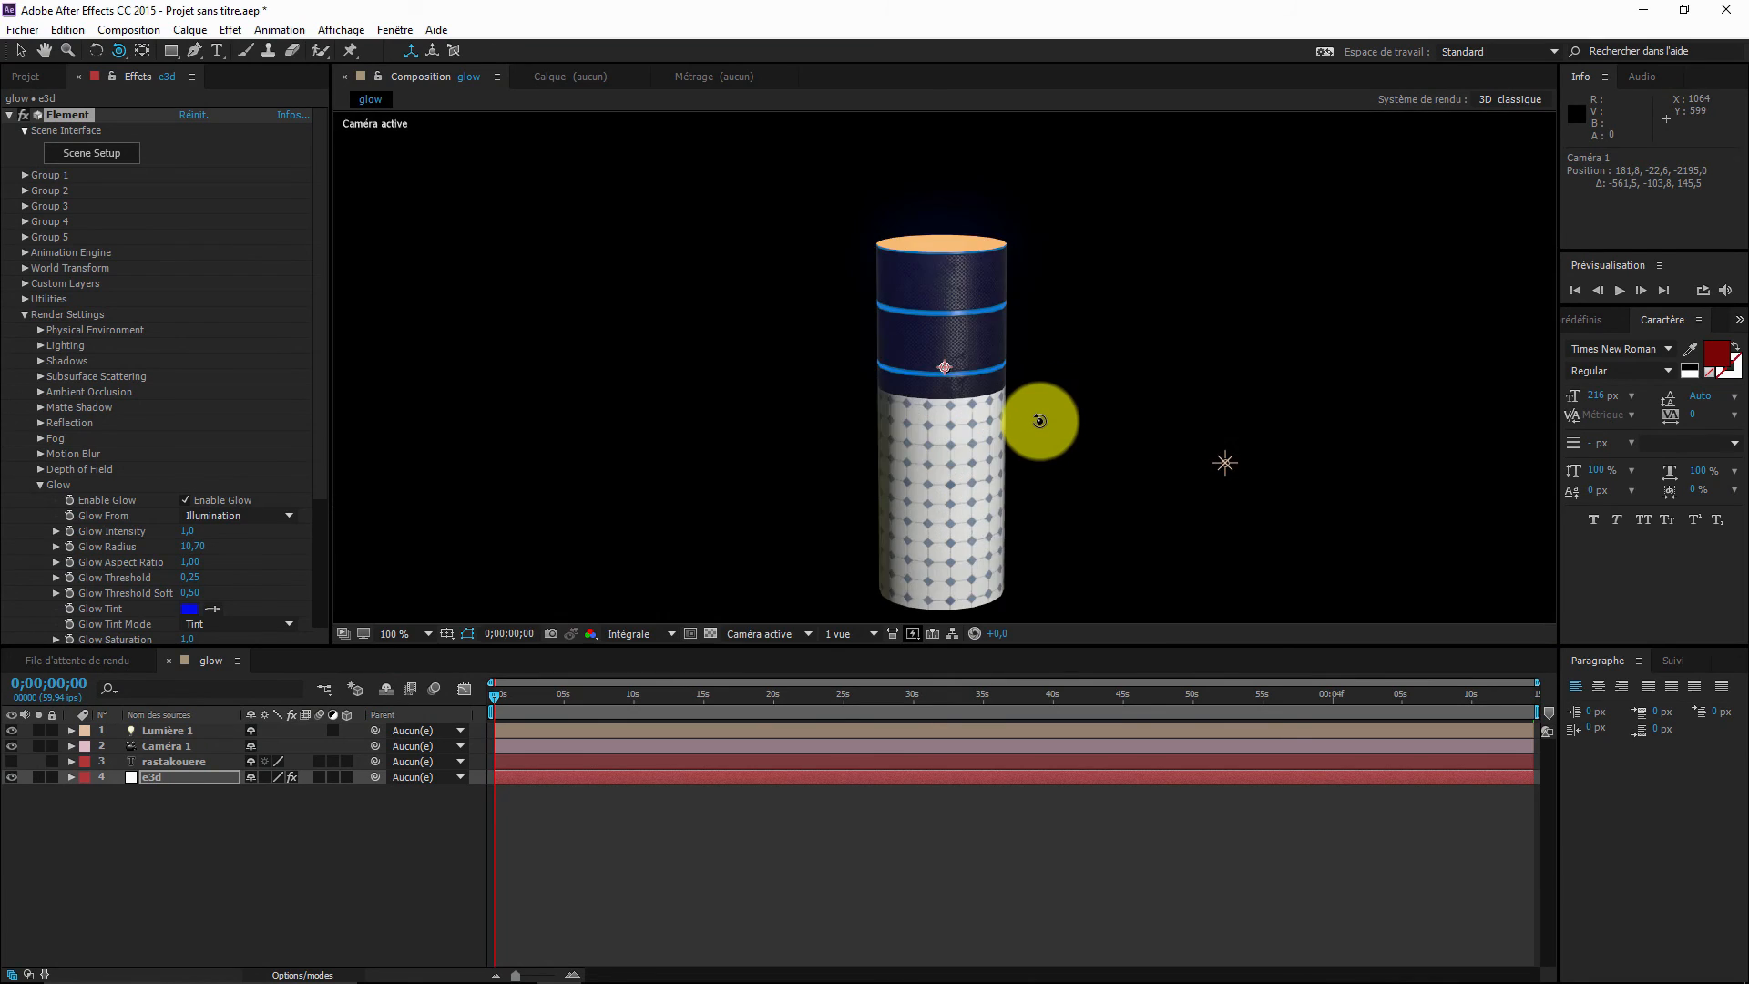
pyautogui.scroll(-1, 1040, 421)
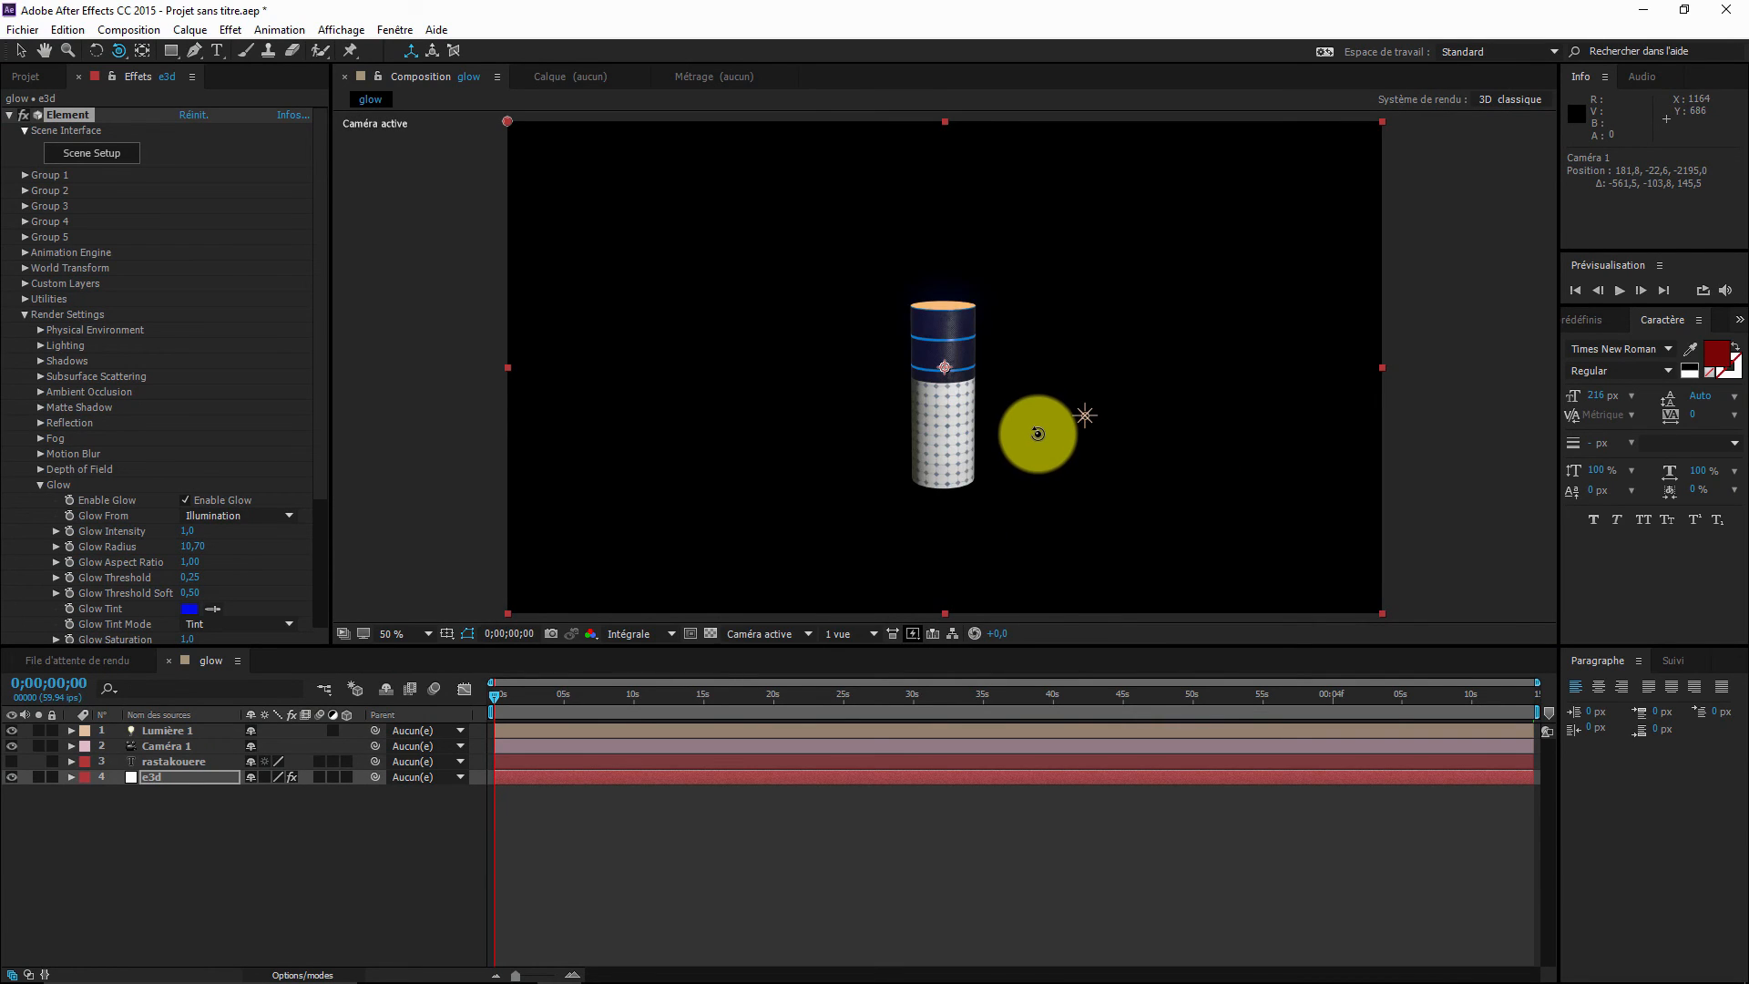
pyautogui.press('v')
pyautogui.press('c')
pyautogui.press('c')
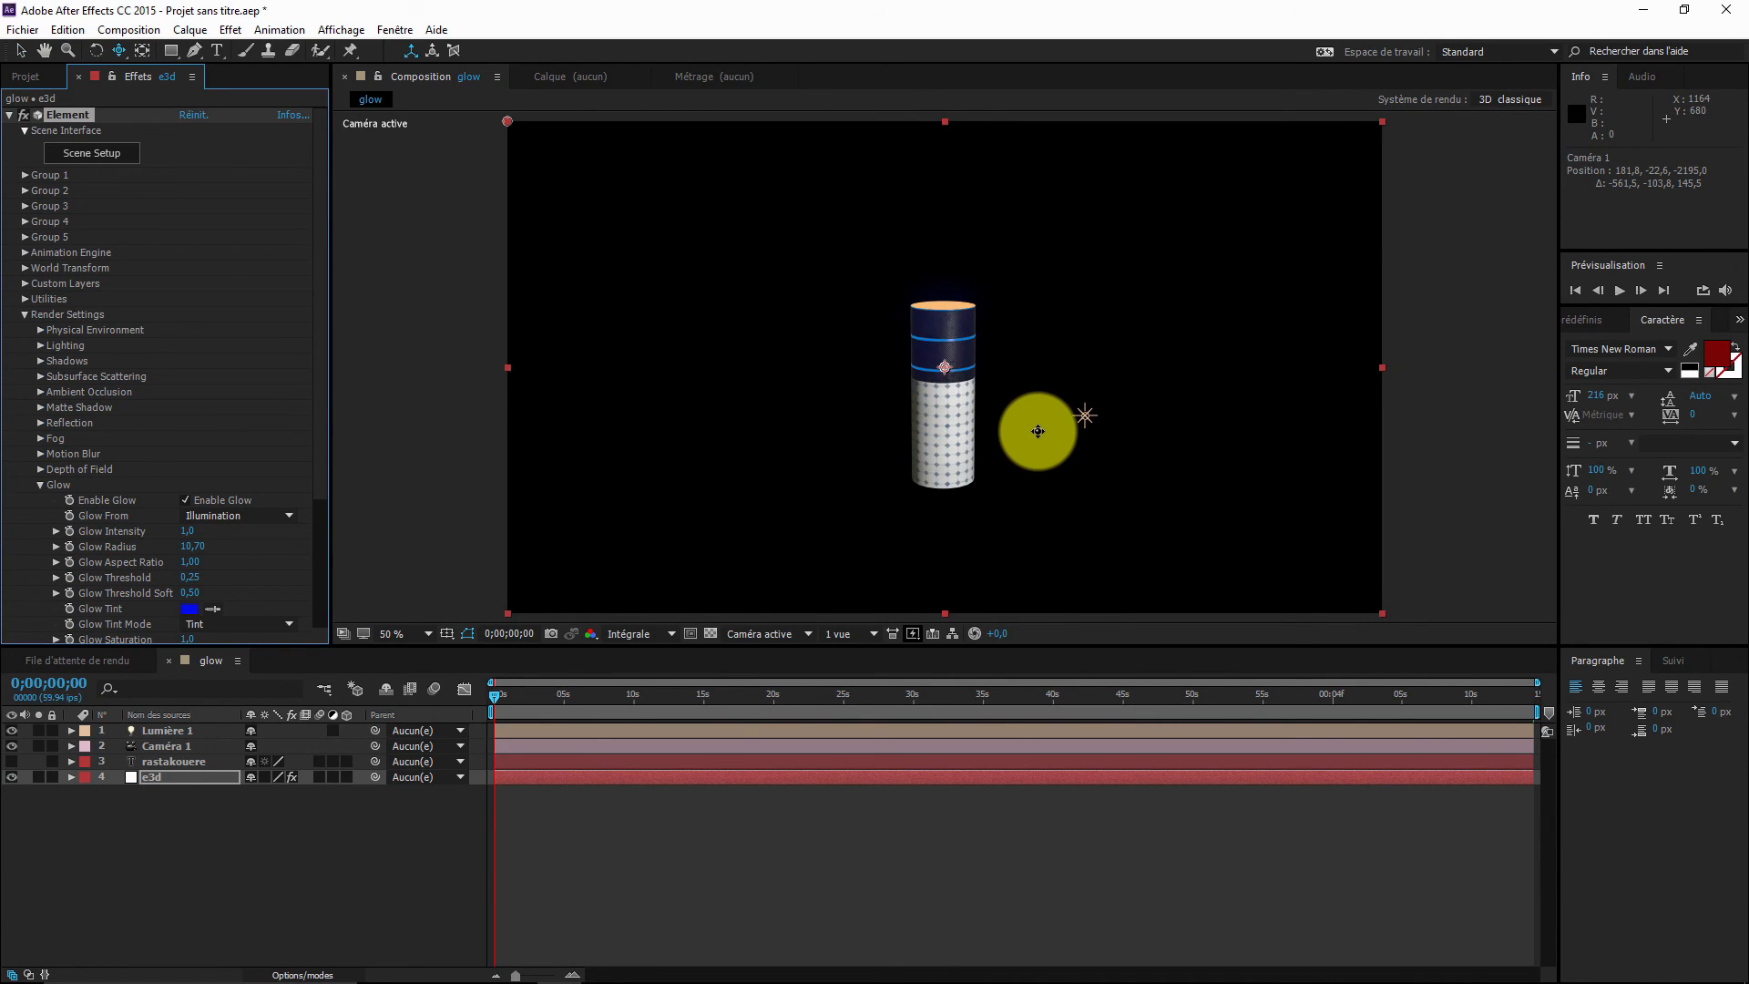
pyautogui.press('c')
pyautogui.press('c')
pyautogui.moveTo(1035, 432)
pyautogui.mouseDown()
pyautogui.moveTo(1080, 480)
pyautogui.moveTo(893, 468)
pyautogui.moveTo(1082, 390)
pyautogui.mouseUp()
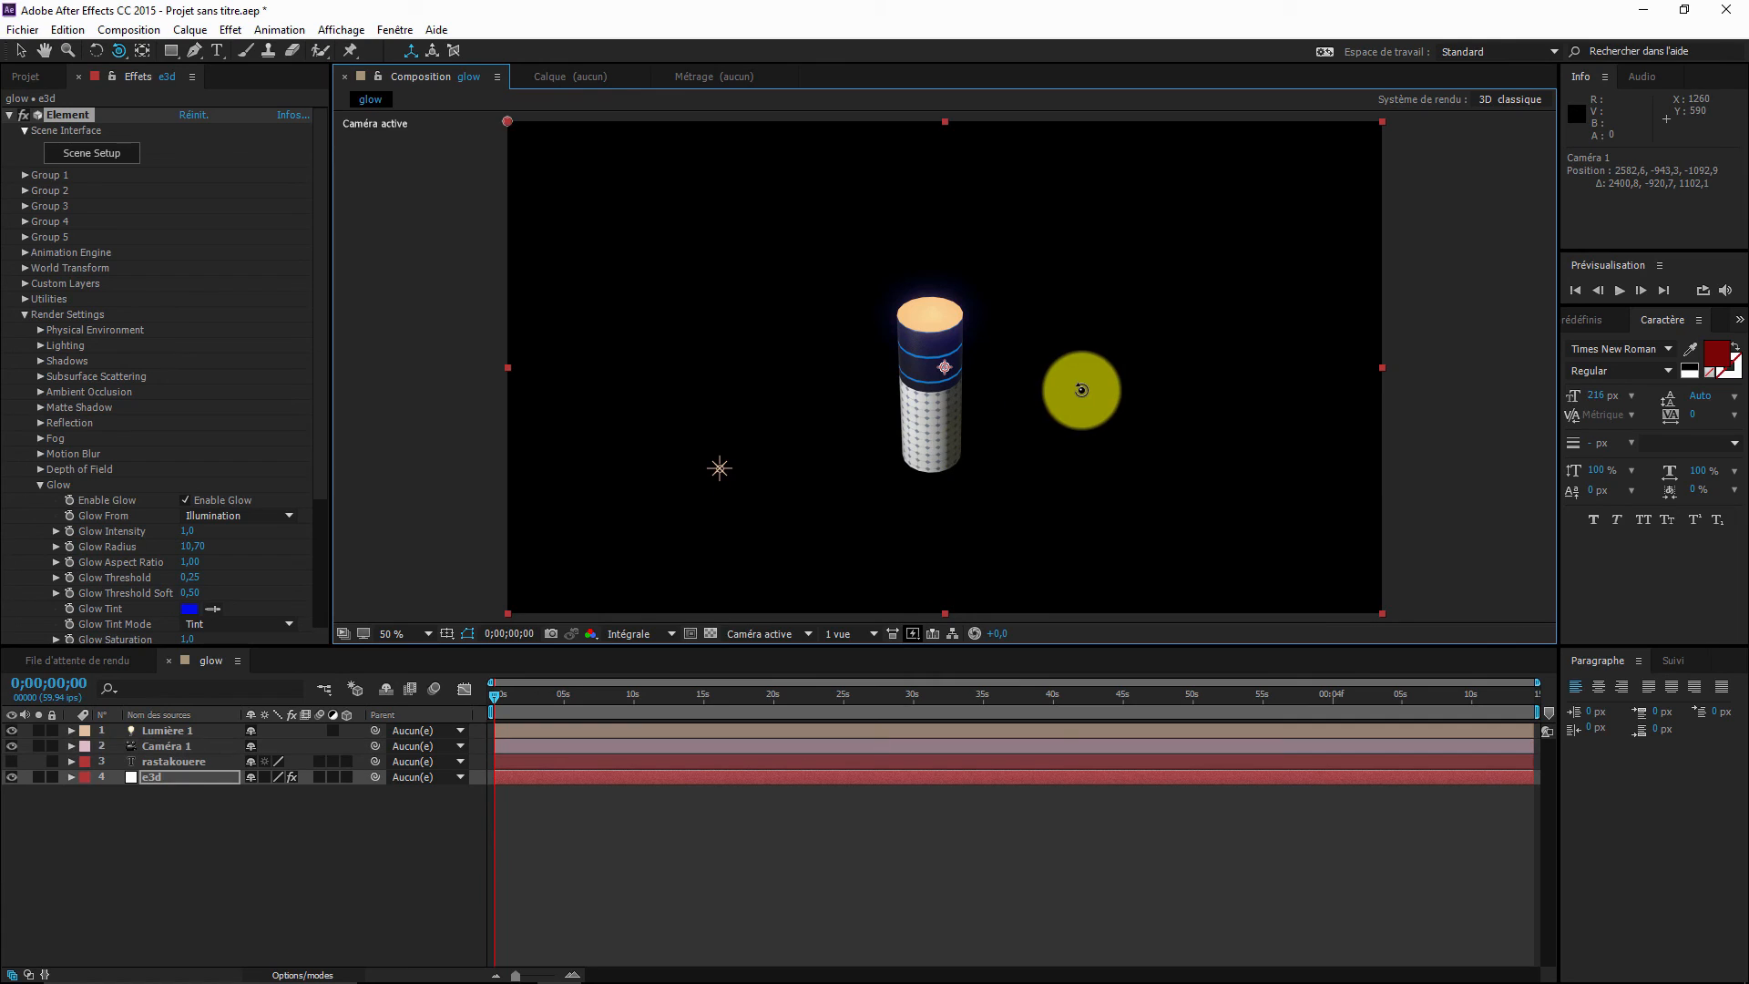
# - Toggle Element's Enable Glow option off and on to compare the cylinder with and without glow
pyautogui.click(188, 500)
pyautogui.click(187, 500)
pyautogui.click(188, 500)
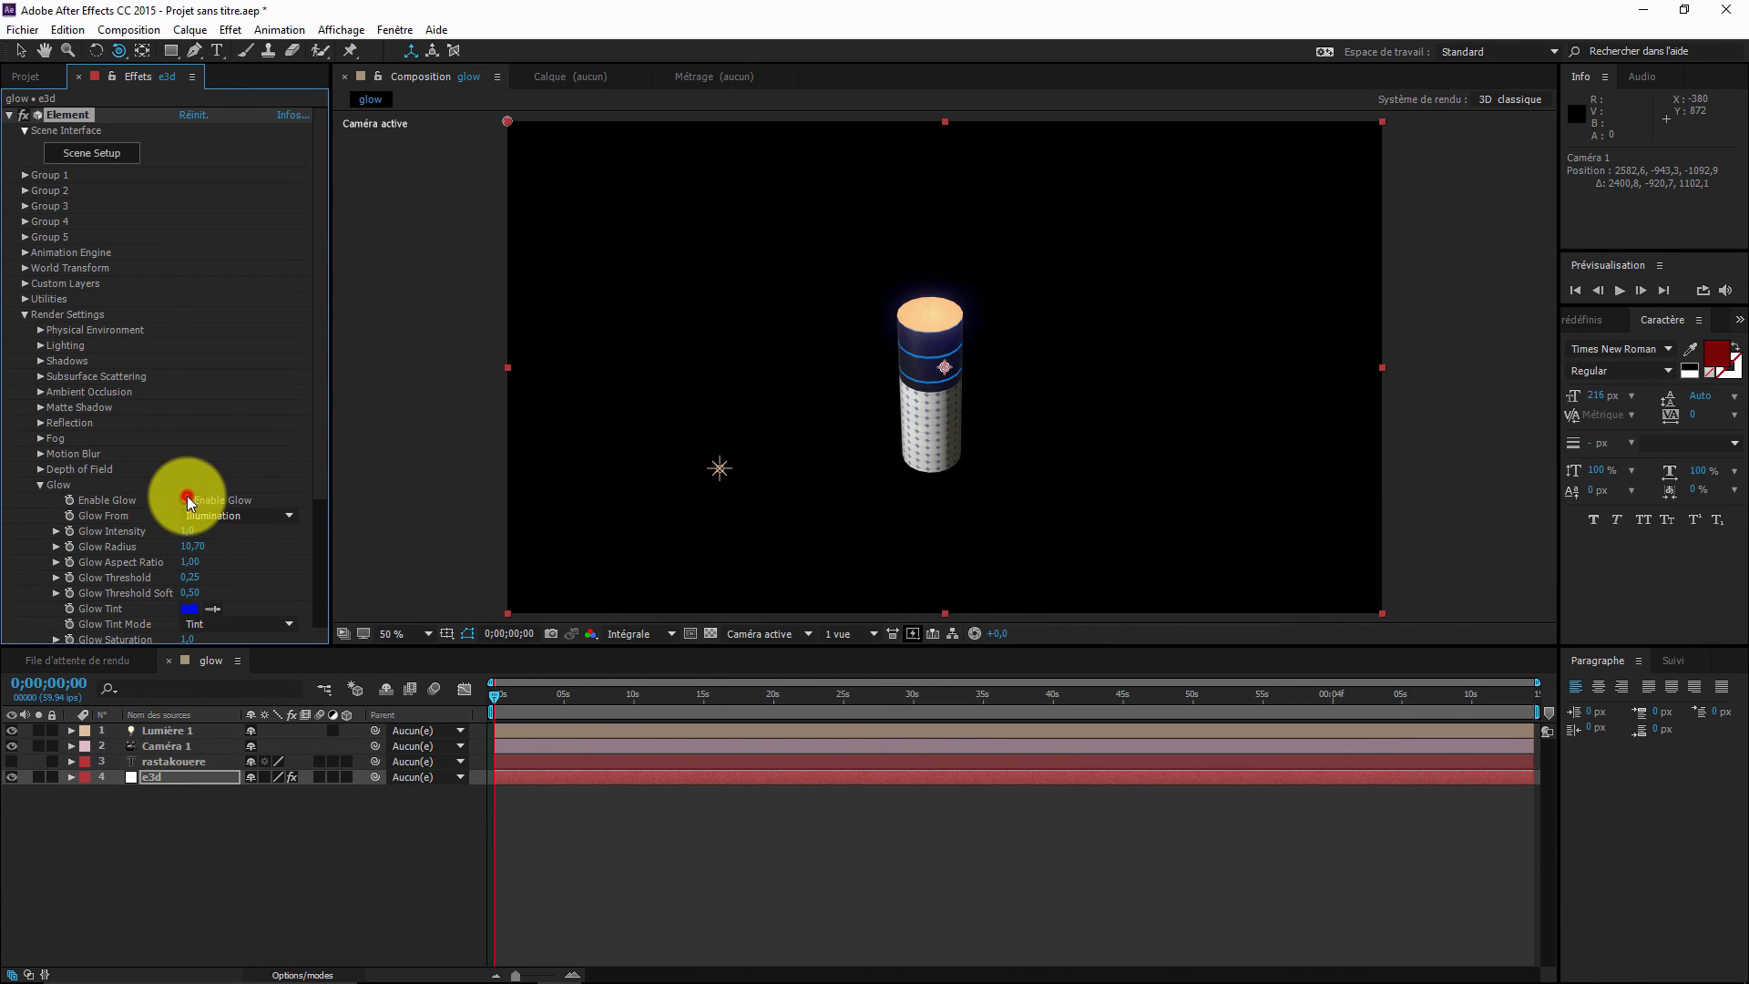
pyautogui.click(188, 500)
pyautogui.click(188, 501)
pyautogui.click(188, 500)
# - Set Glow Intensity to 3.0 and orbit the camera around the cylinder to inspect the glow on its lid
pyautogui.moveTo(189, 531); pyautogui.dragTo(231, 551)
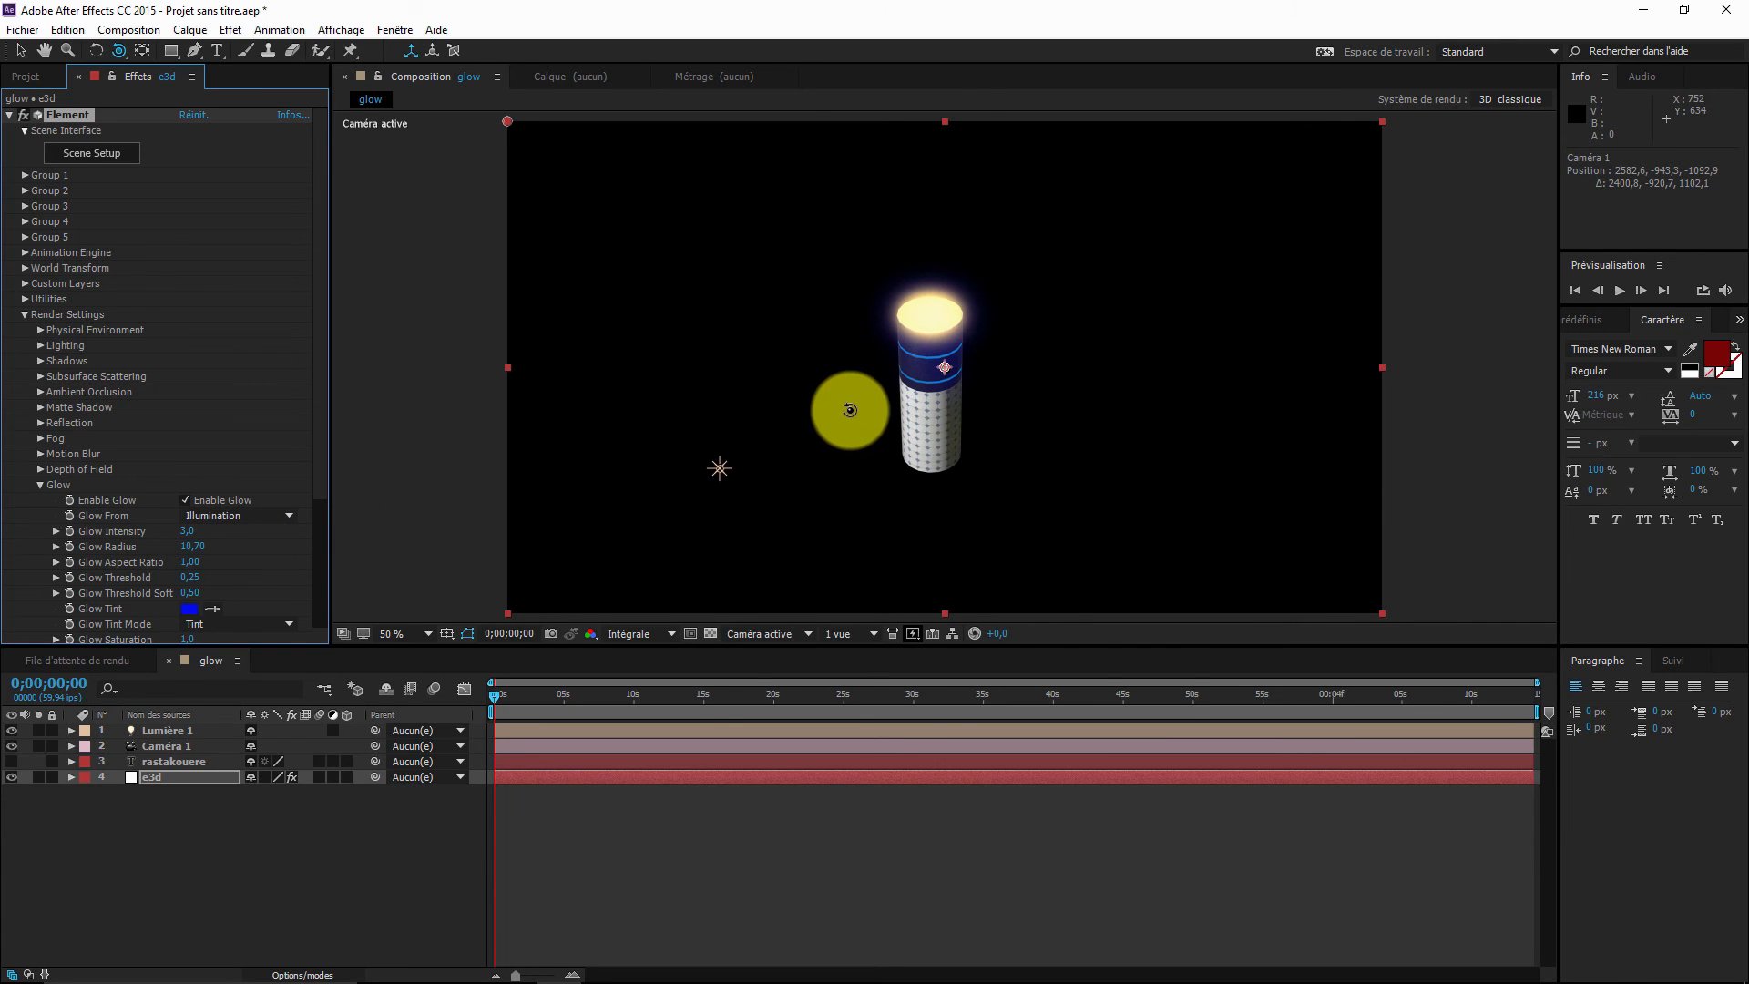
pyautogui.moveTo(847, 406); pyautogui.dragTo(920, 402)
pyautogui.scroll(3, 1035, 332)
pyautogui.scroll(-2, 1035, 331)
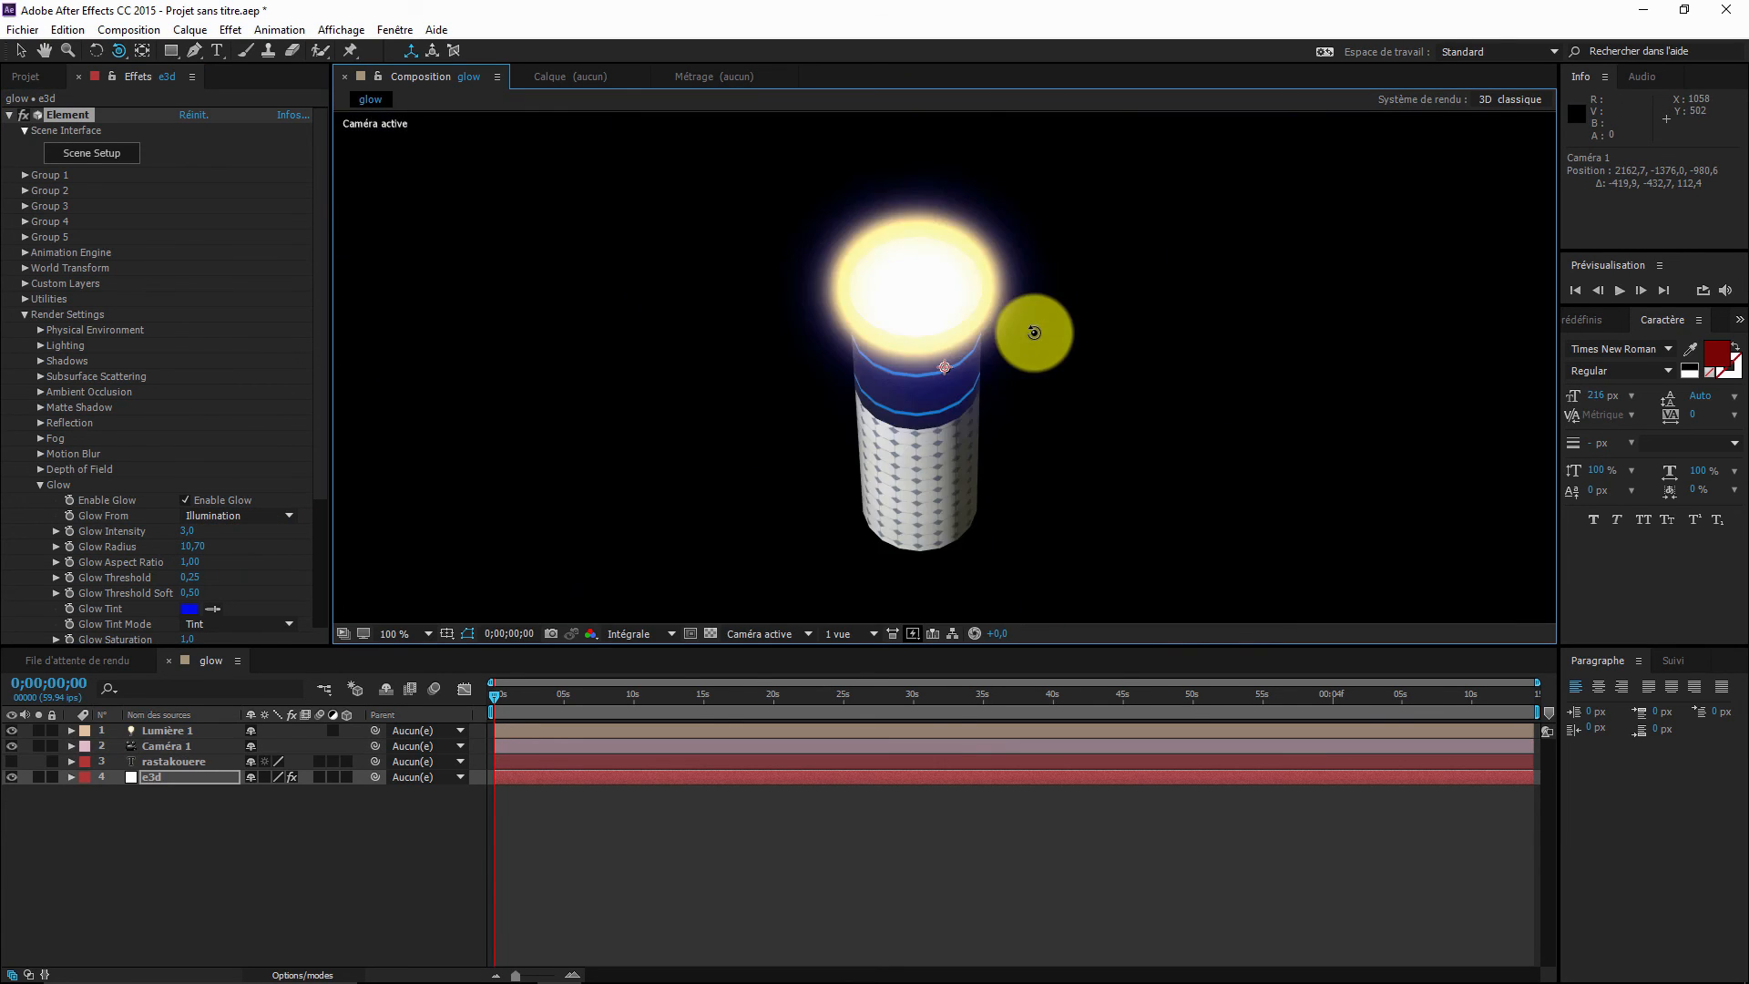
pyautogui.moveTo(998, 359); pyautogui.dragTo(1082, 299)
pyautogui.press('c')
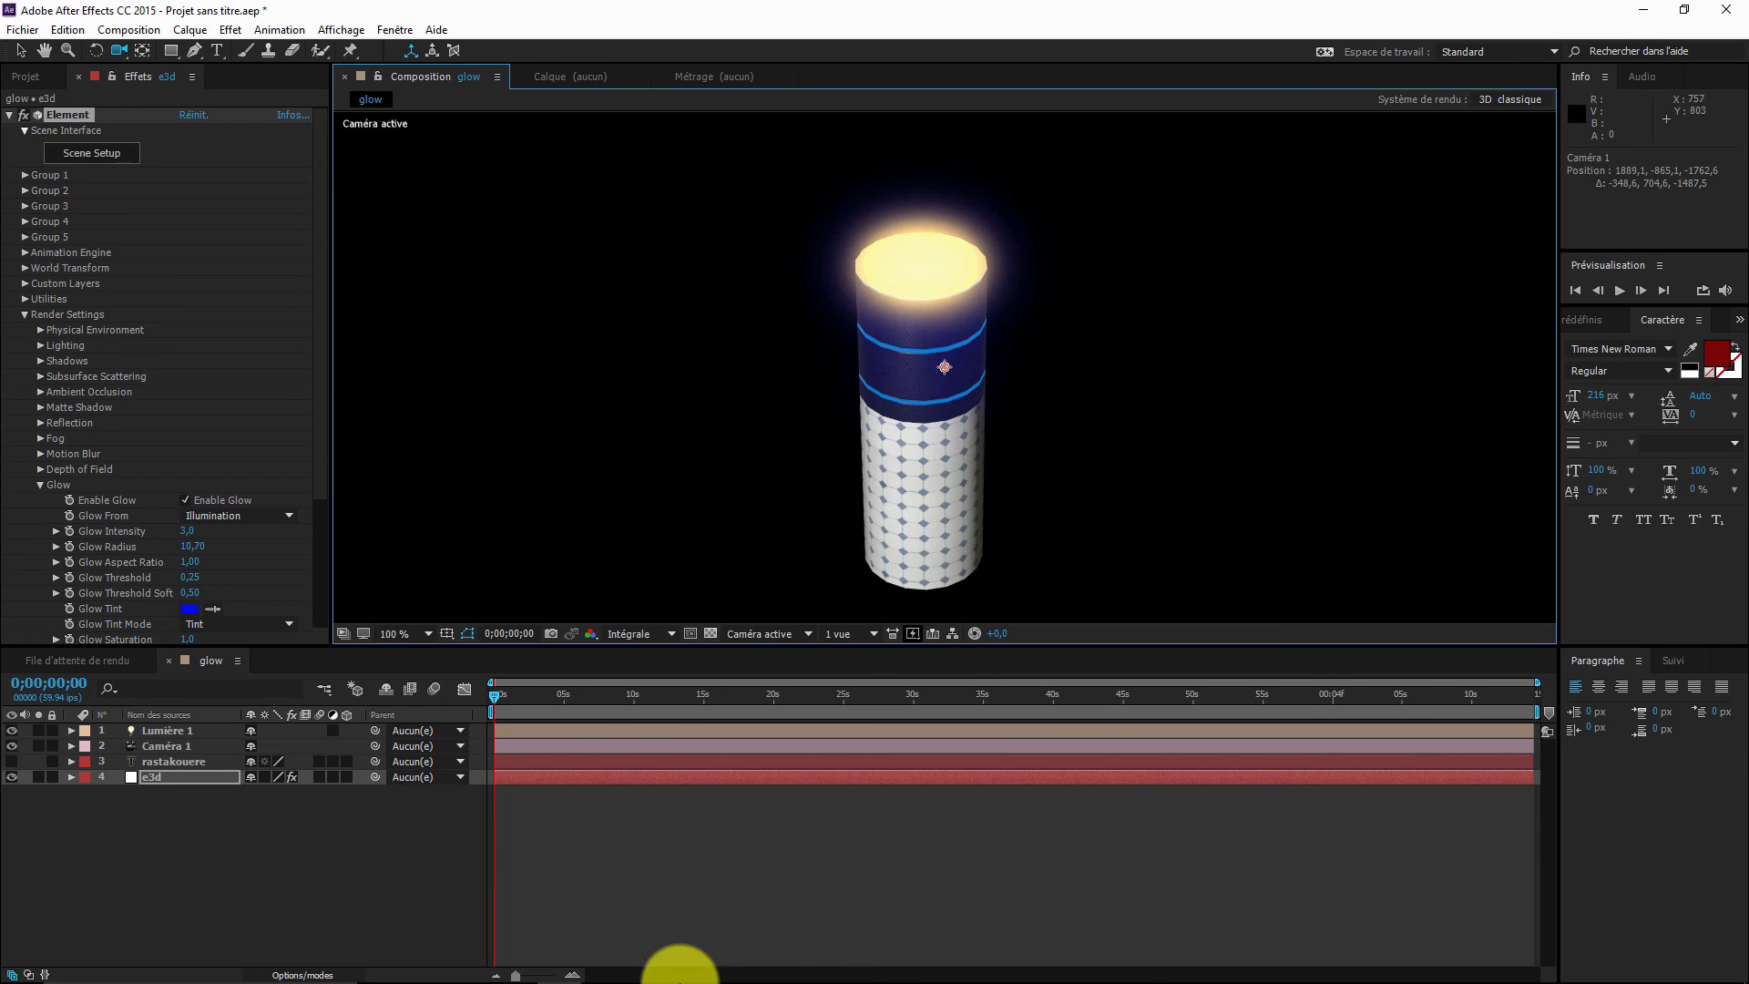
# - Switch to 3ds Max, move the material editor aside, and select the cylinder's parts in the viewports to review them, ending on bas
pyautogui.moveTo(761, 948)
pyautogui.click(870, 966)
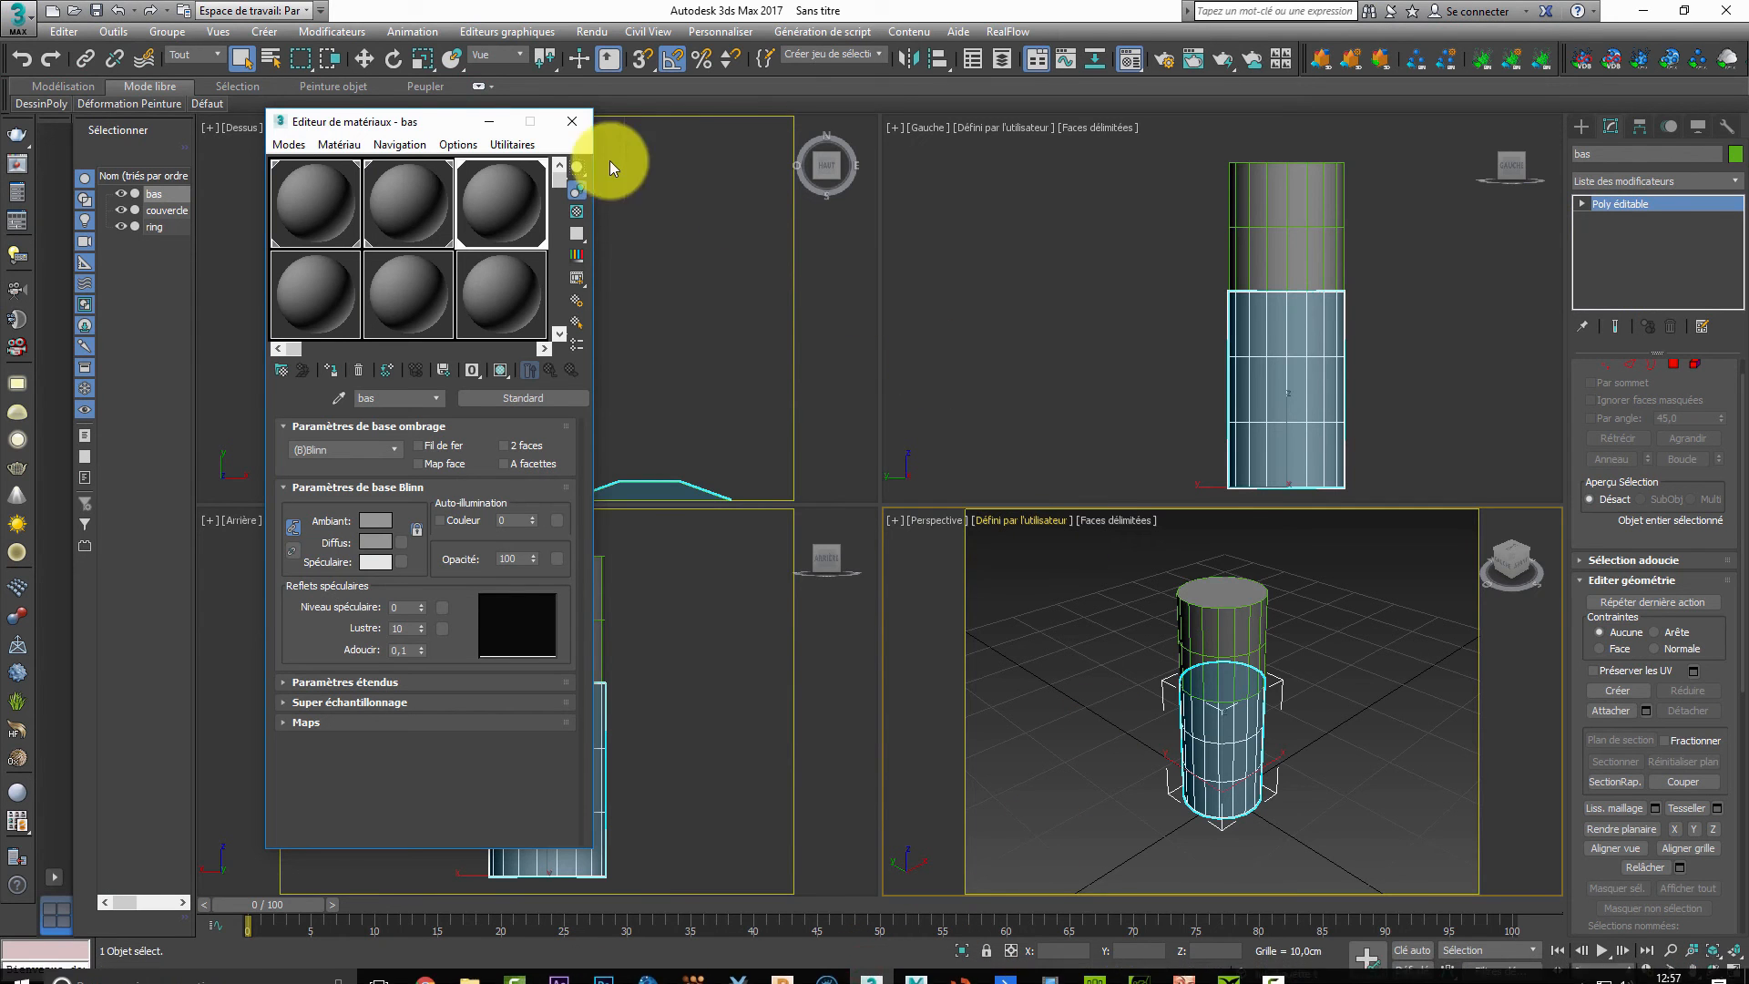
pyautogui.moveTo(414, 123); pyautogui.dragTo(432, 126)
pyautogui.click(1250, 266)
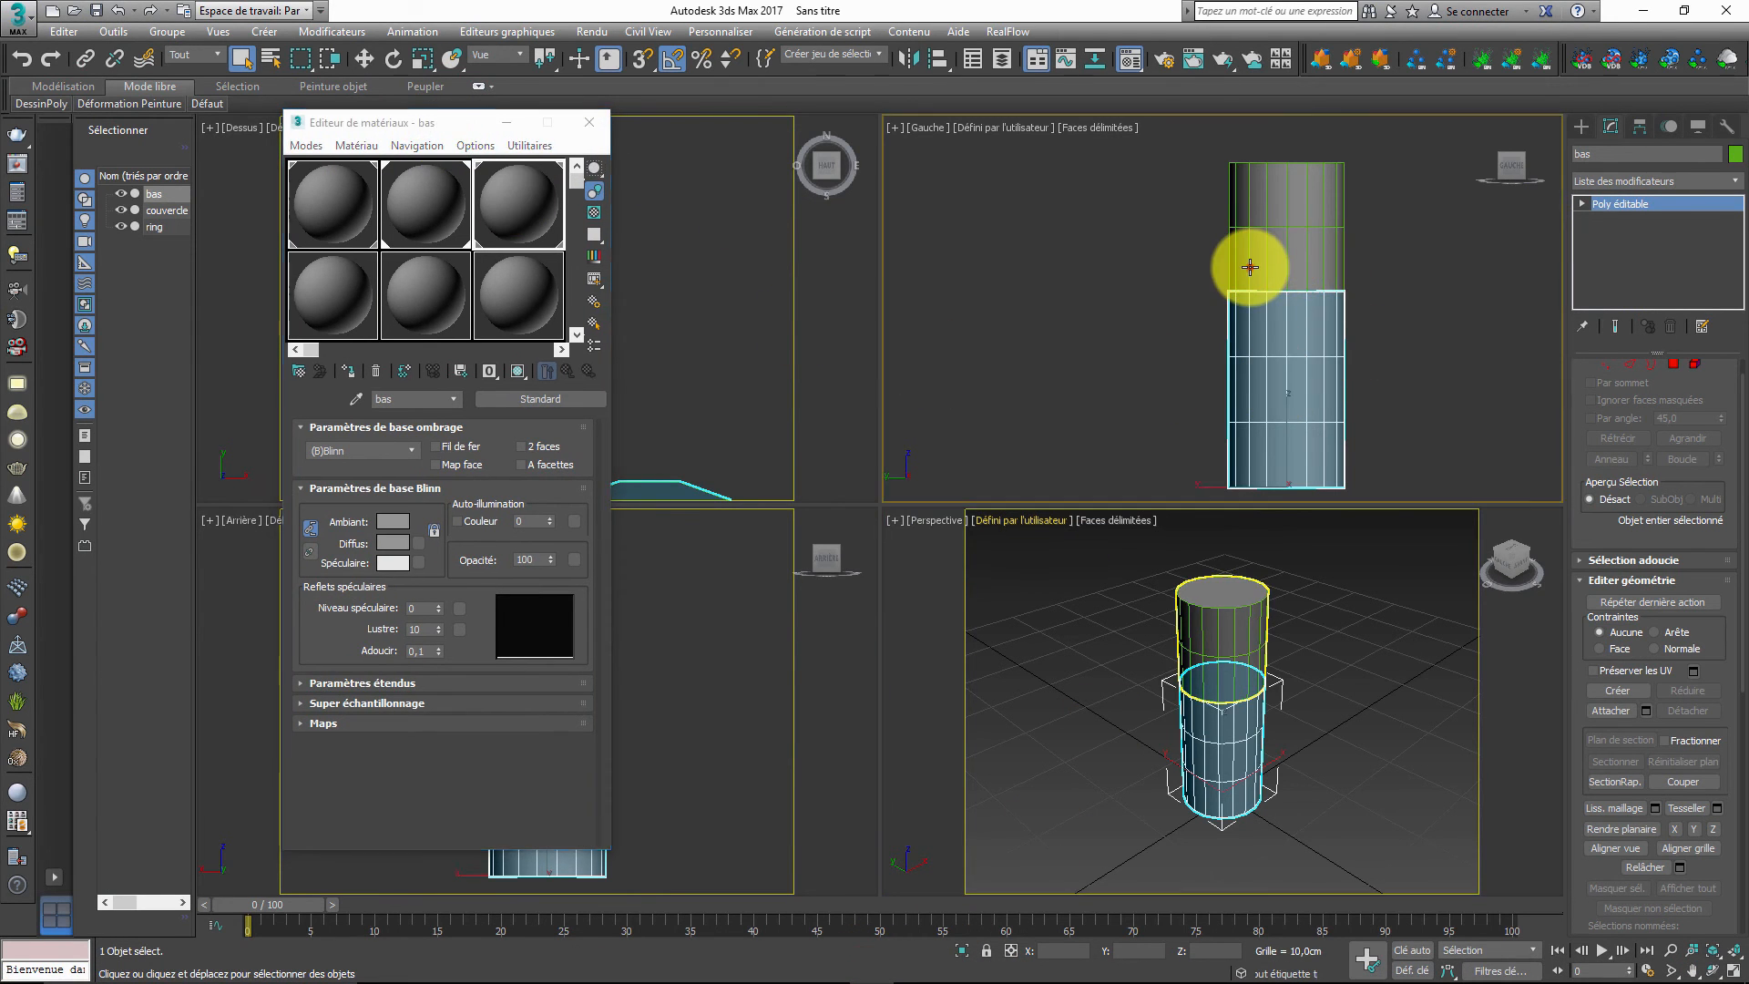
pyautogui.click(1273, 368)
pyautogui.click(1219, 591)
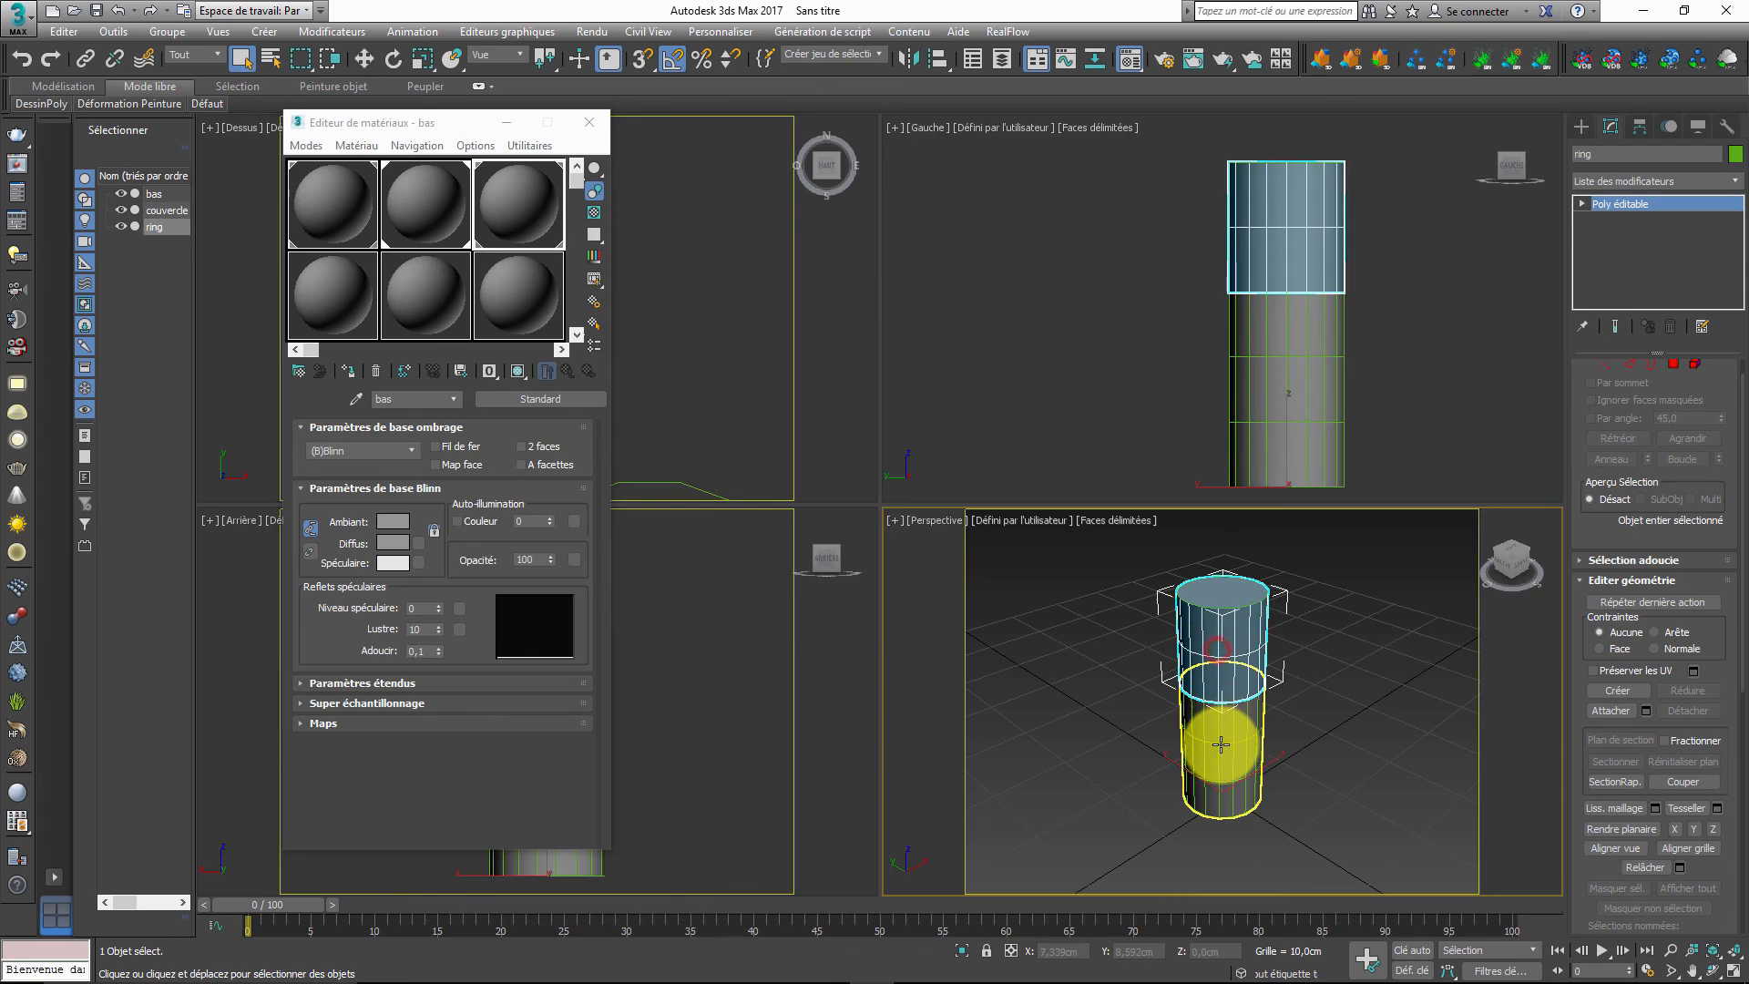
pyautogui.click(1222, 734)
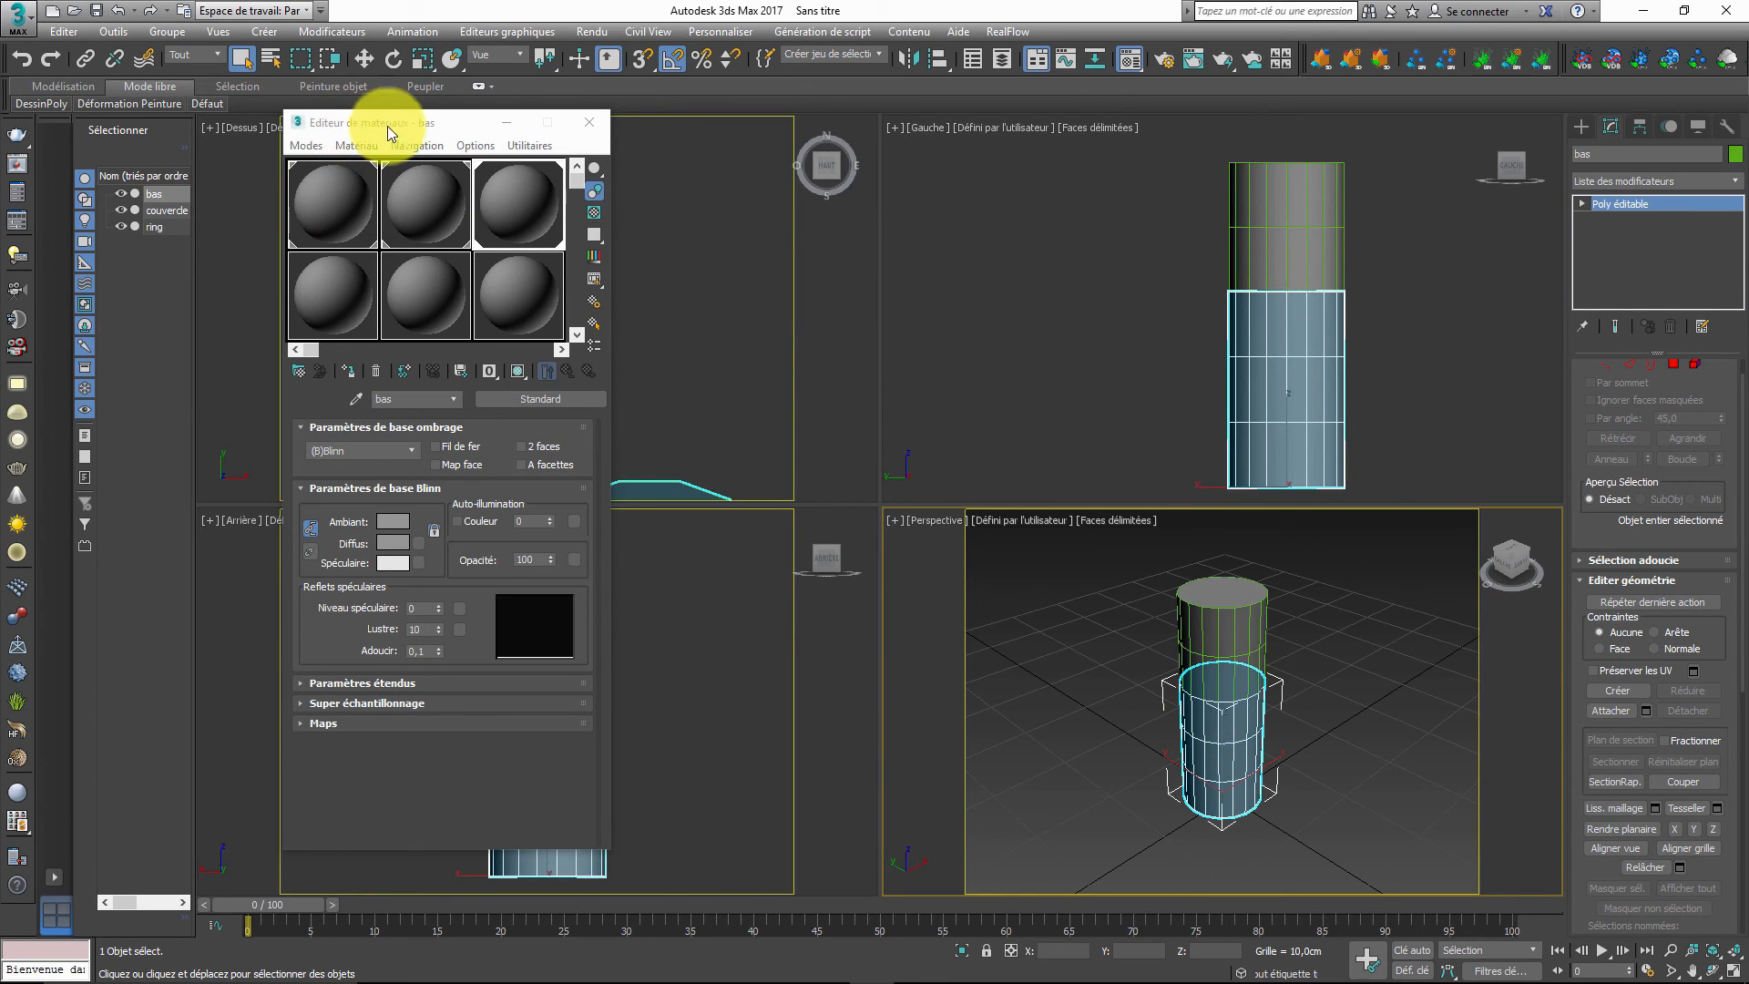
# - Review the couvercle, ring and bas materials in the material editor's sample slots, and close the editor
pyautogui.click(424, 211)
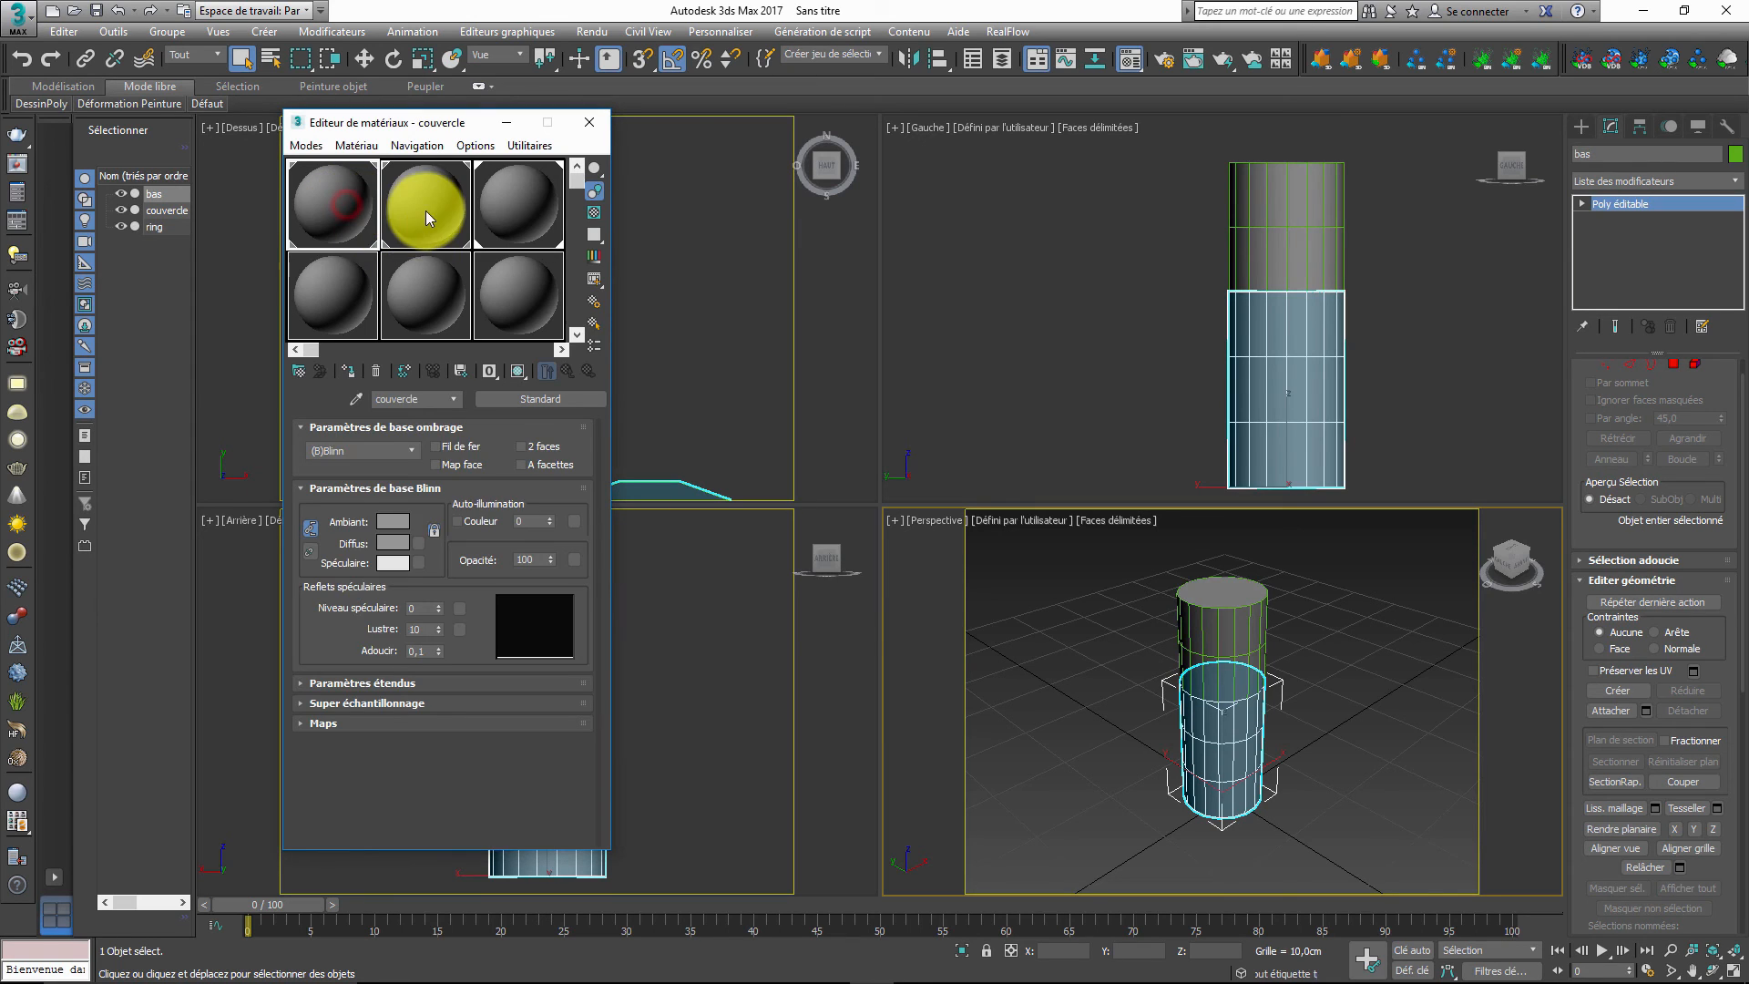
pyautogui.click(543, 206)
pyautogui.click(332, 200)
pyautogui.click(331, 199)
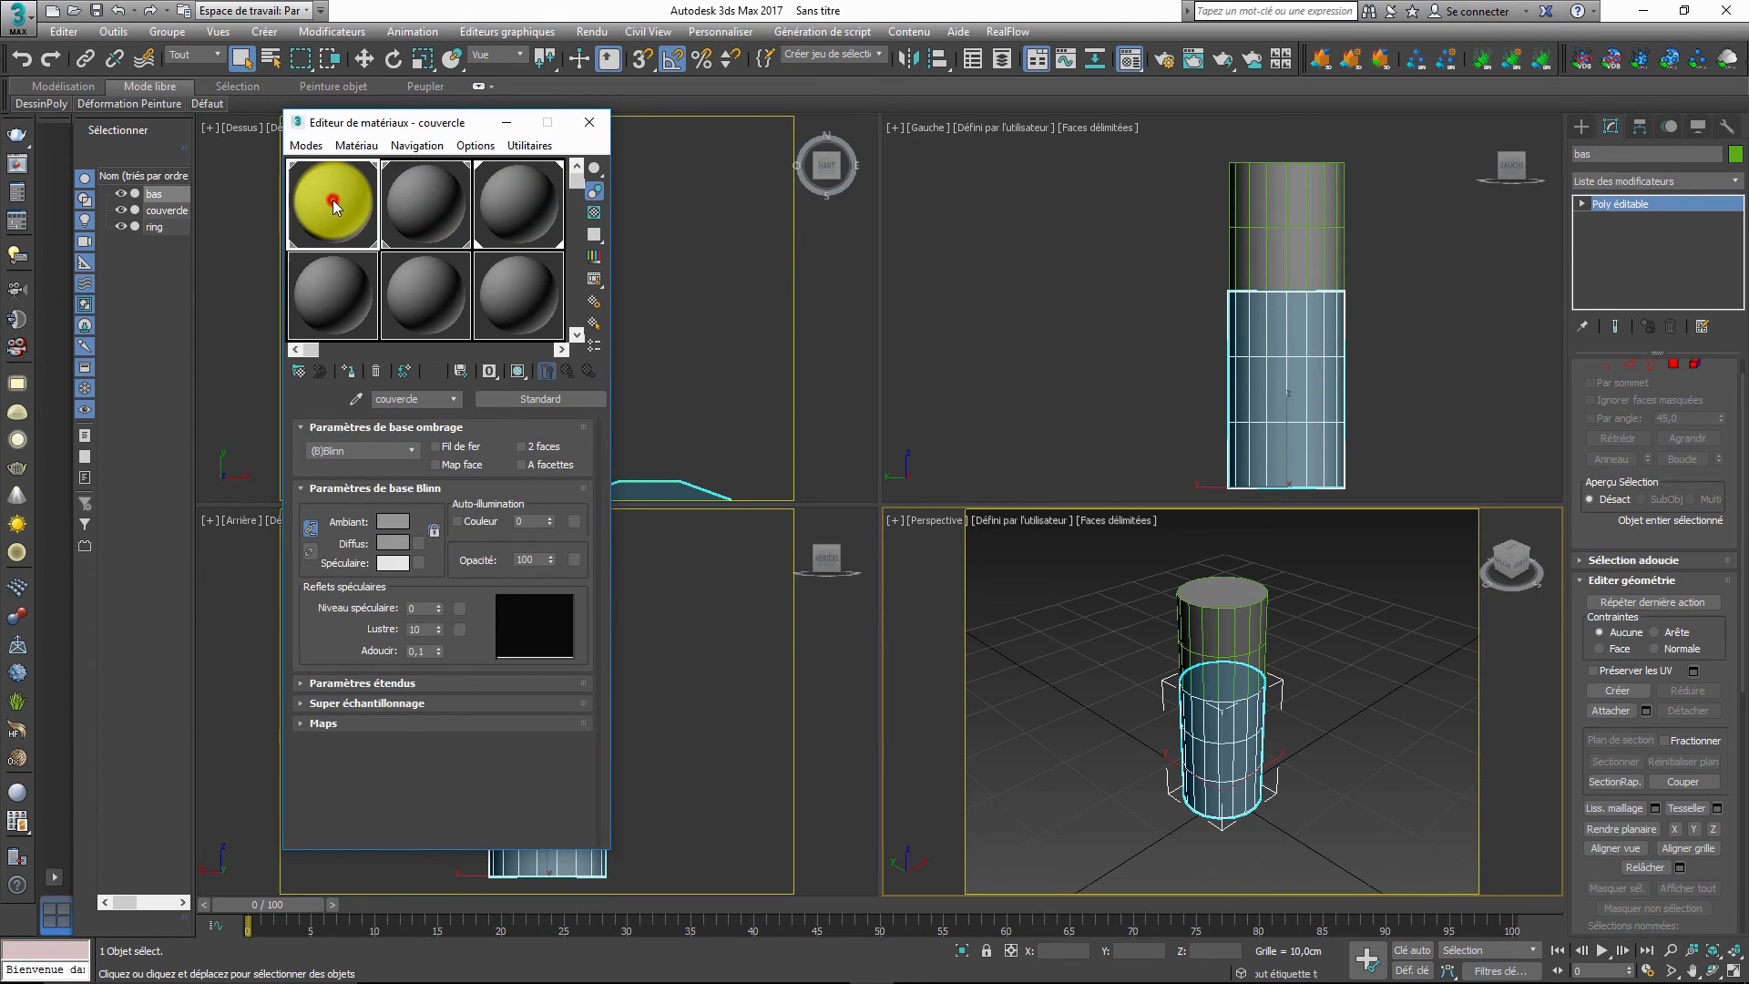
pyautogui.click(402, 216)
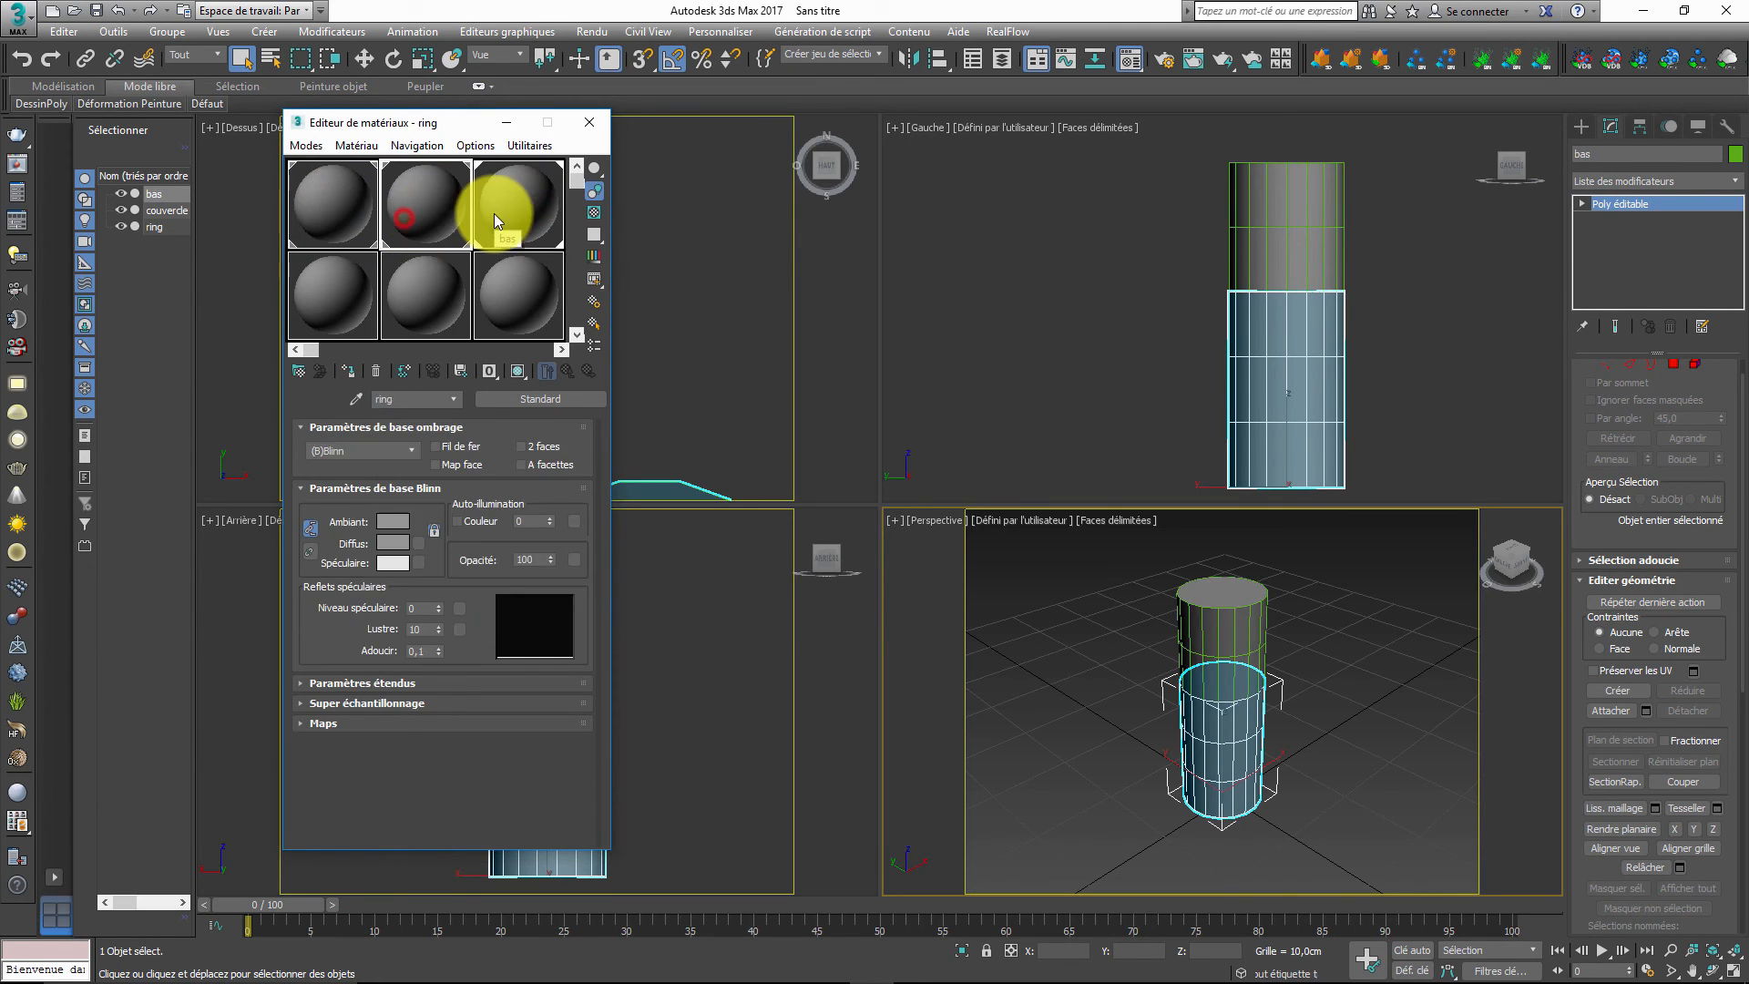
pyautogui.click(494, 213)
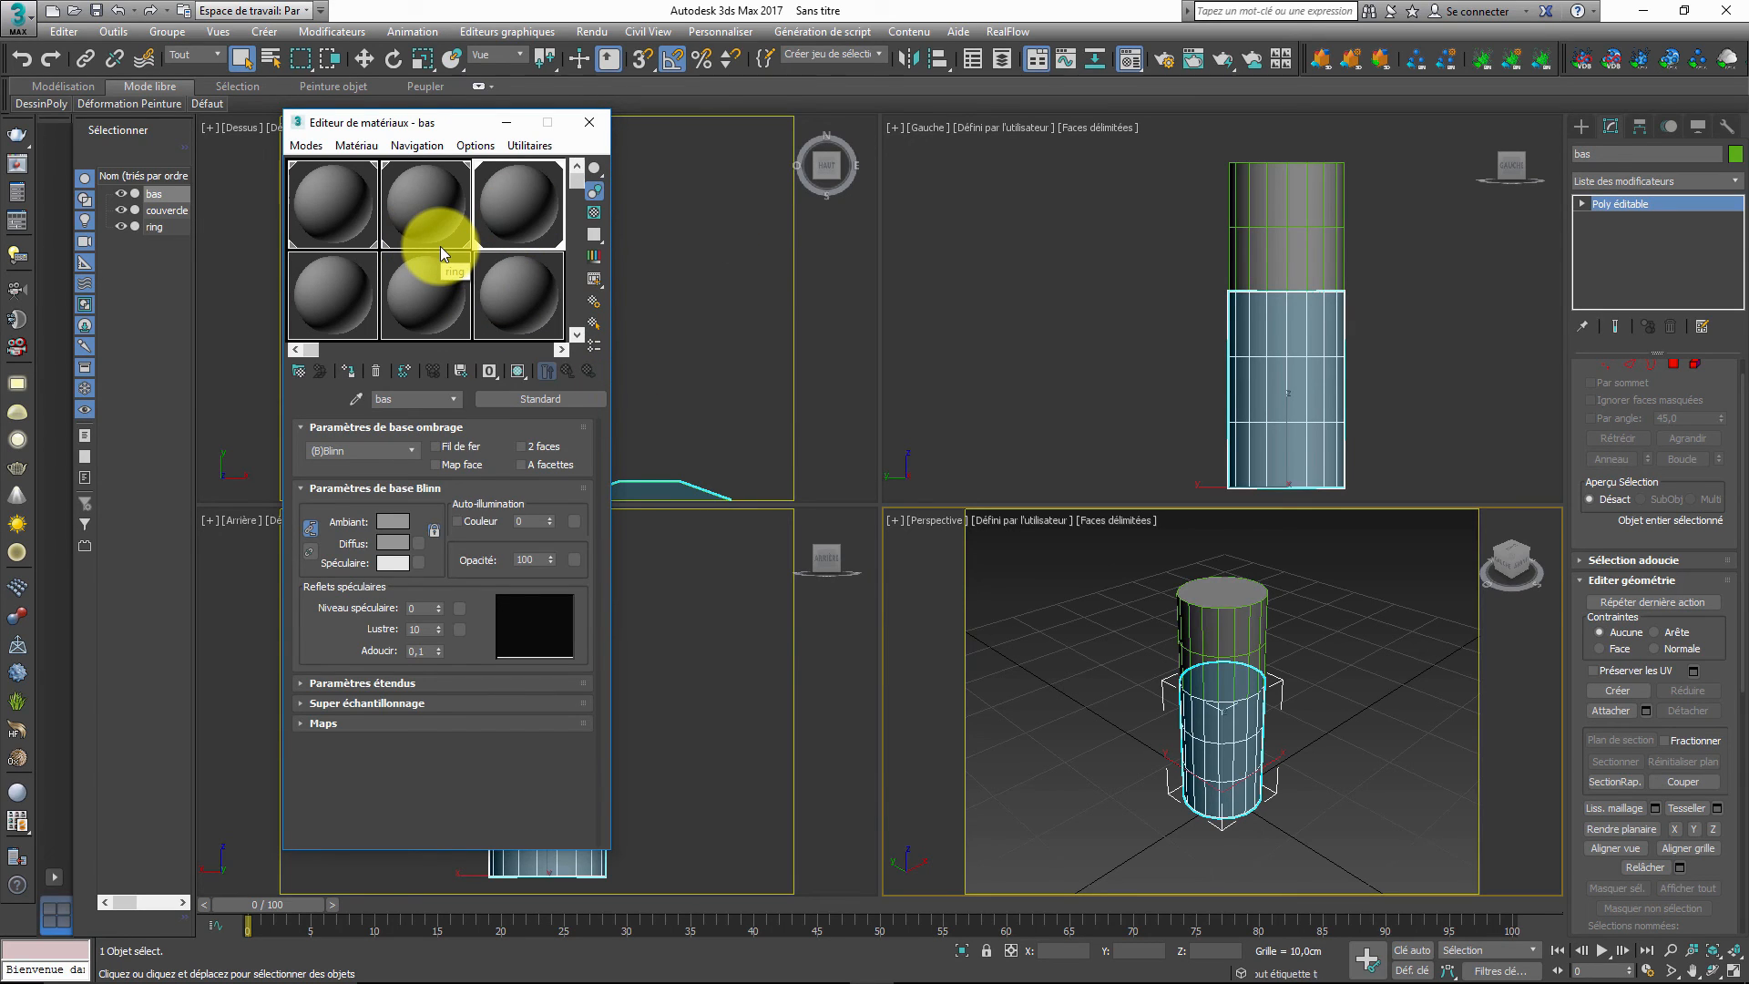
pyautogui.click(589, 122)
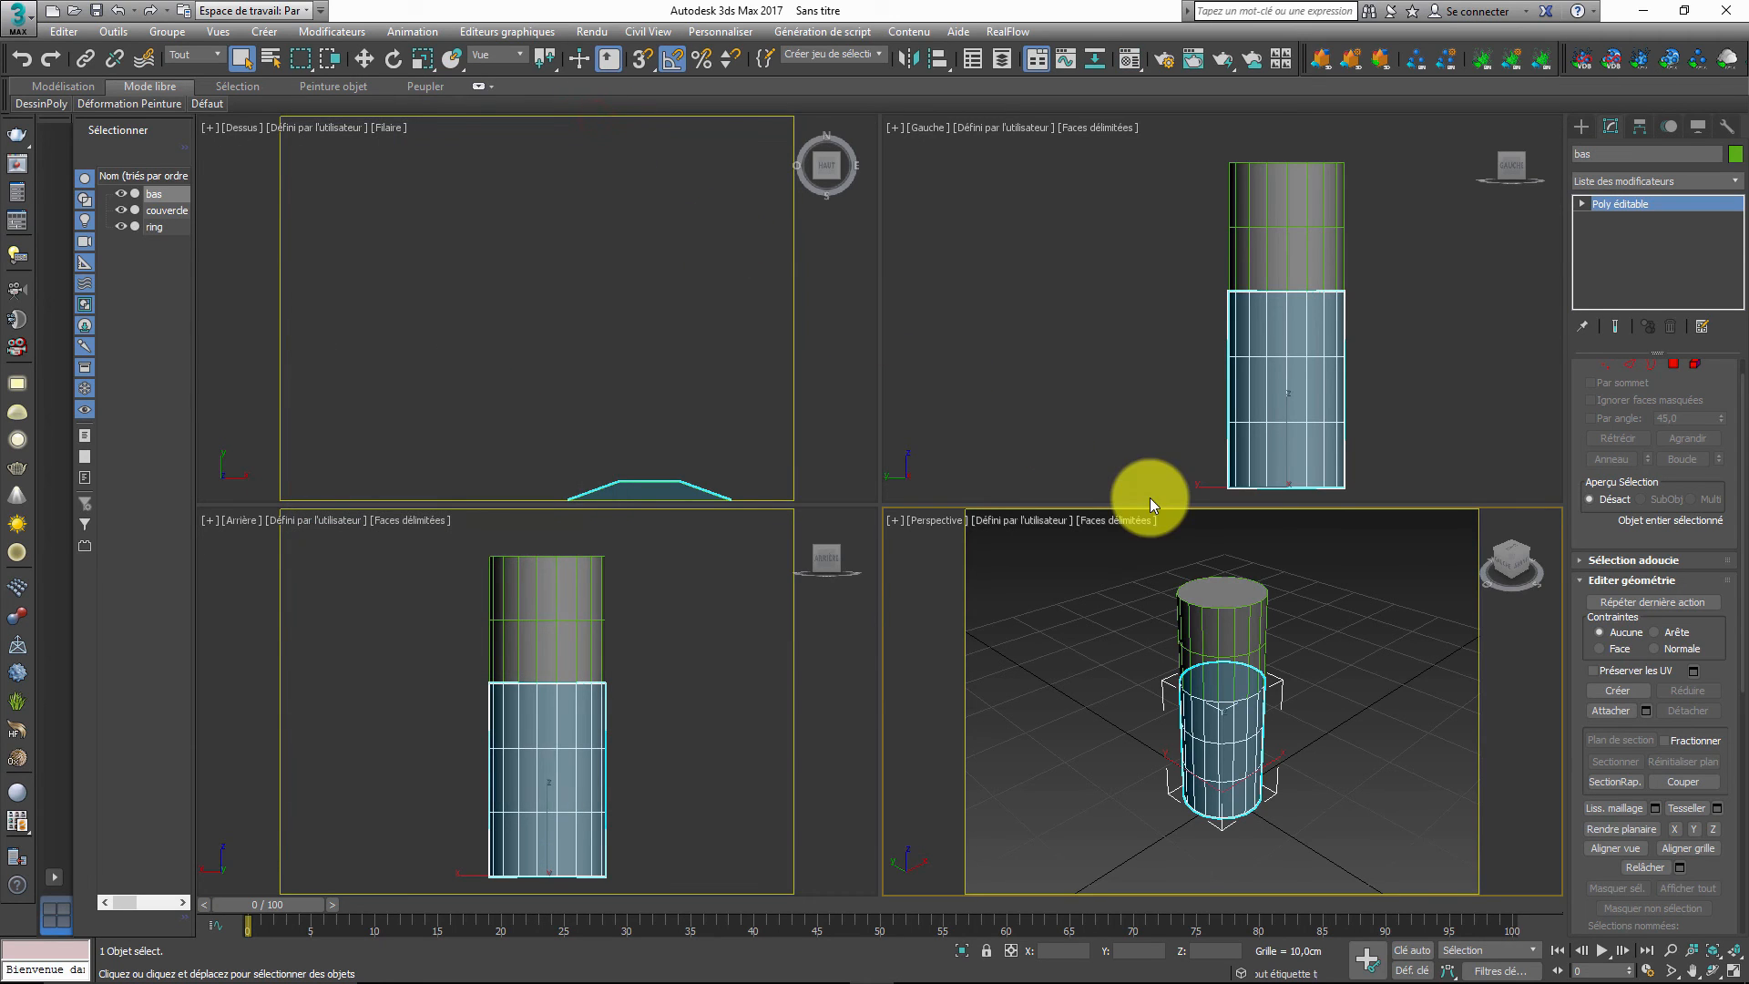
# - Start a new empty scene, discarding the existing cylinder parts
pyautogui.click(53, 13)
pyautogui.click(874, 531)
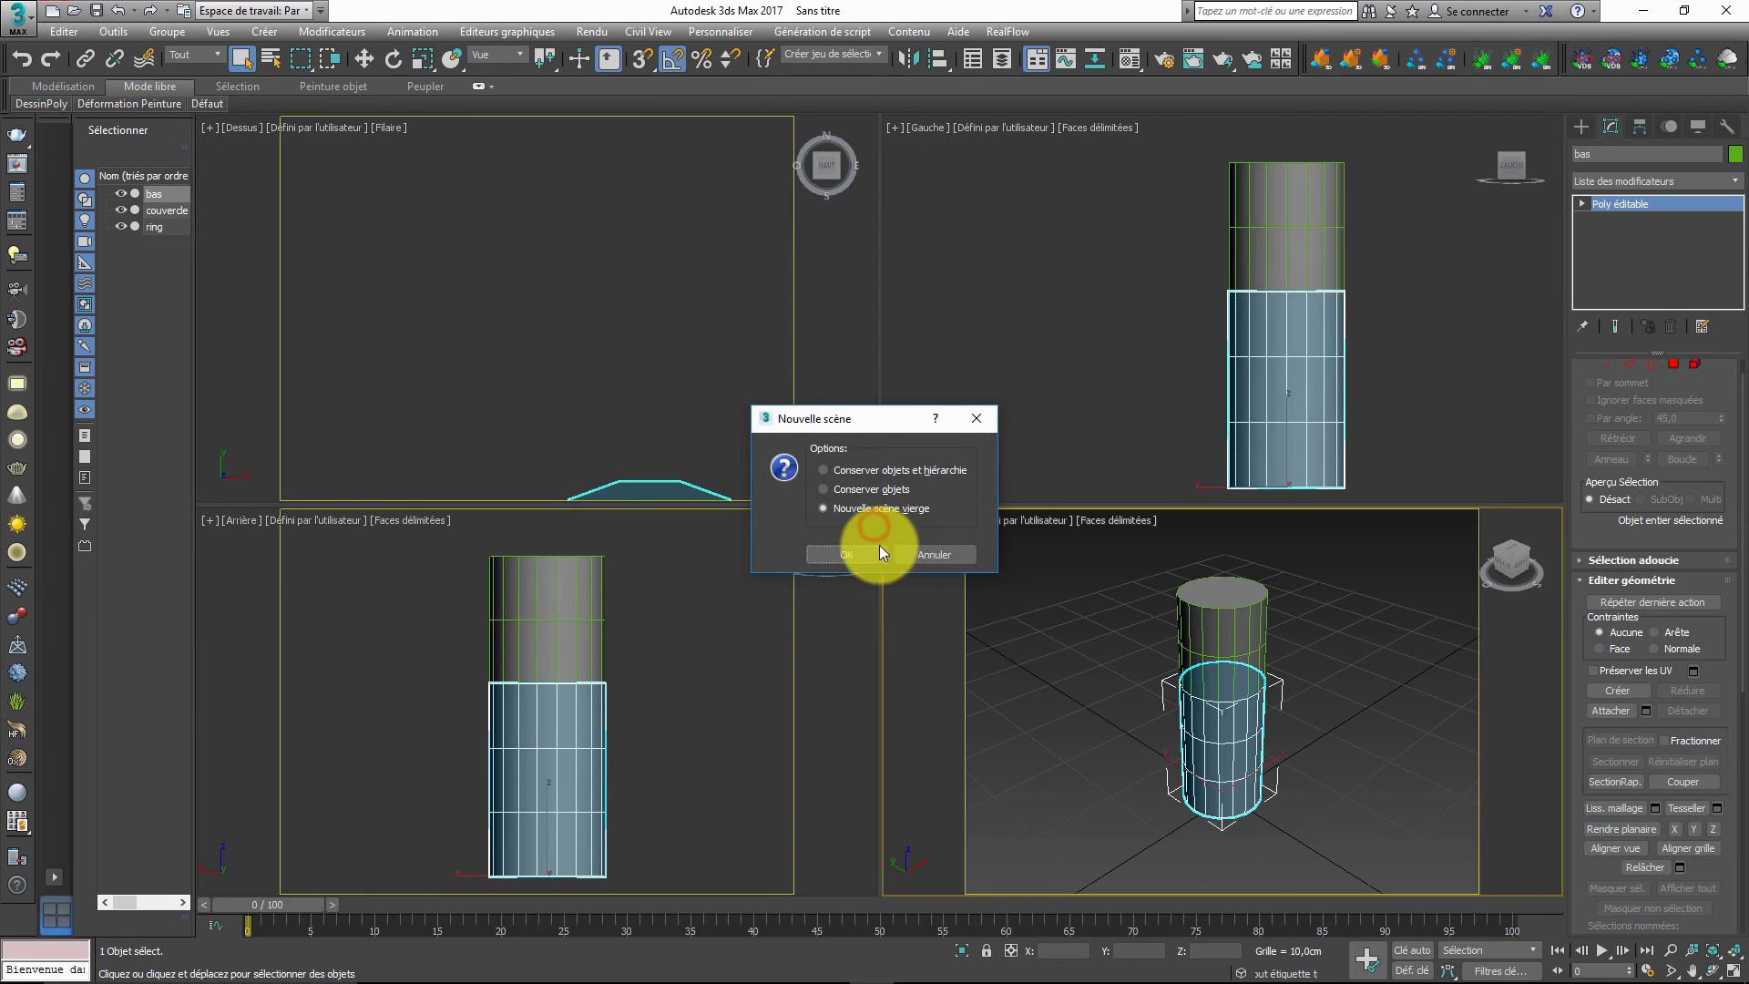
pyautogui.click(878, 545)
# - Create a standard cylinder with a radius of about 3.5 cm and a height of about 23.4 cm at the grid's centre
pyautogui.click(1581, 126)
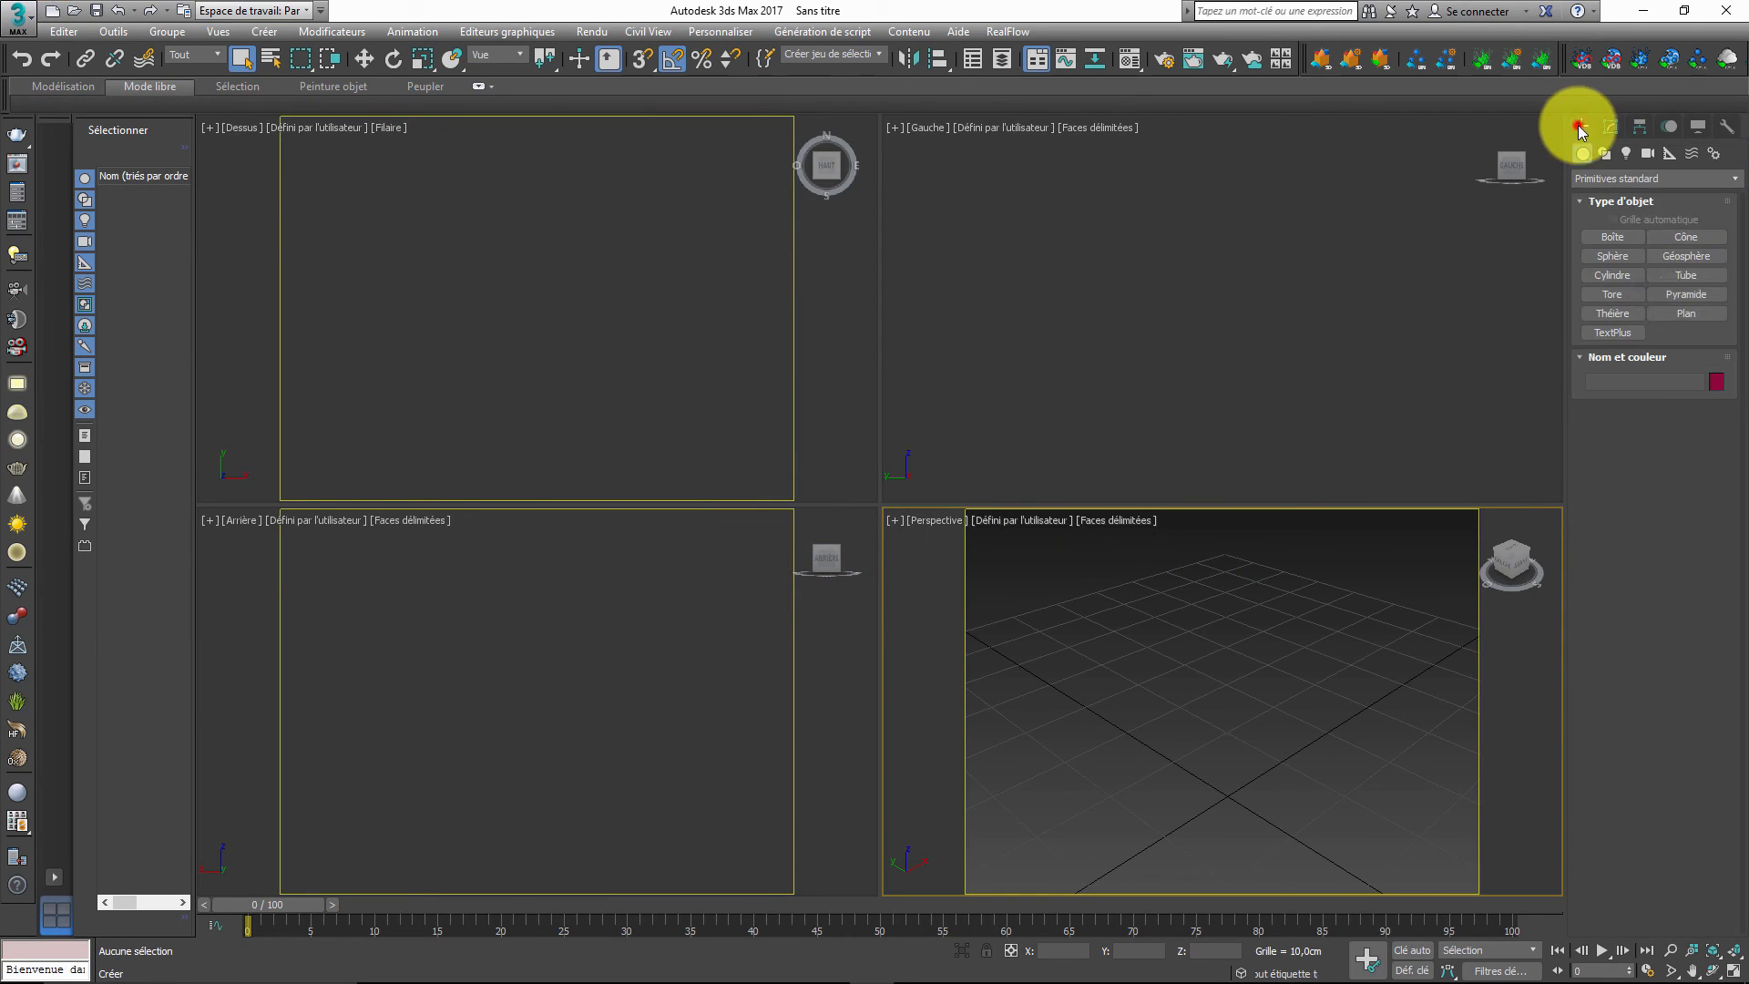
pyautogui.click(1612, 275)
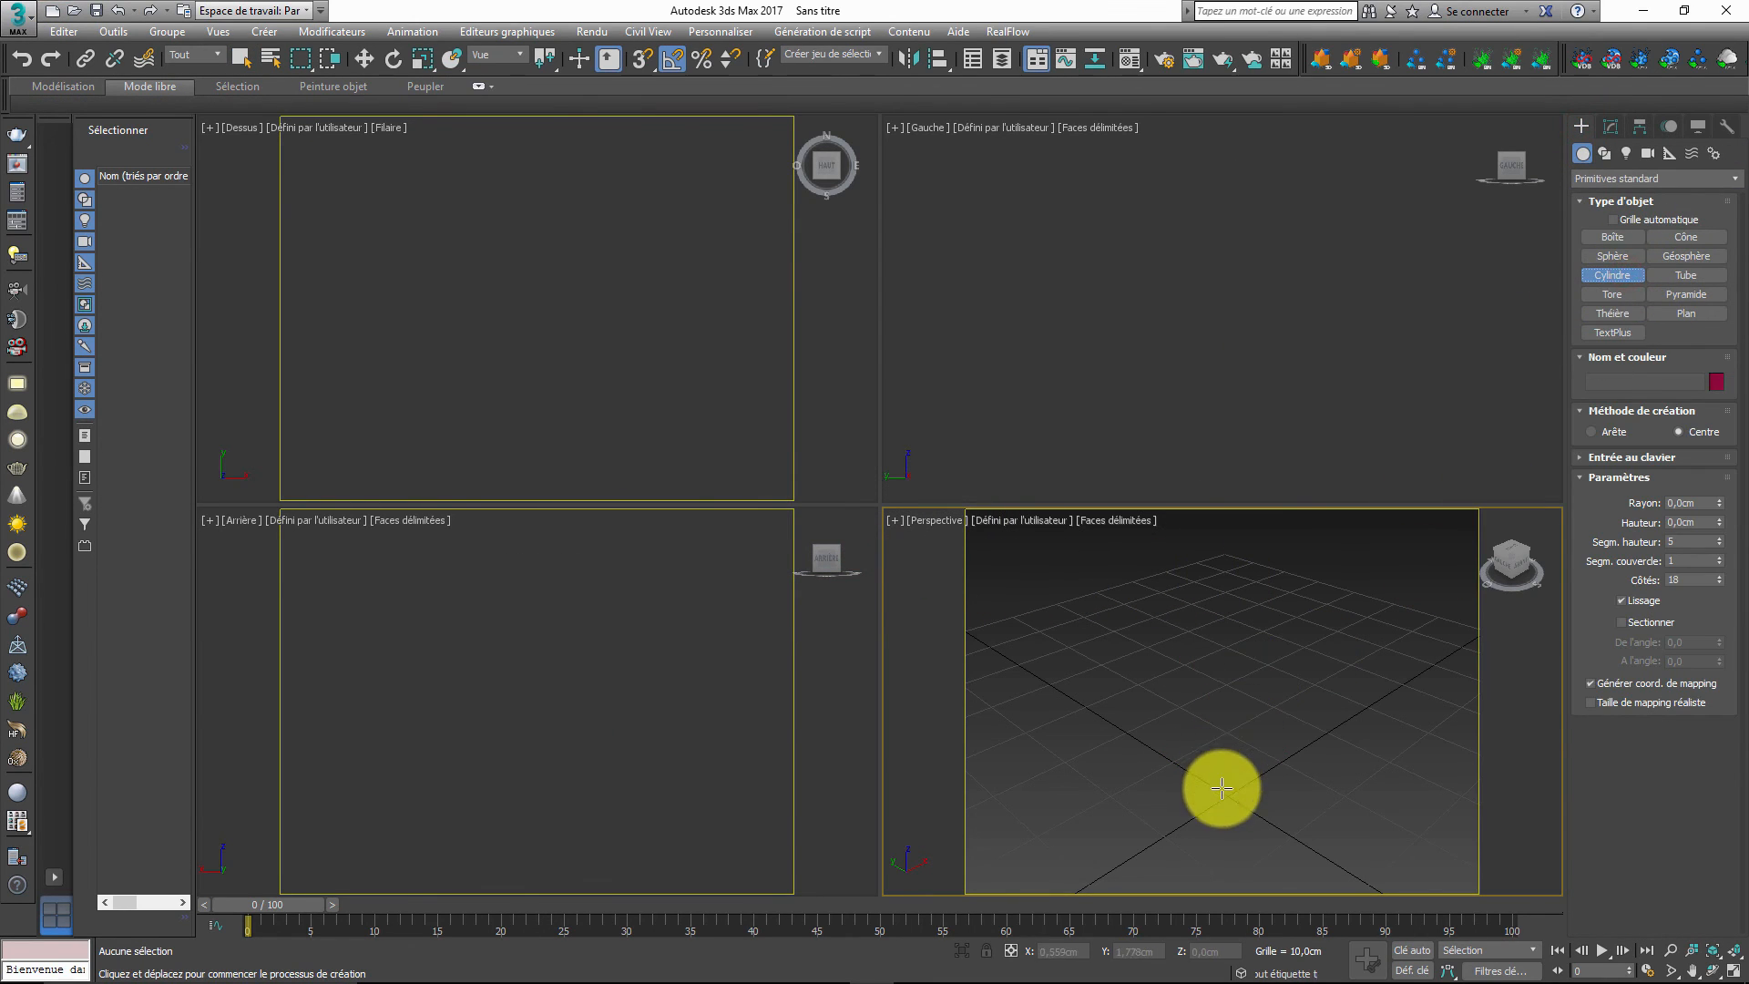
pyautogui.moveTo(1222, 793); pyautogui.dragTo(1241, 811)
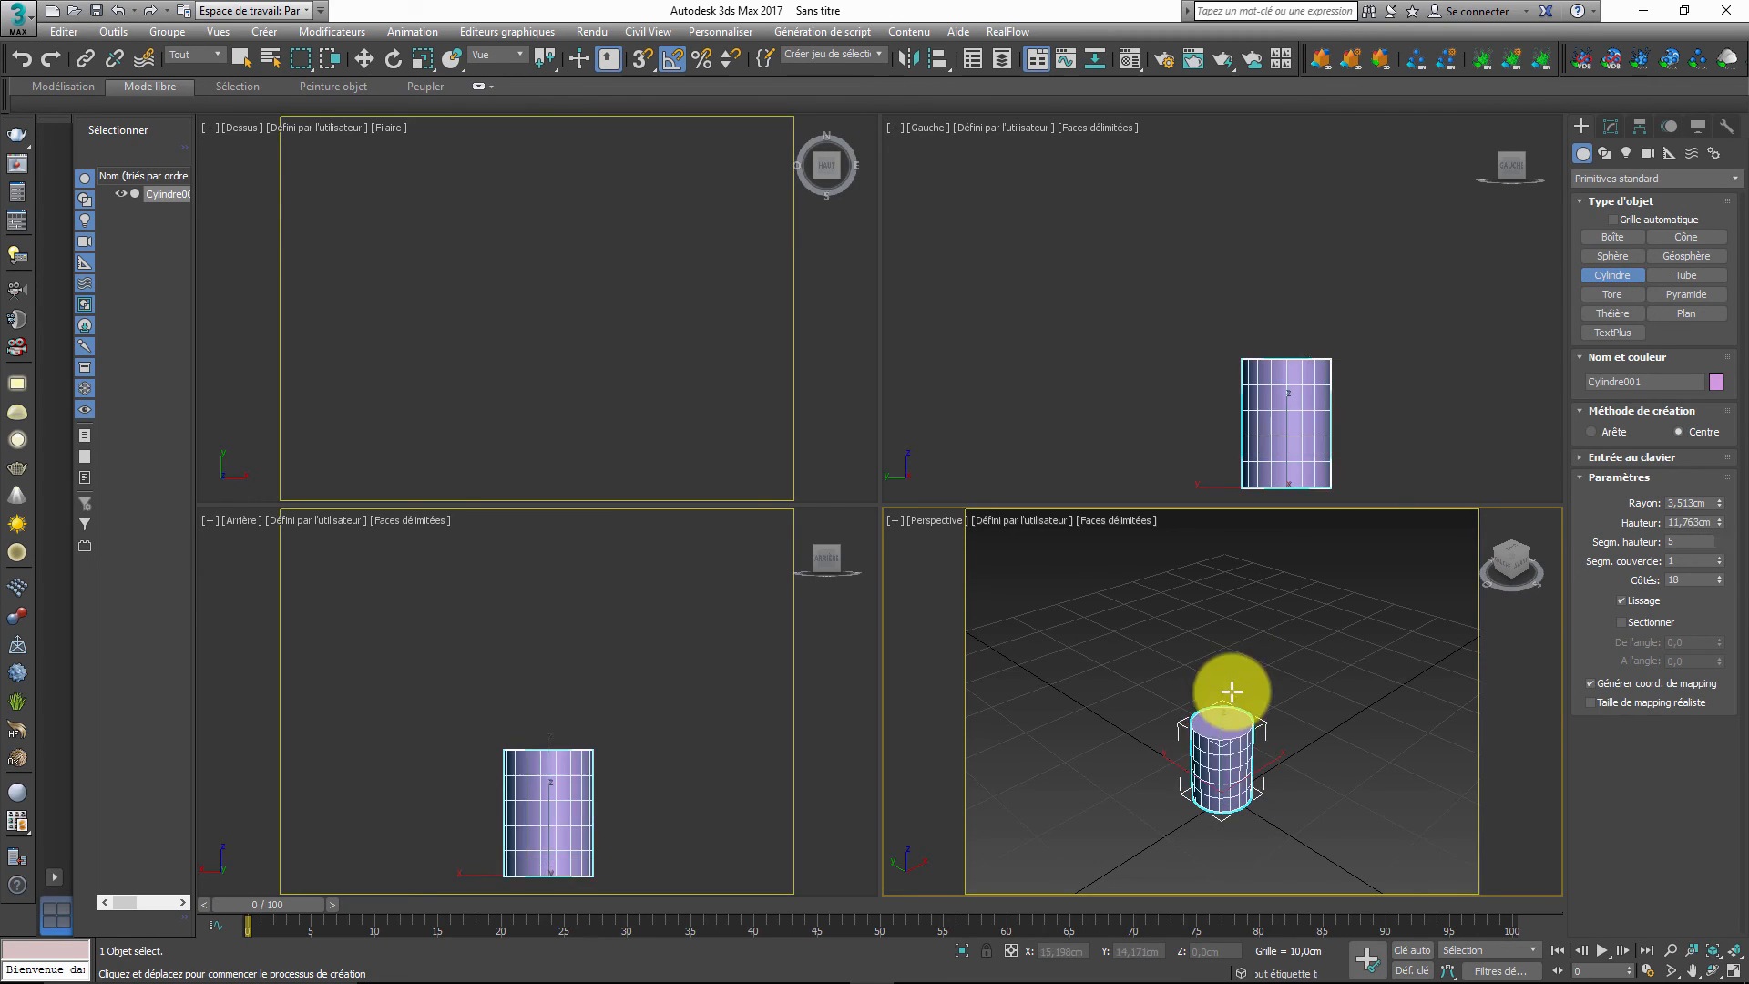
pyautogui.click(1233, 609)
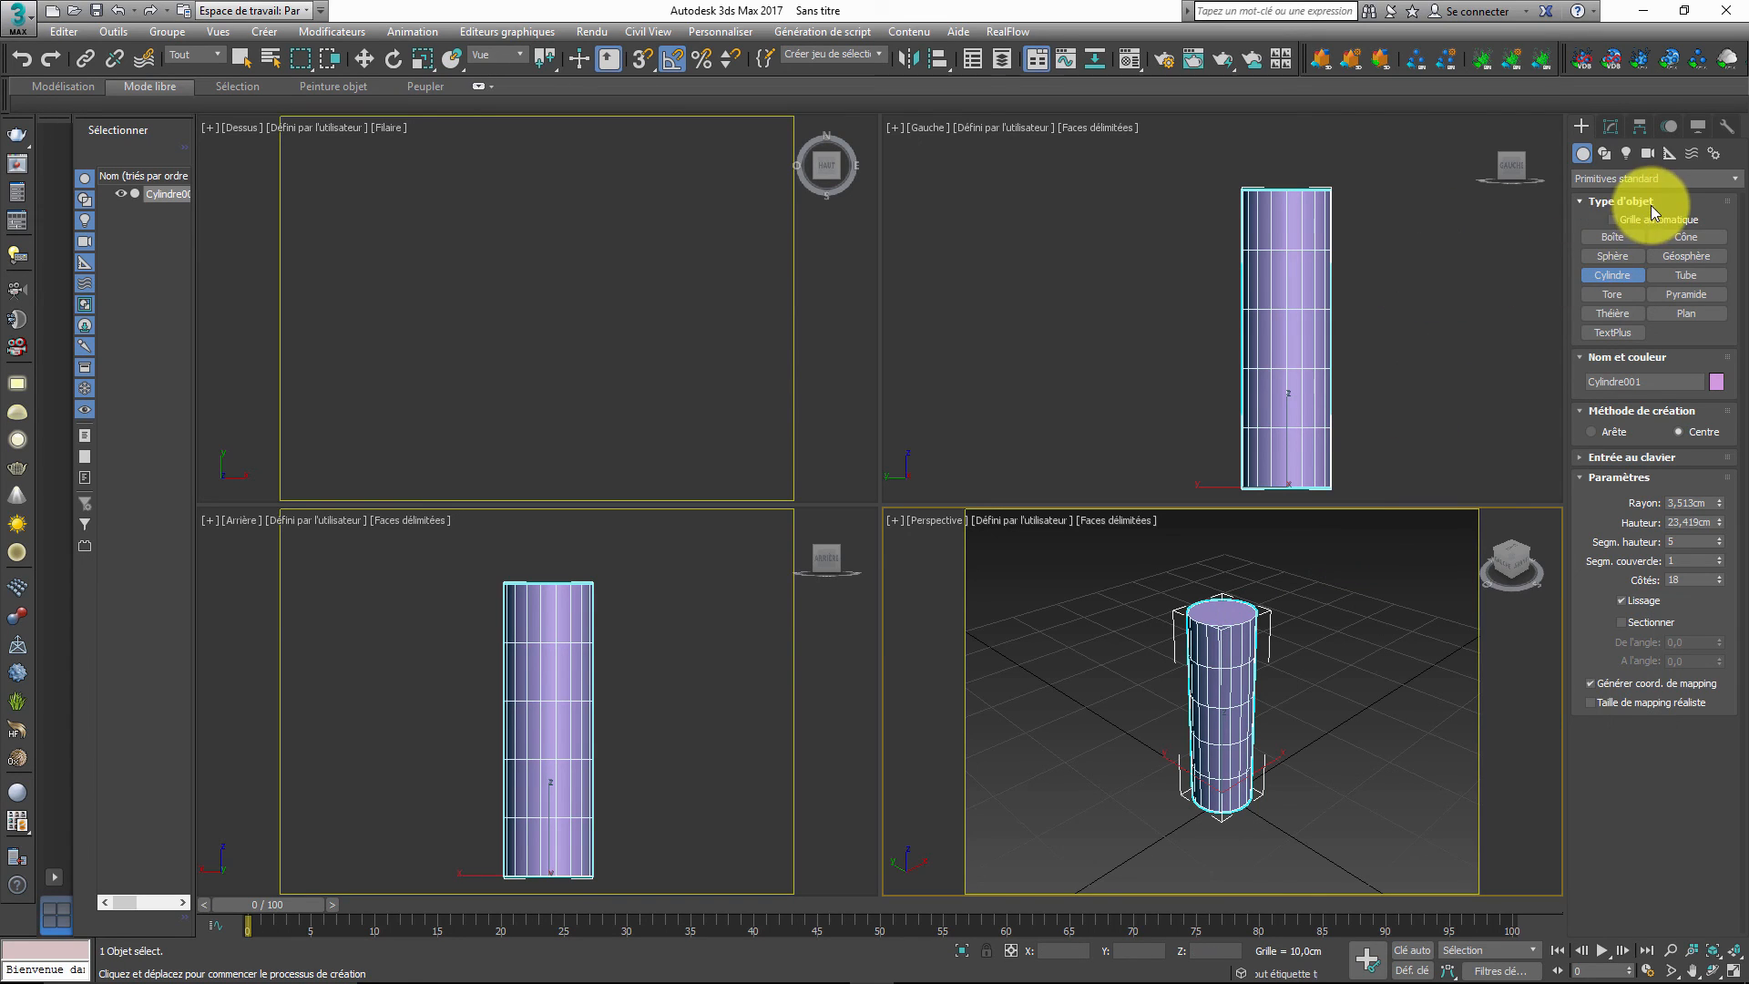
# - End cylinder creation and convert the new cylinder to an editable polygon
pyautogui.click(1310, 290)
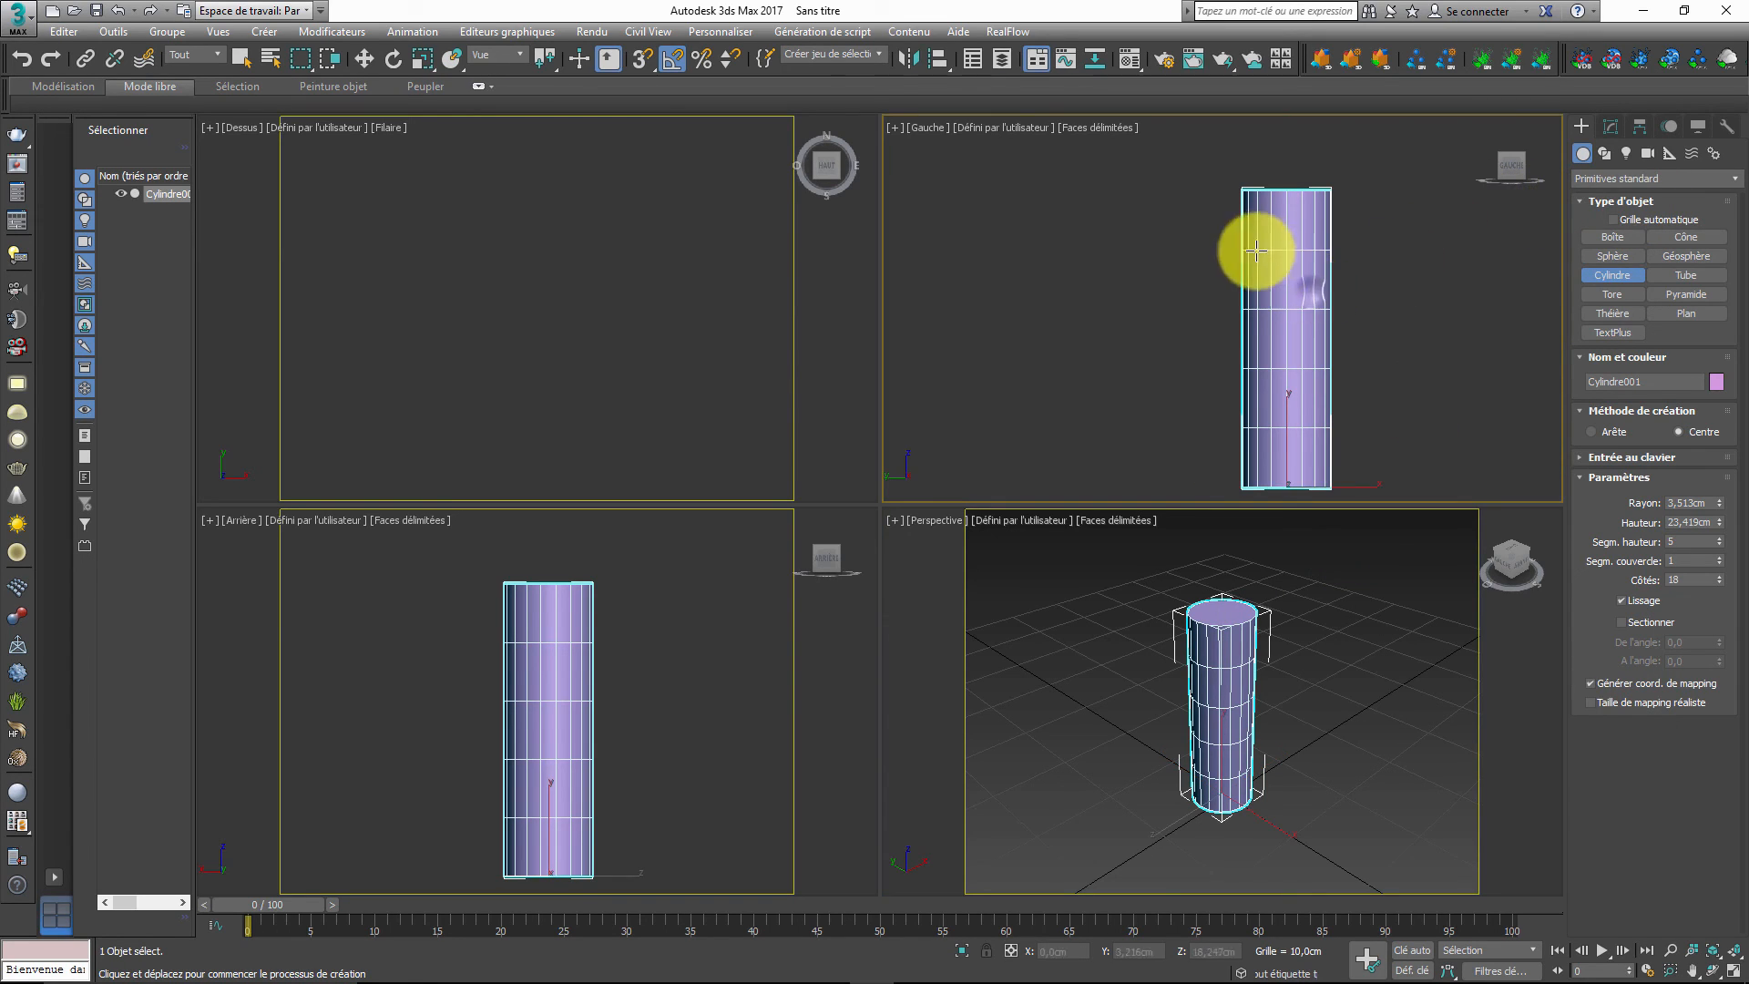
pyautogui.rightClick(1277, 261)
pyautogui.rightClick(1280, 240)
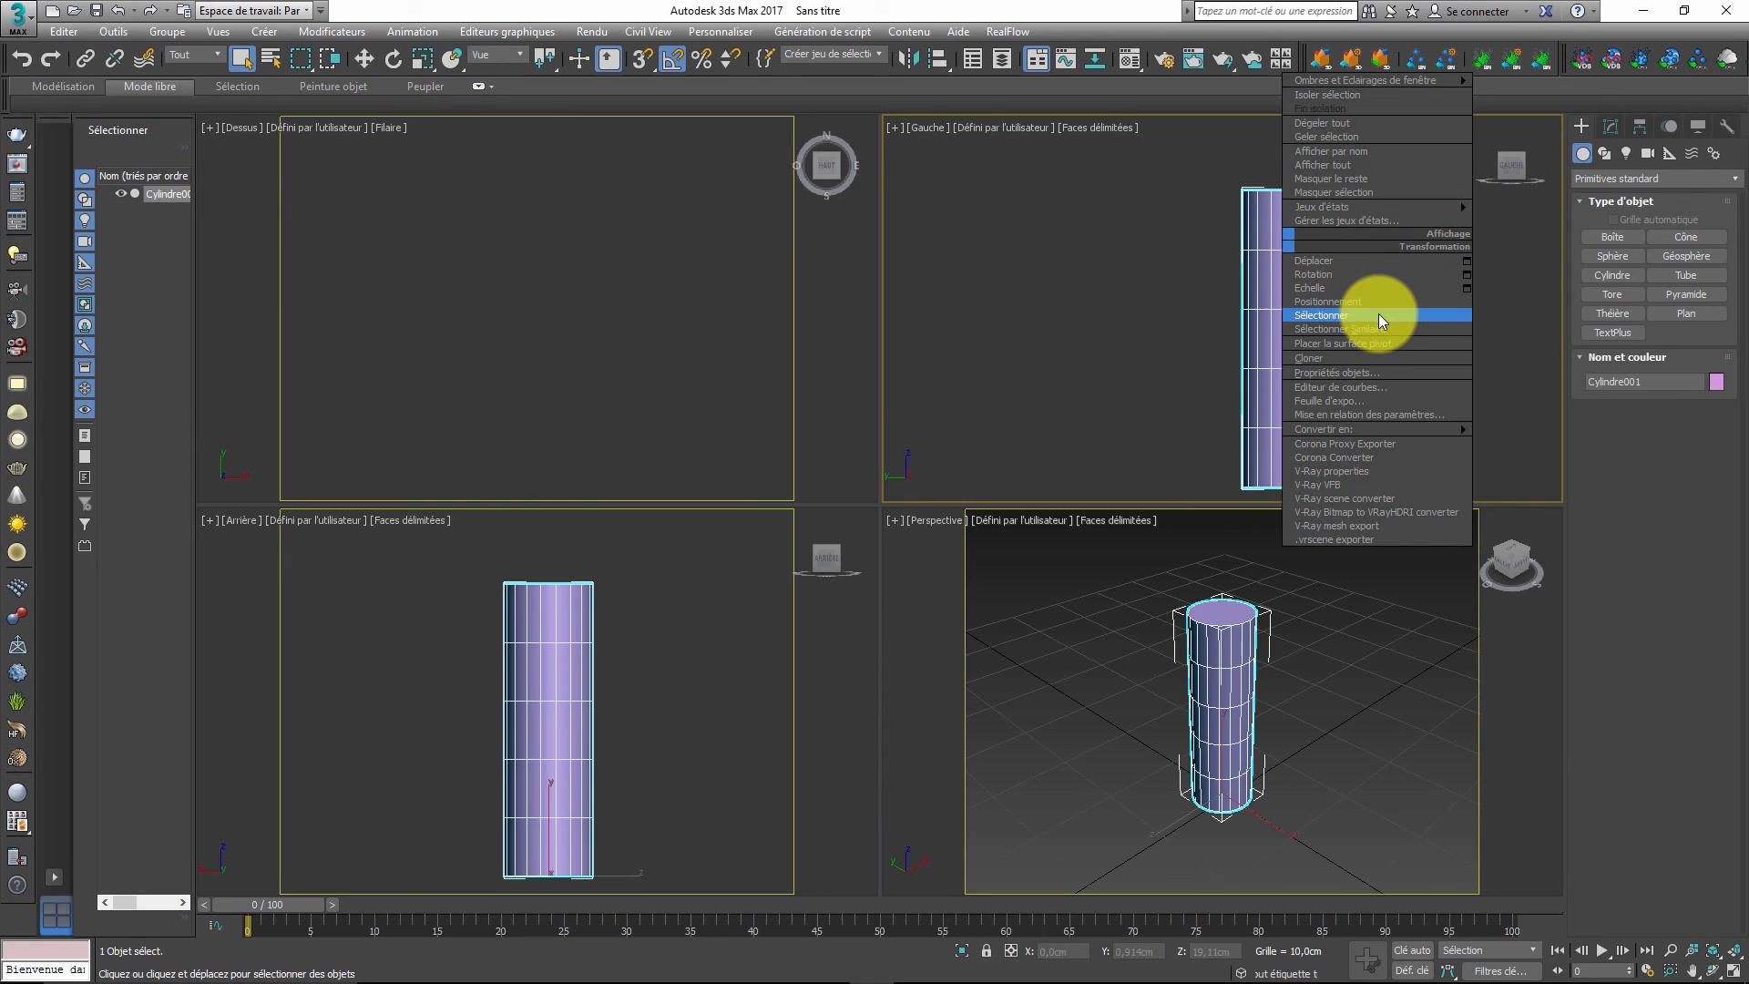
pyautogui.moveTo(1423, 429)
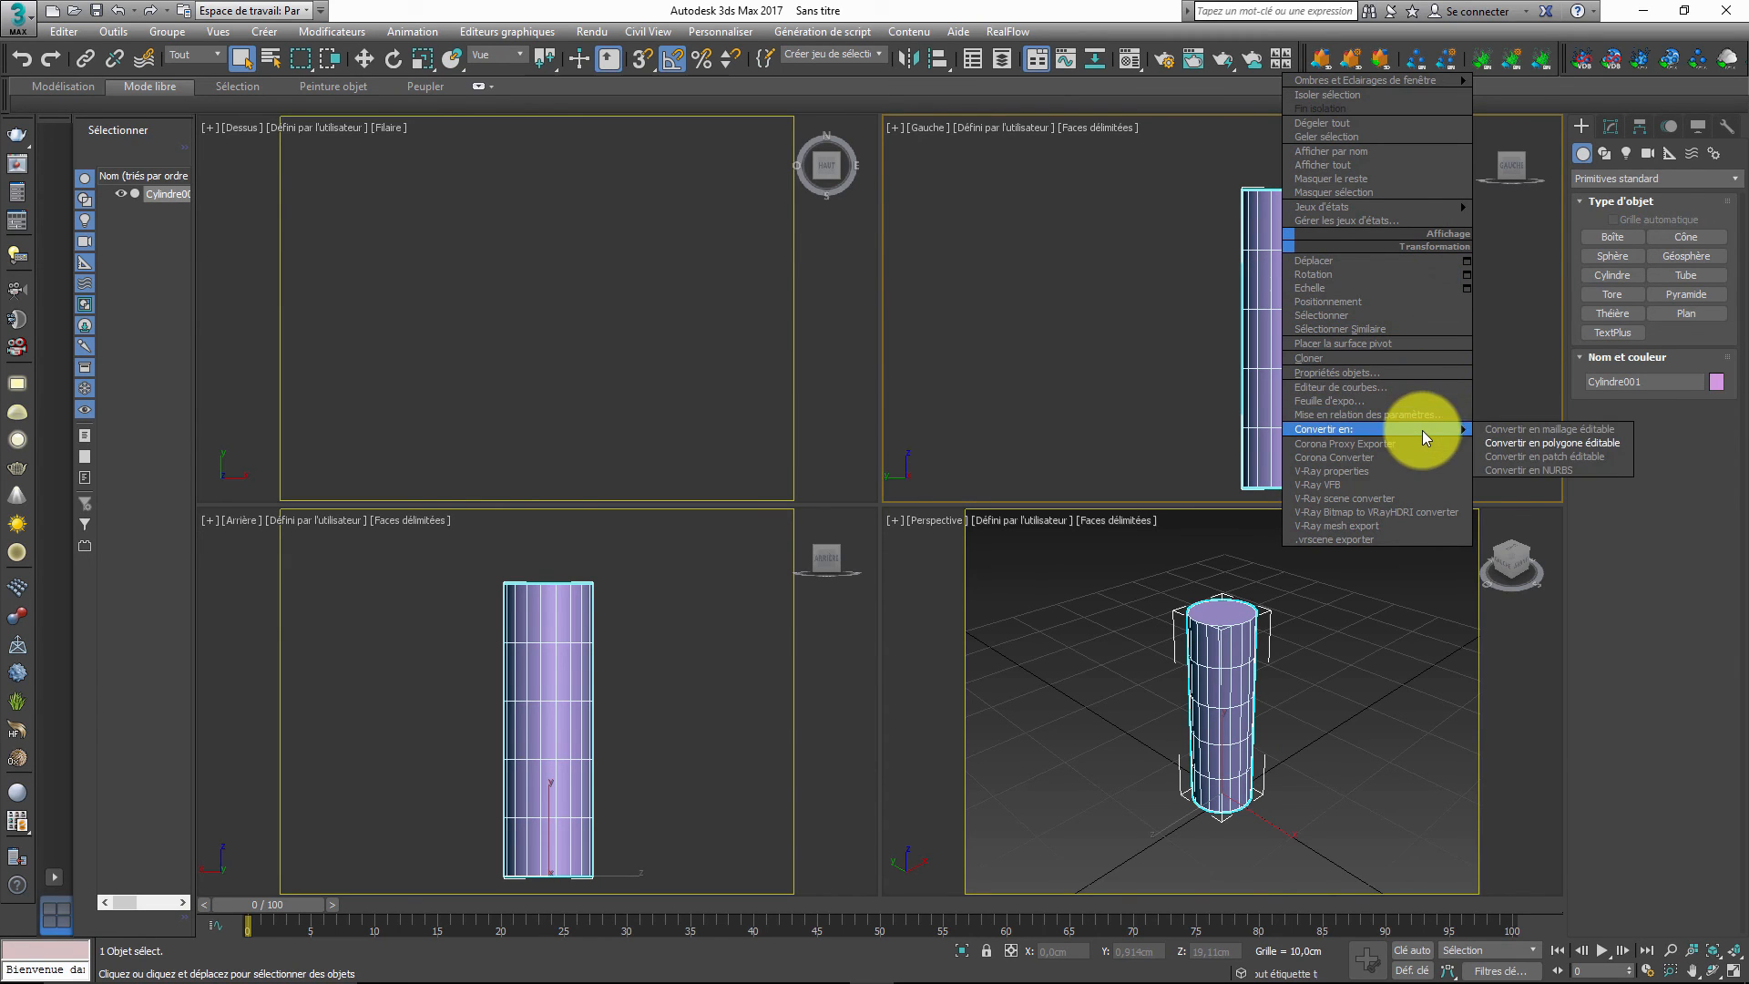
pyautogui.click(1539, 444)
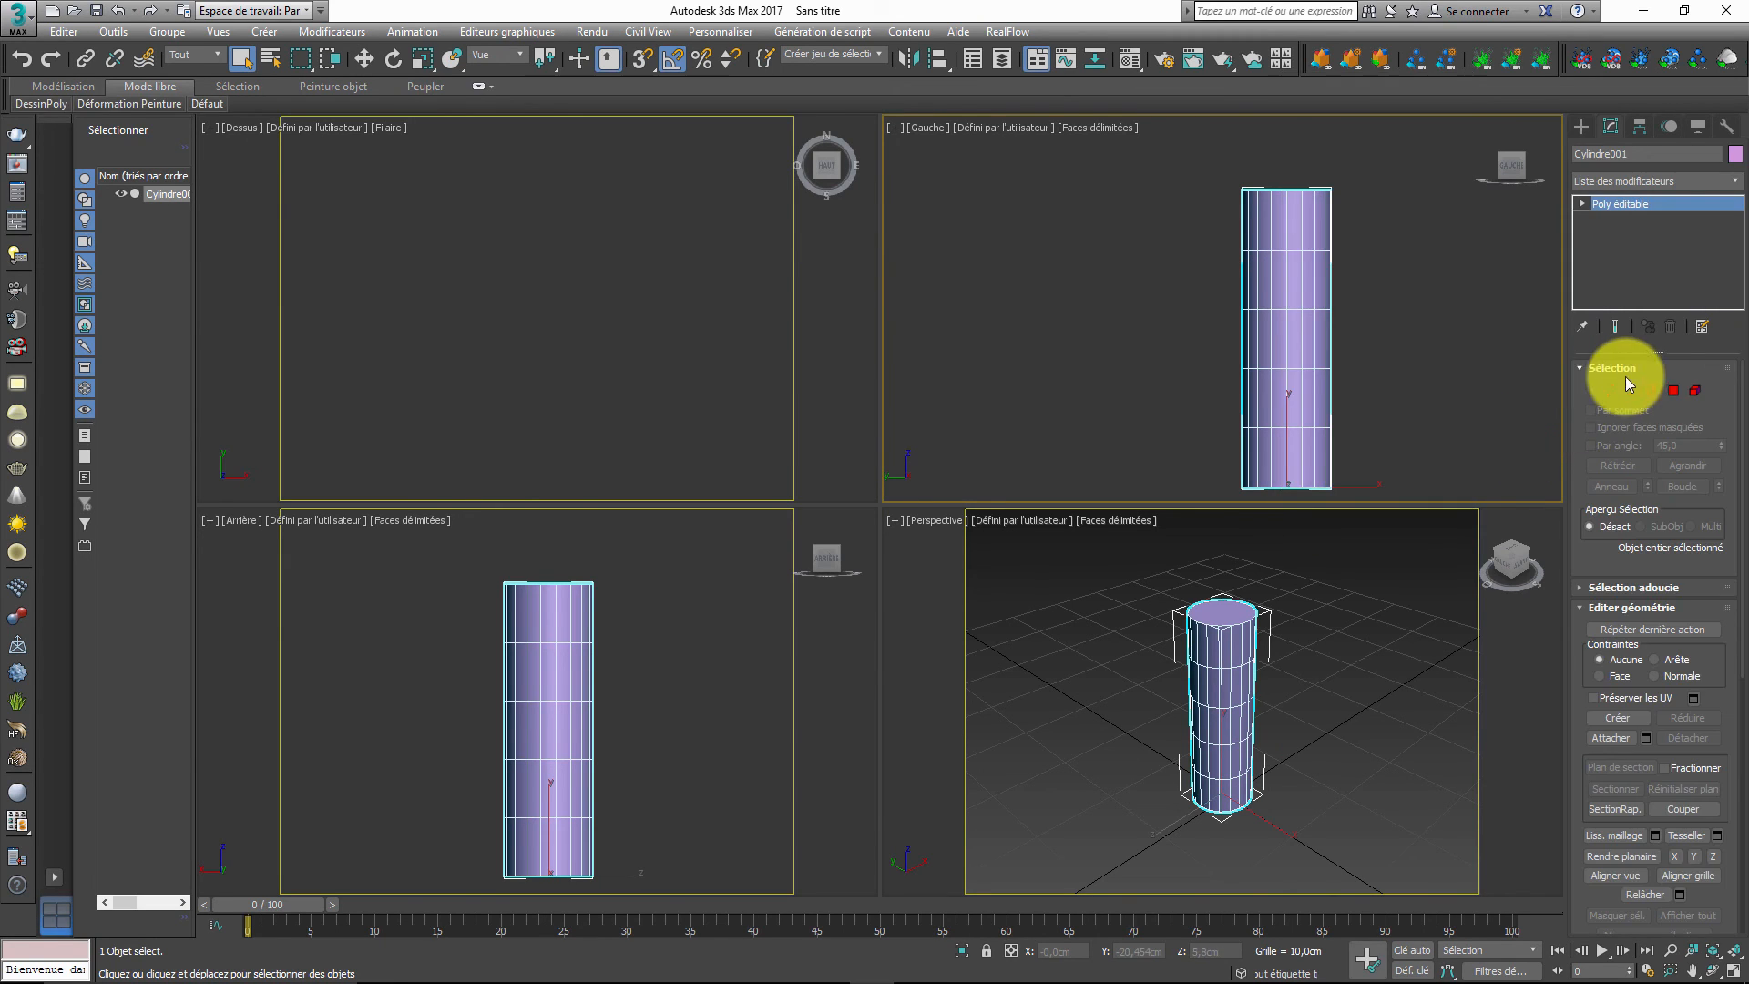
# - Select the cap and upper two rows of the cylinder's polygons and detach them as a separate object named haut
pyautogui.click(1673, 391)
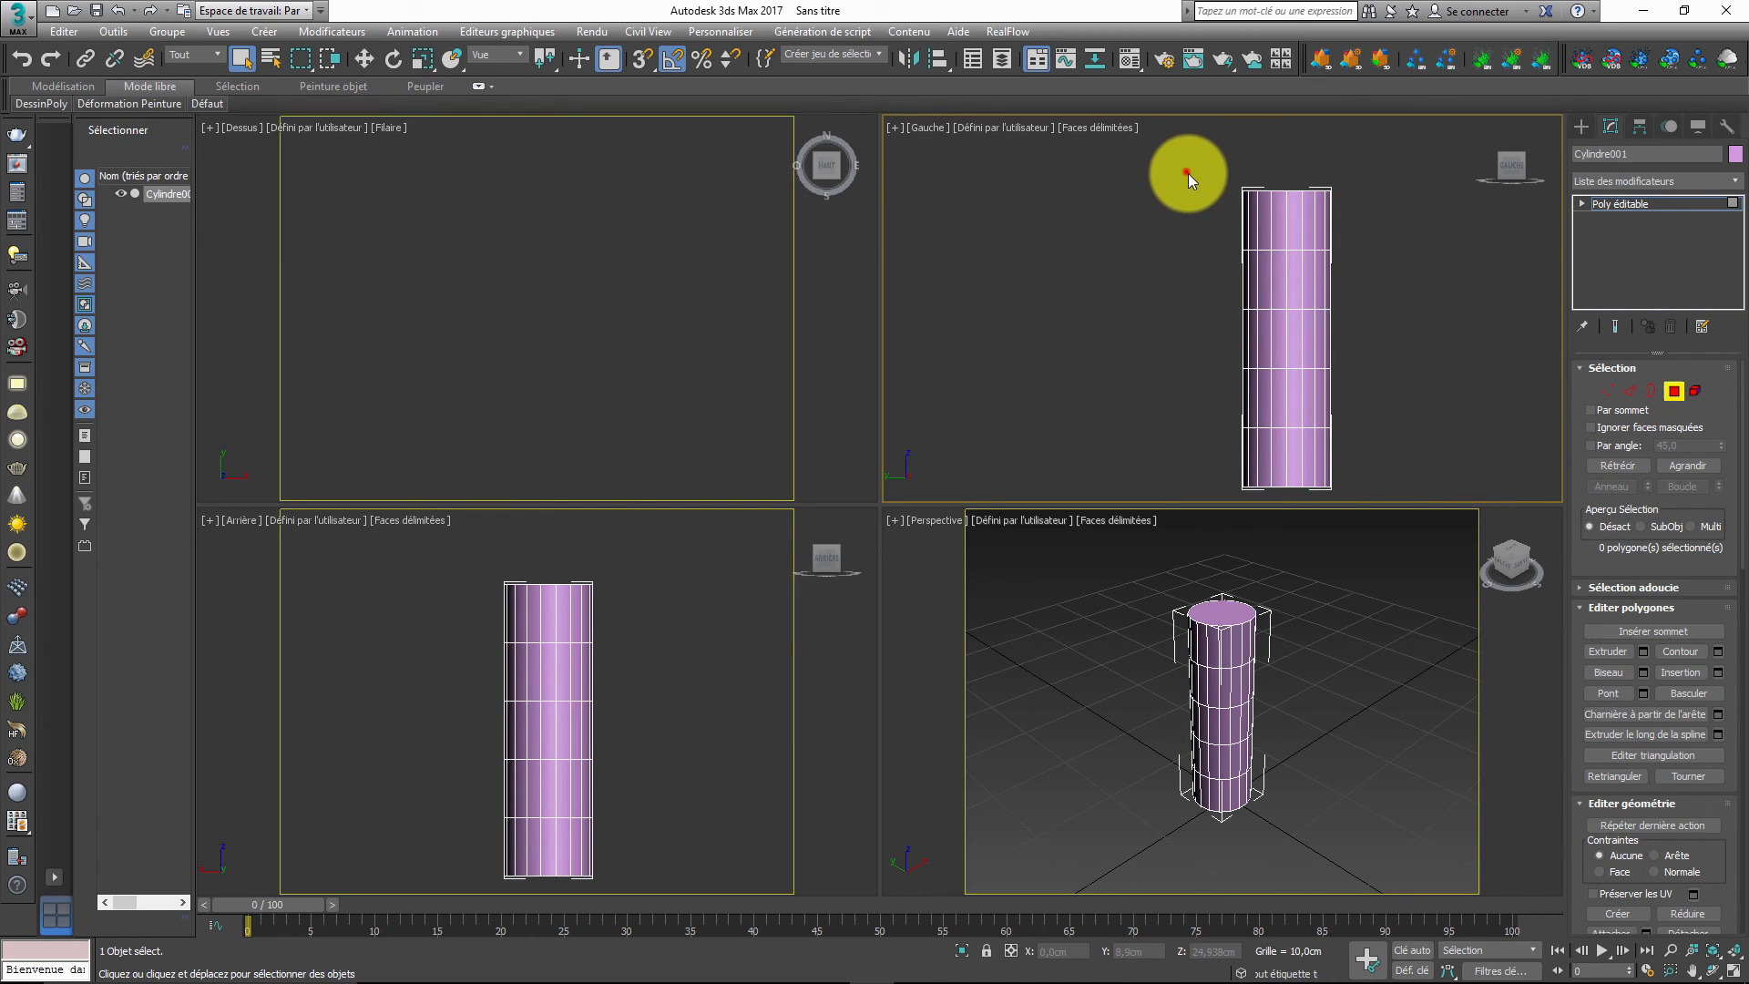
pyautogui.moveTo(1186, 172); pyautogui.dragTo(1381, 303)
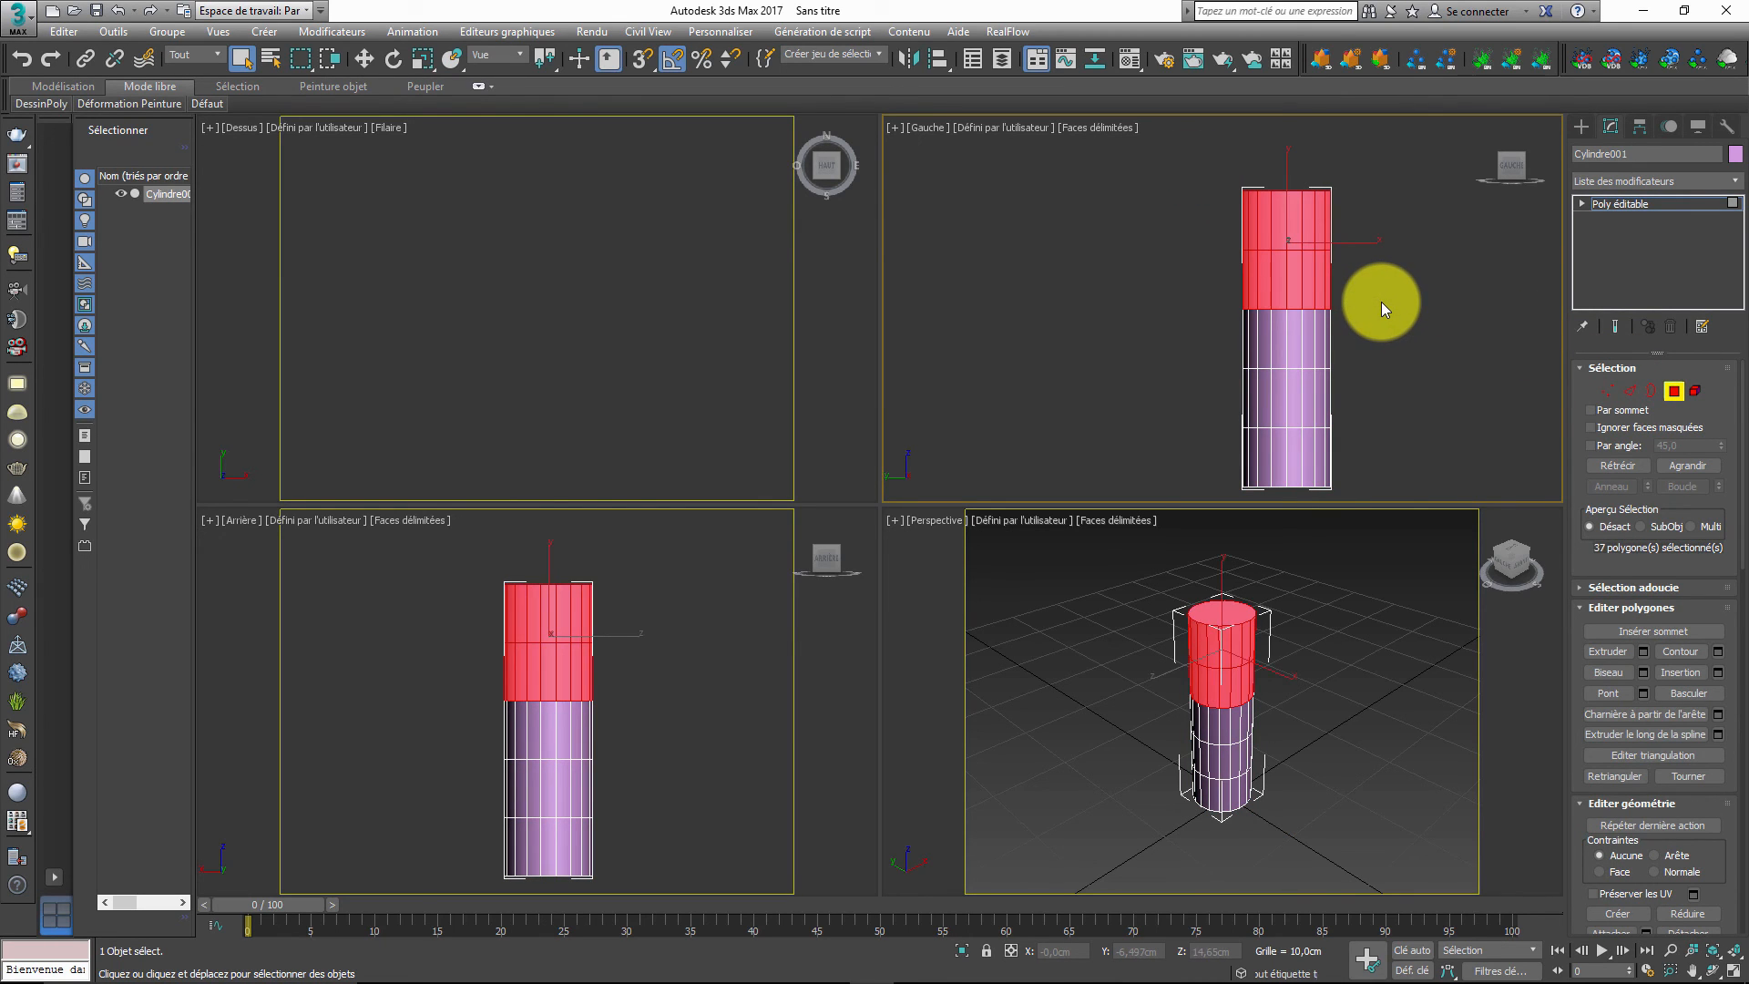
pyautogui.scroll(-3, 1698, 802)
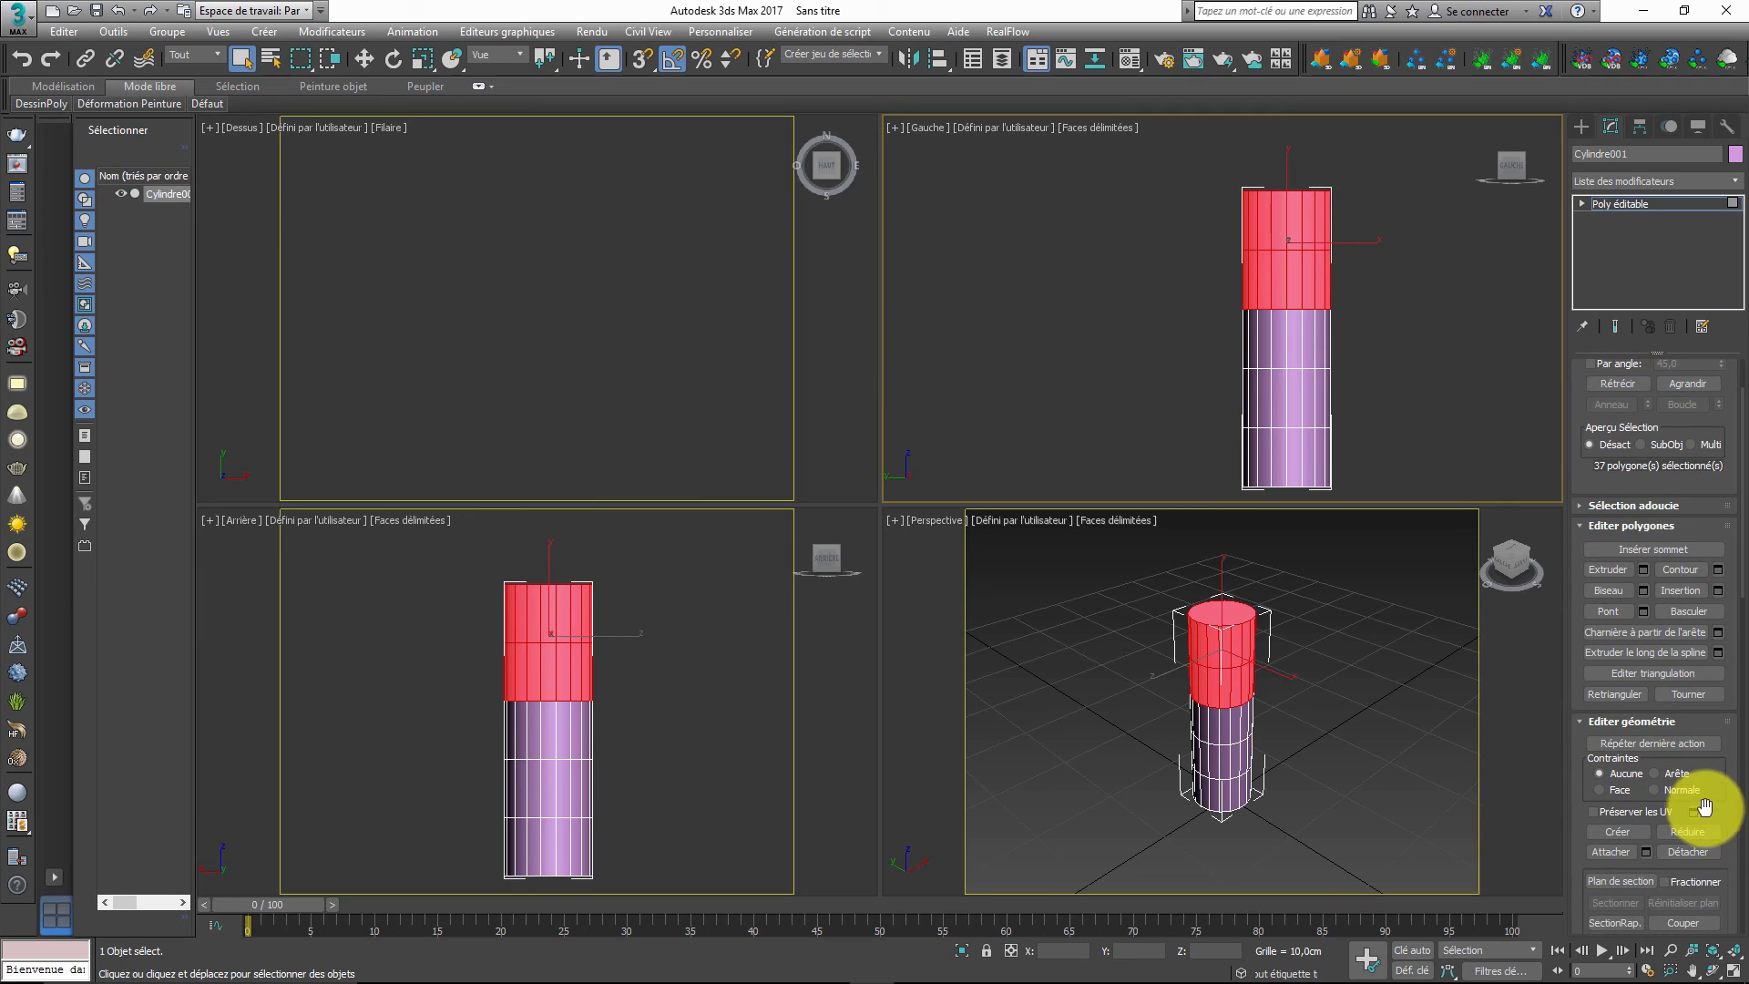
pyautogui.click(1690, 852)
pyautogui.press('BackSpace')
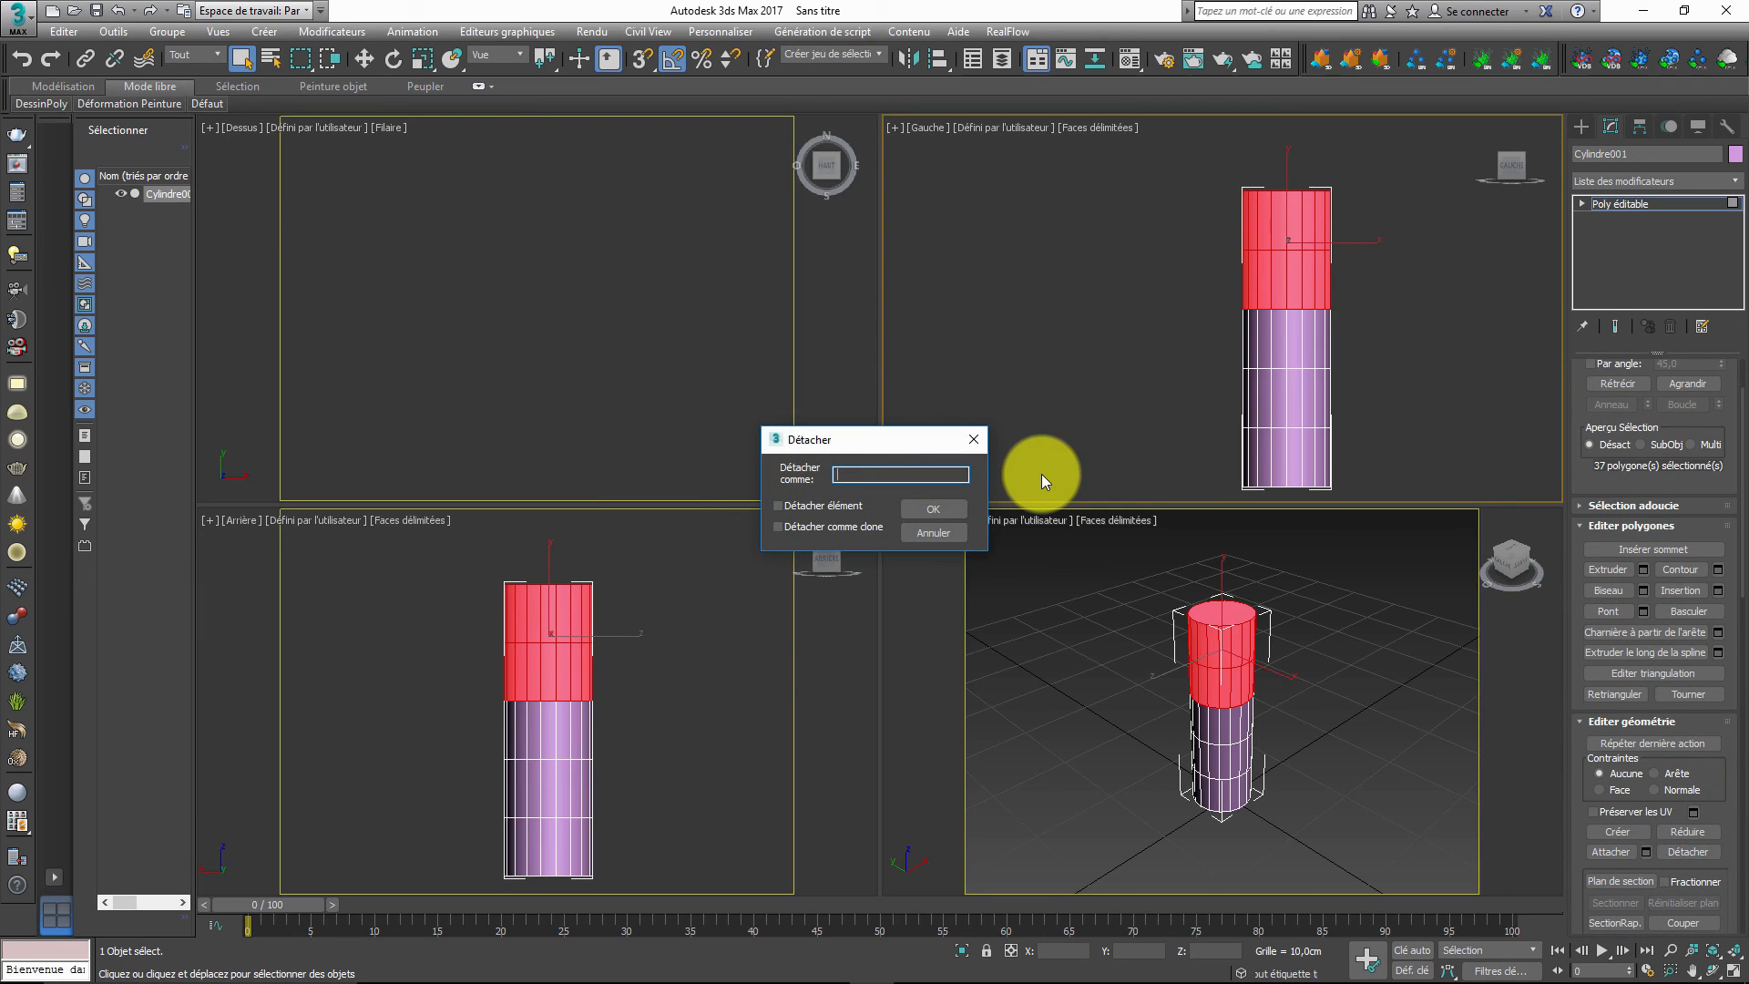
pyautogui.write('haut')
pyautogui.press('Return')
# - Leave polygon editing and rename the remaining lower part of the cylinder as bas
pyautogui.scroll(3, 1637, 510)
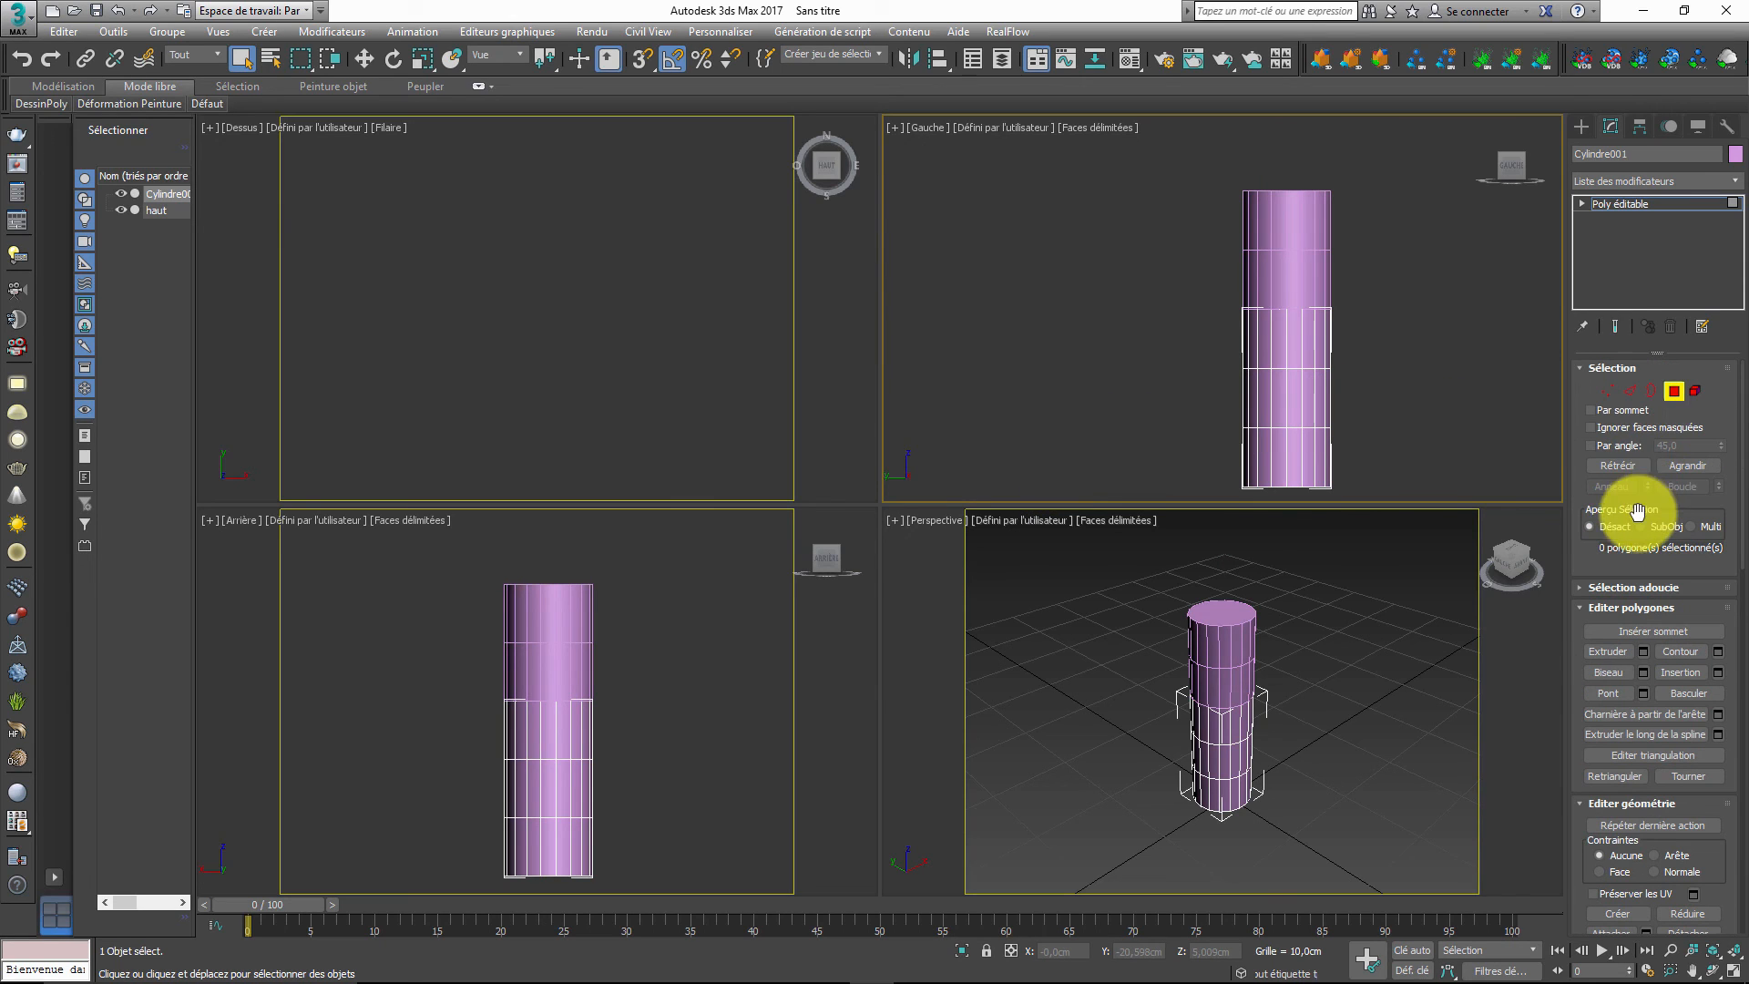
pyautogui.click(1674, 391)
pyautogui.click(1253, 391)
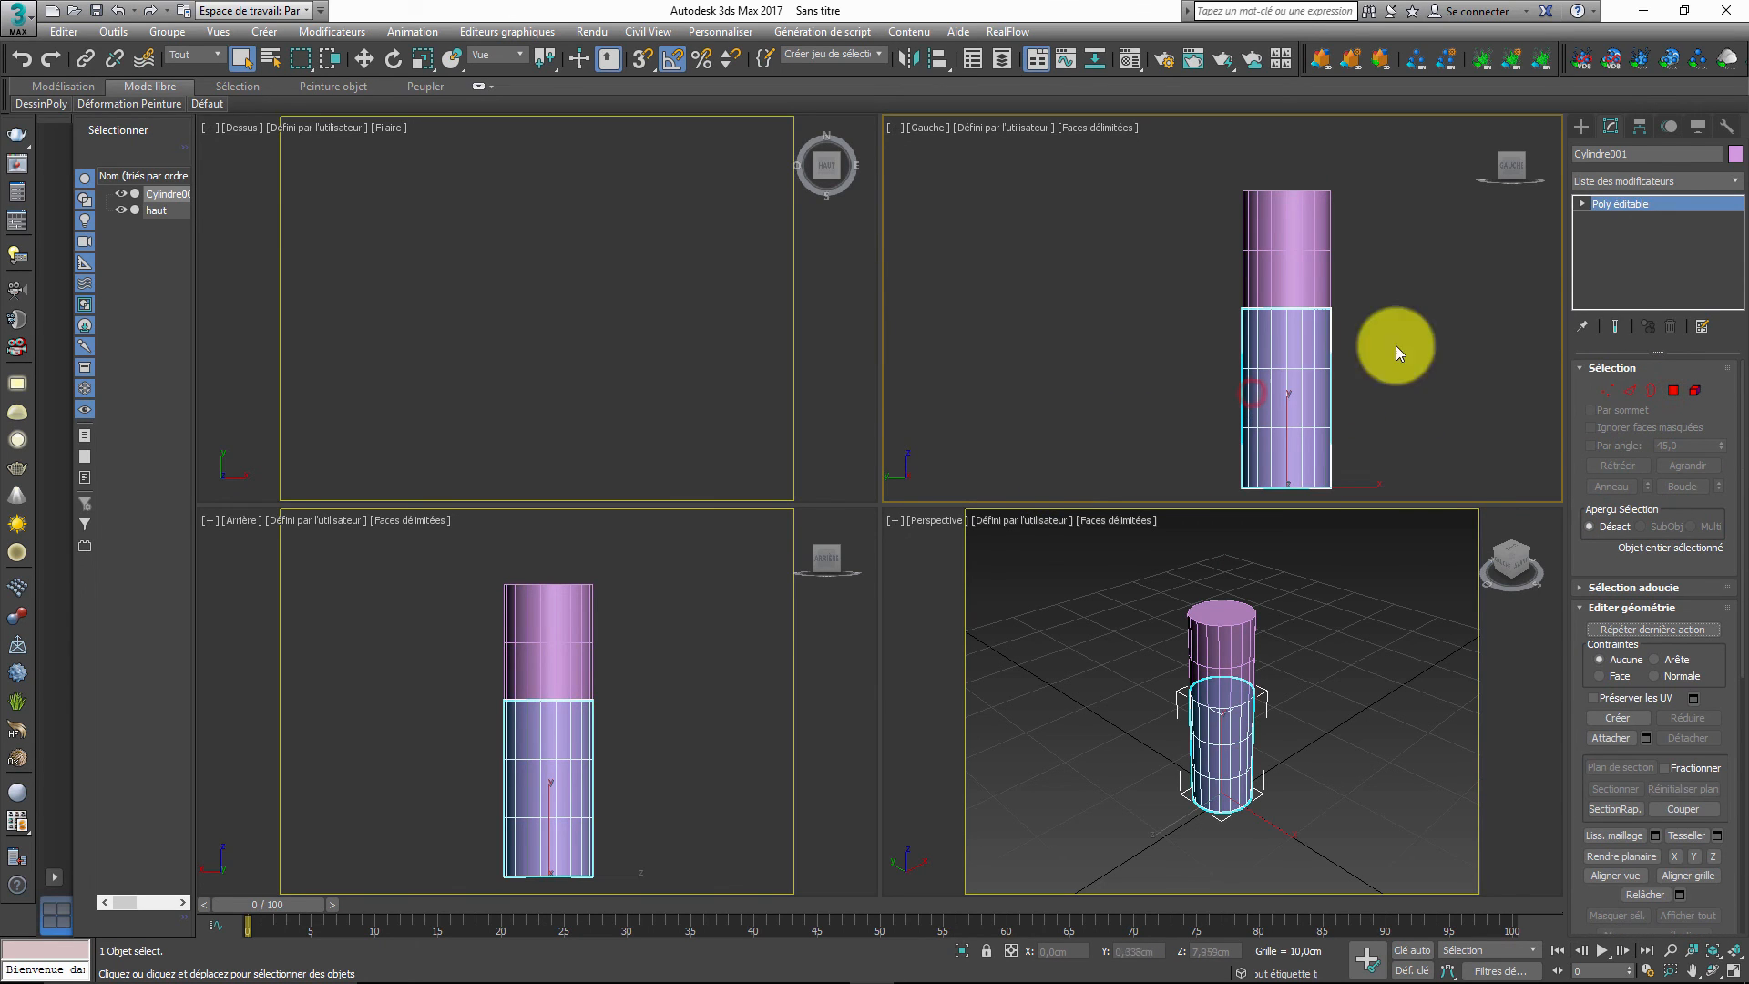
pyautogui.click(1635, 155)
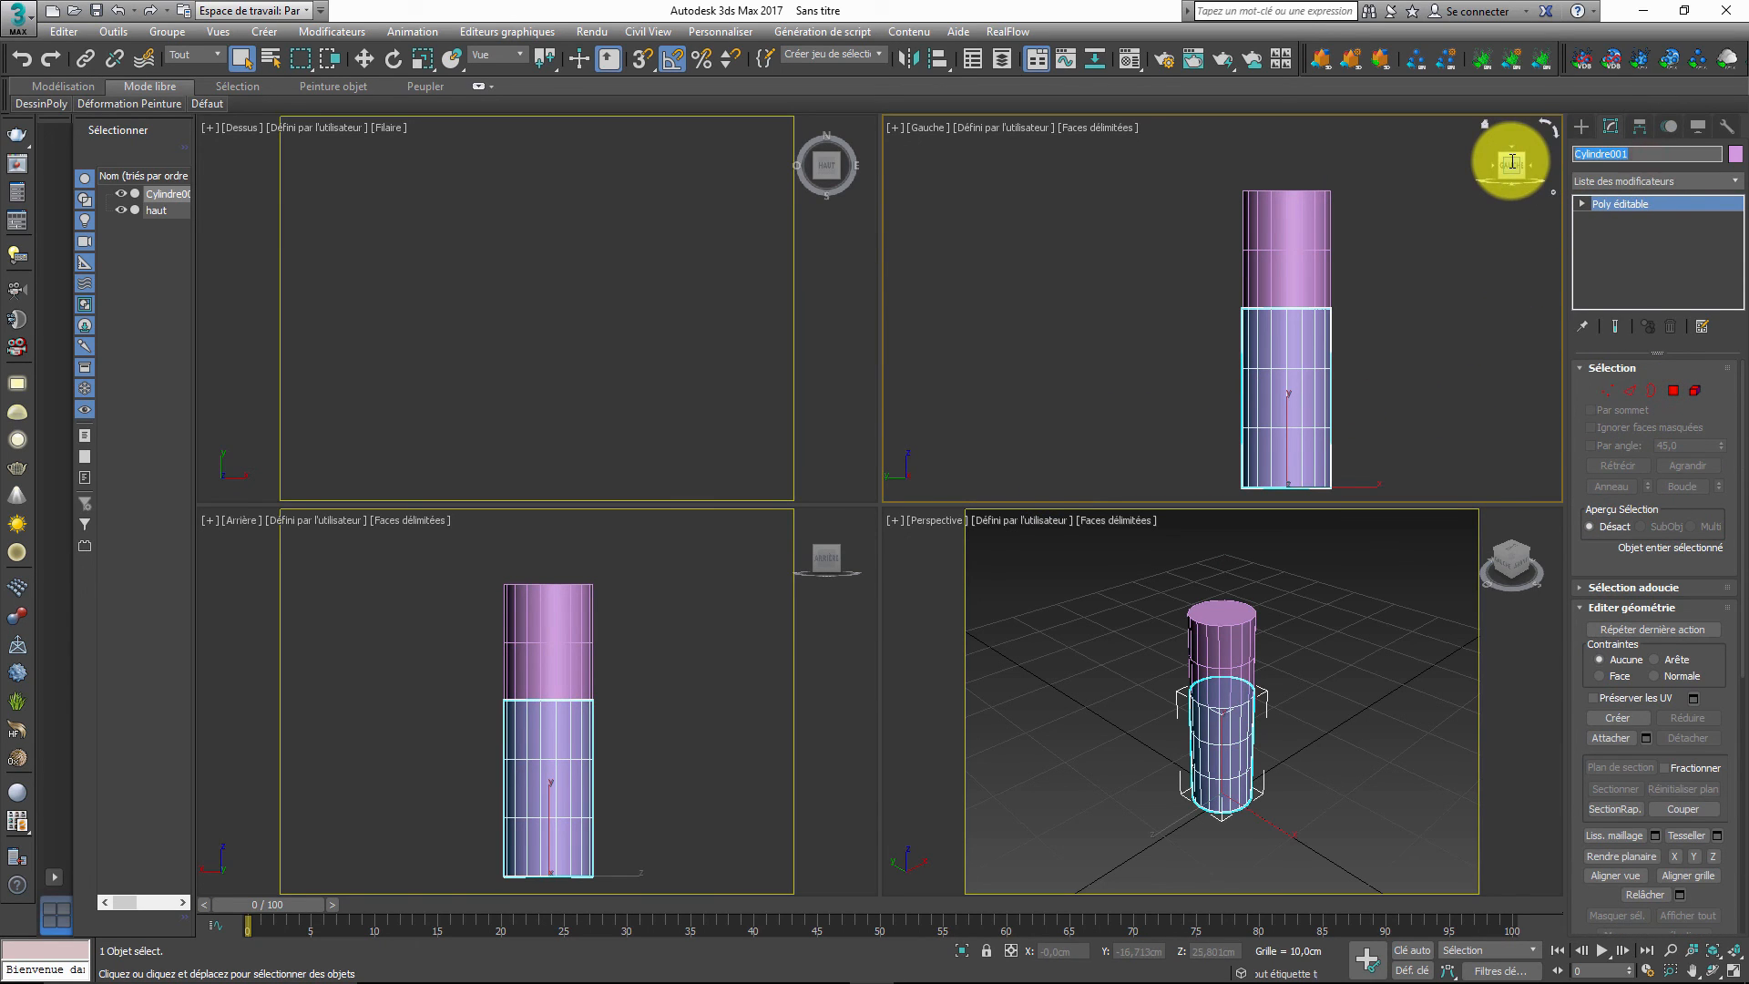
pyautogui.write('bas')
pyautogui.press('Return')
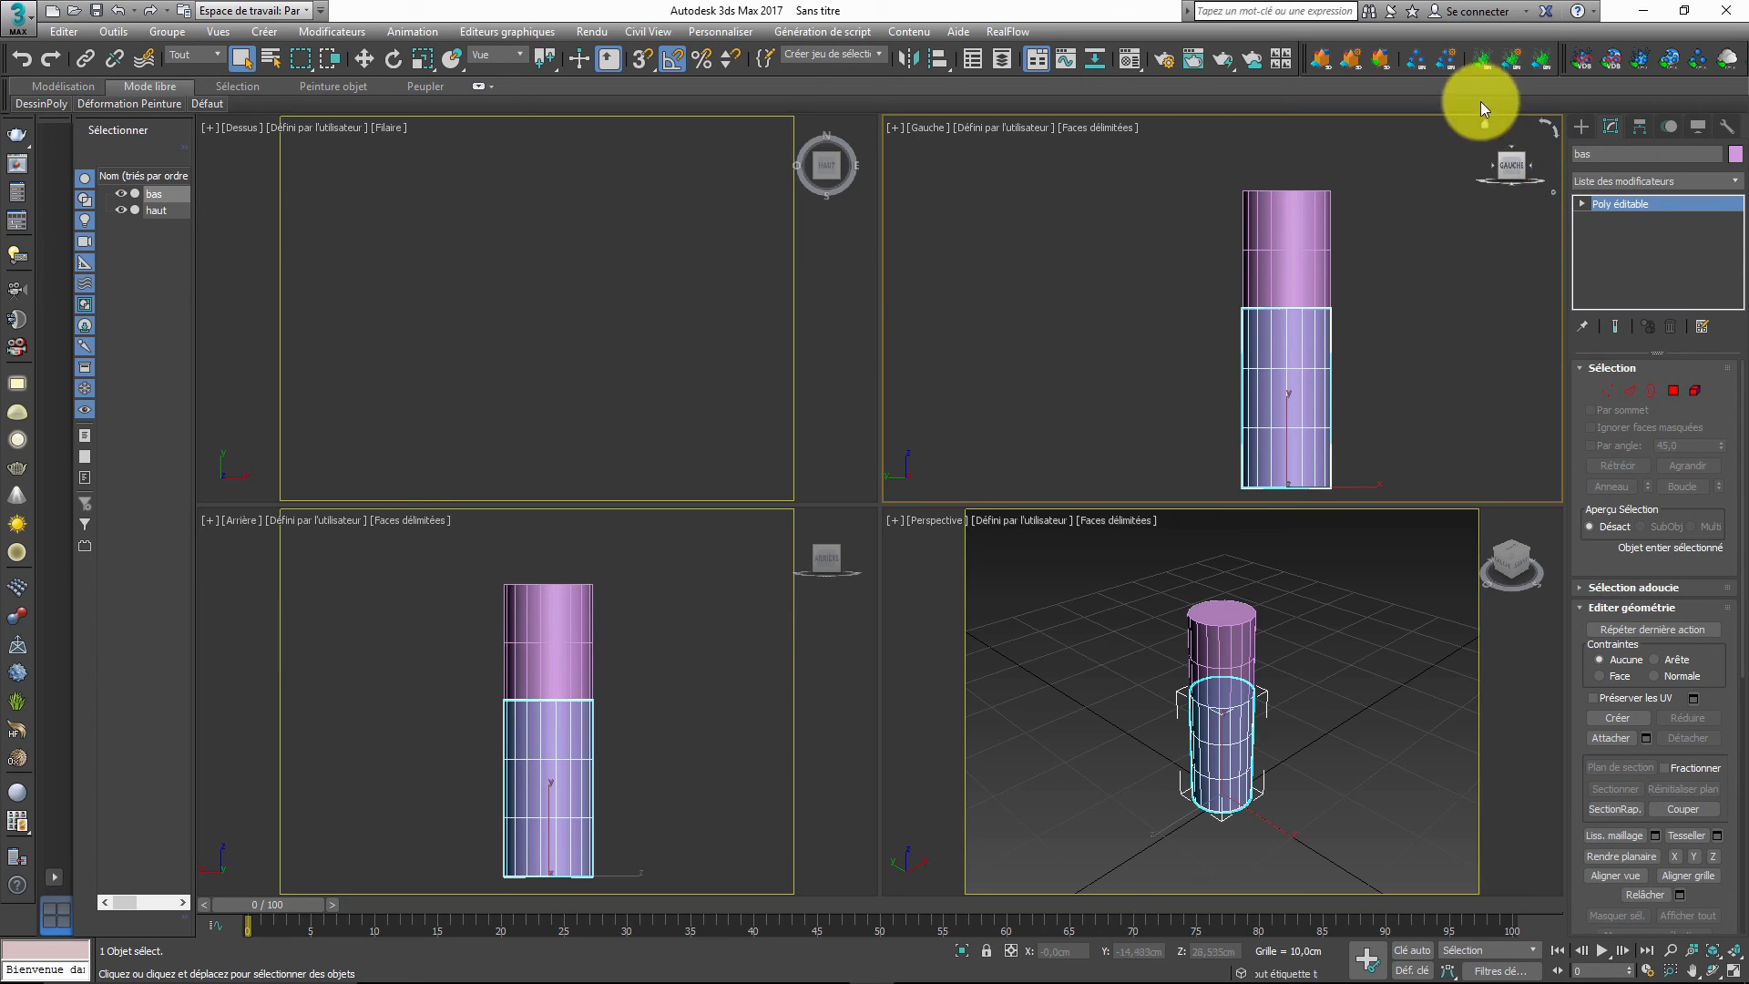
# - Select the haut and bas parts in turn to check the split, and clear the selection
pyautogui.click(1281, 242)
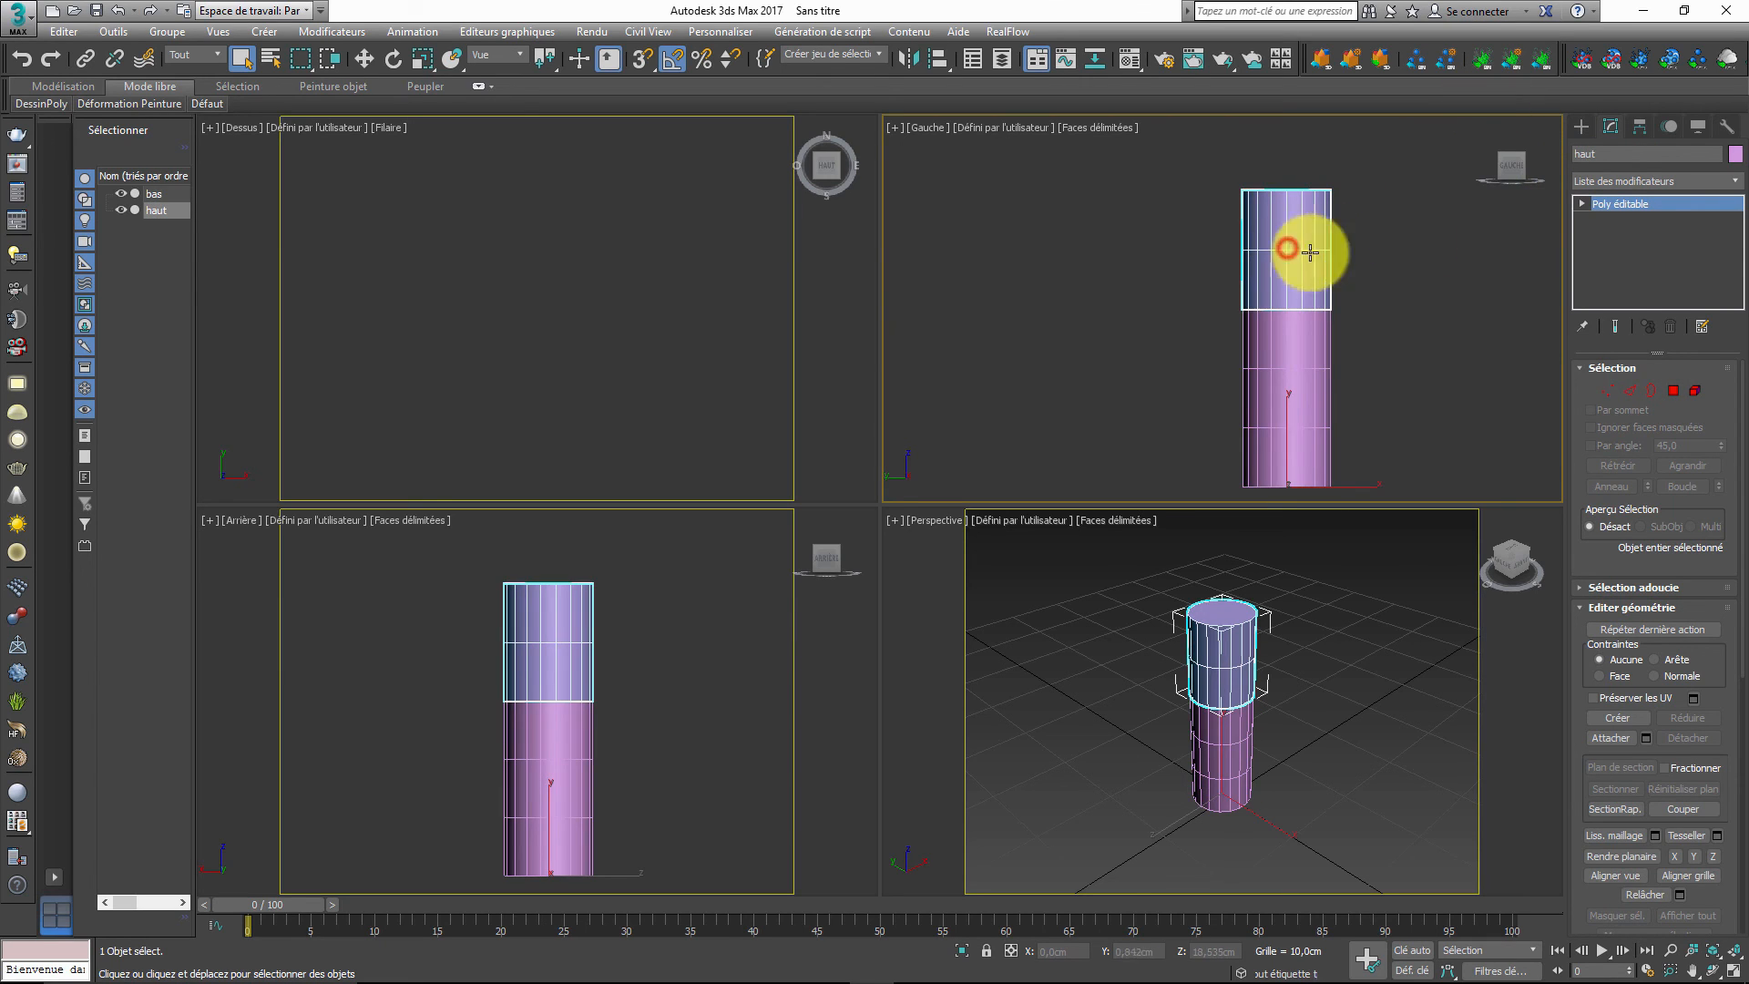
pyautogui.click(1283, 369)
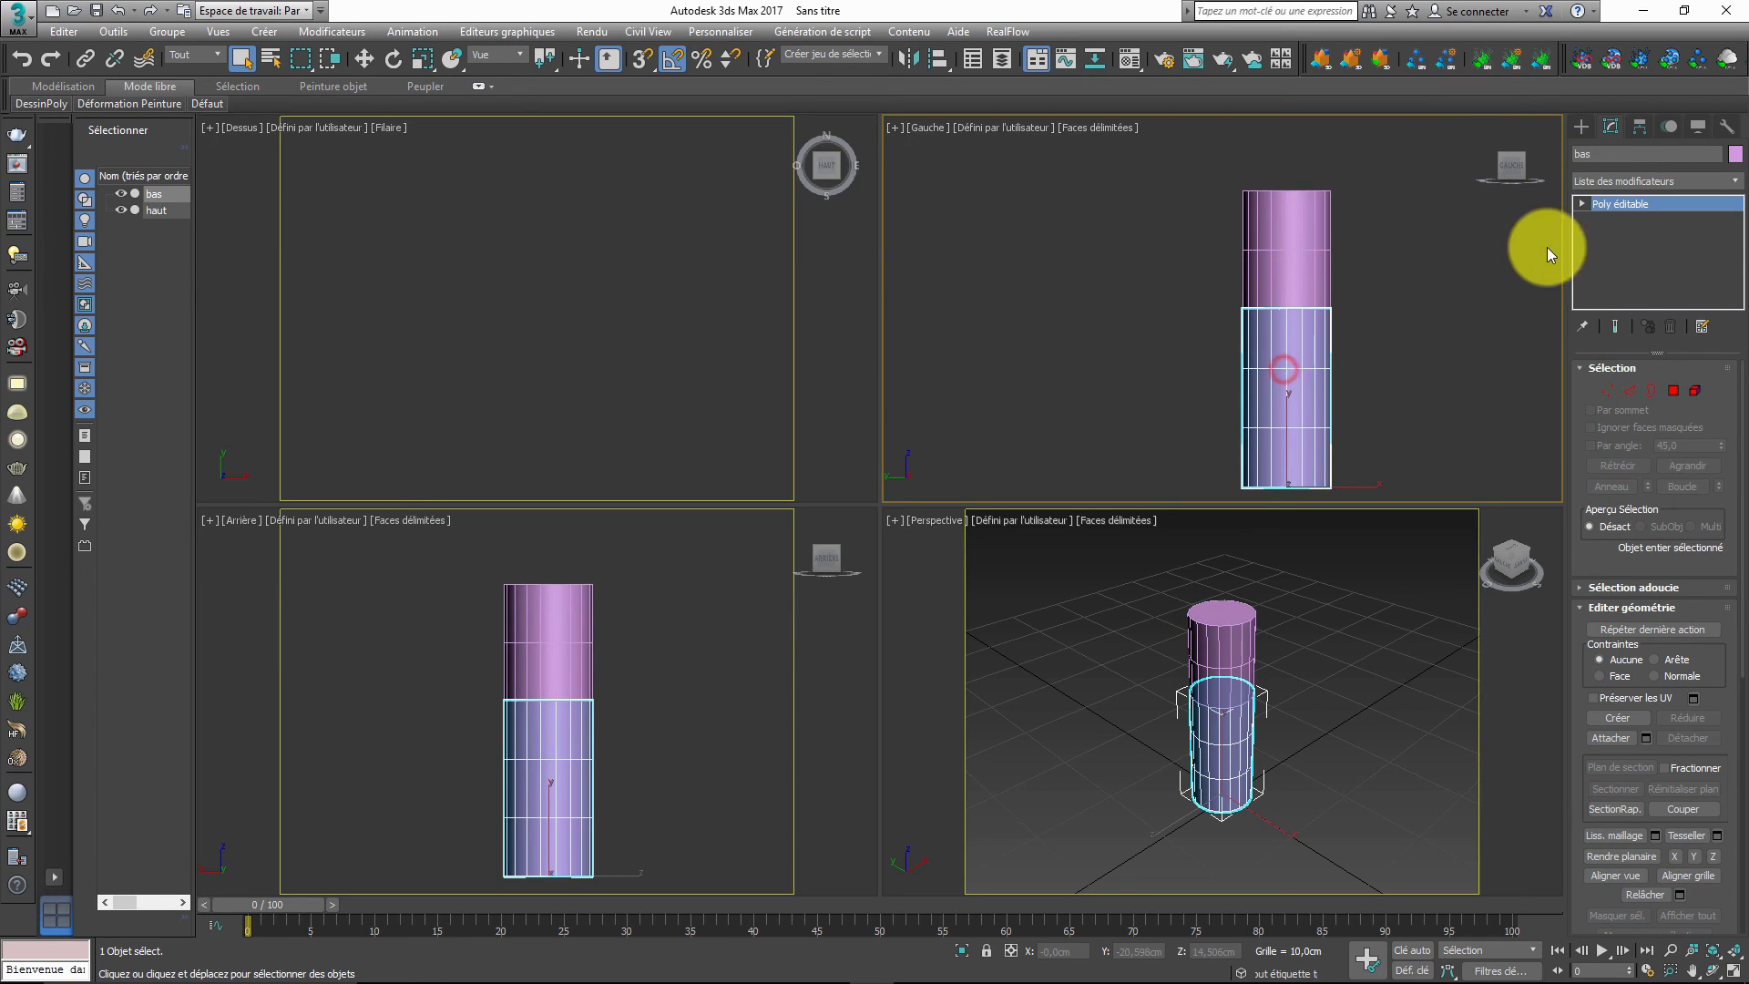
pyautogui.click(1180, 244)
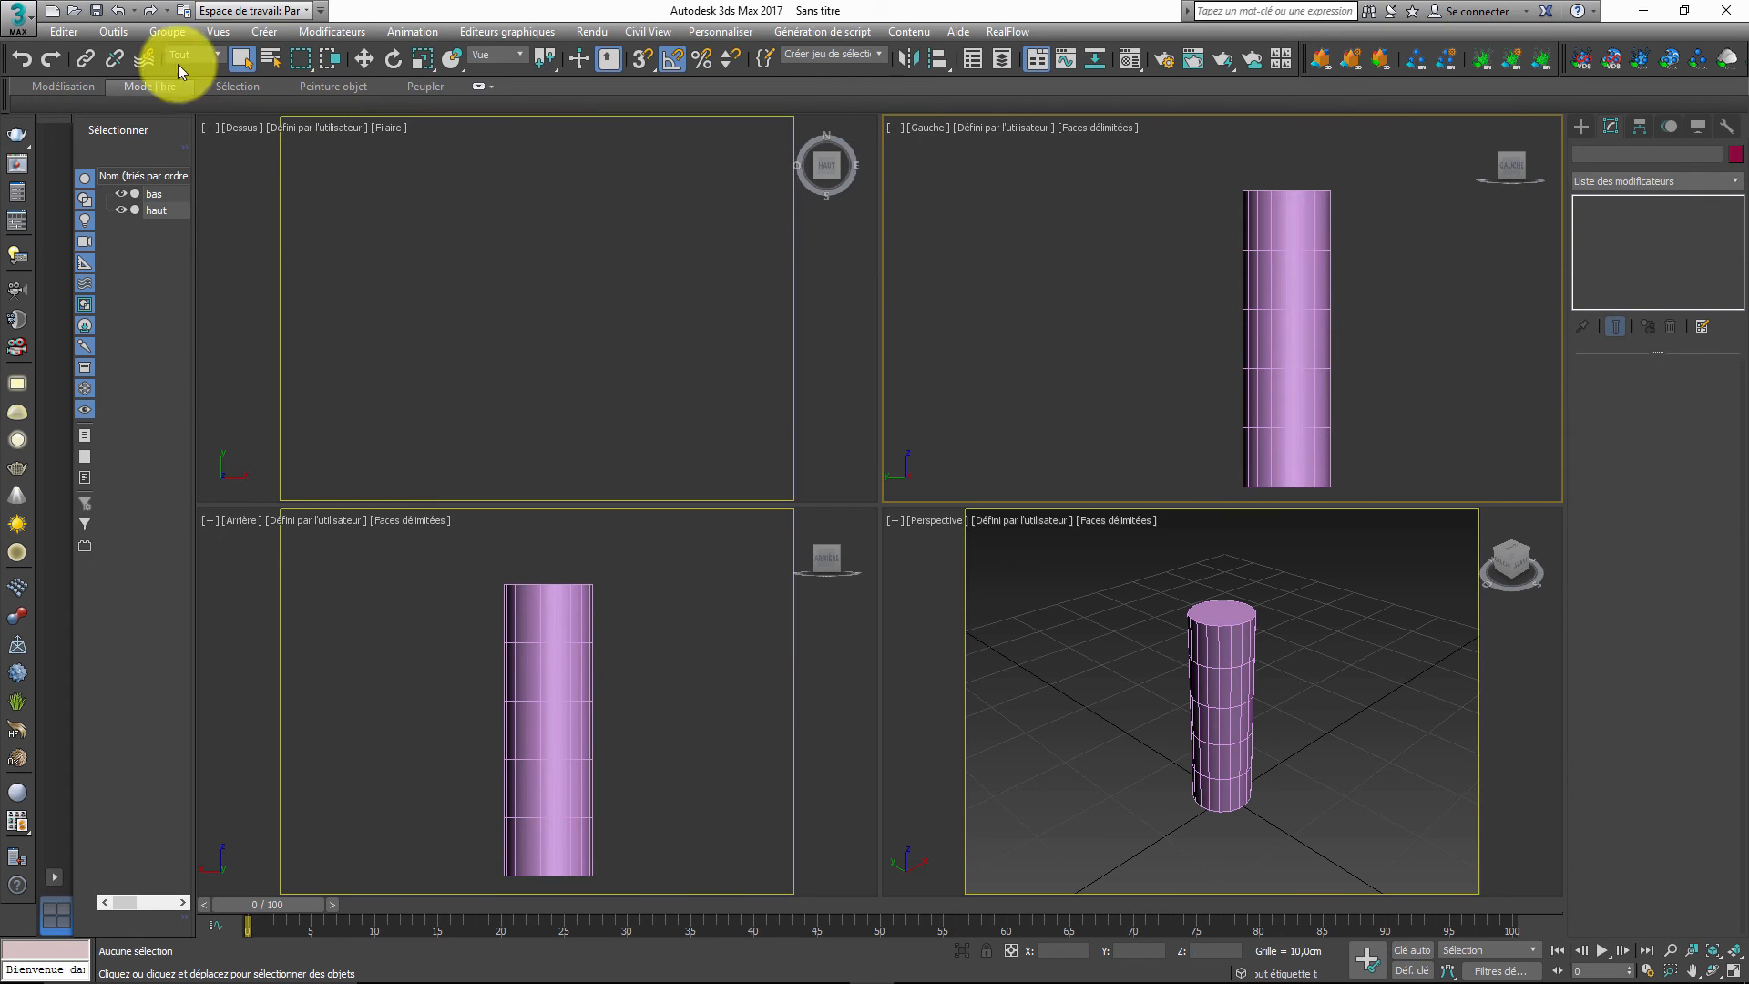
# - Export the scene as OBJ to the desktop, overwriting cyltest and keeping the current export options
pyautogui.click(35, 24)
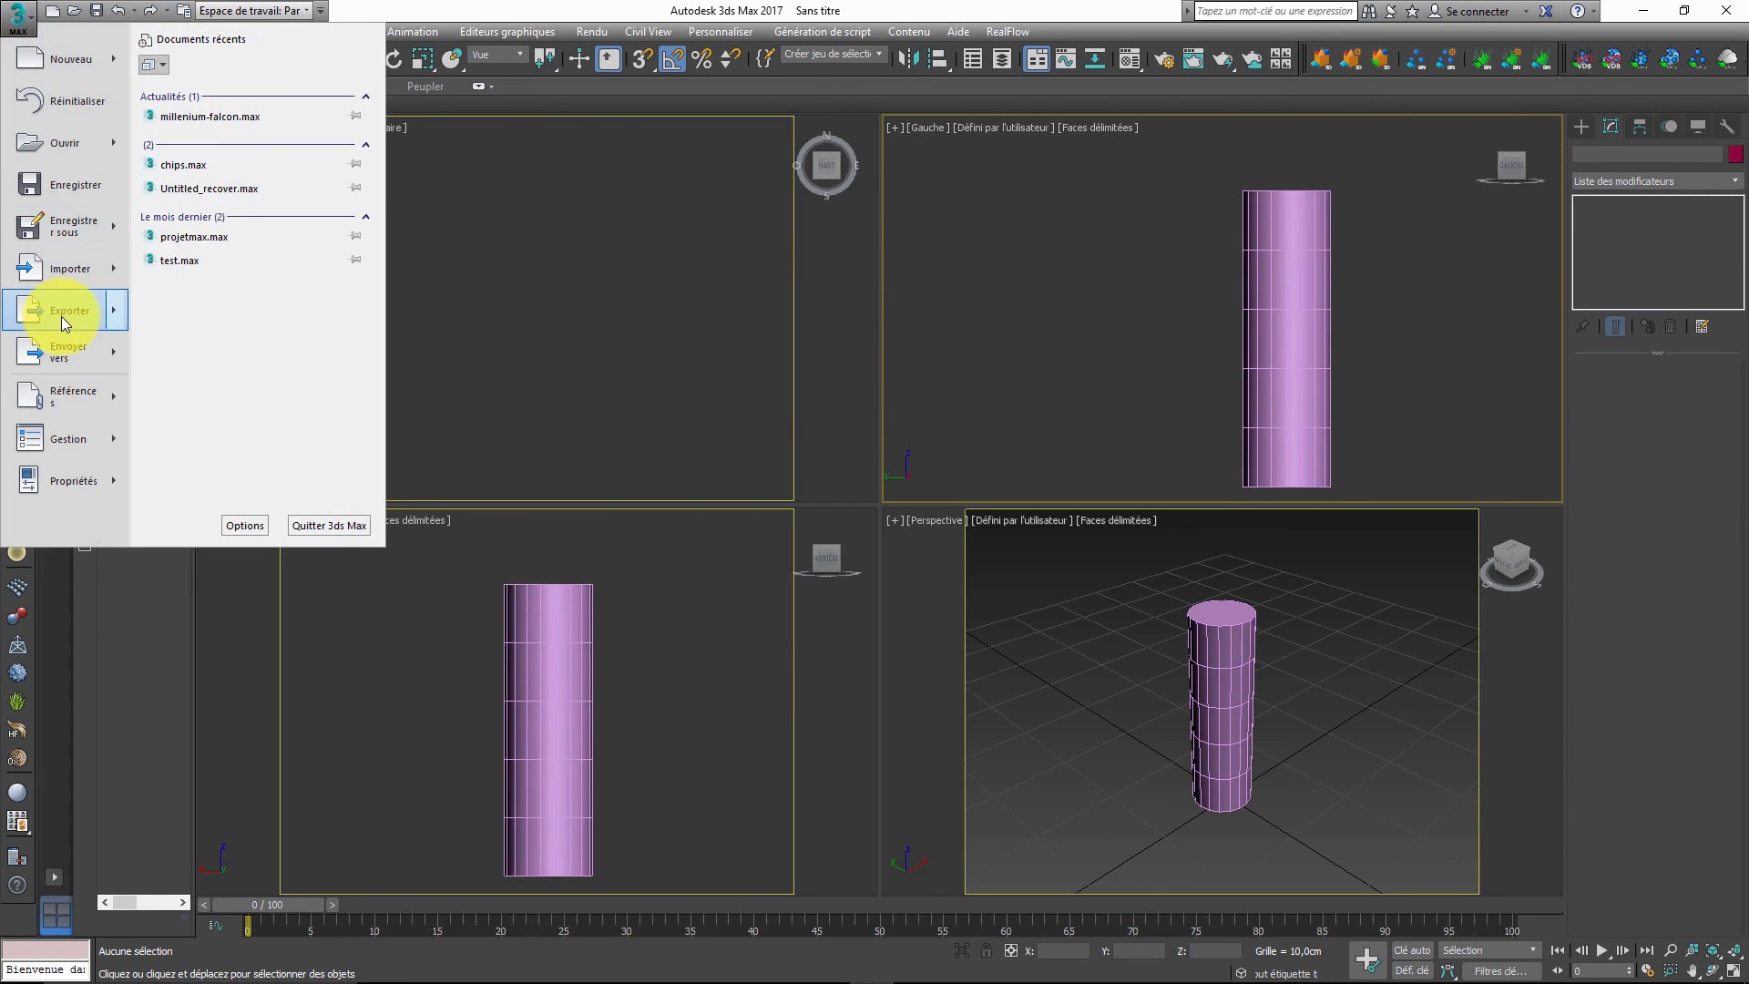
pyautogui.moveTo(63, 315)
pyautogui.click(248, 110)
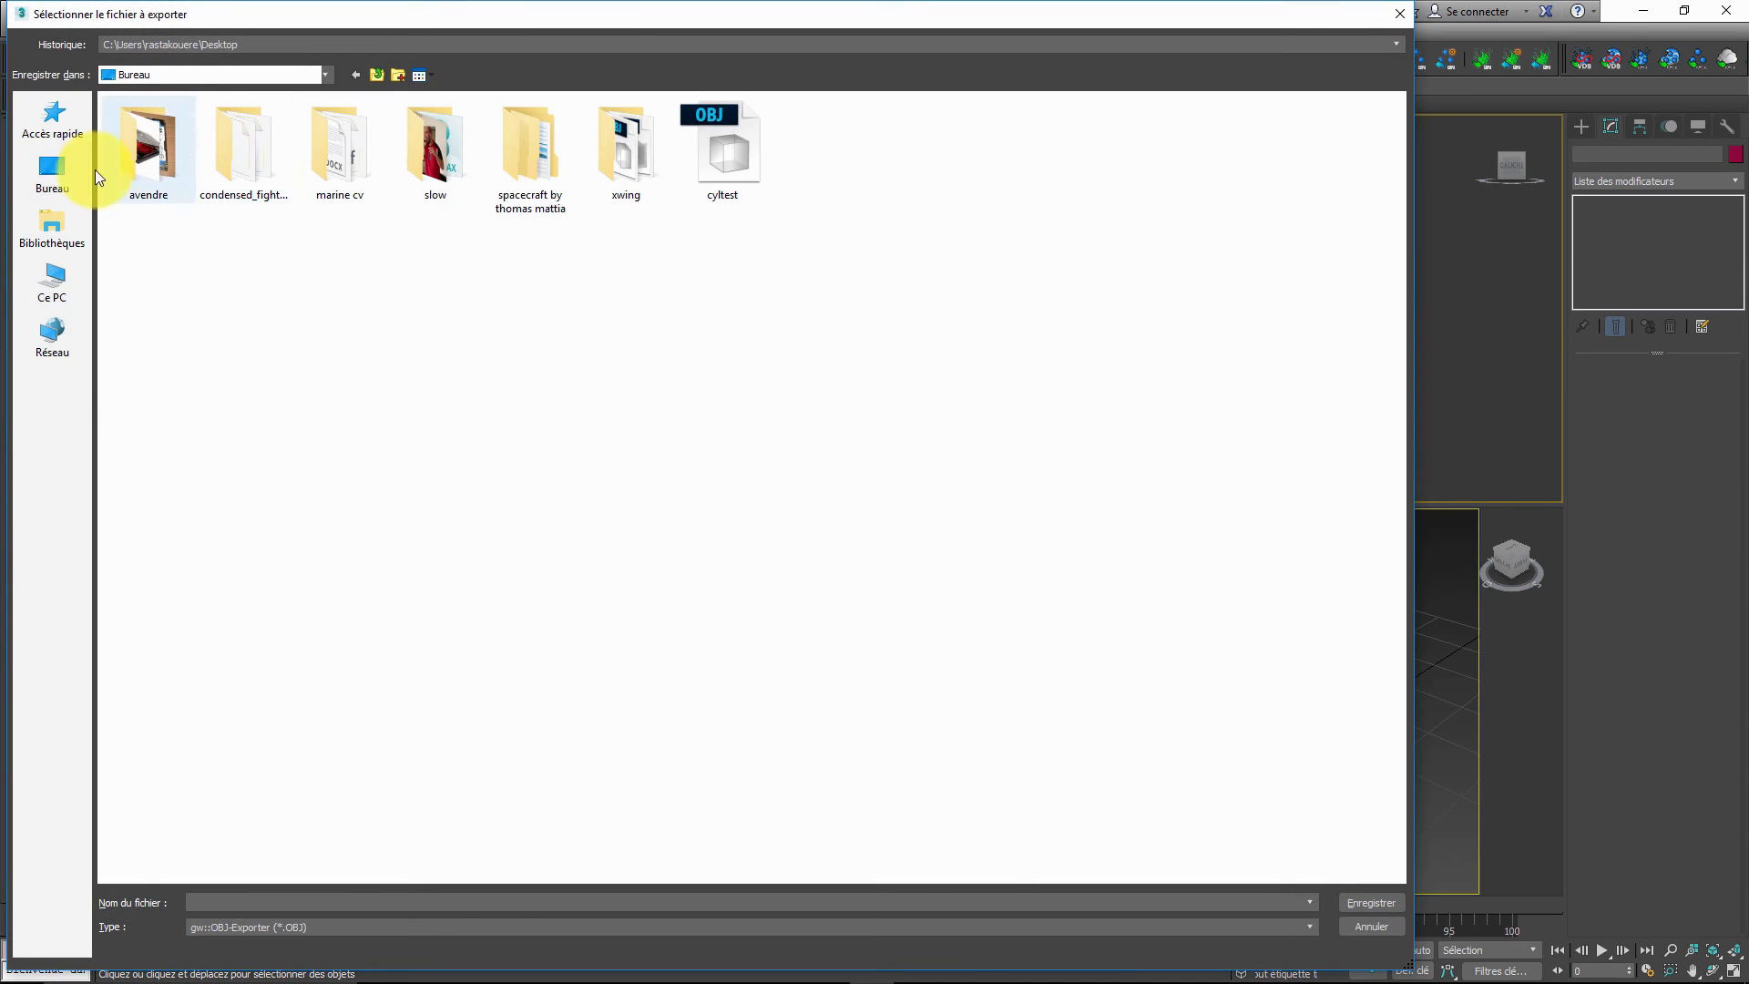
pyautogui.doubleClick(704, 151)
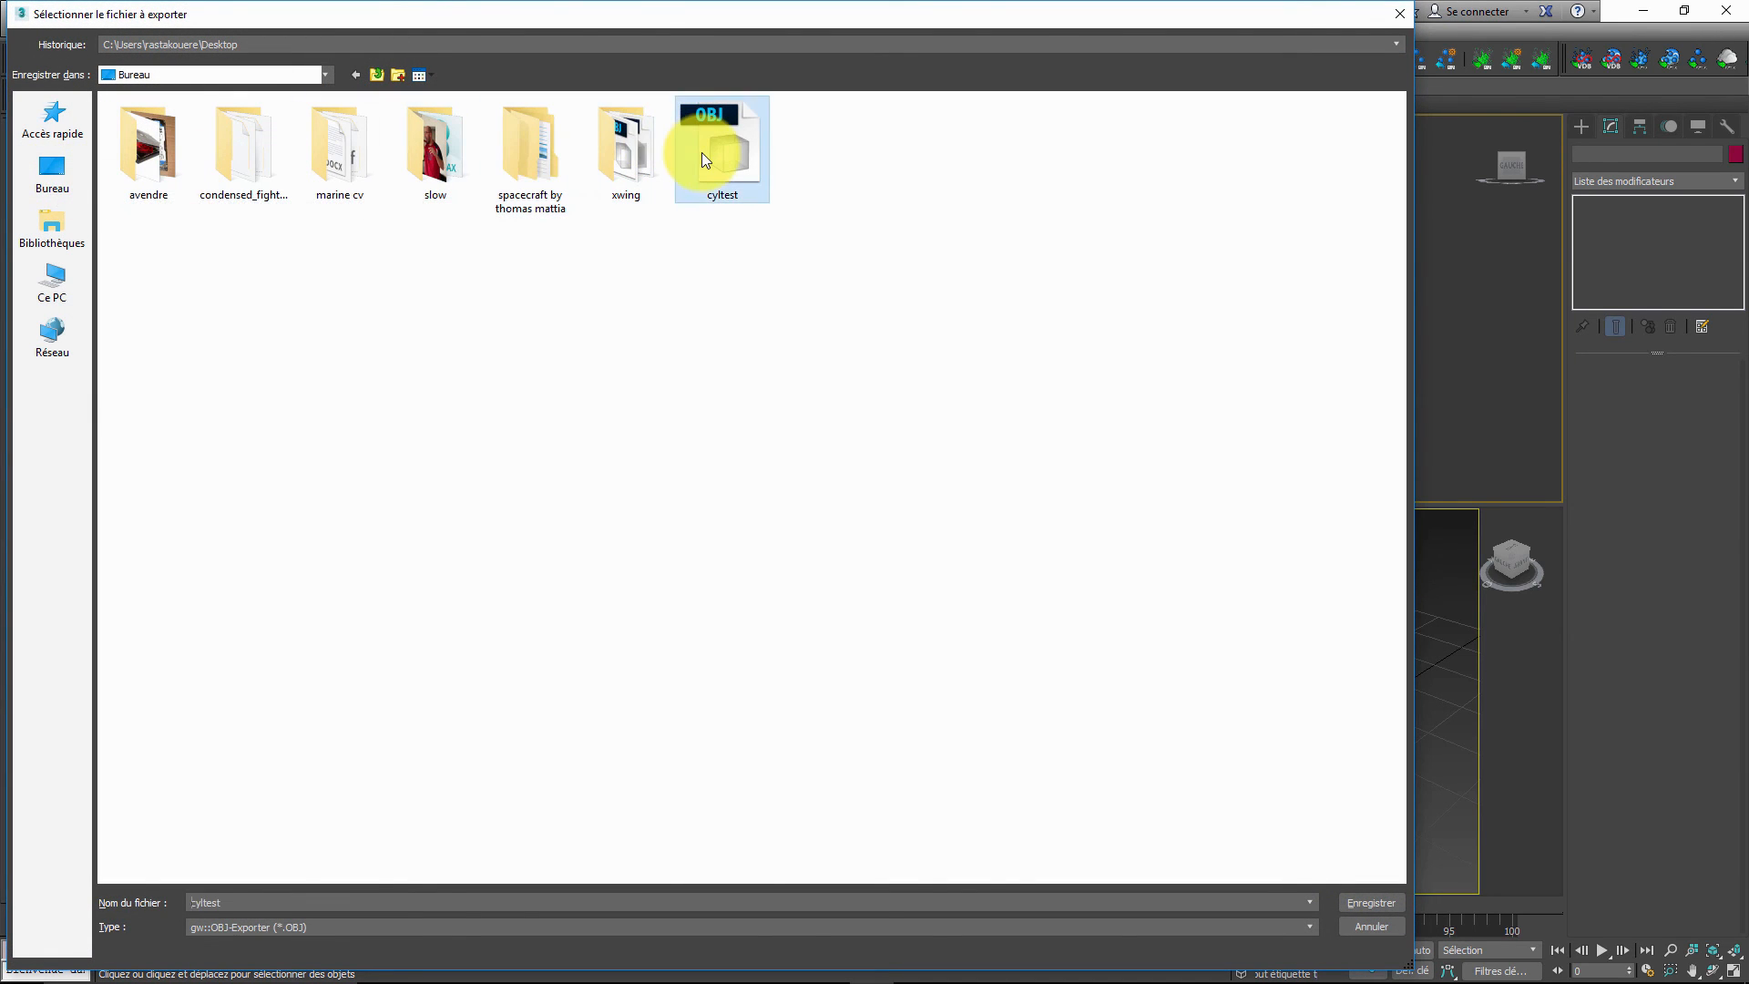
pyautogui.click(936, 570)
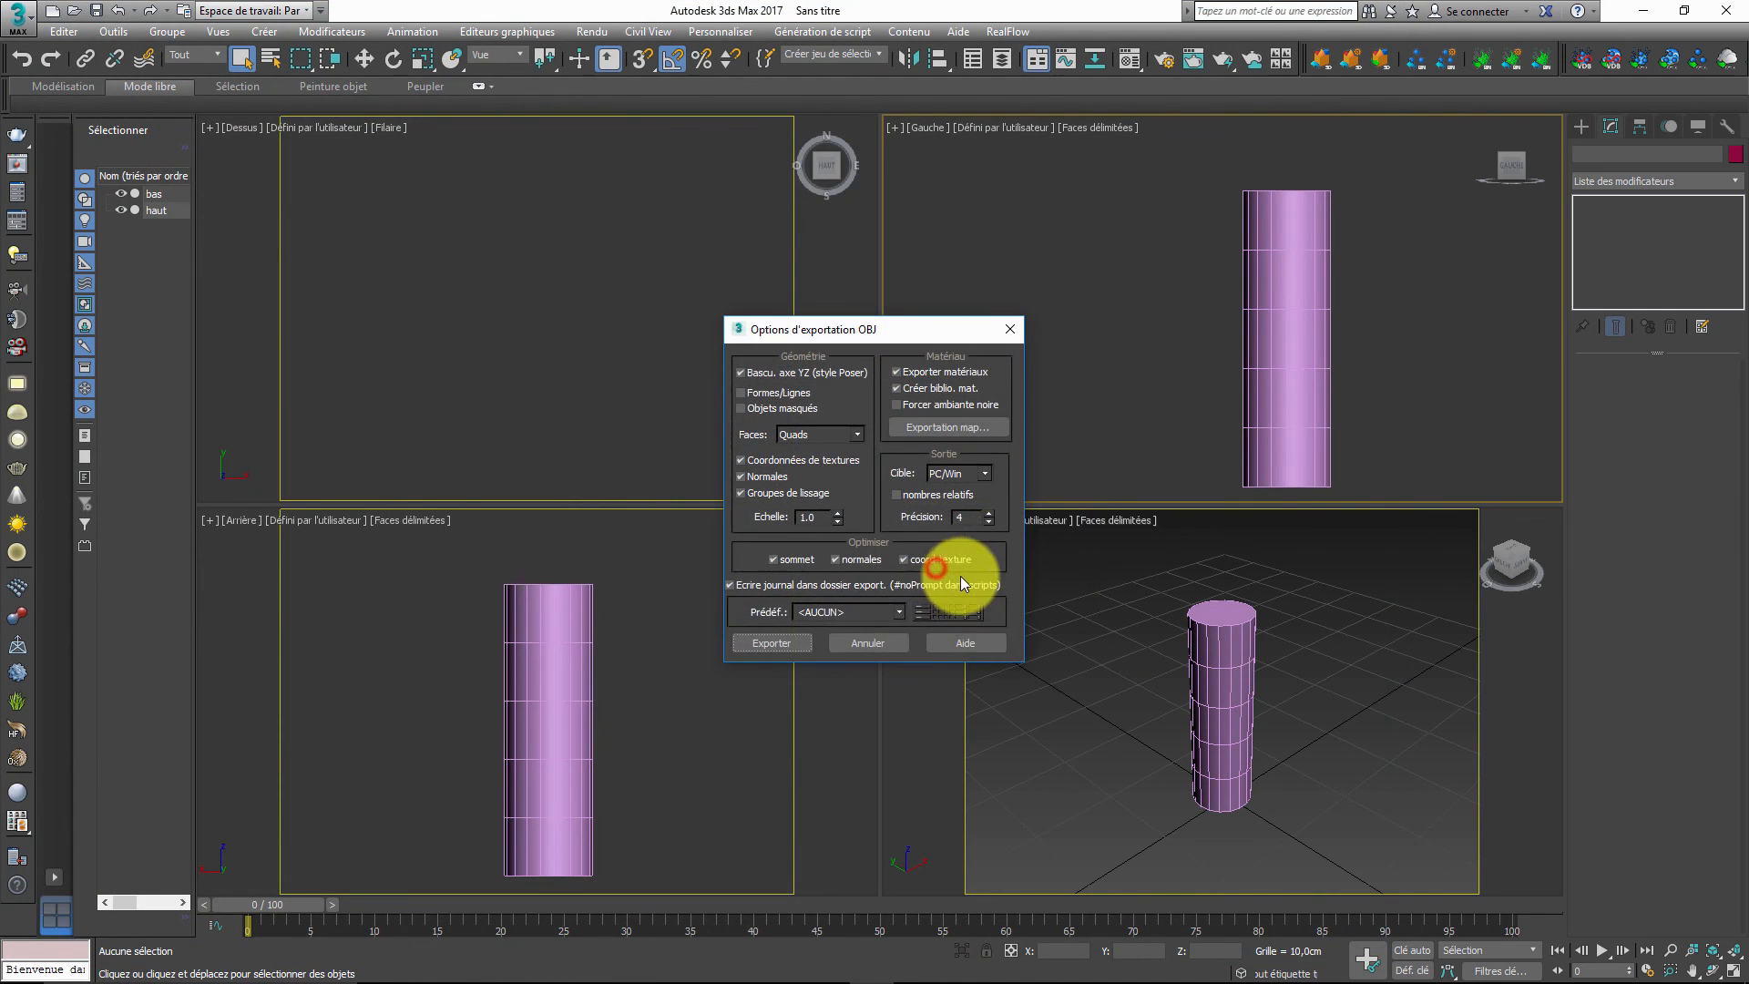
pyautogui.click(800, 643)
pyautogui.click(1049, 649)
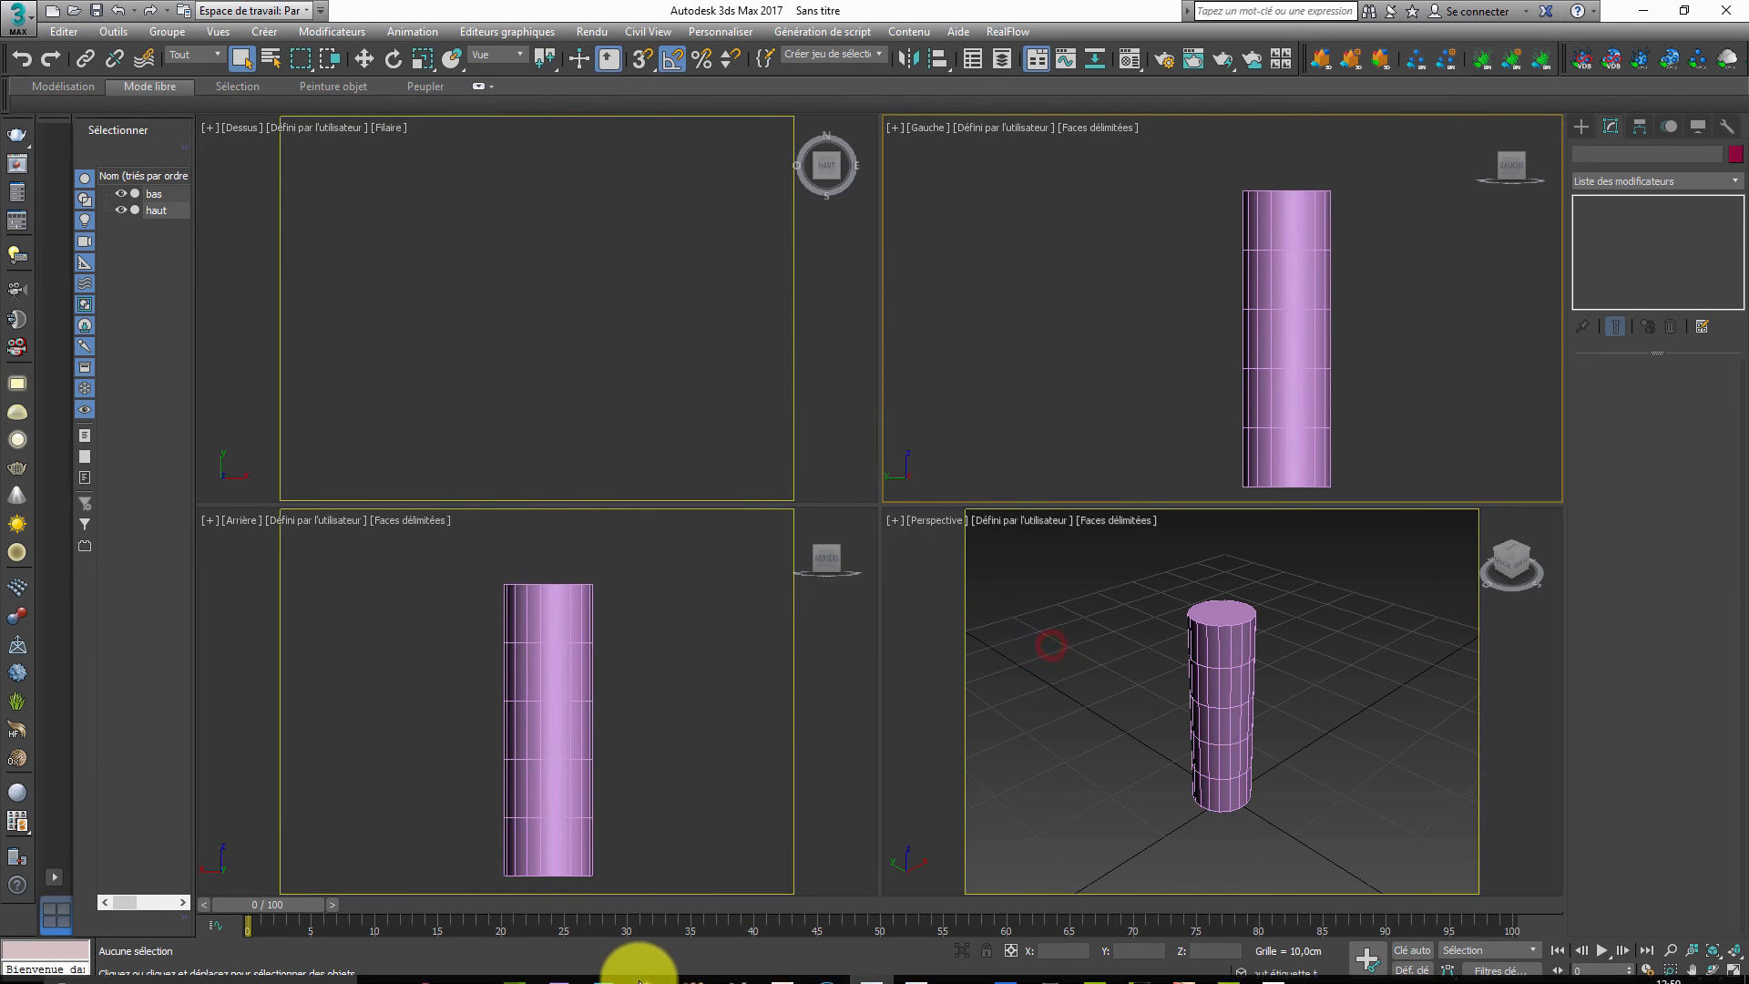
# - Switch to After Effects, open Element's Scene Setup and delete the Group Folder holding the old cyltest model
pyautogui.click(573, 948)
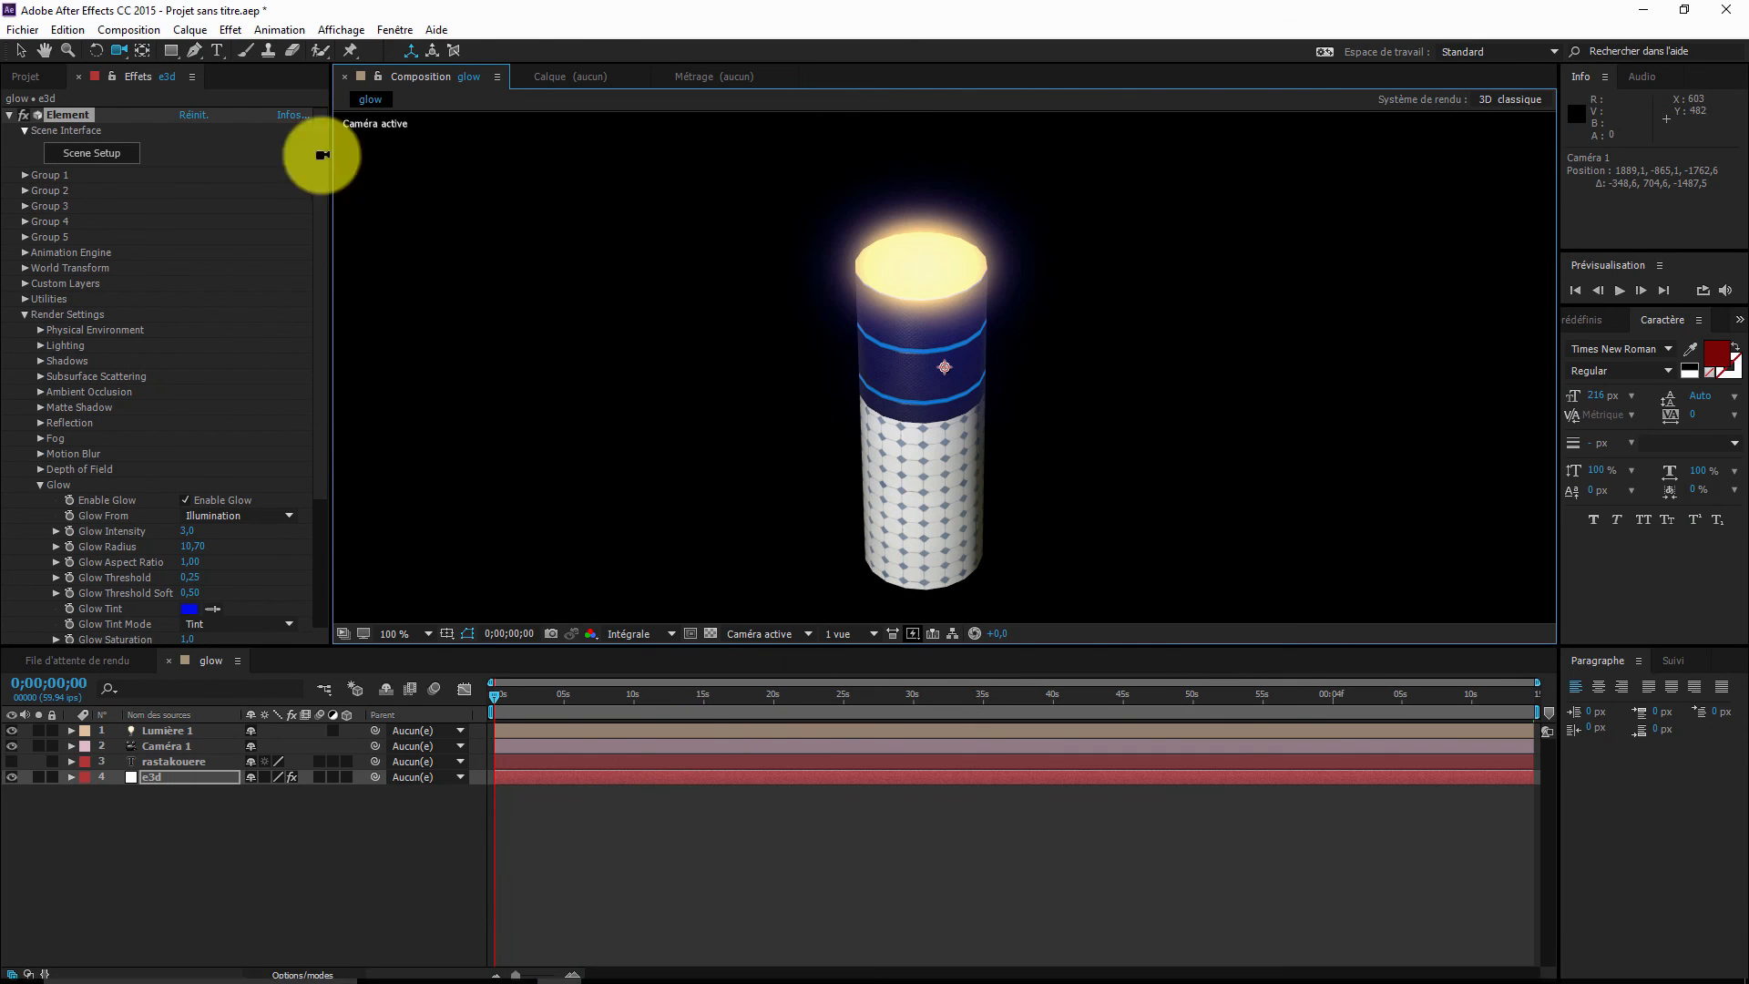
pyautogui.click(95, 152)
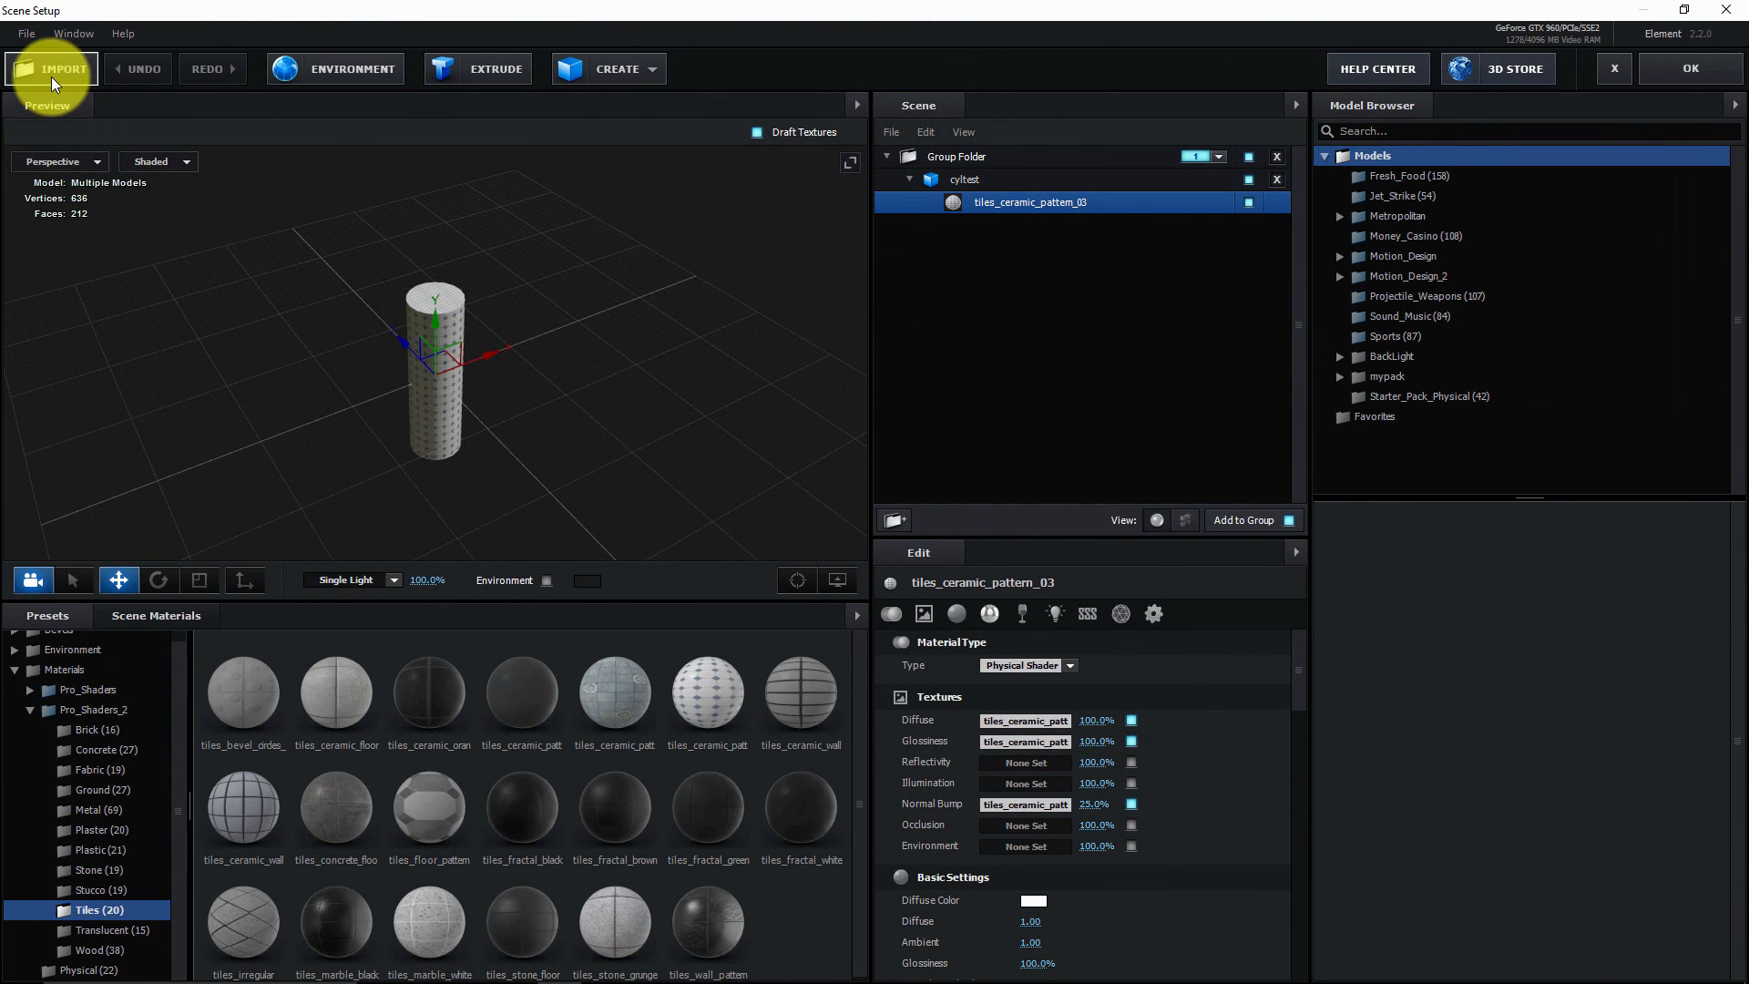
pyautogui.click(1277, 156)
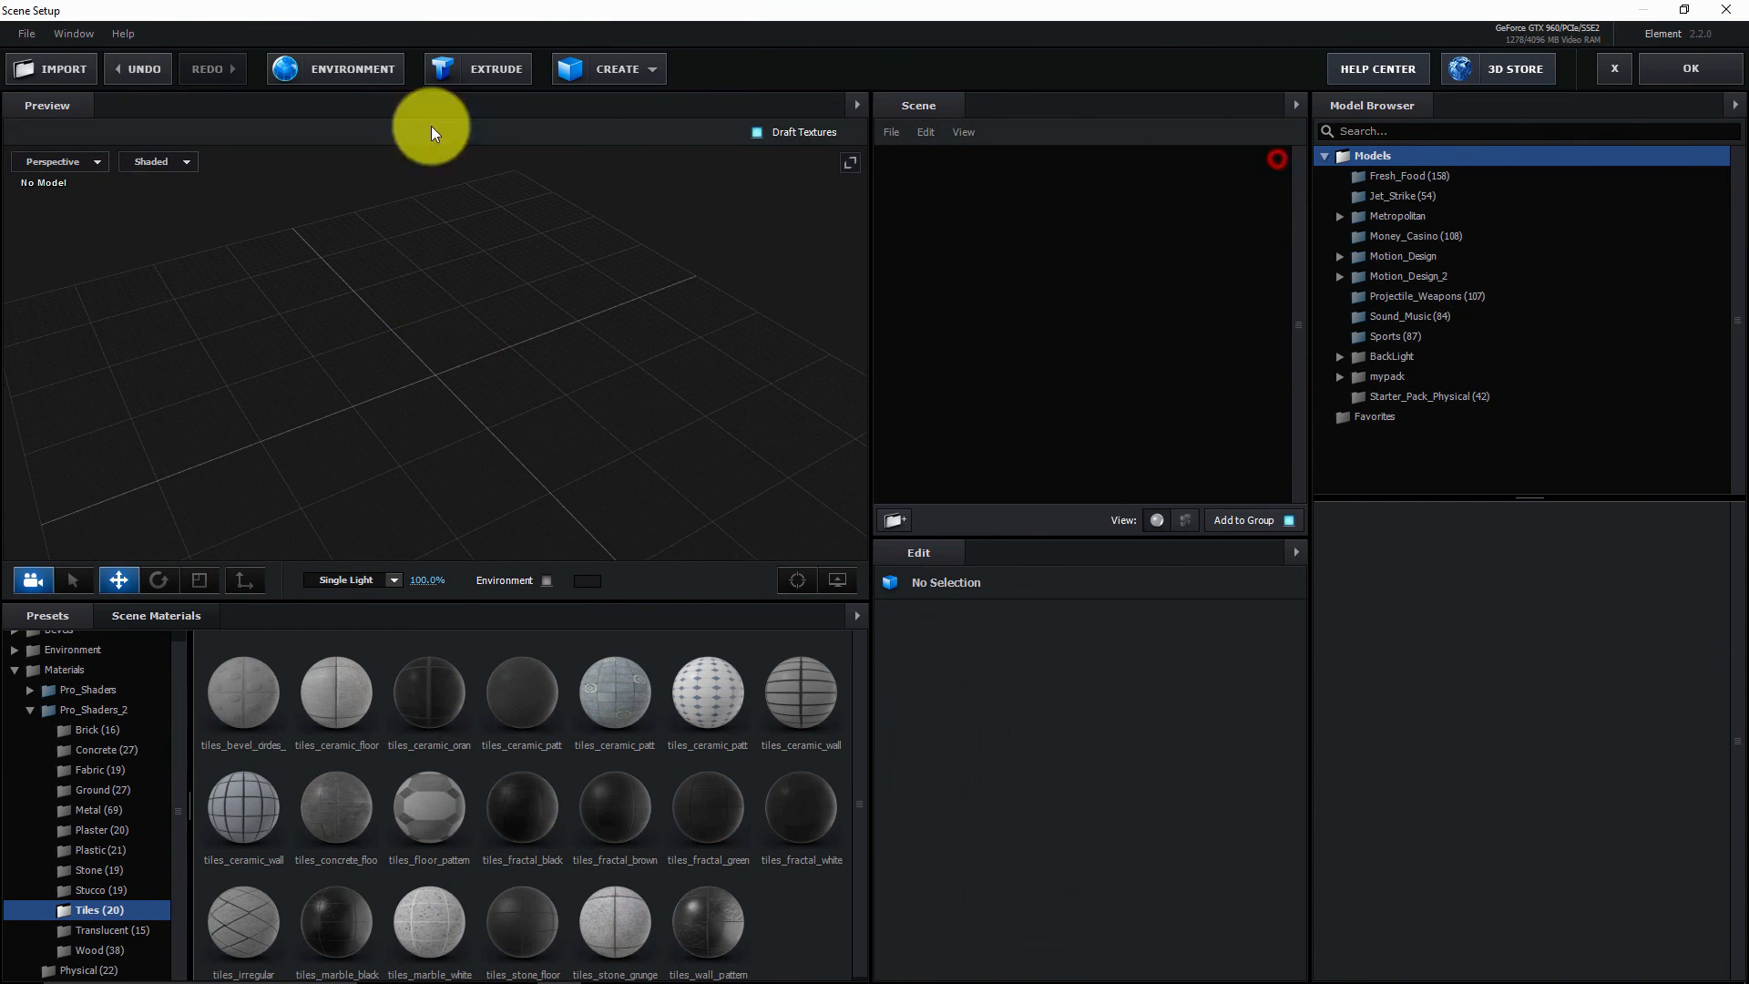
# - Import cyltest.obj with the current import preferences and enable Normalize Size for the model
pyautogui.click(71, 73)
pyautogui.doubleClick(238, 264)
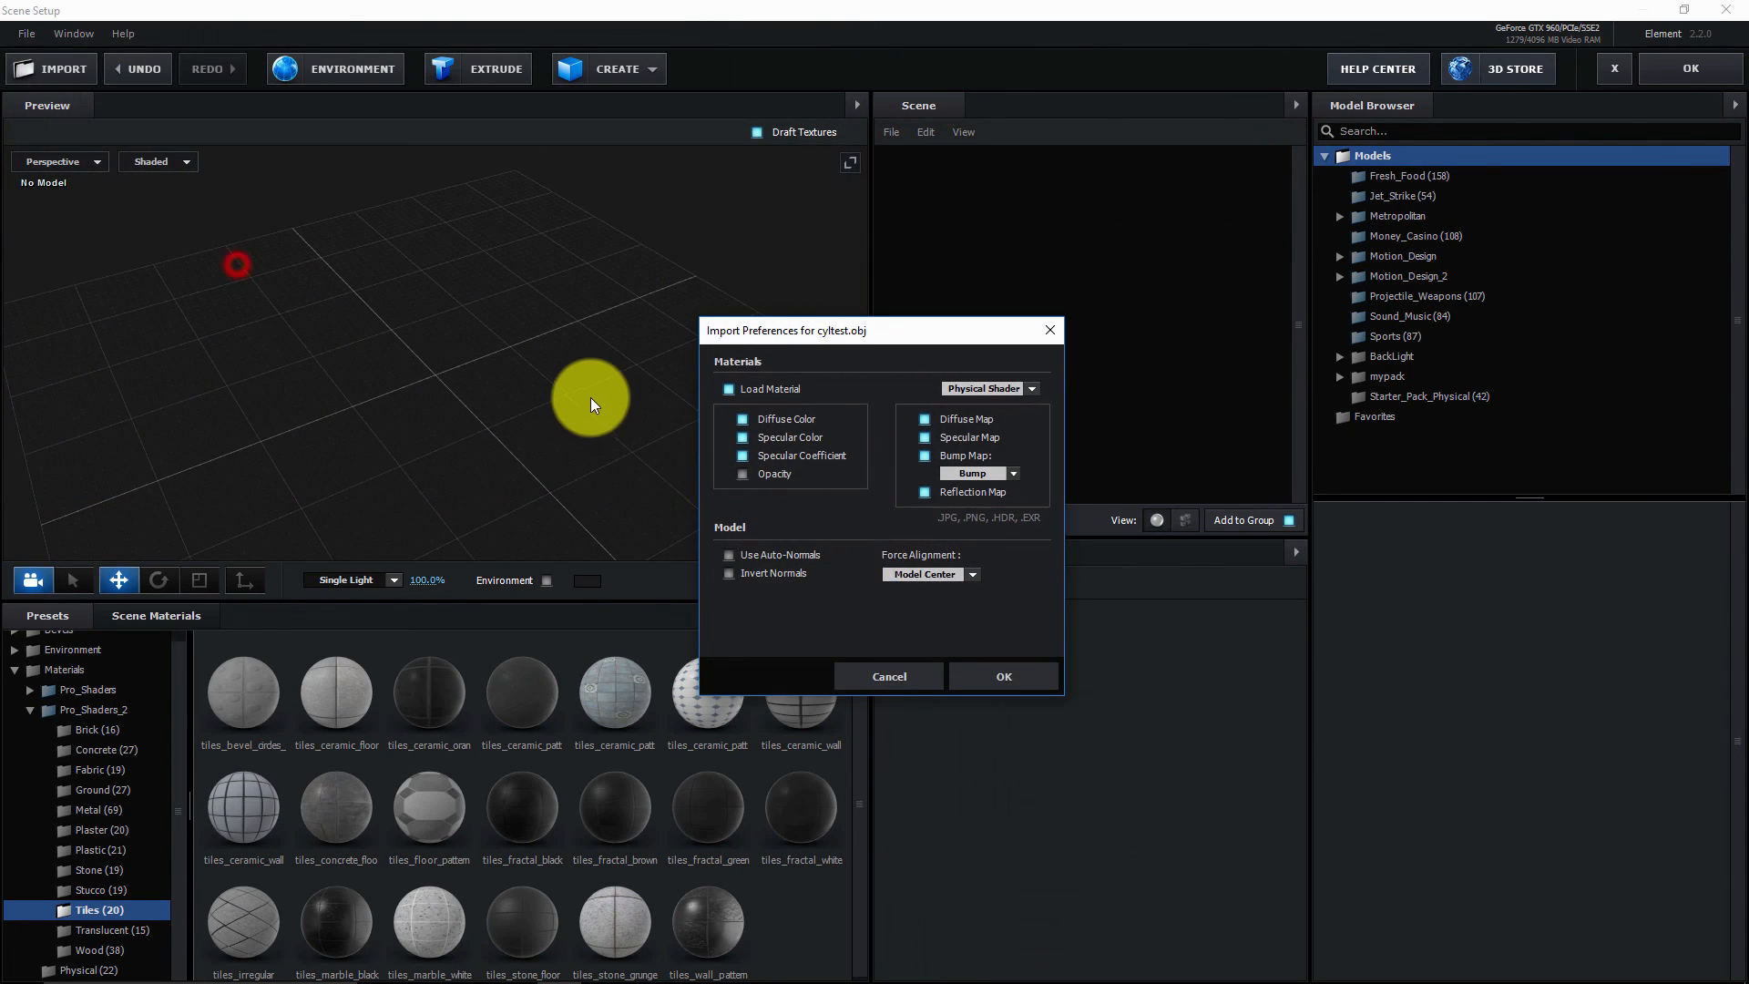
pyautogui.click(984, 674)
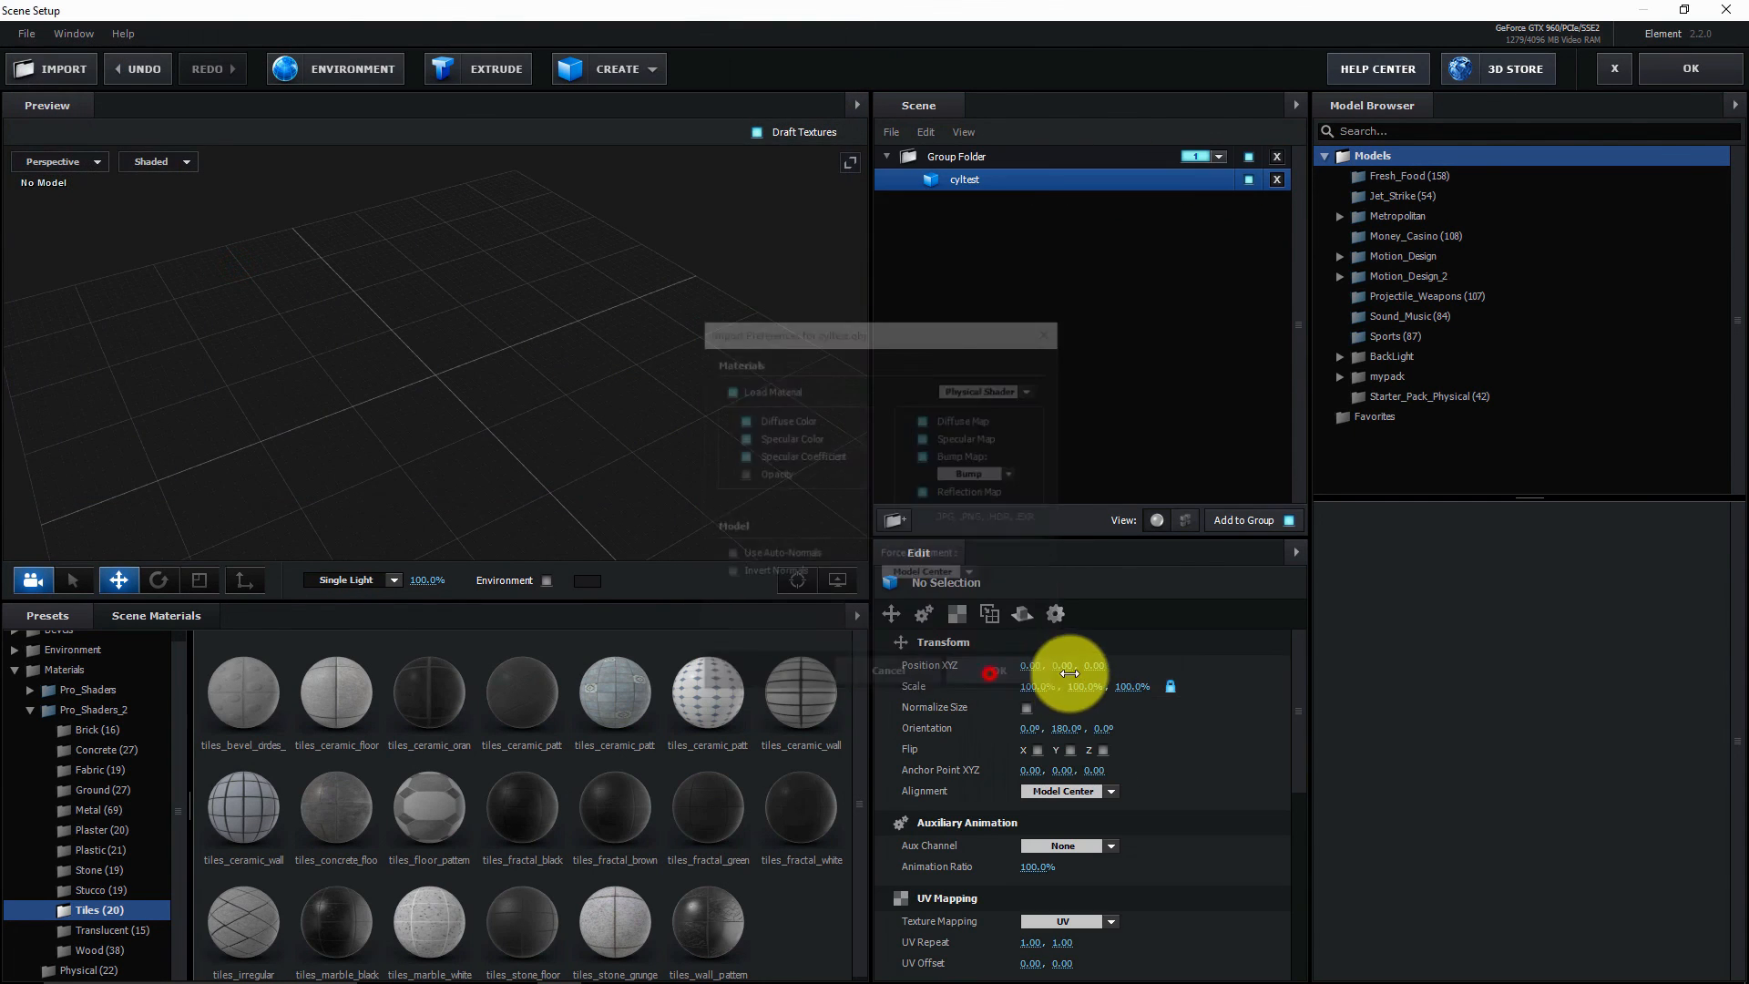
pyautogui.click(1026, 709)
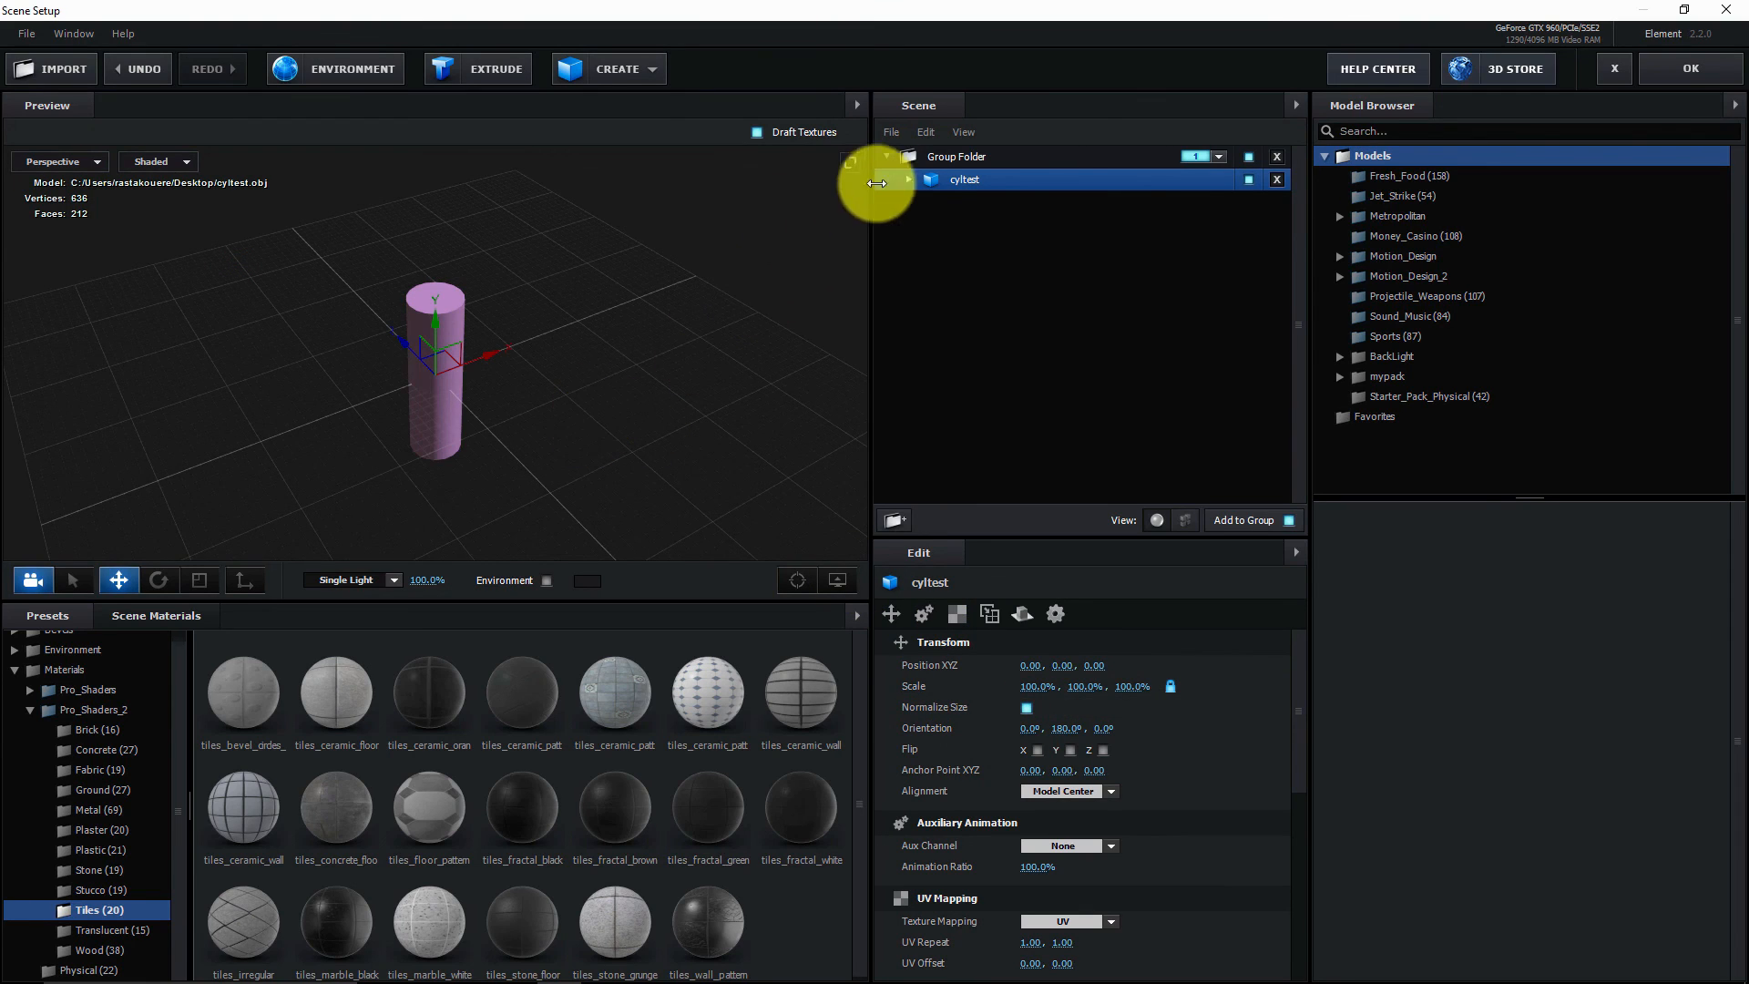
# - Expand the cyltest model and toggle its material's visibility off and on to check which parts it covers
pyautogui.click(909, 179)
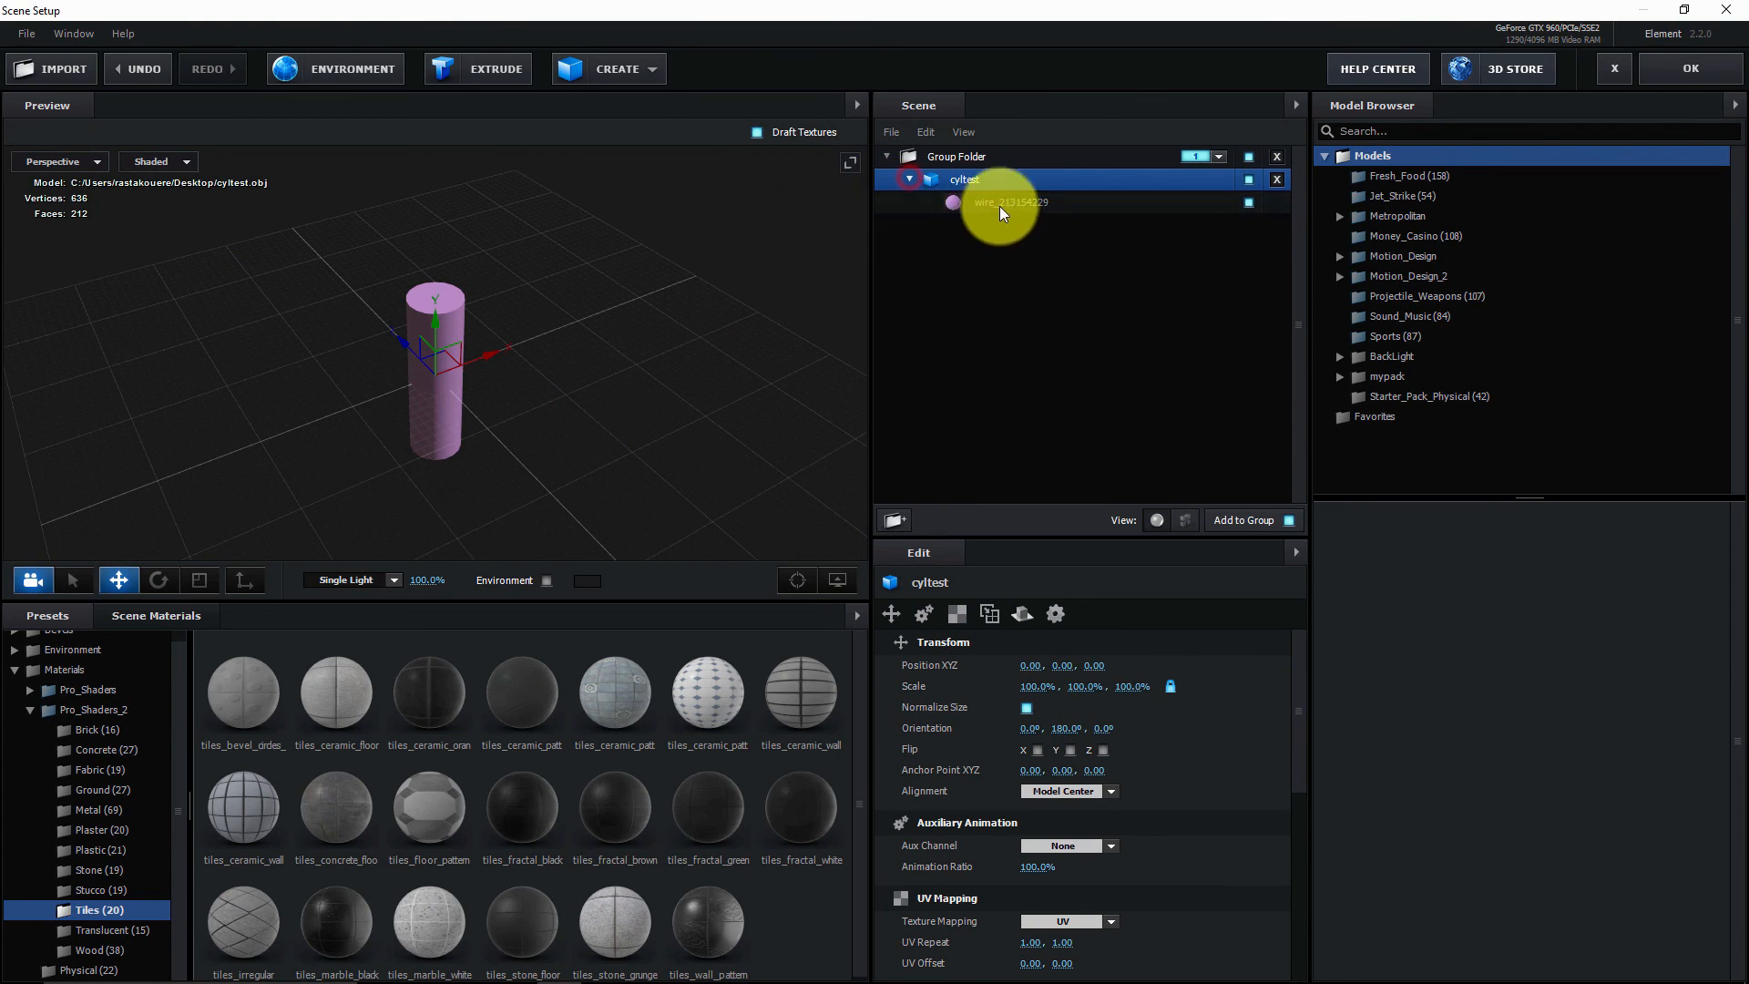
pyautogui.click(1248, 203)
pyautogui.click(1249, 202)
pyautogui.click(1249, 203)
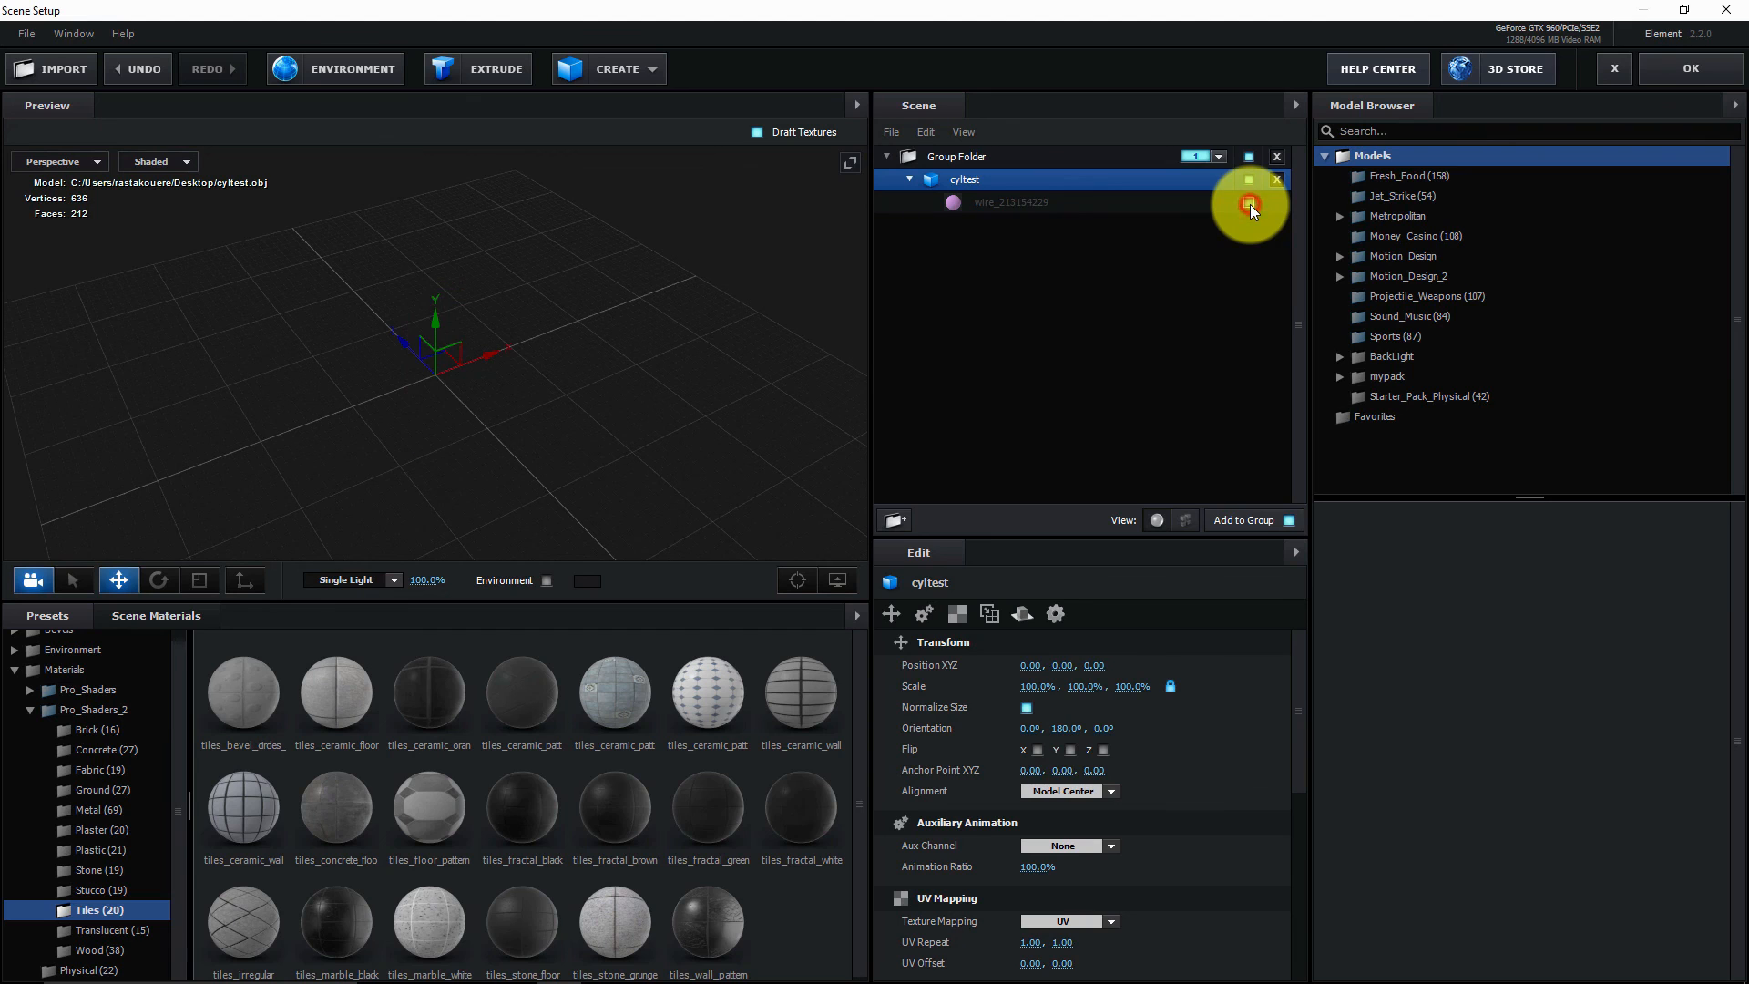
pyautogui.click(1249, 203)
# - Try ceramic tile presets on the cylinder's material, ending with tiles_ceramic_pattern_02, and inspect how it covers the whole model
pyautogui.click(1007, 198)
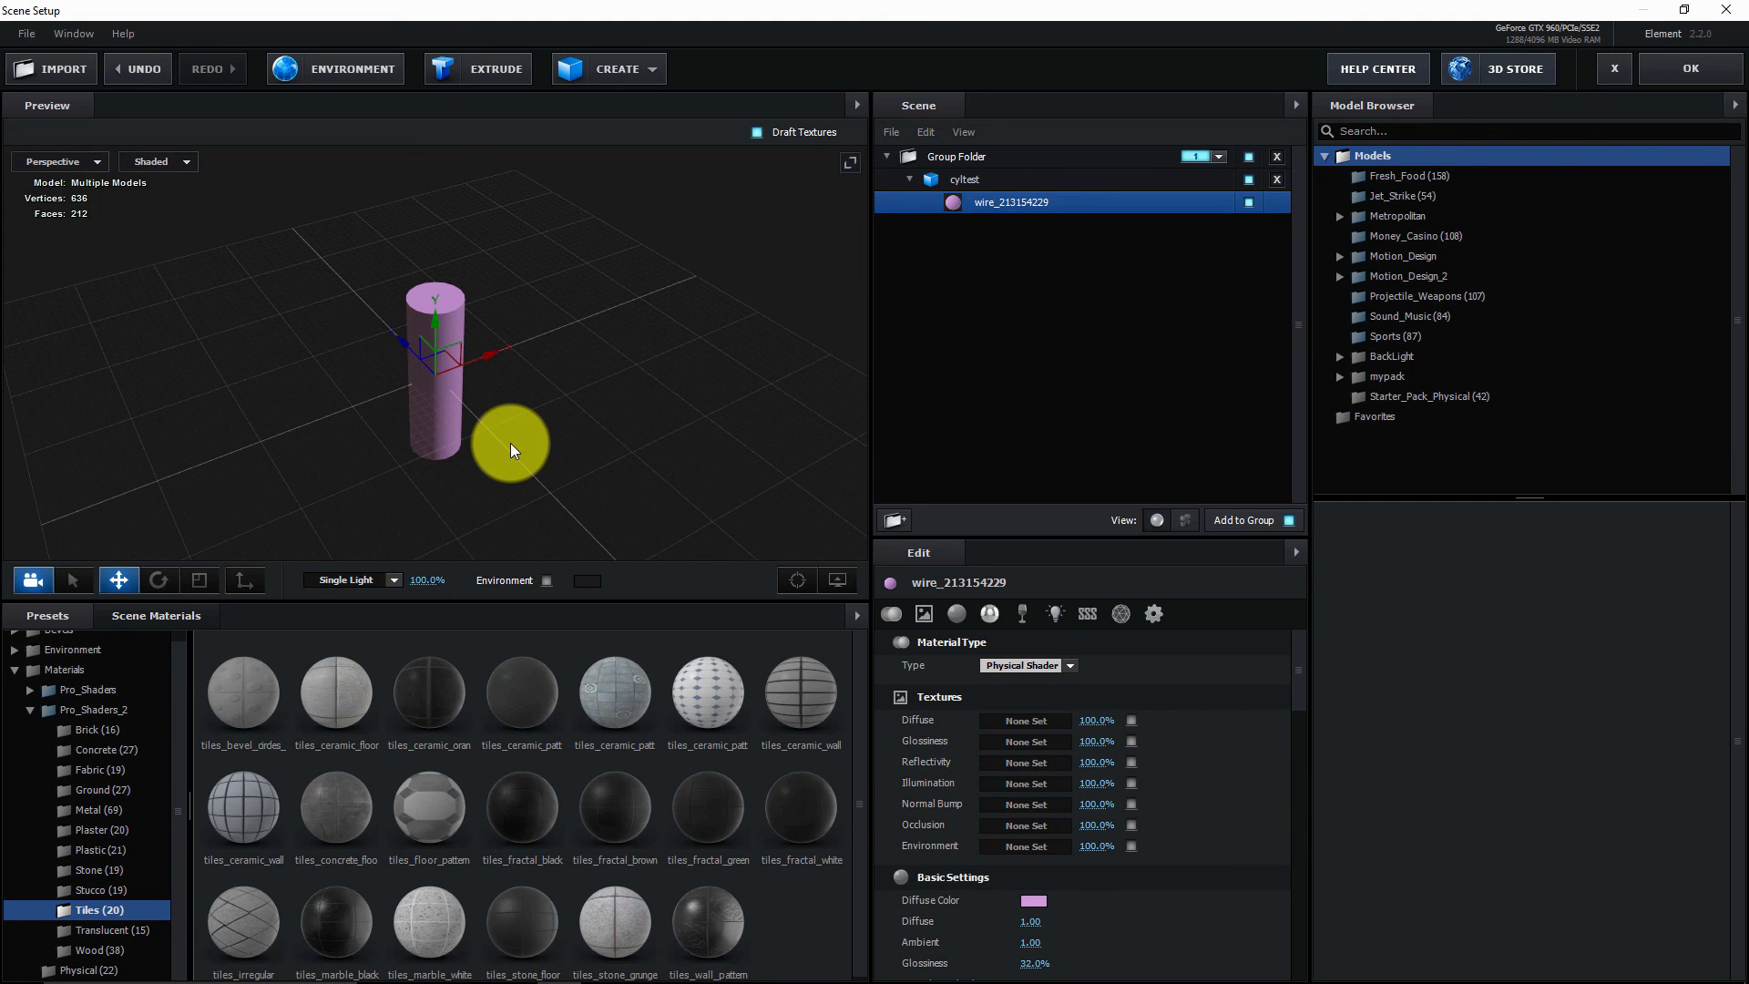
pyautogui.click(430, 709)
pyautogui.click(533, 710)
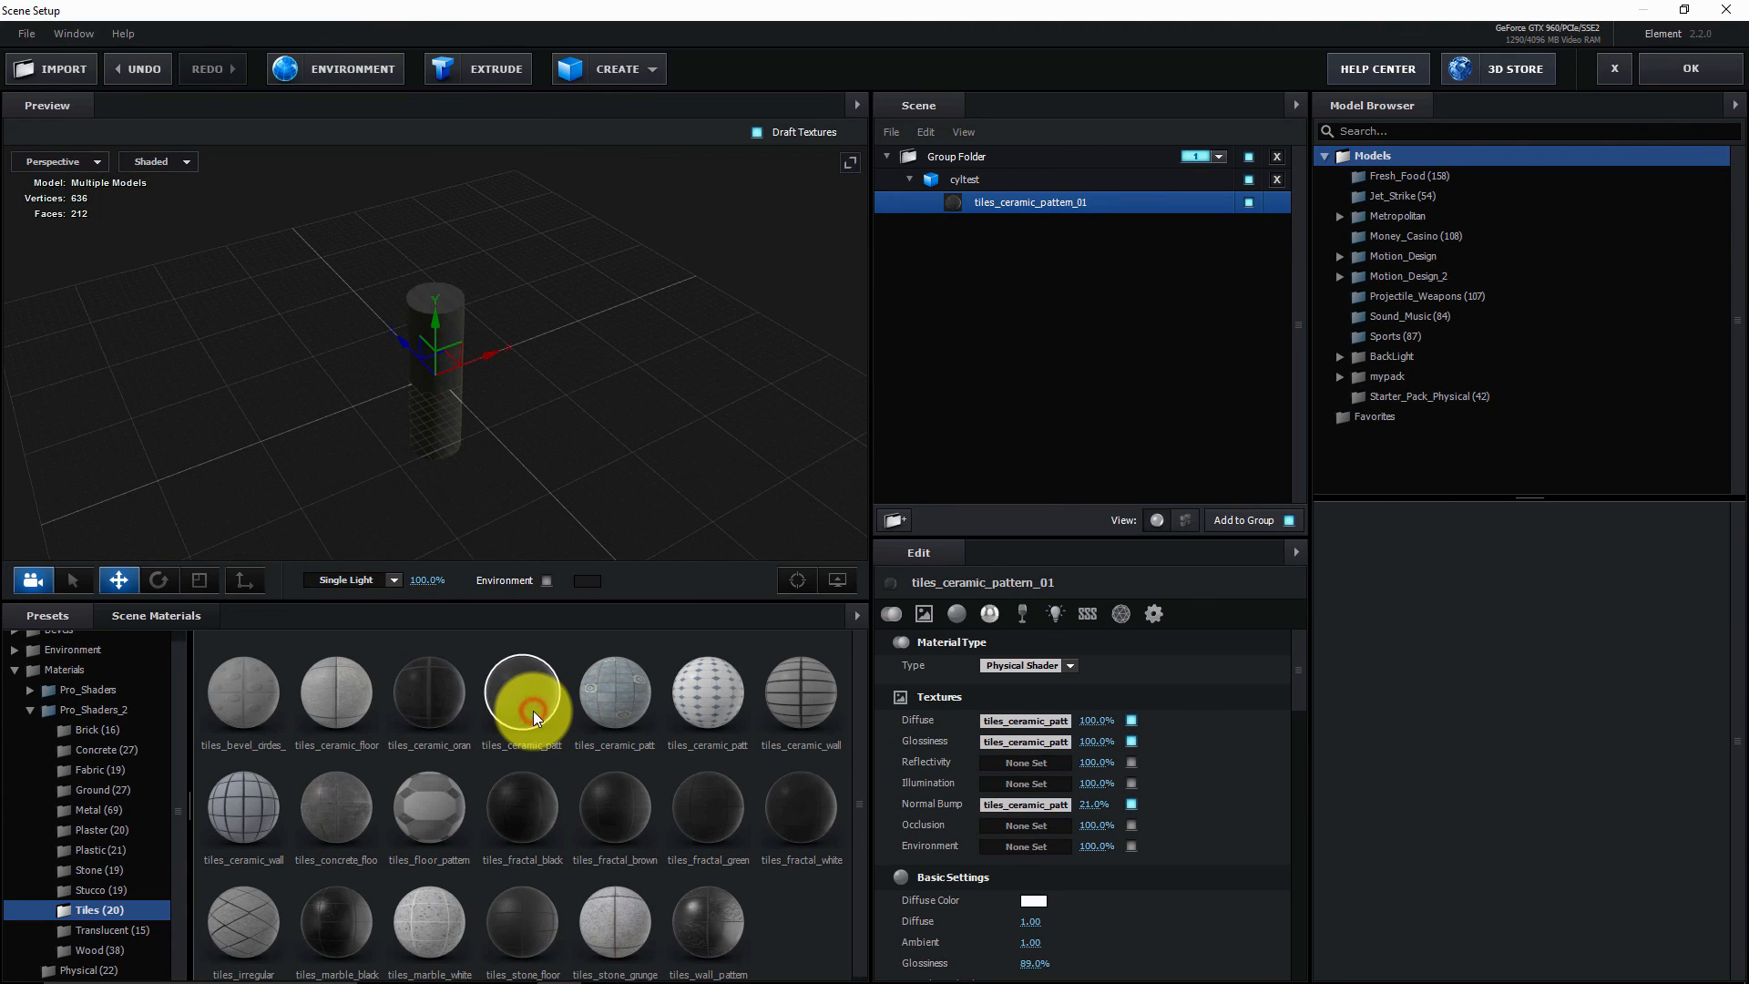
pyautogui.click(629, 691)
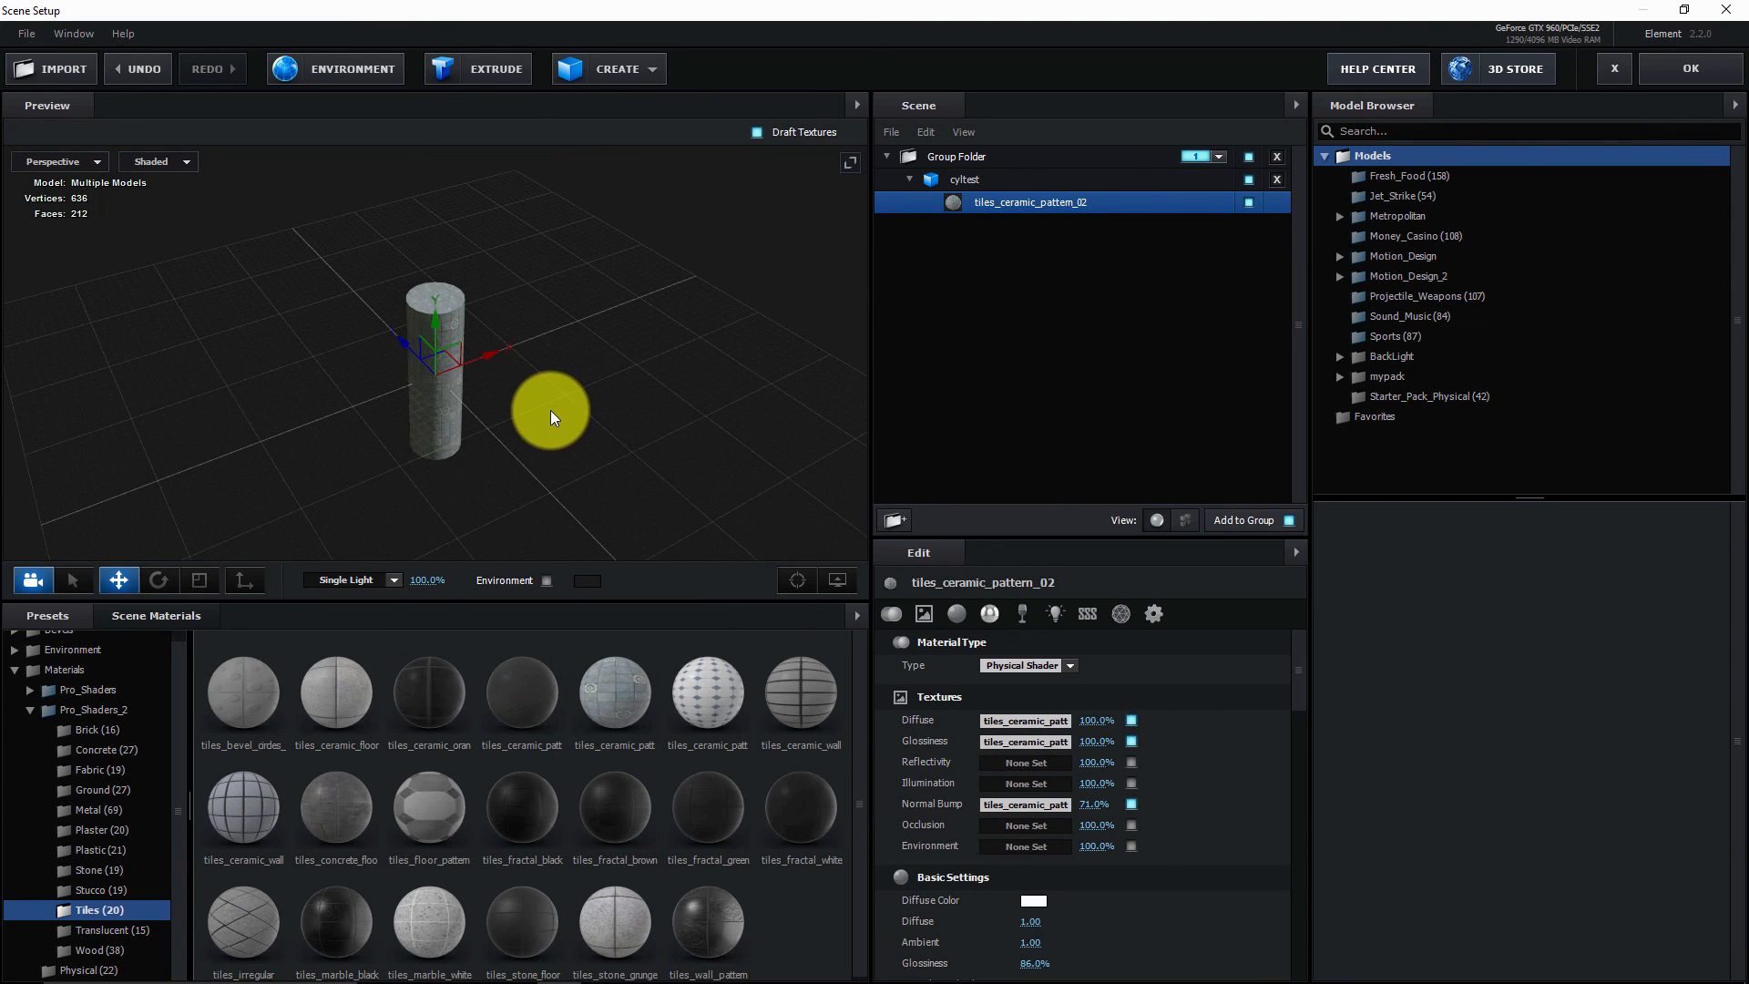
pyautogui.moveTo(550, 409); pyautogui.dragTo(567, 364)
pyautogui.moveTo(567, 364); pyautogui.dragTo(562, 443, button='right')
pyautogui.scroll(3, 562, 442)
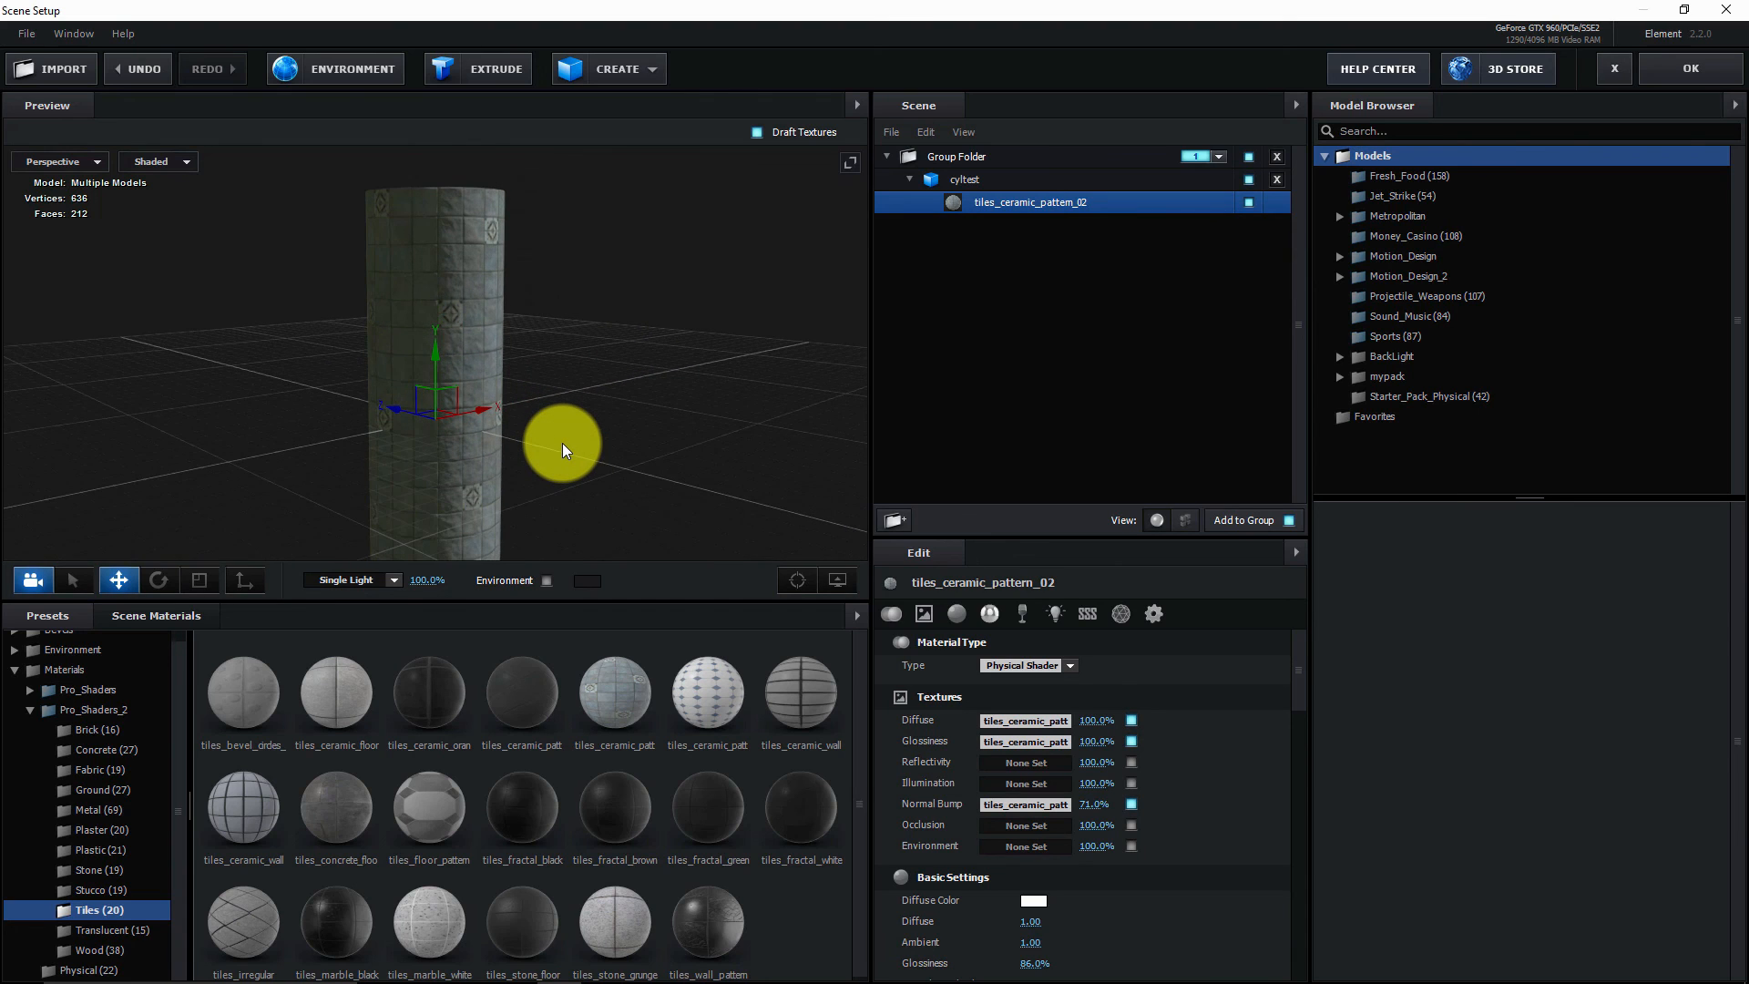
pyautogui.moveTo(560, 450); pyautogui.dragTo(554, 462)
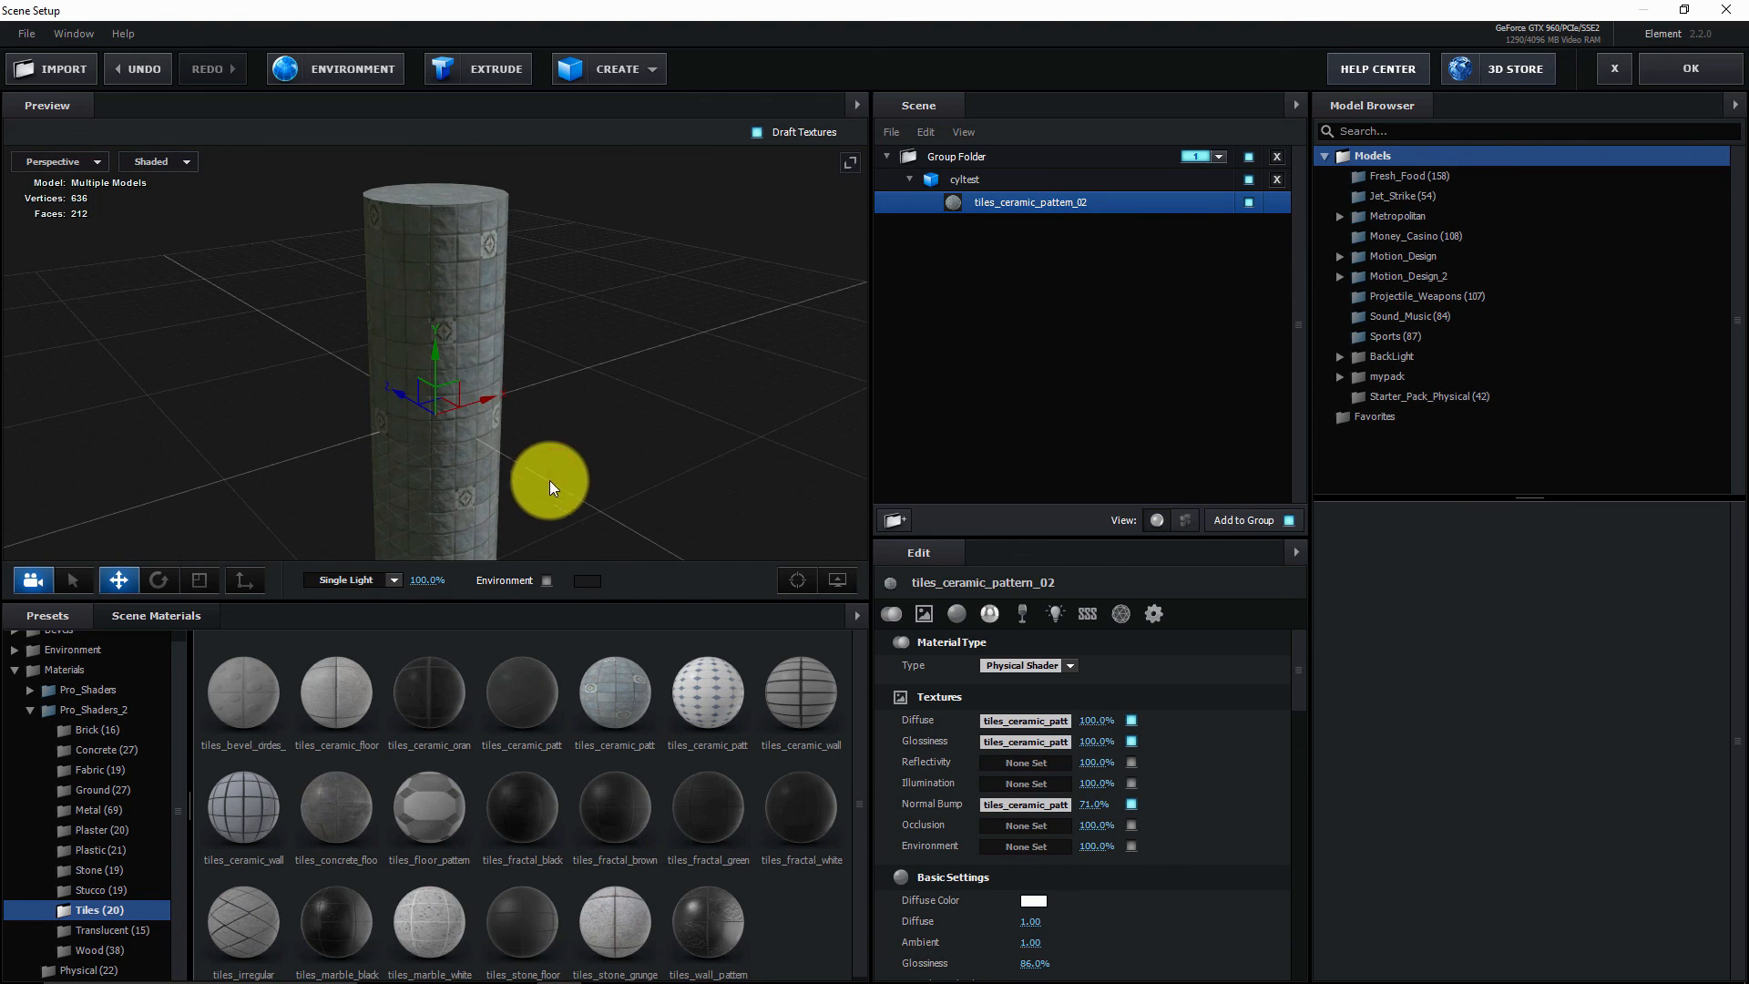